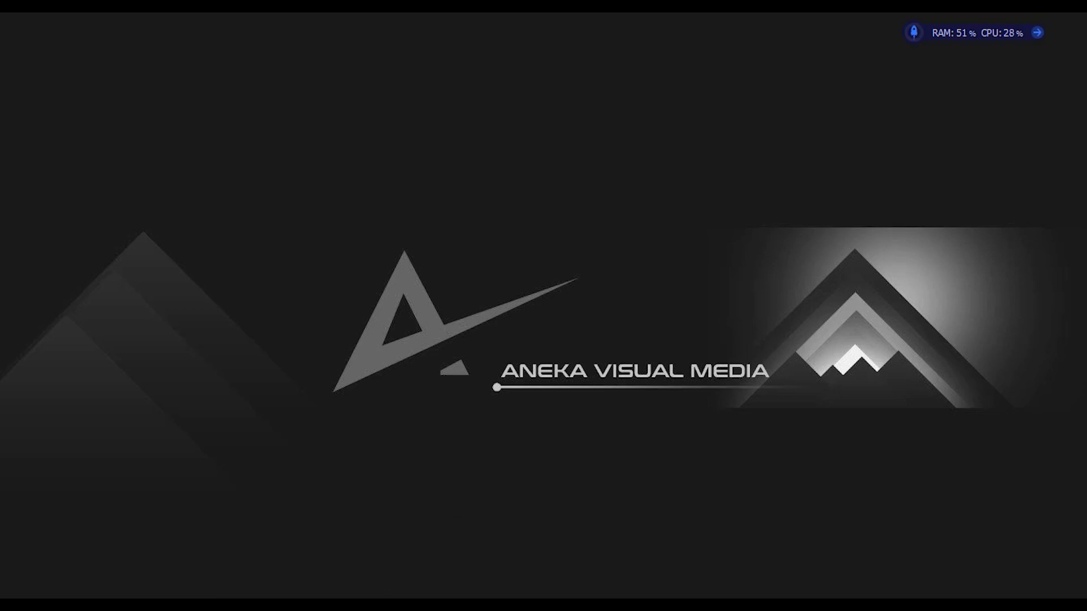
Bring the Illustrator window with the Cleveland Cavaliers logo file back on screen.
{"action": "left_click", "coordinate": [310, 546]}
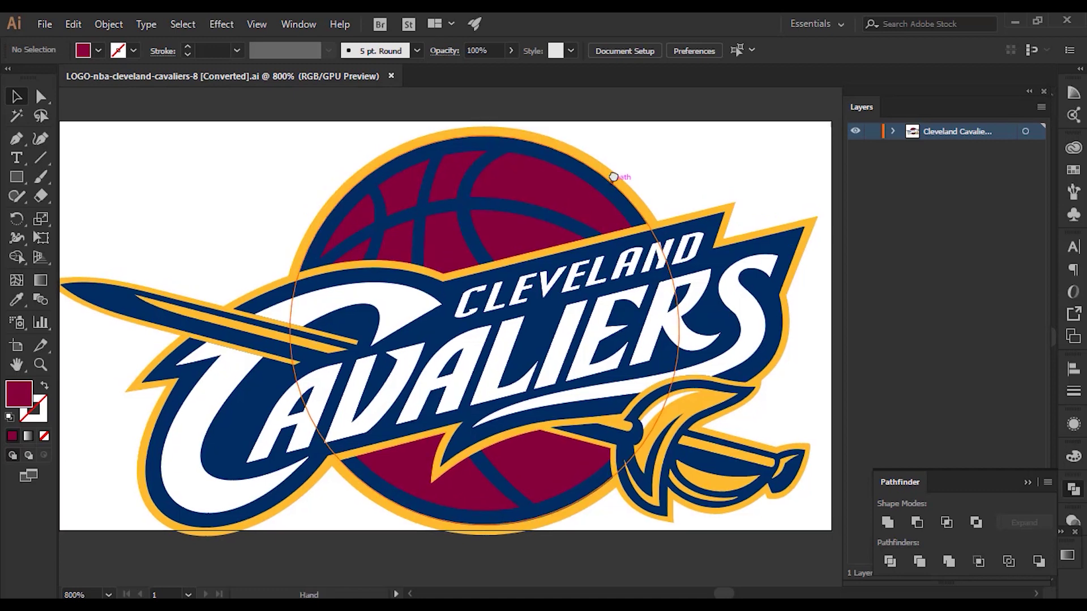
{"action": "left_click", "coordinate": [546, 204]}
{"action": "left_click", "coordinate": [652, 138]}
{"action": "left_click", "coordinate": [524, 150]}
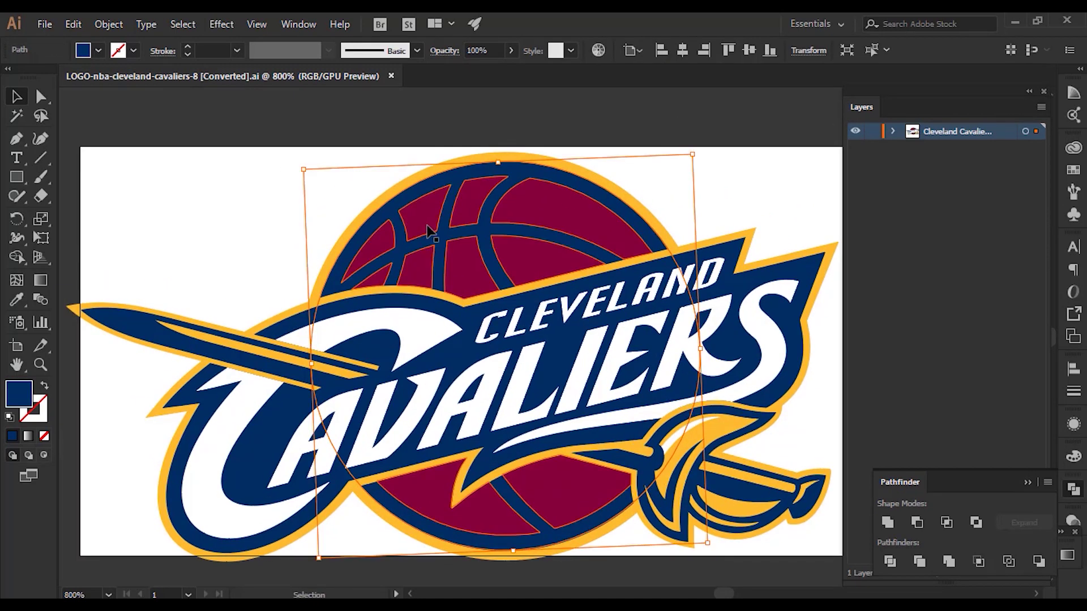
{"action": "left_click", "coordinate": [403, 169]}
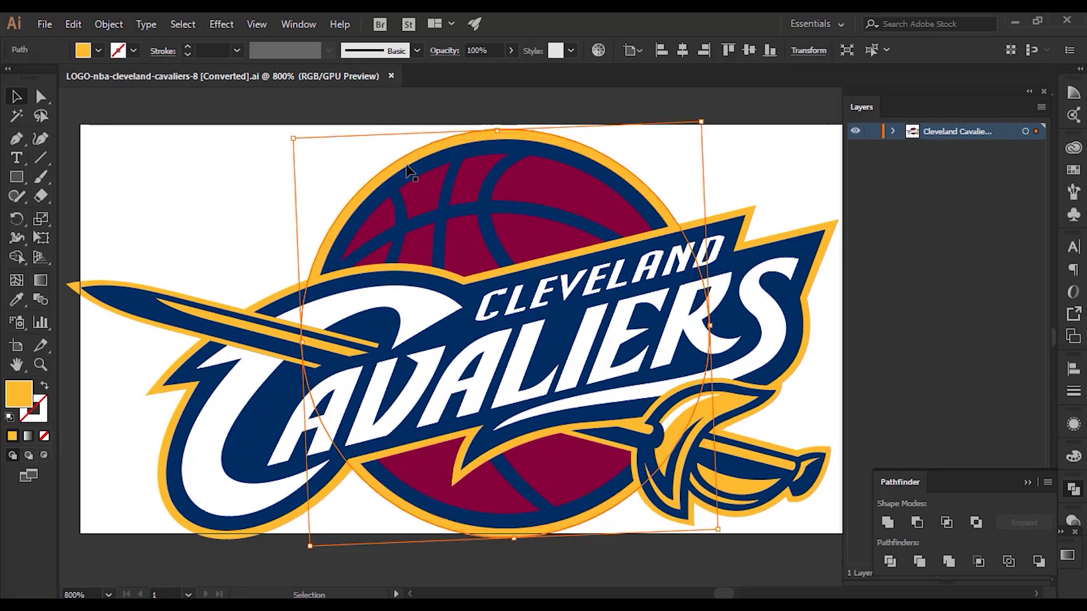
{"action": "left_click", "coordinate": [231, 146]}
{"action": "left_click", "coordinate": [184, 263]}
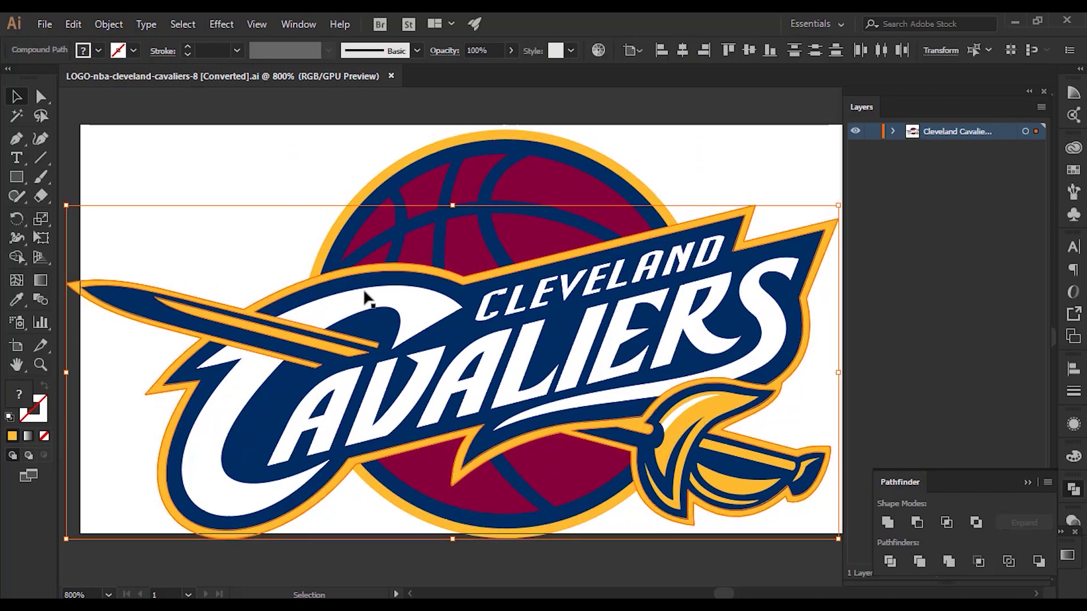
{"action": "left_click", "coordinate": [498, 187]}
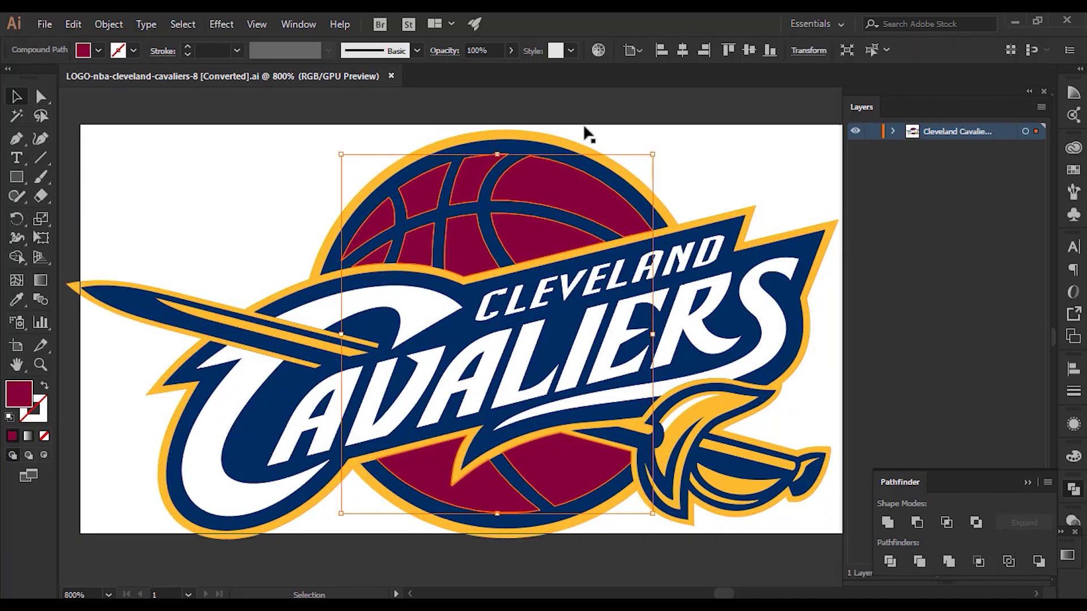
{"action": "left_click", "coordinate": [589, 135]}
{"action": "left_click", "coordinate": [567, 160]}
{"action": "left_click", "coordinate": [552, 131]}
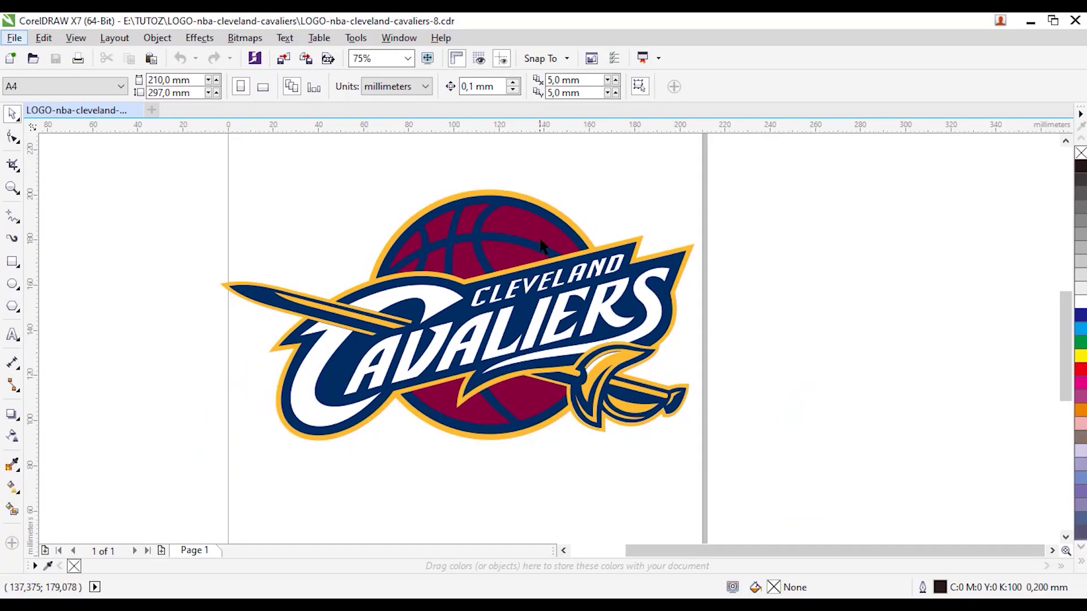
{"action": "left_click", "coordinate": [539, 236]}
{"action": "left_click", "coordinate": [573, 184]}
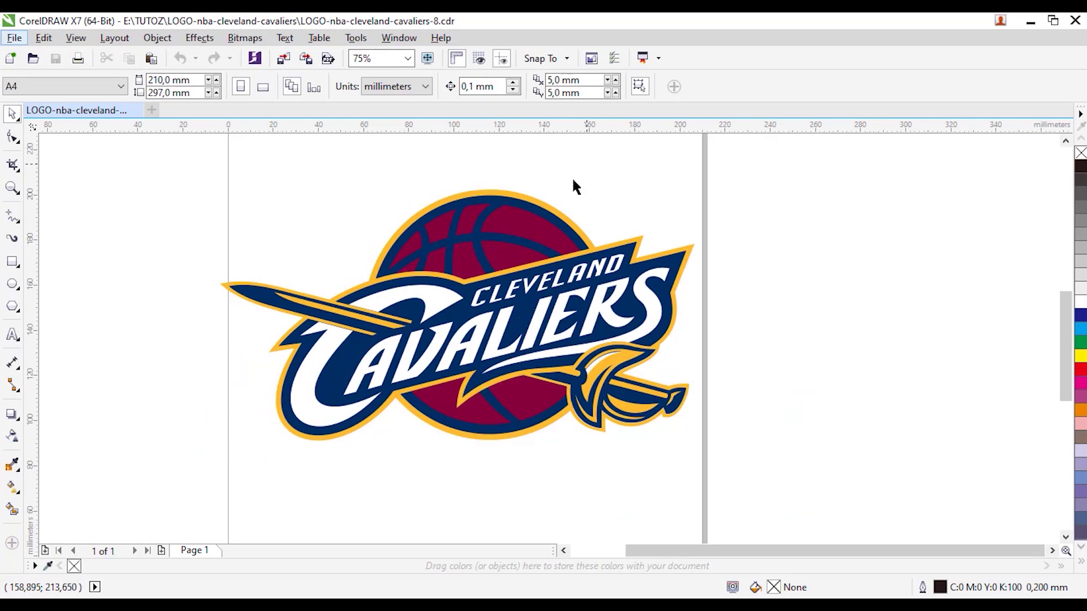
{"action": "left_click", "coordinate": [643, 284]}
{"action": "left_click", "coordinate": [486, 473]}
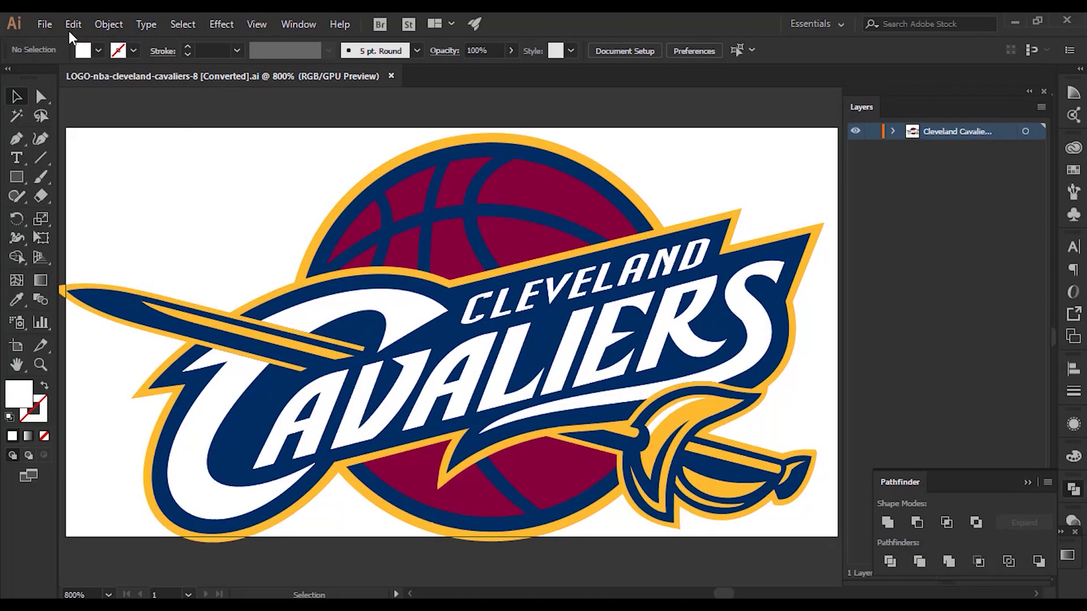
Save the logo over LOGO-nba-cleveland-cavaliers-8.ai as an Adobe Illustrator 8 compatible file.
{"action": "left_click", "coordinate": [44, 24]}
{"action": "left_click", "coordinate": [138, 170]}
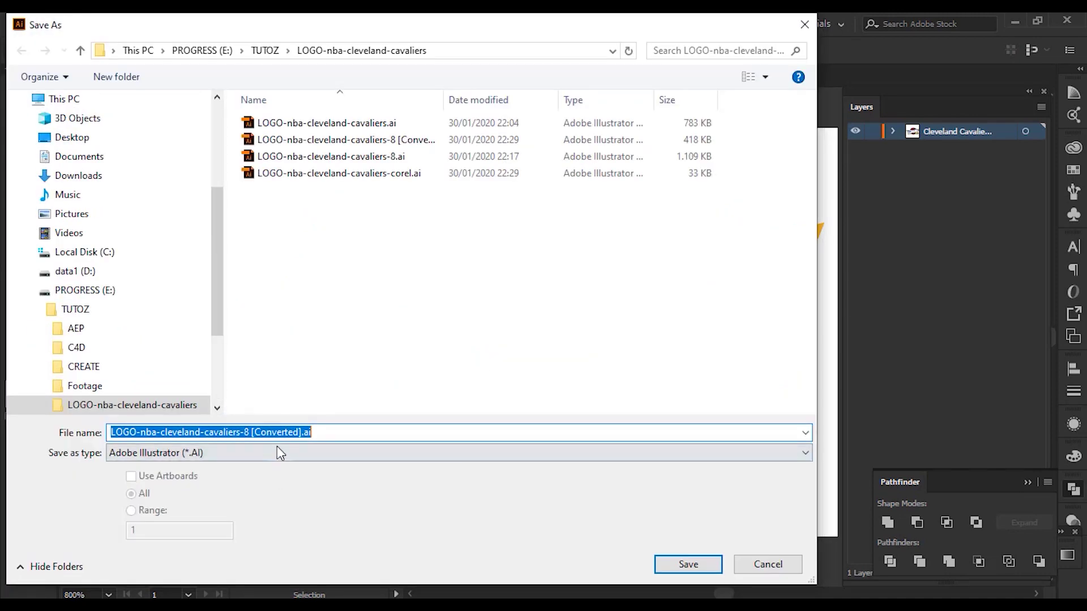
{"action": "left_click", "coordinate": [276, 447]}
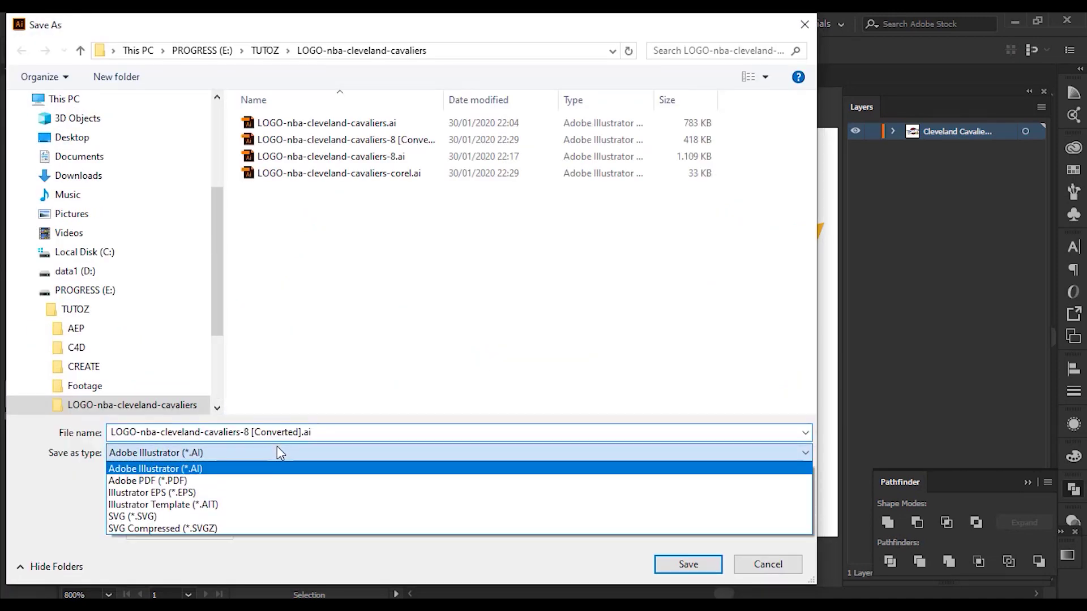
{"action": "left_click", "coordinate": [239, 471]}
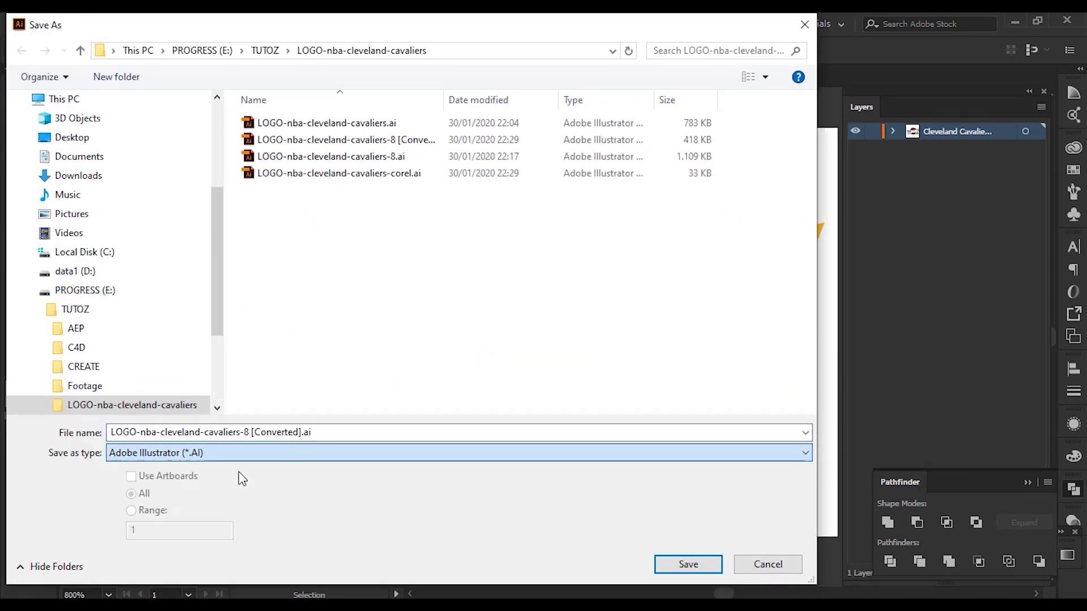
{"action": "left_click", "coordinate": [383, 158]}
{"action": "double_click", "coordinate": [383, 157]}
{"action": "left_click", "coordinate": [592, 373]}
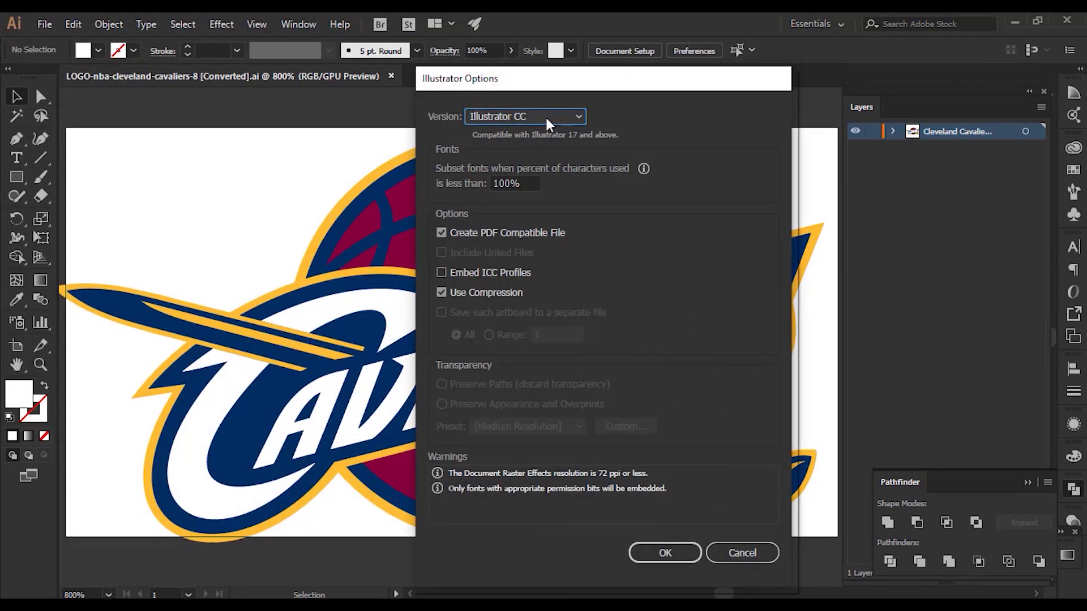
{"action": "left_click", "coordinate": [506, 117]}
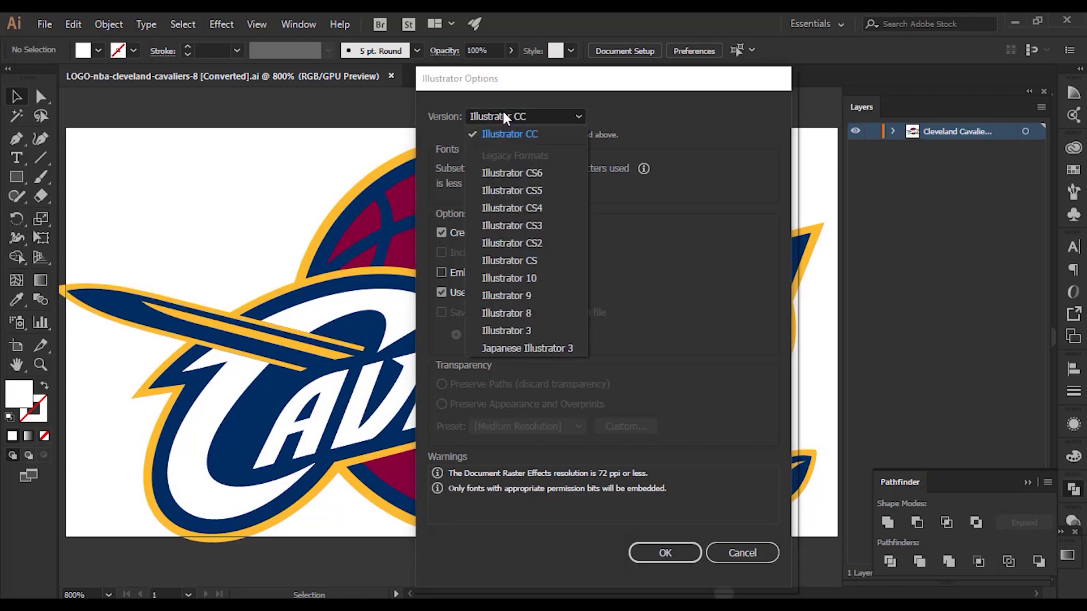
{"action": "left_click", "coordinate": [535, 314]}
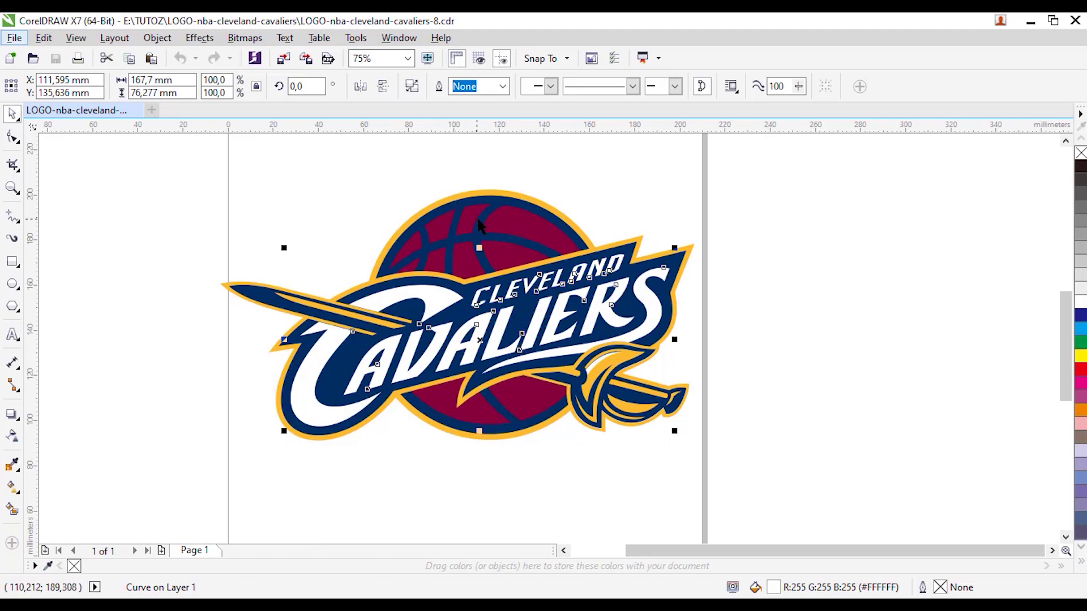
Save the logo as AI - Adobe Illustrator, replacing LOGO-nba-cleveland-cavaliers-corel.ai.
{"action": "left_click", "coordinate": [7, 41]}
{"action": "left_click", "coordinate": [40, 187]}
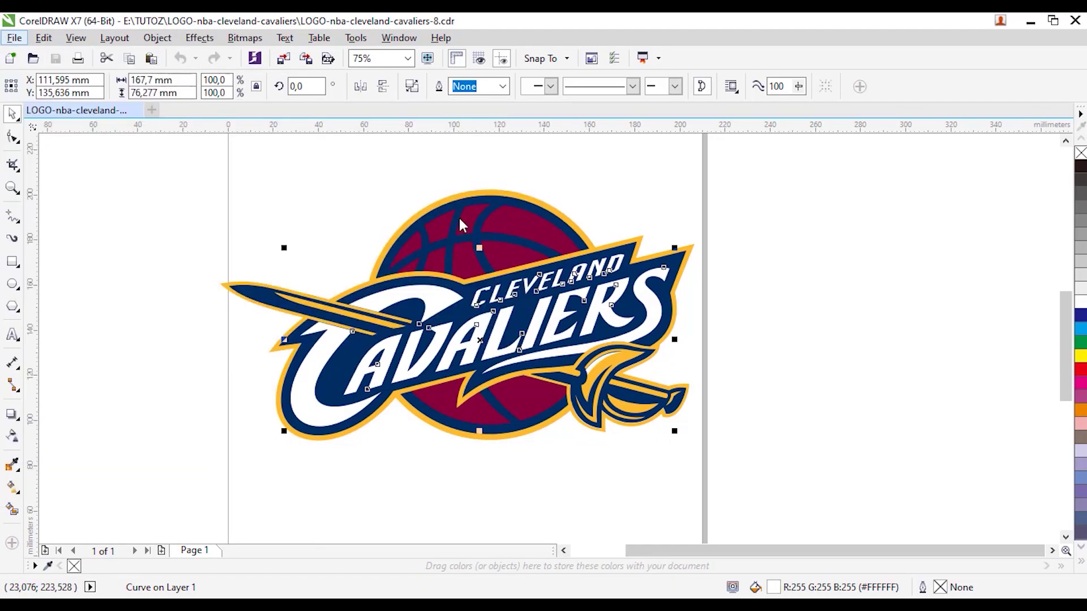
{"action": "left_click", "coordinate": [483, 395]}
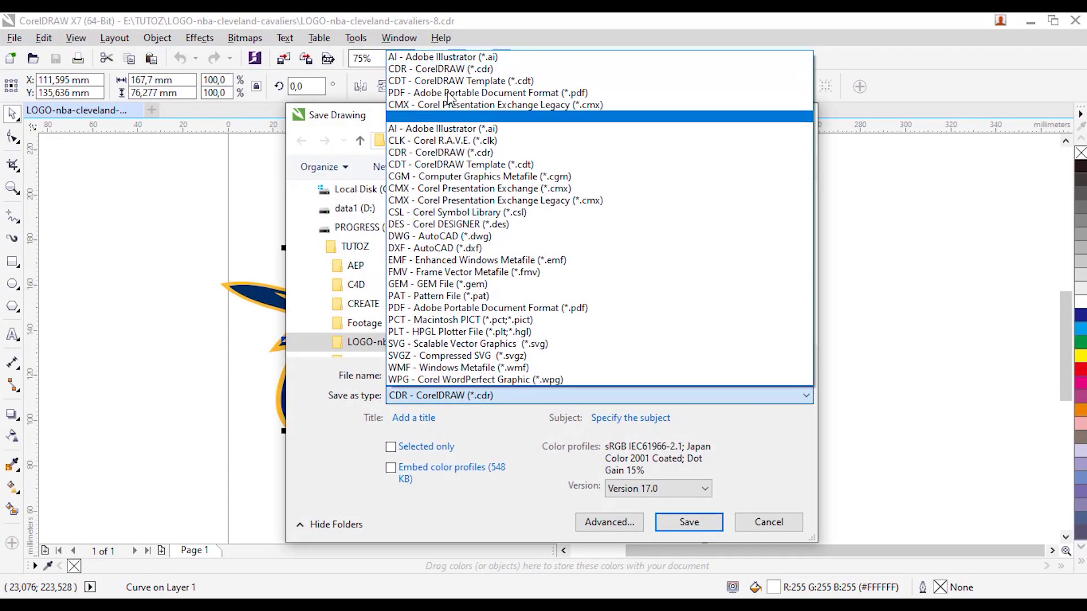
{"action": "left_click", "coordinate": [431, 57]}
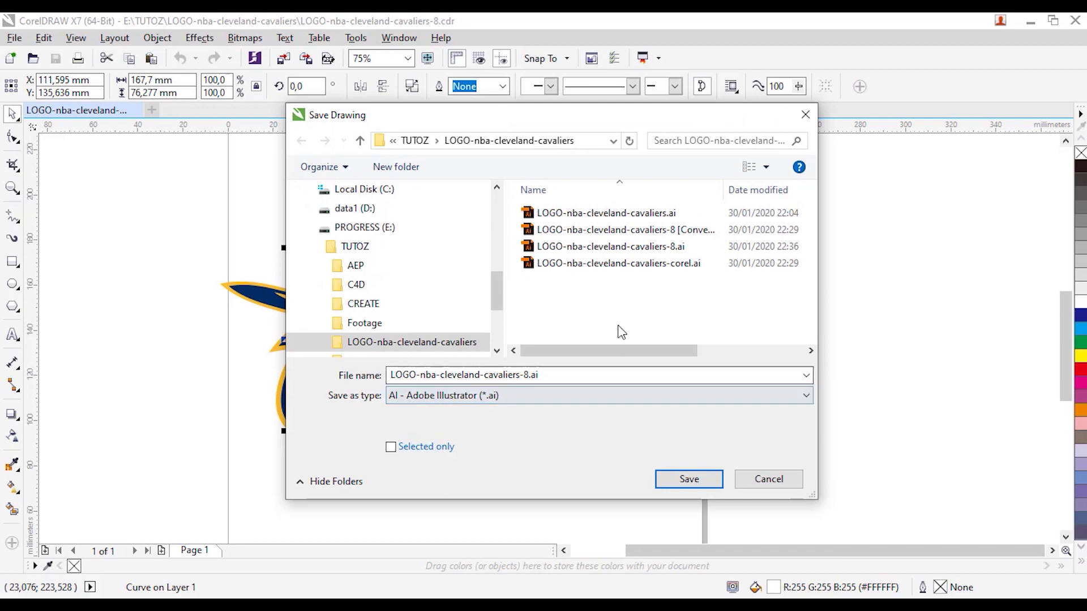
{"action": "double_click", "coordinate": [612, 263]}
{"action": "left_click", "coordinate": [583, 315]}
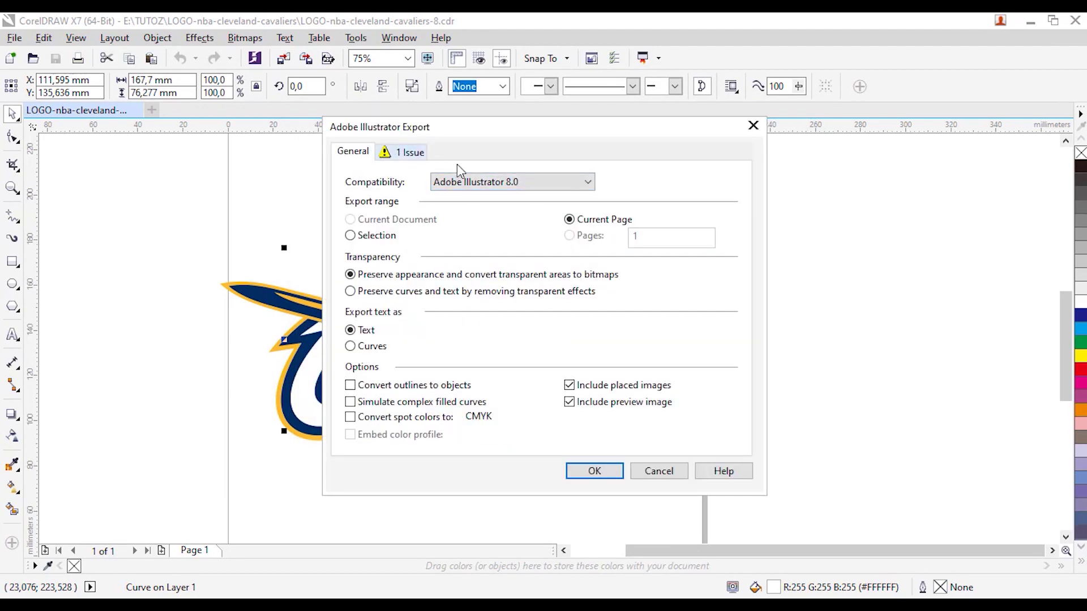
Choose an older Illustrator compatibility version and confirm the export.
{"action": "left_click", "coordinate": [489, 187]}
{"action": "left_click", "coordinate": [490, 297]}
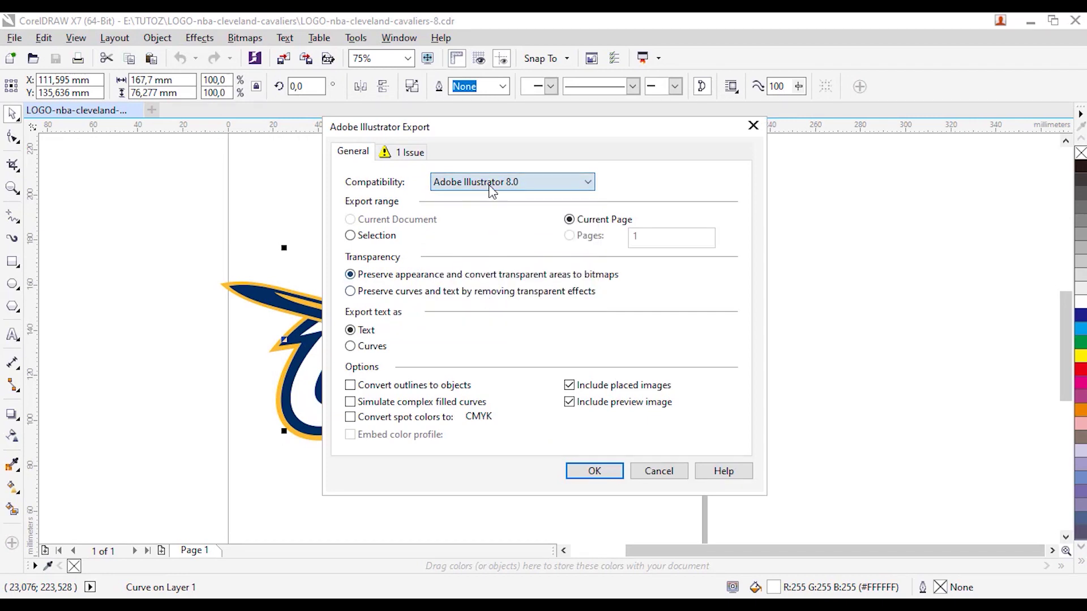
{"action": "left_click", "coordinate": [490, 186]}
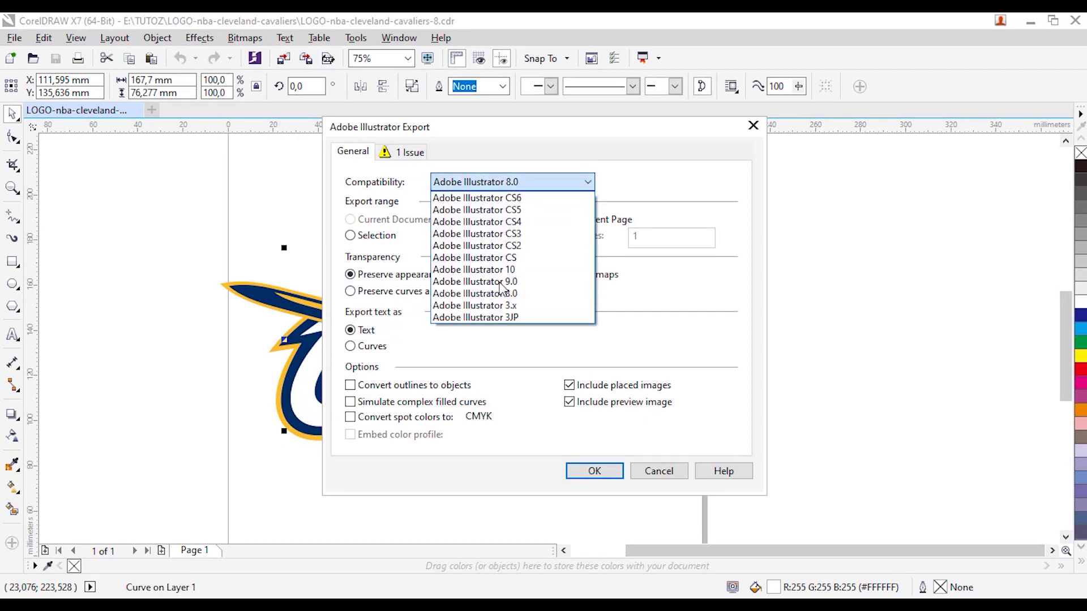
{"action": "left_click", "coordinate": [479, 305]}
{"action": "left_click", "coordinate": [594, 471]}
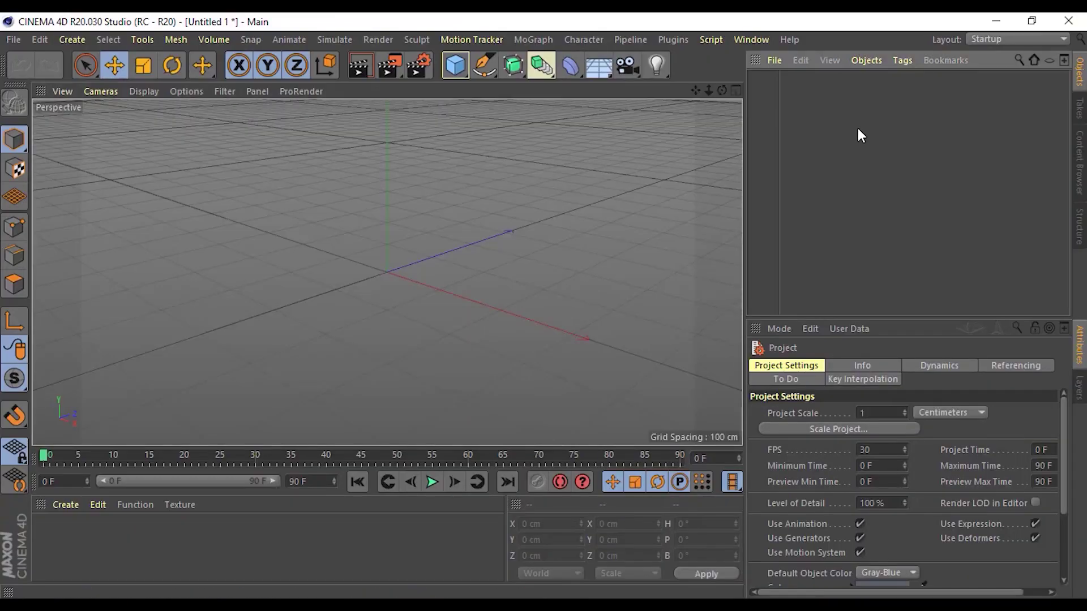
Open the Object Manager's File menu with Merge Objects showing.
{"action": "left_click", "coordinate": [774, 59]}
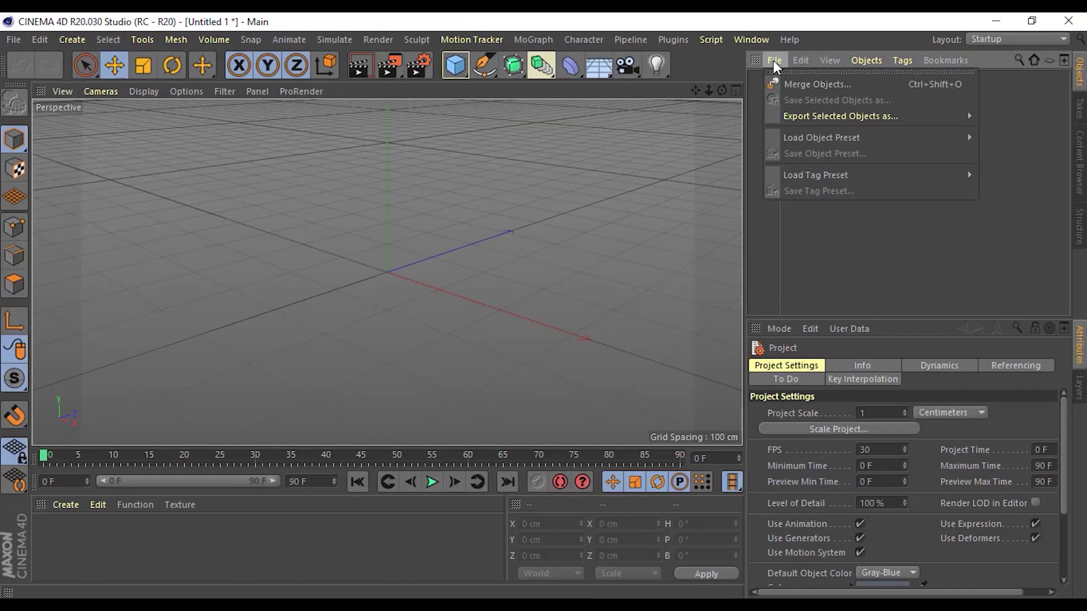
{"action": "left_click", "coordinate": [779, 65]}
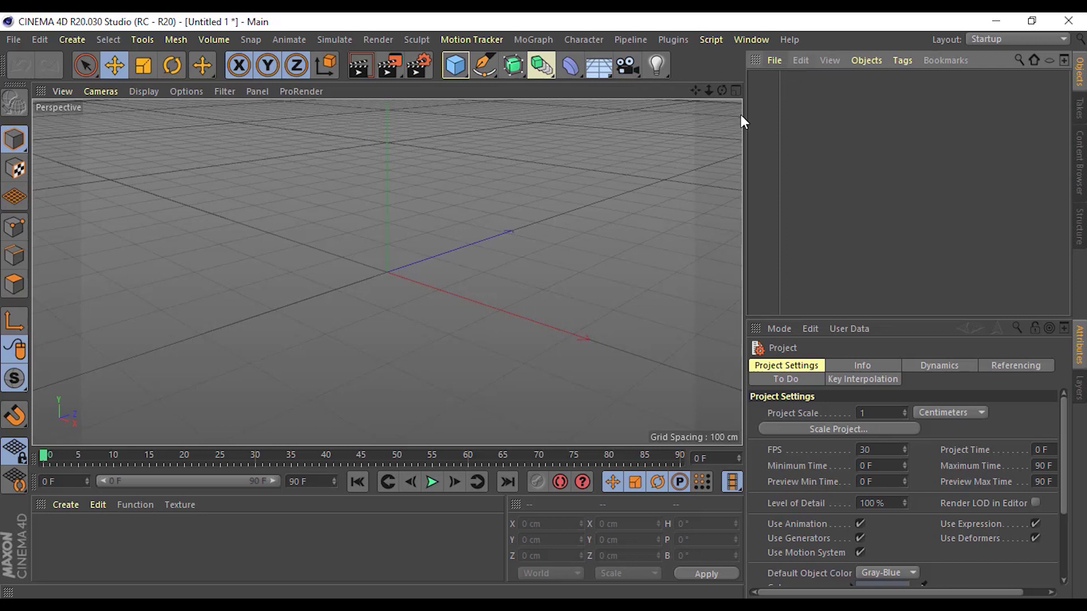
{"action": "left_click", "coordinate": [11, 38]}
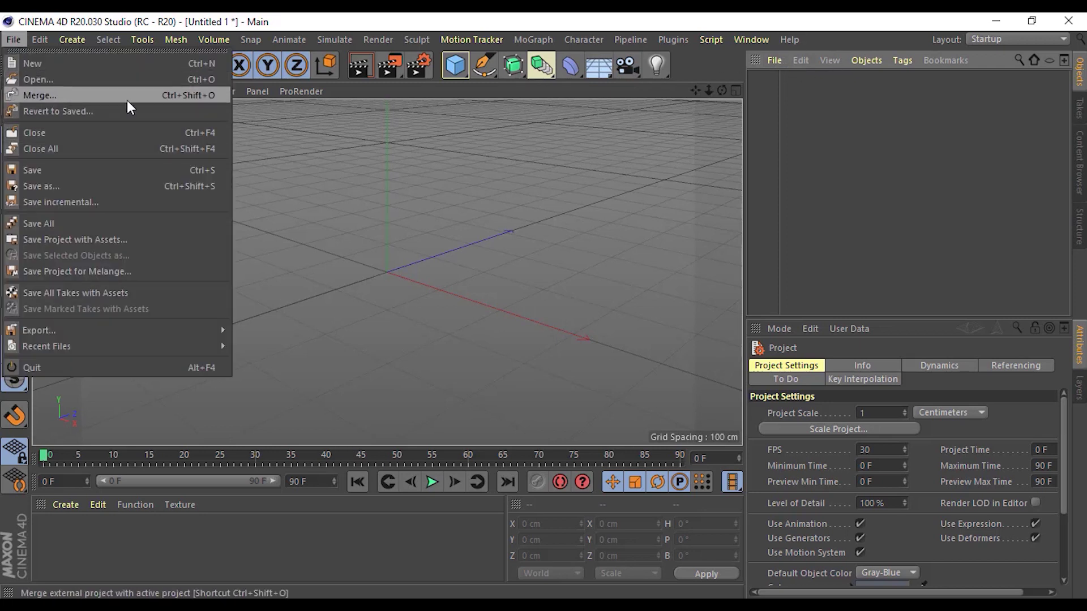
{"action": "left_click", "coordinate": [780, 66]}
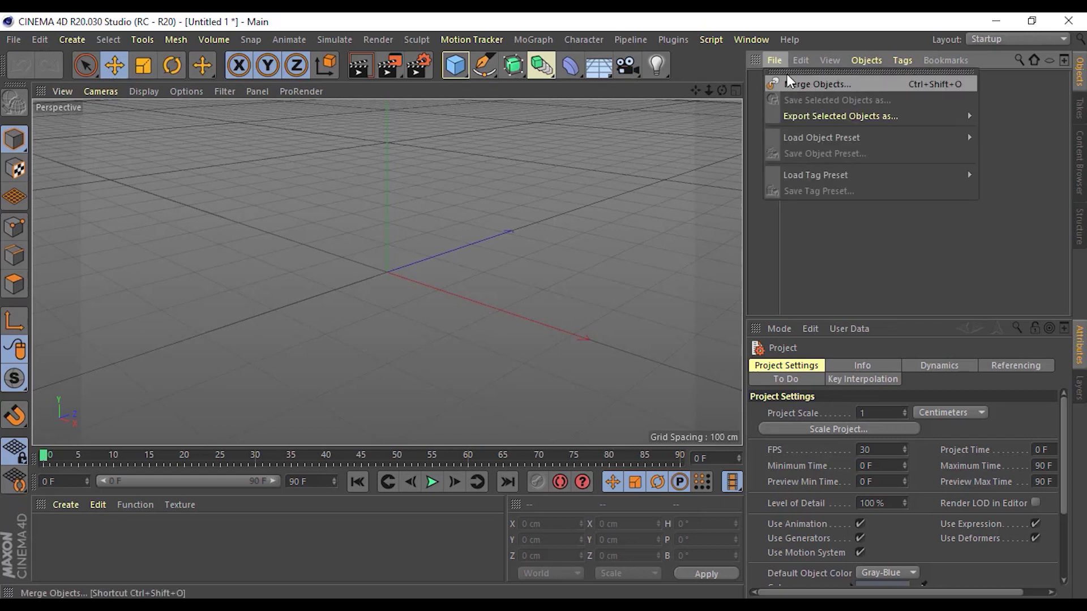
{"action": "left_click", "coordinate": [775, 63]}
Merge LOGO-nba-cleveland-cavaliers-8.ai at scale 10 cm, Group Splines on, Connect Splines off.
{"action": "left_click", "coordinate": [787, 85]}
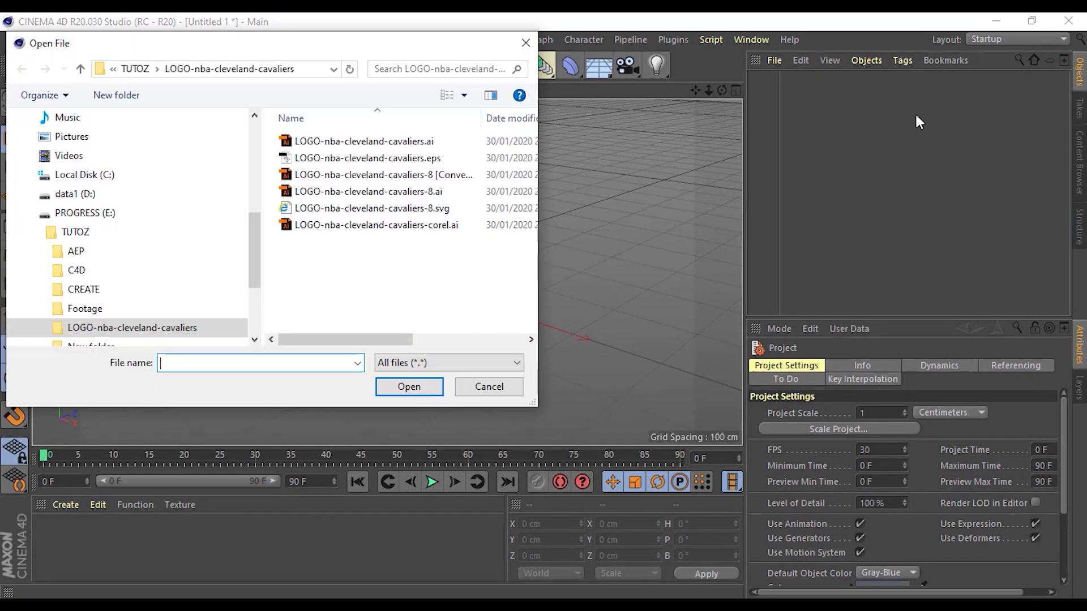
{"action": "left_click_drag", "start_coordinate": [544, 414], "coordinate": [690, 460]}
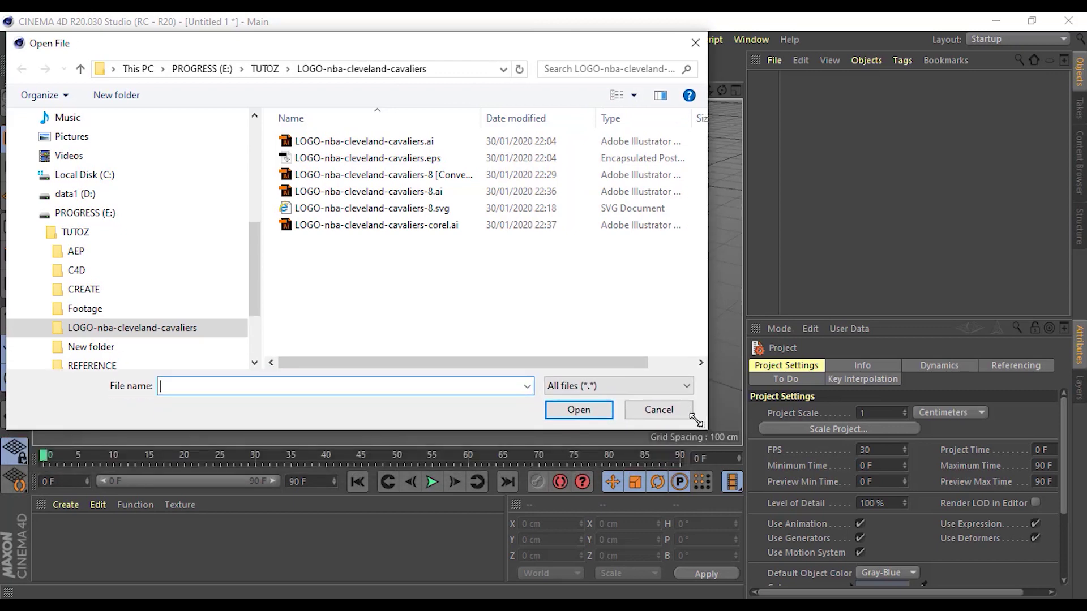
{"action": "double_click", "coordinate": [509, 191]}
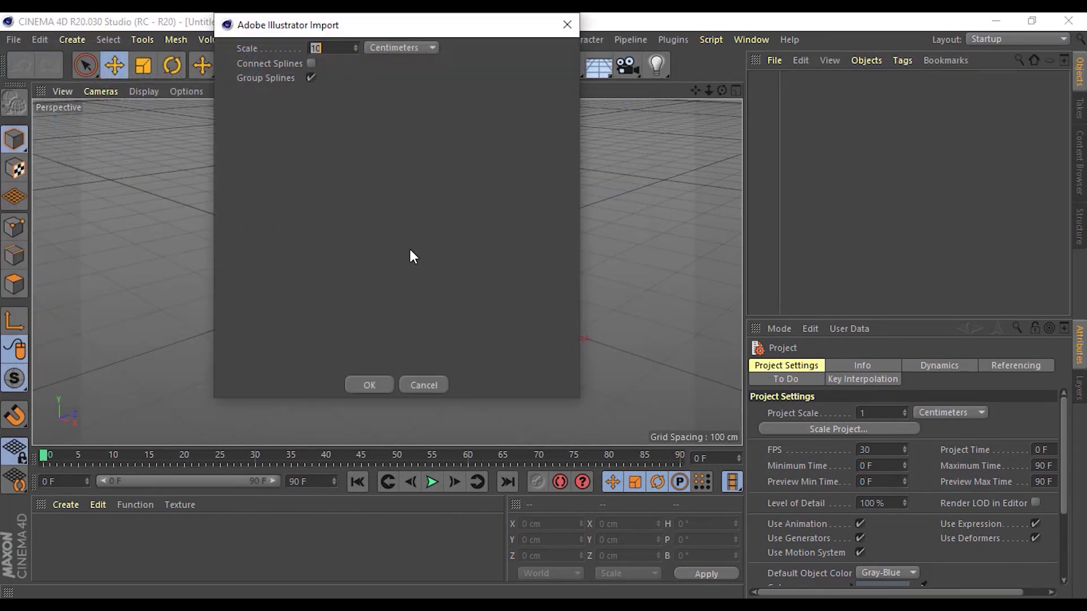
{"action": "left_click_drag", "start_coordinate": [343, 33], "coordinate": [437, 110]}
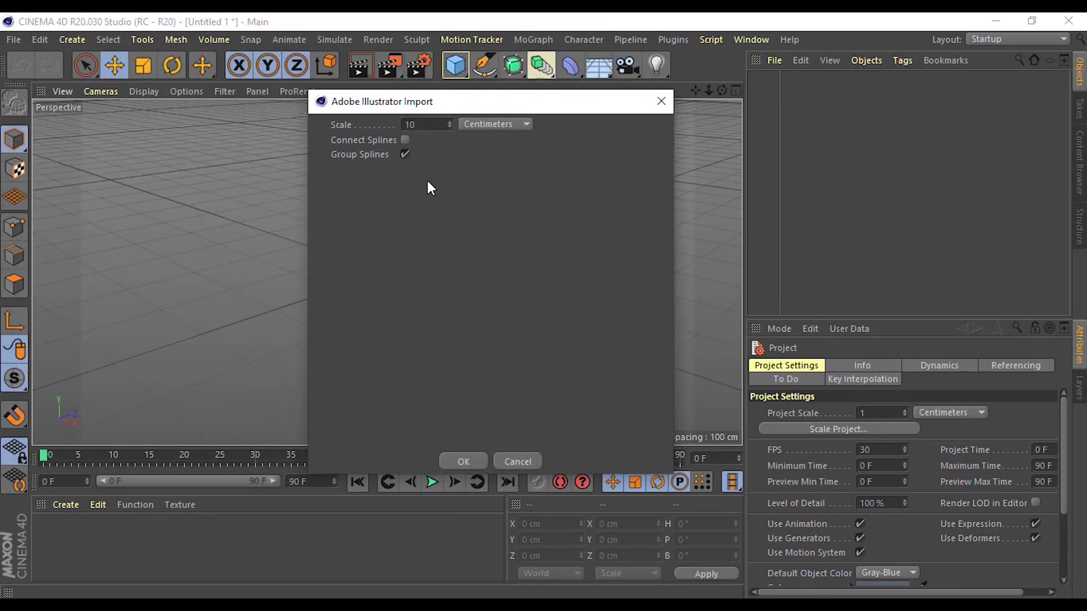
{"action": "left_click", "coordinate": [406, 140]}
{"action": "left_click", "coordinate": [407, 140]}
{"action": "left_click", "coordinate": [406, 140]}
{"action": "left_click", "coordinate": [463, 461]}
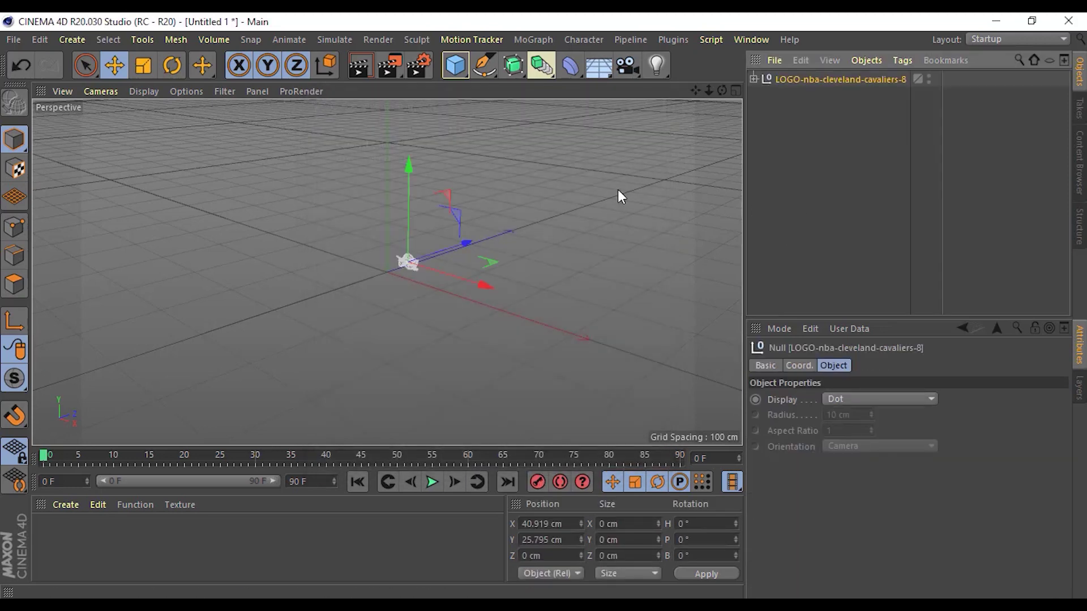
{"action": "scroll", "coordinate": [406, 264], "scroll_direction": "up", "scroll_amount": 3}
{"action": "scroll", "coordinate": [412, 259], "scroll_direction": "up", "scroll_amount": 3}
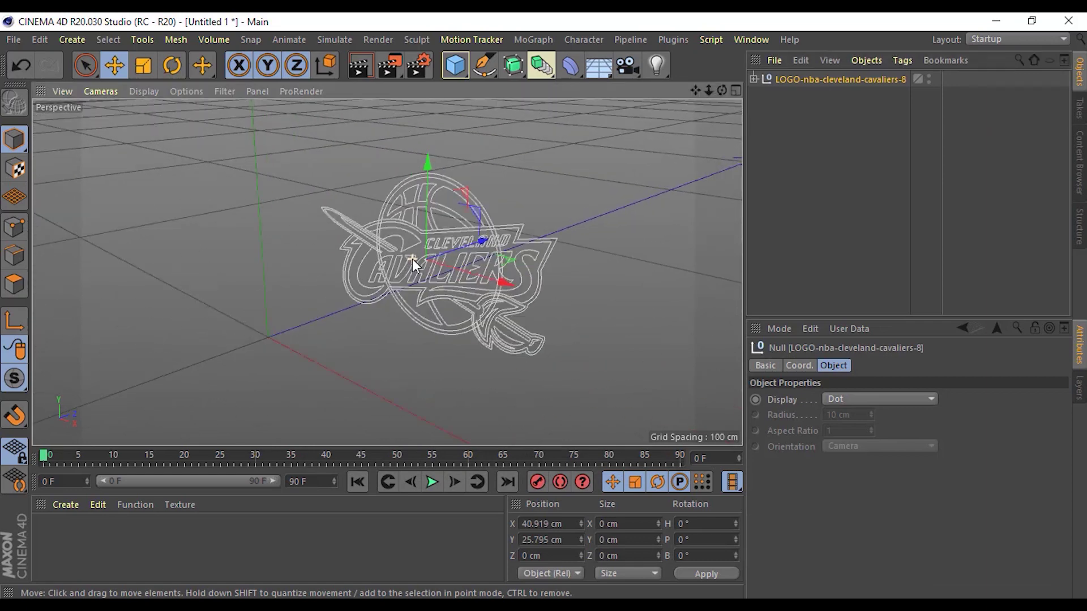
{"action": "scroll", "coordinate": [412, 260], "scroll_direction": "up", "scroll_amount": 3}
{"action": "scroll", "coordinate": [512, 254], "scroll_direction": "up", "scroll_amount": 2}
{"action": "scroll", "coordinate": [511, 254], "scroll_direction": "down", "scroll_amount": 1}
{"action": "scroll", "coordinate": [382, 266], "scroll_direction": "down", "scroll_amount": 3}
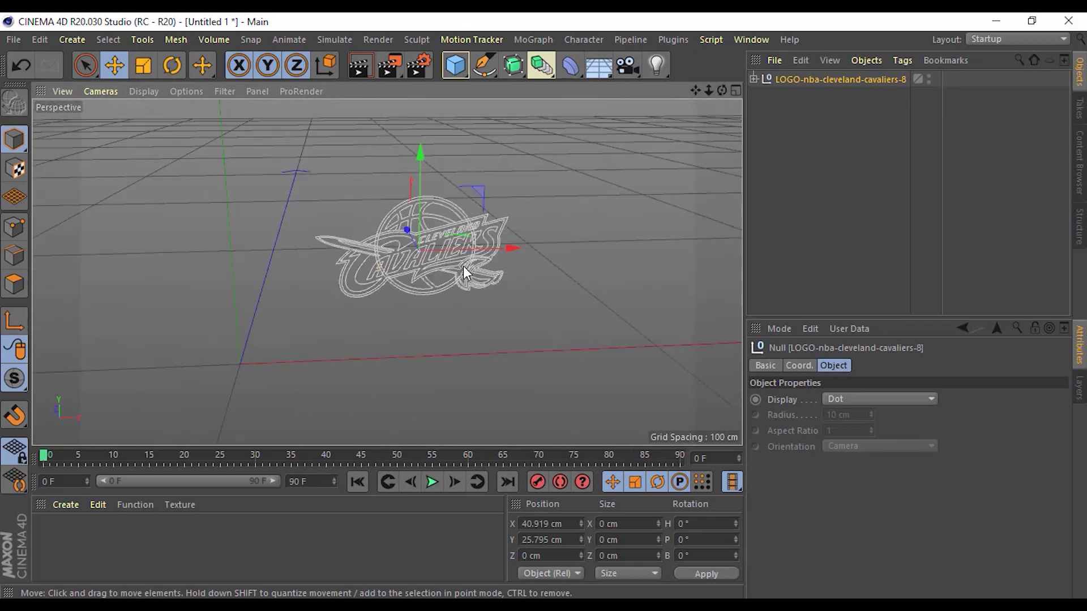
{"action": "scroll", "coordinate": [463, 266], "scroll_direction": "down", "scroll_amount": 1}
{"action": "left_click", "coordinate": [800, 101]}
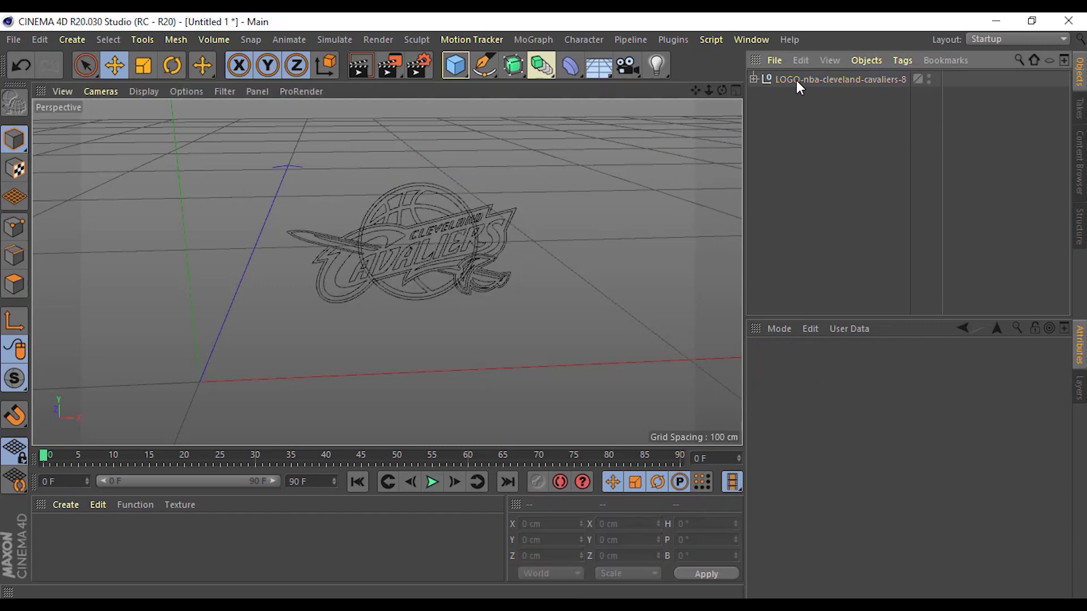
{"action": "left_click", "coordinate": [796, 80]}
{"action": "left_click", "coordinate": [754, 79]}
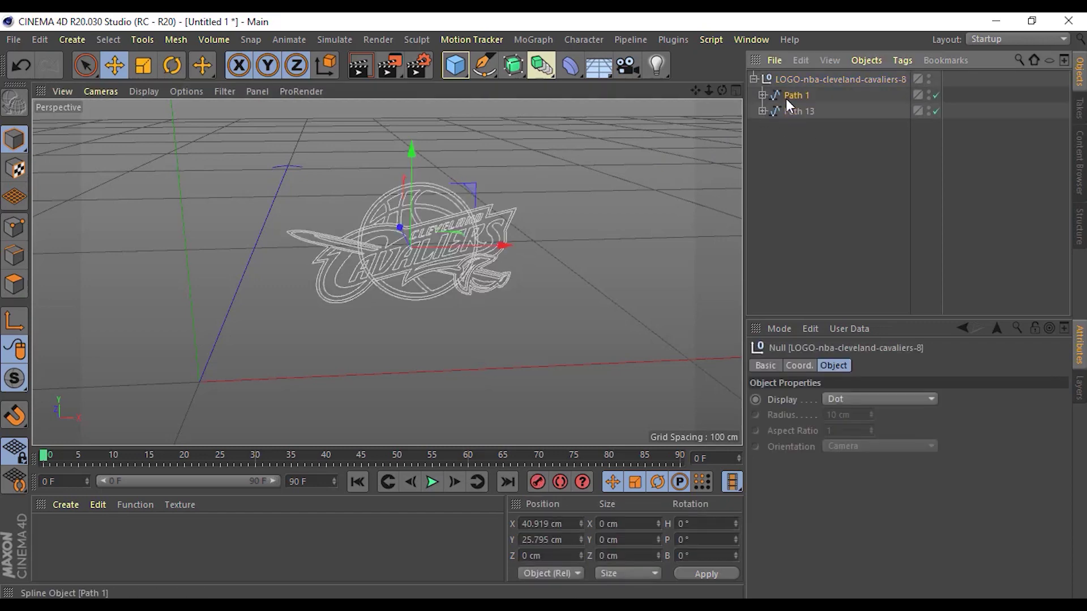
{"action": "left_click", "coordinate": [787, 96]}
{"action": "left_click", "coordinate": [788, 136]}
{"action": "left_click", "coordinate": [776, 79]}
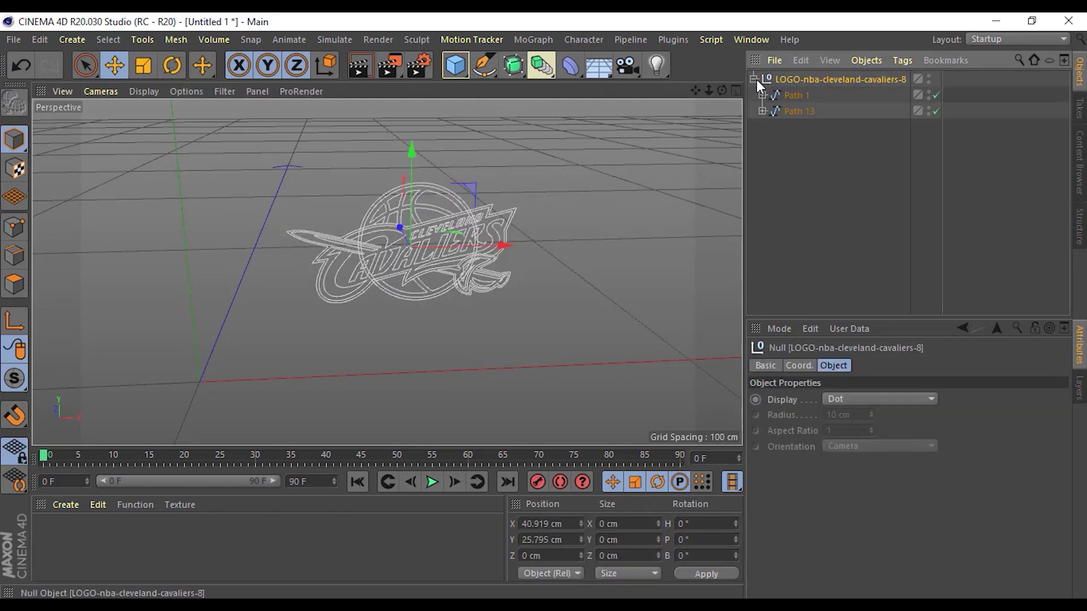
{"action": "scroll", "coordinate": [465, 266], "scroll_direction": "down", "scroll_amount": 2}
{"action": "scroll", "coordinate": [465, 266], "scroll_direction": "down", "scroll_amount": 2}
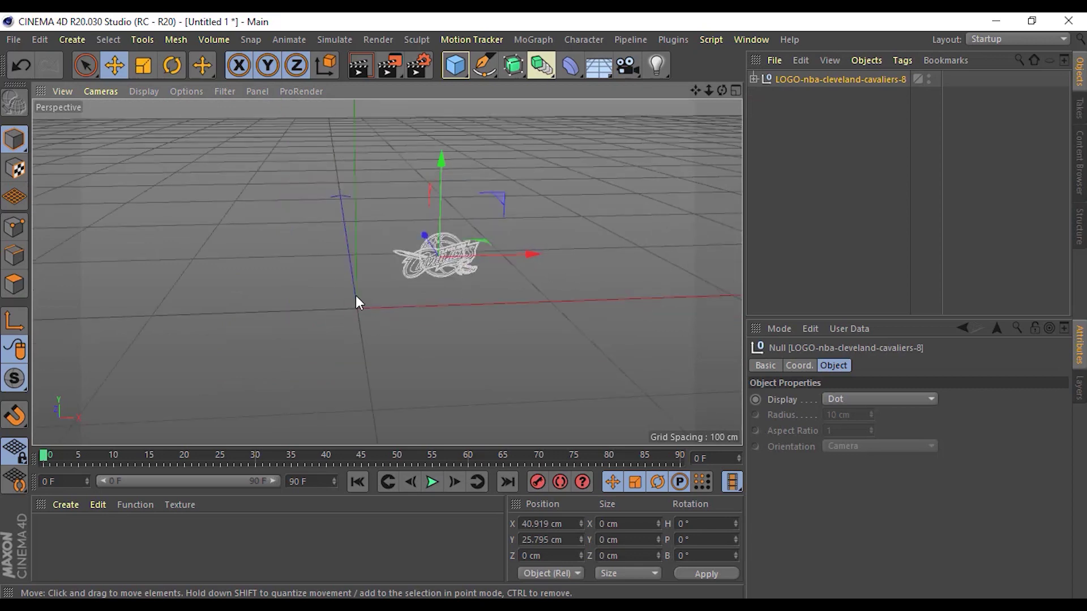
{"action": "left_click_drag", "start_coordinate": [361, 293], "coordinate": [823, 134], "text": "alt"}
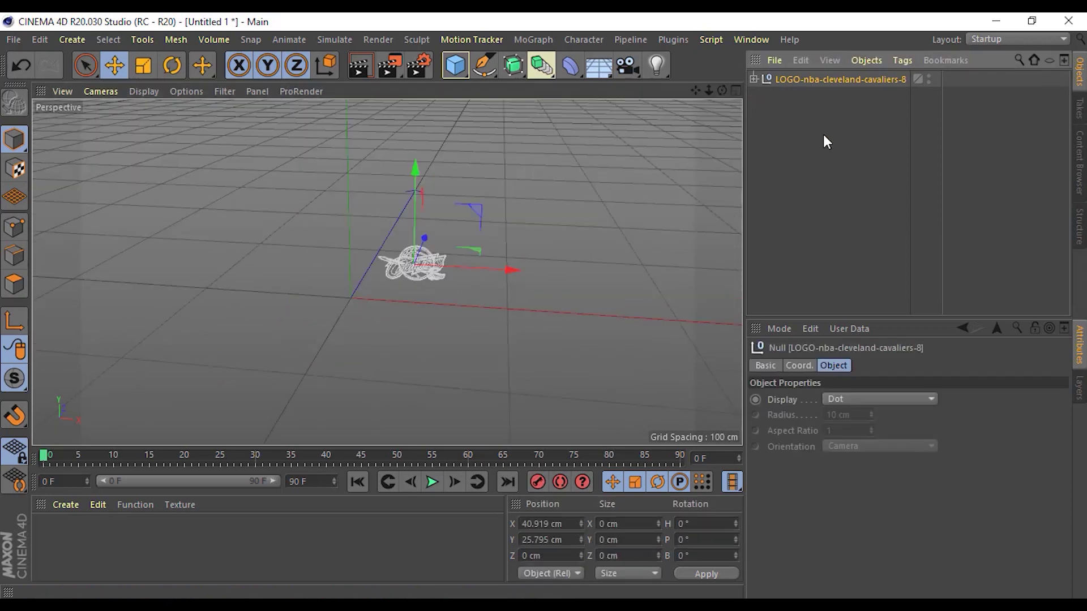
Set the logo null's X and Y positions to 0 cm.
{"action": "left_click", "coordinate": [800, 367]}
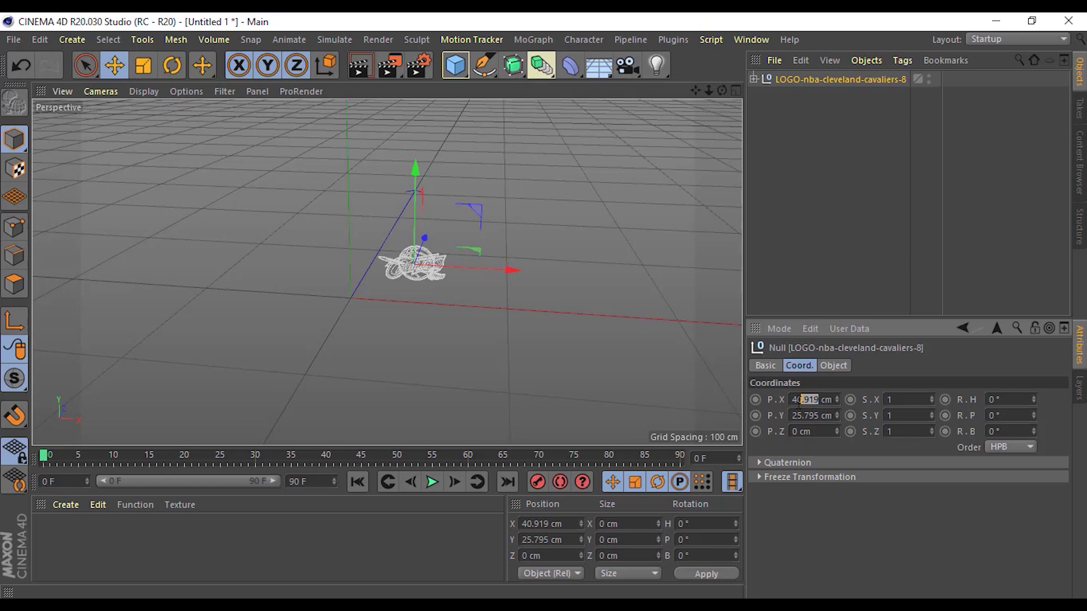
{"action": "double_click", "coordinate": [804, 402]}
{"action": "left_click", "coordinate": [811, 402]}
{"action": "double_click", "coordinate": [793, 402]}
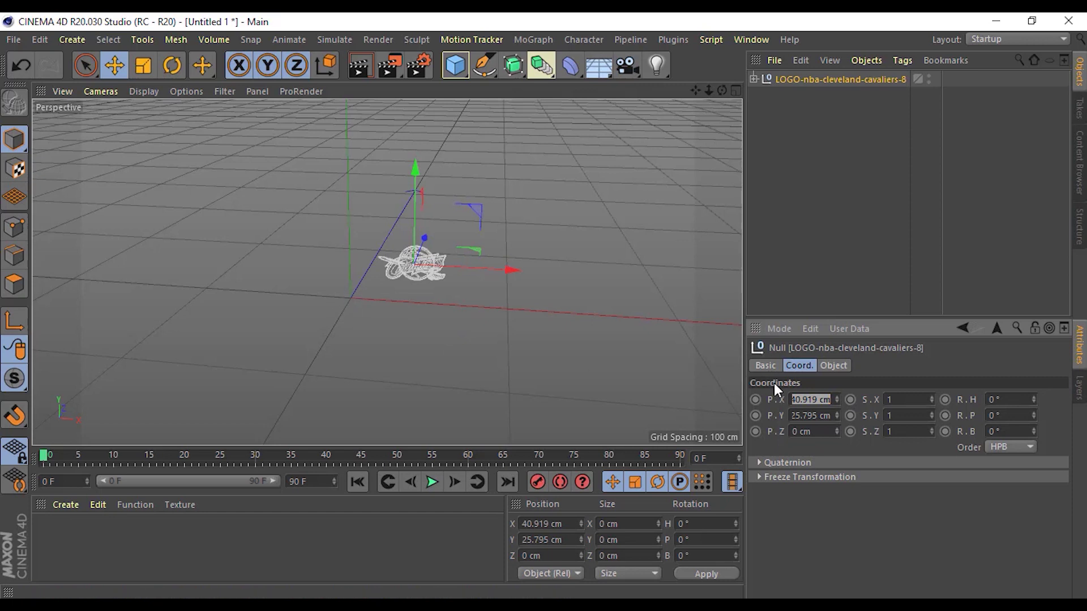
{"action": "left_click", "coordinate": [811, 400]}
{"action": "double_click", "coordinate": [795, 400]}
{"action": "left_click", "coordinate": [806, 401]}
{"action": "double_click", "coordinate": [795, 400]}
{"action": "type", "text": "0"}
{"action": "key", "text": "Return"}
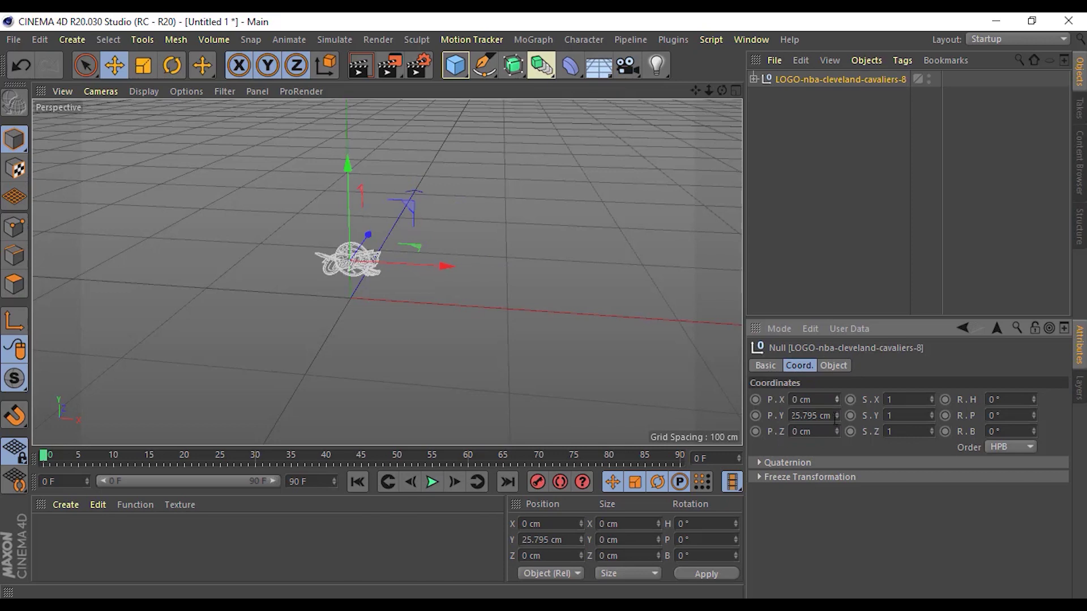
{"action": "double_click", "coordinate": [816, 418]}
{"action": "type", "text": "0"}
{"action": "key", "text": "Return"}
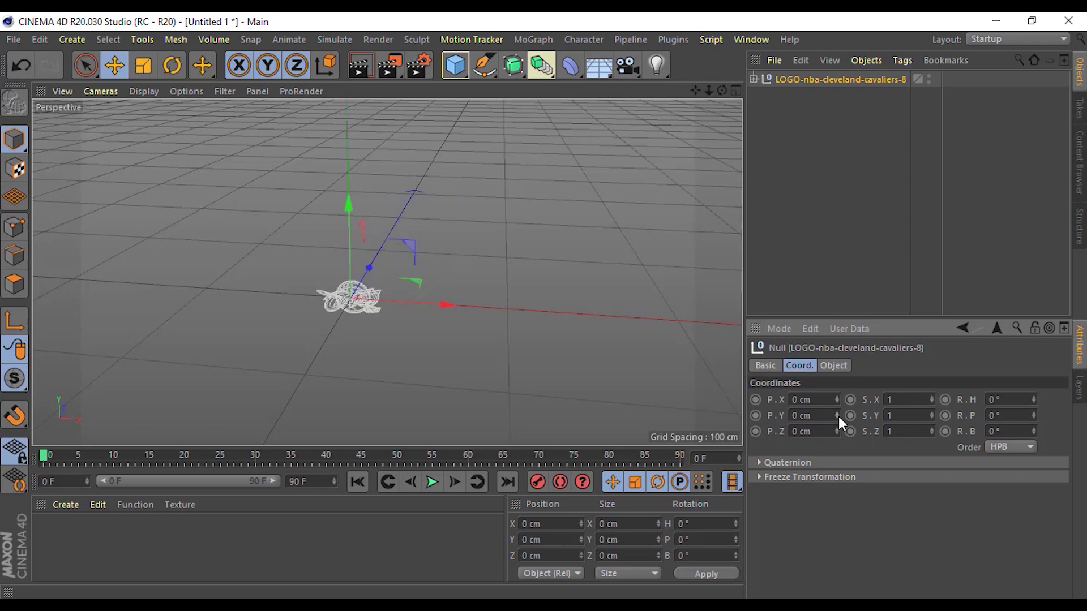
Recentre the view on the logo and reselect the logo null.
{"action": "left_click", "coordinate": [851, 269]}
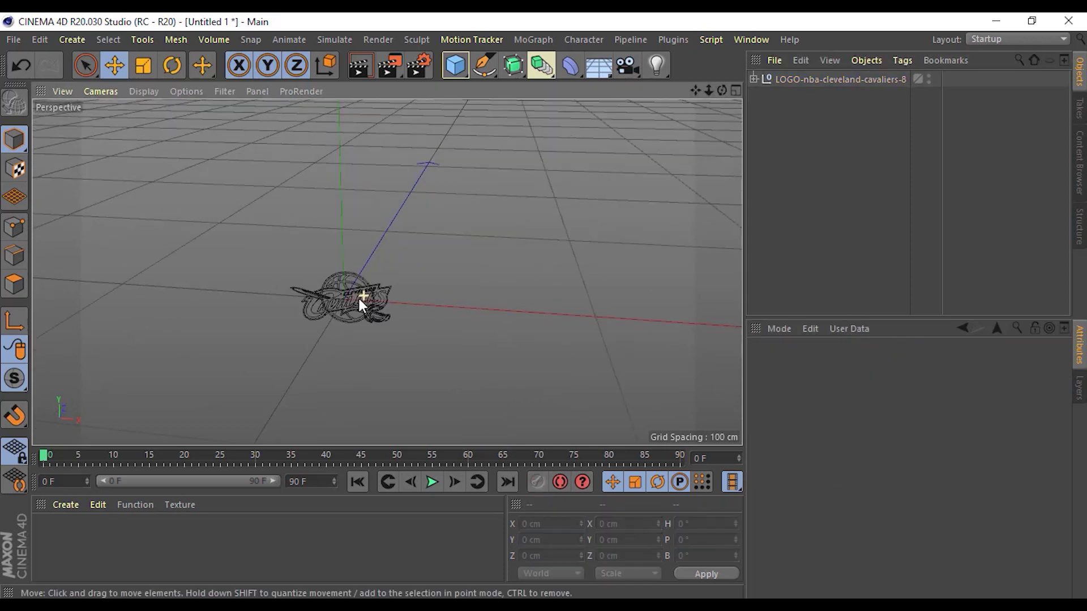
{"action": "middle_click_drag", "start_coordinate": [357, 297], "coordinate": [468, 276], "text": "alt"}
{"action": "left_click", "coordinate": [790, 84]}
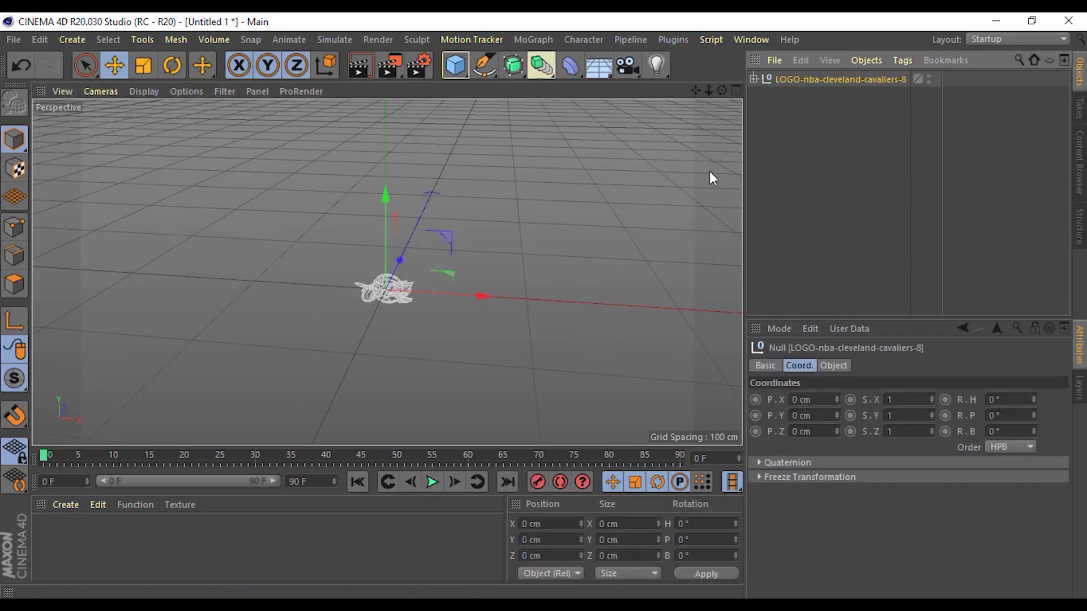
{"action": "scroll", "coordinate": [525, 232], "scroll_direction": "down", "scroll_amount": 3}
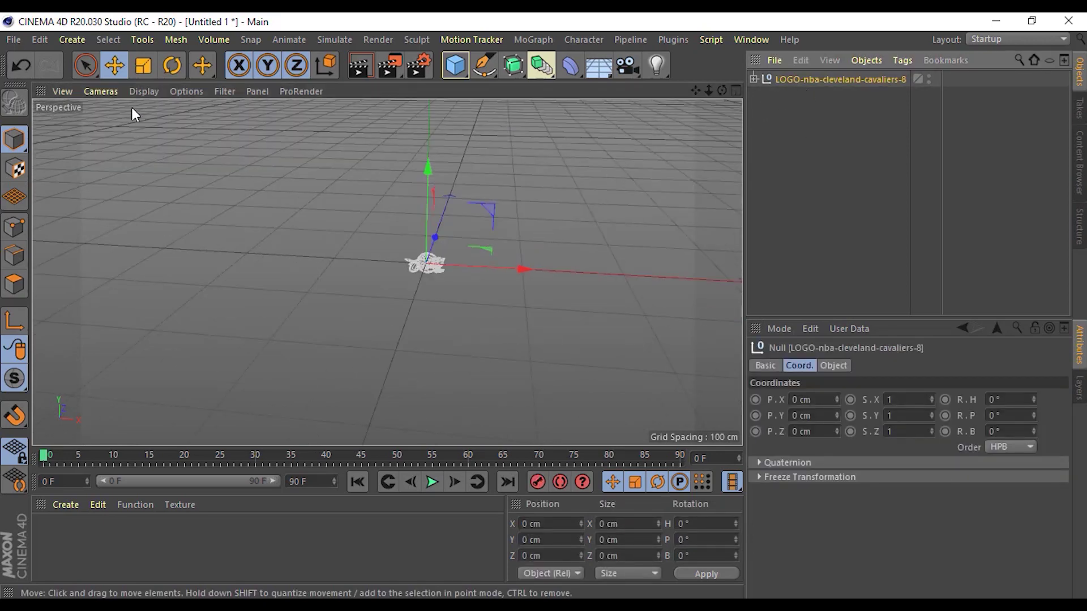
{"action": "left_click", "coordinate": [146, 68]}
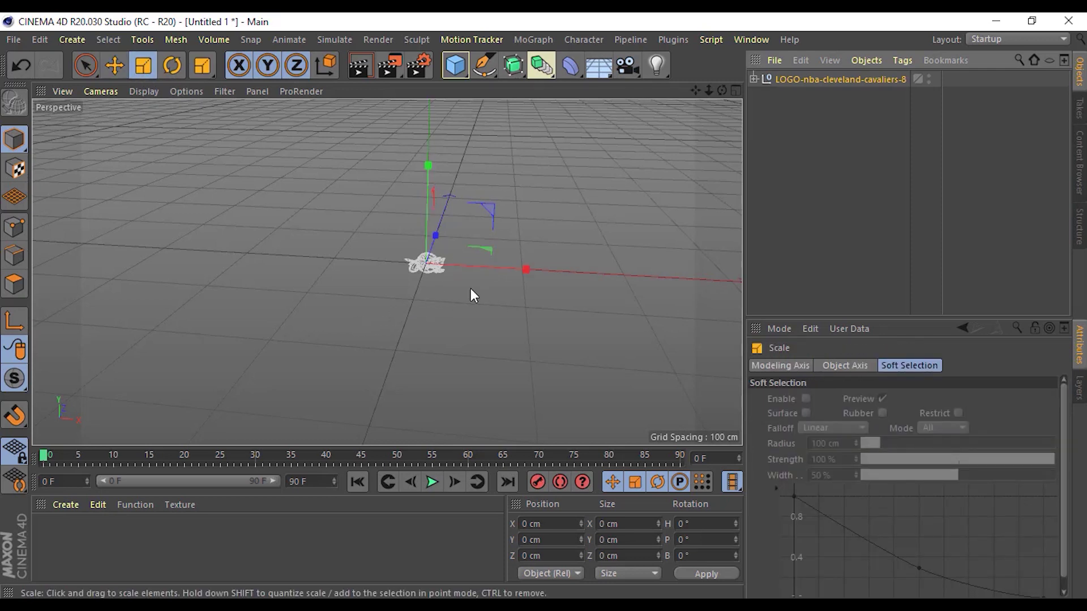
Scale the logo up about tenfold and undo an accidentally added cube.
{"action": "mouse_move", "coordinate": [405, 298]}
{"action": "left_mouse_down"}
{"action": "mouse_move", "coordinate": [572, 202]}
{"action": "mouse_move", "coordinate": [849, 141]}
{"action": "mouse_move", "coordinate": [1064, 113]}
{"action": "left_mouse_up"}
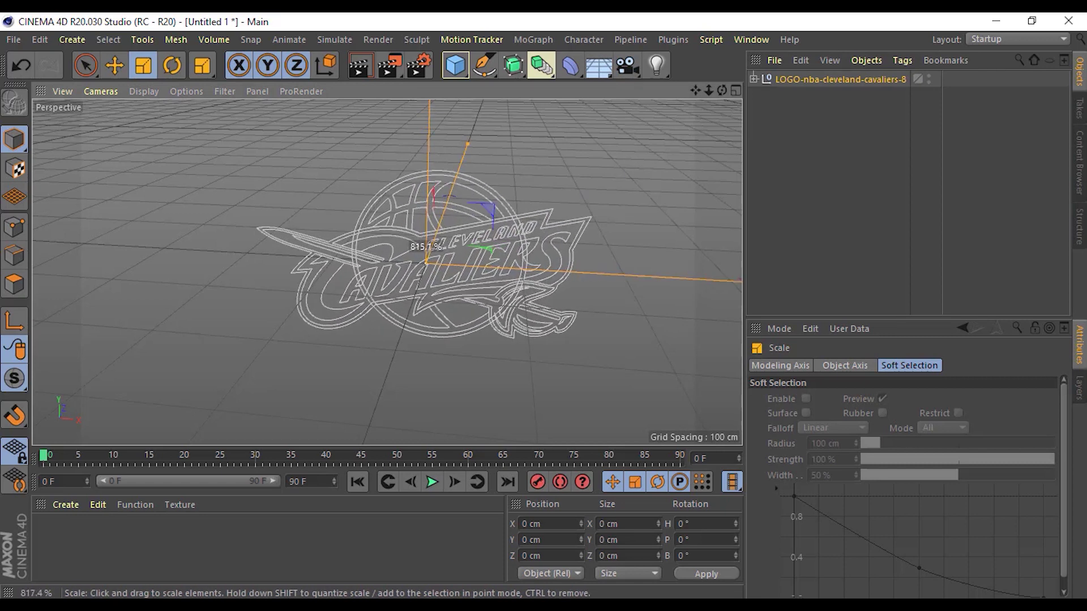
{"action": "scroll", "coordinate": [340, 310], "scroll_direction": "down", "scroll_amount": 3}
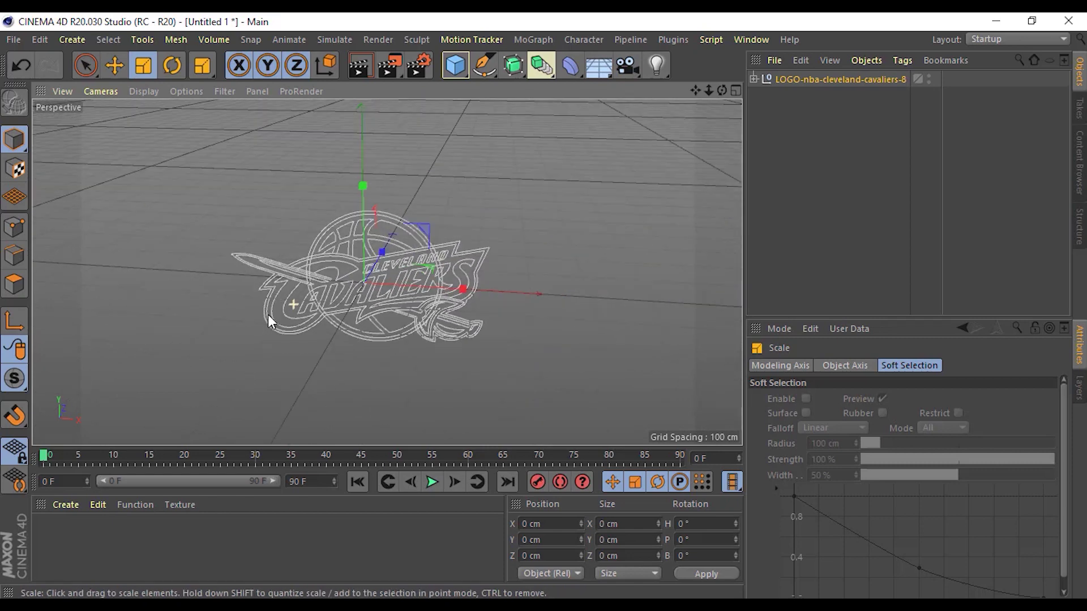
{"action": "scroll", "coordinate": [430, 252], "scroll_direction": "down", "scroll_amount": 3}
{"action": "left_click_drag", "start_coordinate": [430, 252], "coordinate": [544, 226], "text": "alt"}
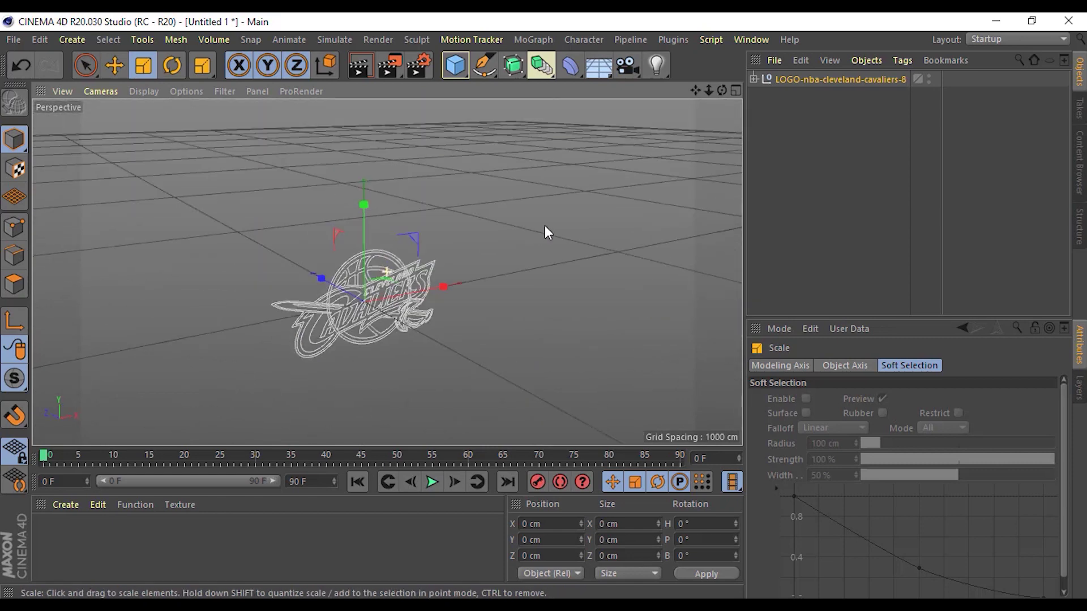
{"action": "left_click", "coordinate": [456, 68]}
{"action": "key", "text": "ctrl+z"}
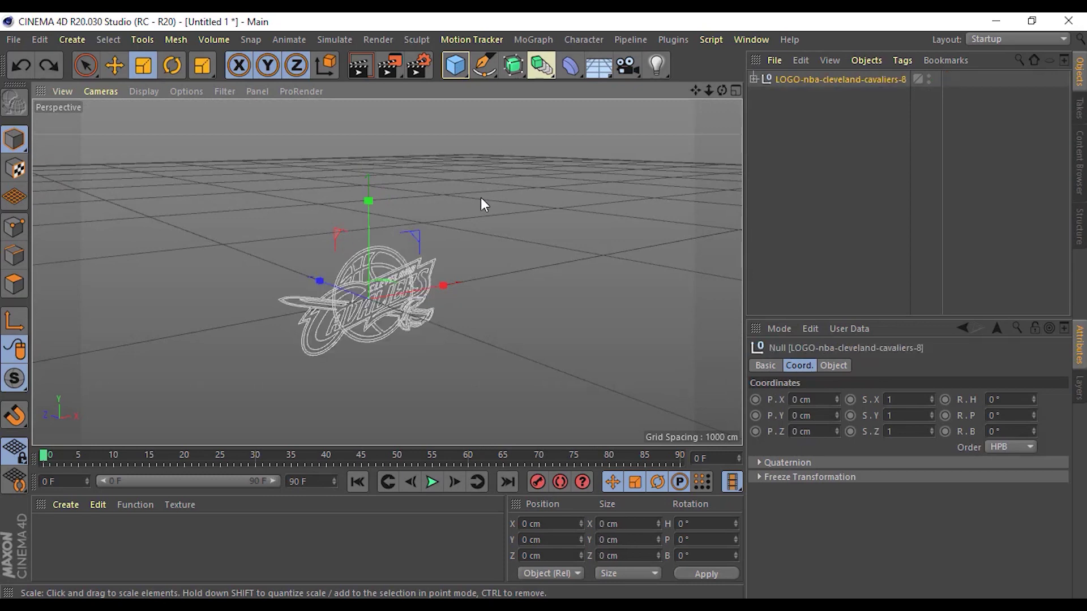
Deselect the logo and orbit to a lower viewing angle on it.
{"action": "scroll", "coordinate": [425, 232], "scroll_direction": "up", "scroll_amount": 2}
{"action": "scroll", "coordinate": [454, 238], "scroll_direction": "up", "scroll_amount": 3}
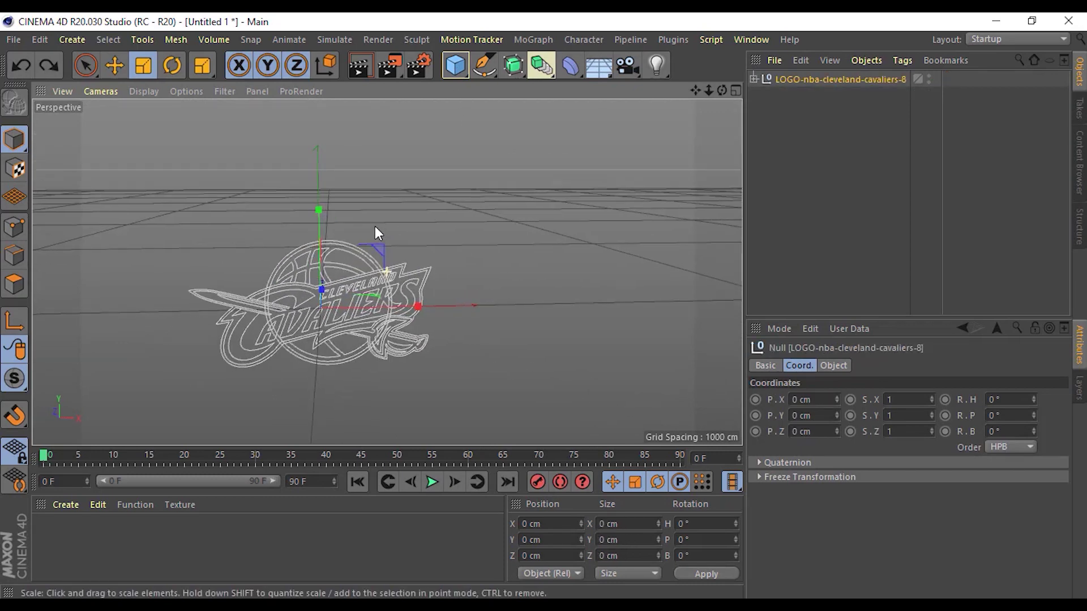
{"action": "left_click", "coordinate": [345, 256]}
{"action": "scroll", "coordinate": [323, 259], "scroll_direction": "up", "scroll_amount": 3}
{"action": "mouse_move", "coordinate": [323, 254]}
{"action": "left_mouse_down", "text": "alt"}
{"action": "mouse_move", "coordinate": [392, 244]}
{"action": "mouse_move", "coordinate": [371, 237]}
{"action": "left_mouse_up", "text": "alt"}
{"action": "scroll", "coordinate": [391, 237], "scroll_direction": "down", "scroll_amount": 2}
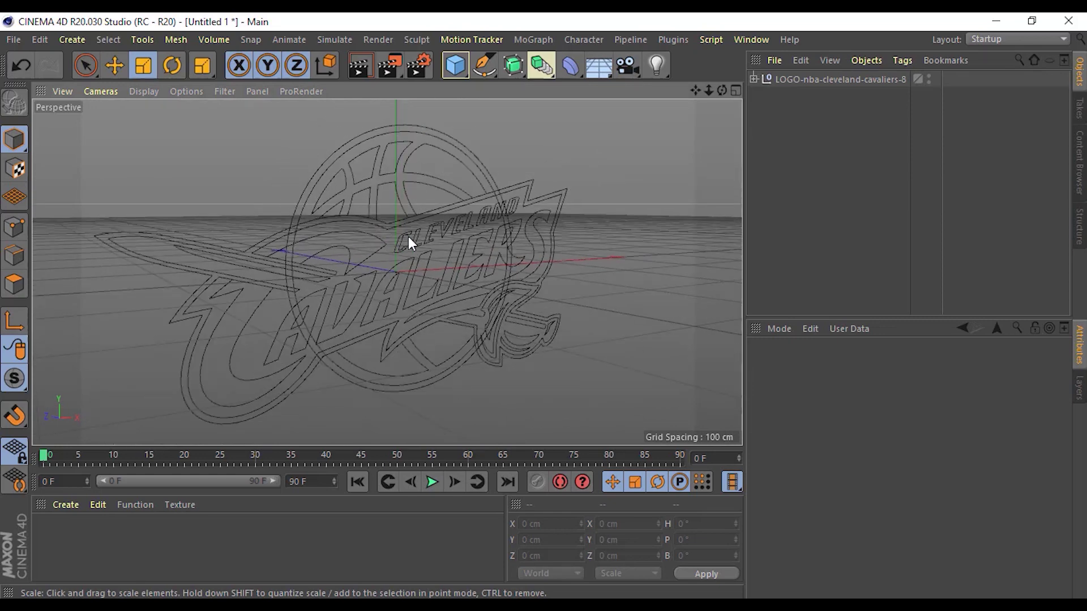
{"action": "scroll", "coordinate": [409, 237], "scroll_direction": "down", "scroll_amount": 1}
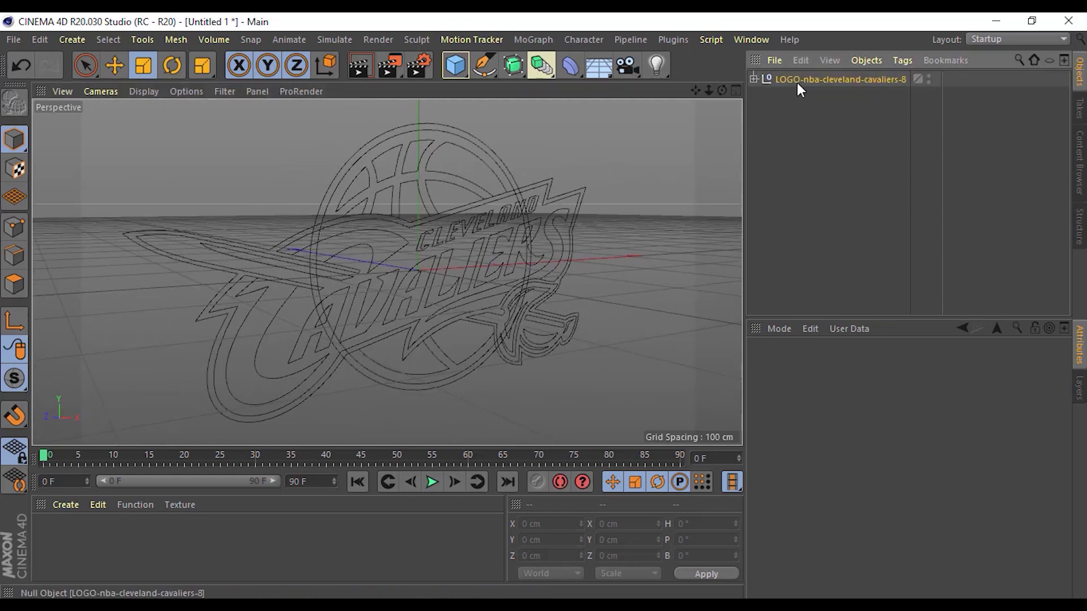
Expand the logo null and Path 1 to reveal Path 2.
{"action": "left_click", "coordinate": [797, 80]}
{"action": "left_click", "coordinate": [754, 80]}
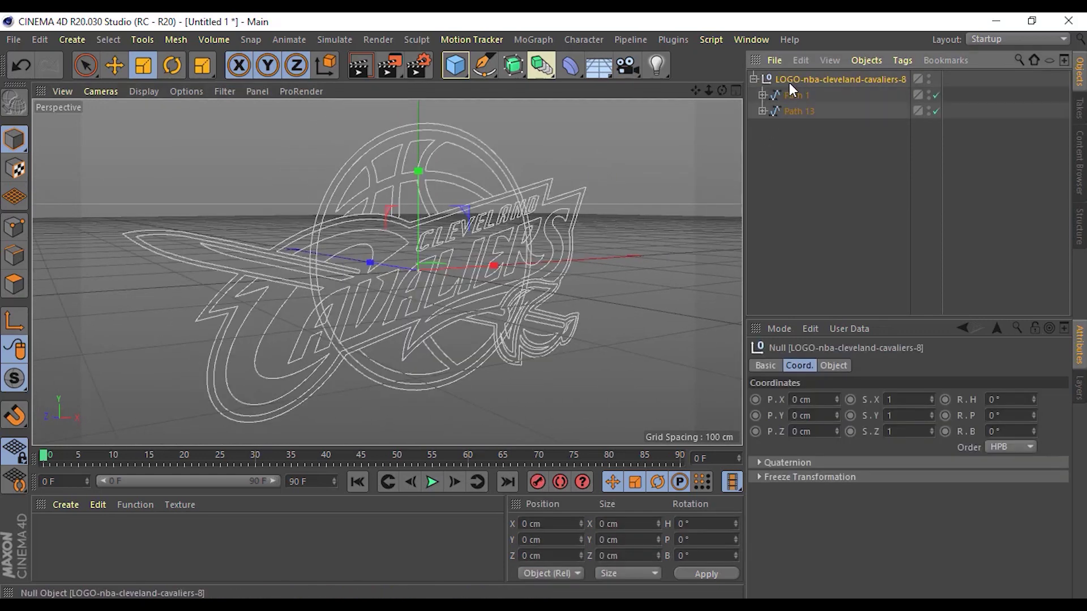
{"action": "left_click", "coordinate": [755, 79]}
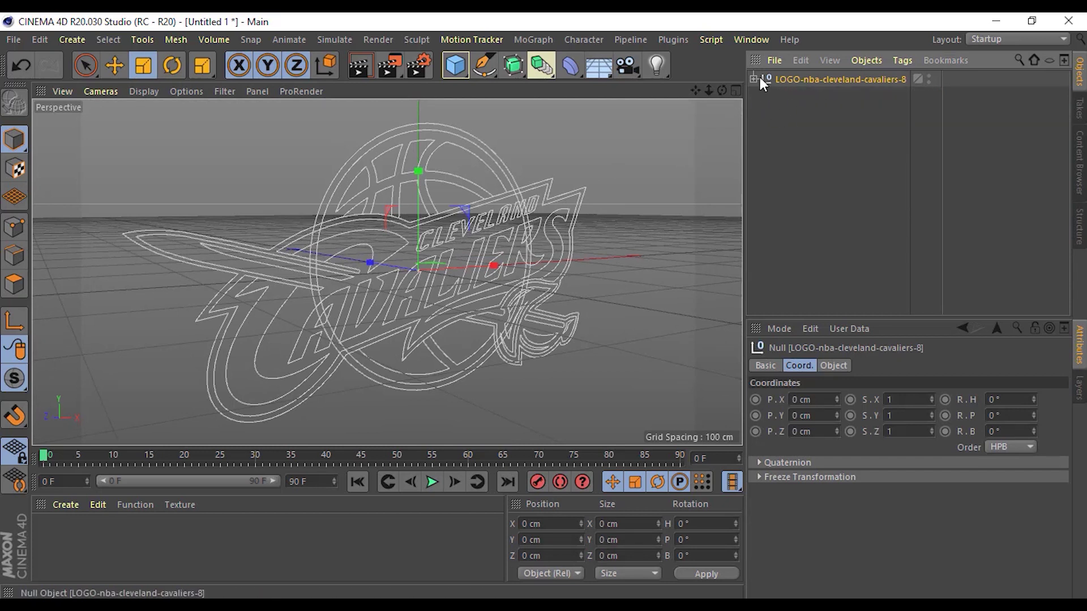
{"action": "left_click", "coordinate": [754, 79]}
{"action": "left_click", "coordinate": [764, 94]}
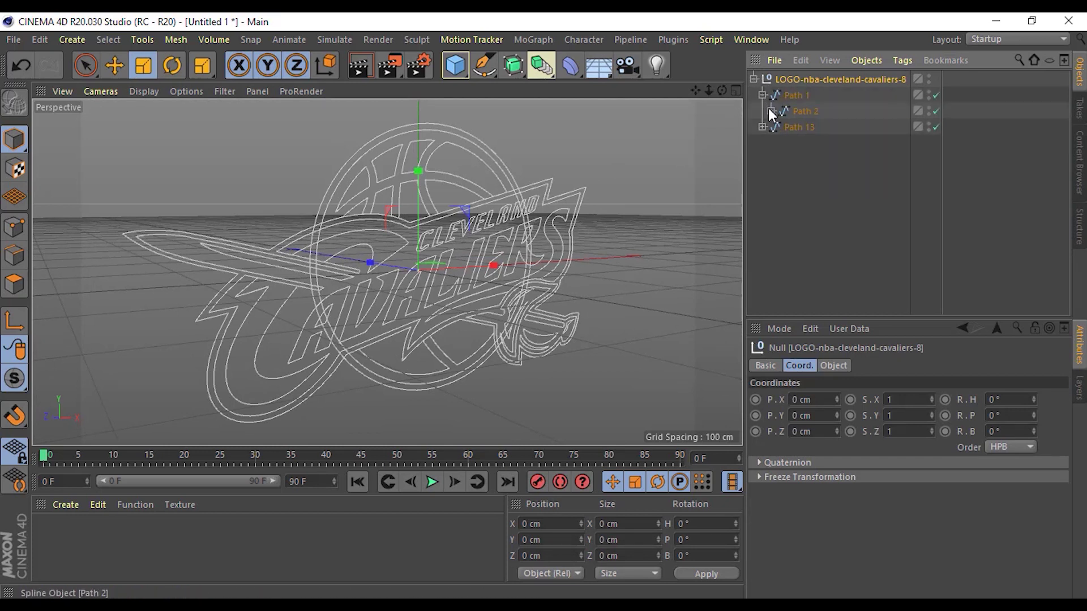
Browse the child splines of Path 13 and Path 21, then collapse Path 13.
{"action": "left_click", "coordinate": [763, 127]}
{"action": "left_click", "coordinate": [780, 147]}
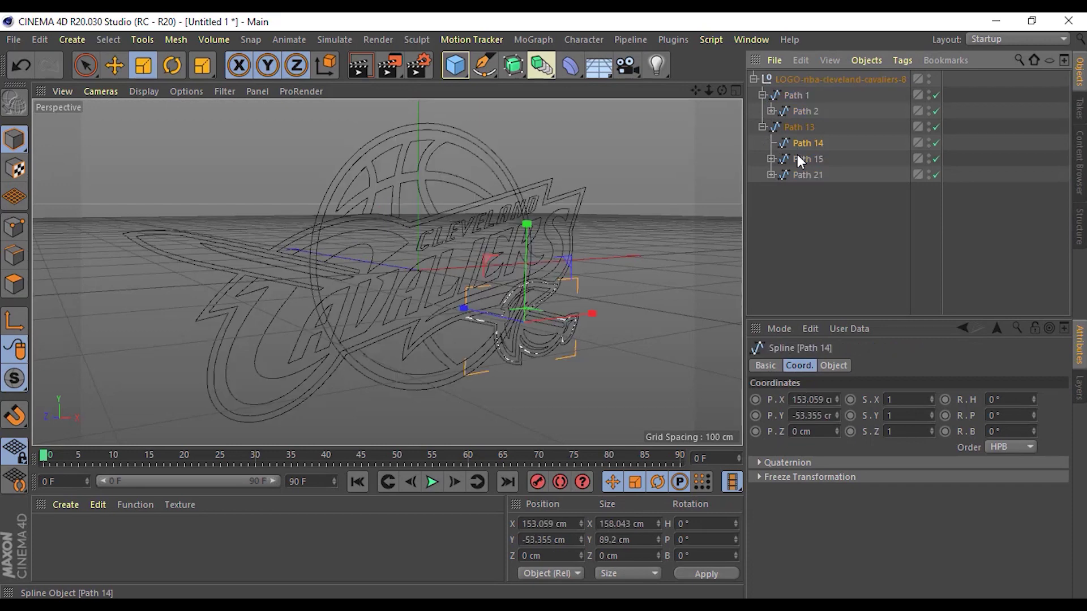
{"action": "left_click", "coordinate": [804, 174]}
{"action": "left_click", "coordinate": [771, 174]}
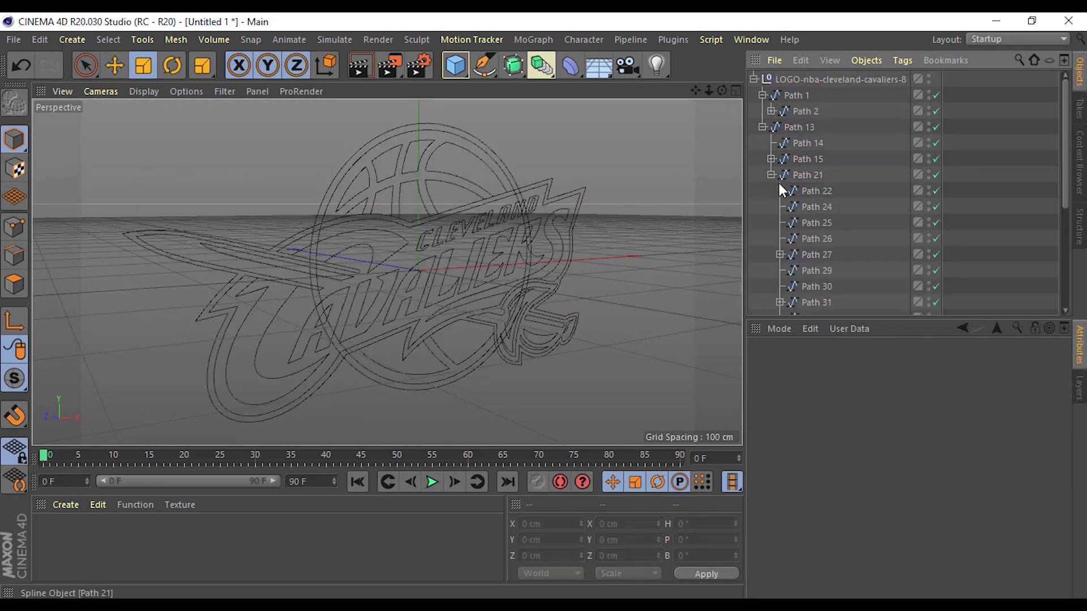
{"action": "left_click", "coordinate": [804, 206]}
{"action": "left_click", "coordinate": [804, 239]}
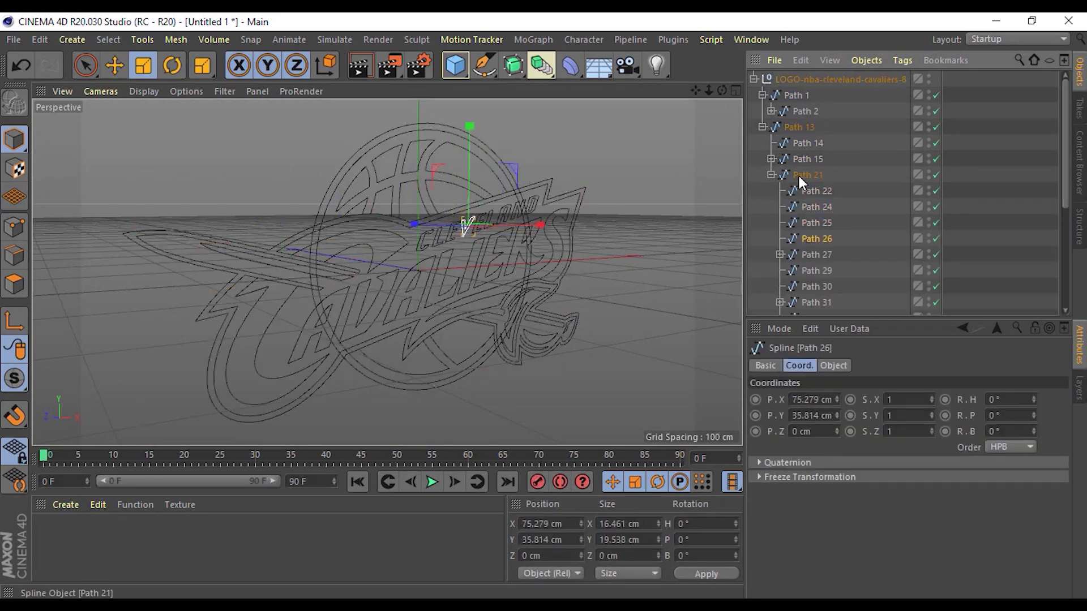
{"action": "left_click", "coordinate": [762, 127]}
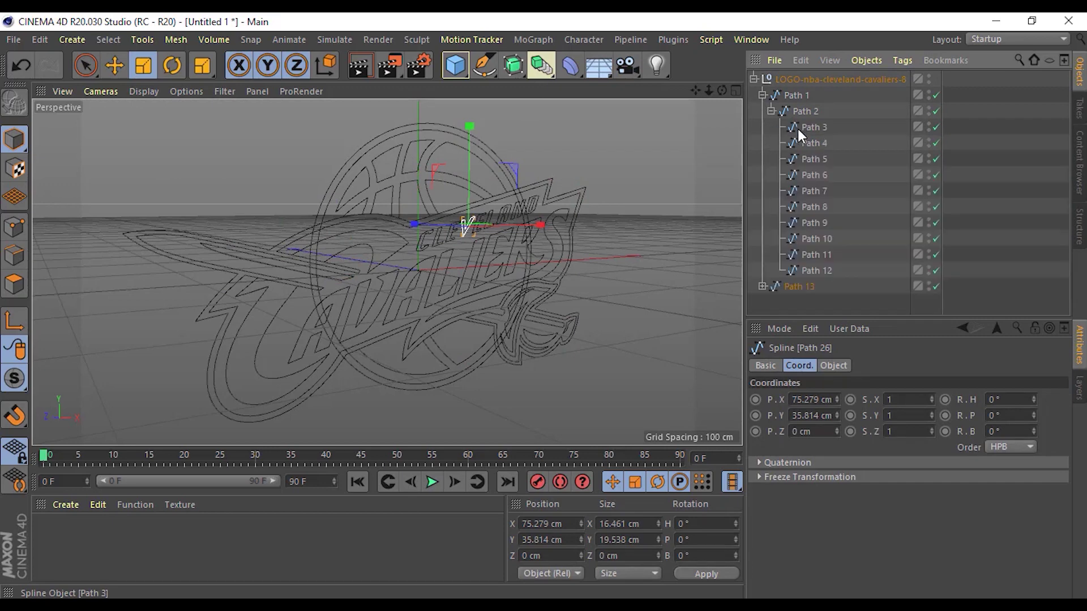
Select Path 3 through Path 12 together under Path 2.
{"action": "left_click", "coordinate": [804, 128]}
{"action": "left_click_drag", "start_coordinate": [544, 170], "coordinate": [623, 170], "text": "alt"}
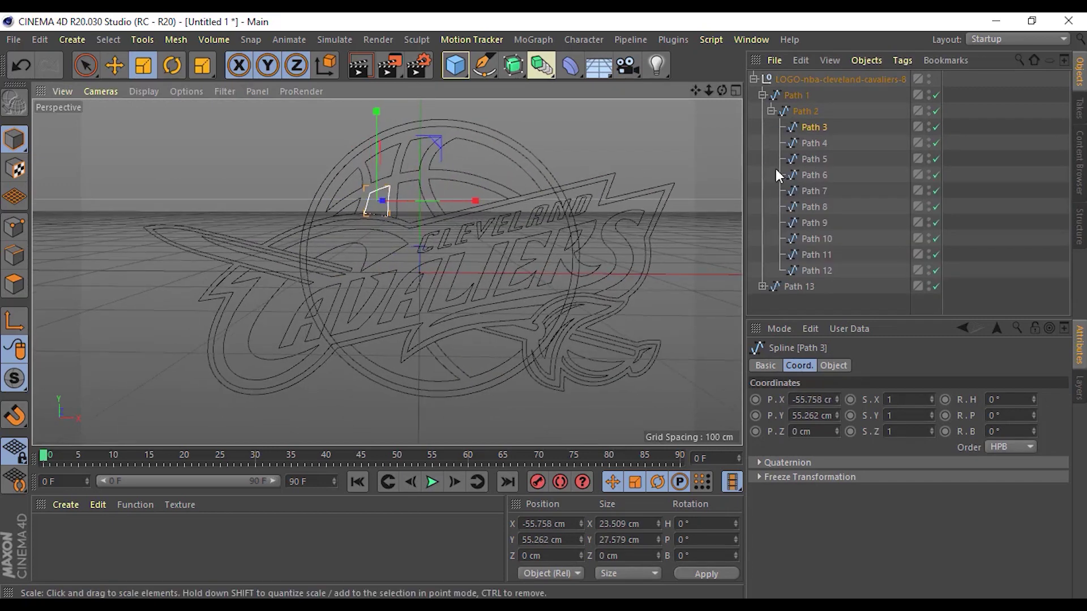
{"action": "left_click", "coordinate": [807, 269], "text": "shift"}
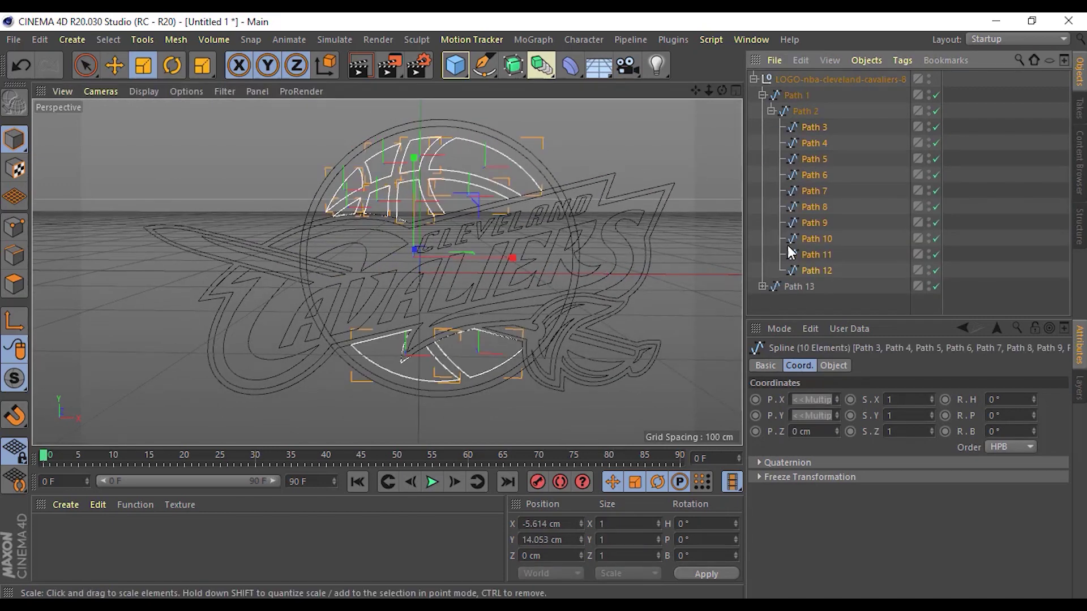
Drag the seam splines along X with the Move tool, then undo the move.
{"action": "left_click", "coordinate": [114, 69]}
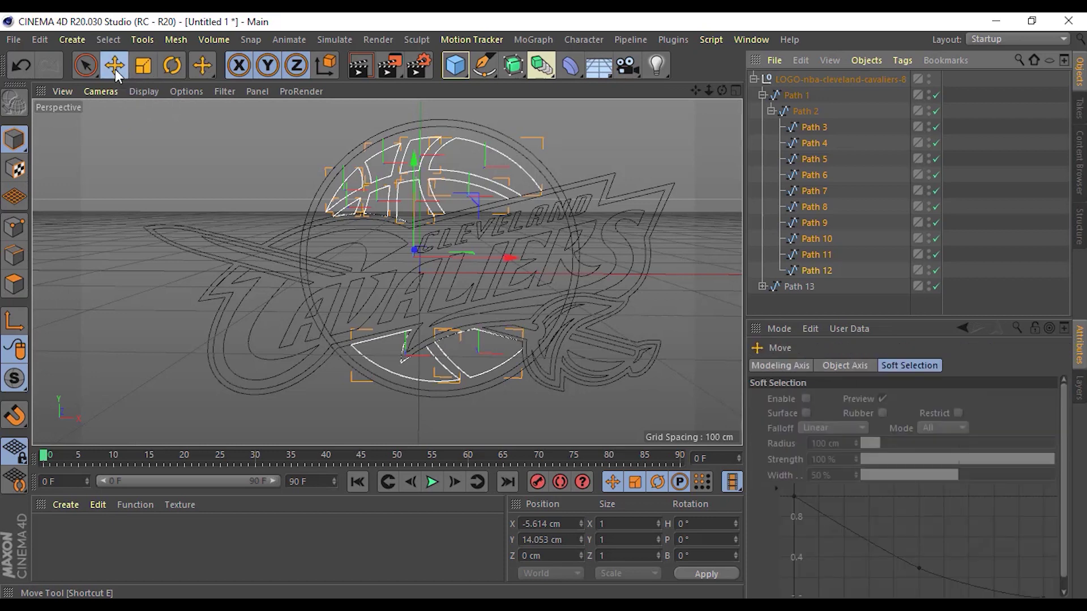
{"action": "left_click", "coordinate": [86, 70]}
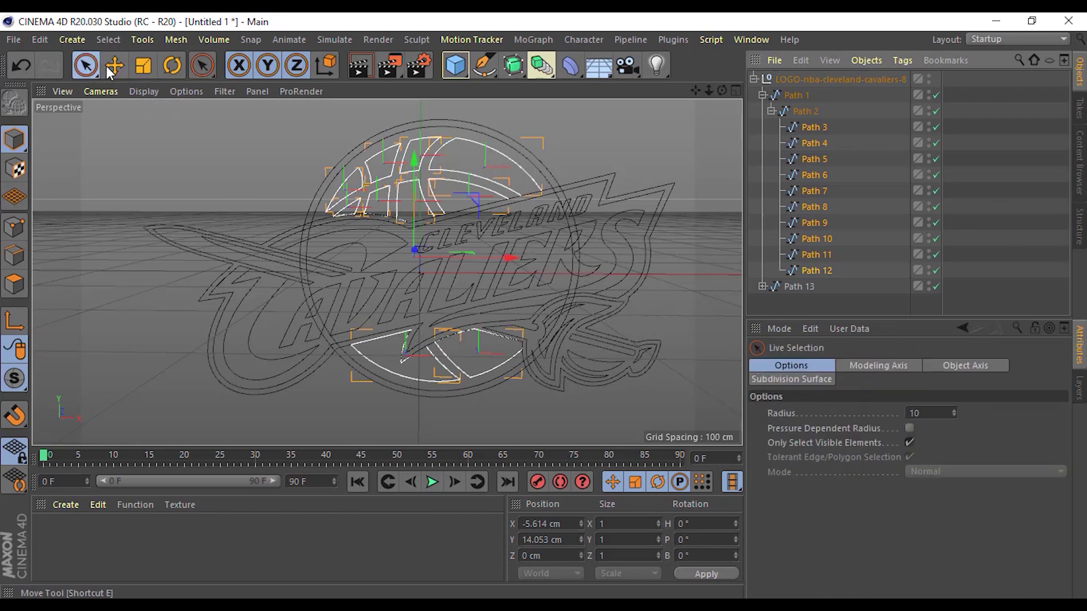
{"action": "left_click", "coordinate": [113, 69]}
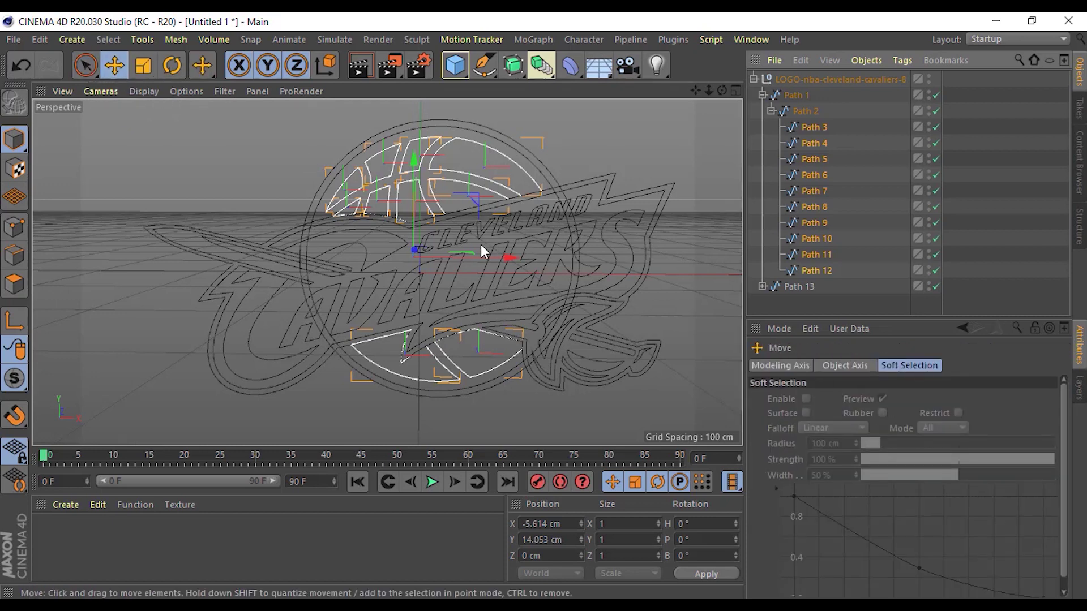
{"action": "mouse_move", "coordinate": [480, 253]}
{"action": "left_mouse_down"}
{"action": "mouse_move", "coordinate": [455, 255]}
{"action": "mouse_move", "coordinate": [502, 249]}
{"action": "mouse_move", "coordinate": [420, 249]}
{"action": "mouse_move", "coordinate": [545, 251]}
{"action": "left_mouse_up"}
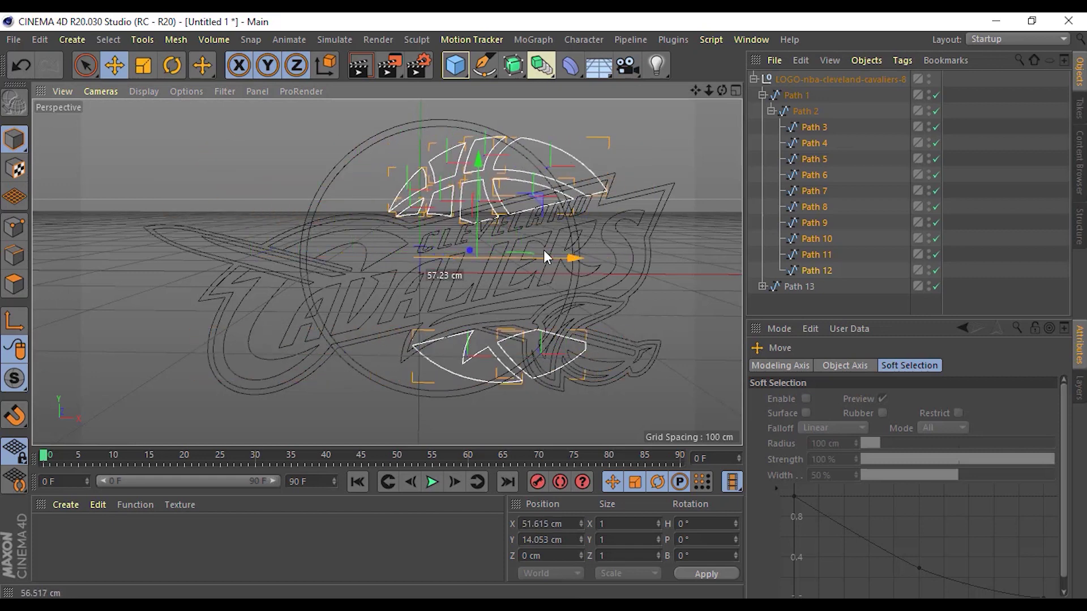
{"action": "key", "text": "ctrl+z"}
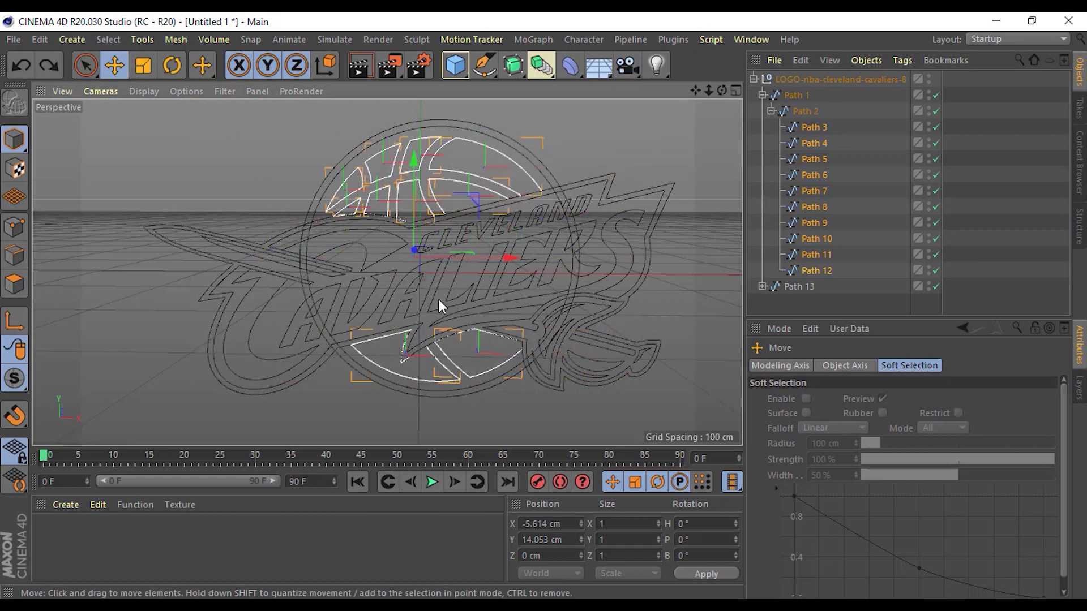
Reselect the seam splines Path 3 to Path 12 in the Object Manager.
{"action": "mouse_move", "coordinate": [322, 230]}
{"action": "left_mouse_down", "text": "alt"}
{"action": "mouse_move", "coordinate": [389, 238]}
{"action": "mouse_move", "coordinate": [406, 222]}
{"action": "mouse_move", "coordinate": [402, 243]}
{"action": "left_mouse_up", "text": "alt"}
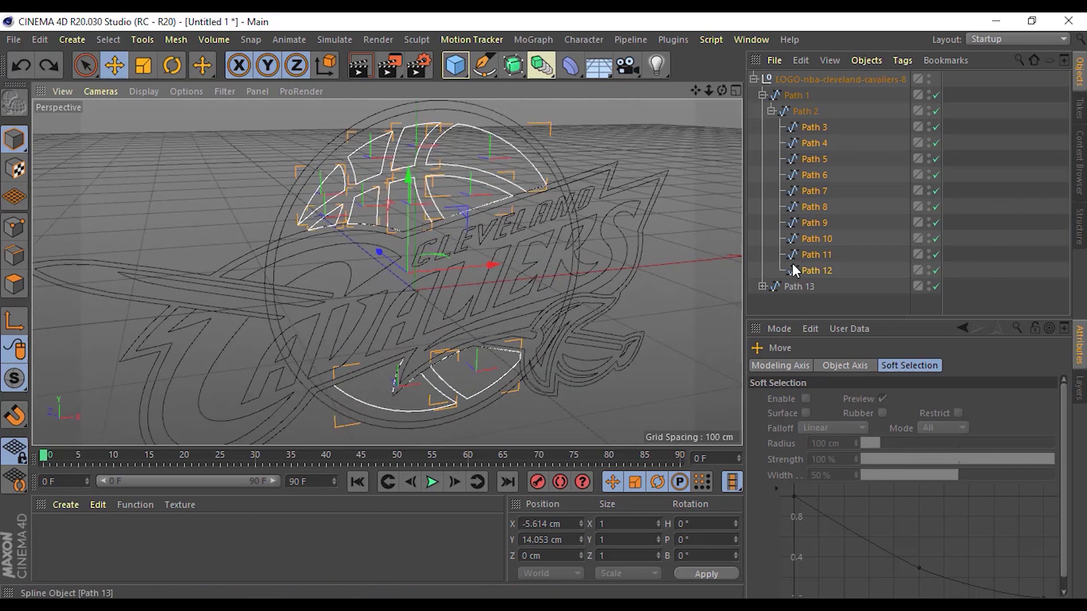
{"action": "left_click", "coordinate": [797, 115]}
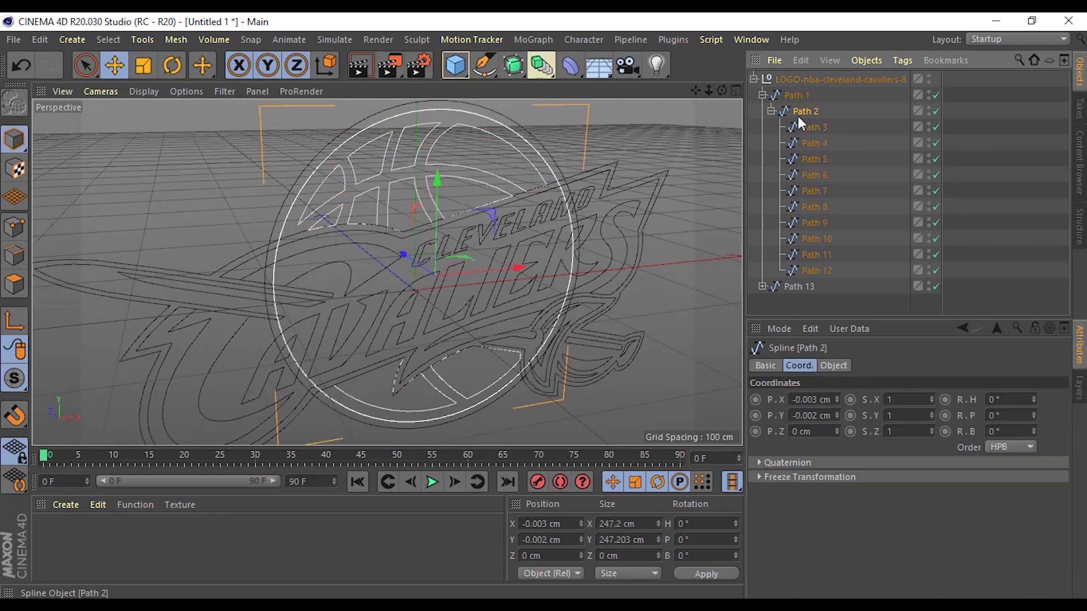
{"action": "left_click", "coordinate": [810, 128]}
{"action": "left_click", "coordinate": [812, 266], "text": "shift"}
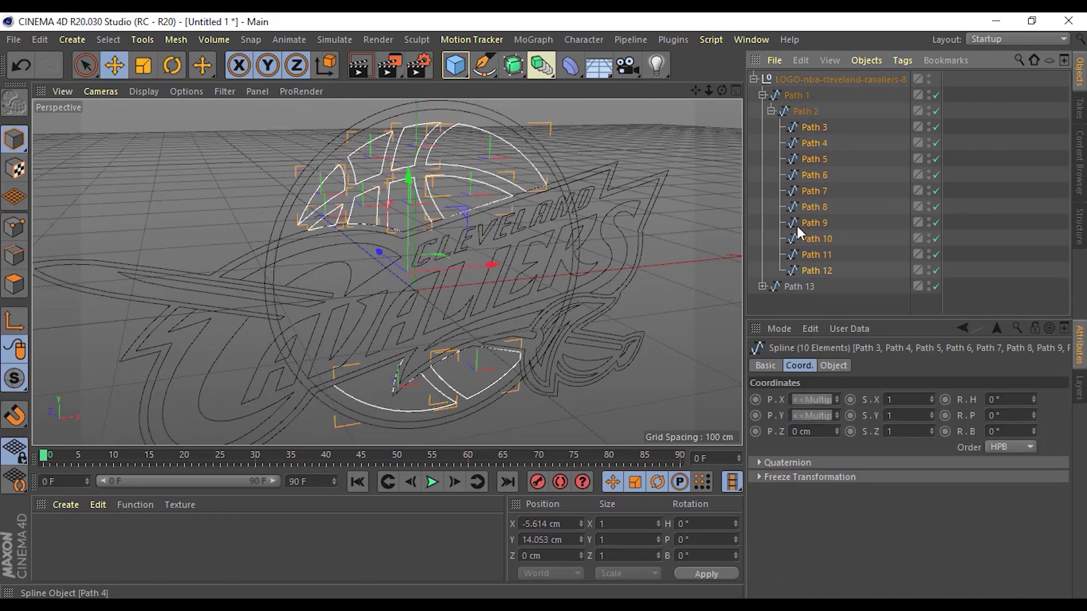
Merge Paths 3–12 with Connect Objects + Delete and place the result above Path 1.
{"action": "right_click", "coordinate": [811, 269]}
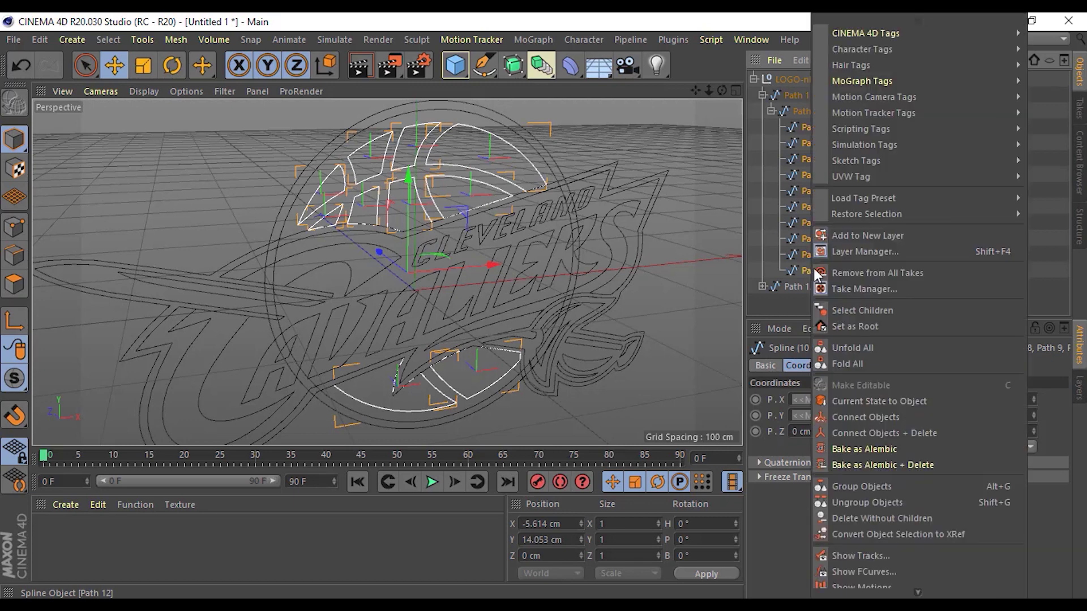
{"action": "left_click", "coordinate": [912, 431]}
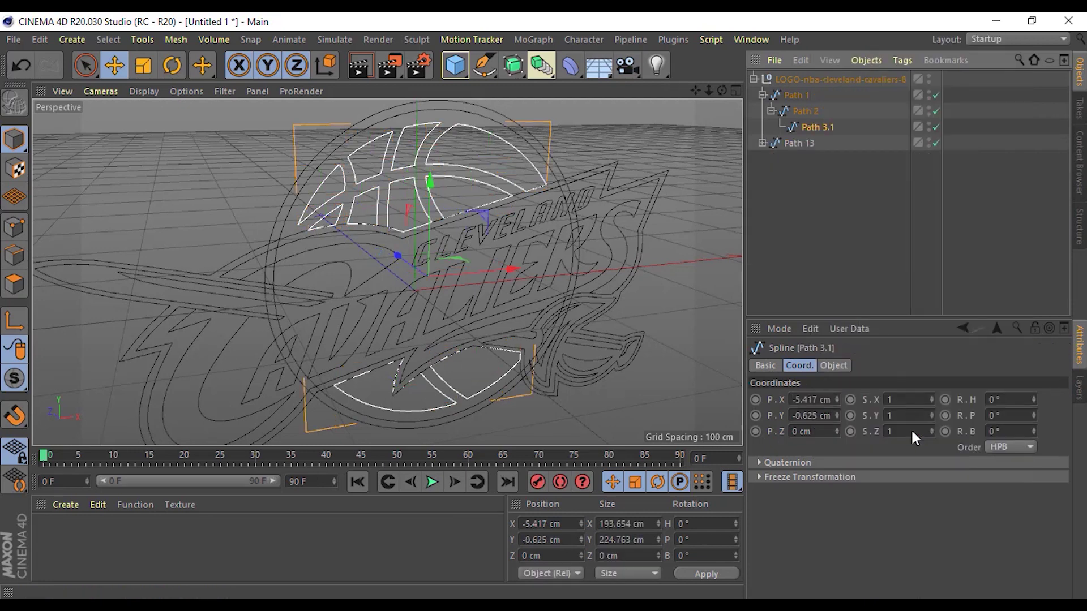
{"action": "left_click_drag", "start_coordinate": [815, 130], "coordinate": [801, 99]}
{"action": "left_click_drag", "start_coordinate": [796, 84], "coordinate": [794, 84]}
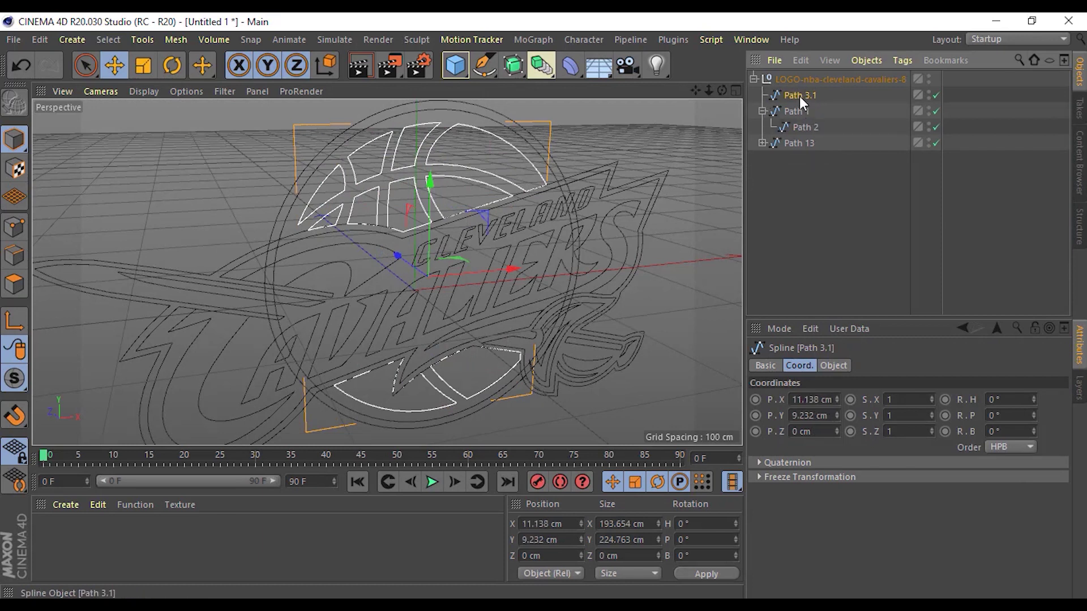
Rename the merged spline BOLA.
{"action": "double_click", "coordinate": [800, 97]}
{"action": "type", "text": "EO"}
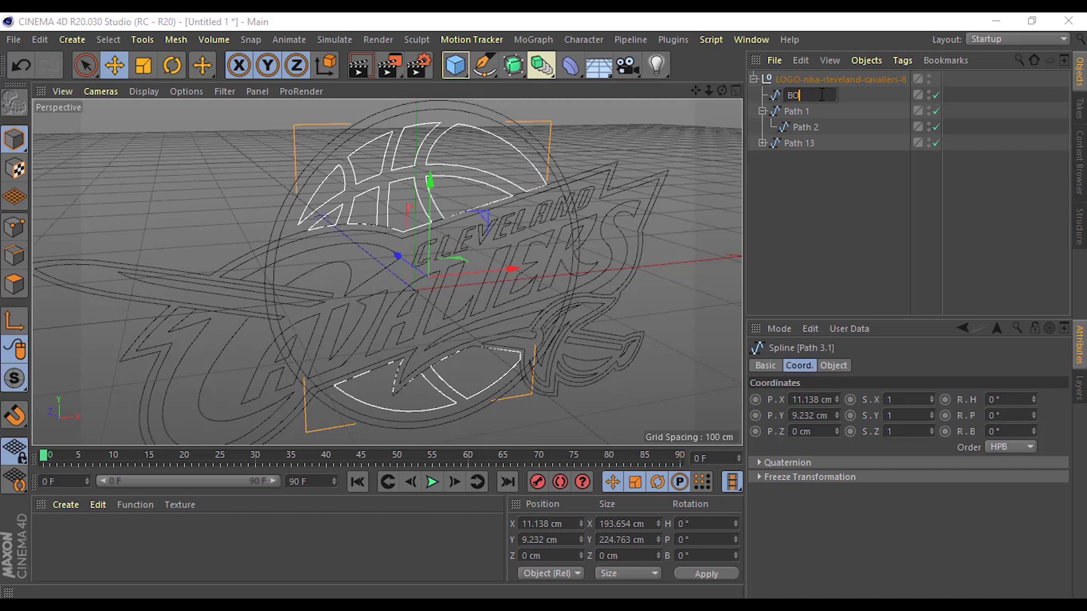
{"action": "type", "text": "LA"}
{"action": "key", "text": "Return"}
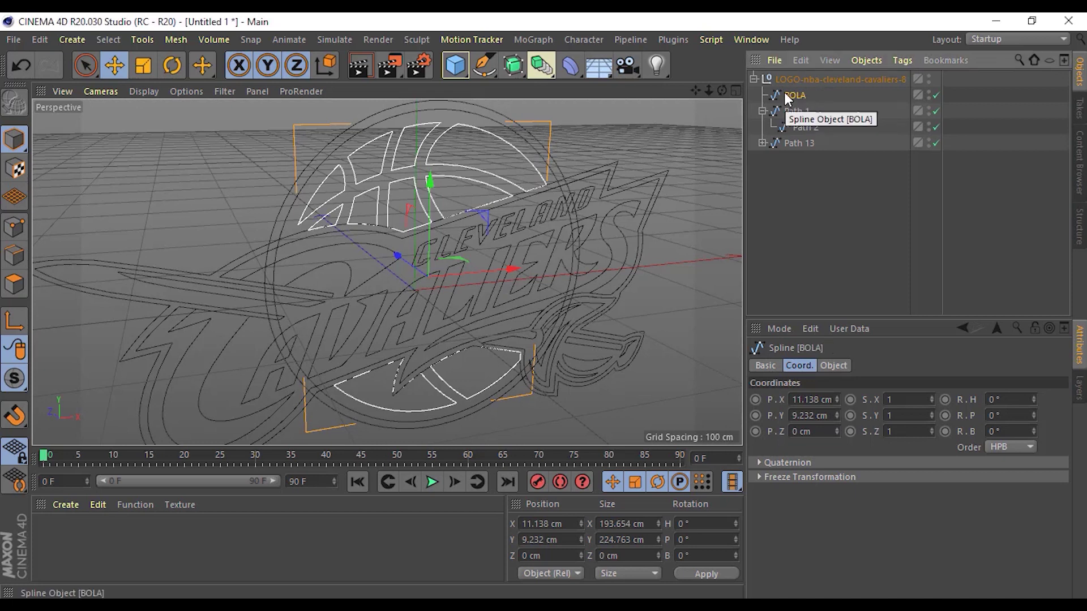
{"action": "double_click", "coordinate": [817, 95]}
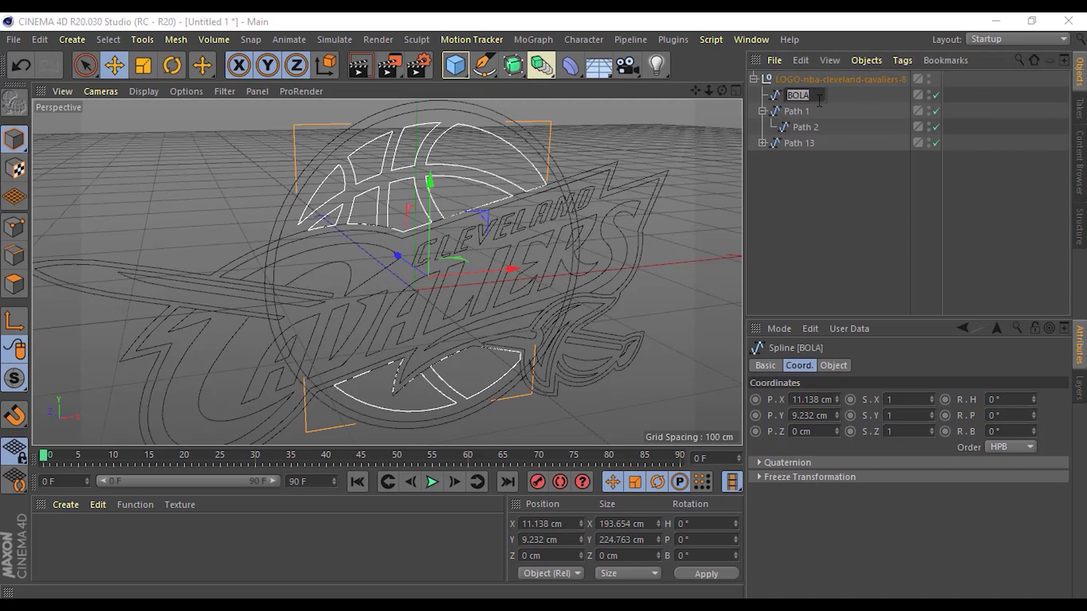
{"action": "key", "text": "Return"}
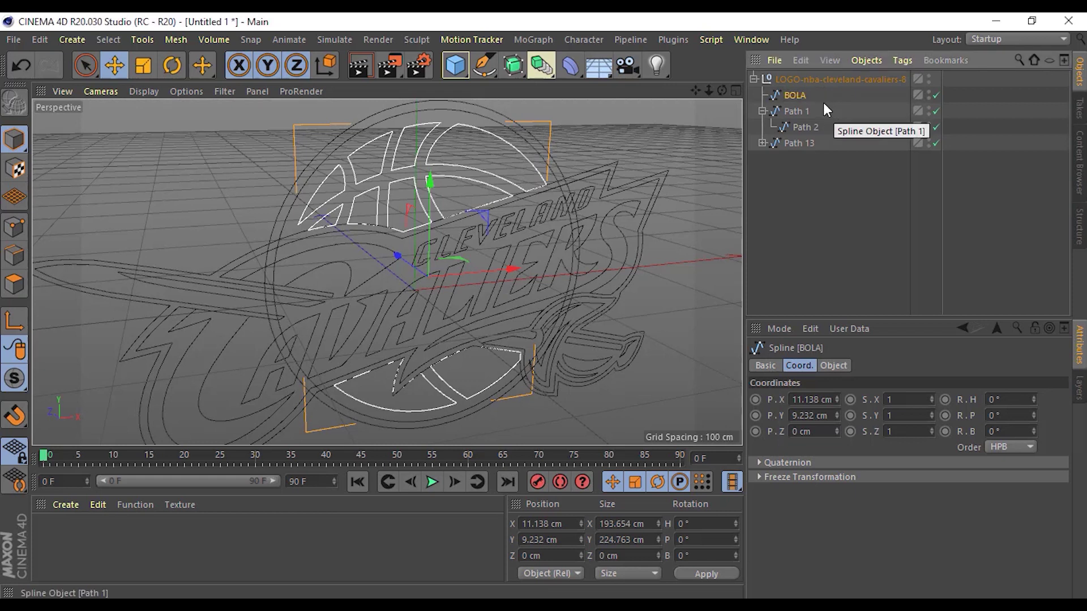
{"action": "double_click", "coordinate": [802, 95]}
{"action": "key", "text": "Return"}
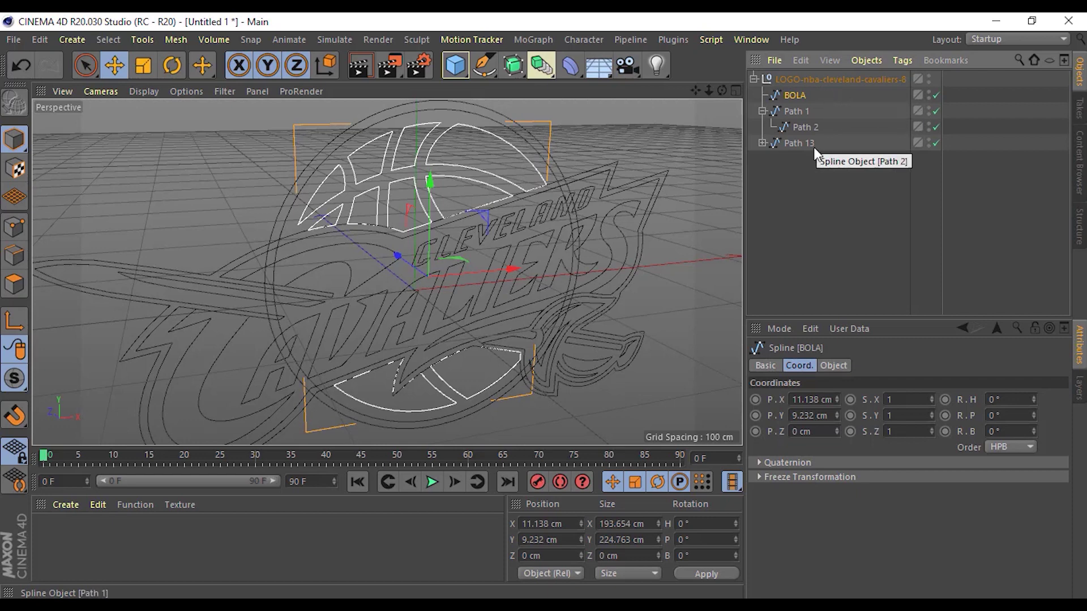
Move the inner ring Path 2 out from under Path 1 in the Object Manager.
{"action": "left_click", "coordinate": [793, 127]}
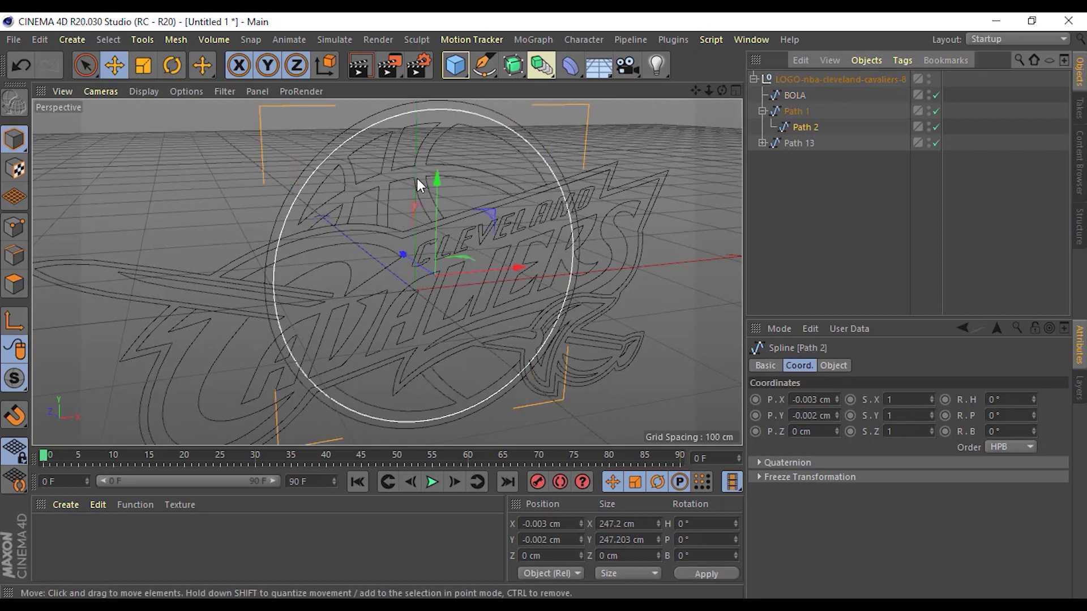
{"action": "mouse_move", "coordinate": [416, 178]}
{"action": "left_mouse_down", "text": "alt"}
{"action": "mouse_move", "coordinate": [471, 136]}
{"action": "mouse_move", "coordinate": [464, 148]}
{"action": "mouse_move", "coordinate": [424, 142]}
{"action": "mouse_move", "coordinate": [428, 165]}
{"action": "mouse_move", "coordinate": [459, 164]}
{"action": "left_mouse_up", "text": "alt"}
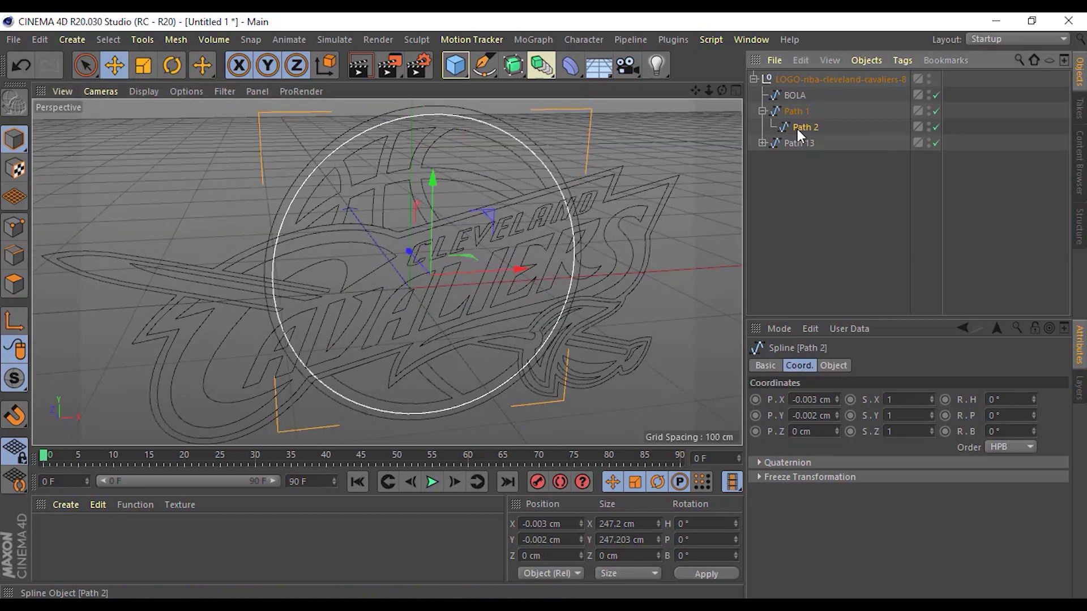
{"action": "left_click", "coordinate": [793, 113]}
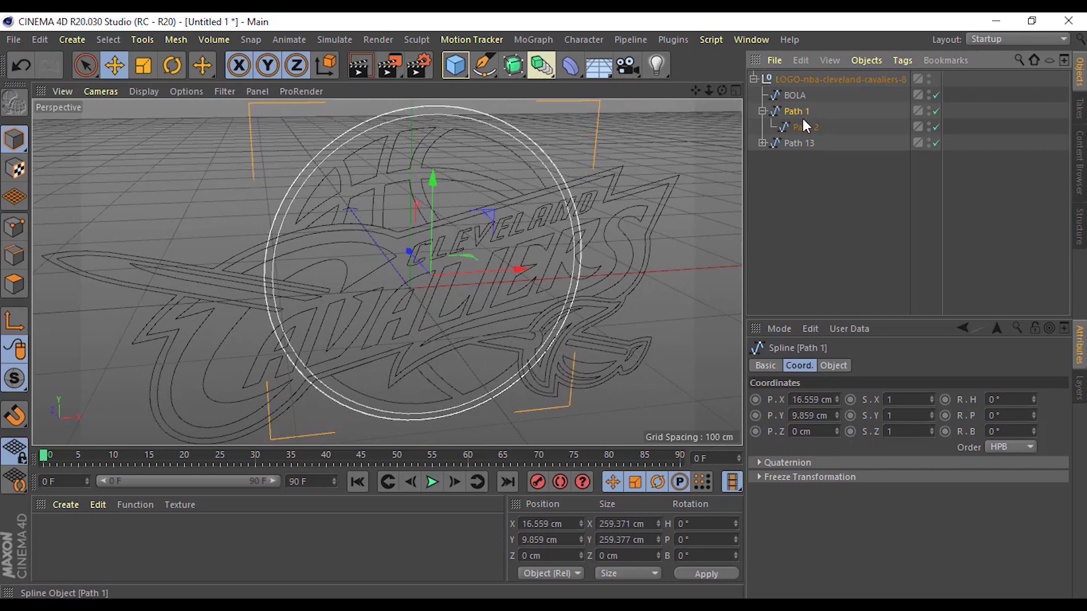
{"action": "left_click", "coordinate": [803, 128]}
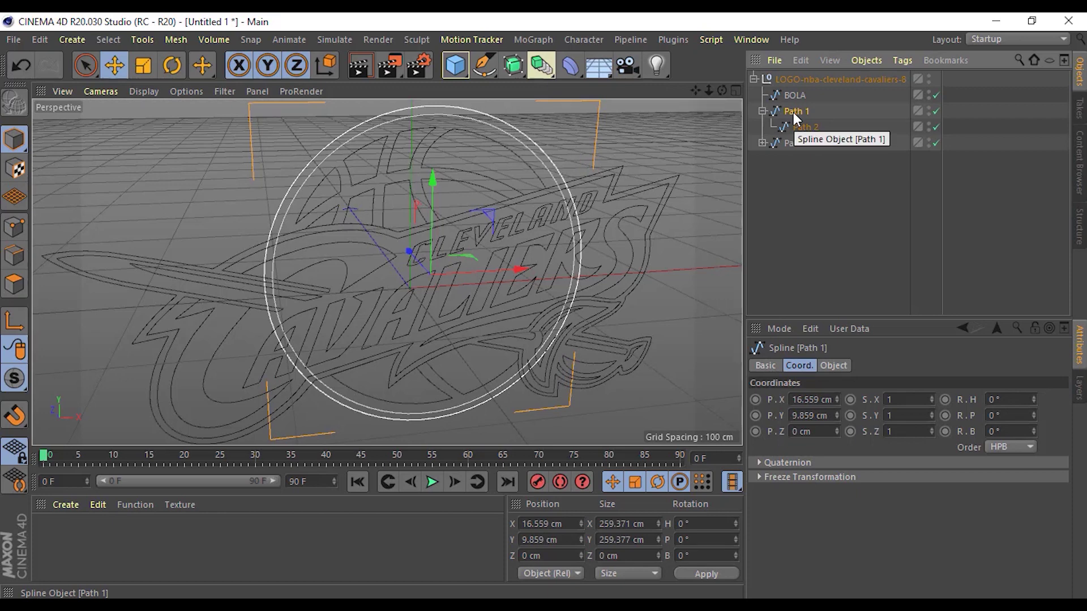
{"action": "left_click", "coordinate": [808, 128]}
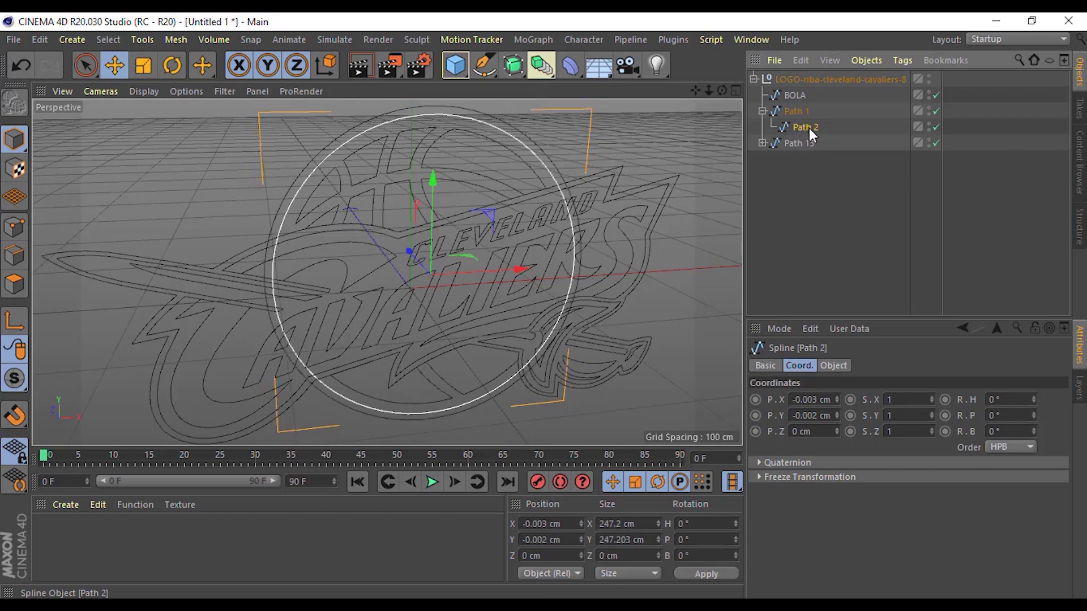
{"action": "left_click", "coordinate": [793, 111]}
{"action": "left_click_drag", "start_coordinate": [800, 127], "coordinate": [796, 114]}
Rename Path 2 to Circle-2 and Path 1 to Circle-1.
{"action": "double_click", "coordinate": [798, 111]}
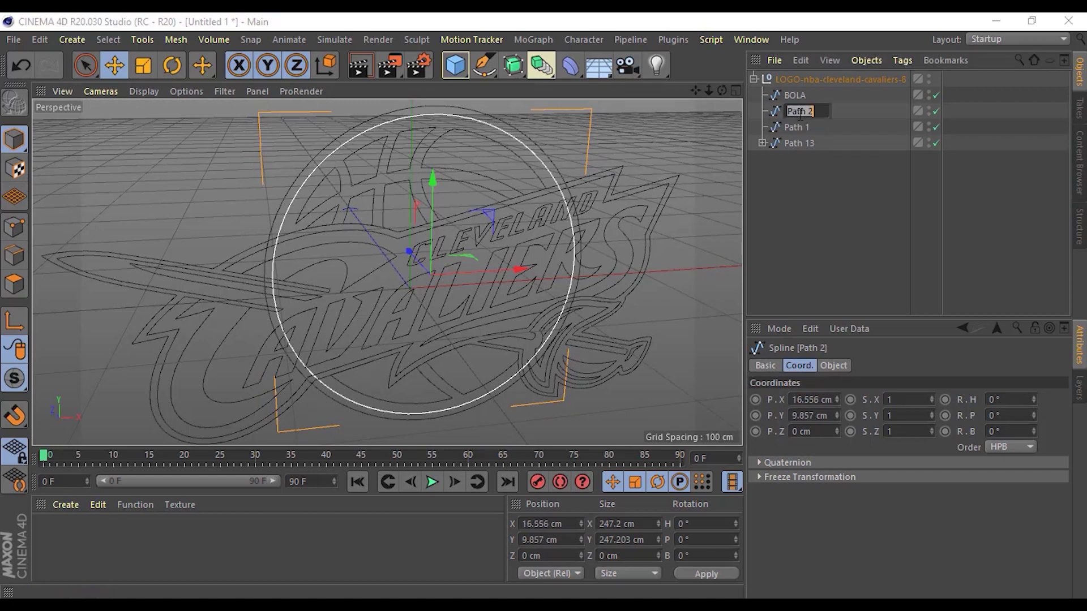
{"action": "type", "text": "C"}
{"action": "type", "text": "ircle-"}
{"action": "type", "text": "2"}
{"action": "key", "text": "Return"}
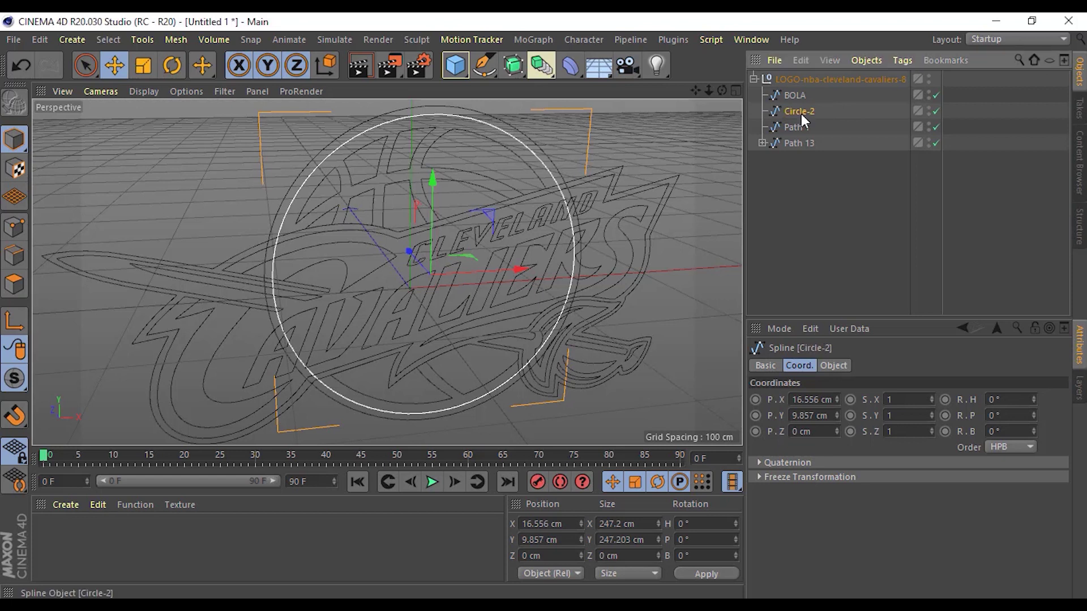
{"action": "left_click", "coordinate": [803, 131]}
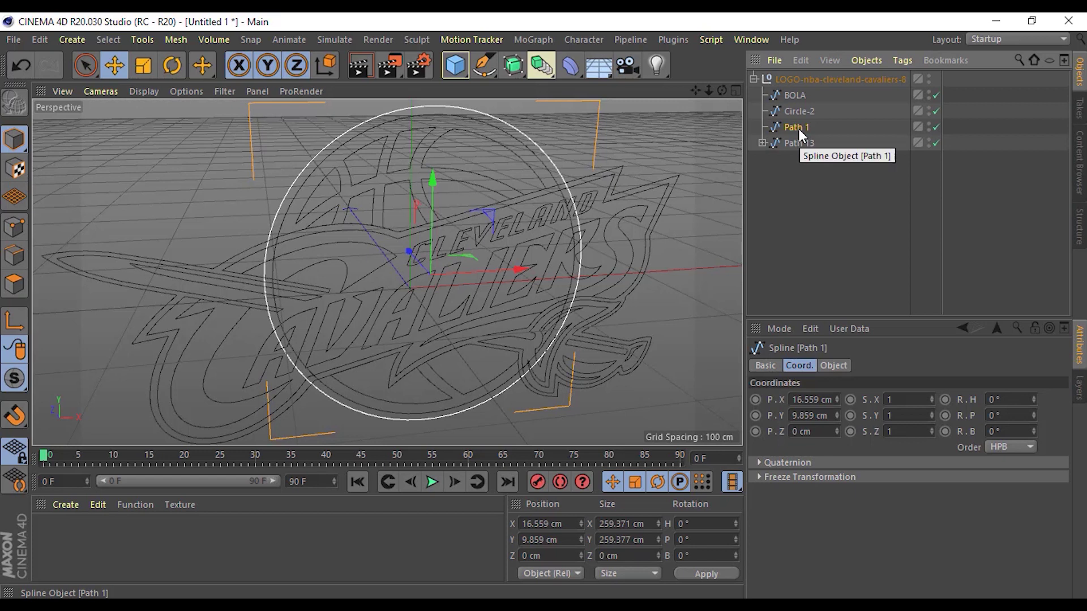
{"action": "double_click", "coordinate": [796, 126]}
{"action": "type", "text": "Cir"}
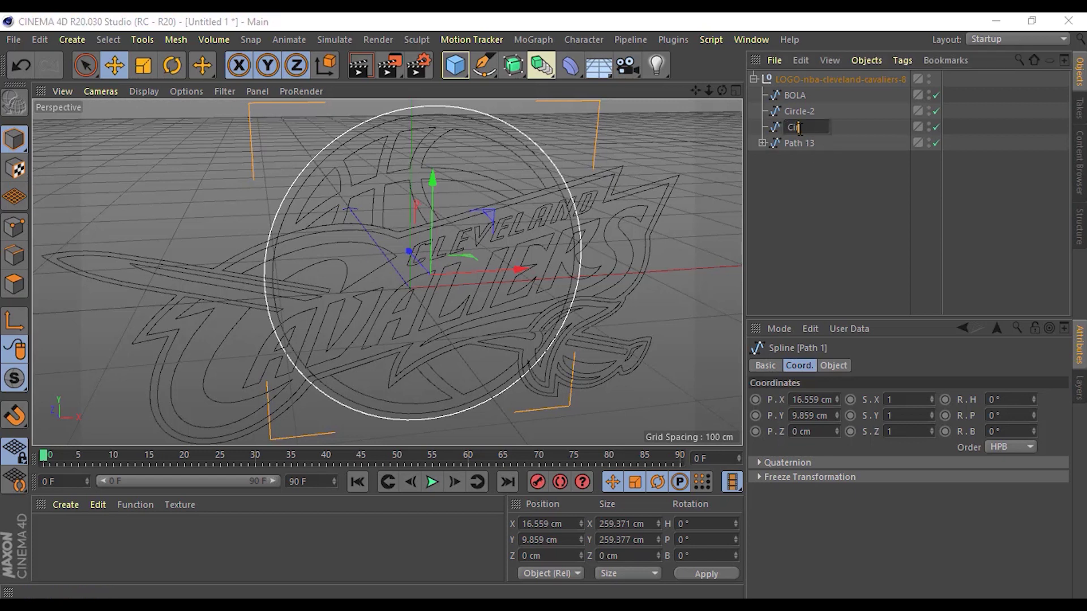
{"action": "type", "text": "cle-"}
{"action": "type", "text": "1"}
{"action": "key", "text": "Return"}
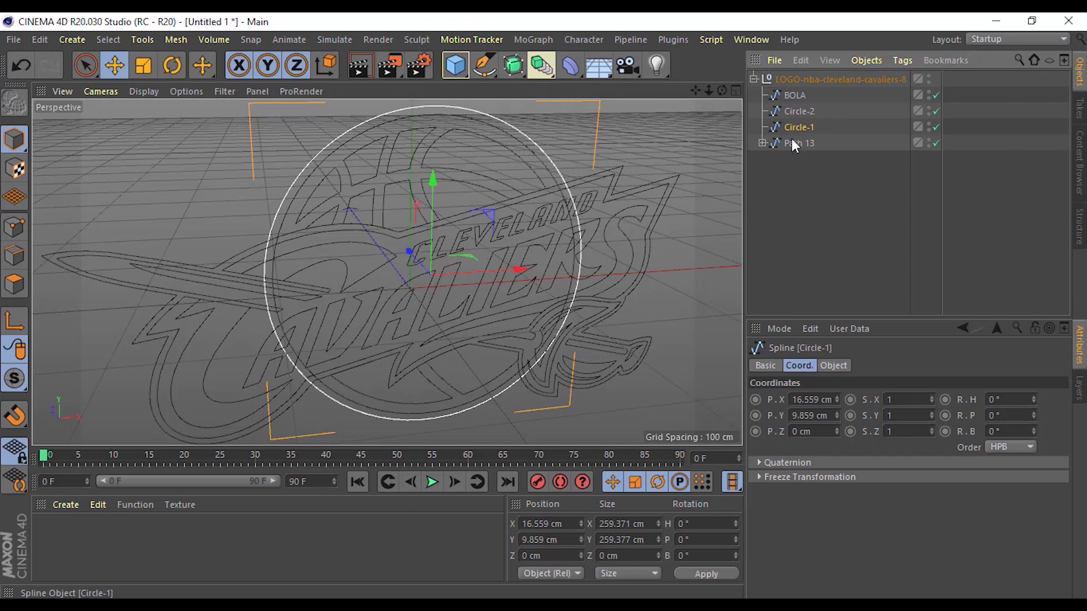
{"action": "left_click", "coordinate": [799, 111]}
{"action": "left_click", "coordinate": [838, 143]}
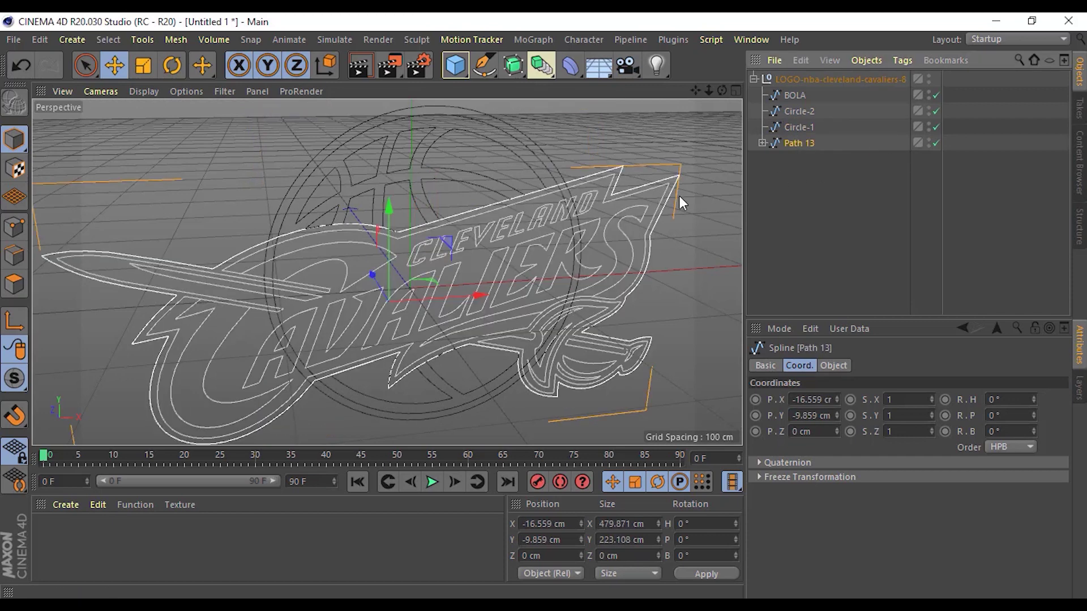
Hide the Path 13 lettering in the viewport by turning its visibility dot red.
{"action": "mouse_move", "coordinate": [529, 196]}
{"action": "left_mouse_down", "text": "alt"}
{"action": "mouse_move", "coordinate": [512, 216]}
{"action": "mouse_move", "coordinate": [446, 243]}
{"action": "mouse_move", "coordinate": [488, 232]}
{"action": "left_mouse_up", "text": "alt"}
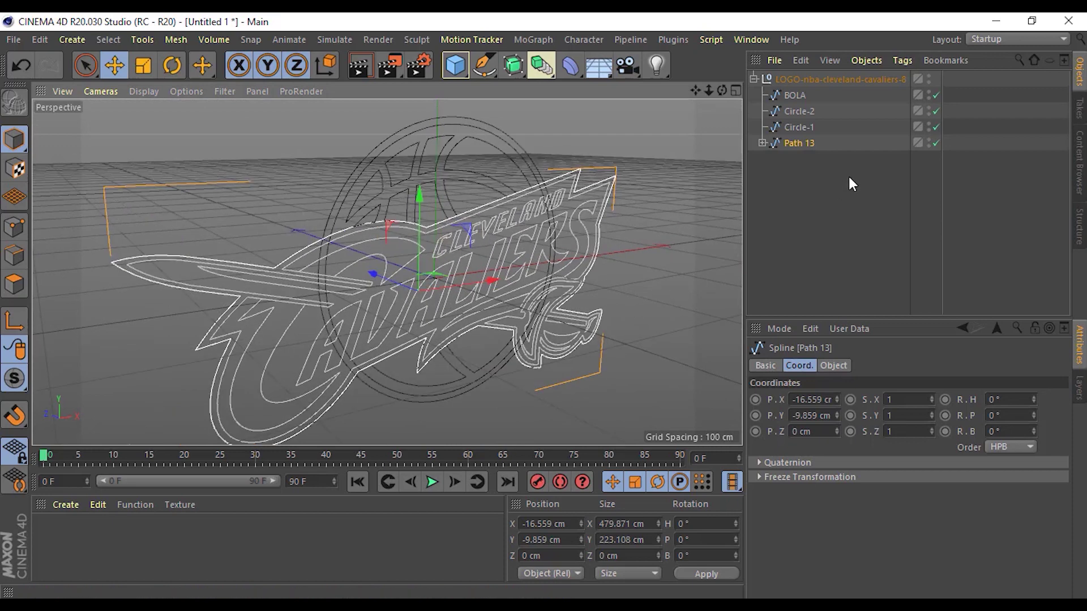
{"action": "left_click", "coordinate": [930, 140]}
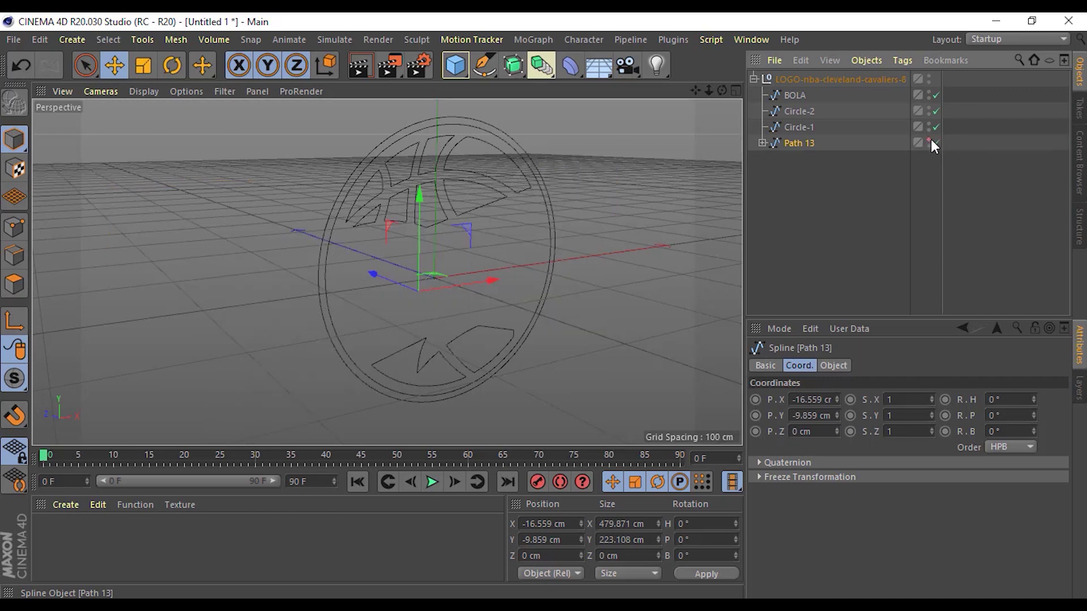
{"action": "left_click", "coordinate": [929, 142]}
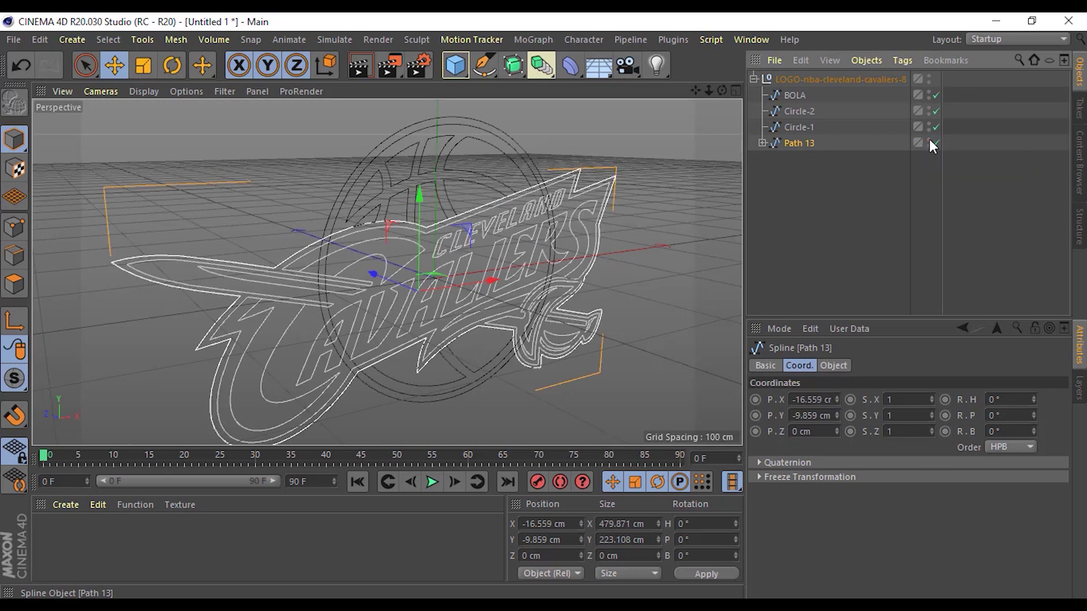
{"action": "left_click", "coordinate": [929, 141]}
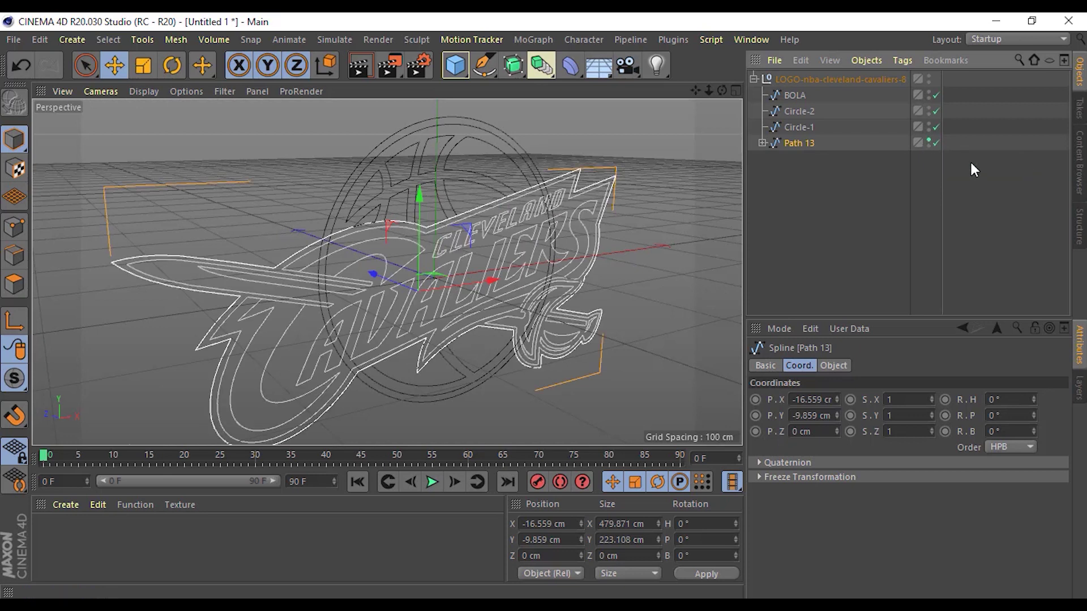
{"action": "left_click", "coordinate": [929, 140]}
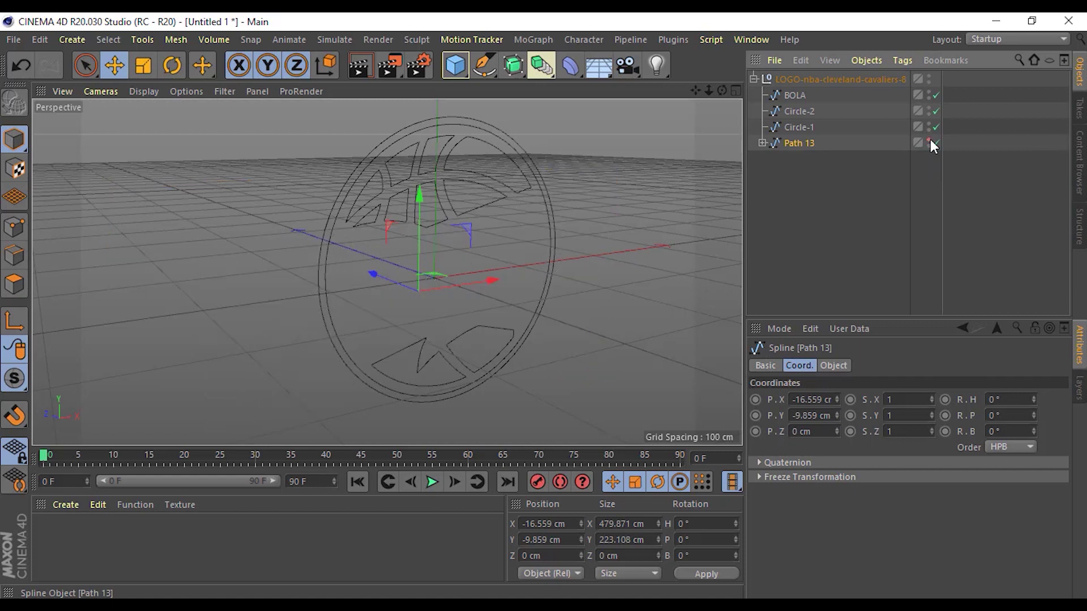
{"action": "left_click", "coordinate": [919, 168]}
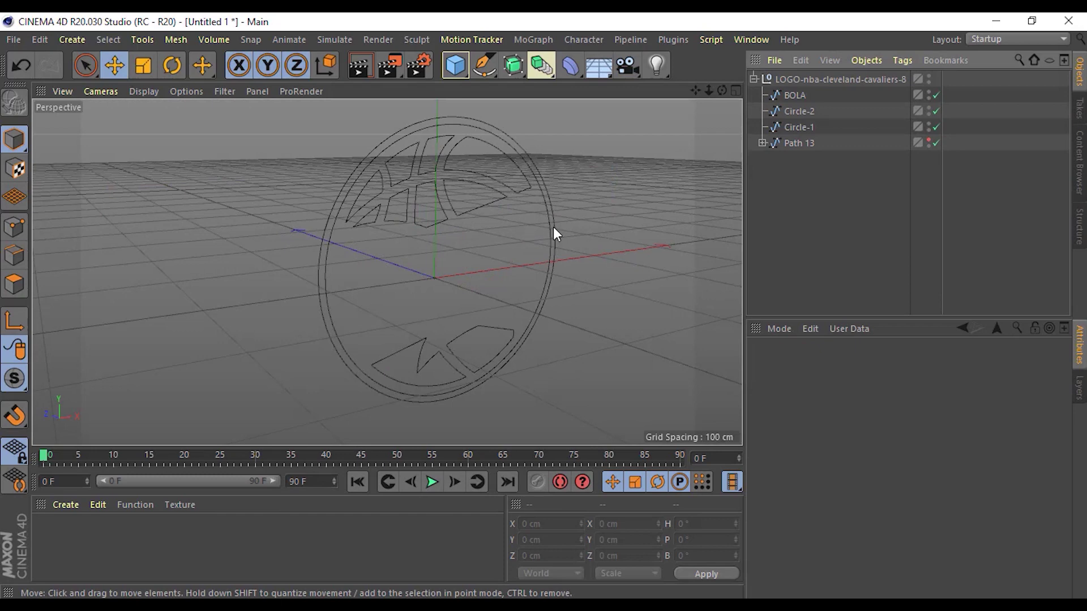
Orbit the view around the ball so it faces the camera, leaving nothing selected.
{"action": "mouse_move", "coordinate": [645, 219]}
{"action": "left_mouse_down", "text": "alt"}
{"action": "mouse_move", "coordinate": [583, 218]}
{"action": "mouse_move", "coordinate": [542, 197]}
{"action": "mouse_move", "coordinate": [517, 210]}
{"action": "left_mouse_up", "text": "alt"}
{"action": "mouse_move", "coordinate": [474, 250]}
{"action": "left_mouse_down", "text": "alt"}
{"action": "mouse_move", "coordinate": [432, 258]}
{"action": "mouse_move", "coordinate": [790, 219]}
{"action": "left_mouse_up", "text": "alt"}
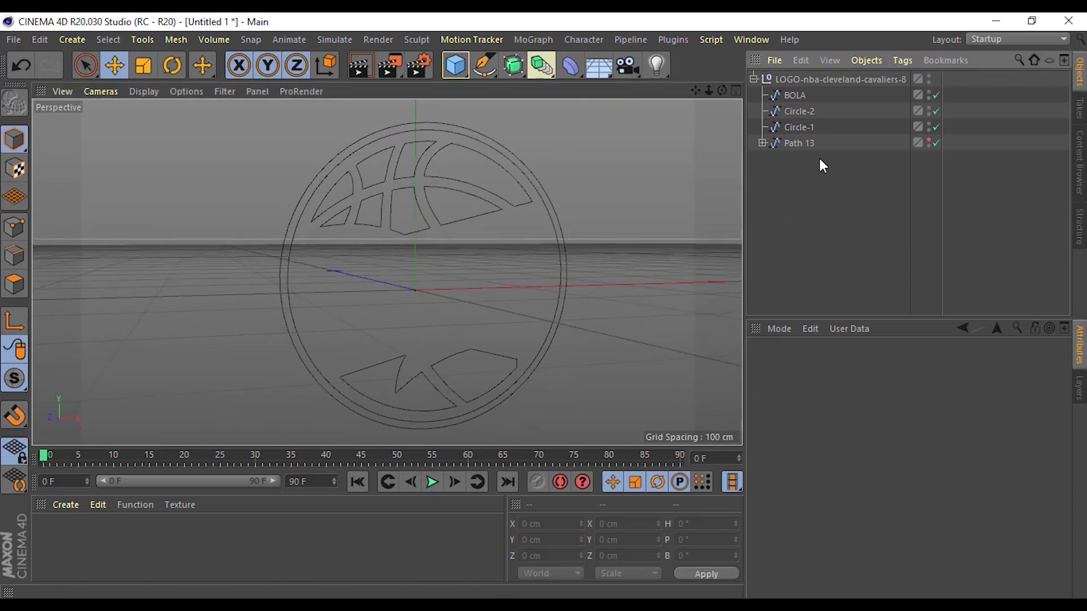
{"action": "left_click", "coordinate": [799, 127]}
{"action": "mouse_move", "coordinate": [644, 190]}
{"action": "left_mouse_down", "text": "alt"}
{"action": "mouse_move", "coordinate": [526, 192]}
{"action": "mouse_move", "coordinate": [715, 198]}
{"action": "left_mouse_up", "text": "alt"}
{"action": "left_click", "coordinate": [790, 195]}
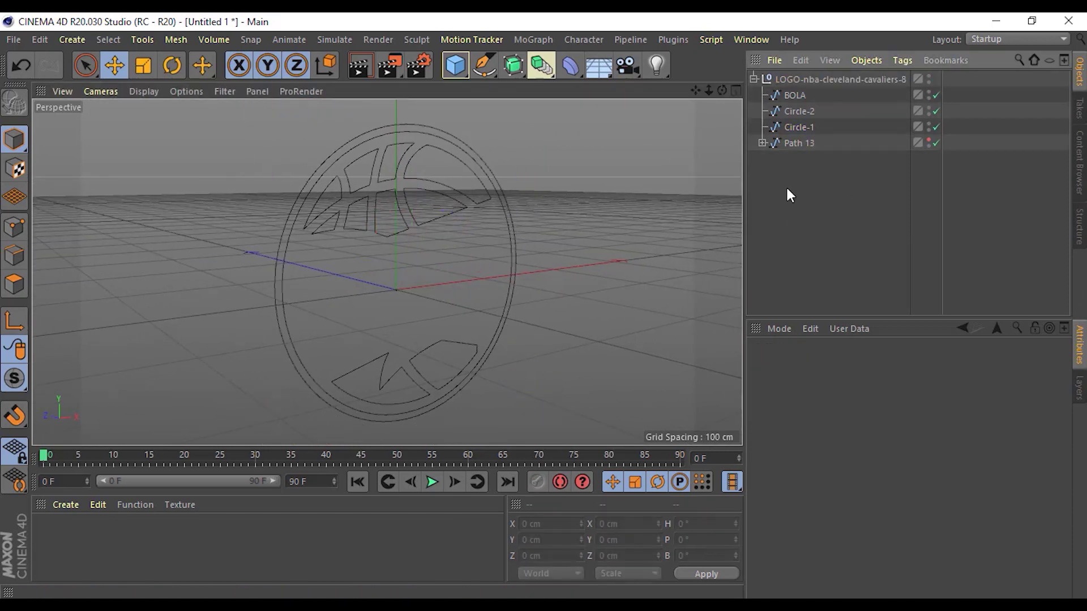
{"action": "left_click_drag", "start_coordinate": [561, 180], "coordinate": [611, 180], "text": "alt"}
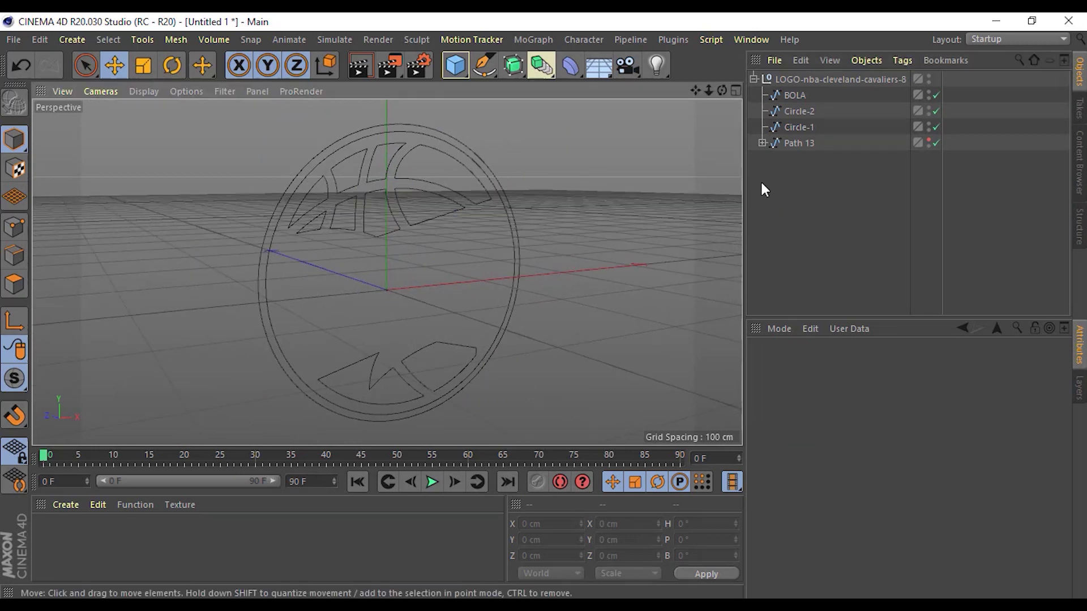
Wrap the BOLA spline in a new Extrude generator using Alt+click.
{"action": "left_click", "coordinate": [793, 97]}
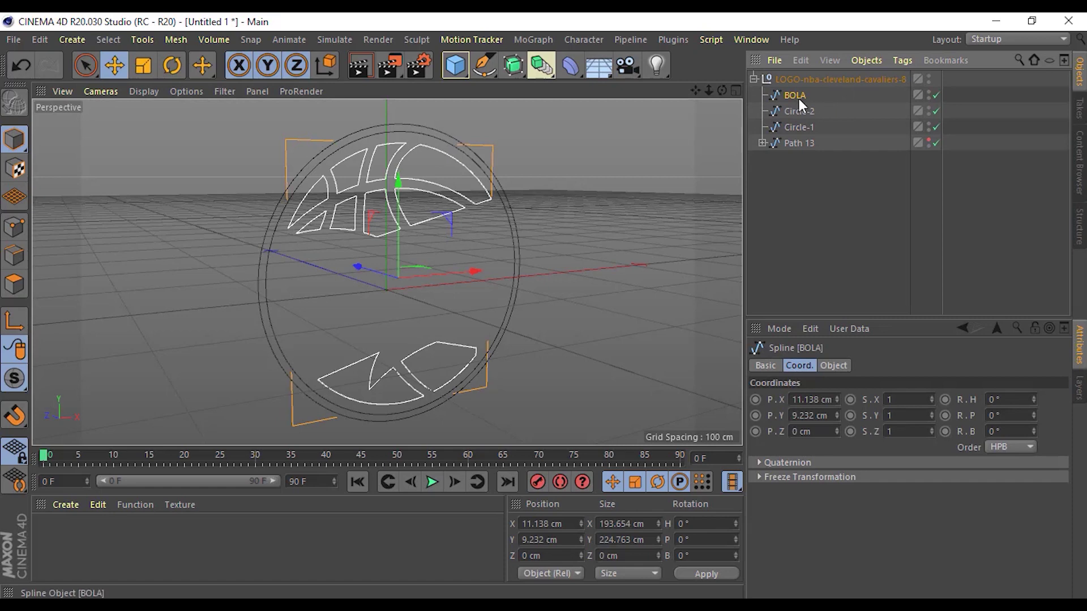
{"action": "left_click", "coordinate": [530, 35]}
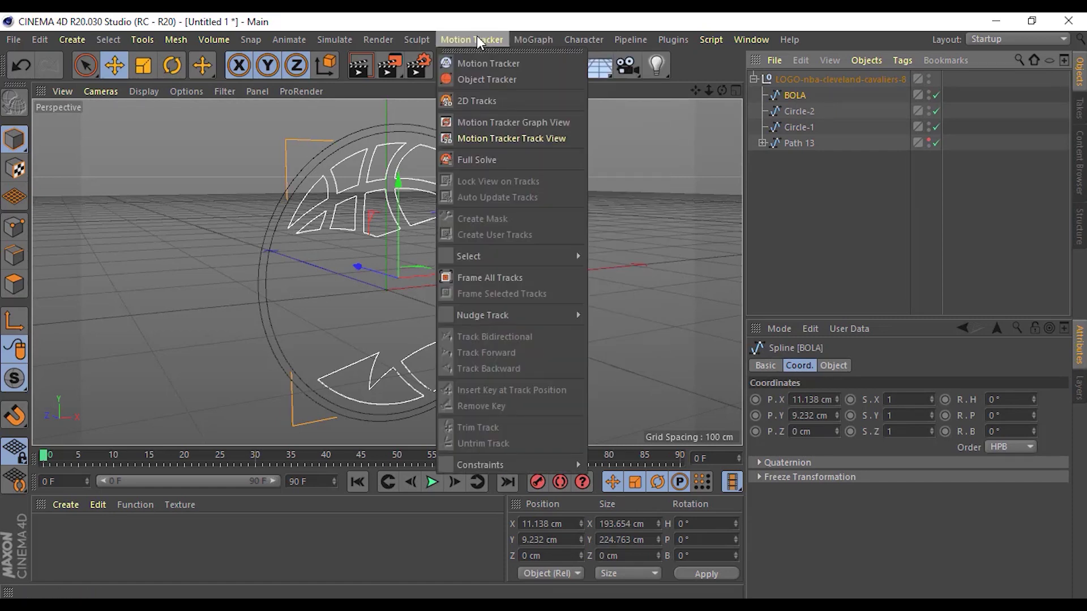
{"action": "left_click", "coordinate": [831, 248]}
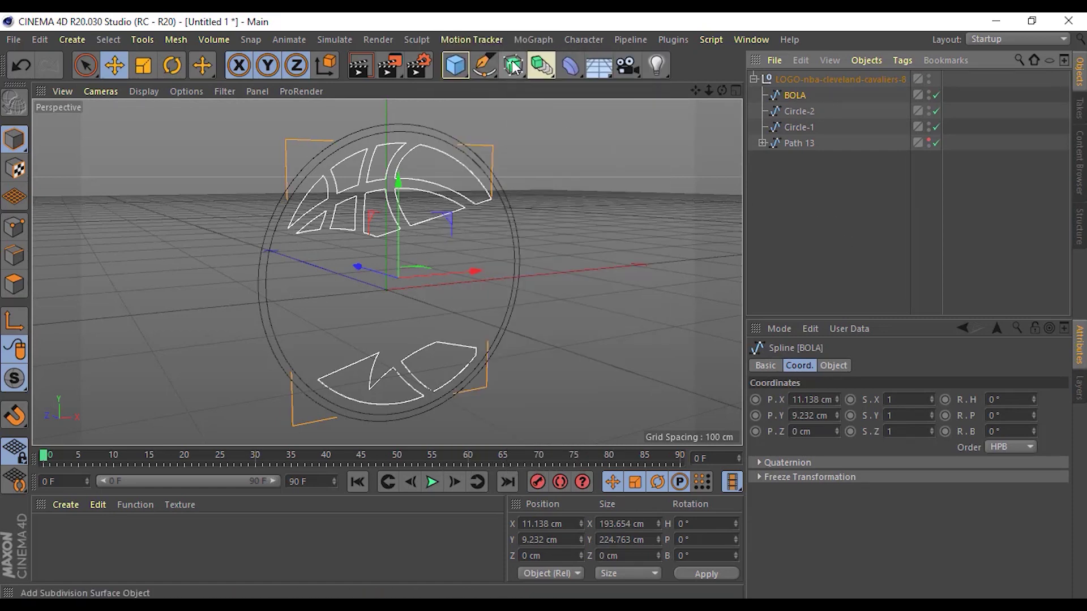
{"action": "left_click_drag", "start_coordinate": [541, 64], "coordinate": [637, 102]}
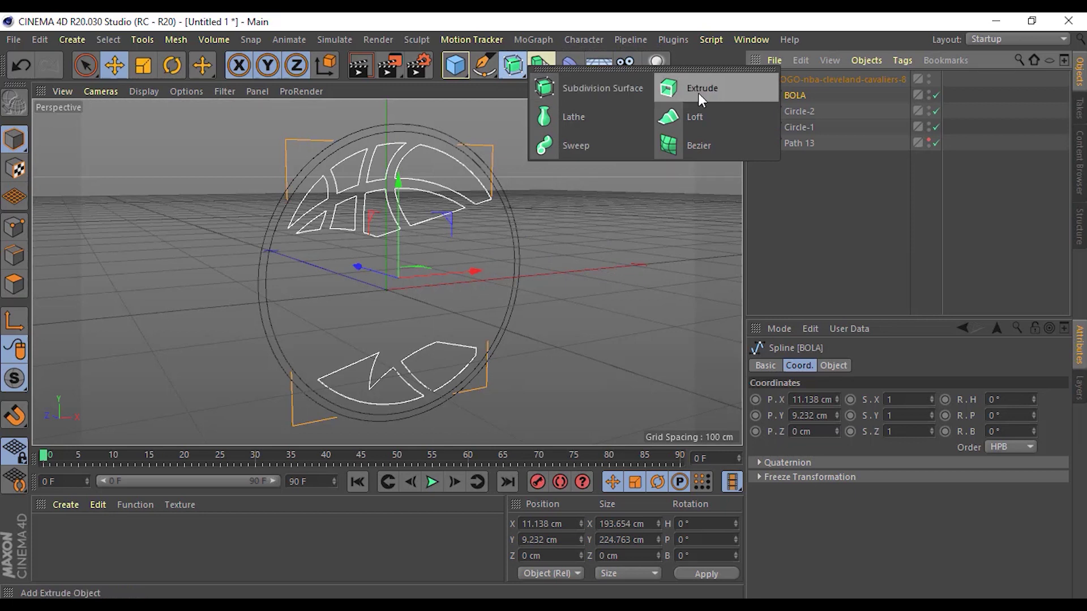
{"action": "left_click", "coordinate": [667, 166]}
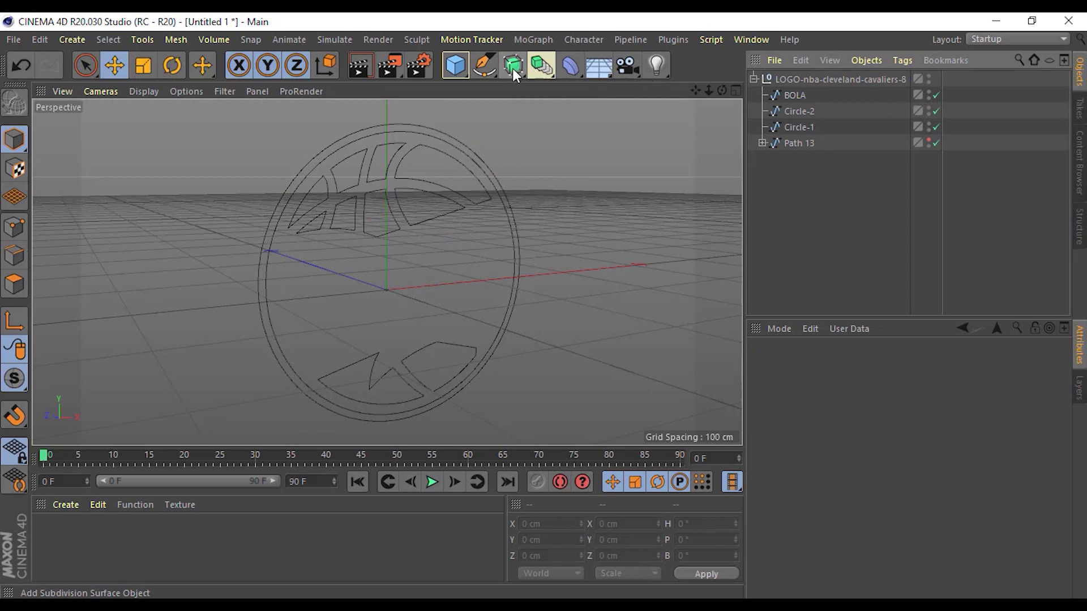
{"action": "left_click", "coordinate": [795, 96]}
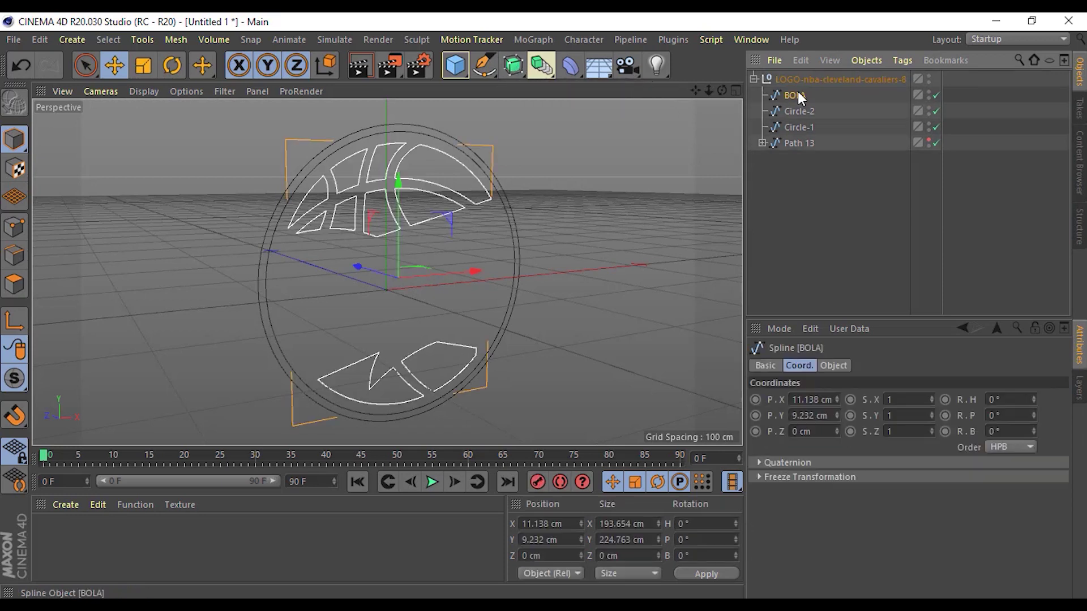
{"action": "left_click", "coordinate": [513, 66]}
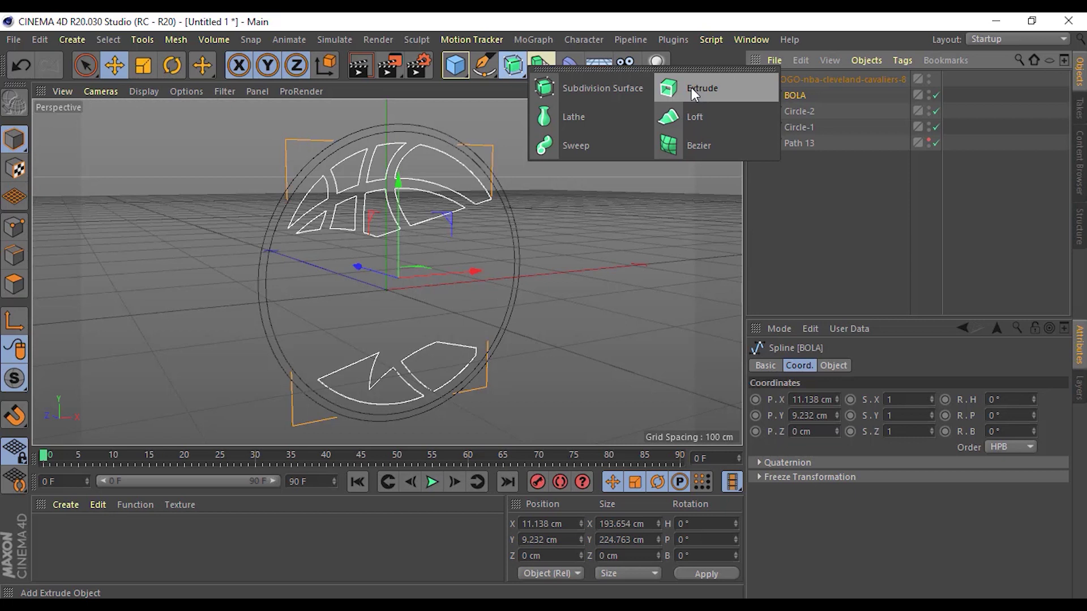
{"action": "key", "text": "alt"}
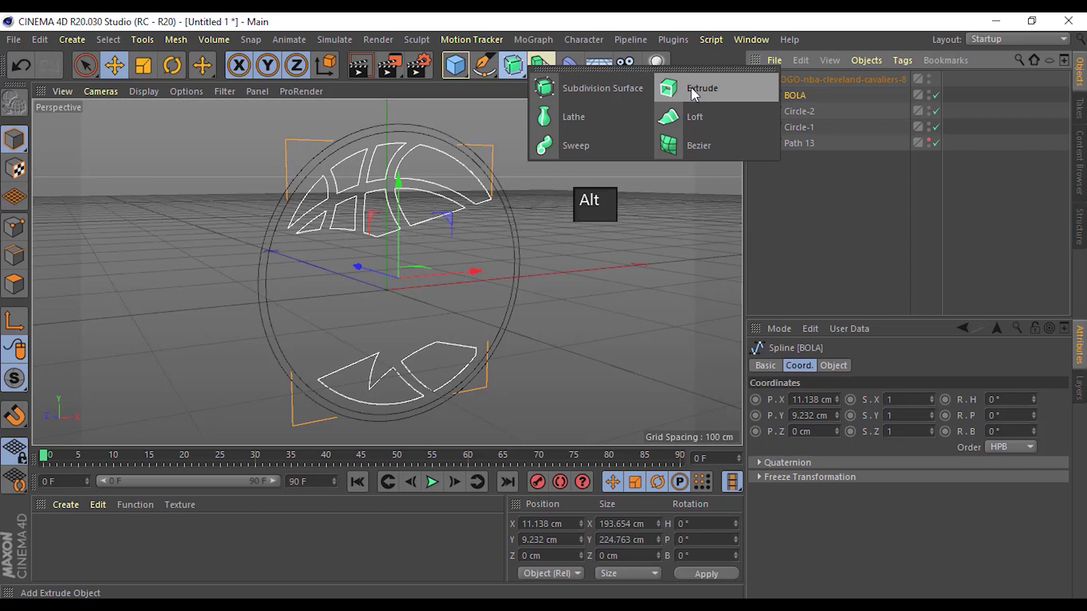
{"action": "left_click", "coordinate": [691, 87], "text": "alt"}
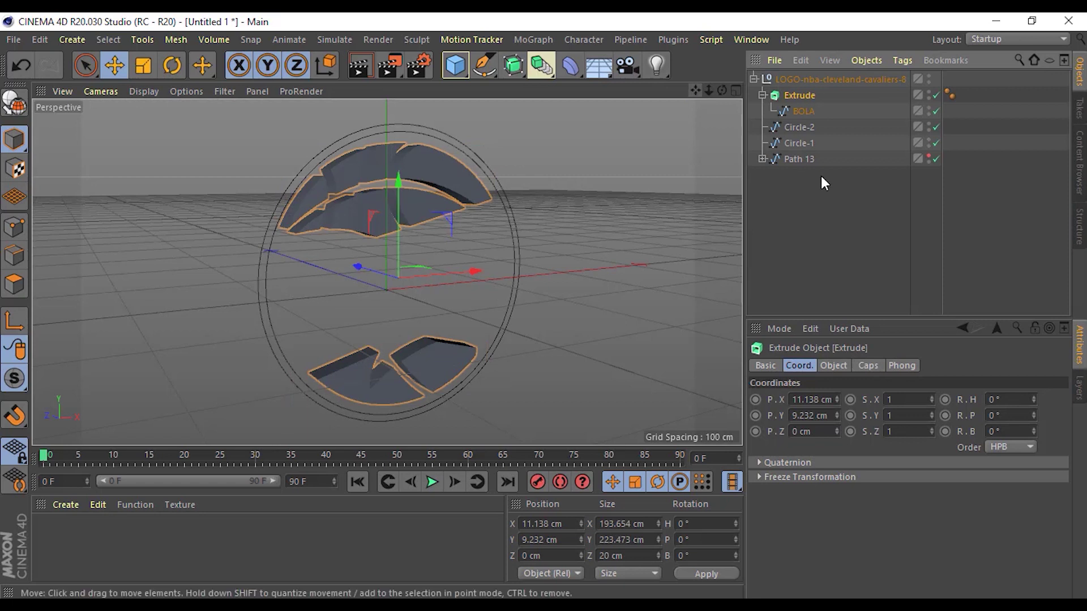
{"action": "left_click", "coordinate": [762, 95]}
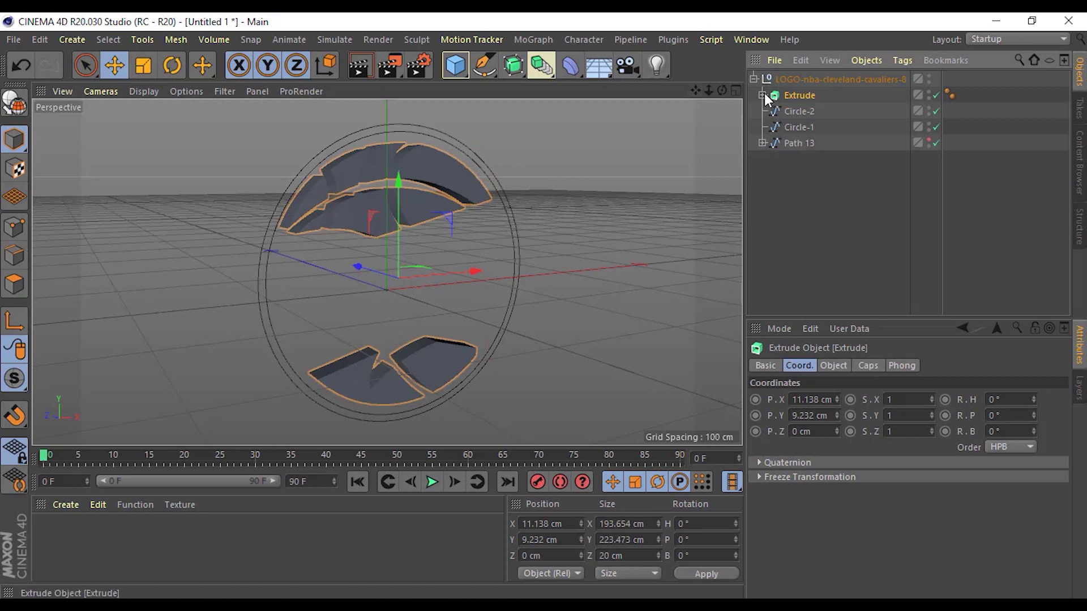
Rename the new Extrude object to BOLA, copying the name from its child spline.
{"action": "double_click", "coordinate": [799, 96]}
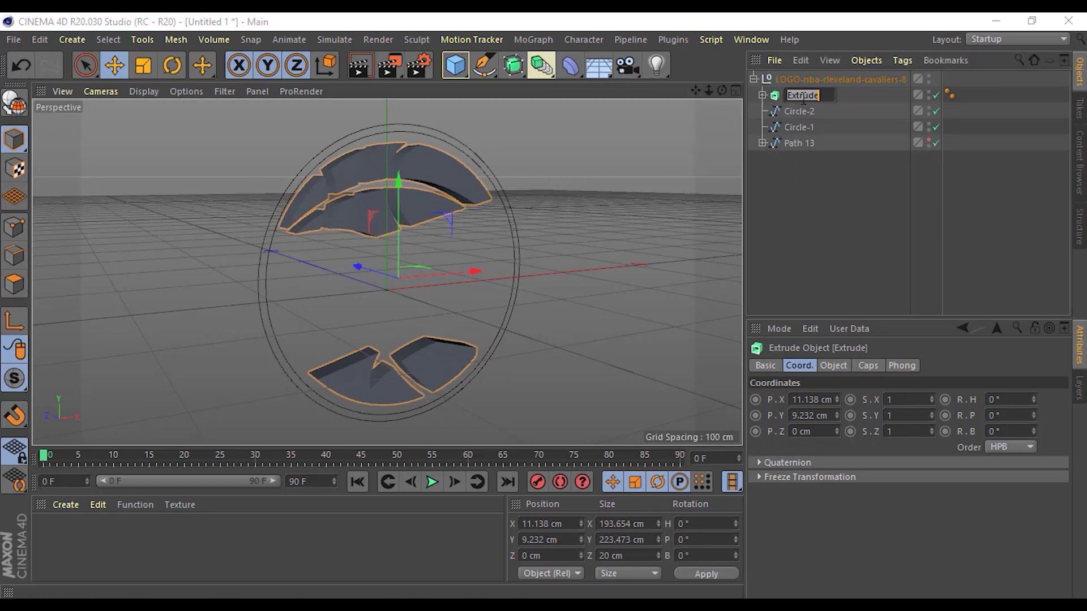
{"action": "key", "text": "Return"}
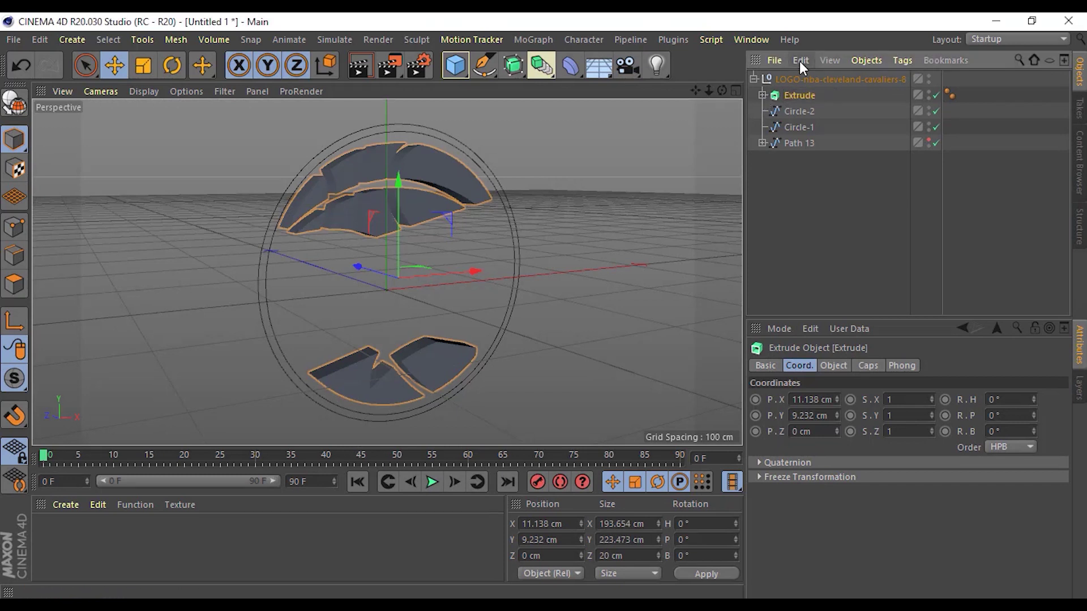
{"action": "left_click", "coordinate": [762, 95]}
{"action": "double_click", "coordinate": [806, 112]}
{"action": "key", "text": "ctrl+c"}
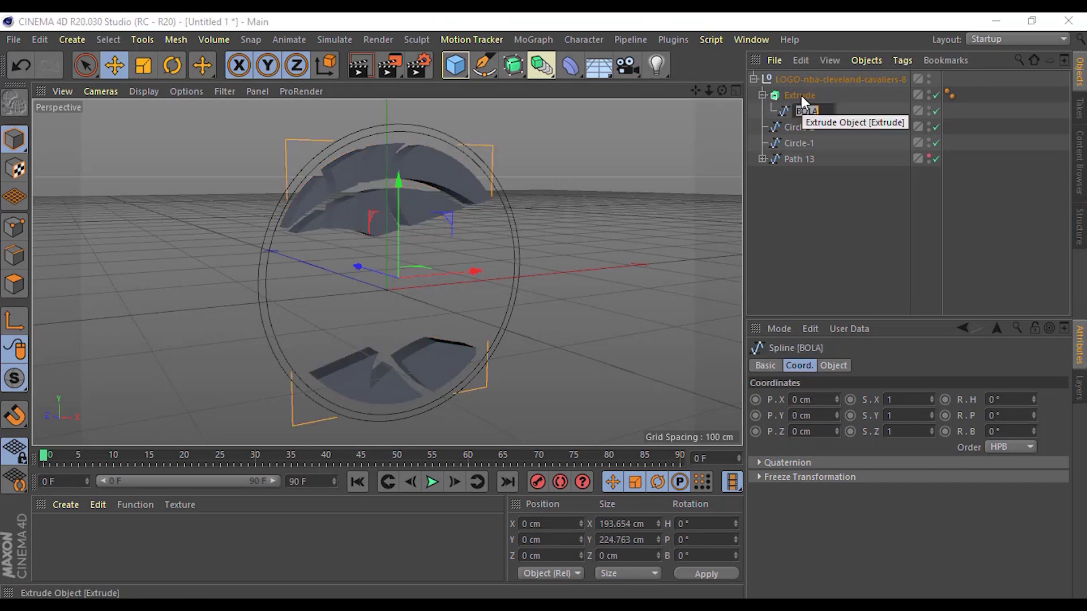
{"action": "double_click", "coordinate": [800, 95]}
{"action": "key", "text": "ctrl+v"}
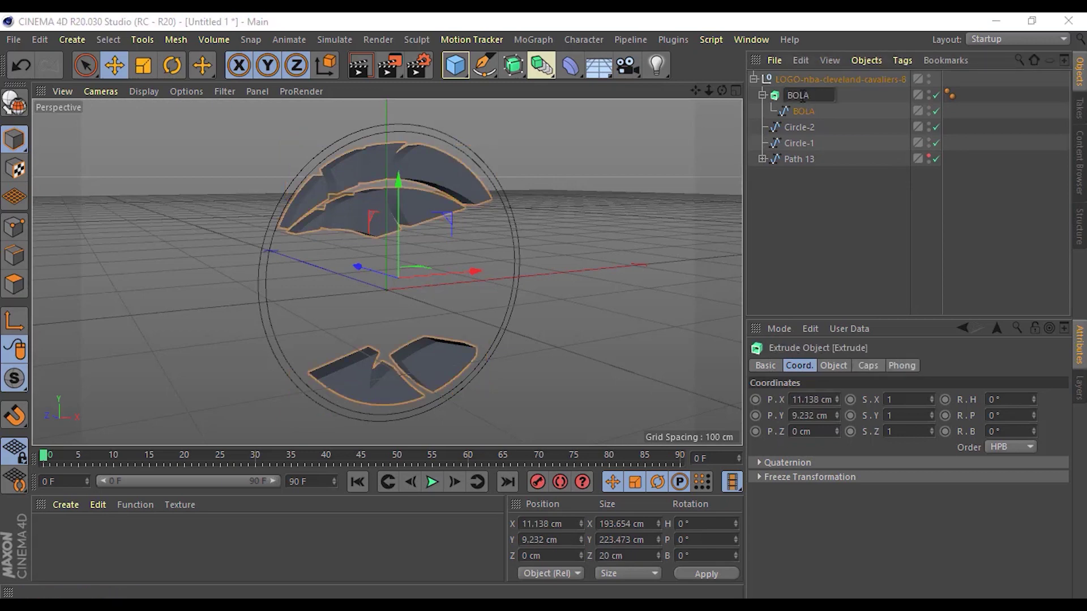
{"action": "key", "text": "Return"}
{"action": "left_click", "coordinate": [762, 95]}
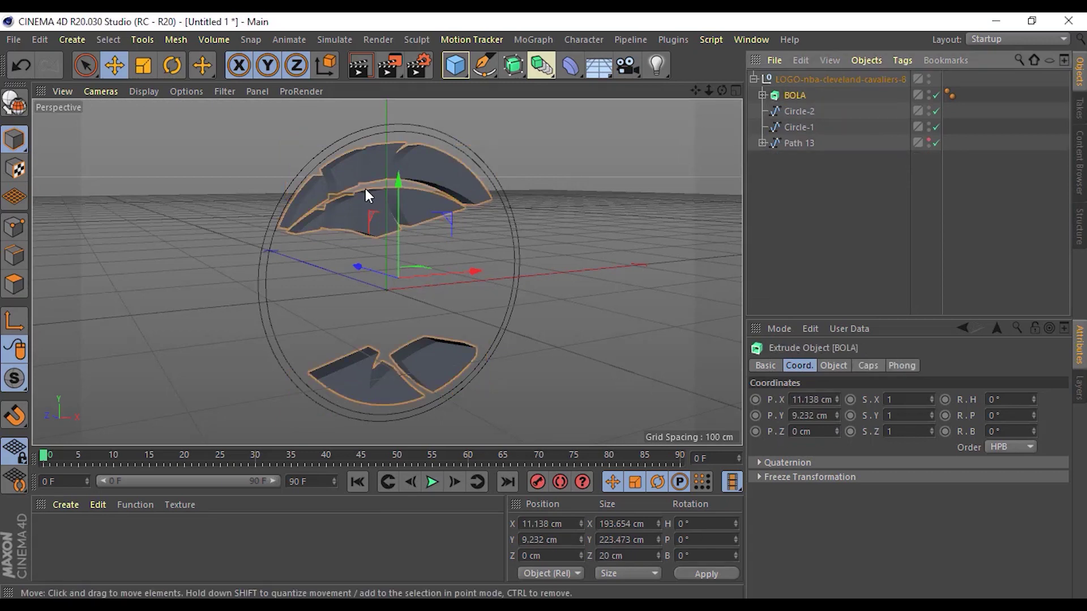
Extrude the Circle-2 spline into a solid disc with a new Extrude object.
{"action": "left_click_drag", "start_coordinate": [365, 195], "coordinate": [451, 225], "text": "alt"}
{"action": "mouse_move", "coordinate": [197, 151]}
{"action": "left_mouse_down", "text": "alt"}
{"action": "mouse_move", "coordinate": [199, 205]}
{"action": "mouse_move", "coordinate": [616, 211]}
{"action": "mouse_move", "coordinate": [570, 188]}
{"action": "mouse_move", "coordinate": [598, 190]}
{"action": "mouse_move", "coordinate": [568, 145]}
{"action": "left_mouse_up", "text": "alt"}
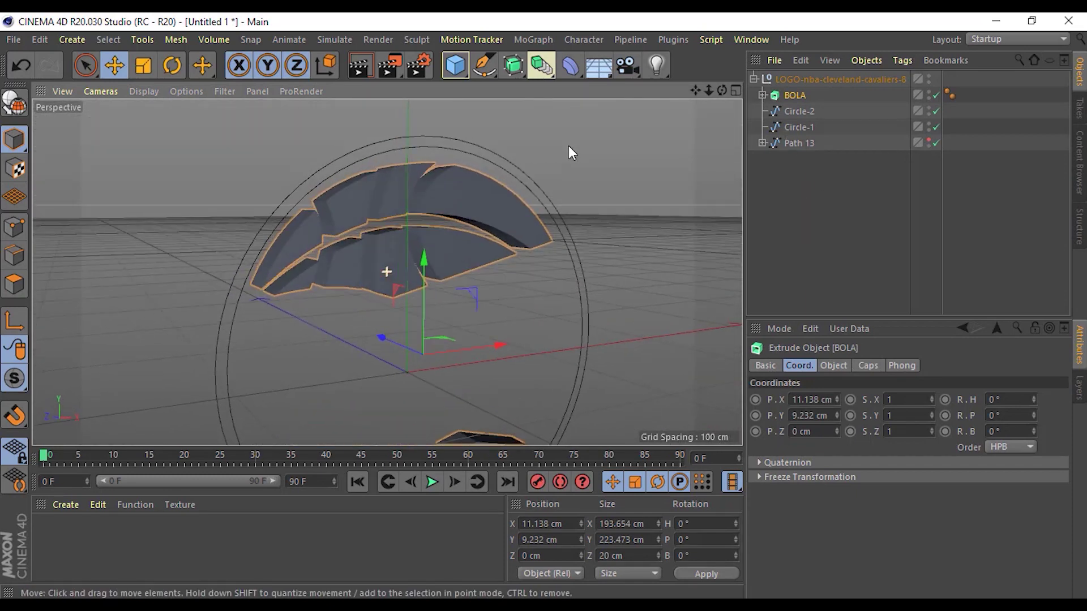
{"action": "left_click", "coordinate": [797, 113]}
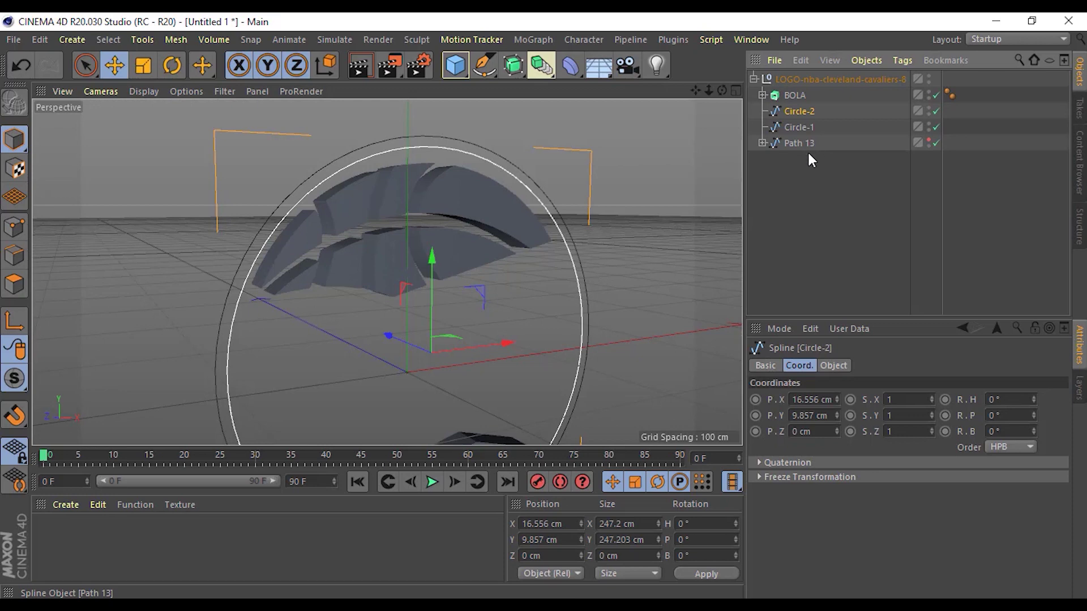
{"action": "mouse_move", "coordinate": [532, 110]}
{"action": "left_mouse_down", "text": "alt"}
{"action": "mouse_move", "coordinate": [562, 161]}
{"action": "mouse_move", "coordinate": [514, 77]}
{"action": "left_mouse_up", "text": "alt"}
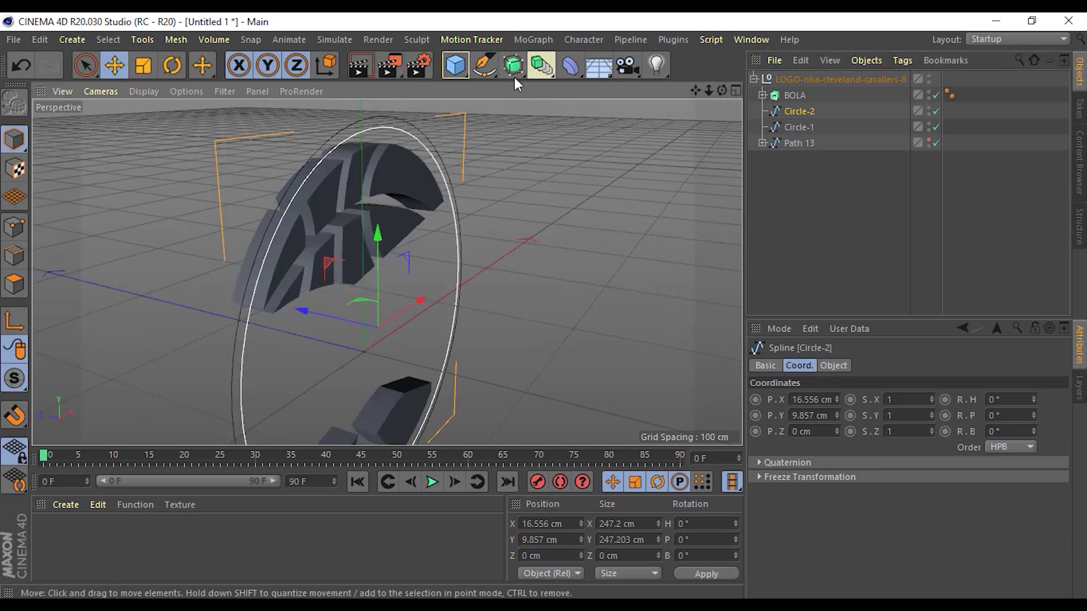
{"action": "left_click", "coordinate": [515, 66]}
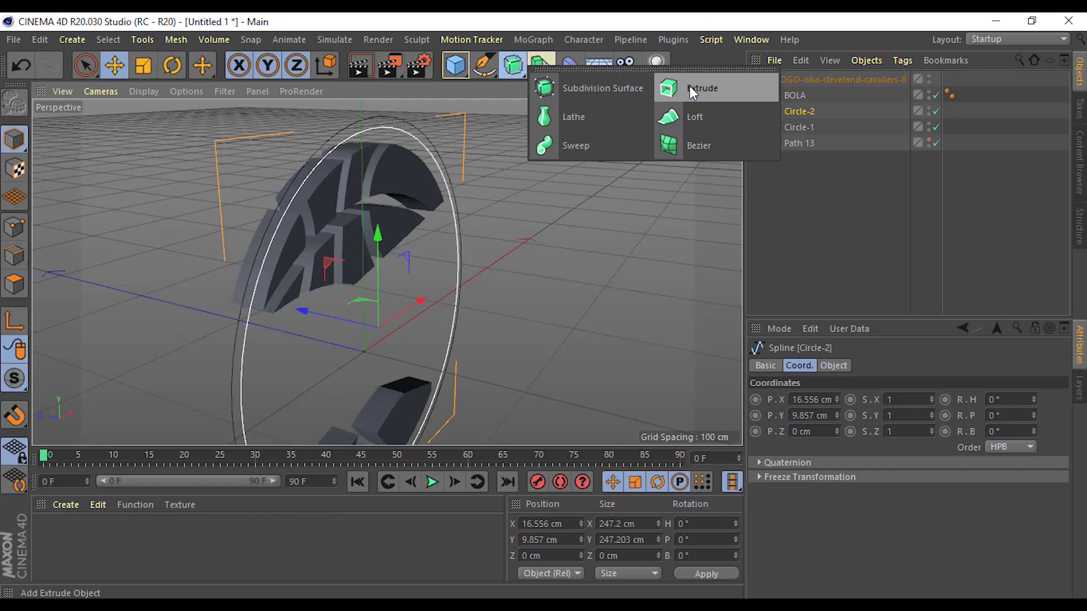
{"action": "left_click", "coordinate": [689, 86], "text": "alt"}
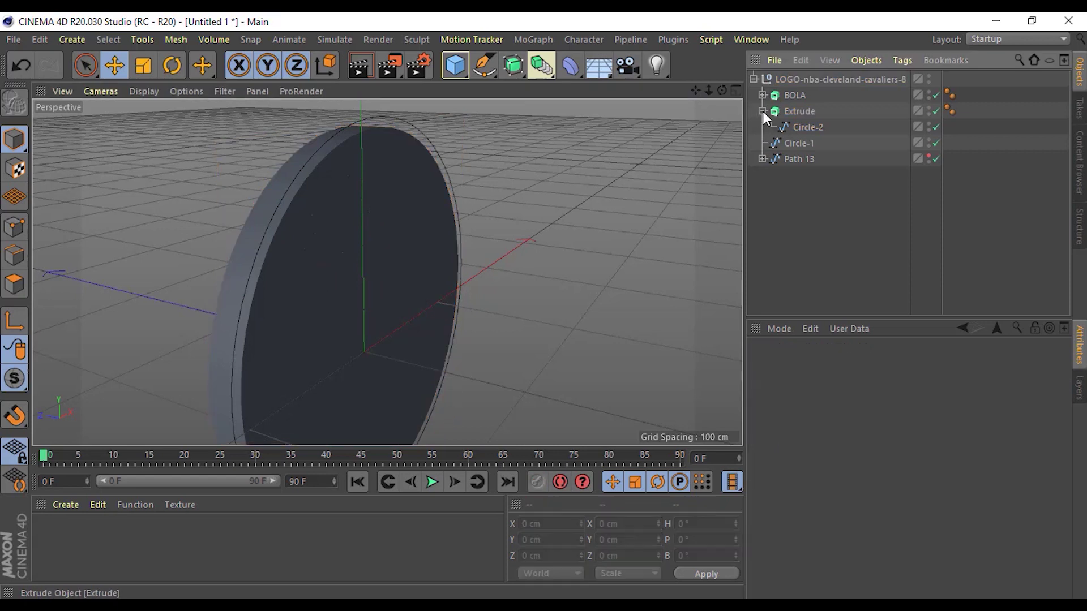
Rename the new Extrude object to Circle-2 by pasting the spline's name.
{"action": "left_click", "coordinate": [763, 111]}
{"action": "left_click", "coordinate": [801, 115]}
{"action": "left_click", "coordinate": [763, 111]}
{"action": "left_click", "coordinate": [807, 127]}
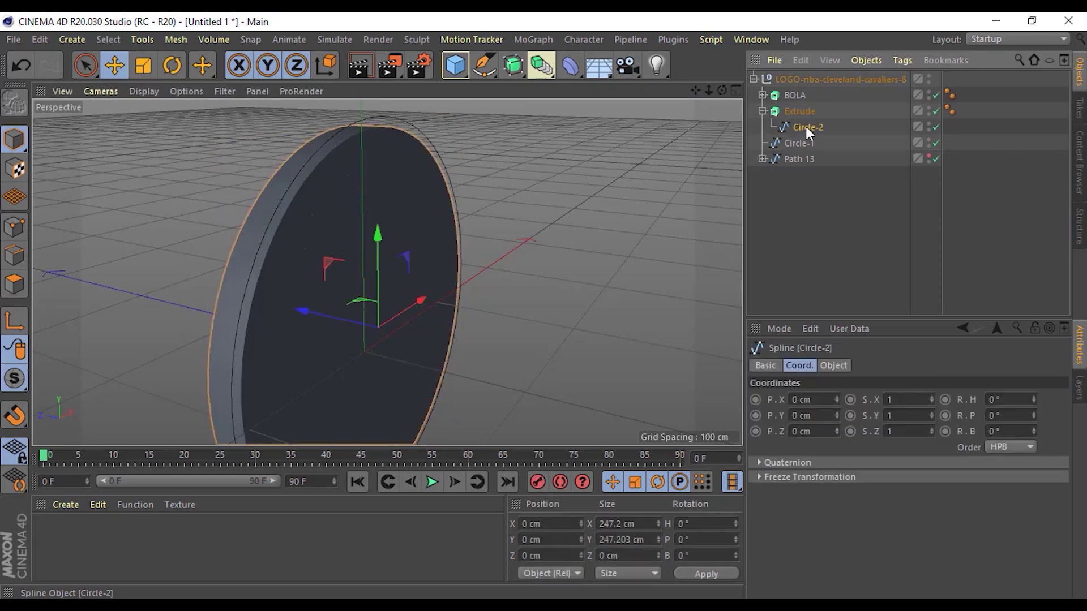
{"action": "double_click", "coordinate": [810, 127]}
{"action": "key", "text": "ctrl+c"}
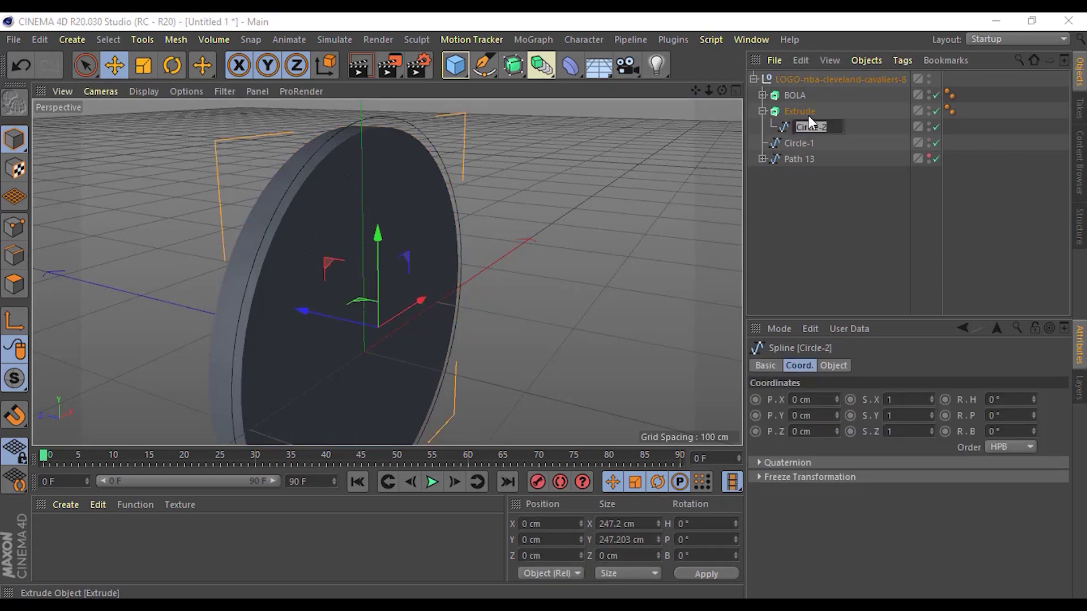
{"action": "key", "text": "Return"}
{"action": "double_click", "coordinate": [804, 111]}
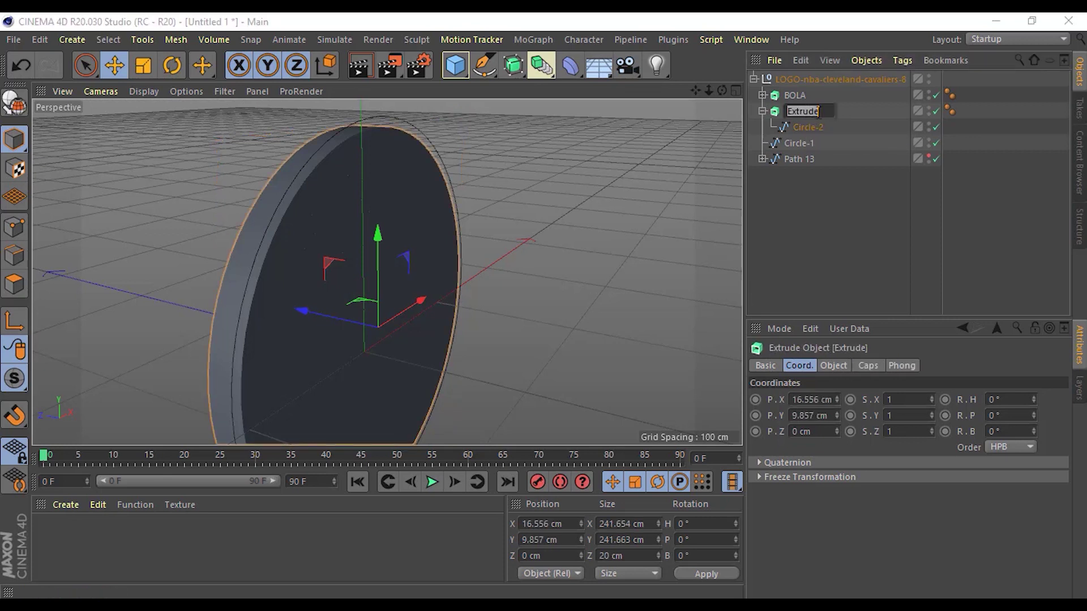
{"action": "key", "text": "ctrl+v"}
{"action": "key", "text": "Return"}
Try extruding Circle-1, then move it back out and delete the empty Extrude.
{"action": "left_click", "coordinate": [820, 187]}
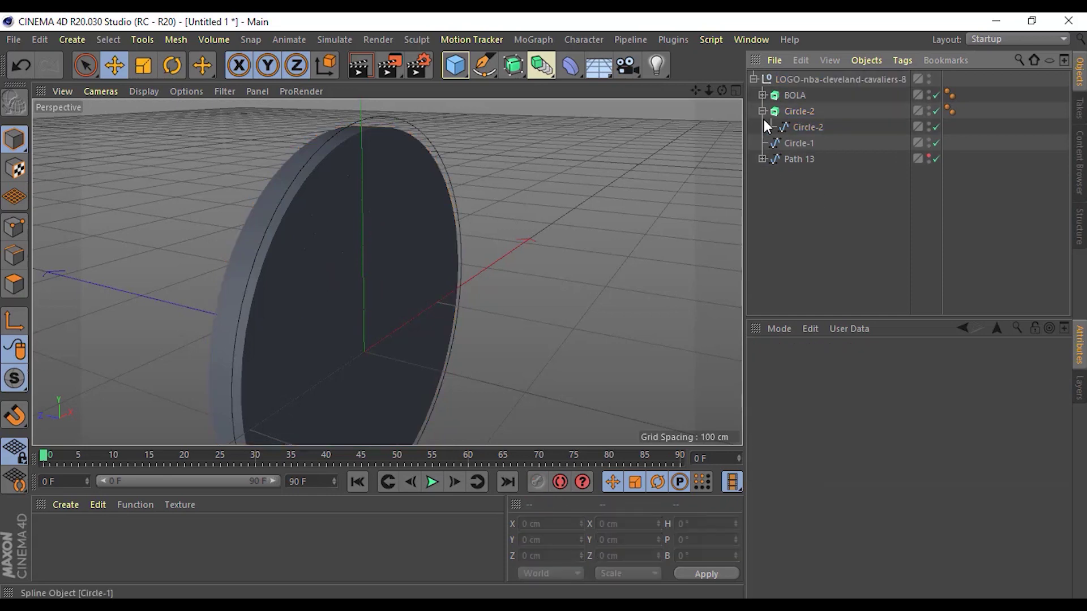
{"action": "left_click", "coordinate": [762, 111]}
{"action": "left_click", "coordinate": [796, 125]}
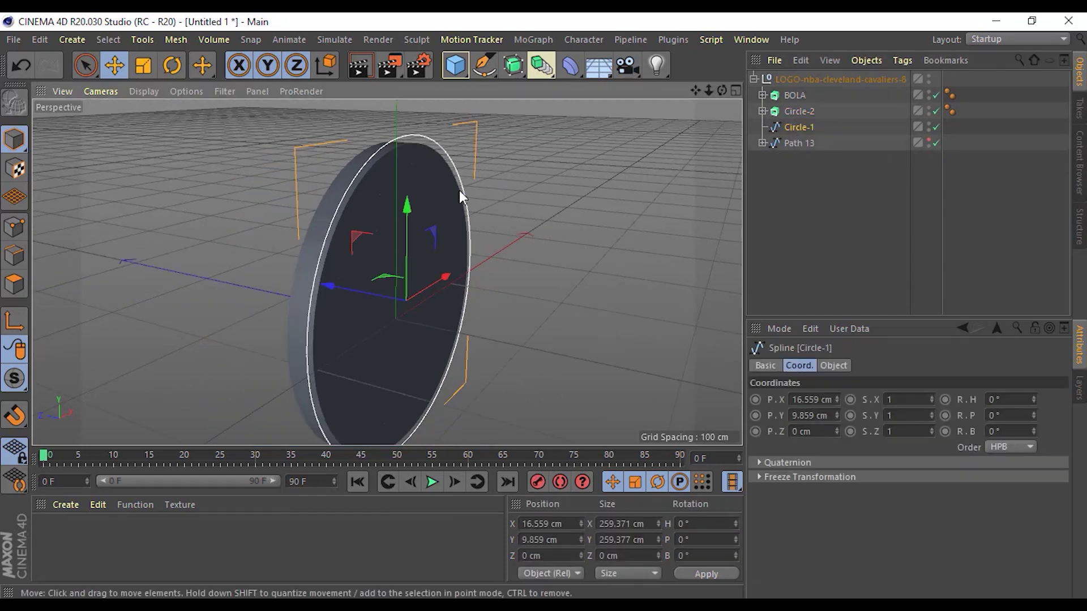
{"action": "key", "text": "o"}
{"action": "mouse_move", "coordinate": [463, 161]}
{"action": "left_mouse_down", "text": "alt"}
{"action": "mouse_move", "coordinate": [593, 174]}
{"action": "mouse_move", "coordinate": [539, 141]}
{"action": "mouse_move", "coordinate": [589, 176]}
{"action": "left_mouse_up", "text": "alt"}
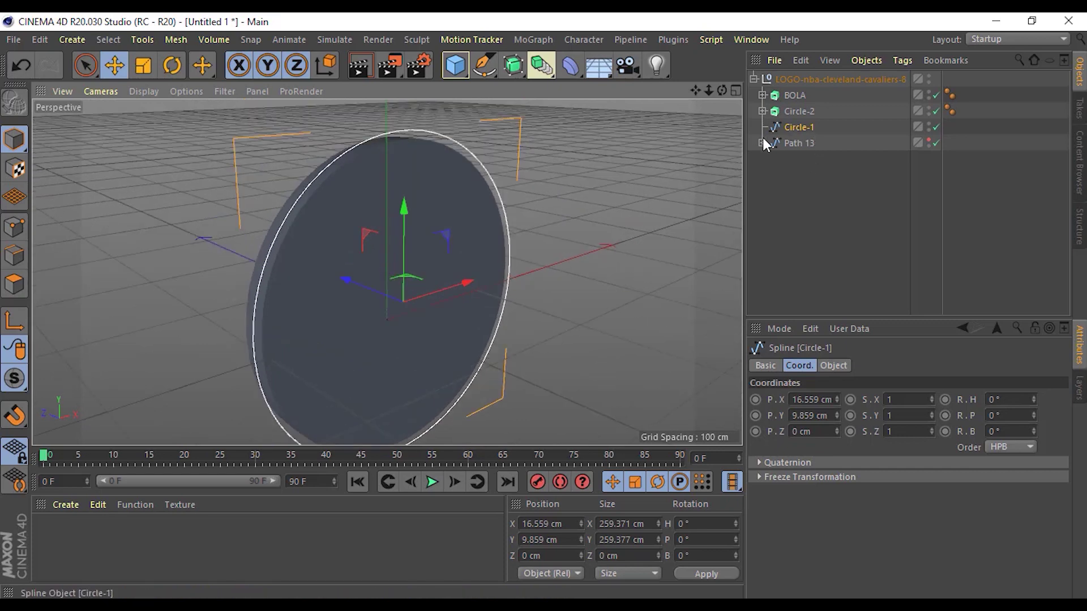
{"action": "left_click", "coordinate": [513, 68]}
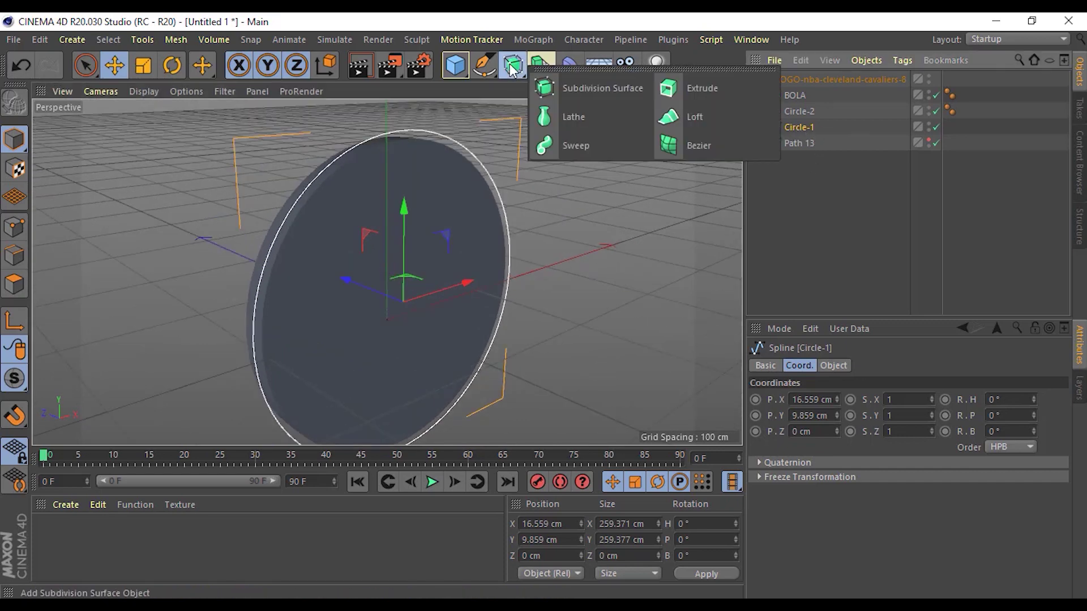
{"action": "left_click", "coordinate": [704, 87]}
{"action": "left_click_drag", "start_coordinate": [799, 142], "coordinate": [798, 127]}
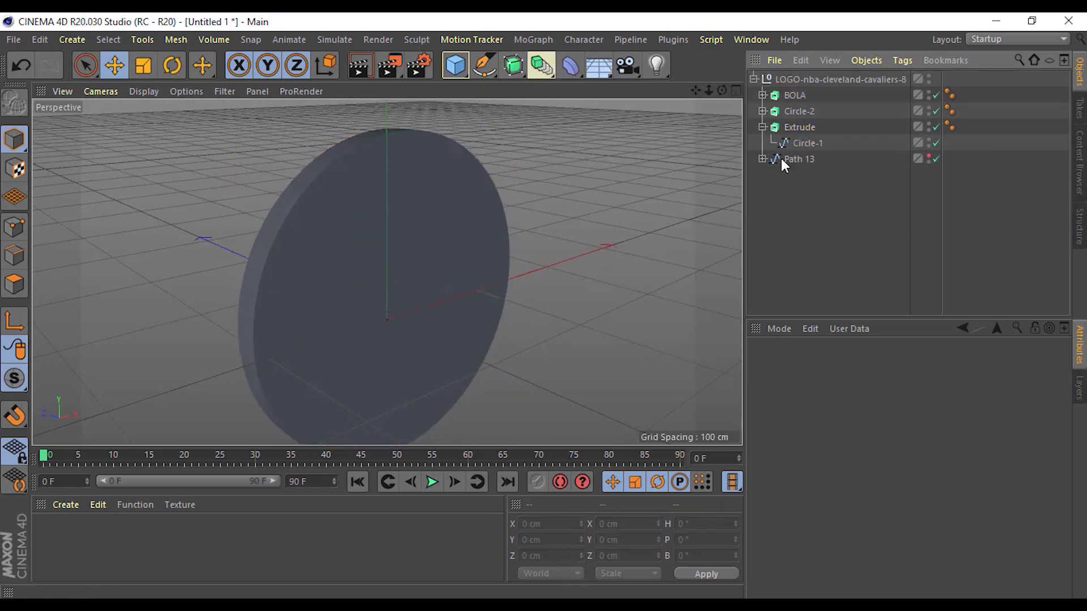
{"action": "left_click", "coordinate": [762, 127]}
{"action": "left_click_drag", "start_coordinate": [799, 142], "coordinate": [791, 145]}
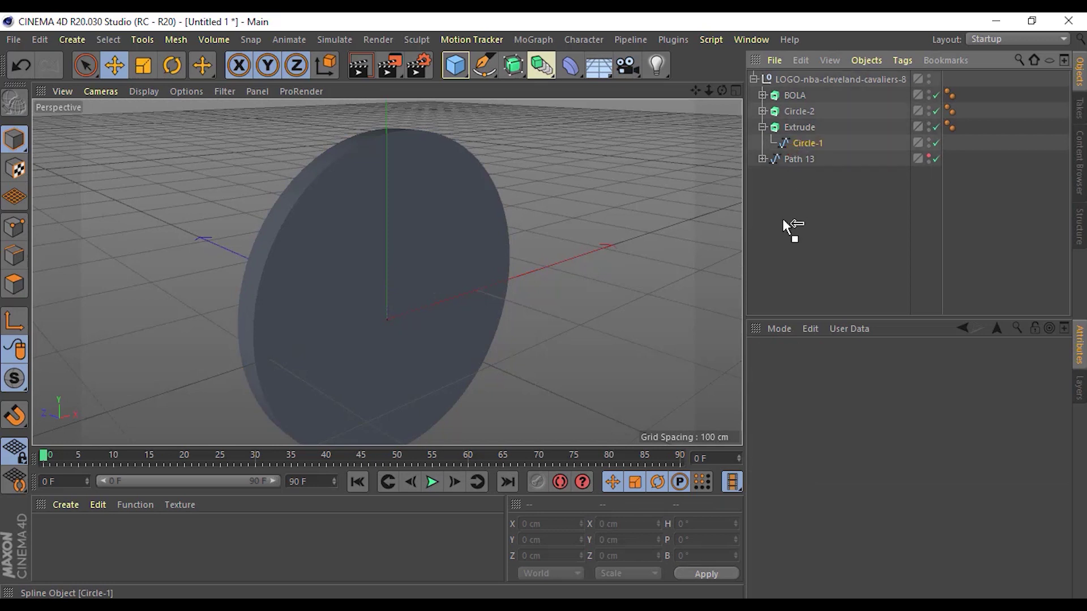
{"action": "left_click_drag", "start_coordinate": [783, 218], "coordinate": [787, 134]}
{"action": "left_click", "coordinate": [787, 133]}
{"action": "key", "text": "Delete"}
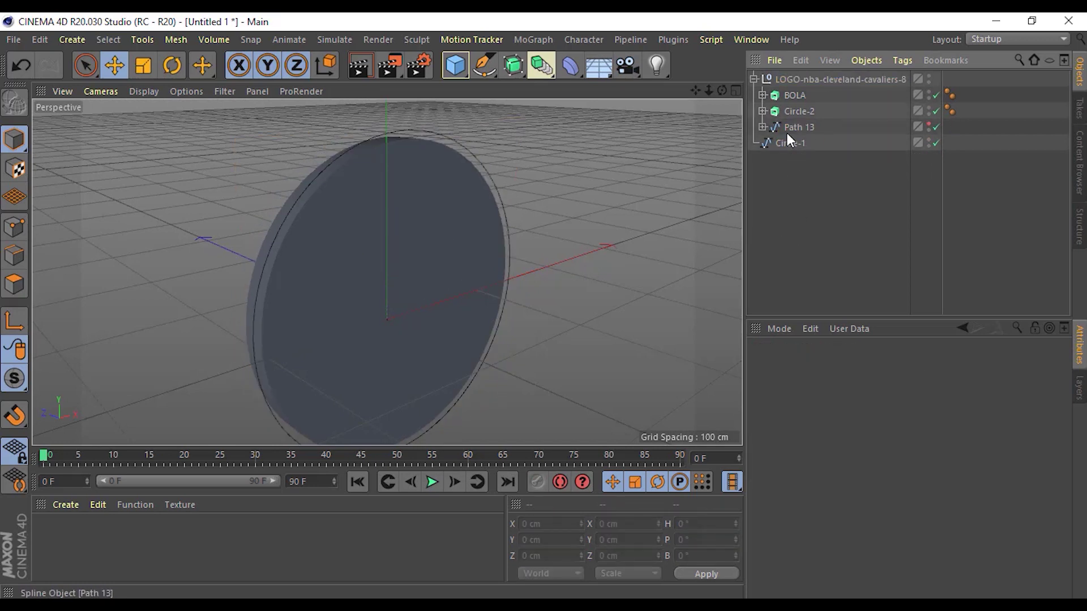
Retry adding an Extrude for Circle-1, then remove that Extrude object as well.
{"action": "left_click", "coordinate": [785, 144]}
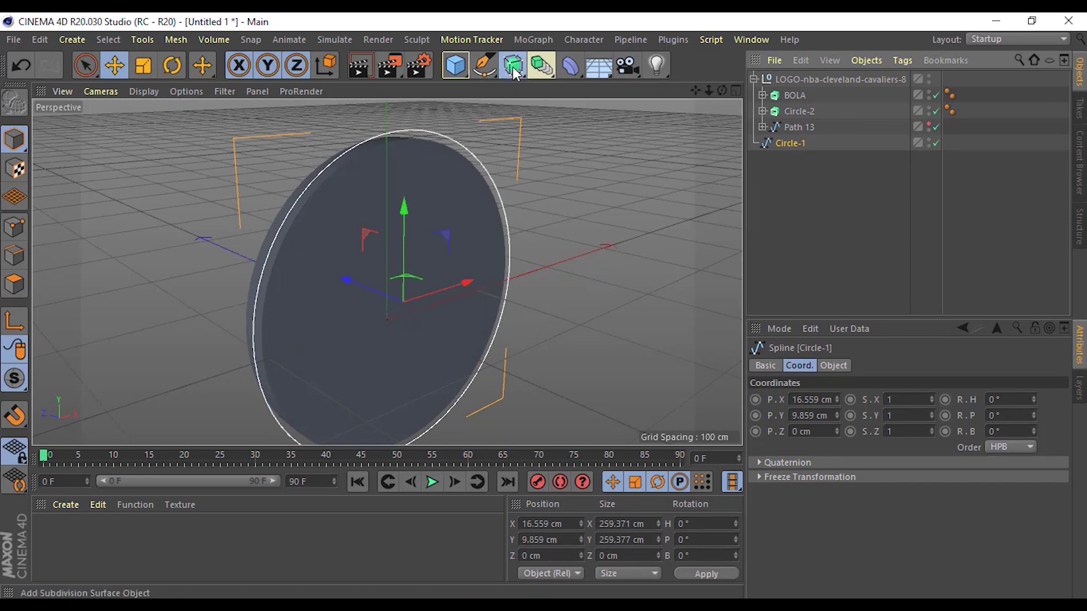
{"action": "left_click", "coordinate": [542, 65]}
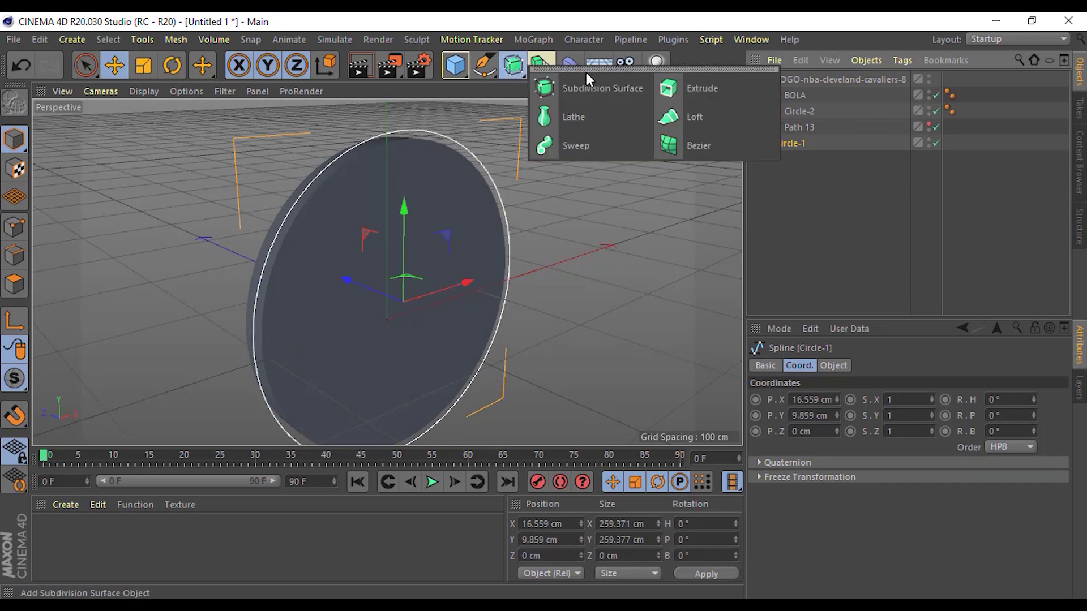
{"action": "left_click", "coordinate": [681, 82]}
{"action": "left_click", "coordinate": [807, 178]}
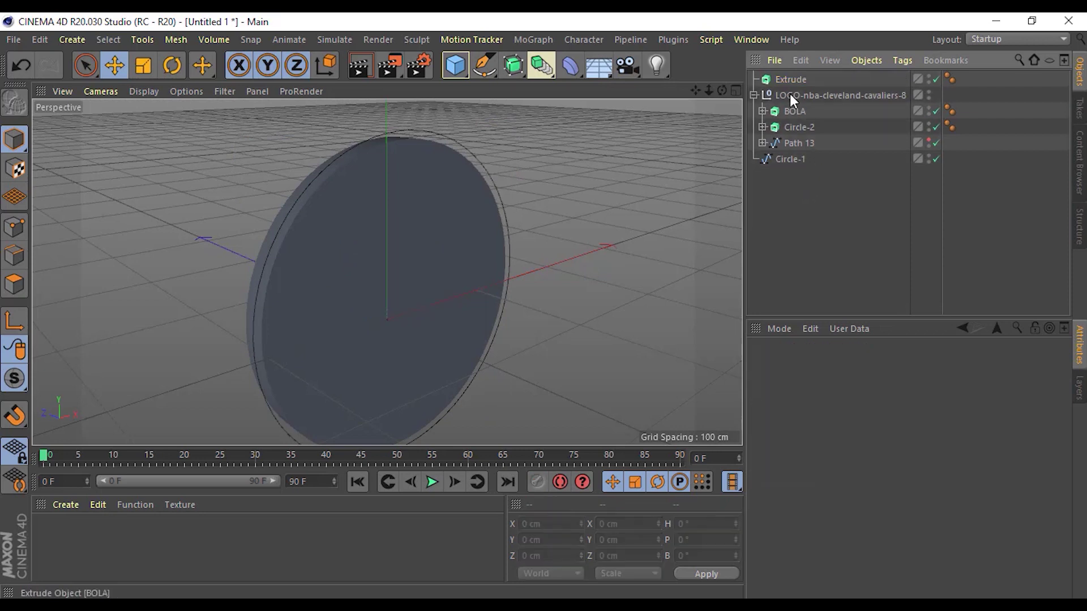
{"action": "left_click", "coordinate": [784, 80]}
{"action": "left_click", "coordinate": [796, 158]}
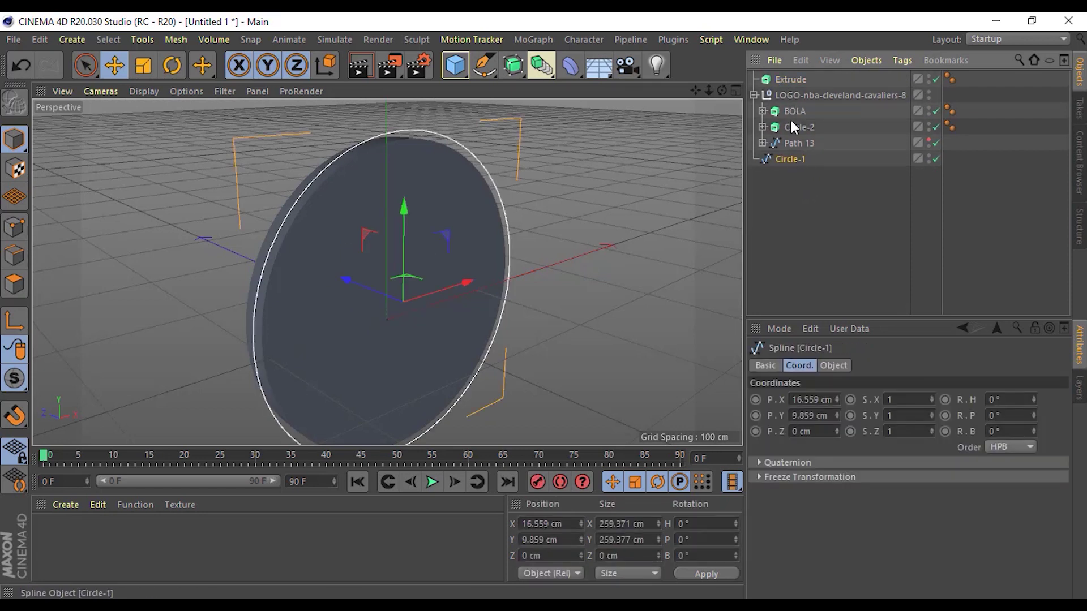
{"action": "left_click", "coordinate": [777, 81]}
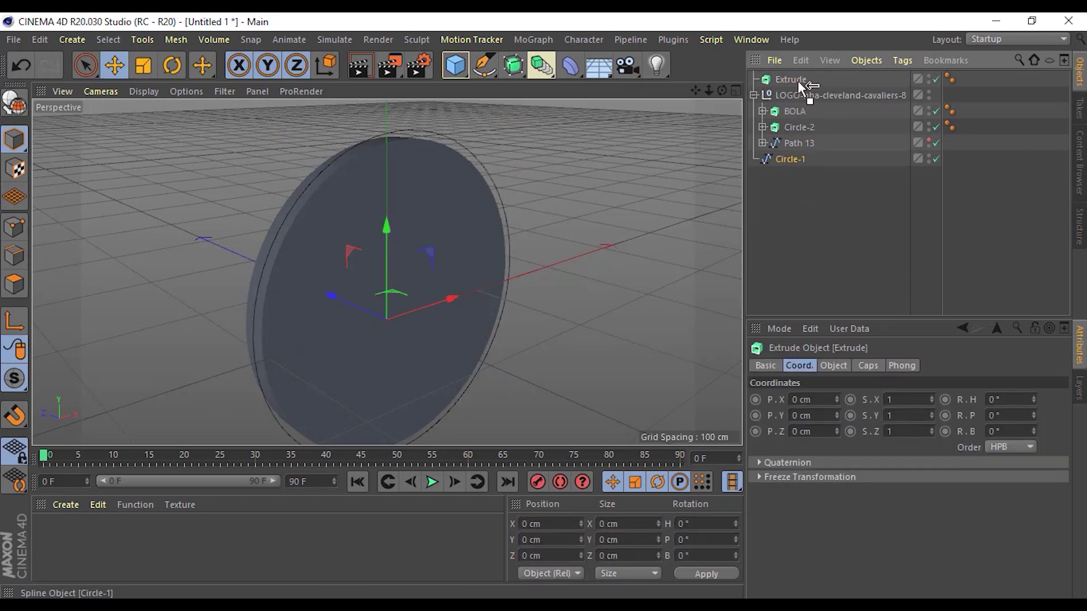
{"action": "mouse_move", "coordinate": [796, 79]}
{"action": "left_mouse_down"}
{"action": "mouse_move", "coordinate": [779, 141]}
{"action": "mouse_move", "coordinate": [787, 80]}
{"action": "mouse_move", "coordinate": [790, 89]}
{"action": "left_mouse_up"}
{"action": "left_click", "coordinate": [795, 80]}
{"action": "left_click", "coordinate": [798, 86]}
{"action": "key", "text": "Delete"}
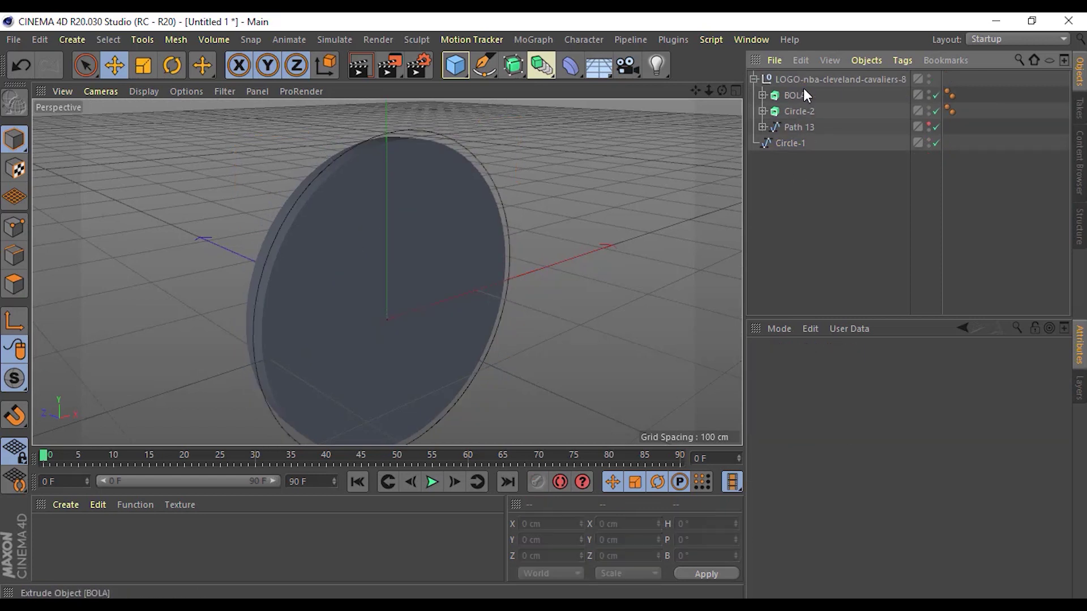
Extrude Circle-1 into a solid disc and place its Extrude above Path 13.
{"action": "left_click", "coordinate": [788, 140]}
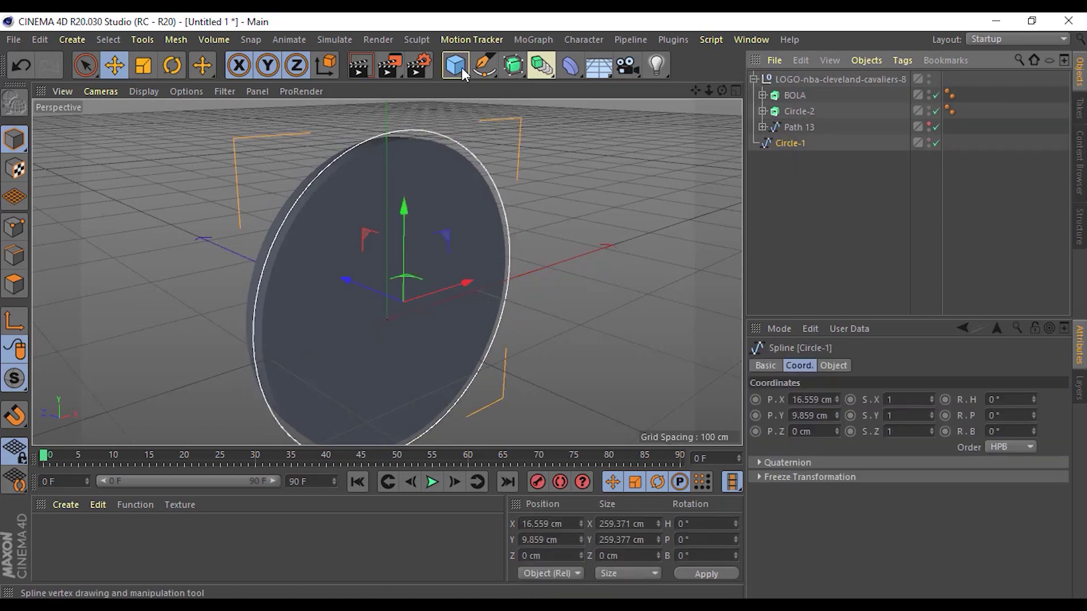
{"action": "left_click", "coordinate": [516, 66]}
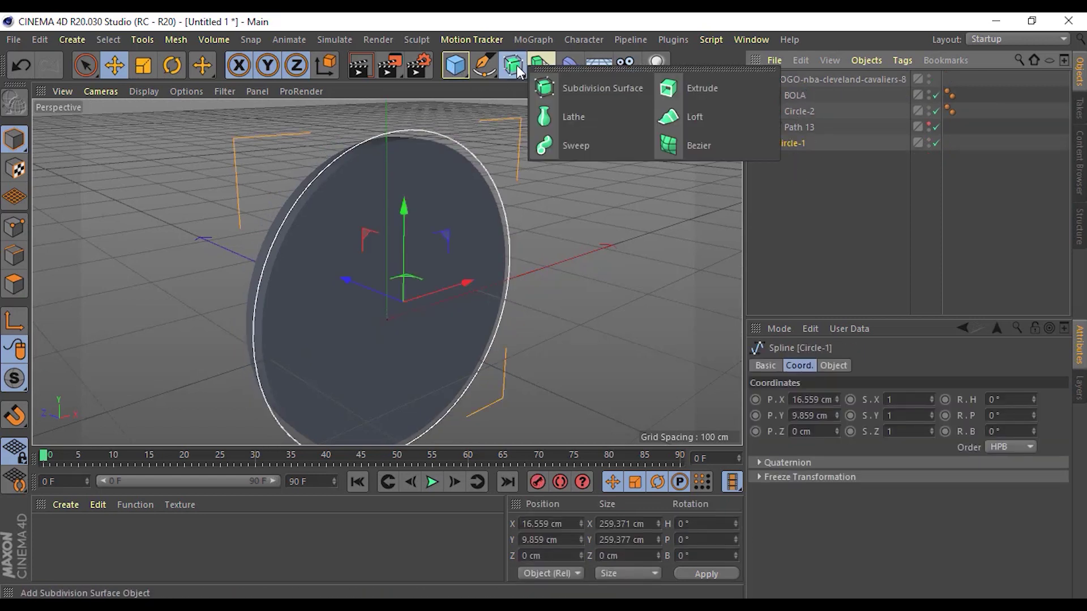
{"action": "left_click", "coordinate": [701, 90], "text": "alt"}
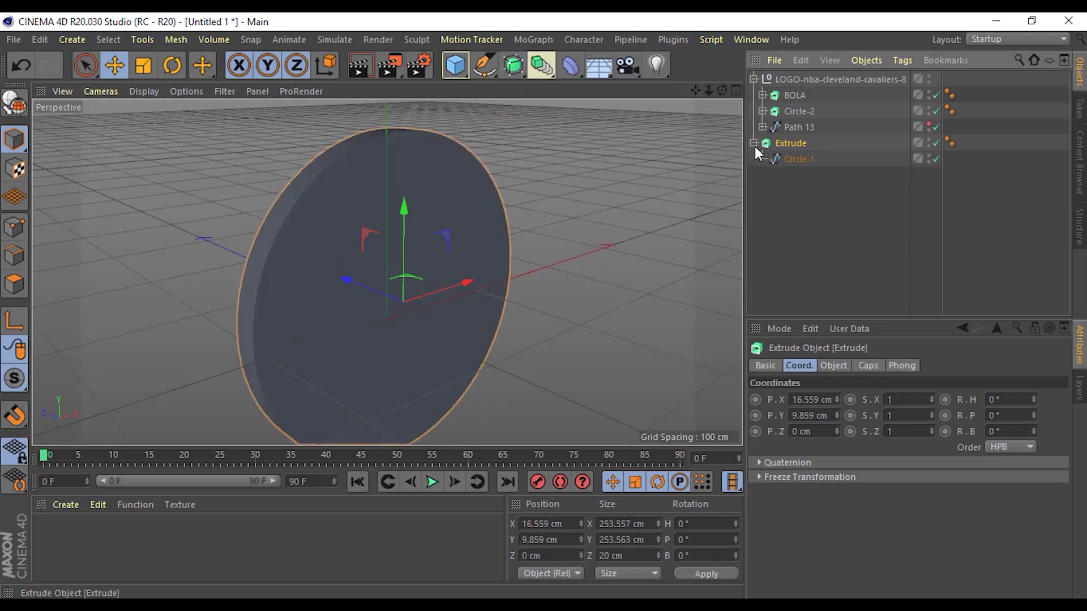
{"action": "left_click_drag", "start_coordinate": [798, 126], "coordinate": [800, 121]}
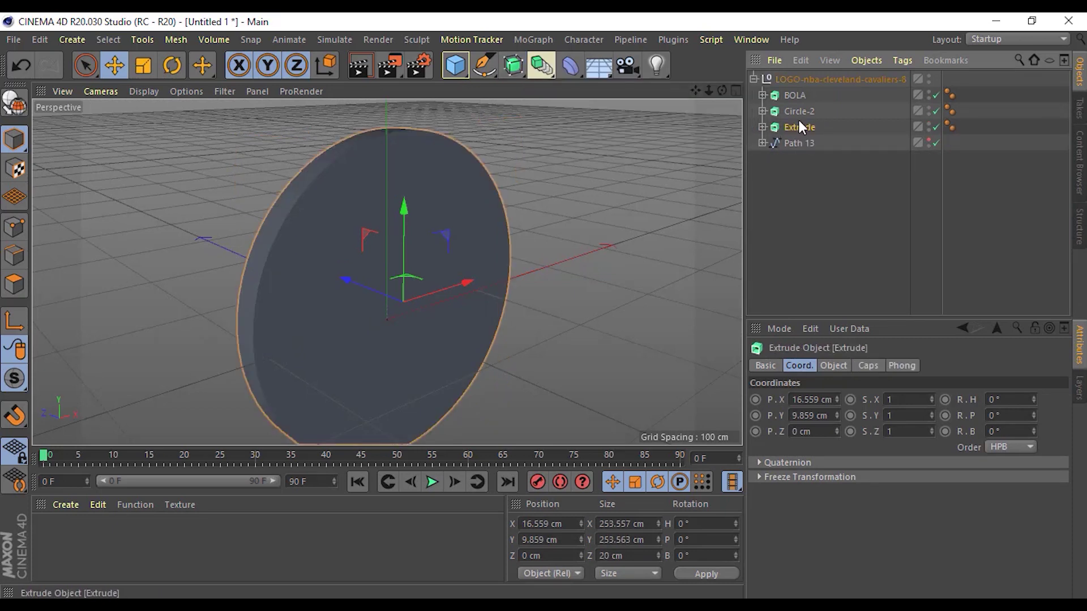
{"action": "left_click", "coordinate": [762, 127]}
Rename the Circle-1 extrude to Circle-1, collapse it and deselect everything.
{"action": "double_click", "coordinate": [813, 142]}
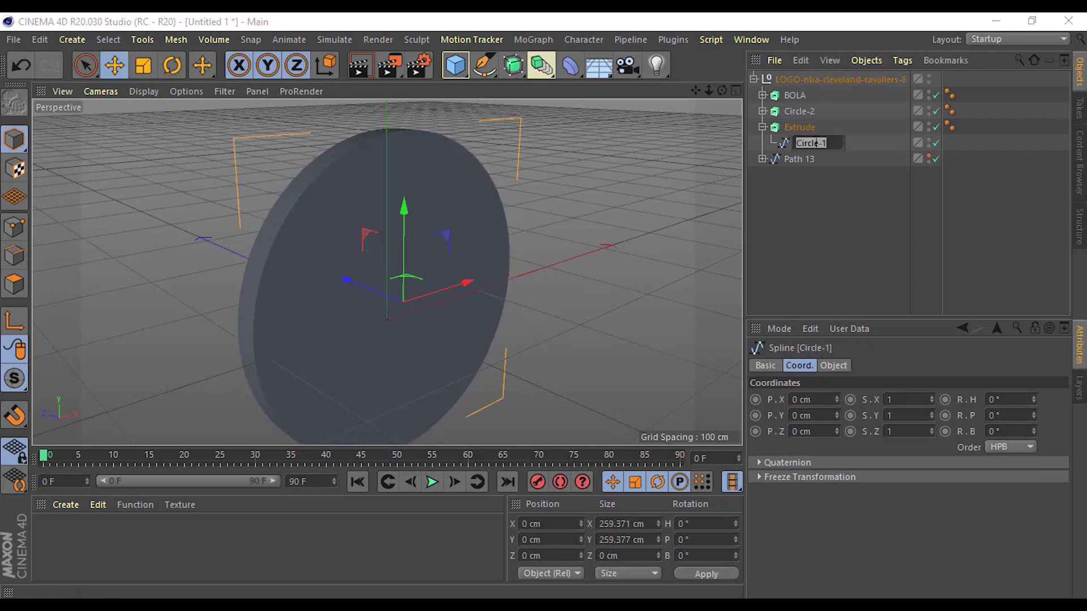
{"action": "key", "text": "Return"}
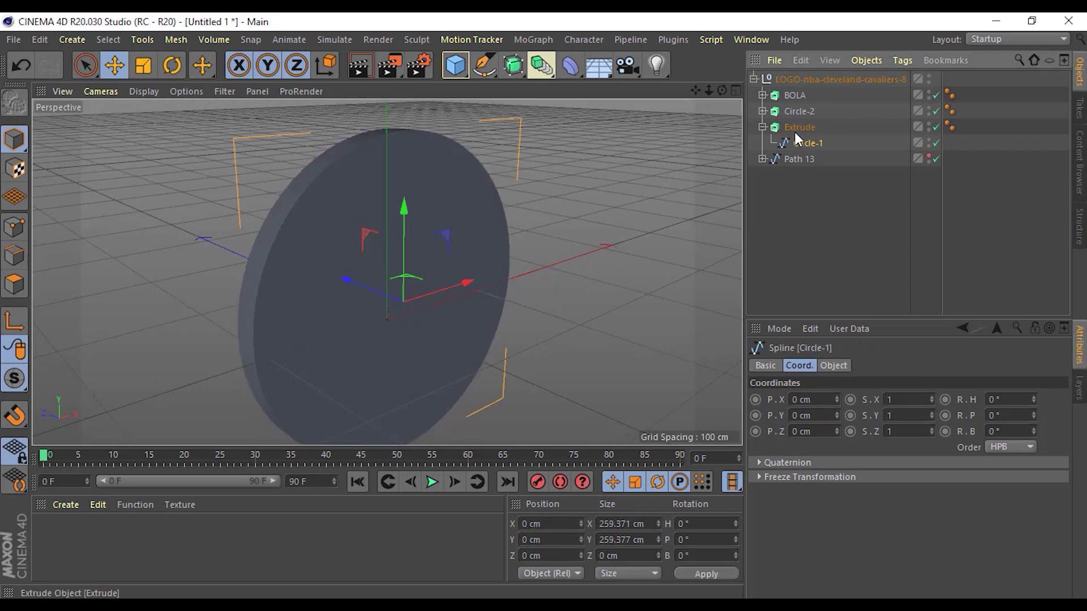
{"action": "double_click", "coordinate": [795, 129]}
{"action": "type", "text": "Circle-1"}
{"action": "key", "text": "Return"}
{"action": "left_click", "coordinate": [762, 127]}
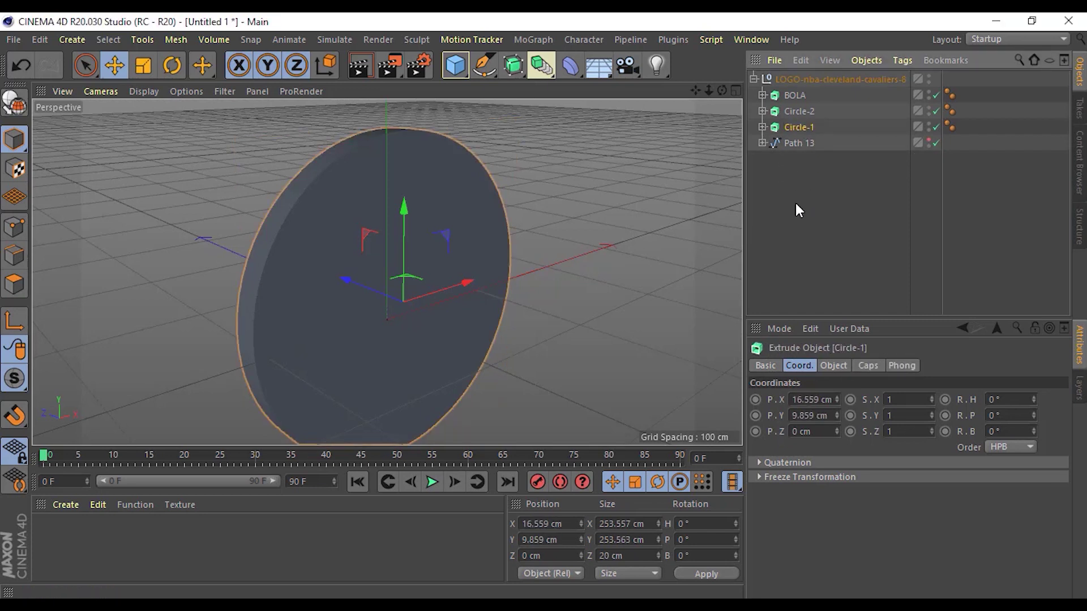
{"action": "left_click", "coordinate": [796, 203]}
{"action": "mouse_move", "coordinate": [475, 198]}
{"action": "left_mouse_down", "text": "alt"}
{"action": "mouse_move", "coordinate": [515, 196]}
{"action": "mouse_move", "coordinate": [185, 190]}
{"action": "mouse_move", "coordinate": [498, 190]}
{"action": "mouse_move", "coordinate": [363, 186]}
{"action": "mouse_move", "coordinate": [354, 177]}
{"action": "mouse_move", "coordinate": [432, 234]}
{"action": "mouse_move", "coordinate": [391, 243]}
{"action": "mouse_move", "coordinate": [376, 228]}
{"action": "mouse_move", "coordinate": [405, 236]}
{"action": "left_mouse_up", "text": "alt"}
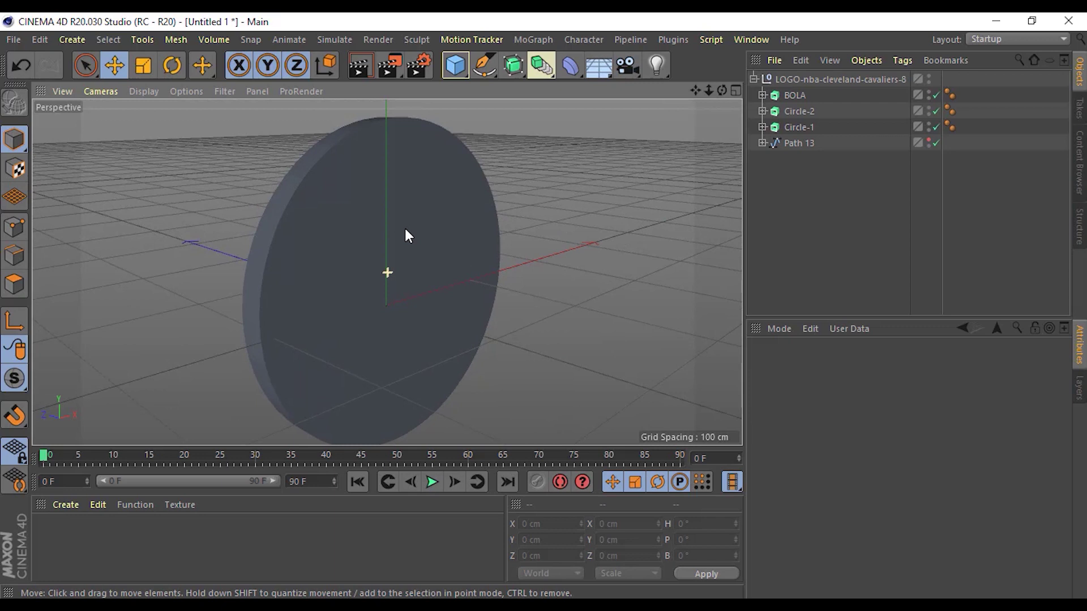
Move the BOLA extrusion to about −13.8 cm on Z with the Move tool.
{"action": "left_click", "coordinate": [795, 95]}
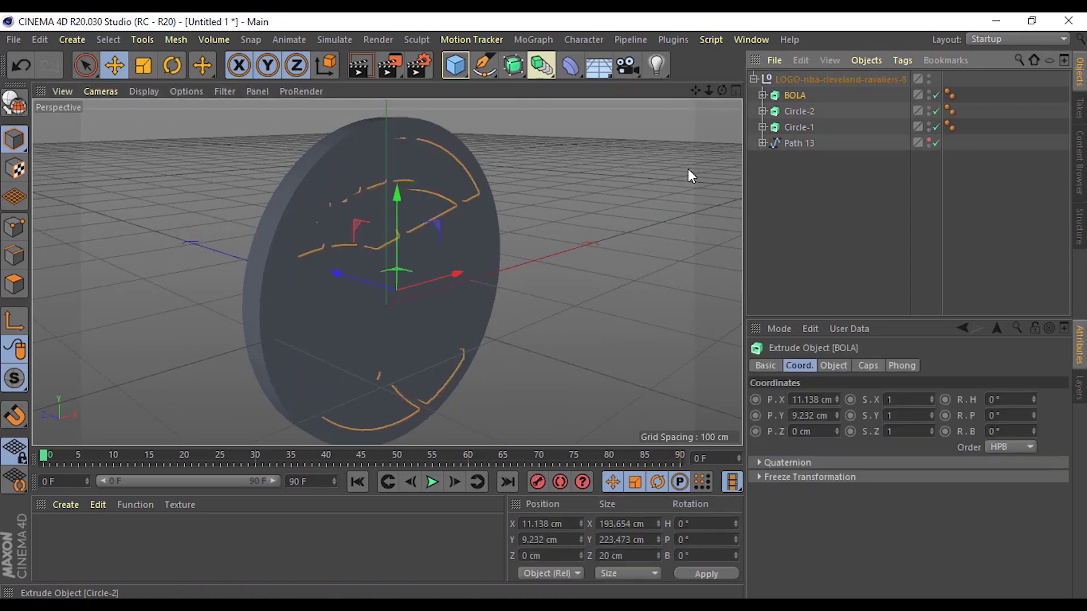
{"action": "left_click", "coordinate": [819, 160]}
{"action": "left_click", "coordinate": [794, 98]}
{"action": "mouse_move", "coordinate": [298, 233]}
{"action": "left_mouse_down", "text": "alt"}
{"action": "mouse_move", "coordinate": [334, 239]}
{"action": "mouse_move", "coordinate": [319, 270]}
{"action": "left_mouse_up", "text": "alt"}
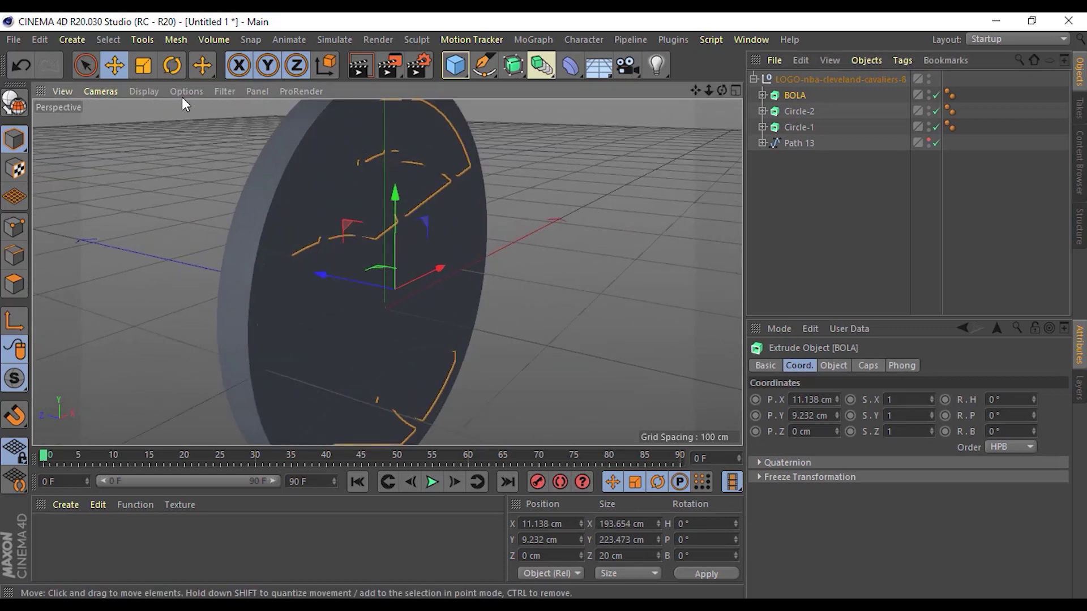
{"action": "left_click", "coordinate": [121, 68]}
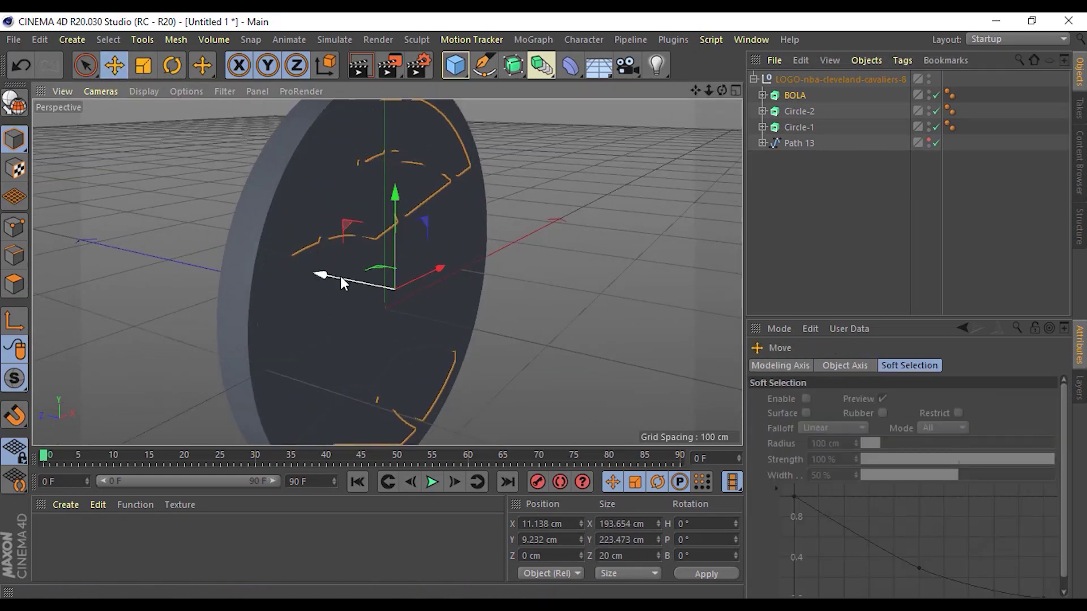
{"action": "mouse_move", "coordinate": [343, 277]}
{"action": "left_mouse_down"}
{"action": "mouse_move", "coordinate": [358, 284]}
{"action": "mouse_move", "coordinate": [334, 278]}
{"action": "left_mouse_up"}
{"action": "key", "text": "ctrl+z"}
{"action": "key", "text": "ctrl+z"}
{"action": "left_click", "coordinate": [433, 293]}
{"action": "left_click_drag", "start_coordinate": [329, 290], "coordinate": [309, 290]}
{"action": "left_click", "coordinate": [444, 278]}
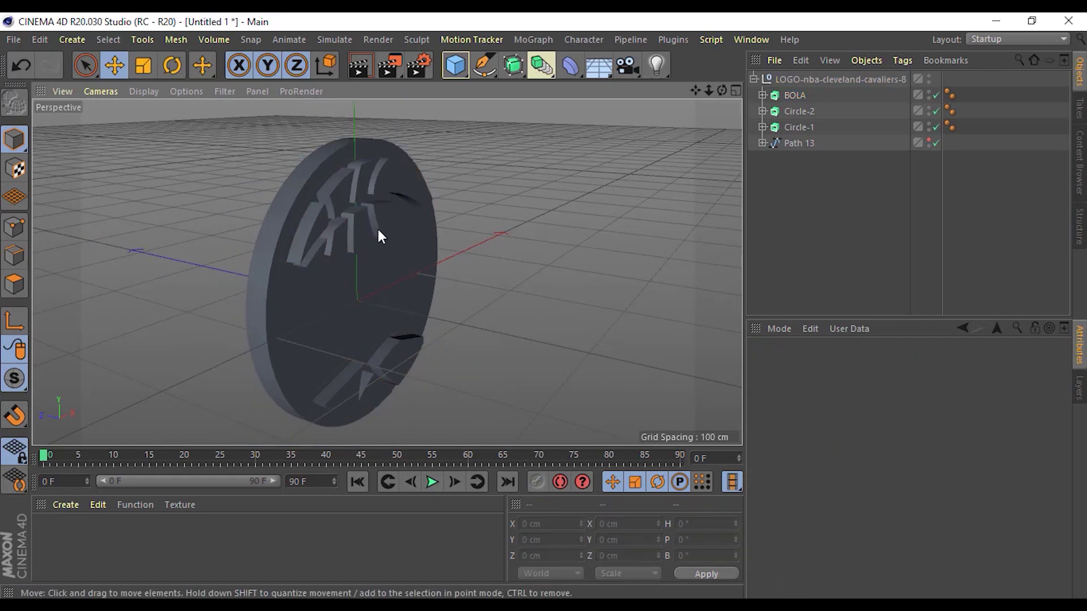
Move the Circle-2 disc to about −6 cm along Z.
{"action": "mouse_move", "coordinate": [378, 226]}
{"action": "left_mouse_down", "text": "alt"}
{"action": "mouse_move", "coordinate": [353, 239]}
{"action": "mouse_move", "coordinate": [295, 191]}
{"action": "mouse_move", "coordinate": [364, 242]}
{"action": "mouse_move", "coordinate": [480, 218]}
{"action": "mouse_move", "coordinate": [426, 193]}
{"action": "mouse_move", "coordinate": [437, 205]}
{"action": "mouse_move", "coordinate": [551, 192]}
{"action": "left_mouse_up", "text": "alt"}
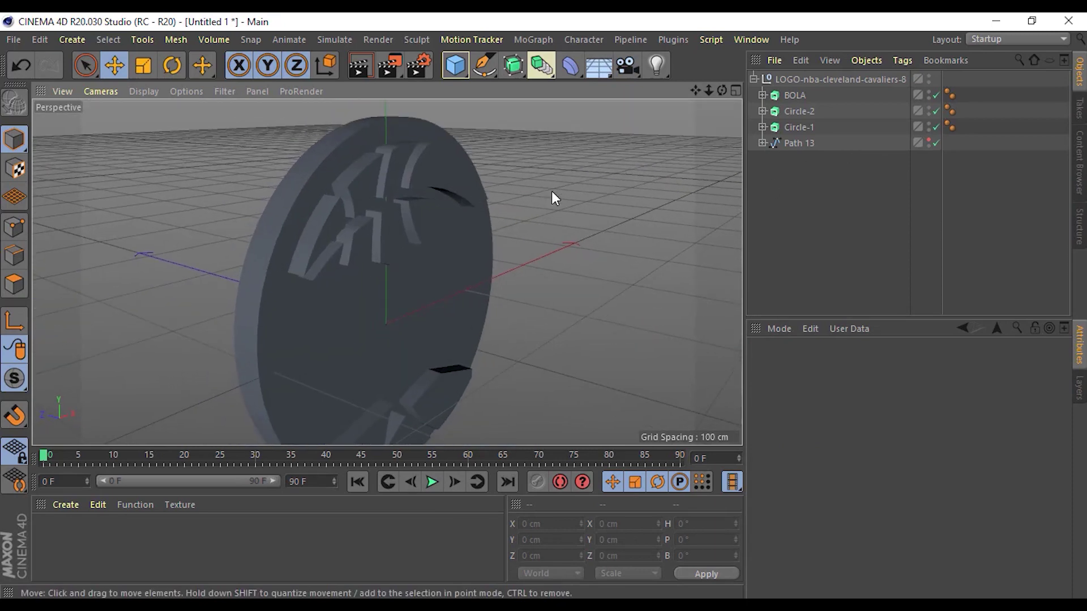
{"action": "left_click", "coordinate": [798, 116]}
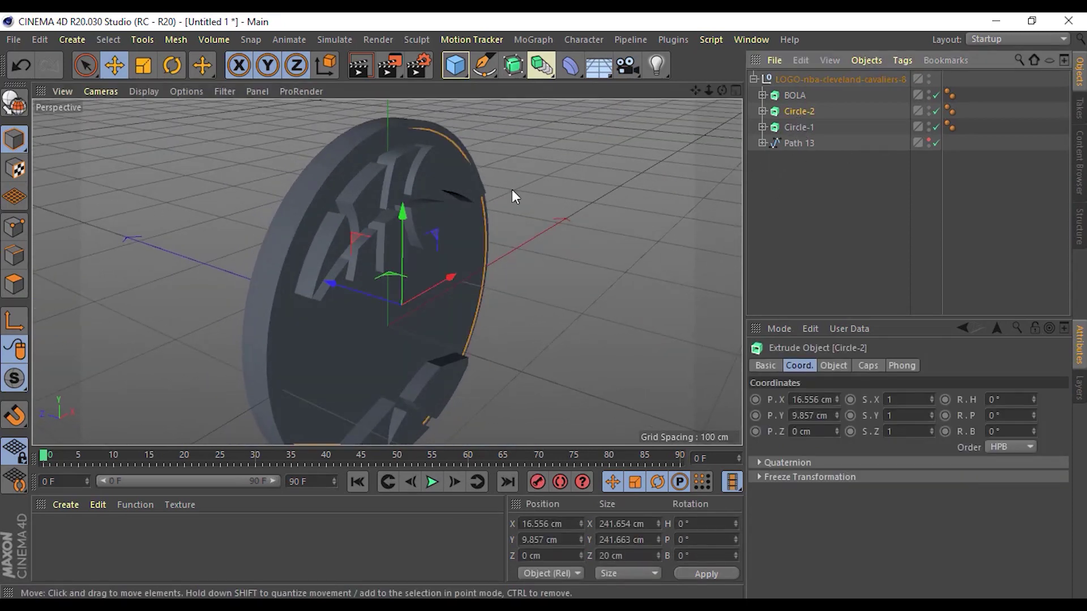
{"action": "left_click_drag", "start_coordinate": [355, 278], "coordinate": [357, 297], "text": "alt"}
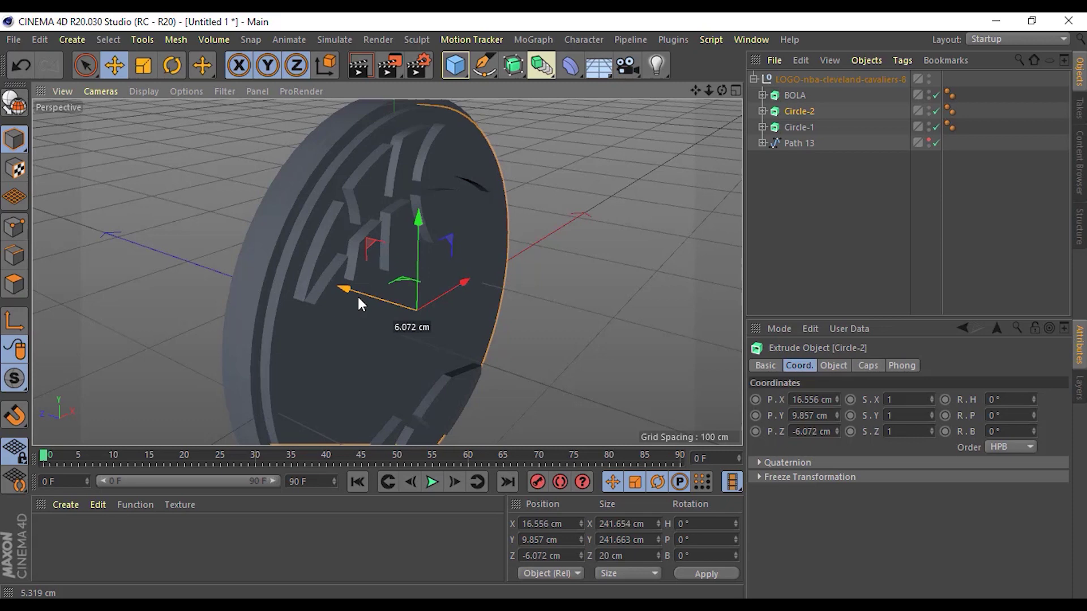
{"action": "left_click", "coordinate": [561, 319]}
{"action": "mouse_move", "coordinate": [560, 319]}
{"action": "left_mouse_down", "text": "alt"}
{"action": "mouse_move", "coordinate": [440, 258]}
{"action": "mouse_move", "coordinate": [246, 279]}
{"action": "mouse_move", "coordinate": [206, 318]}
{"action": "mouse_move", "coordinate": [476, 316]}
{"action": "mouse_move", "coordinate": [568, 286]}
{"action": "mouse_move", "coordinate": [677, 287]}
{"action": "mouse_move", "coordinate": [481, 282]}
{"action": "left_mouse_up", "text": "alt"}
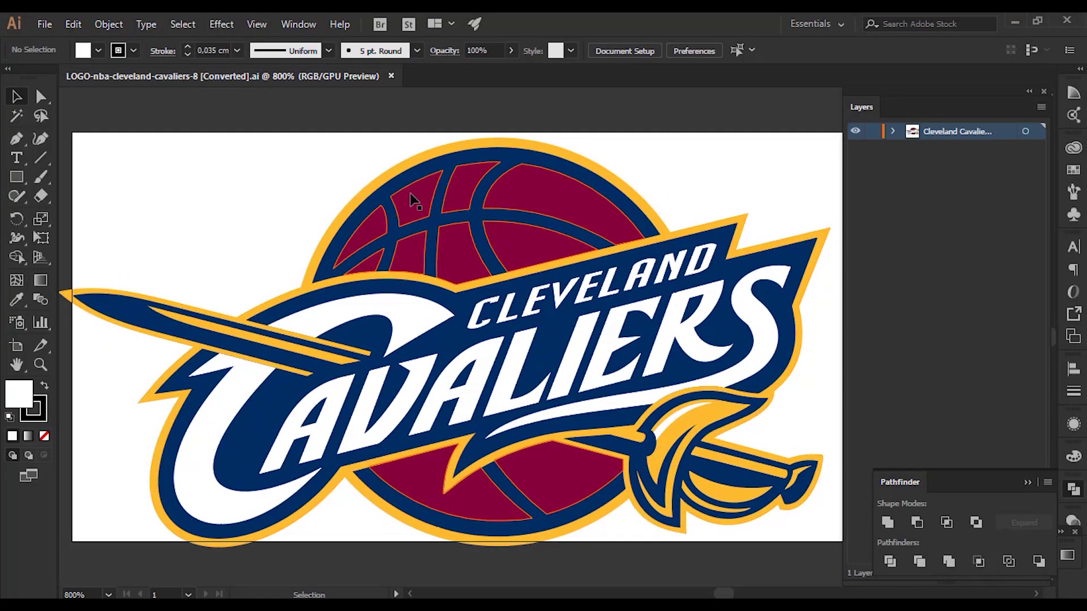
{"action": "left_click", "coordinate": [413, 200]}
{"action": "double_click", "coordinate": [19, 395]}
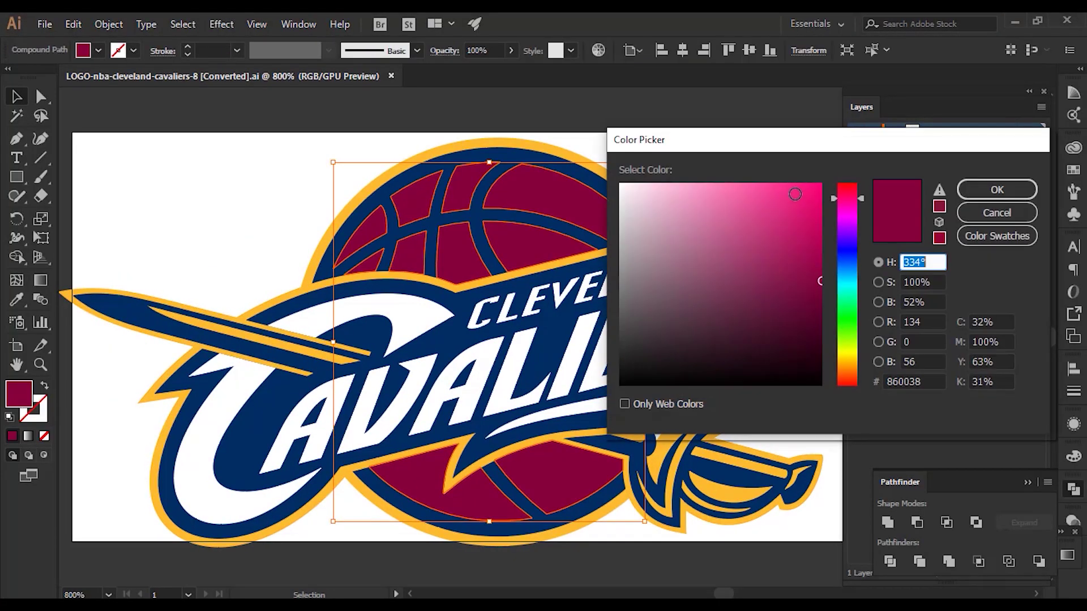
{"action": "left_click_drag", "start_coordinate": [808, 146], "coordinate": [567, 182]}
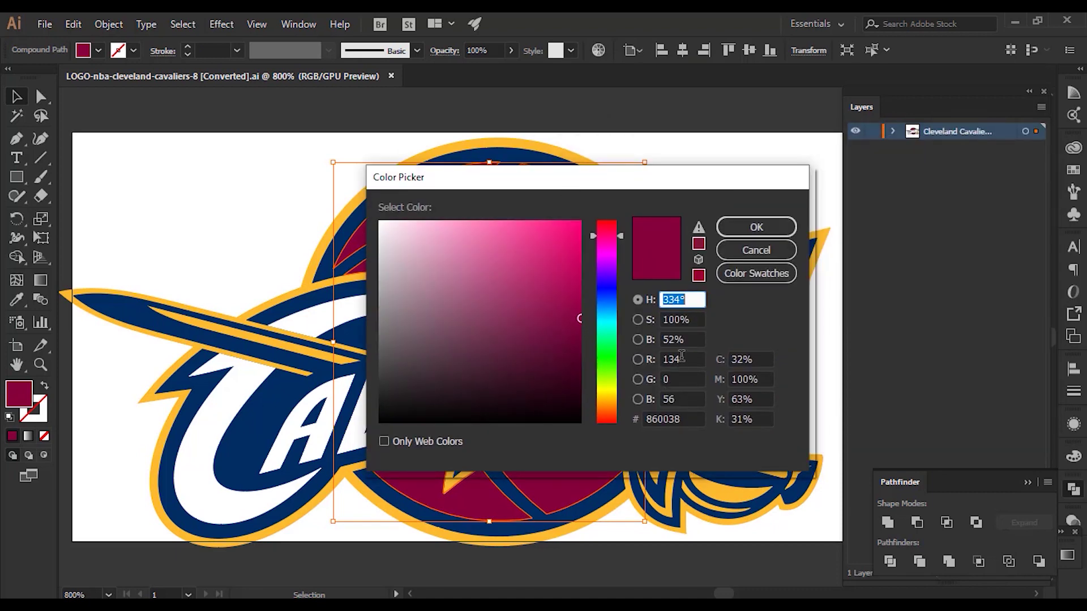
{"action": "left_click", "coordinate": [688, 361]}
{"action": "key", "text": "Tab"}
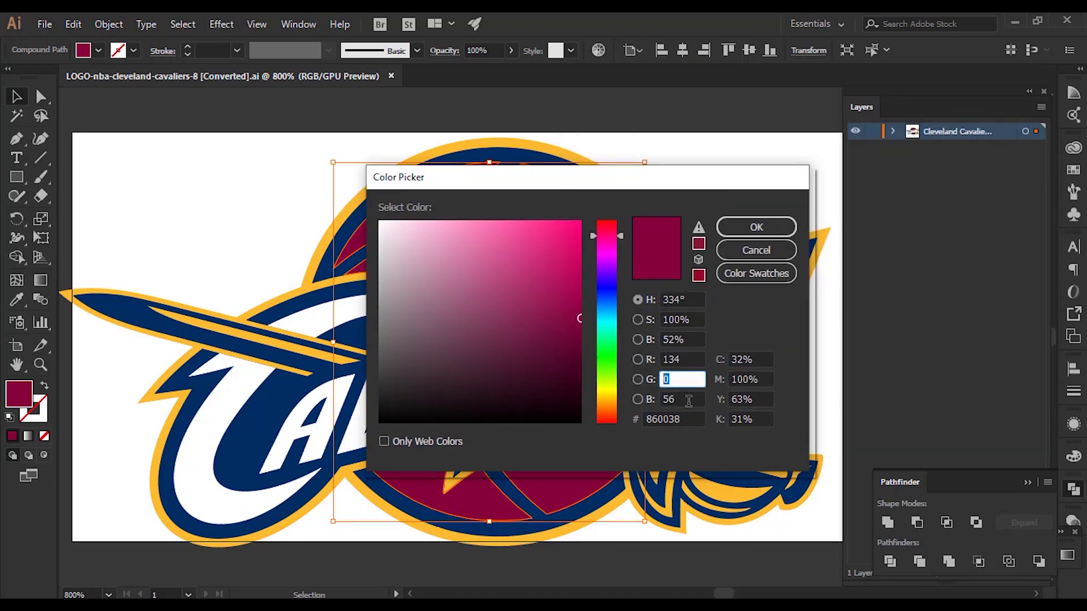
{"action": "key", "text": "Tab"}
{"action": "left_click", "coordinate": [686, 361]}
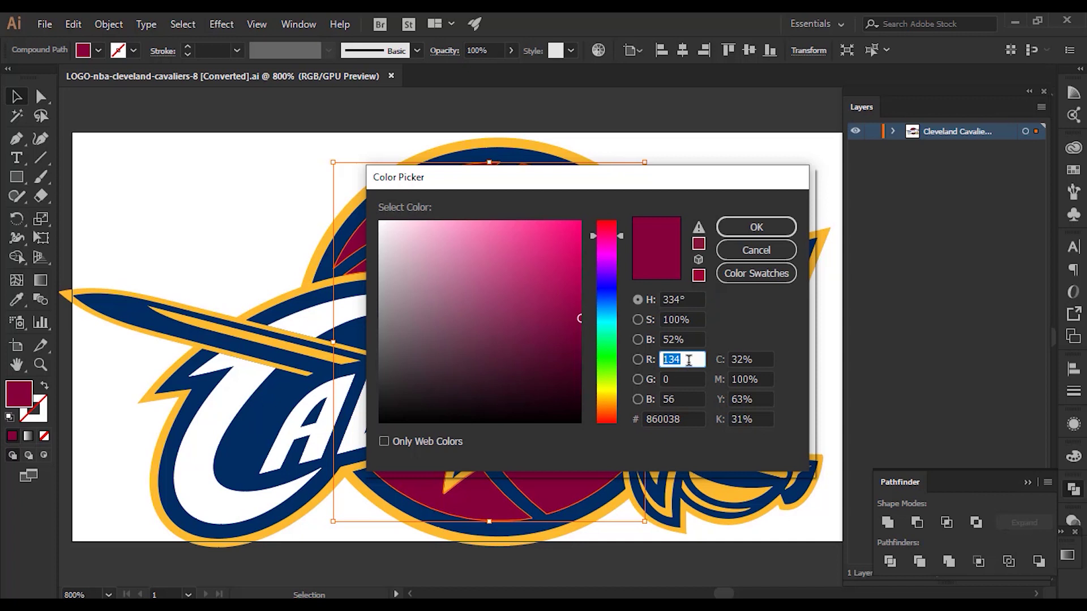
{"action": "left_click", "coordinate": [685, 378]}
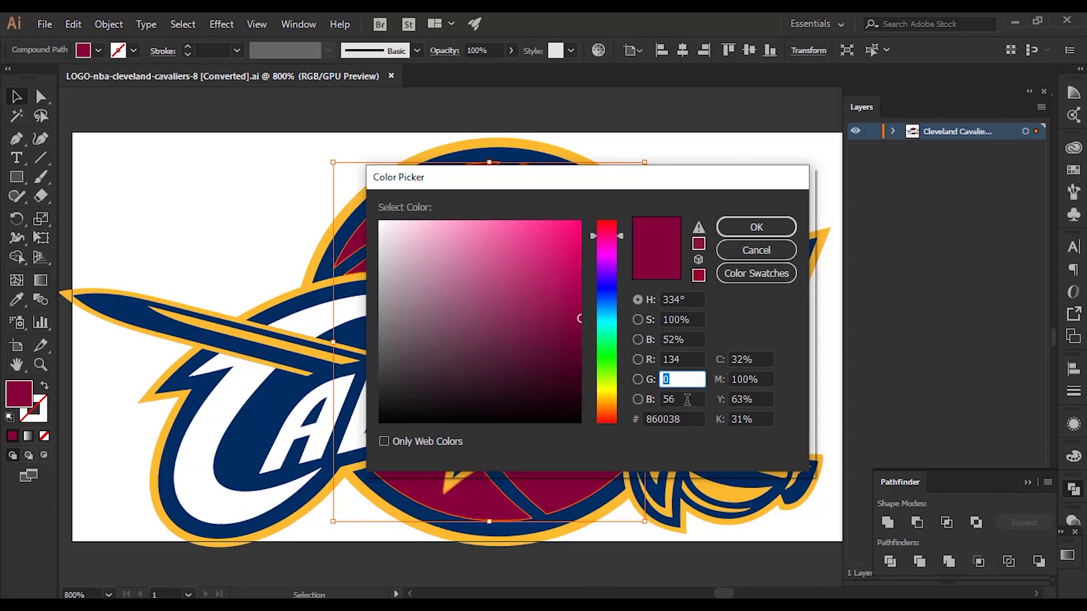
{"action": "left_click", "coordinate": [687, 399]}
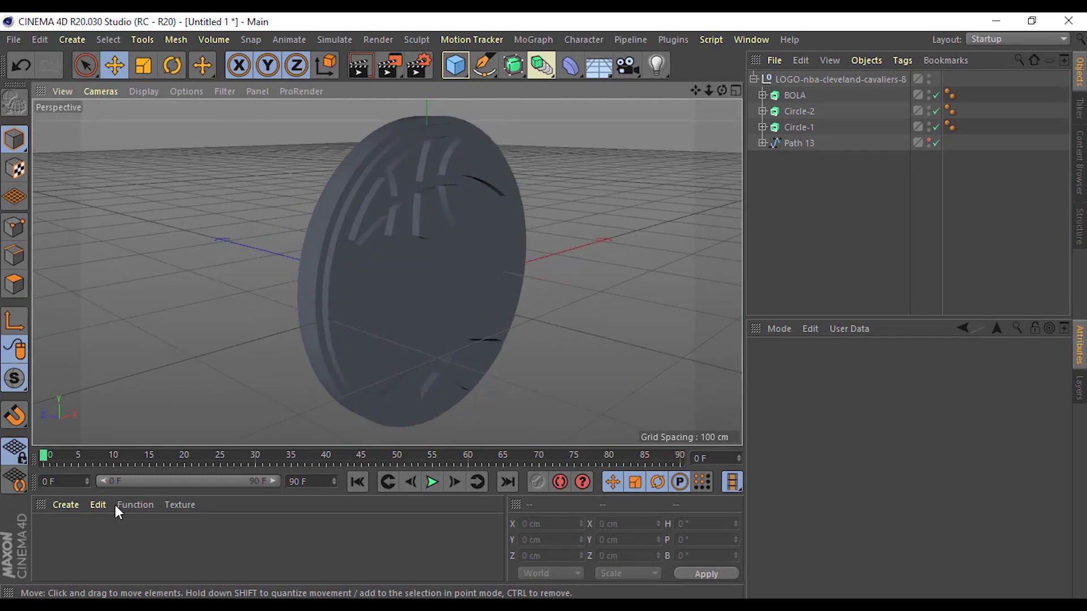
Create a new material, Mat, and open it in the Material Editor.
{"action": "left_click", "coordinate": [73, 532]}
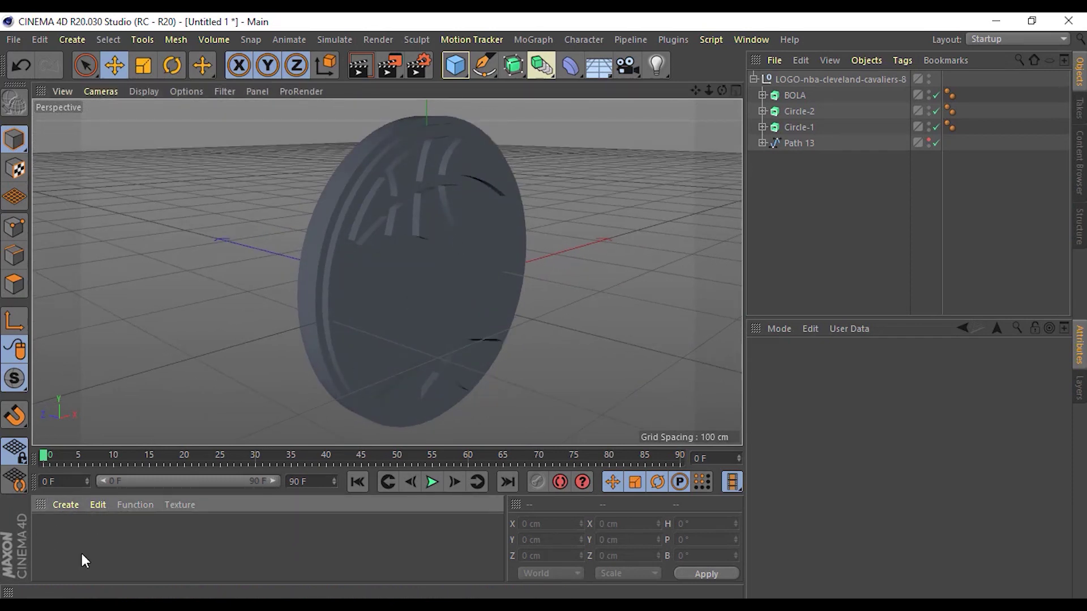
{"action": "left_click", "coordinate": [63, 506]}
{"action": "mouse_move", "coordinate": [83, 337]}
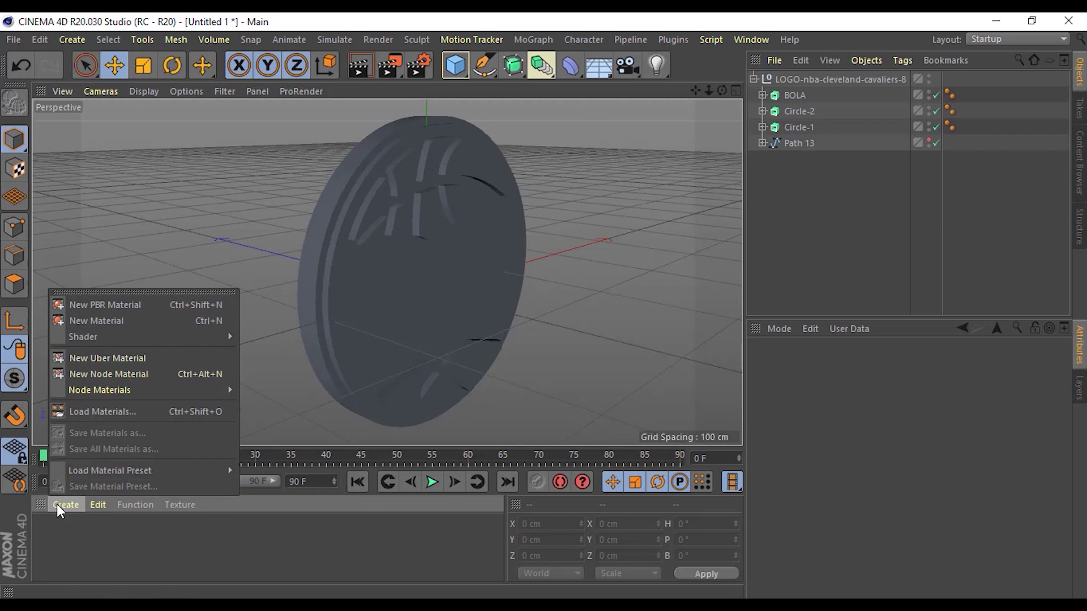
{"action": "left_click", "coordinate": [81, 558]}
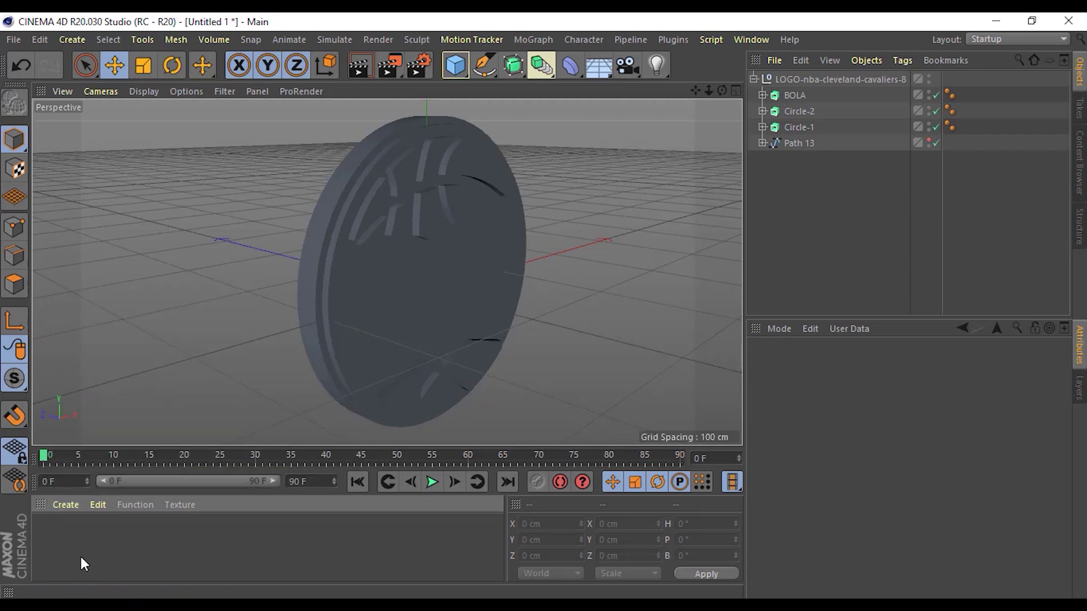
{"action": "double_click", "coordinate": [69, 539]}
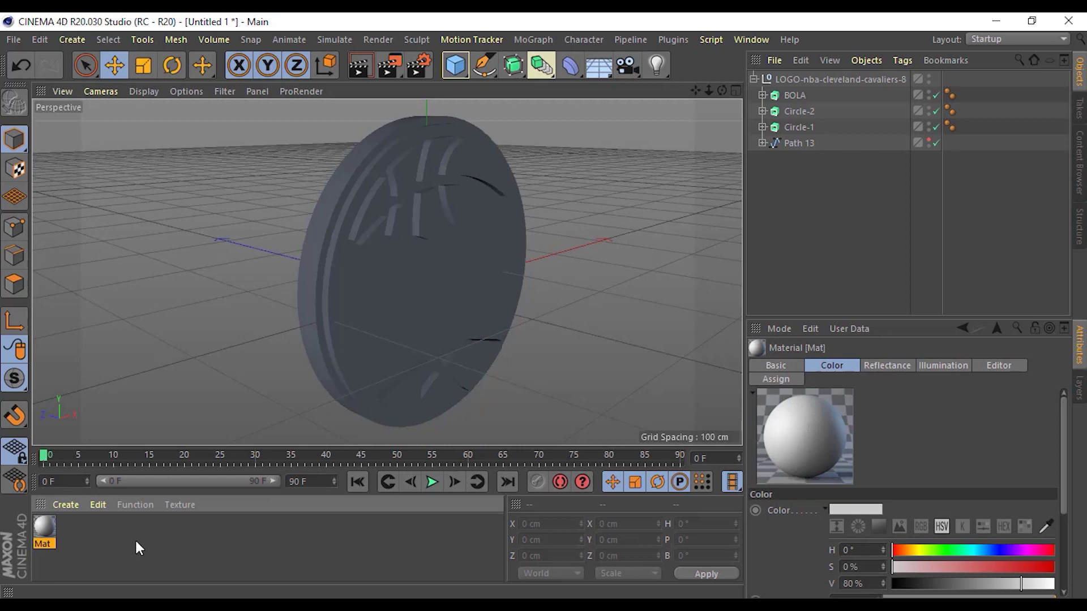
{"action": "double_click", "coordinate": [49, 525]}
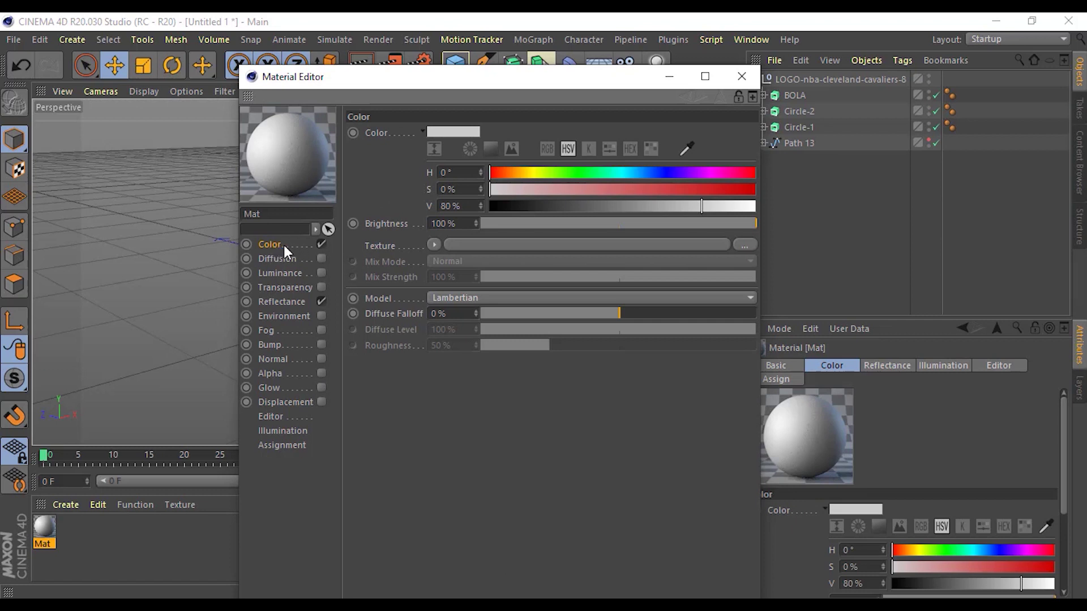
Switch the Mat colour channel's values to RGB display.
{"action": "left_click", "coordinate": [443, 131]}
{"action": "mouse_move", "coordinate": [514, 147]}
{"action": "left_mouse_down"}
{"action": "mouse_move", "coordinate": [495, 148]}
{"action": "mouse_move", "coordinate": [527, 148]}
{"action": "left_mouse_up"}
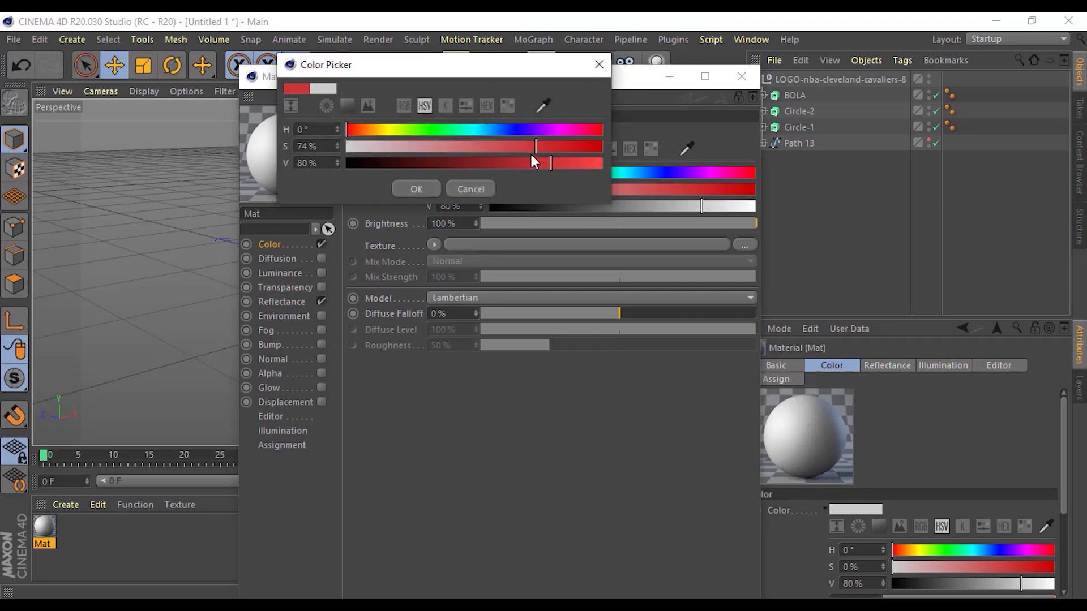
{"action": "key", "text": "Escape"}
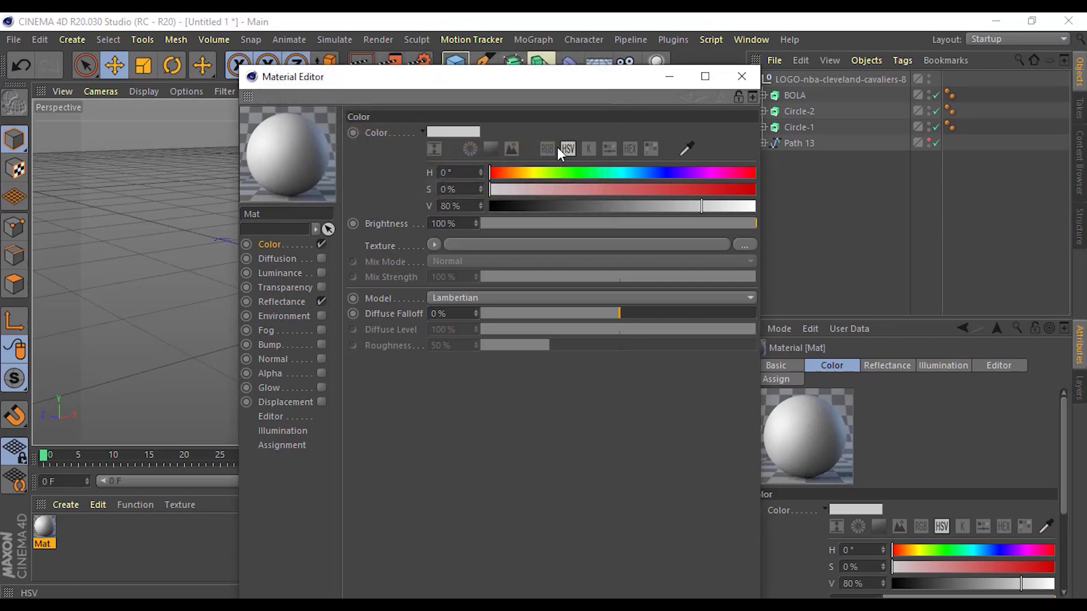
{"action": "left_click", "coordinate": [547, 149]}
{"action": "left_click", "coordinate": [451, 173]}
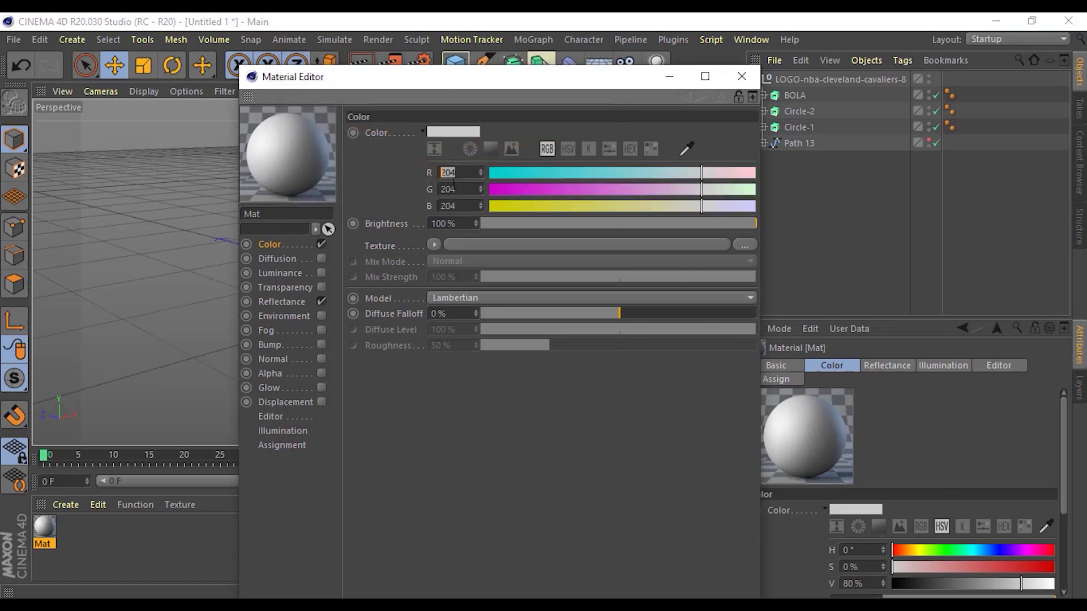
{"action": "left_click", "coordinate": [551, 151]}
{"action": "left_click", "coordinate": [547, 150]}
Enter the colour R 134, G 0, B 56.
{"action": "left_click", "coordinate": [468, 174]}
{"action": "type", "text": "134"}
{"action": "key", "text": "Tab"}
{"action": "type", "text": "0"}
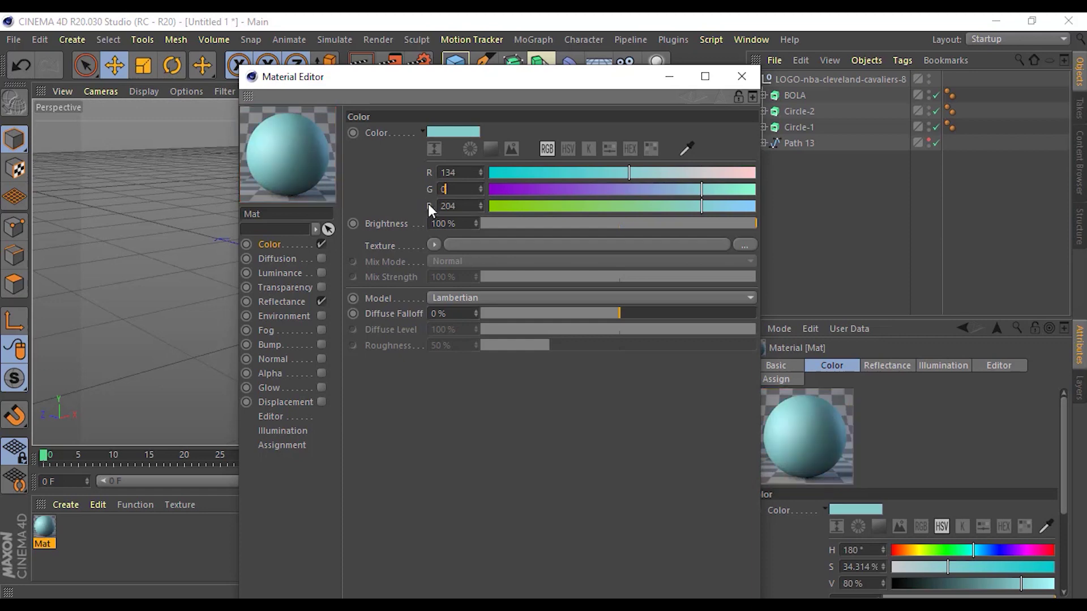
{"action": "key", "text": "Tab"}
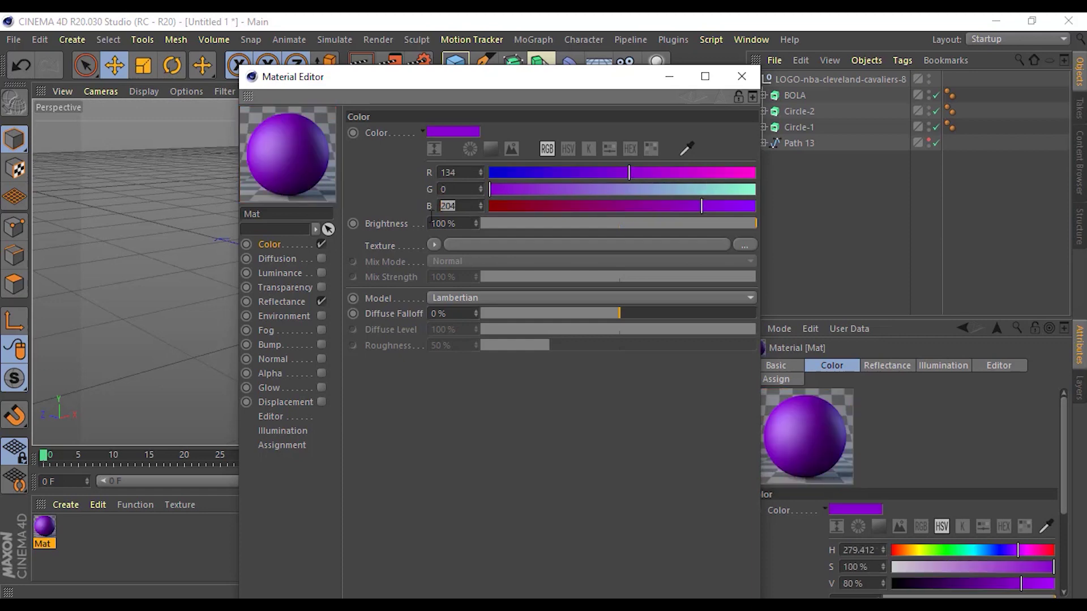
{"action": "type", "text": "56"}
{"action": "key", "text": "Return"}
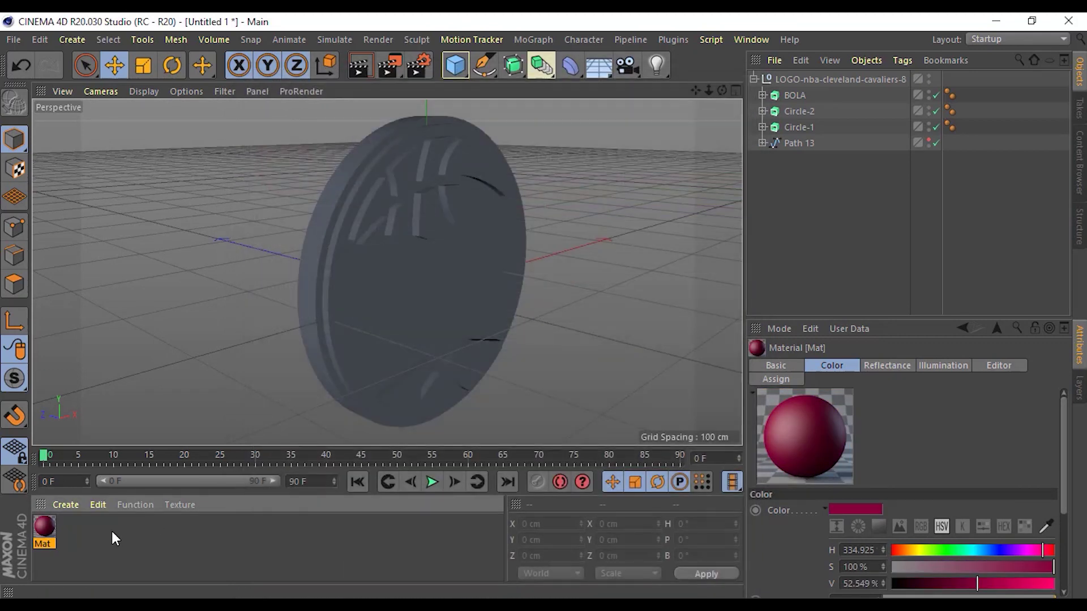
Drag the wine-red Mat material onto the BOLA object in the Object Manager.
{"action": "left_click_drag", "start_coordinate": [41, 529], "coordinate": [816, 163]}
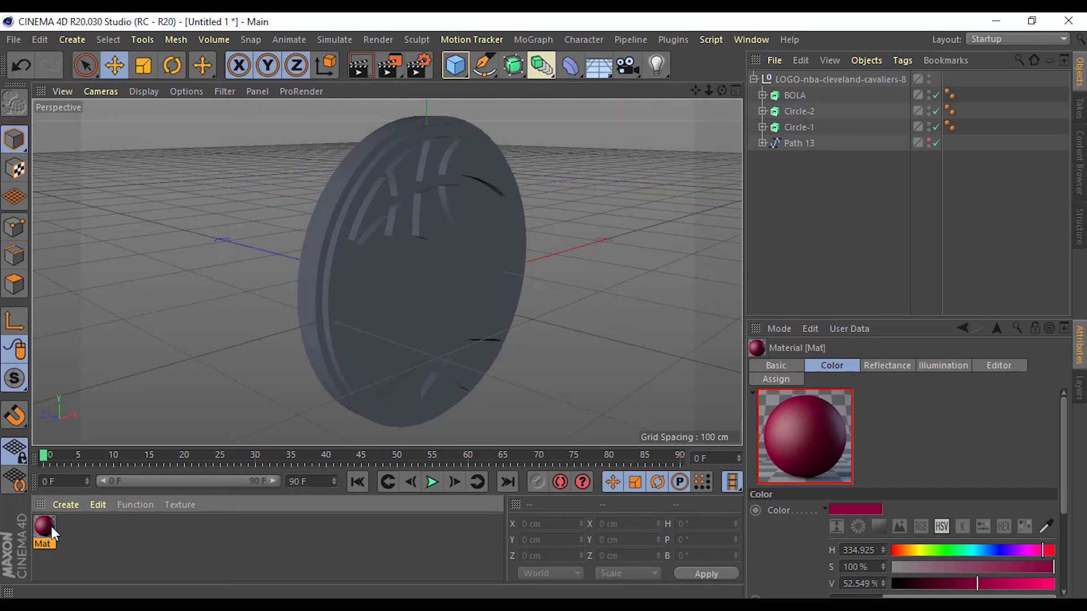
{"action": "left_click_drag", "start_coordinate": [93, 558], "coordinate": [44, 532]}
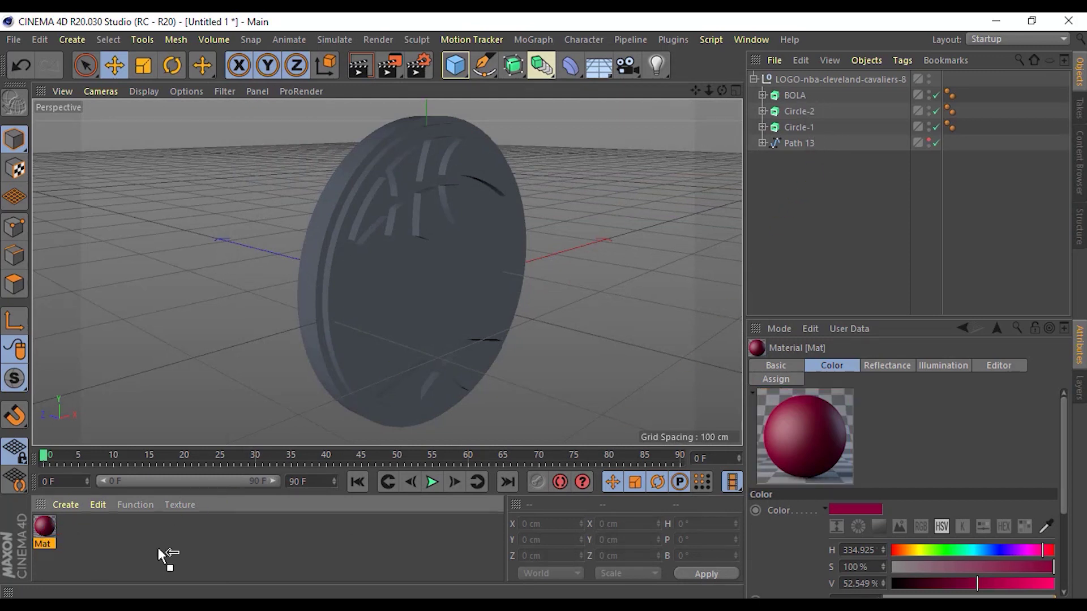
{"action": "mouse_move", "coordinate": [159, 549]}
{"action": "left_mouse_down"}
{"action": "mouse_move", "coordinate": [684, 423]}
{"action": "mouse_move", "coordinate": [835, 137]}
{"action": "left_mouse_up"}
{"action": "left_click_drag", "start_coordinate": [792, 96], "coordinate": [794, 95]}
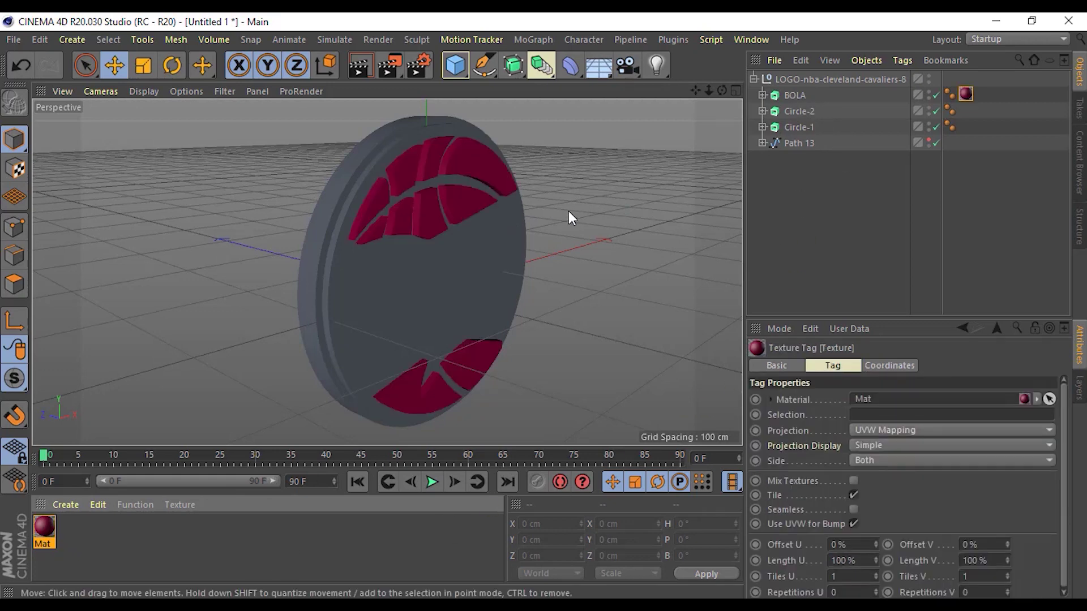
{"action": "mouse_move", "coordinate": [568, 212]}
{"action": "left_mouse_down", "text": "alt"}
{"action": "mouse_move", "coordinate": [457, 182]}
{"action": "mouse_move", "coordinate": [522, 216]}
{"action": "mouse_move", "coordinate": [555, 217]}
{"action": "mouse_move", "coordinate": [560, 241]}
{"action": "mouse_move", "coordinate": [582, 203]}
{"action": "mouse_move", "coordinate": [390, 232]}
{"action": "left_mouse_up", "text": "alt"}
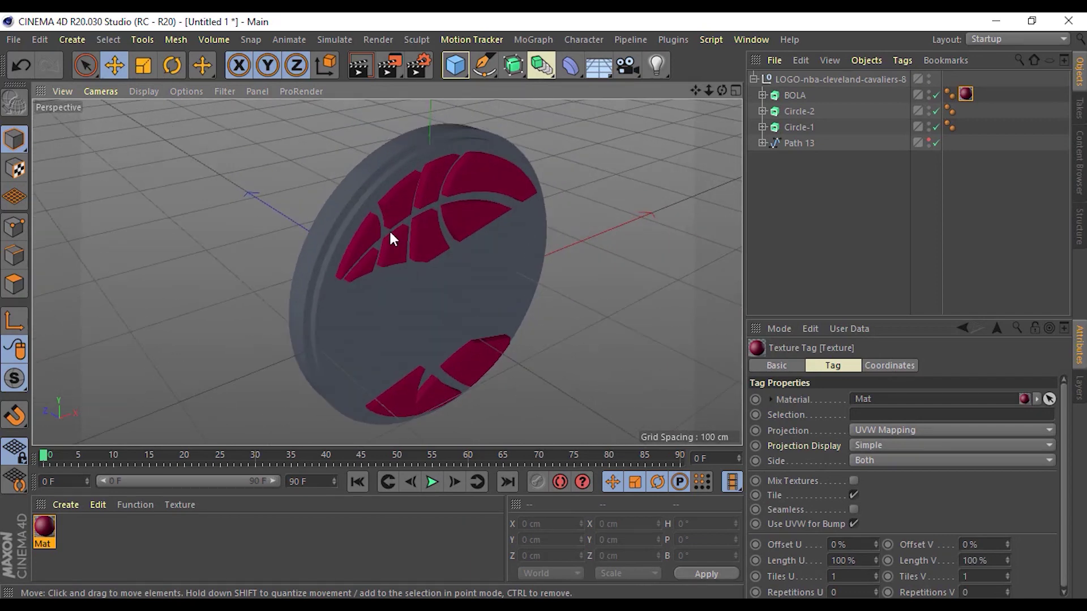
{"action": "left_click", "coordinate": [361, 285]}
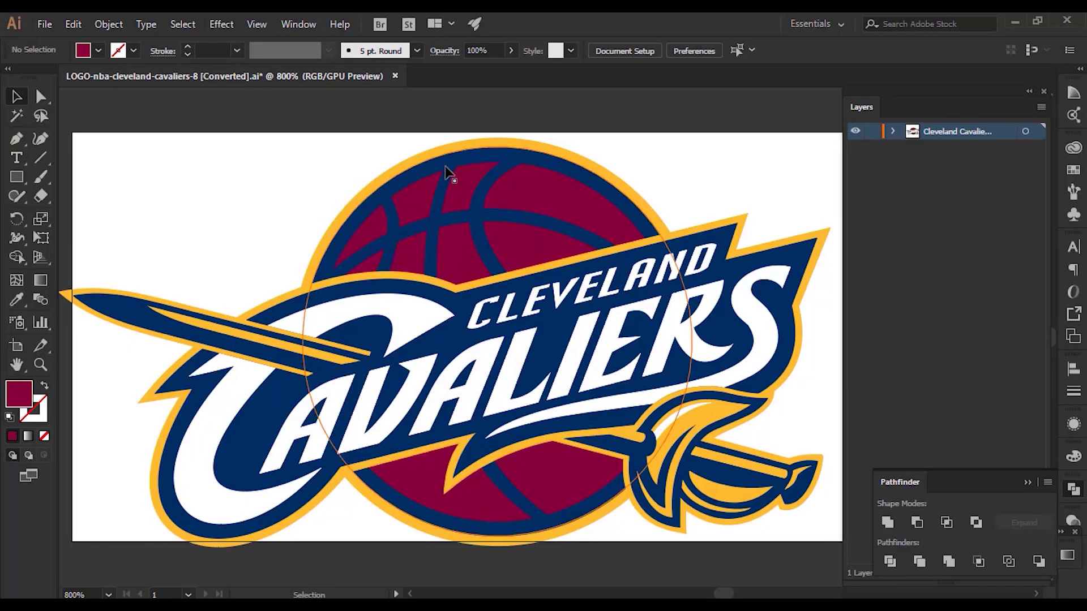
Read the navy ball's fill colour in Illustrator: R 0, G 45, B 98 (#002d62).
{"action": "left_click", "coordinate": [449, 171]}
{"action": "double_click", "coordinate": [22, 404]}
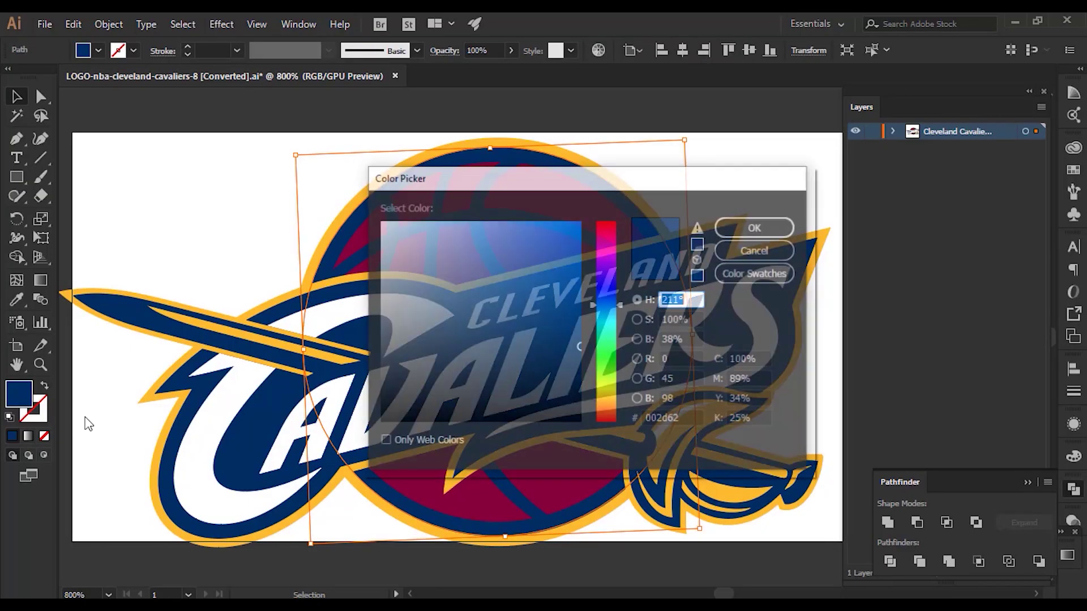
{"action": "left_click", "coordinate": [687, 360]}
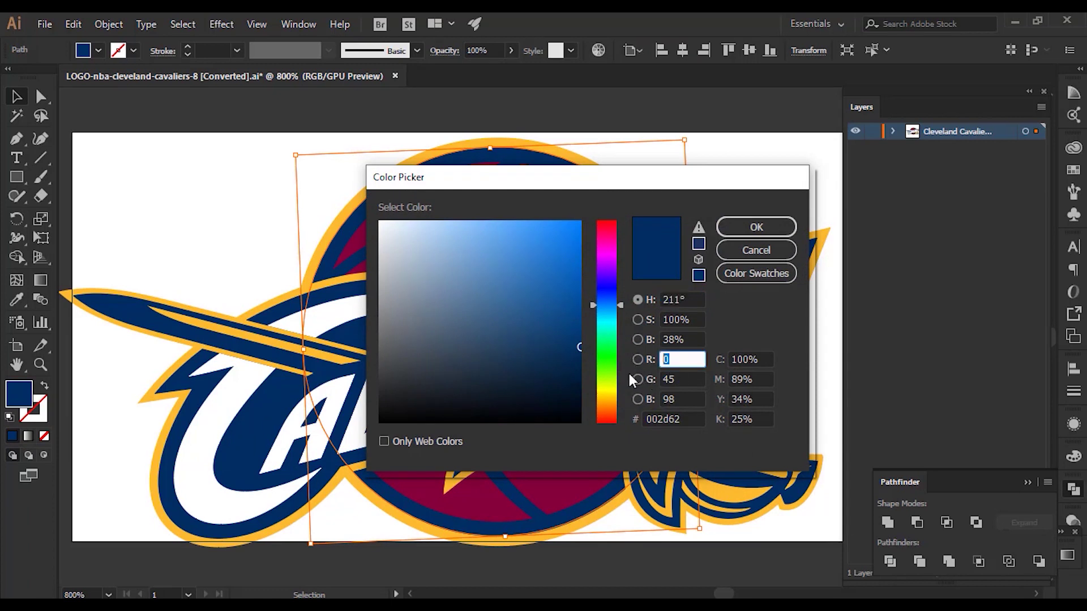
{"action": "left_click", "coordinate": [691, 379]}
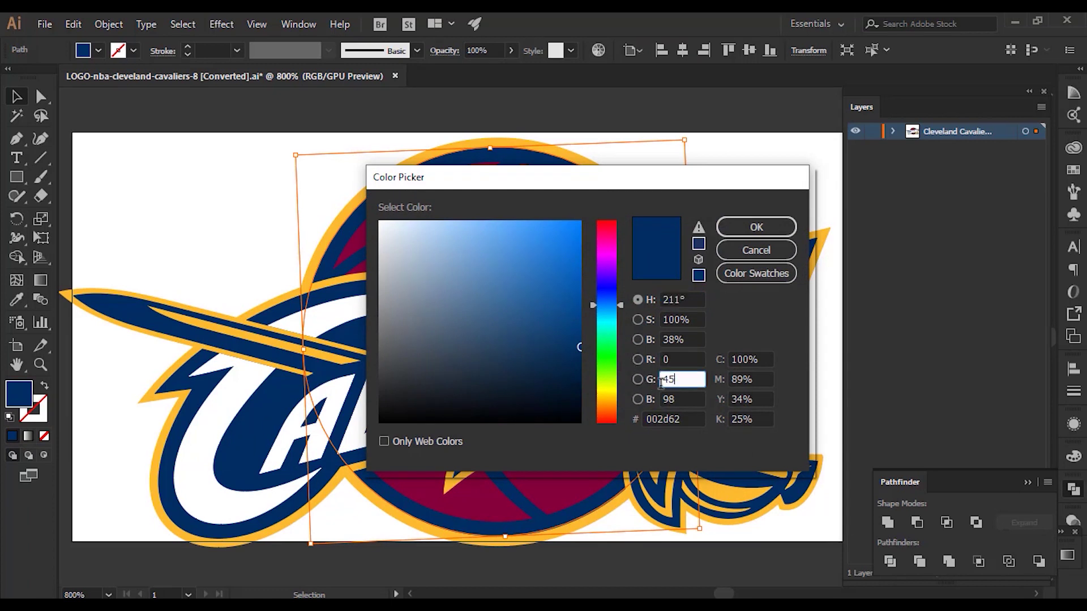
{"action": "left_click", "coordinate": [691, 400]}
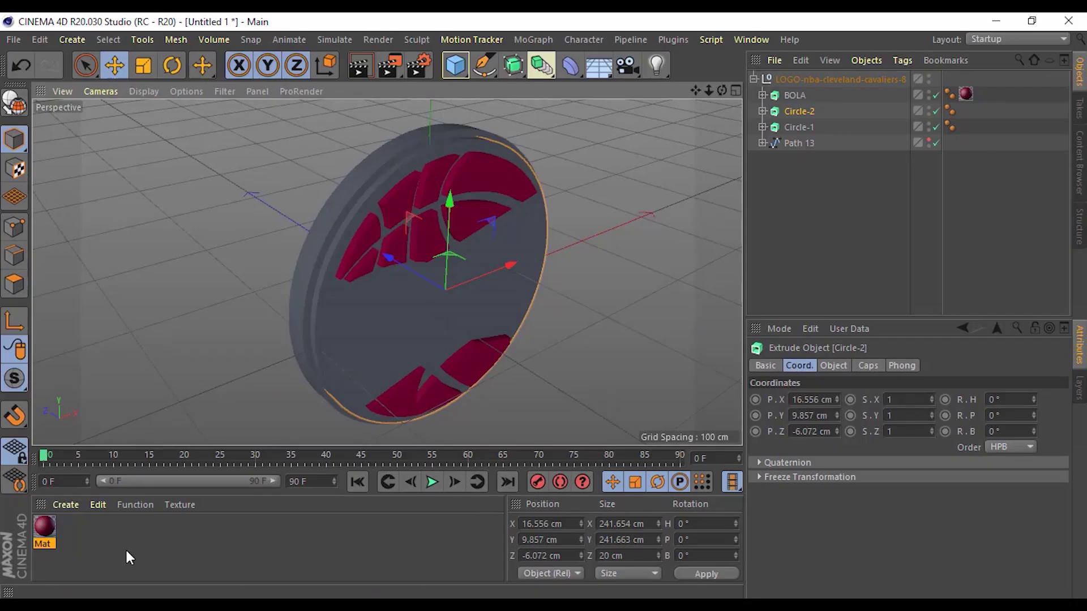
Create a new material Mat.1 and set its colour to RGB 9, 45, 98.
{"action": "left_click", "coordinate": [65, 504]}
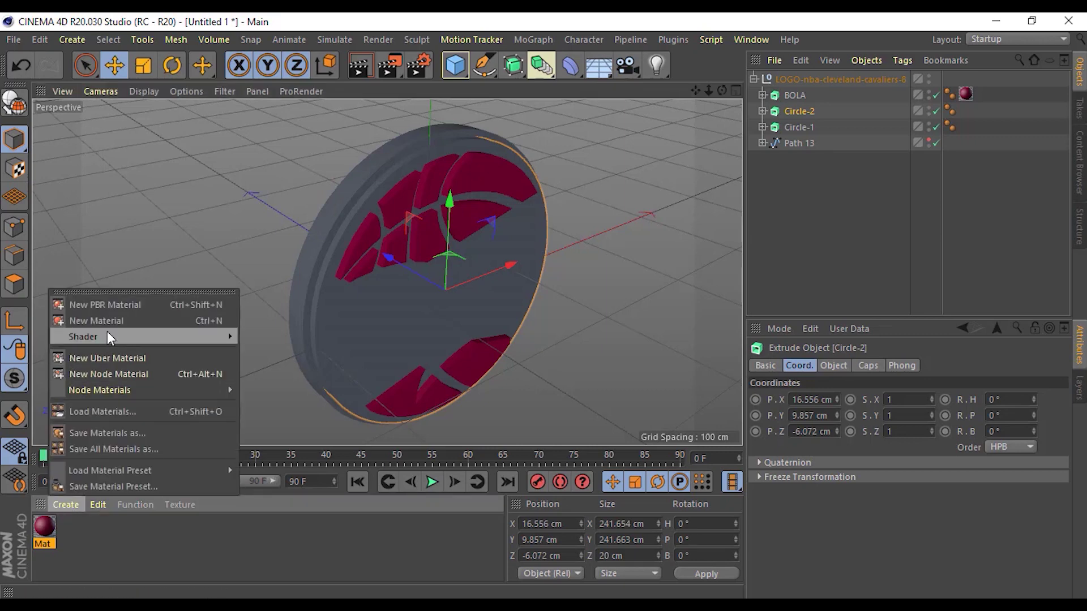
{"action": "left_click", "coordinate": [101, 519]}
{"action": "double_click", "coordinate": [99, 535]}
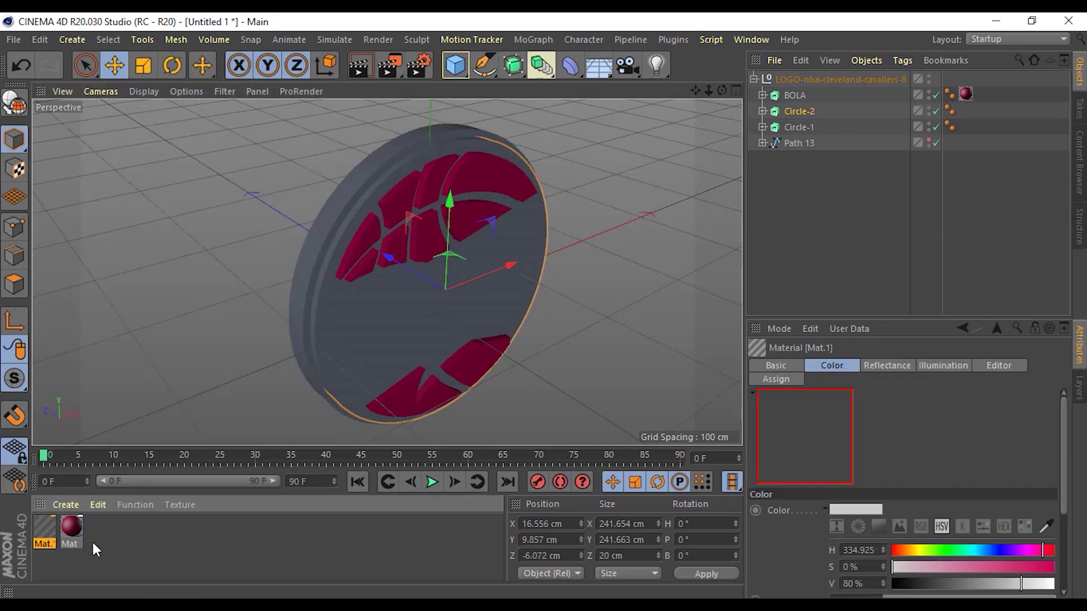
{"action": "double_click", "coordinate": [42, 524]}
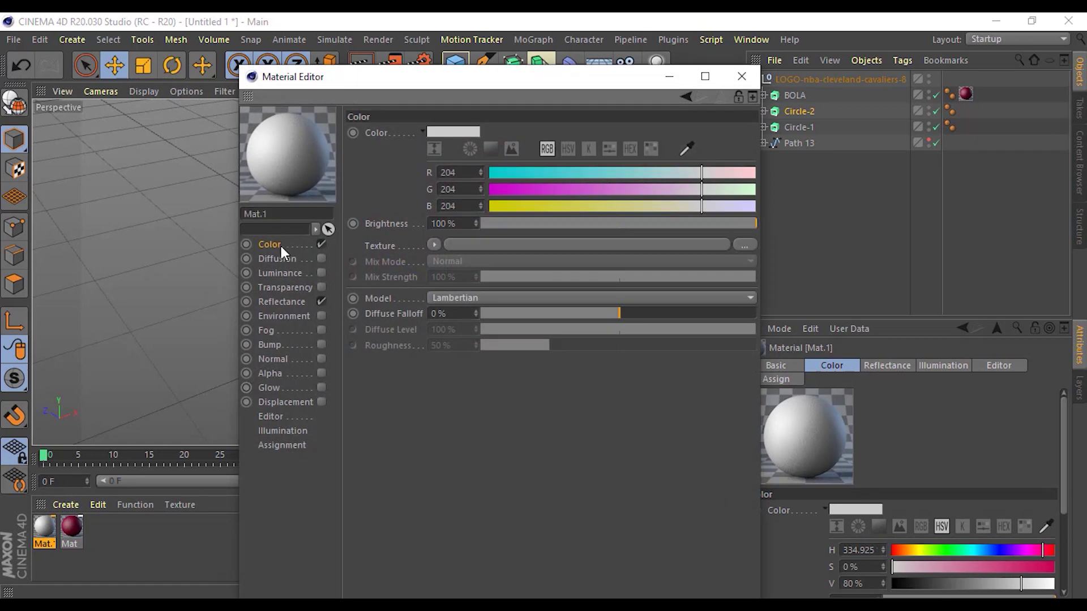
{"action": "left_click", "coordinate": [546, 150]}
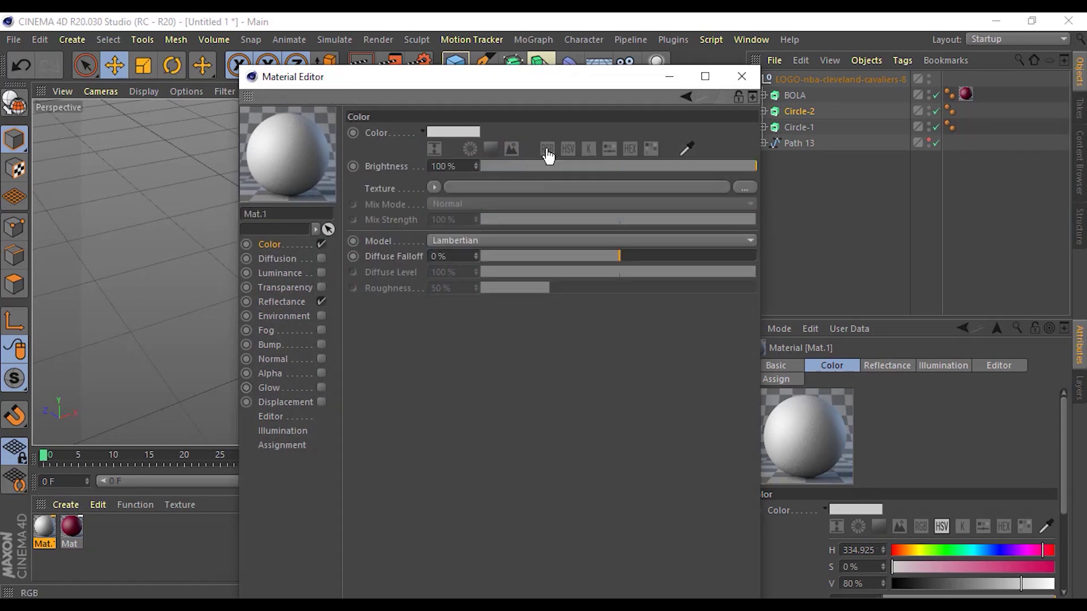
{"action": "left_click", "coordinate": [547, 150]}
{"action": "left_click_drag", "start_coordinate": [461, 173], "coordinate": [435, 177]}
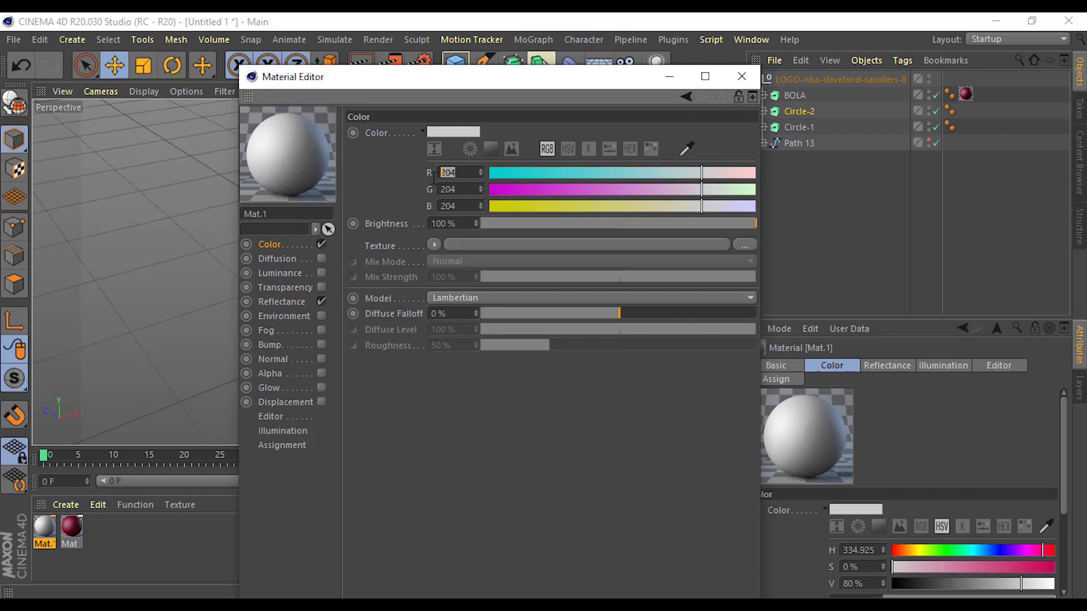
{"action": "type", "text": "9"}
{"action": "key", "text": "Tab"}
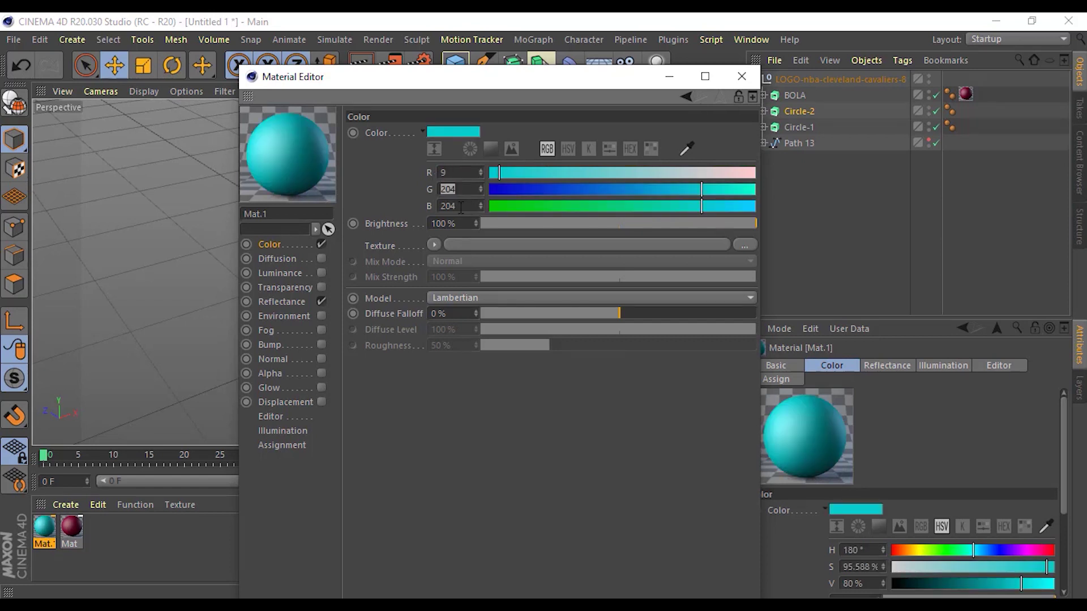
{"action": "type", "text": "45"}
{"action": "key", "text": "Tab"}
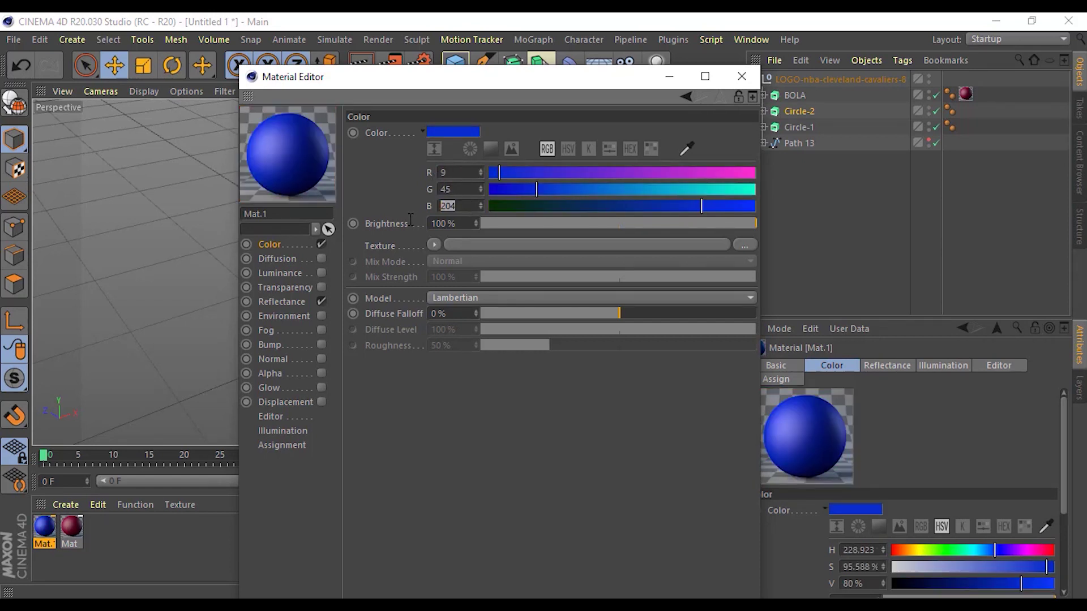
{"action": "type", "text": "98"}
{"action": "key", "text": "Return"}
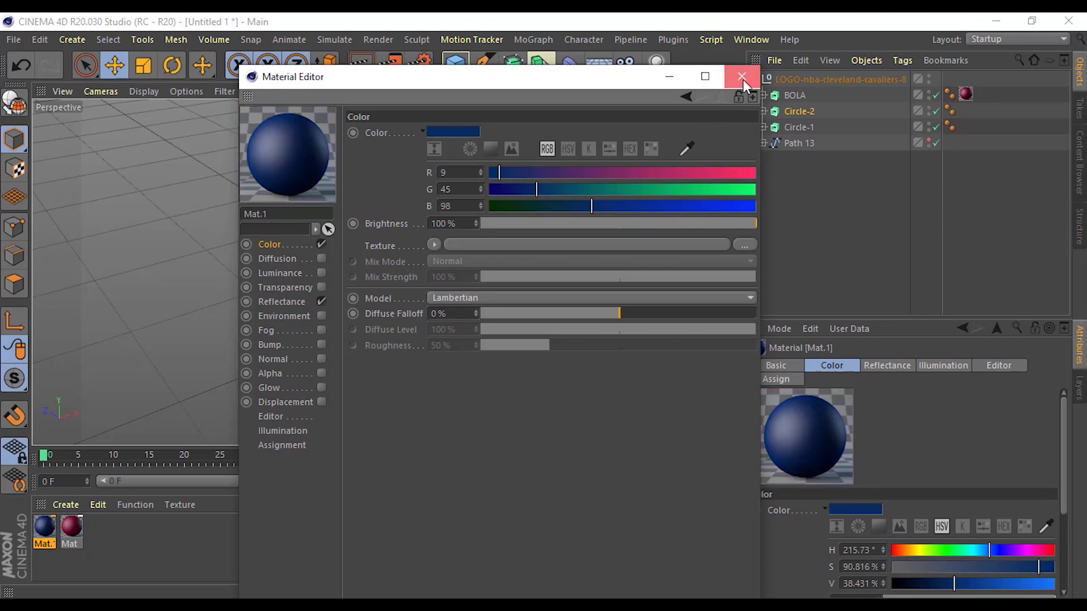
Apply the navy Mat.1 to Circle-2 and orbit to view the blue disc.
{"action": "left_click", "coordinate": [742, 76]}
{"action": "left_click_drag", "start_coordinate": [45, 529], "coordinate": [797, 108]}
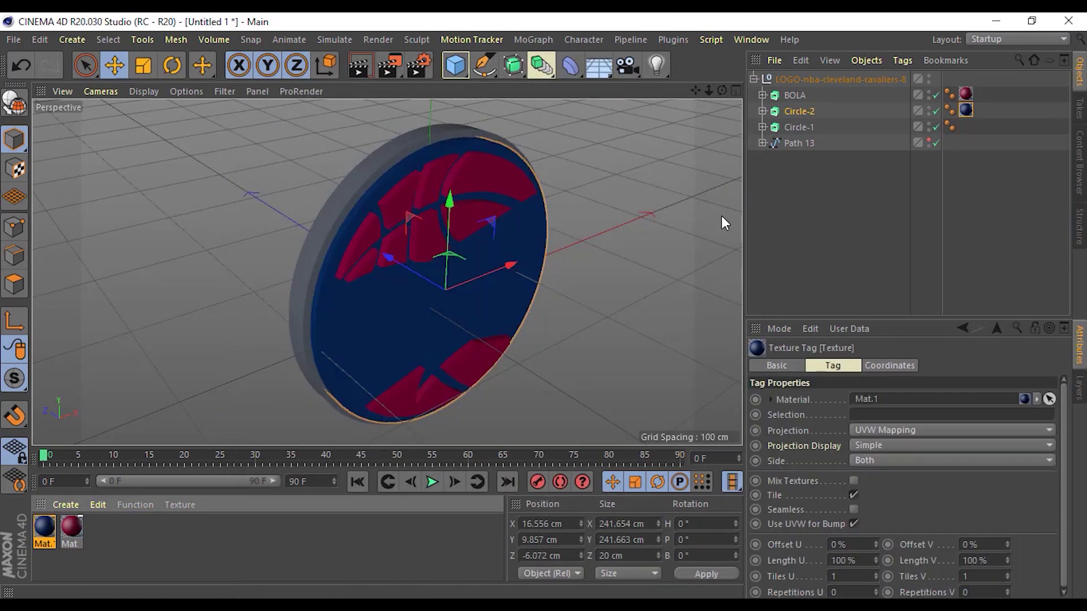
{"action": "left_click", "coordinate": [604, 266]}
{"action": "left_click_drag", "start_coordinate": [603, 267], "coordinate": [580, 246], "text": "alt"}
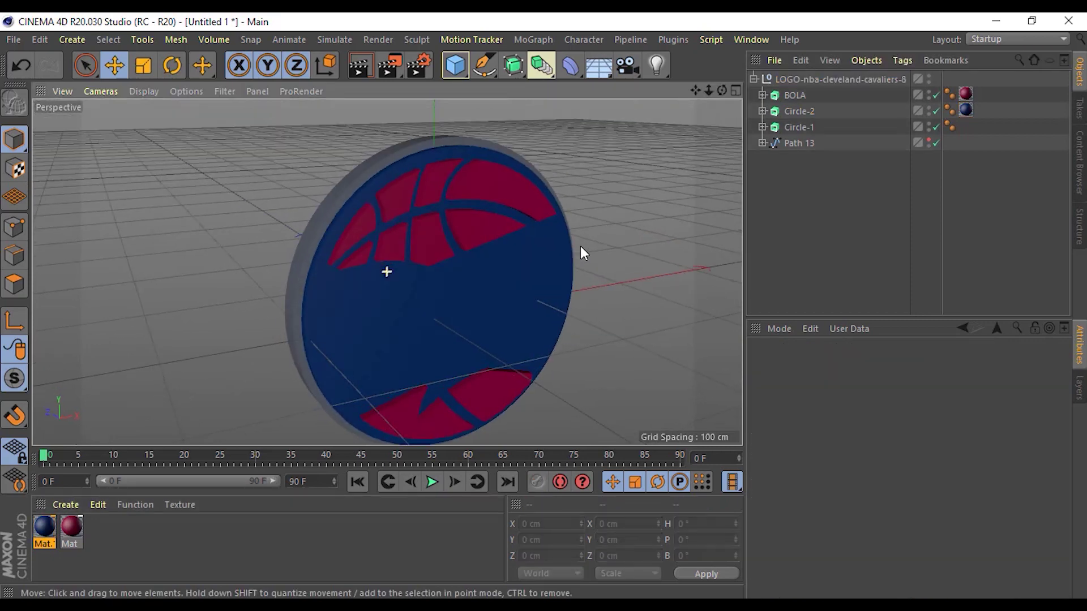
Create a second material Mat.2, select Circle-1 and open Mat.2's settings beside the viewport.
{"action": "double_click", "coordinate": [189, 558]}
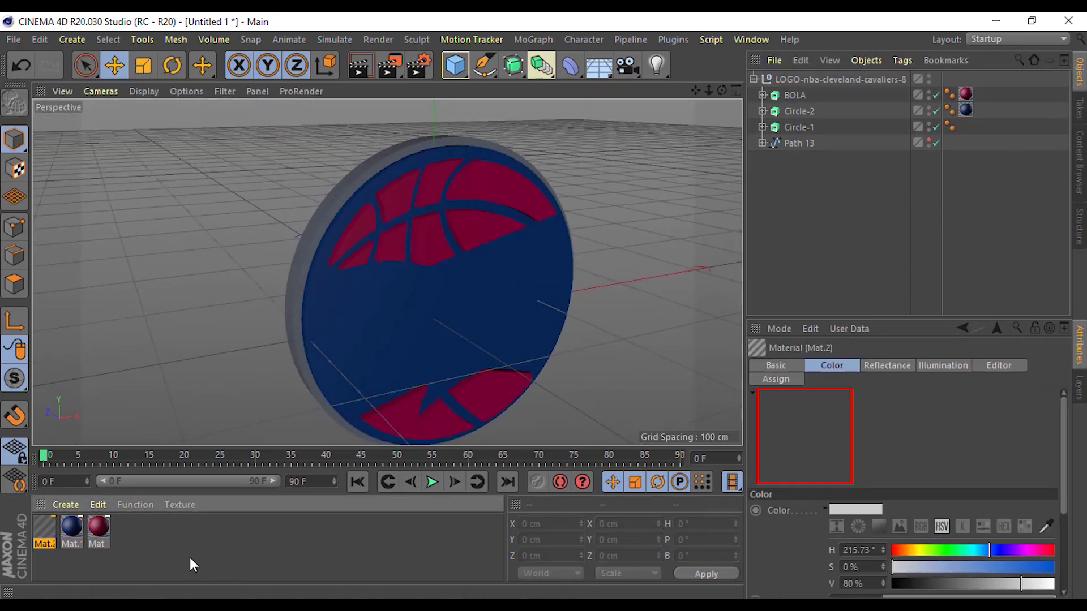
{"action": "left_click", "coordinate": [798, 127]}
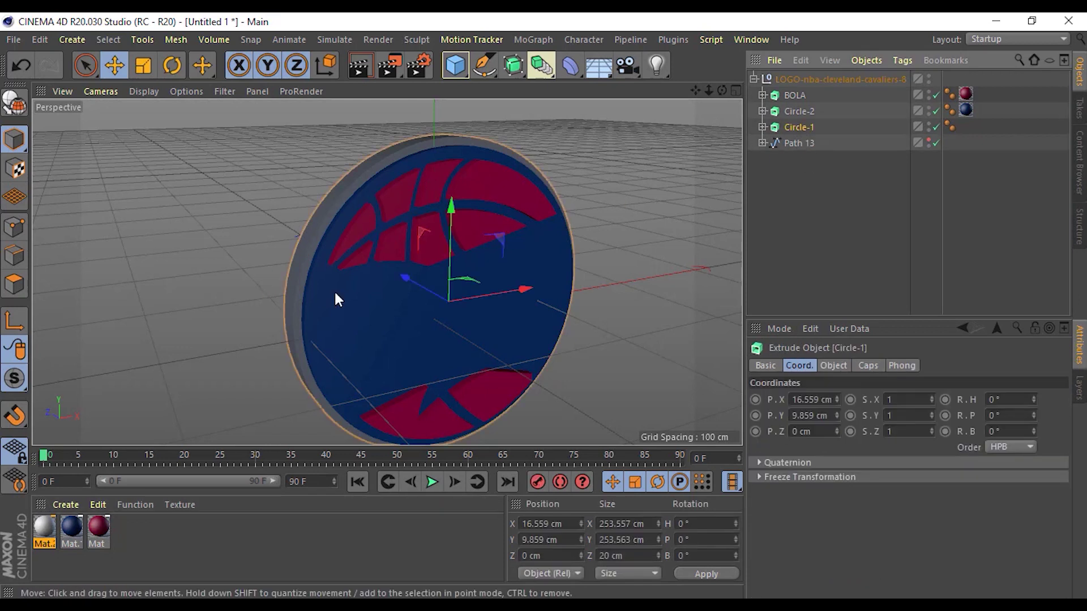
{"action": "double_click", "coordinate": [42, 528]}
{"action": "mouse_move", "coordinate": [583, 93]}
{"action": "left_mouse_down"}
{"action": "mouse_move", "coordinate": [458, 91]}
{"action": "mouse_move", "coordinate": [895, 220]}
{"action": "mouse_move", "coordinate": [833, 96]}
{"action": "left_mouse_up"}
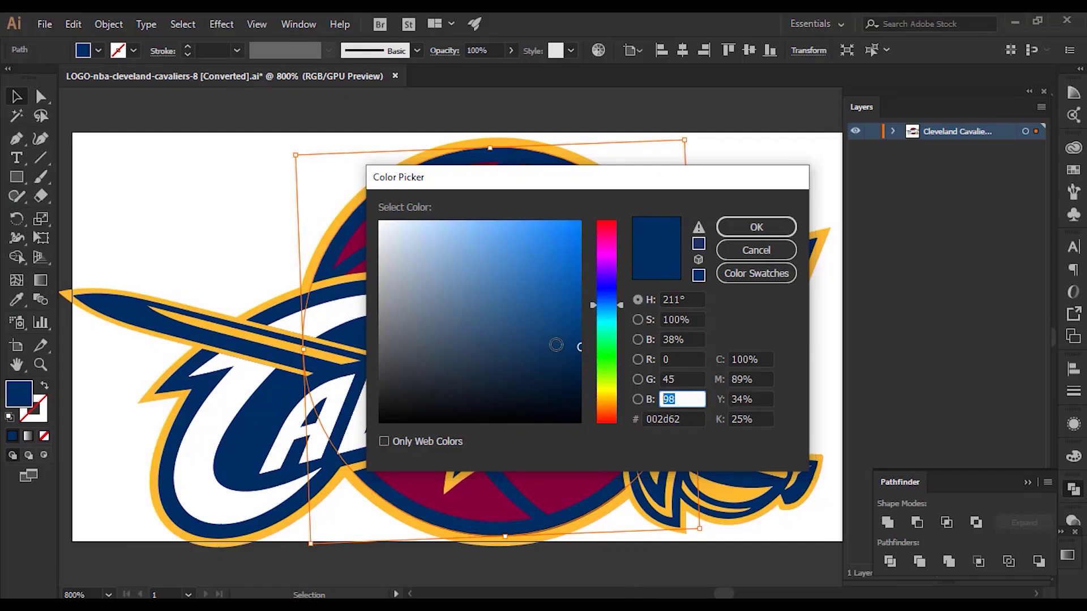
Read the gold outline colour in Illustrator: R 253, G 187, B 48 (#fdbb30).
{"action": "left_click", "coordinate": [756, 227]}
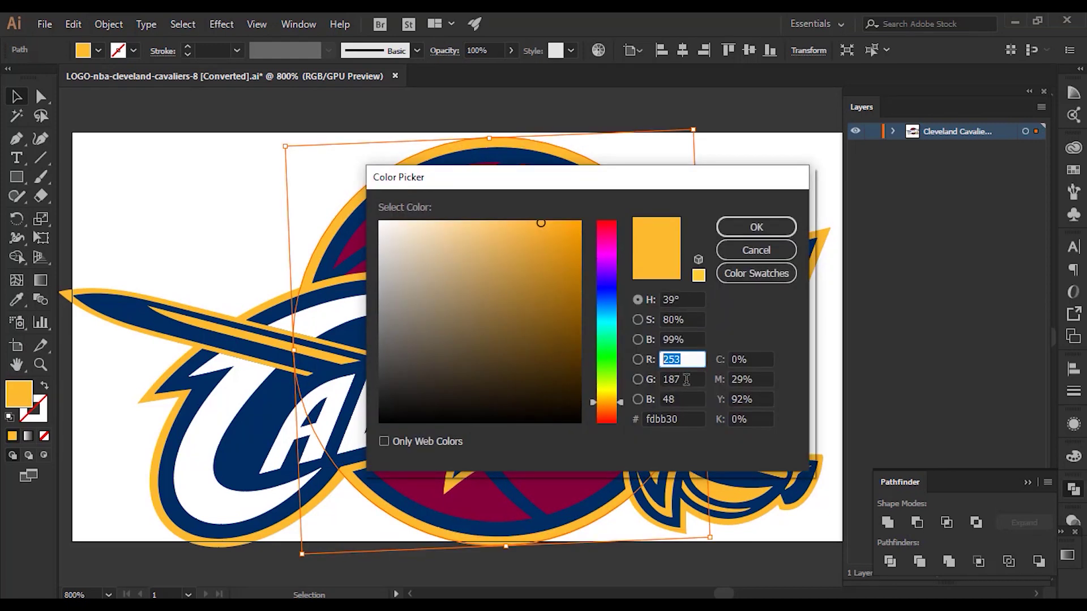
{"action": "key", "text": "Tab"}
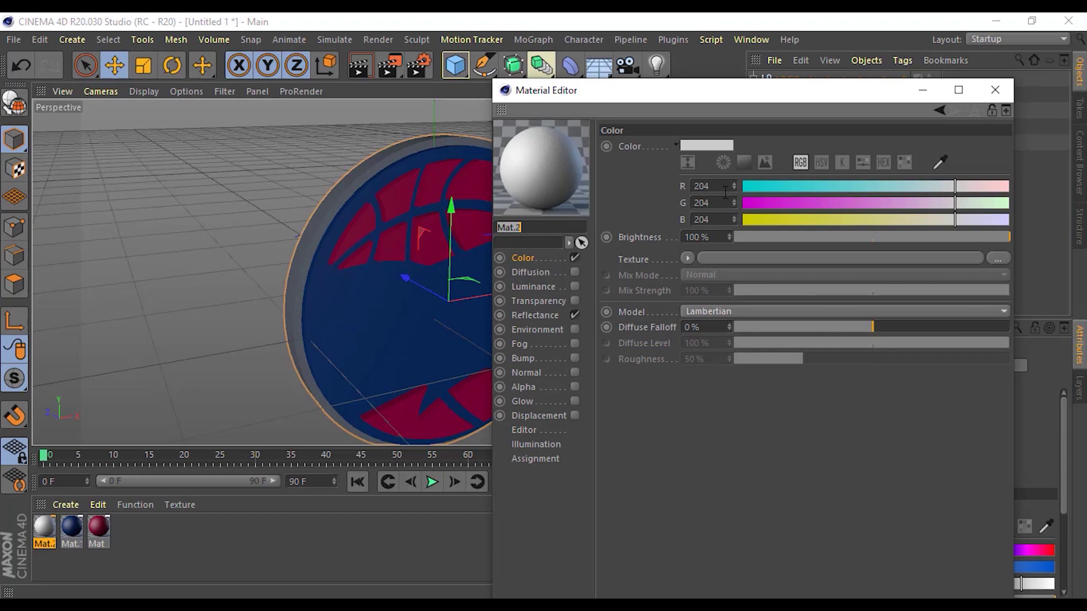
Set Mat.2's colour to gold, RGB 253, 187, 48.
{"action": "key", "text": "Tab"}
{"action": "type", "text": "253"}
{"action": "key", "text": "Tab"}
{"action": "type", "text": "1"}
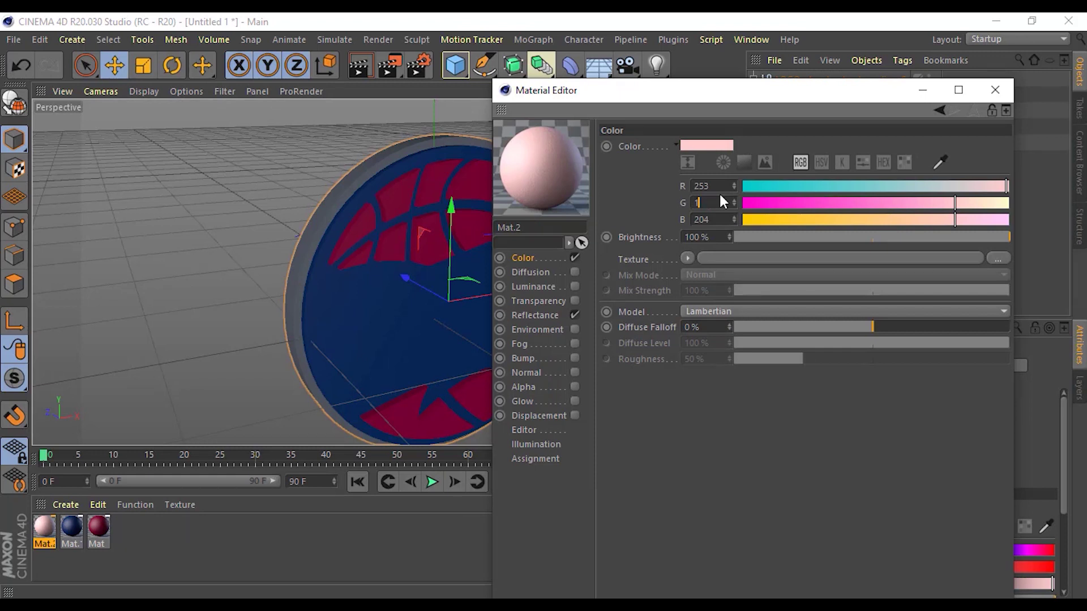
{"action": "type", "text": "87"}
{"action": "key", "text": "Tab"}
{"action": "key", "text": "BackSpace"}
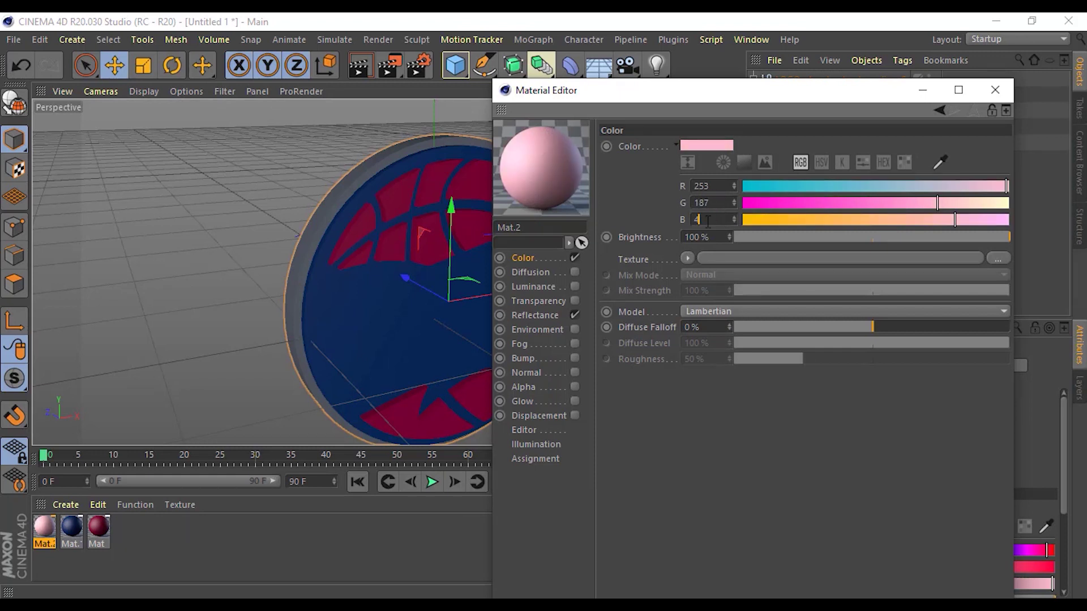
{"action": "type", "text": "8"}
{"action": "key", "text": "Tab"}
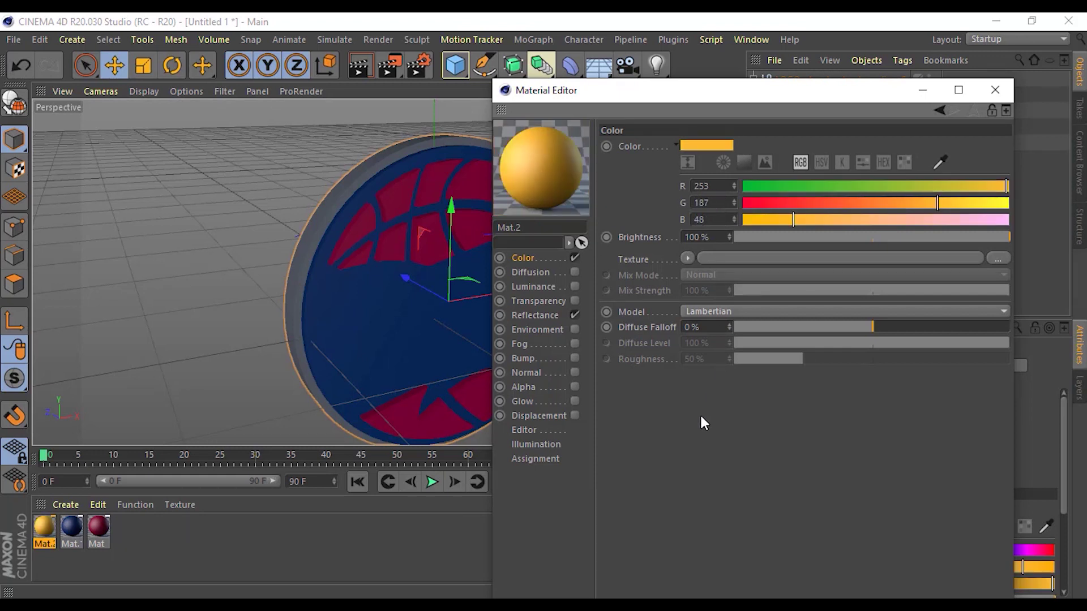
Apply the gold Mat.2 to Circle-1 and orbit the logo to a side view.
{"action": "left_click", "coordinate": [995, 90]}
{"action": "mouse_move", "coordinate": [52, 519]}
{"action": "left_mouse_down"}
{"action": "mouse_move", "coordinate": [807, 139]}
{"action": "mouse_move", "coordinate": [801, 127]}
{"action": "left_mouse_up"}
{"action": "left_click", "coordinate": [617, 209]}
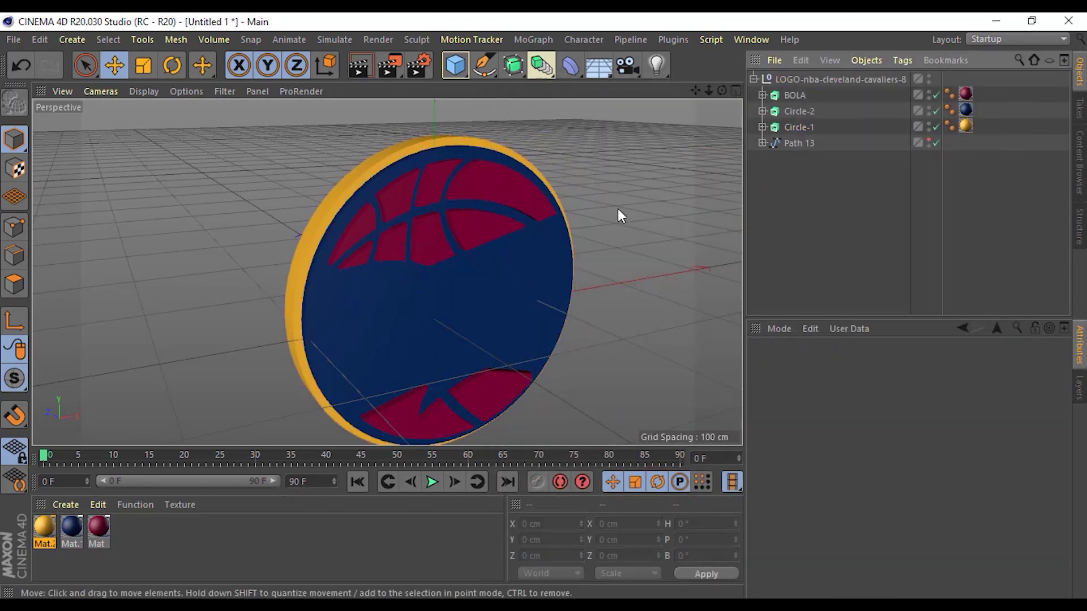
{"action": "mouse_move", "coordinate": [617, 208]}
{"action": "left_mouse_down", "text": "alt"}
{"action": "mouse_move", "coordinate": [537, 152]}
{"action": "mouse_move", "coordinate": [441, 185]}
{"action": "mouse_move", "coordinate": [406, 247]}
{"action": "mouse_move", "coordinate": [447, 256]}
{"action": "mouse_move", "coordinate": [587, 164]}
{"action": "mouse_move", "coordinate": [656, 192]}
{"action": "mouse_move", "coordinate": [389, 243]}
{"action": "mouse_move", "coordinate": [425, 199]}
{"action": "mouse_move", "coordinate": [459, 272]}
{"action": "mouse_move", "coordinate": [403, 205]}
{"action": "mouse_move", "coordinate": [377, 225]}
{"action": "mouse_move", "coordinate": [392, 250]}
{"action": "mouse_move", "coordinate": [380, 234]}
{"action": "left_mouse_up", "text": "alt"}
Zoom and orbit around the gold, navy and maroon layers, then select Circle-1's extrusion.
{"action": "scroll", "coordinate": [381, 226], "scroll_direction": "up", "scroll_amount": 2}
{"action": "scroll", "coordinate": [390, 256], "scroll_direction": "up", "scroll_amount": 2}
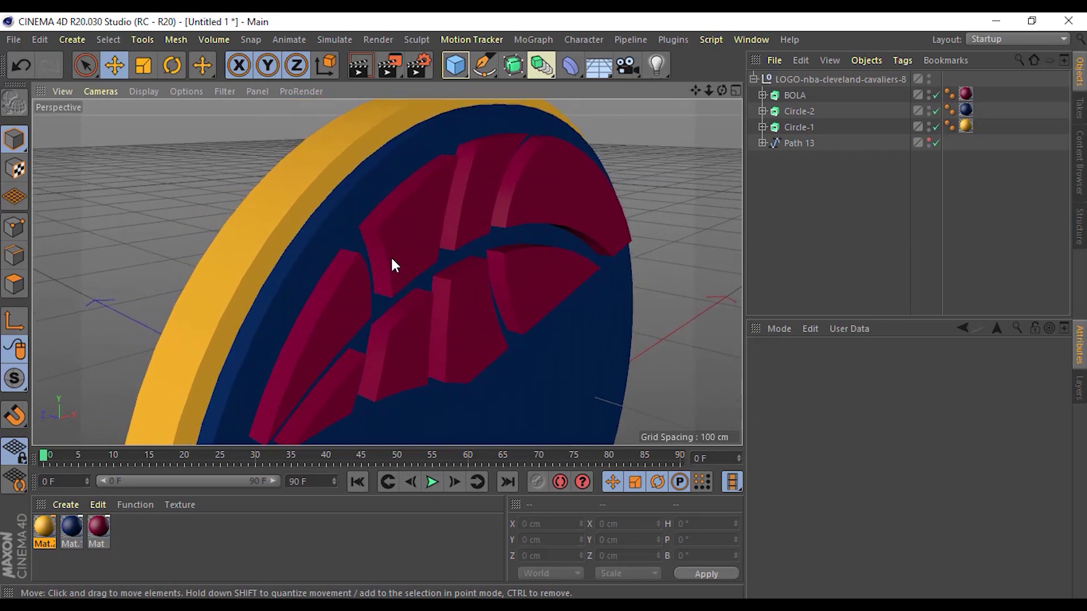
{"action": "scroll", "coordinate": [389, 258], "scroll_direction": "up", "scroll_amount": 2}
{"action": "scroll", "coordinate": [331, 229], "scroll_direction": "up", "scroll_amount": 2}
{"action": "scroll", "coordinate": [317, 226], "scroll_direction": "up", "scroll_amount": 2}
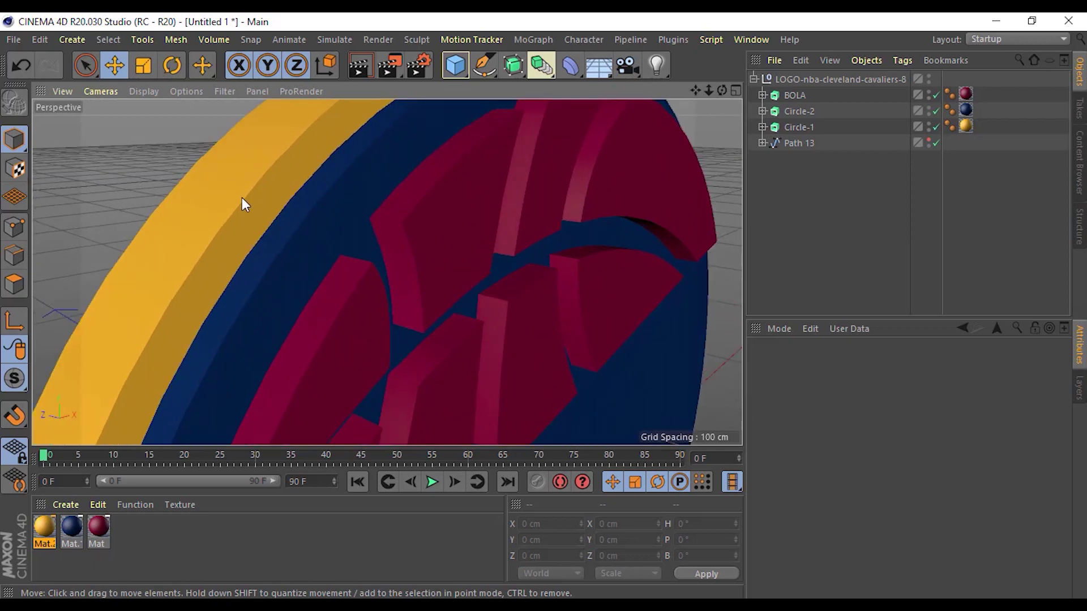
{"action": "scroll", "coordinate": [244, 201], "scroll_direction": "up", "scroll_amount": 3}
{"action": "scroll", "coordinate": [235, 218], "scroll_direction": "up", "scroll_amount": 2}
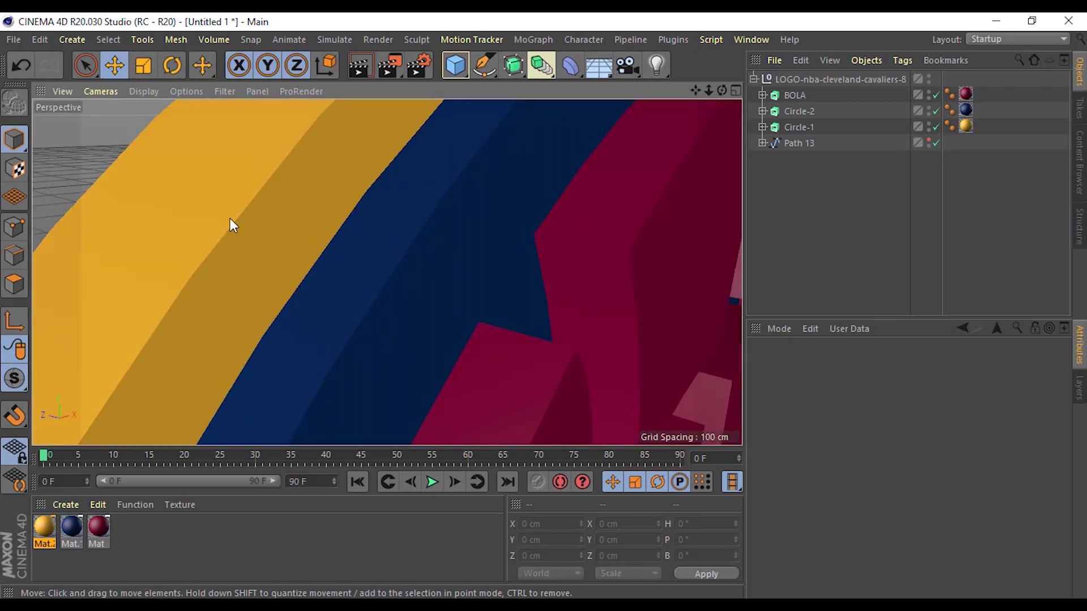
{"action": "scroll", "coordinate": [232, 222], "scroll_direction": "down", "scroll_amount": 3}
{"action": "scroll", "coordinate": [255, 226], "scroll_direction": "down", "scroll_amount": 3}
{"action": "scroll", "coordinate": [265, 215], "scroll_direction": "down", "scroll_amount": 1}
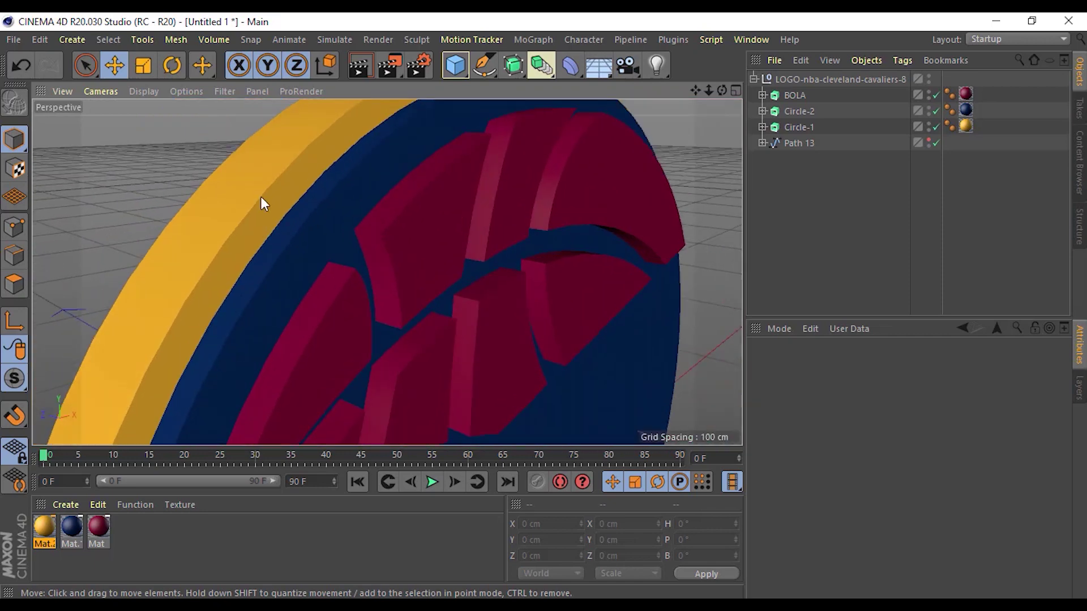
{"action": "mouse_move", "coordinate": [261, 196]}
{"action": "left_mouse_down", "text": "alt"}
{"action": "mouse_move", "coordinate": [196, 176]}
{"action": "mouse_move", "coordinate": [202, 134]}
{"action": "mouse_move", "coordinate": [359, 145]}
{"action": "mouse_move", "coordinate": [335, 119]}
{"action": "left_mouse_up", "text": "alt"}
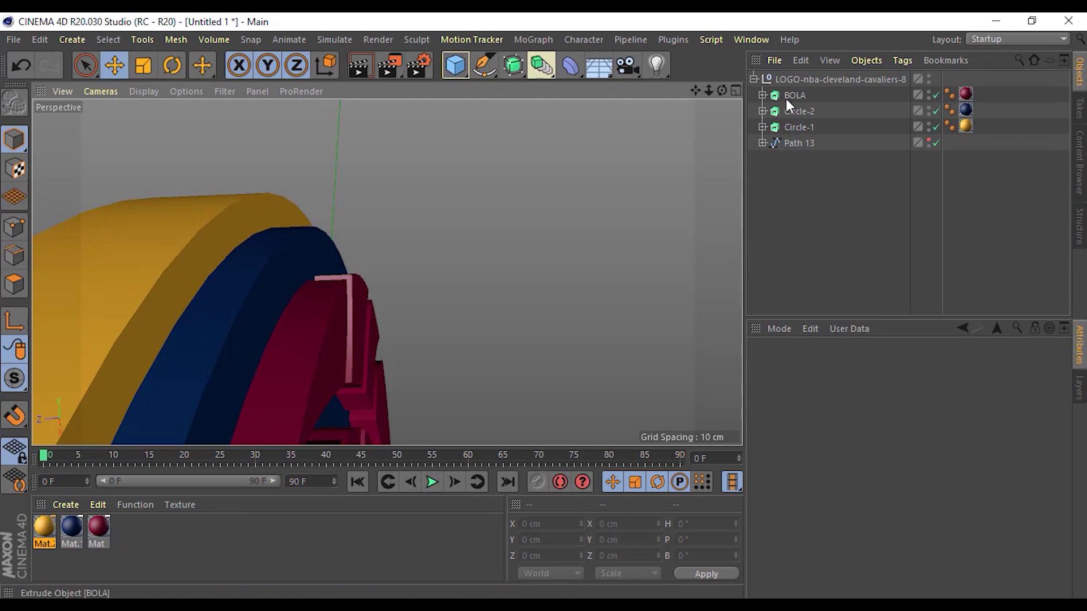
{"action": "left_click", "coordinate": [806, 127]}
{"action": "mouse_move", "coordinate": [678, 181]}
{"action": "left_mouse_down", "text": "alt"}
{"action": "mouse_move", "coordinate": [517, 181]}
{"action": "mouse_move", "coordinate": [562, 204]}
{"action": "left_mouse_up", "text": "alt"}
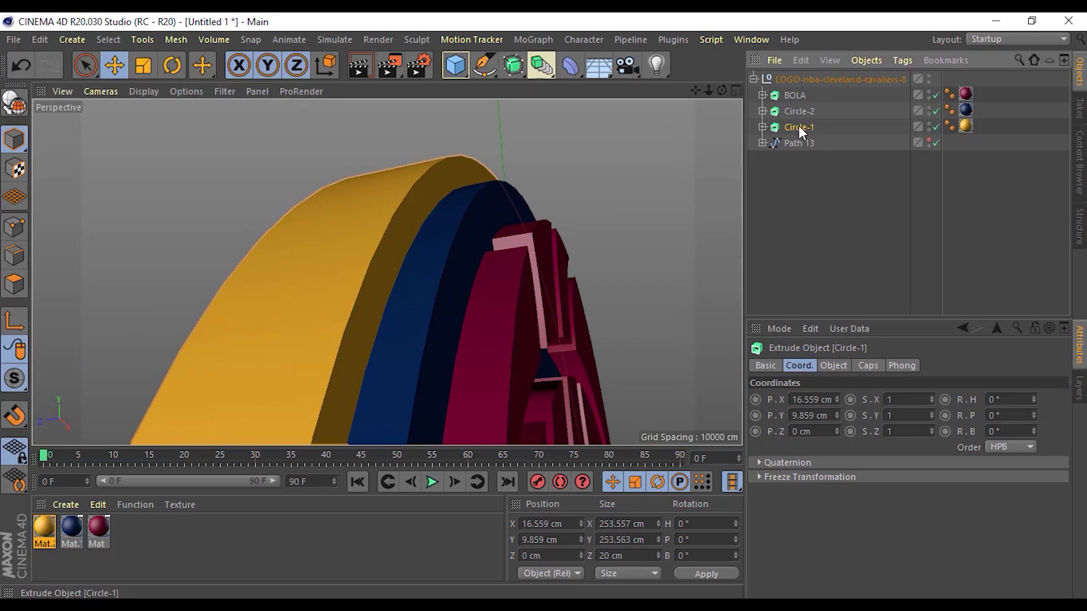
Give Circle-1's start a 1-step Fillet Cap with a 1 cm radius.
{"action": "left_click", "coordinate": [871, 365]}
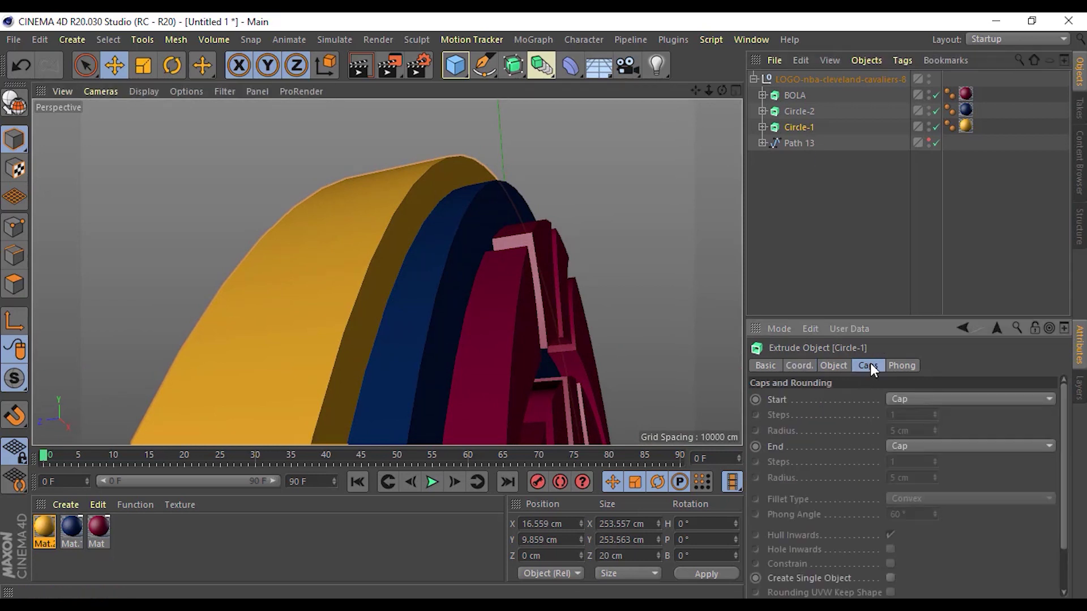
{"action": "left_click", "coordinate": [905, 399]}
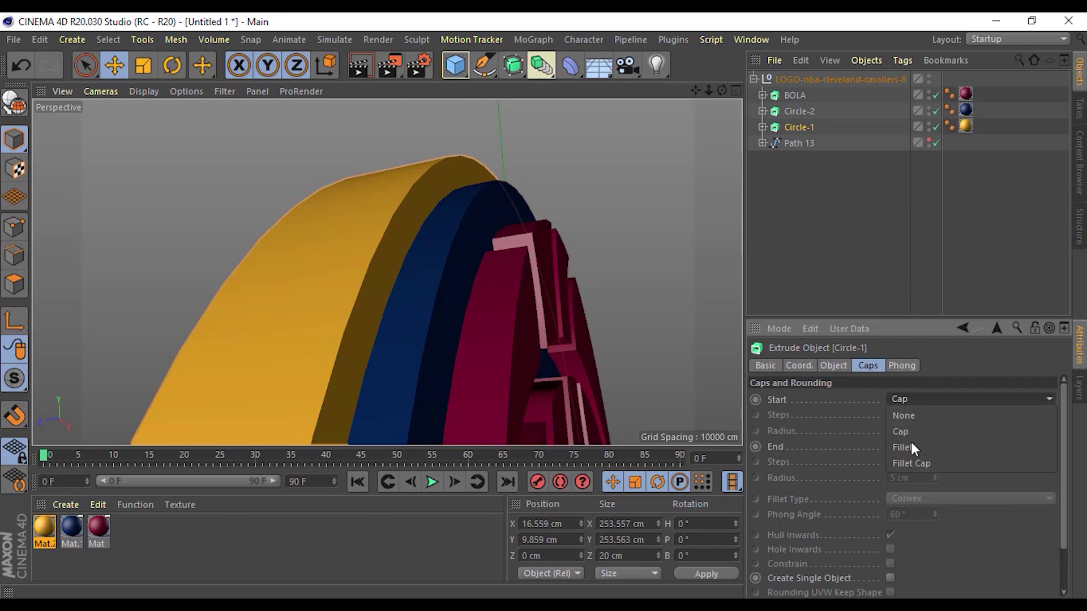
{"action": "left_click", "coordinate": [933, 463]}
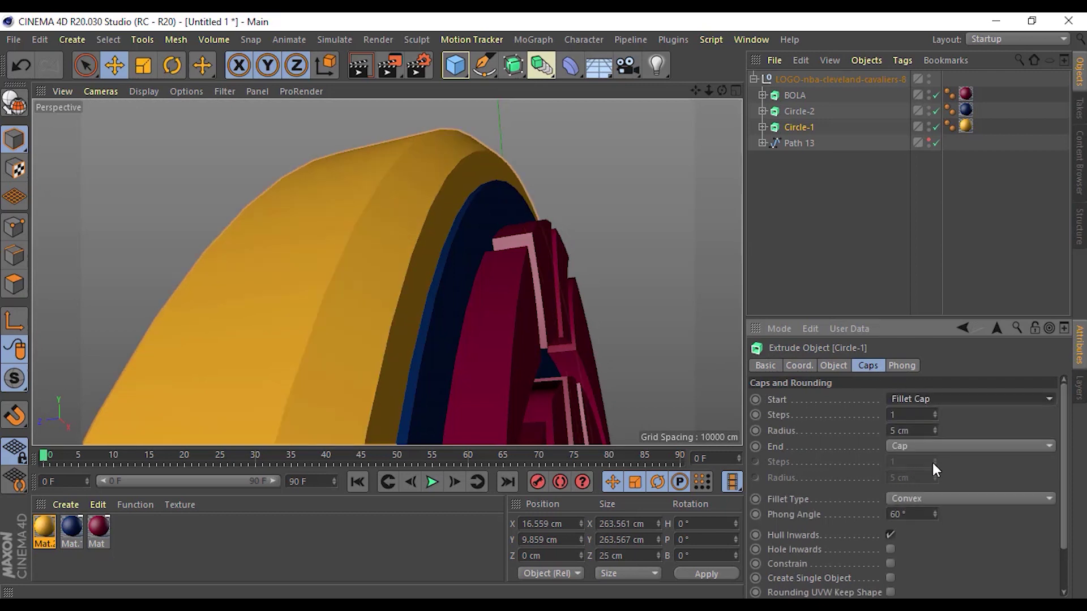
{"action": "double_click", "coordinate": [901, 419]}
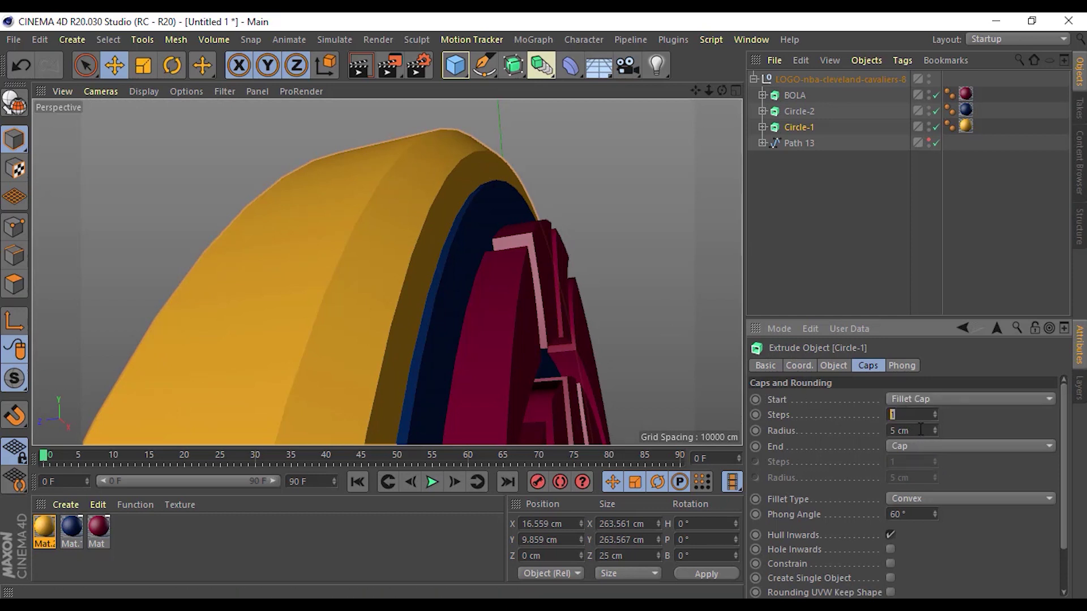
{"action": "left_click_drag", "start_coordinate": [921, 430], "coordinate": [882, 430]}
{"action": "left_click_drag", "start_coordinate": [913, 431], "coordinate": [878, 430]}
{"action": "type", "text": "2"}
{"action": "left_click", "coordinate": [909, 419]}
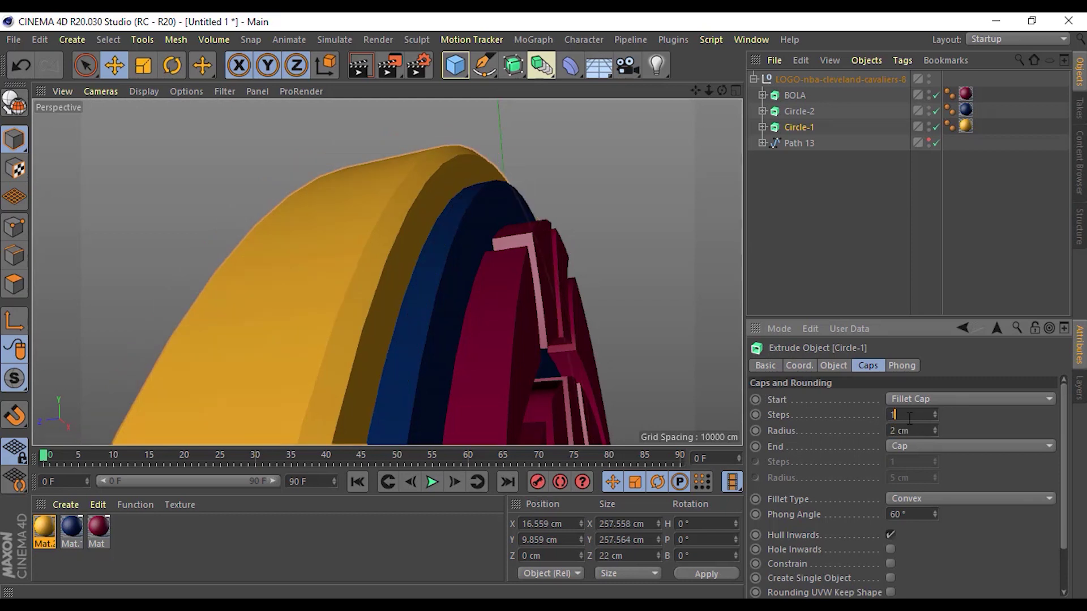
{"action": "left_click", "coordinate": [908, 431]}
{"action": "type", "text": "1"}
{"action": "left_click", "coordinate": [913, 417]}
{"action": "mouse_move", "coordinate": [560, 273]}
{"action": "left_mouse_down", "text": "alt"}
{"action": "mouse_move", "coordinate": [471, 269]}
{"action": "mouse_move", "coordinate": [393, 283]}
{"action": "mouse_move", "coordinate": [399, 309]}
{"action": "mouse_move", "coordinate": [465, 321]}
{"action": "mouse_move", "coordinate": [367, 305]}
{"action": "mouse_move", "coordinate": [538, 251]}
{"action": "mouse_move", "coordinate": [492, 219]}
{"action": "mouse_move", "coordinate": [461, 270]}
{"action": "mouse_move", "coordinate": [451, 235]}
{"action": "mouse_move", "coordinate": [470, 311]}
{"action": "mouse_move", "coordinate": [500, 251]}
{"action": "mouse_move", "coordinate": [447, 263]}
{"action": "mouse_move", "coordinate": [426, 235]}
{"action": "mouse_move", "coordinate": [420, 271]}
{"action": "mouse_move", "coordinate": [447, 228]}
{"action": "mouse_move", "coordinate": [393, 233]}
{"action": "mouse_move", "coordinate": [374, 203]}
{"action": "left_mouse_up", "text": "alt"}
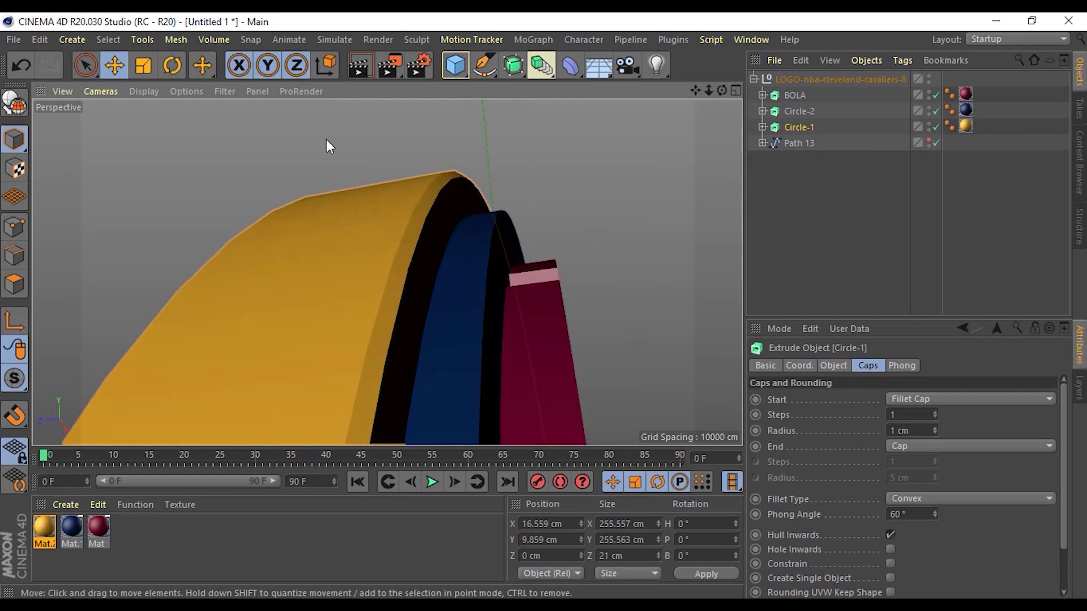
{"action": "left_click", "coordinate": [172, 91]}
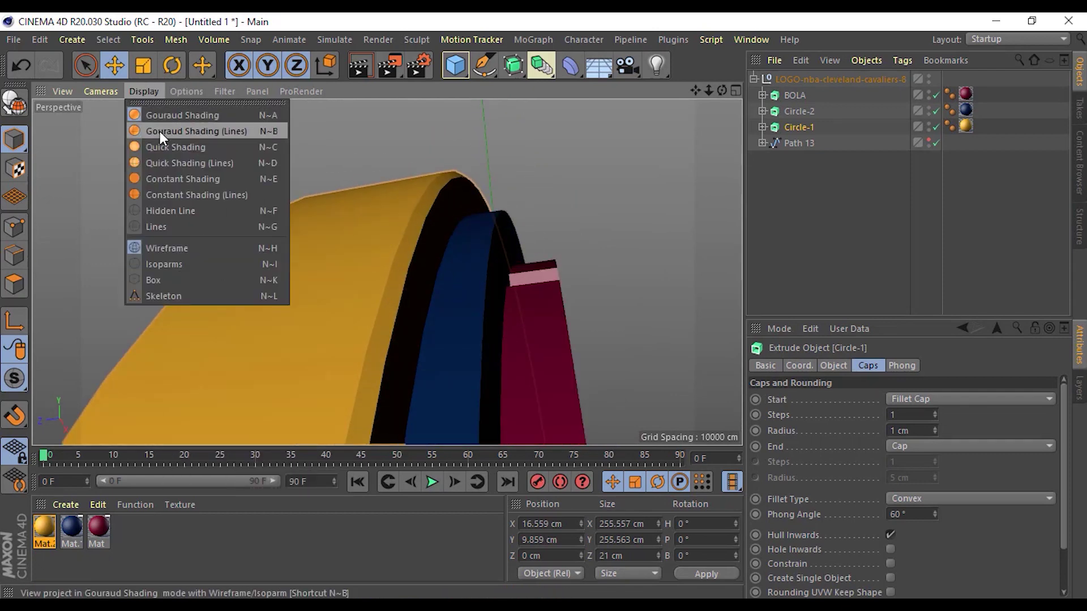
Switch the viewport to Gouraud Shading (Lines) to inspect the rim's polygon edges.
{"action": "left_click", "coordinate": [160, 131]}
{"action": "left_click_drag", "start_coordinate": [398, 223], "coordinate": [382, 212], "text": "alt"}
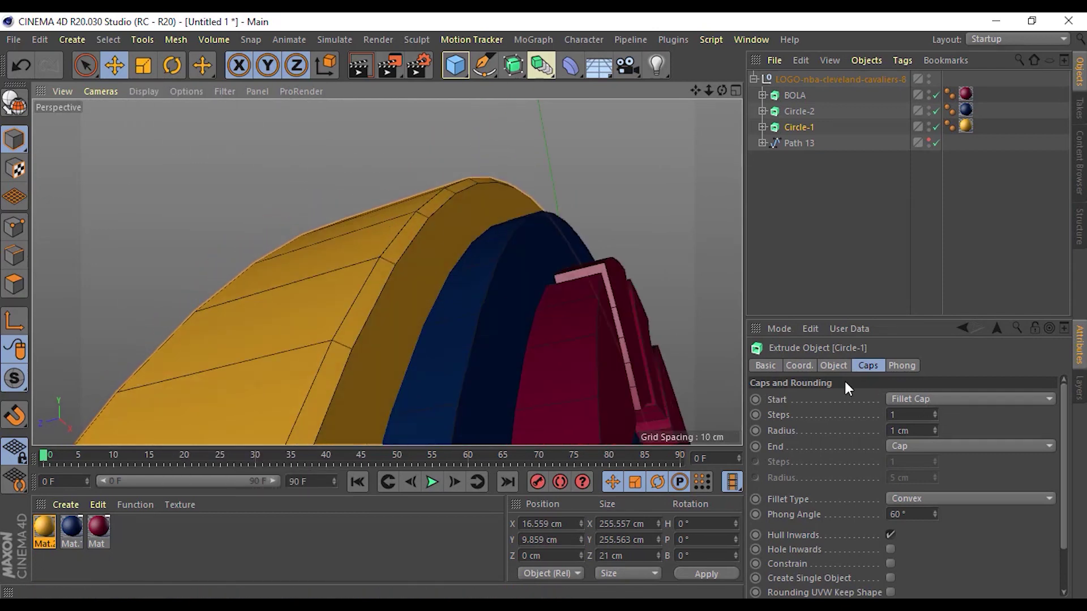
{"action": "left_click", "coordinate": [156, 91]}
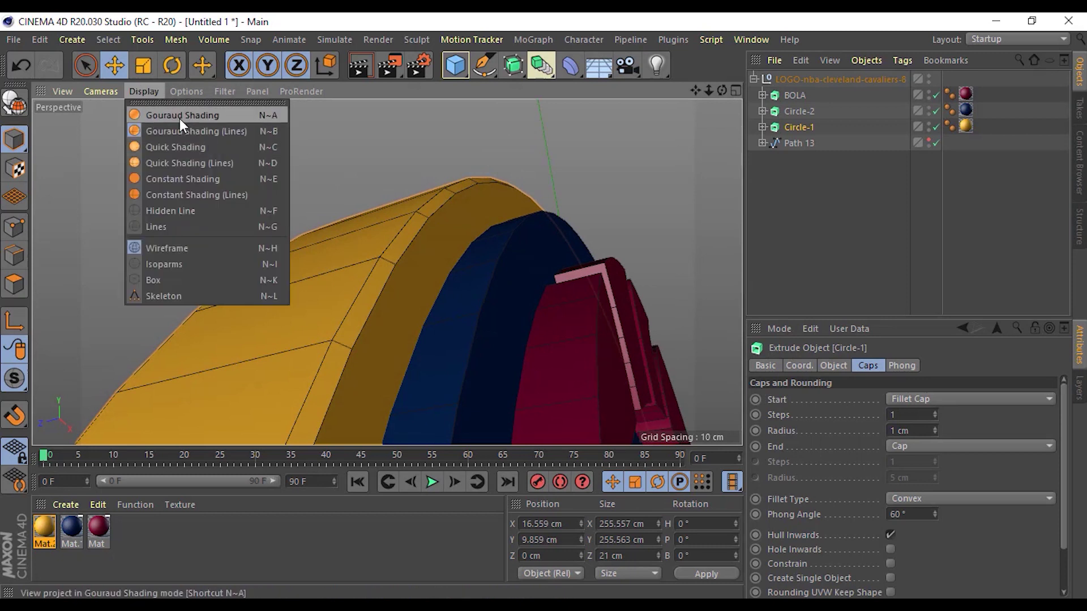
{"action": "left_click", "coordinate": [179, 117]}
{"action": "left_click", "coordinate": [157, 90]}
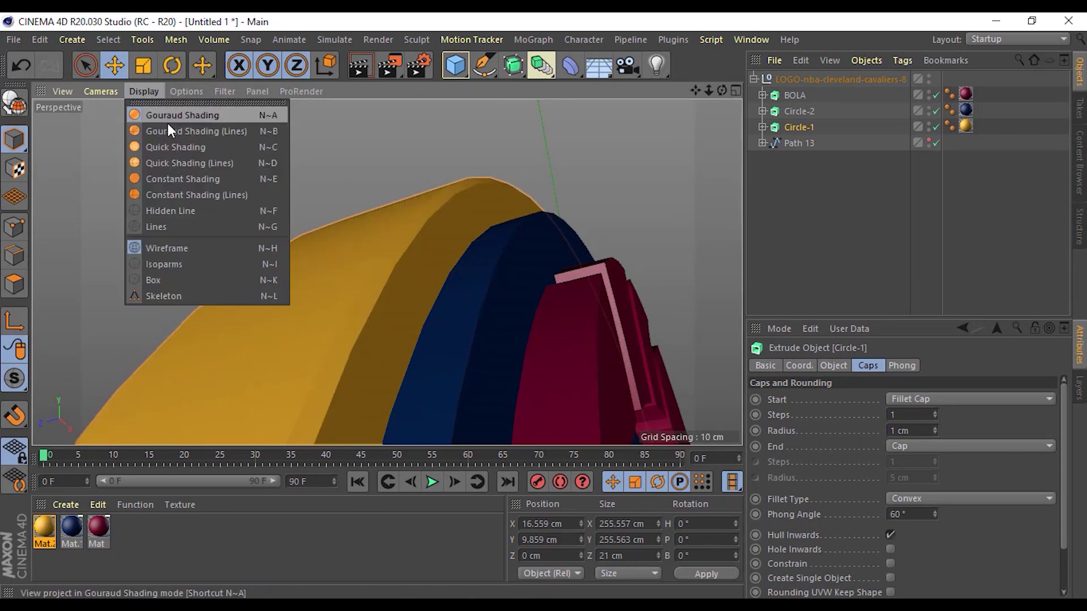
{"action": "left_click", "coordinate": [202, 136]}
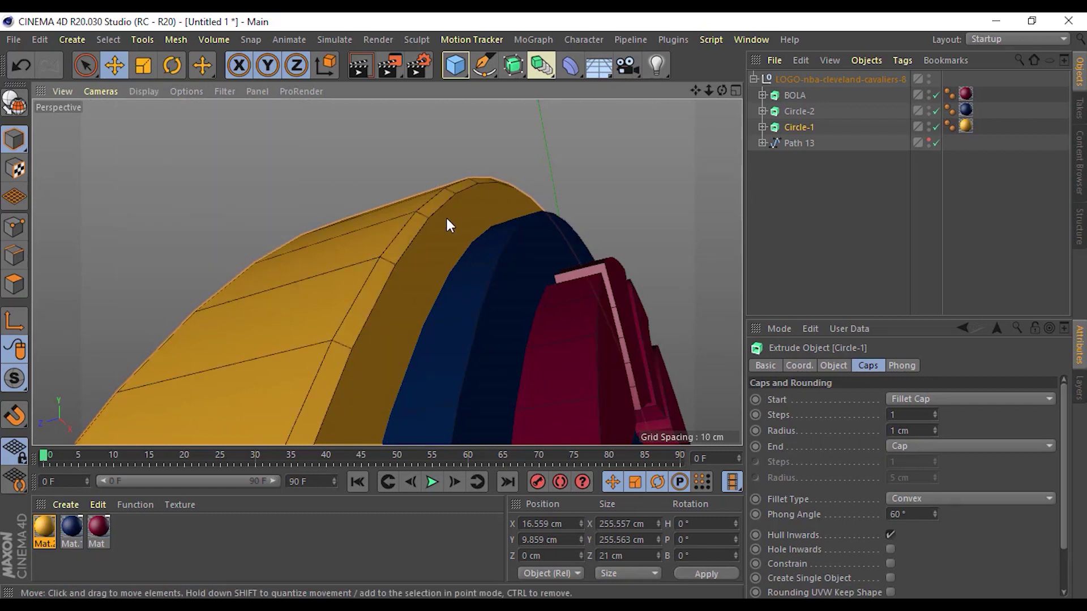
Raise Circle-1's start fillet to 2 steps and hide the edge lines.
{"action": "left_click", "coordinate": [905, 413]}
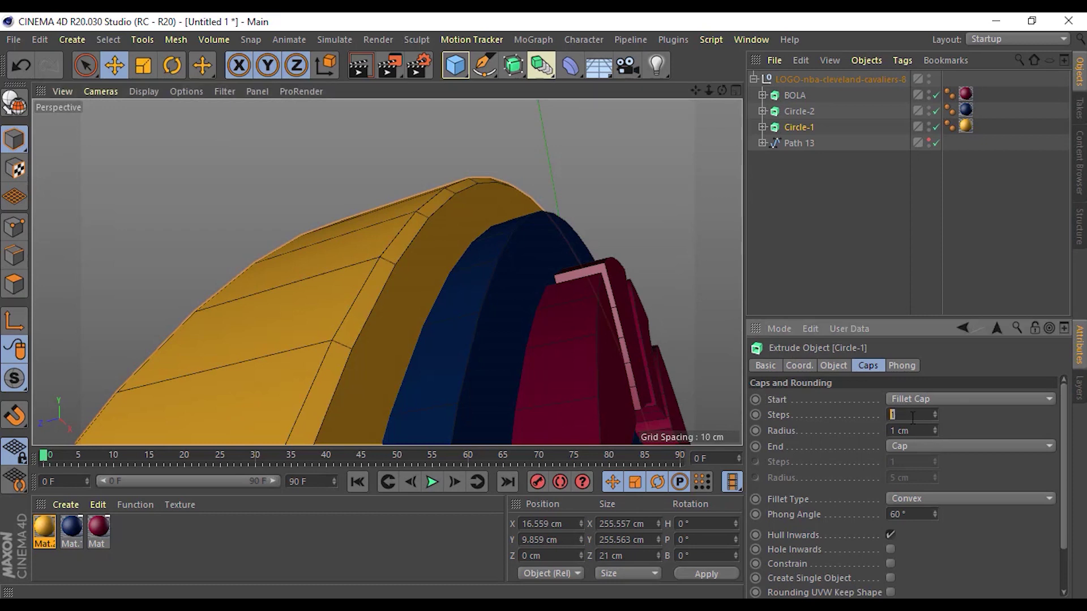
{"action": "type", "text": "2"}
{"action": "key", "text": "Return"}
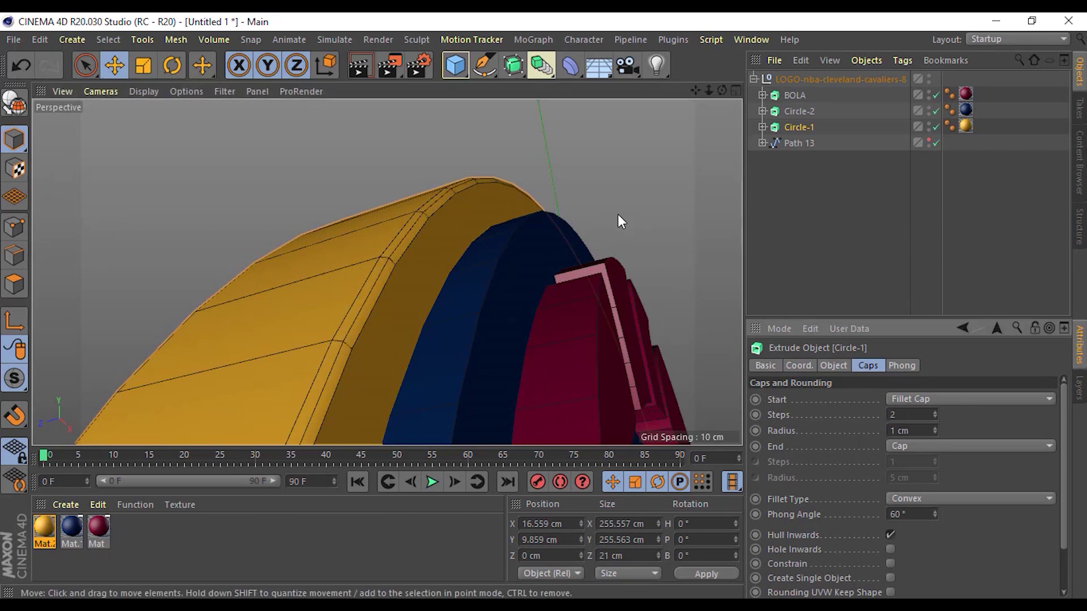
{"action": "left_click", "coordinate": [144, 91]}
{"action": "left_click", "coordinate": [150, 116]}
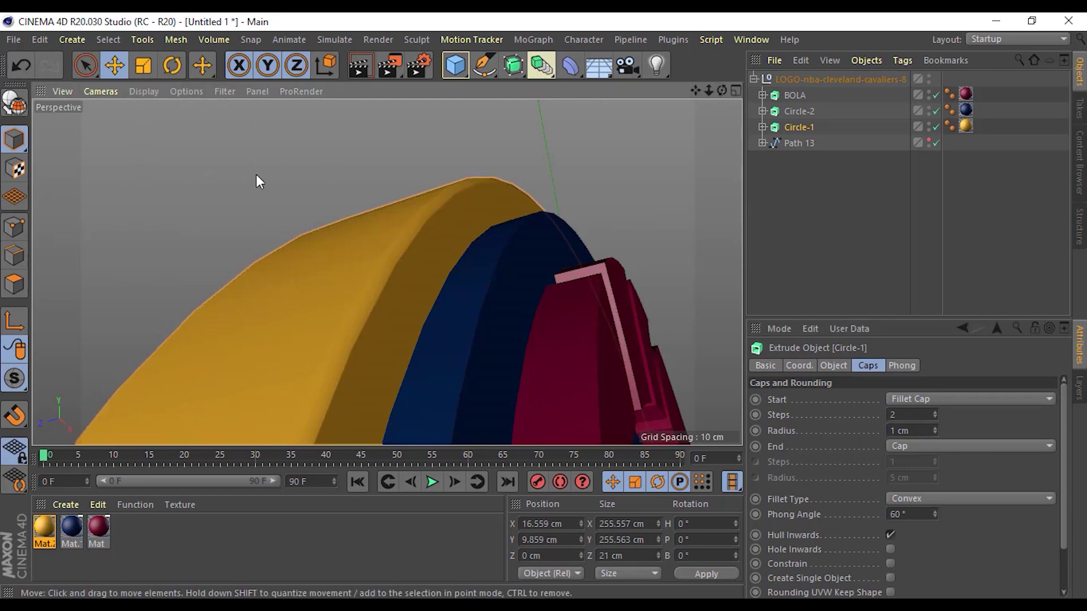
{"action": "mouse_move", "coordinate": [256, 175]}
{"action": "left_mouse_down", "text": "alt"}
{"action": "mouse_move", "coordinate": [227, 176]}
{"action": "mouse_move", "coordinate": [393, 194]}
{"action": "mouse_move", "coordinate": [314, 209]}
{"action": "mouse_move", "coordinate": [291, 203]}
{"action": "mouse_move", "coordinate": [432, 206]}
{"action": "mouse_move", "coordinate": [340, 211]}
{"action": "mouse_move", "coordinate": [332, 202]}
{"action": "mouse_move", "coordinate": [351, 204]}
{"action": "left_mouse_up", "text": "alt"}
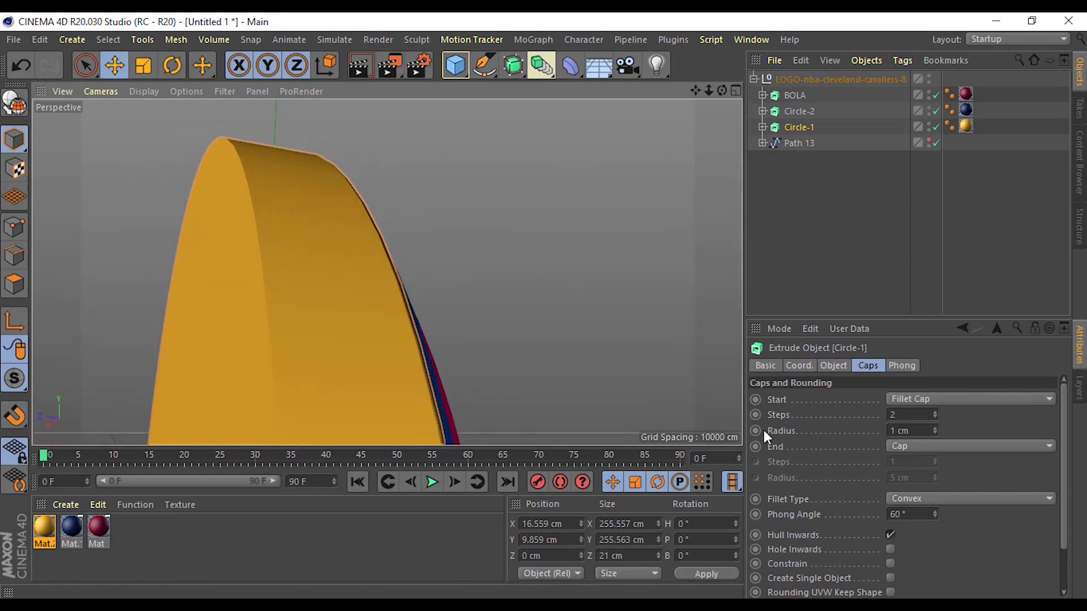
Make Circle-1's end cap a Fillet Cap with 2 steps and 1 cm radius.
{"action": "left_click", "coordinate": [780, 447]}
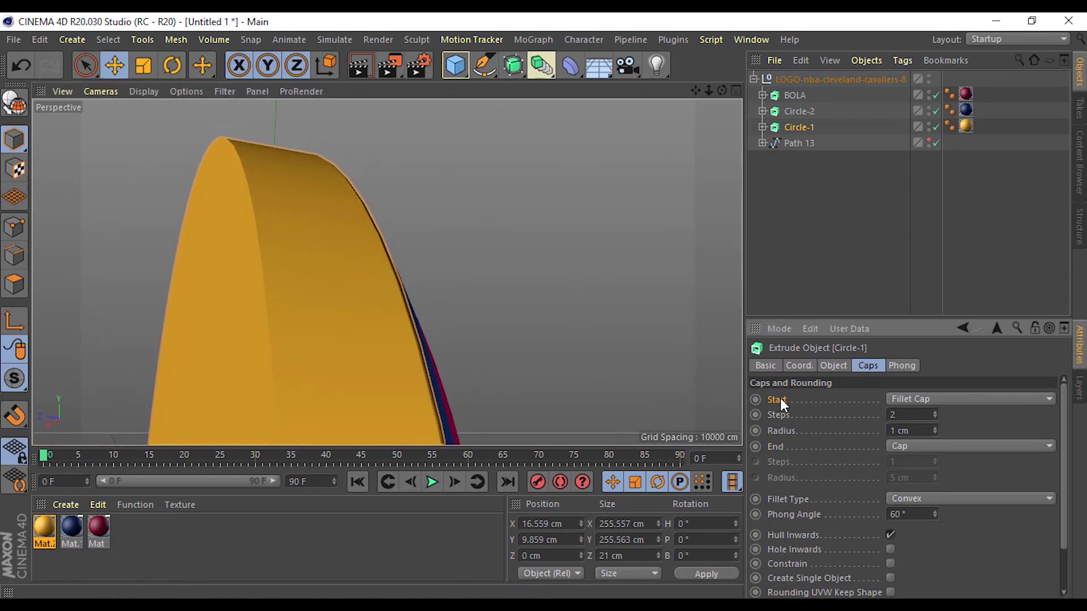
{"action": "left_click", "coordinate": [925, 445]}
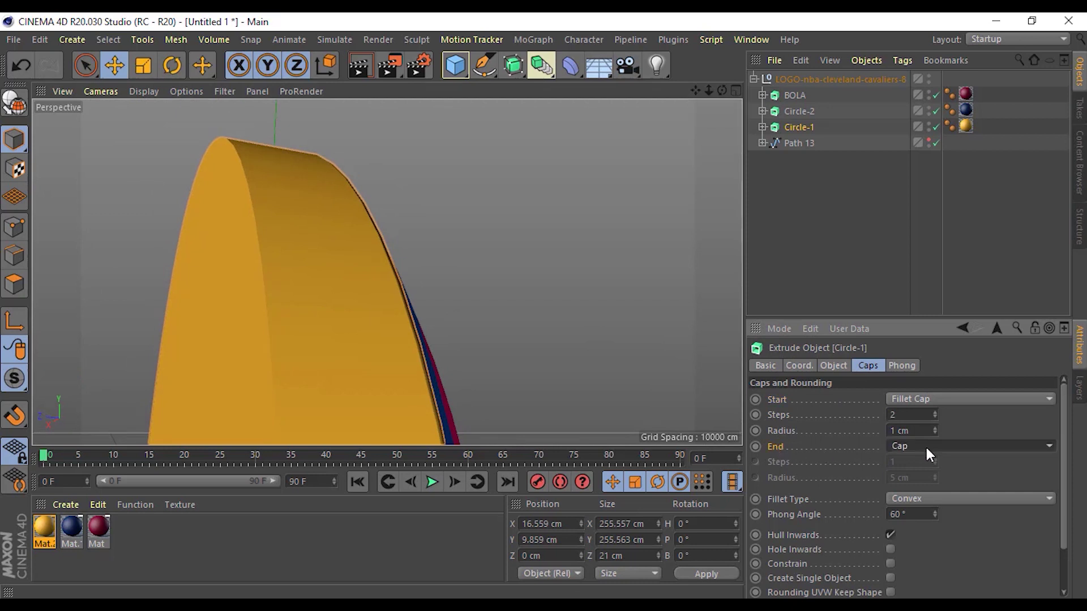
{"action": "left_click", "coordinate": [925, 444]}
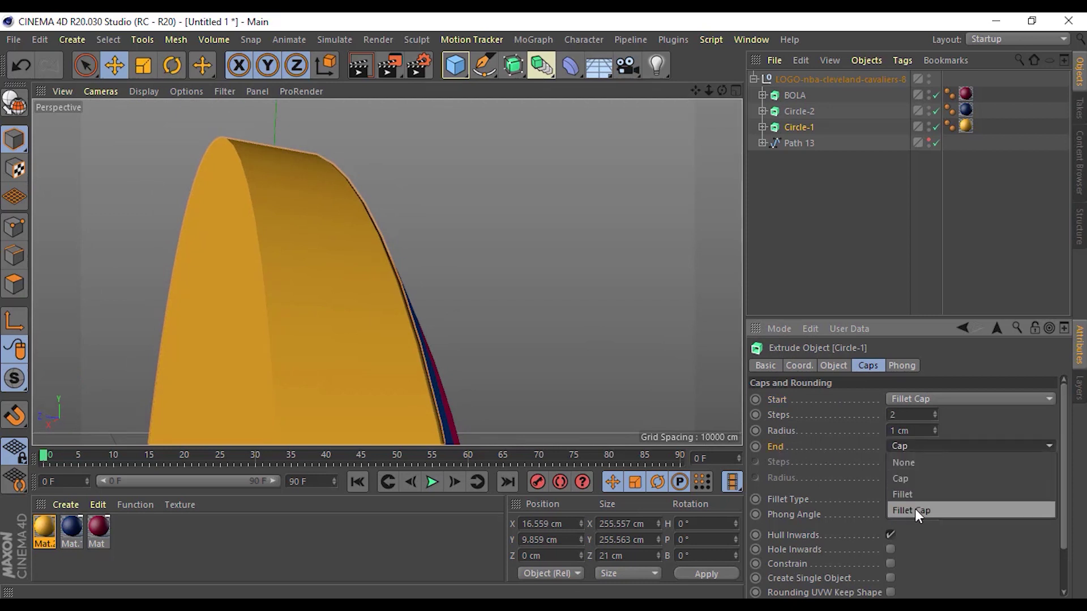
{"action": "left_click", "coordinate": [915, 510]}
{"action": "left_click", "coordinate": [894, 462]}
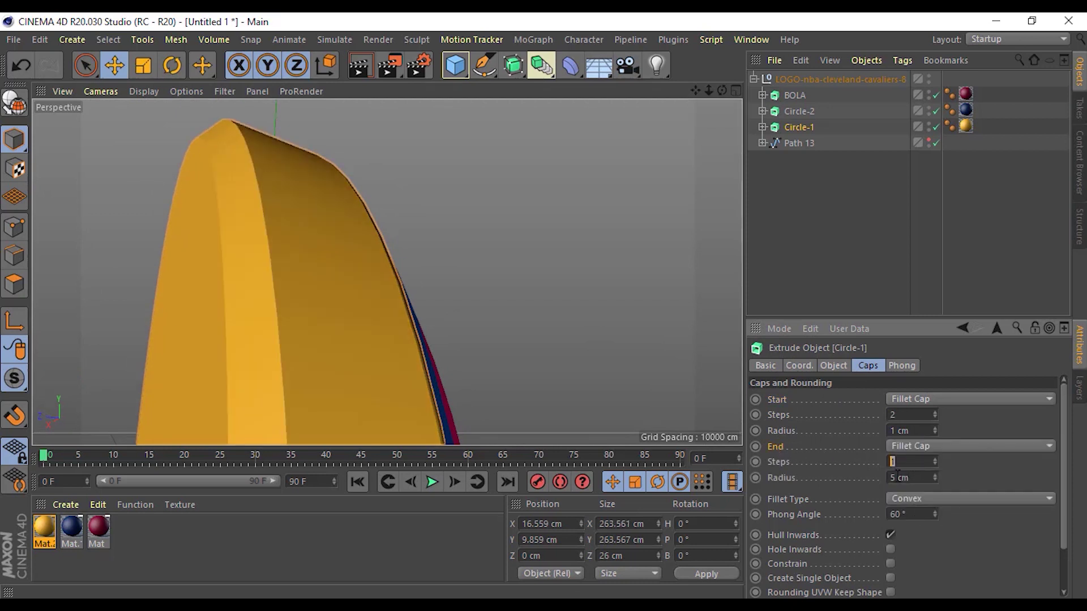
{"action": "type", "text": "2"}
{"action": "key", "text": "Tab"}
{"action": "type", "text": "1"}
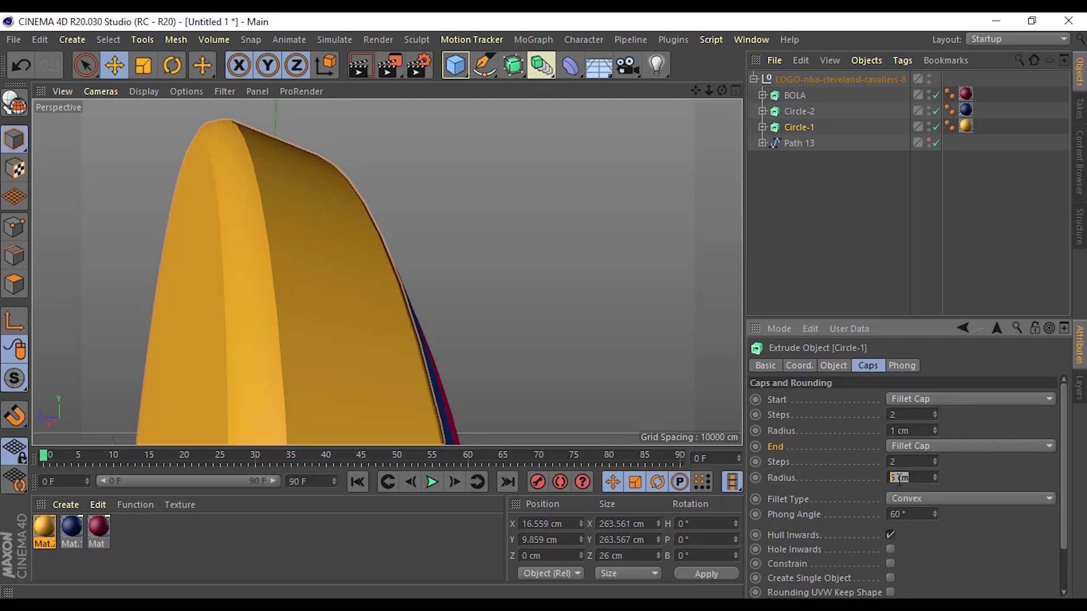
{"action": "key", "text": "Return"}
{"action": "mouse_move", "coordinate": [562, 236]}
{"action": "left_mouse_down", "text": "alt"}
{"action": "mouse_move", "coordinate": [422, 223]}
{"action": "mouse_move", "coordinate": [492, 226]}
{"action": "left_mouse_up", "text": "alt"}
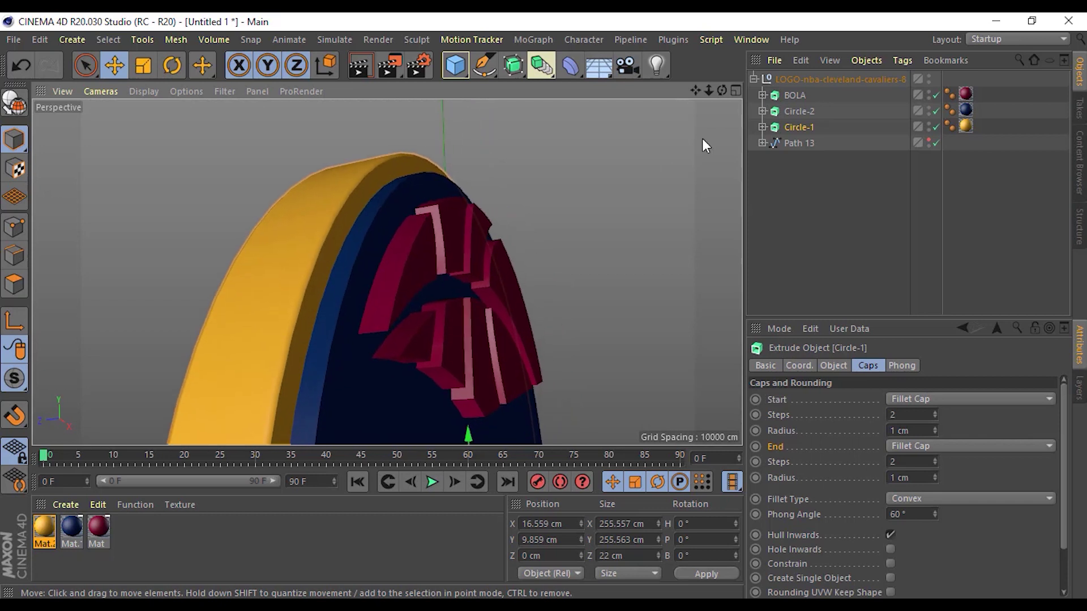
Give Circle-2's start cap a Fillet Cap with 2 steps and 1 cm radius.
{"action": "left_click", "coordinate": [799, 112]}
{"action": "left_click", "coordinate": [923, 400]}
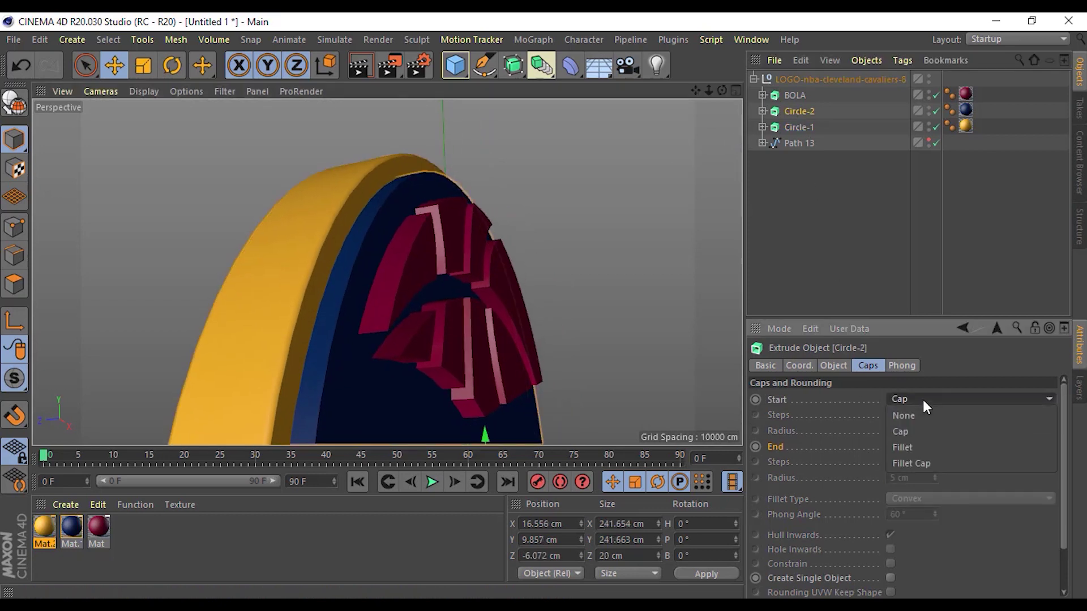
{"action": "left_click", "coordinate": [917, 453]}
{"action": "double_click", "coordinate": [915, 415]}
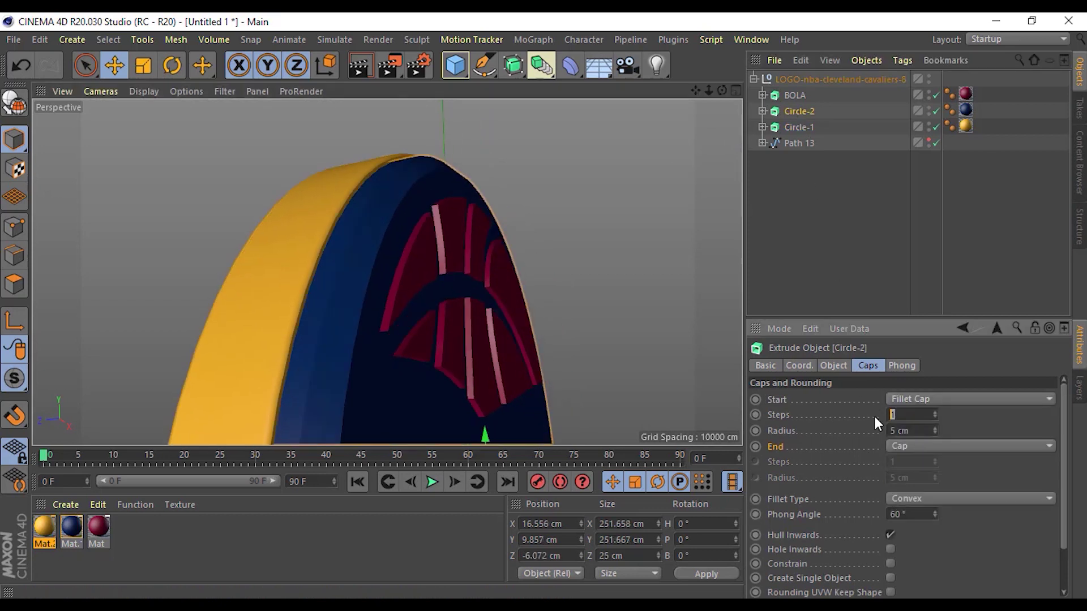
{"action": "type", "text": "2"}
{"action": "key", "text": "Tab"}
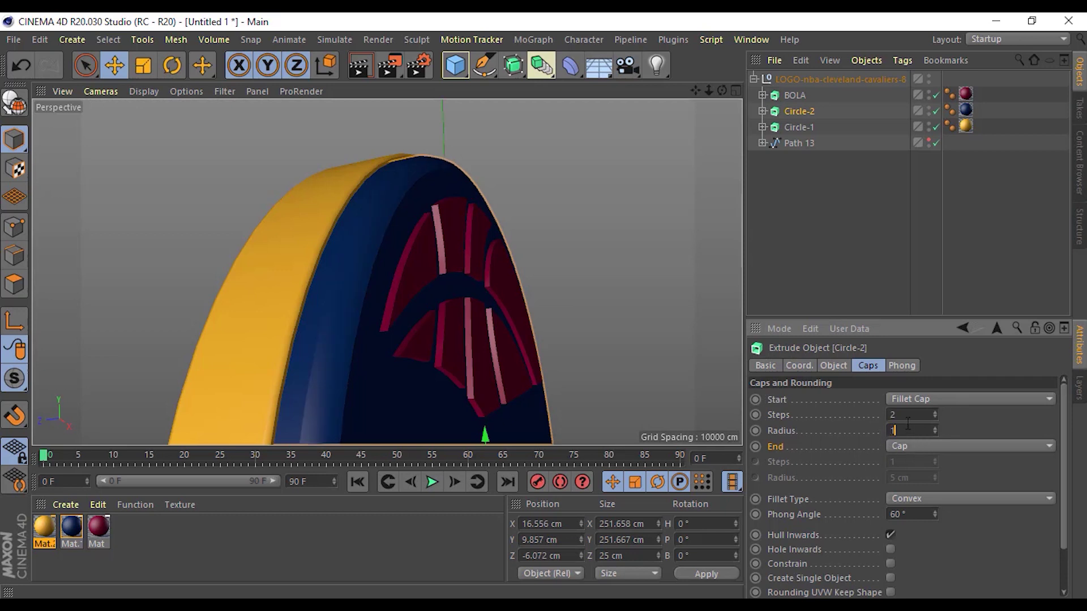
{"action": "left_click", "coordinate": [907, 416]}
Make Circle-2's end cap a Fillet Cap with 2 steps and 1 cm radius.
{"action": "left_click", "coordinate": [913, 449]}
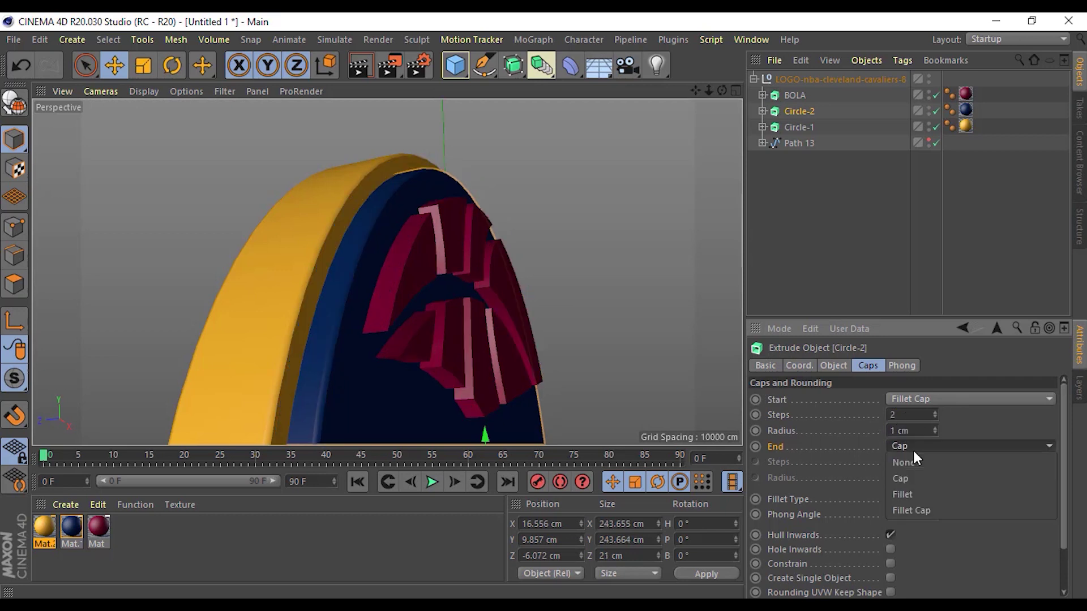
{"action": "left_click", "coordinate": [912, 507]}
{"action": "double_click", "coordinate": [911, 462]}
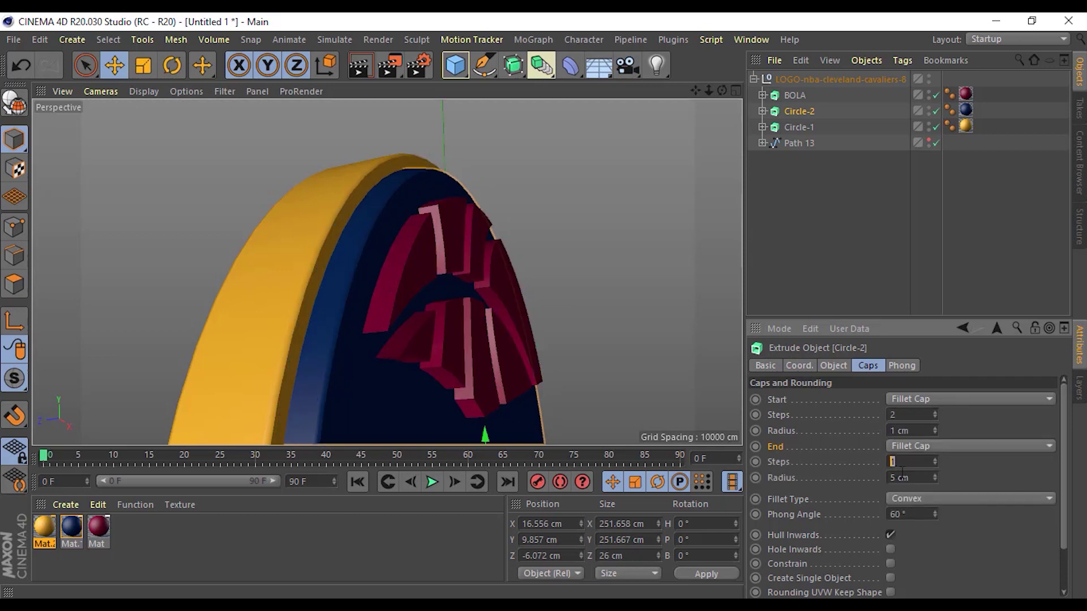
{"action": "type", "text": "2"}
{"action": "double_click", "coordinate": [912, 477]}
{"action": "type", "text": "1"}
{"action": "key", "text": "Return"}
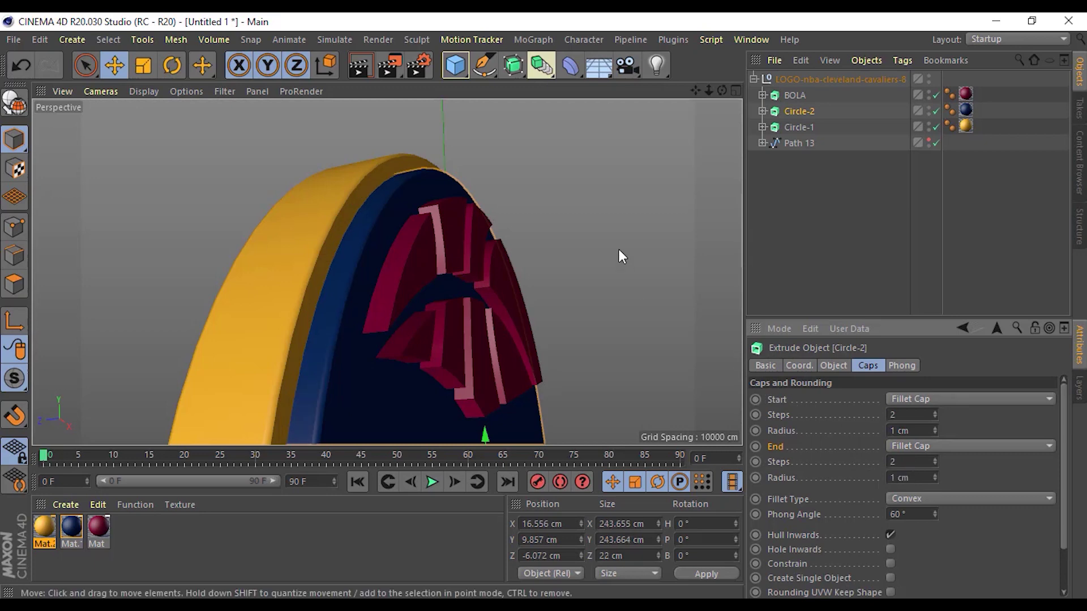
Orbit and zoom to view the logo side-on, then select the BOLA pieces.
{"action": "left_click", "coordinate": [620, 249]}
{"action": "mouse_move", "coordinate": [620, 249]}
{"action": "left_mouse_down", "text": "alt"}
{"action": "mouse_move", "coordinate": [576, 225]}
{"action": "mouse_move", "coordinate": [575, 250]}
{"action": "left_mouse_up", "text": "alt"}
{"action": "scroll", "coordinate": [392, 226], "scroll_direction": "up", "scroll_amount": 2}
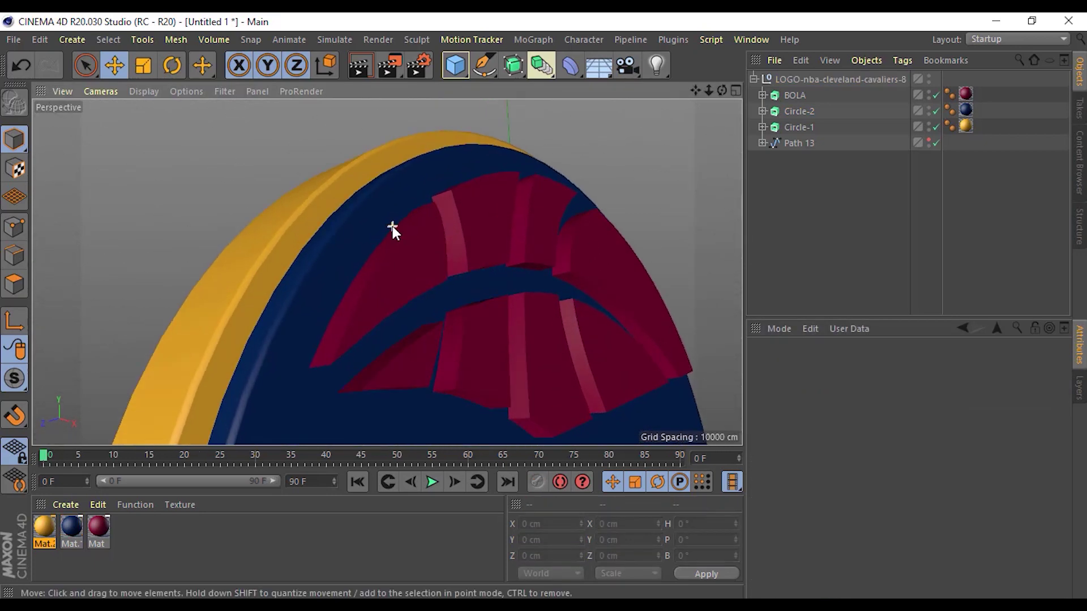
{"action": "scroll", "coordinate": [392, 225], "scroll_direction": "up", "scroll_amount": 3}
{"action": "scroll", "coordinate": [430, 233], "scroll_direction": "down", "scroll_amount": 1}
{"action": "mouse_move", "coordinate": [490, 236]}
{"action": "left_mouse_down", "text": "alt"}
{"action": "mouse_move", "coordinate": [521, 241]}
{"action": "mouse_move", "coordinate": [341, 203]}
{"action": "mouse_move", "coordinate": [403, 323]}
{"action": "left_mouse_up", "text": "alt"}
{"action": "left_click", "coordinate": [491, 247]}
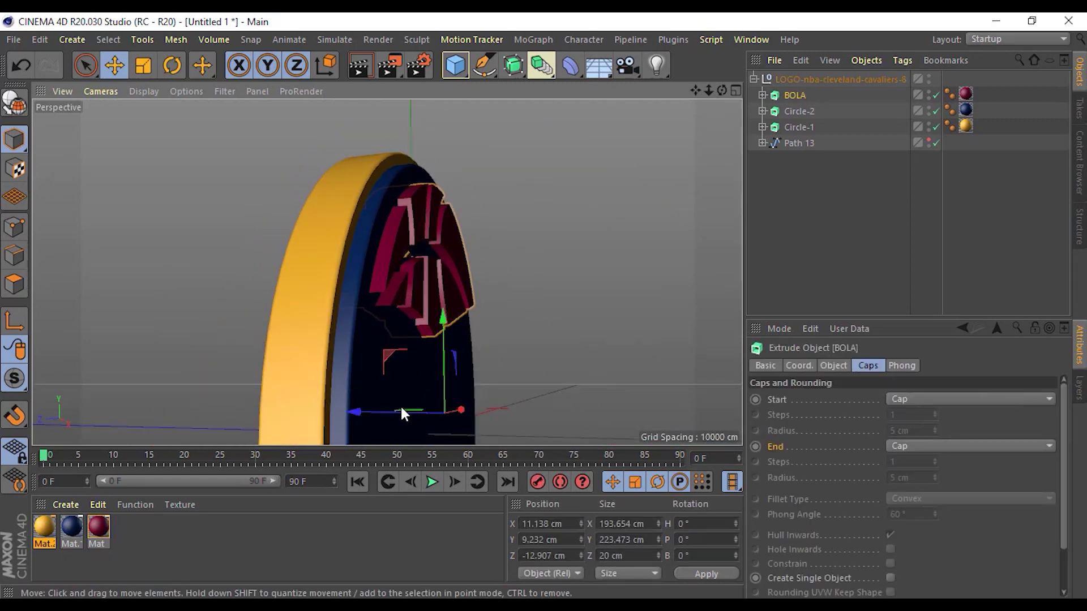
Move BOLA along the Z axis, then shift Circle-2 and BOLA together in depth.
{"action": "left_click_drag", "start_coordinate": [400, 405], "coordinate": [385, 360], "text": "alt"}
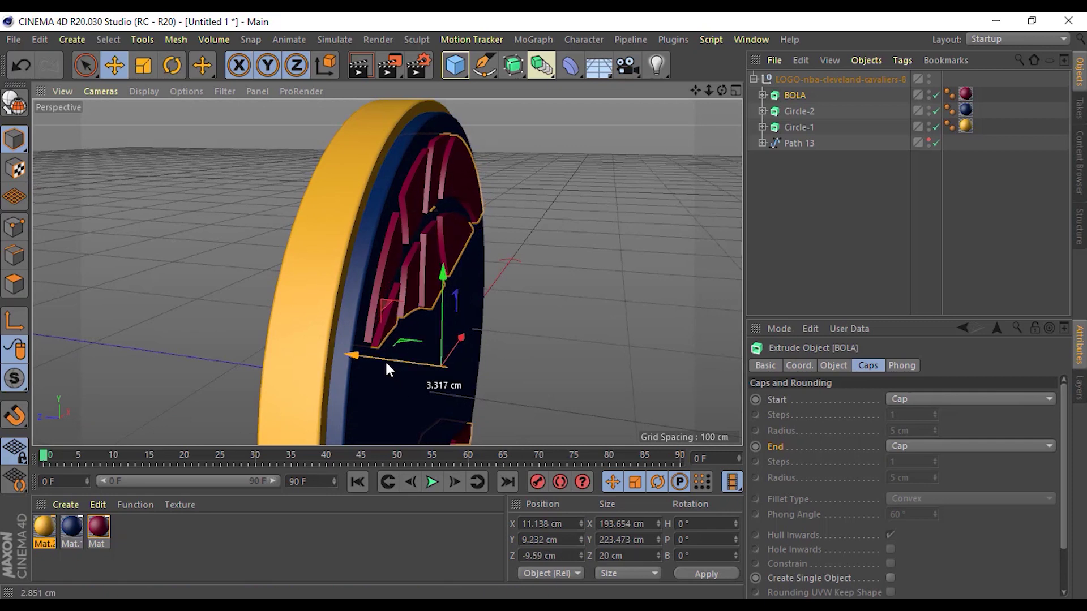
{"action": "left_click", "coordinate": [580, 240]}
{"action": "mouse_move", "coordinate": [580, 239]}
{"action": "left_mouse_down", "text": "alt"}
{"action": "mouse_move", "coordinate": [543, 200]}
{"action": "mouse_move", "coordinate": [556, 209]}
{"action": "mouse_move", "coordinate": [659, 192]}
{"action": "left_mouse_up", "text": "alt"}
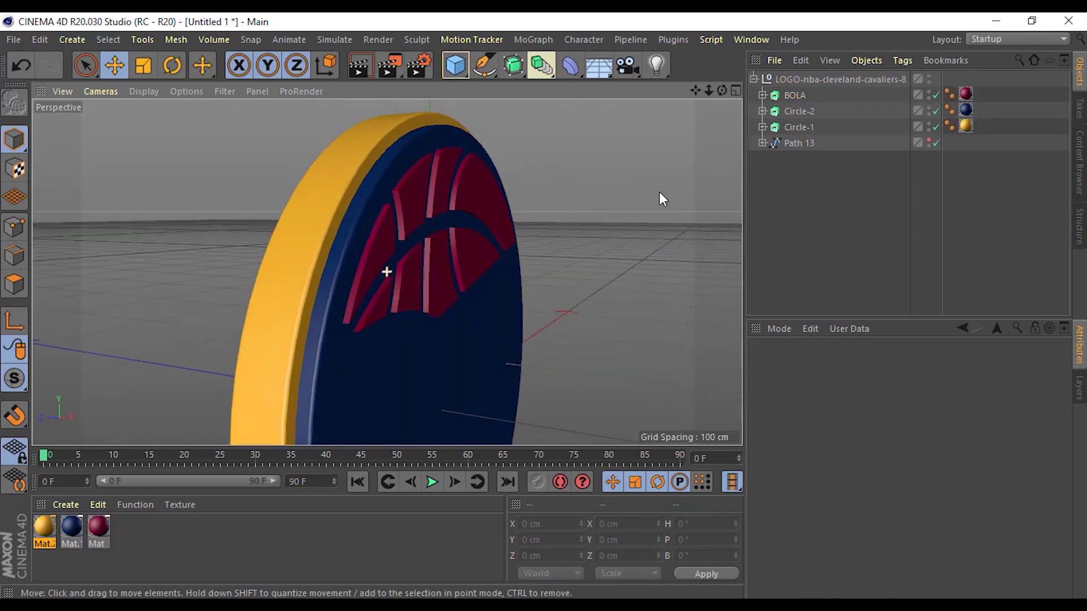
{"action": "left_click", "coordinate": [795, 113]}
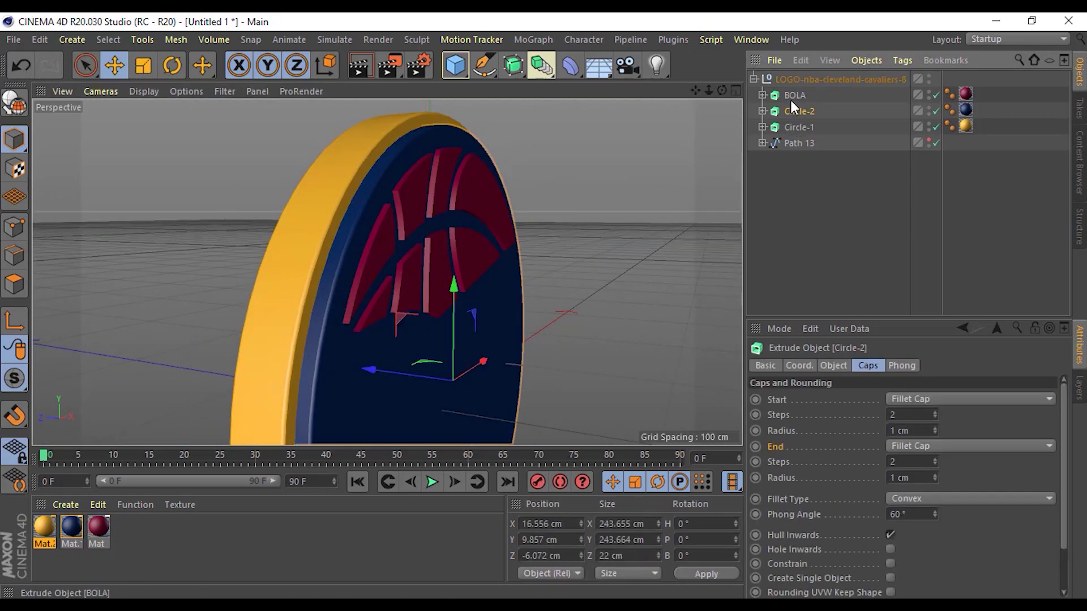
{"action": "left_click", "coordinate": [793, 96], "text": "ctrl"}
{"action": "left_click_drag", "start_coordinate": [383, 367], "coordinate": [381, 369]}
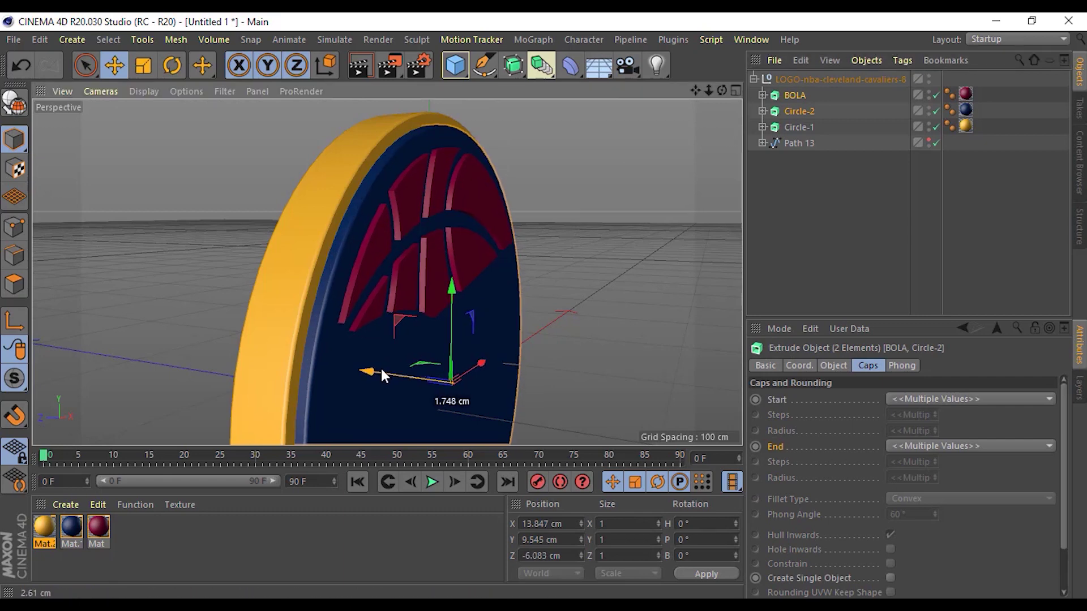
{"action": "left_click", "coordinate": [593, 194]}
{"action": "mouse_move", "coordinate": [593, 194]}
{"action": "left_mouse_down", "text": "alt"}
{"action": "mouse_move", "coordinate": [606, 256]}
{"action": "mouse_move", "coordinate": [498, 204]}
{"action": "mouse_move", "coordinate": [553, 260]}
{"action": "mouse_move", "coordinate": [525, 214]}
{"action": "mouse_move", "coordinate": [542, 213]}
{"action": "left_mouse_up", "text": "alt"}
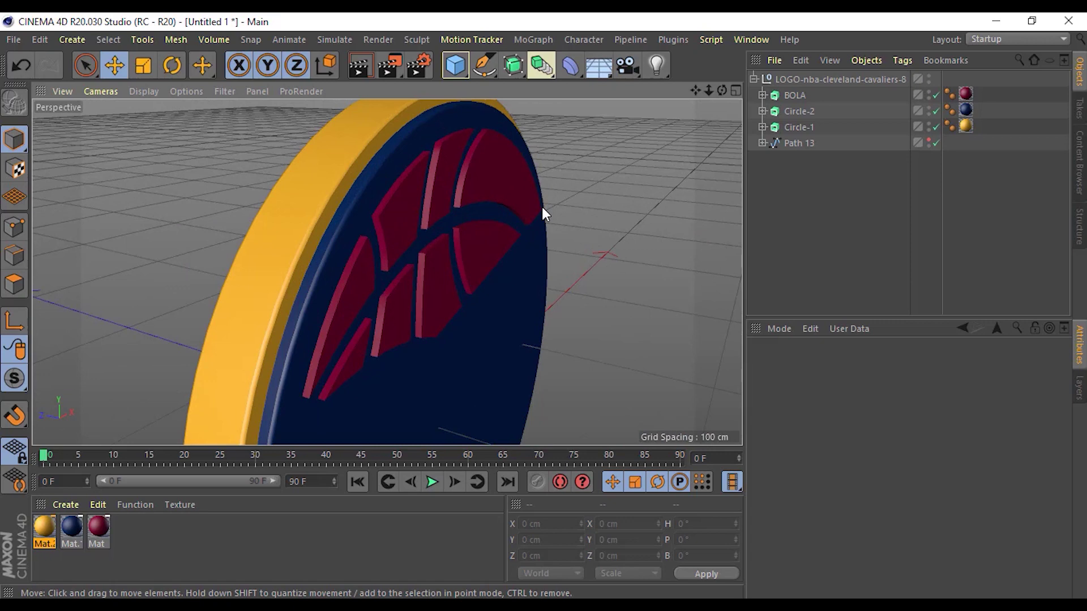
Nudge BOLA further along the depth axis and orbit to the disc's front.
{"action": "left_click", "coordinate": [806, 99]}
{"action": "left_click_drag", "start_coordinate": [378, 378], "coordinate": [385, 378]}
{"action": "left_click", "coordinate": [599, 221]}
{"action": "mouse_move", "coordinate": [599, 221]}
{"action": "left_mouse_down", "text": "alt"}
{"action": "mouse_move", "coordinate": [532, 185]}
{"action": "mouse_move", "coordinate": [366, 206]}
{"action": "mouse_move", "coordinate": [576, 236]}
{"action": "mouse_move", "coordinate": [356, 208]}
{"action": "mouse_move", "coordinate": [360, 236]}
{"action": "mouse_move", "coordinate": [326, 233]}
{"action": "mouse_move", "coordinate": [348, 254]}
{"action": "mouse_move", "coordinate": [320, 257]}
{"action": "mouse_move", "coordinate": [319, 232]}
{"action": "left_mouse_up", "text": "alt"}
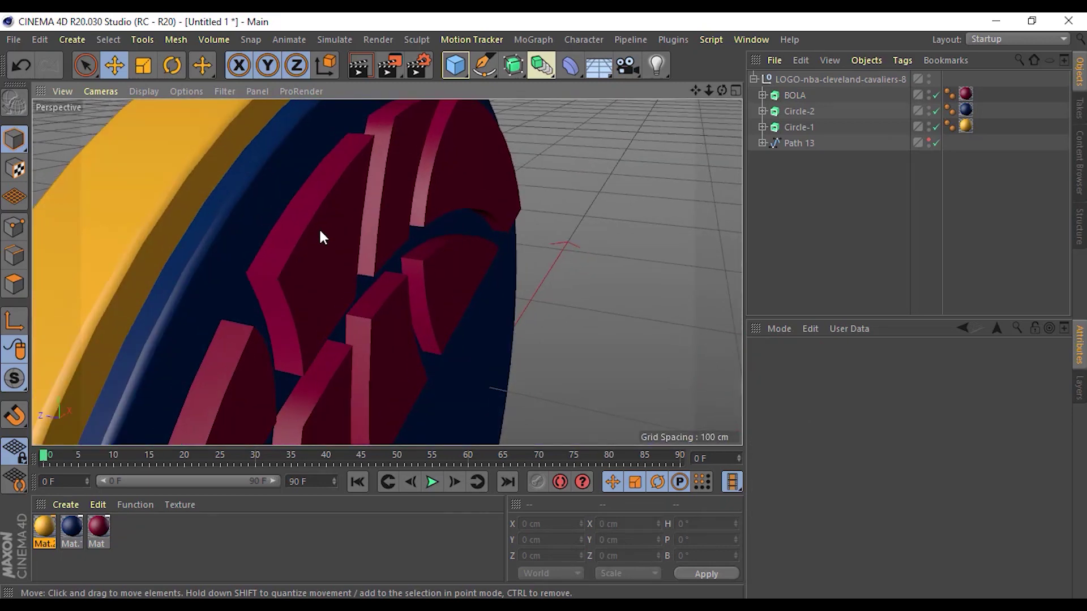
Give the BOLA extrusion a start Fillet Cap with a 1 cm radius, leaving the end plain.
{"action": "left_click", "coordinate": [795, 95]}
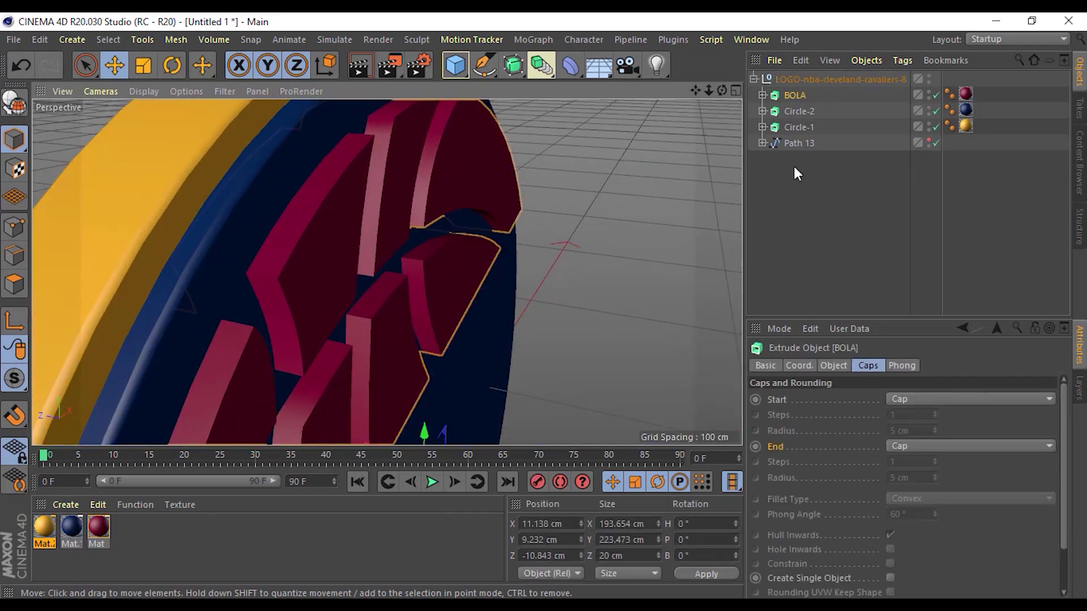
{"action": "left_click", "coordinate": [903, 399]}
{"action": "left_click", "coordinate": [923, 466]}
{"action": "left_click", "coordinate": [917, 448]}
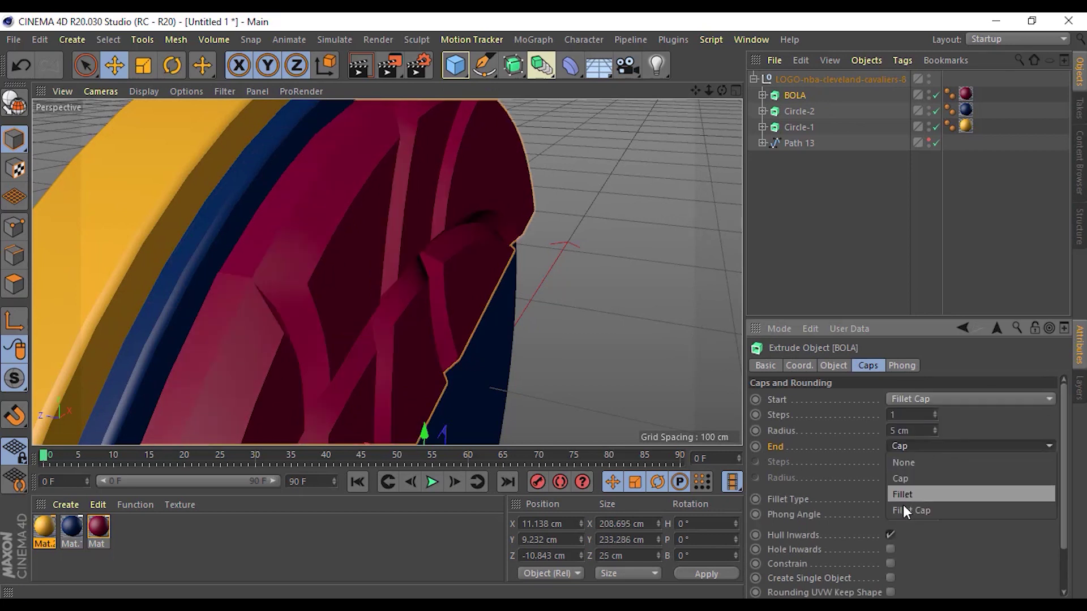
{"action": "left_click", "coordinate": [913, 430]}
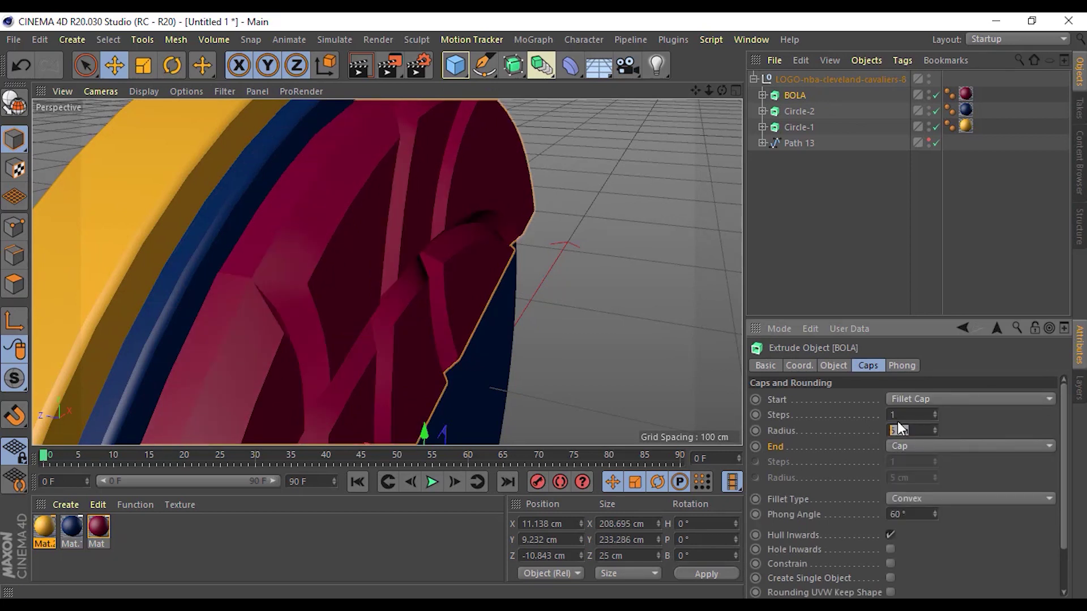
{"action": "type", "text": "1"}
{"action": "key", "text": "shift+Tab"}
{"action": "type", "text": "2"}
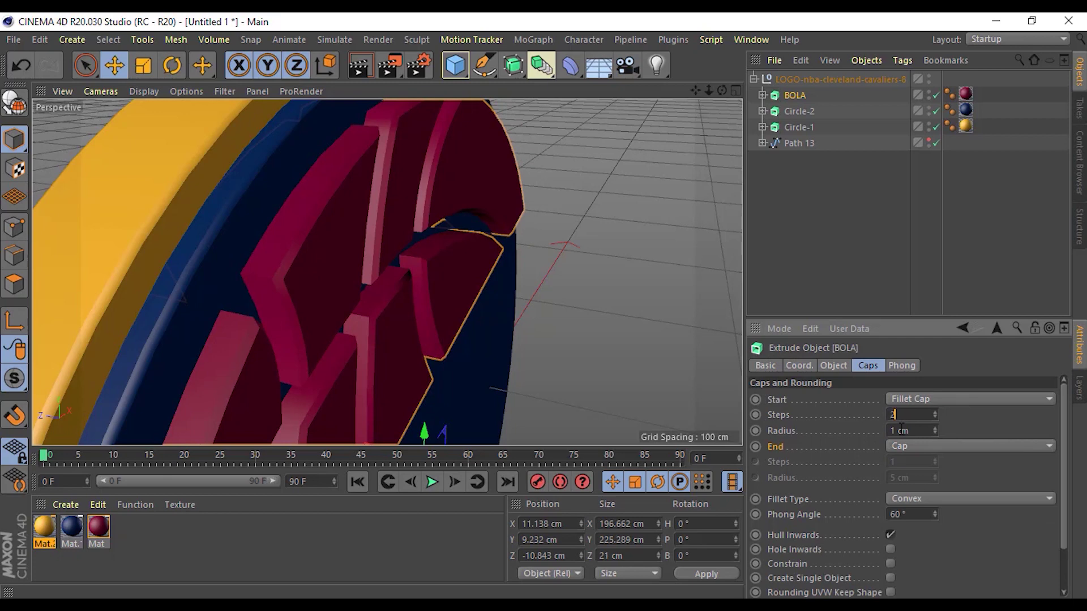
Reduce the start fillet radius to 0.5 cm and view the rounded logo from the front.
{"action": "scroll", "coordinate": [538, 314], "scroll_direction": "down", "scroll_amount": 5}
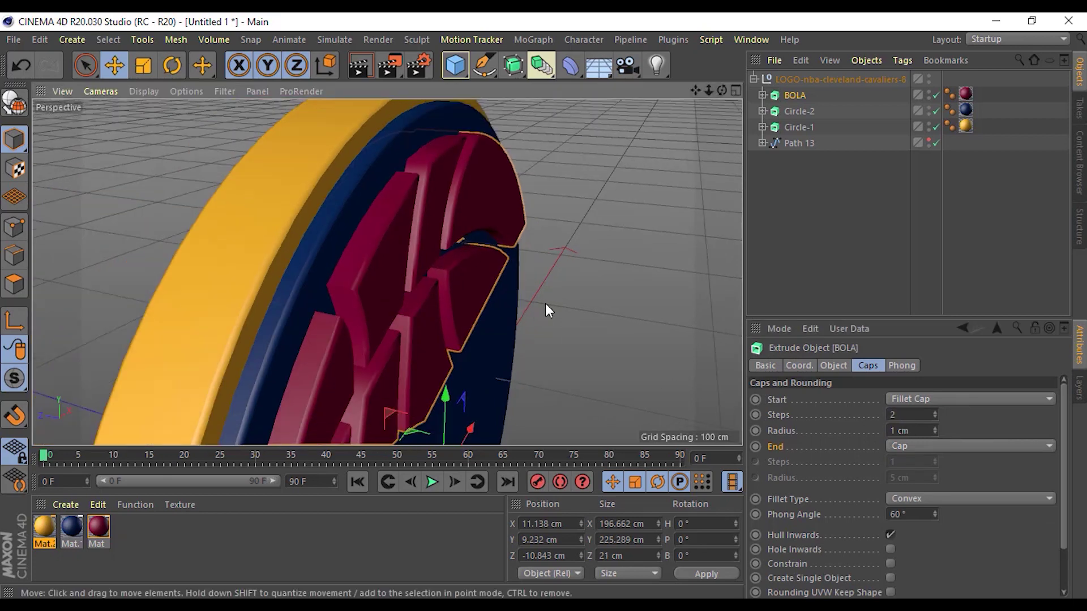
{"action": "mouse_move", "coordinate": [546, 303]}
{"action": "left_mouse_down", "text": "alt"}
{"action": "mouse_move", "coordinate": [513, 290]}
{"action": "mouse_move", "coordinate": [402, 308]}
{"action": "mouse_move", "coordinate": [504, 300]}
{"action": "mouse_move", "coordinate": [488, 284]}
{"action": "mouse_move", "coordinate": [412, 280]}
{"action": "left_mouse_up", "text": "alt"}
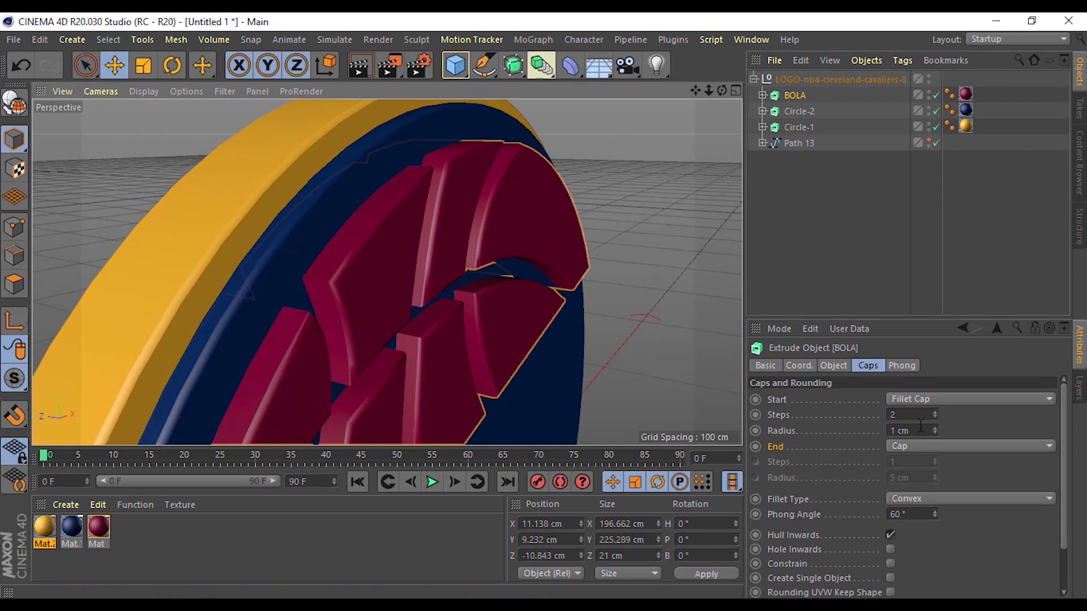
{"action": "left_click_drag", "start_coordinate": [920, 430], "coordinate": [857, 433]}
{"action": "type", "text": "0.5"}
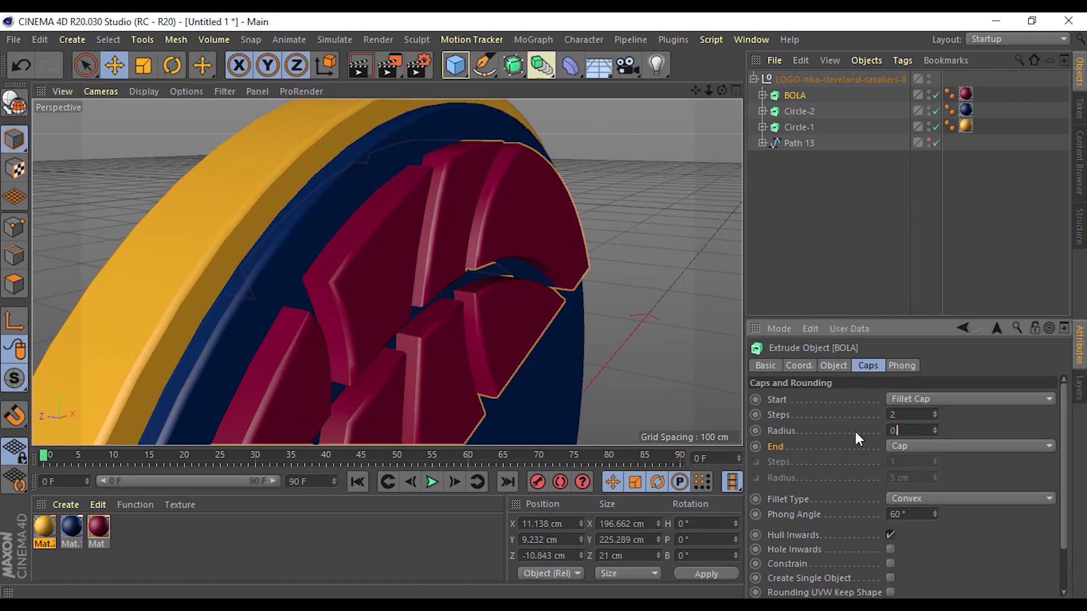
{"action": "key", "text": "Return"}
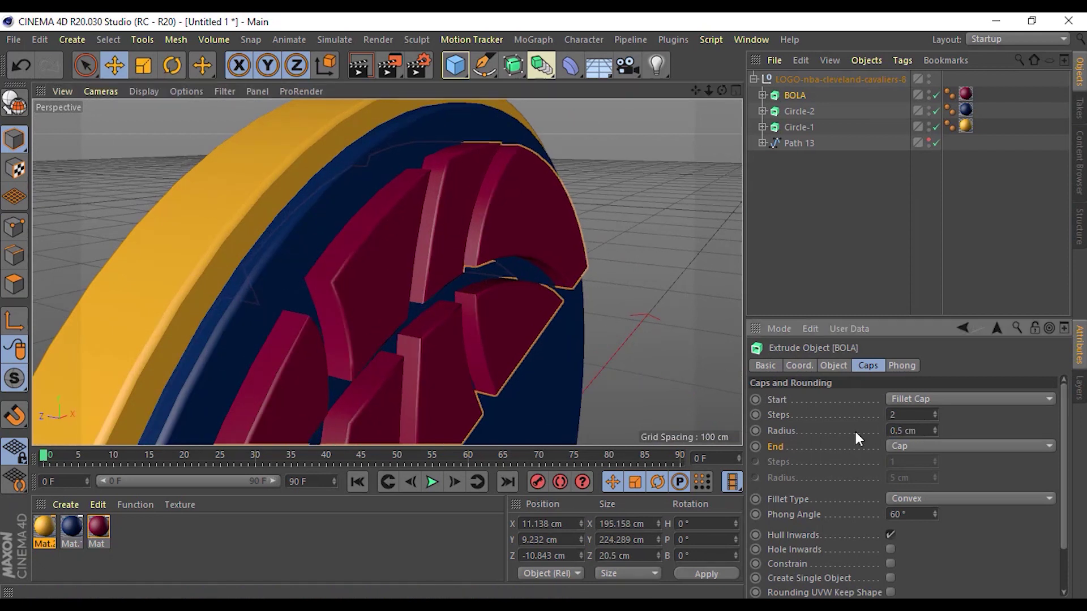
{"action": "left_click", "coordinate": [835, 195]}
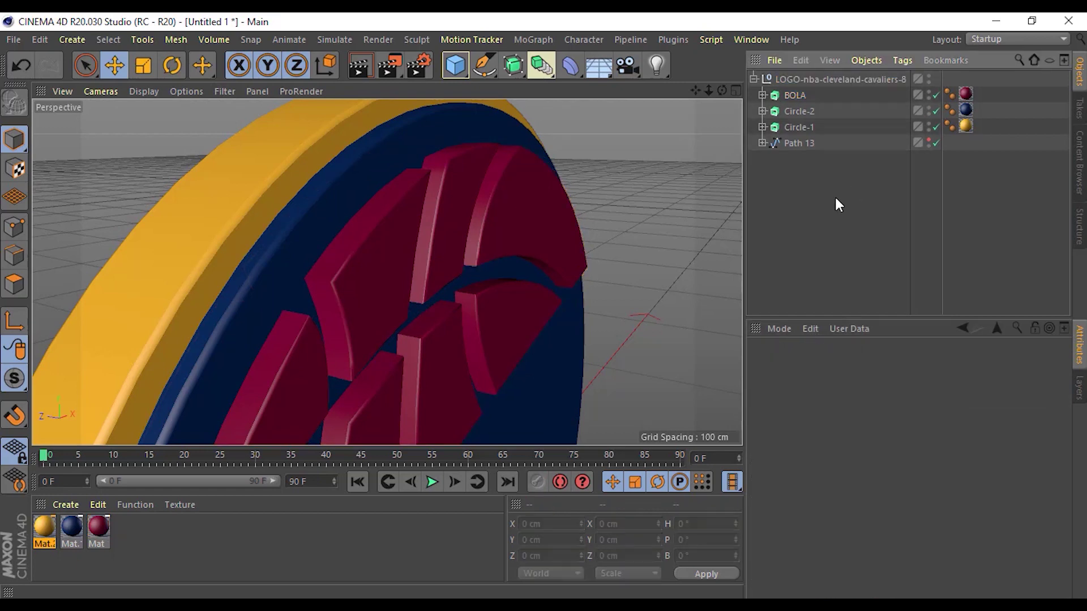
{"action": "mouse_move", "coordinate": [652, 221]}
{"action": "left_mouse_down", "text": "alt"}
{"action": "mouse_move", "coordinate": [478, 218]}
{"action": "mouse_move", "coordinate": [419, 241]}
{"action": "mouse_move", "coordinate": [432, 251]}
{"action": "mouse_move", "coordinate": [412, 262]}
{"action": "mouse_move", "coordinate": [318, 215]}
{"action": "mouse_move", "coordinate": [253, 222]}
{"action": "mouse_move", "coordinate": [400, 223]}
{"action": "mouse_move", "coordinate": [539, 206]}
{"action": "mouse_move", "coordinate": [482, 273]}
{"action": "mouse_move", "coordinate": [379, 273]}
{"action": "mouse_move", "coordinate": [440, 226]}
{"action": "mouse_move", "coordinate": [358, 202]}
{"action": "mouse_move", "coordinate": [433, 194]}
{"action": "mouse_move", "coordinate": [464, 250]}
{"action": "mouse_move", "coordinate": [432, 265]}
{"action": "mouse_move", "coordinate": [440, 243]}
{"action": "left_mouse_up", "text": "alt"}
Group BOLA, Circle-2 and Circle-1 under a new null renamed BOLA.
{"action": "left_click", "coordinate": [794, 97]}
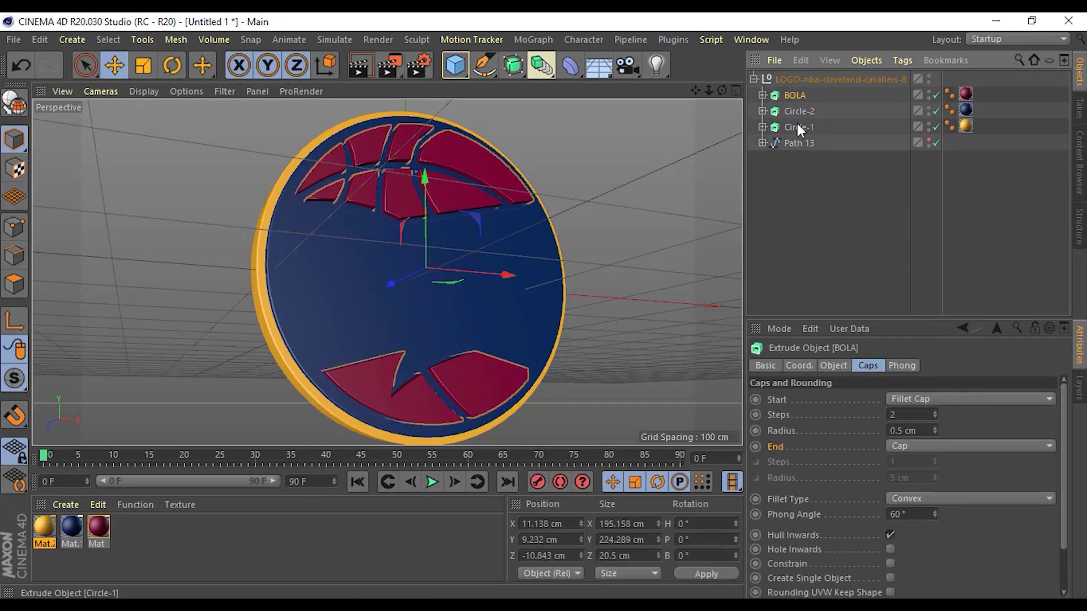
{"action": "left_click", "coordinate": [798, 128], "text": "shift"}
{"action": "left_click", "coordinate": [813, 171]}
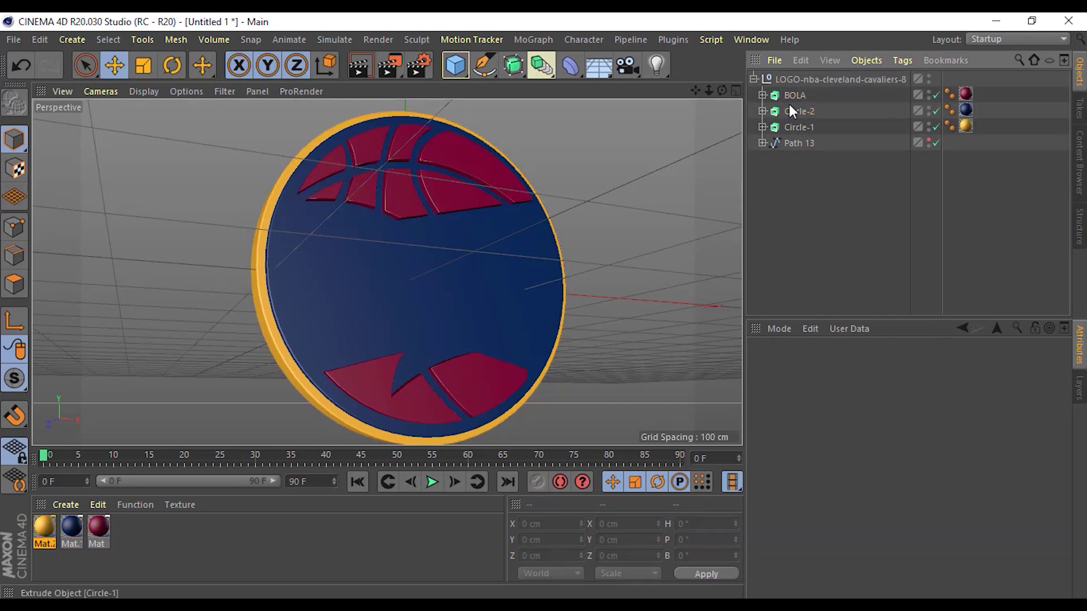
{"action": "left_click", "coordinate": [788, 98]}
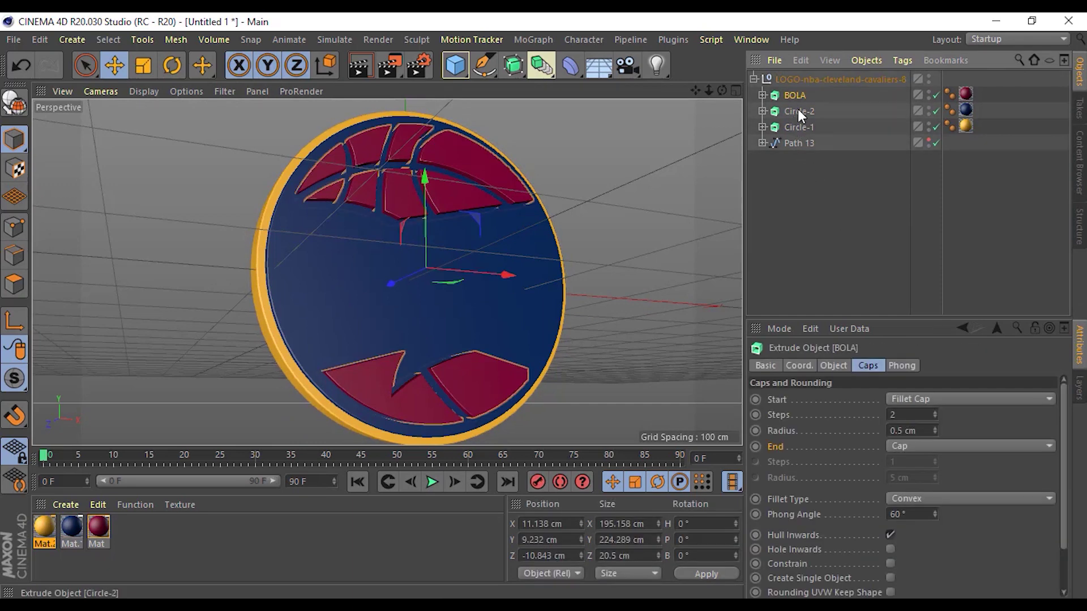
{"action": "left_click", "coordinate": [797, 111], "text": "shift"}
{"action": "left_click", "coordinate": [801, 125], "text": "shift"}
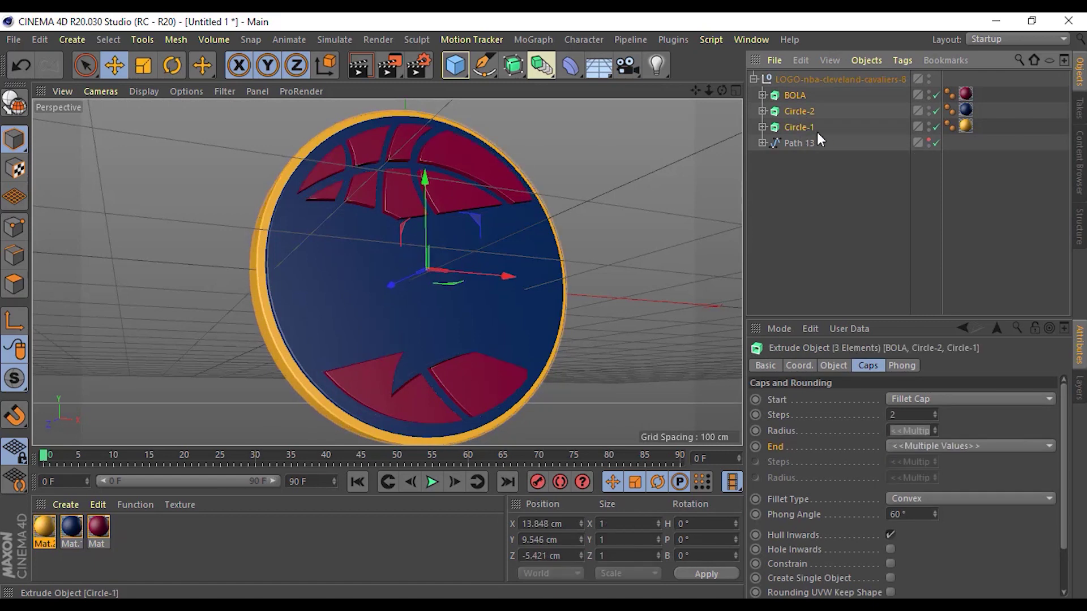
{"action": "right_click", "coordinate": [804, 129]}
{"action": "mouse_move", "coordinate": [858, 145]}
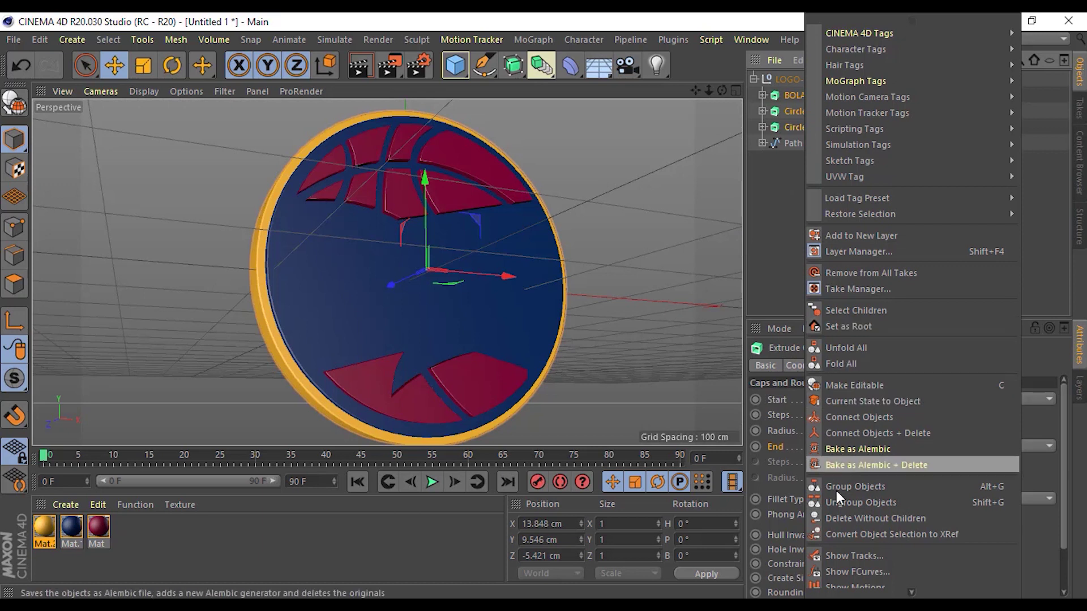
{"action": "left_click", "coordinate": [871, 487]}
{"action": "double_click", "coordinate": [792, 95]}
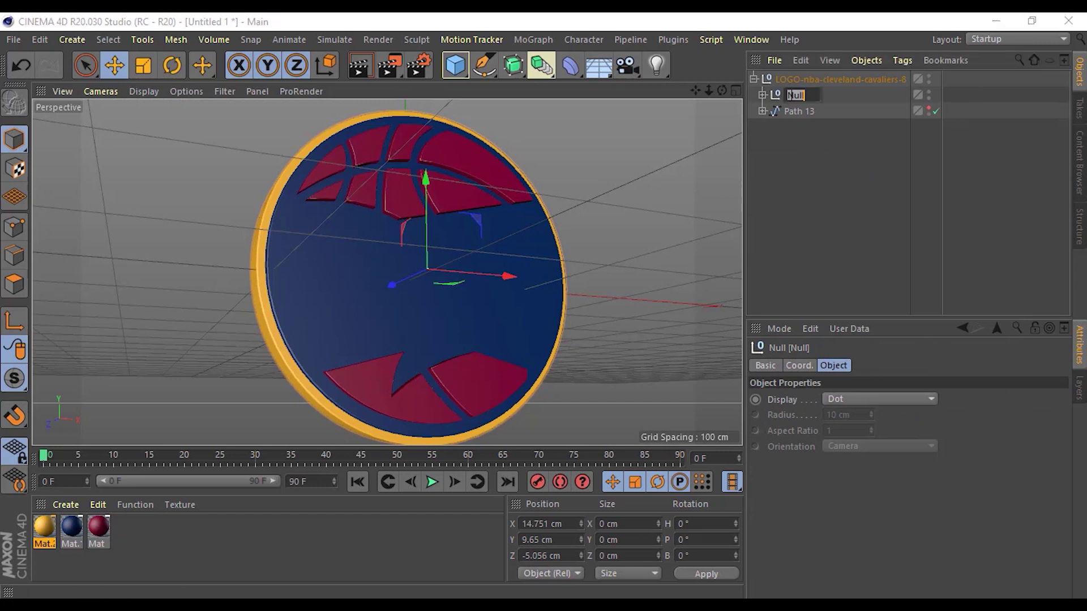
{"action": "type", "text": "BOLA"}
{"action": "key", "text": "Return"}
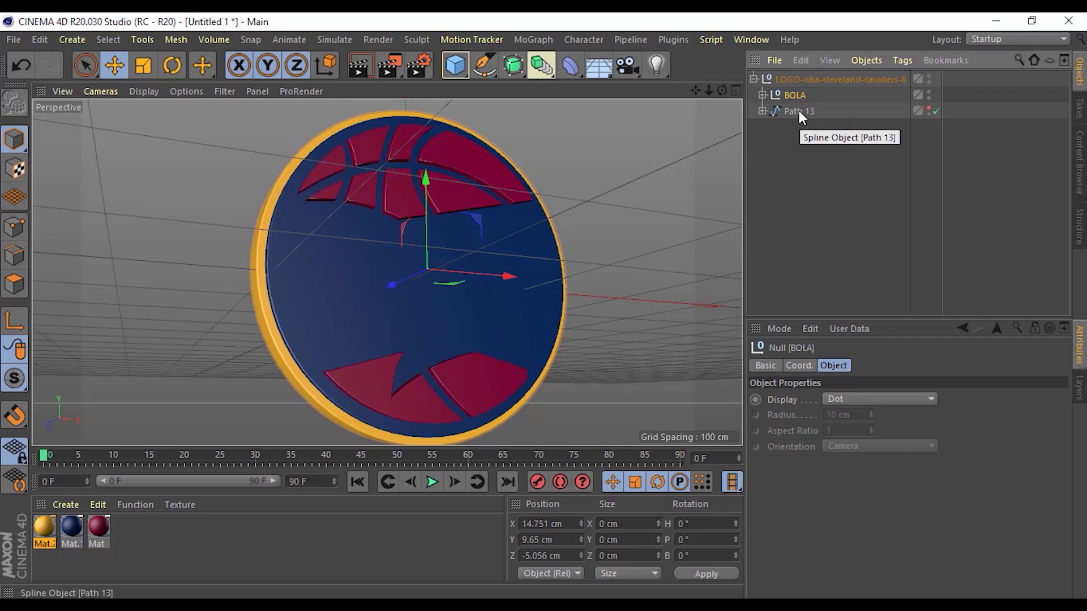
Move Path 13 out of the LOGO null in the hierarchy.
{"action": "left_click", "coordinate": [799, 110]}
{"action": "left_click_drag", "start_coordinate": [800, 111], "coordinate": [768, 210]}
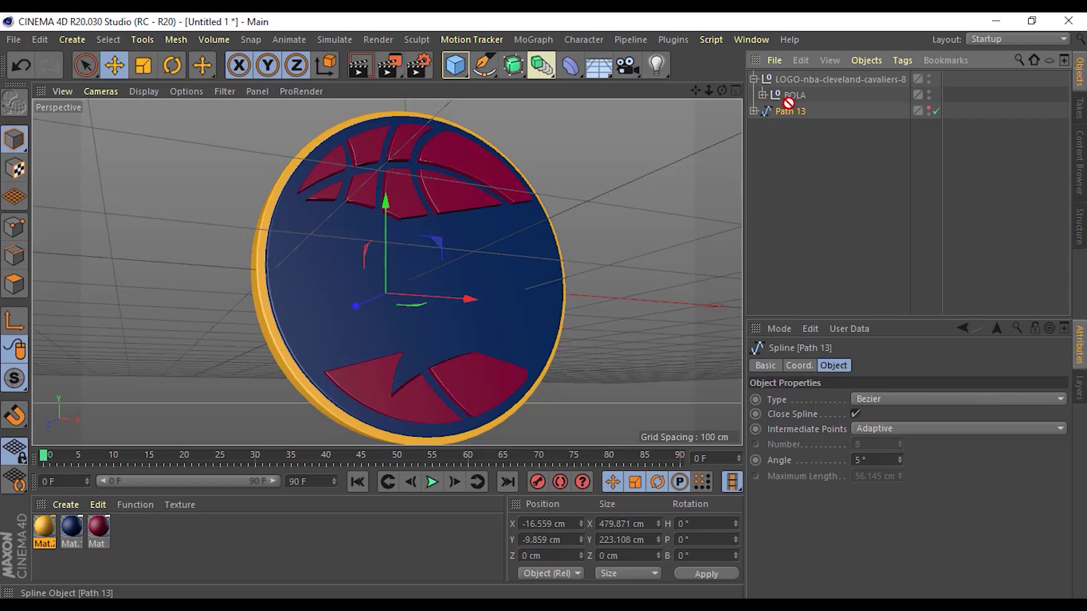
{"action": "key", "text": "ctrl+z"}
{"action": "left_click", "coordinate": [754, 78]}
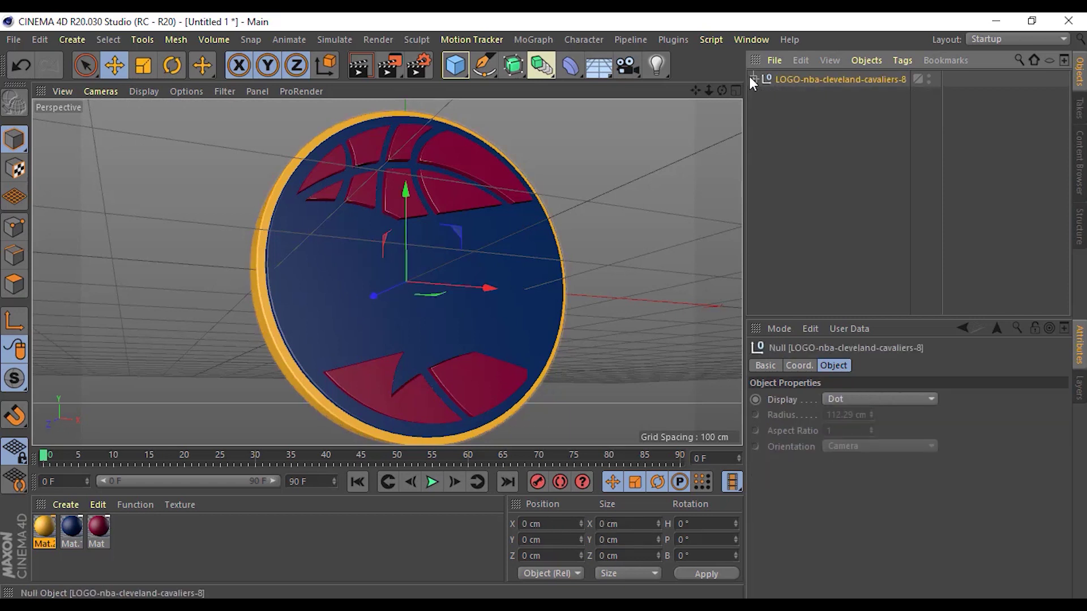
{"action": "left_click_drag", "start_coordinate": [796, 110], "coordinate": [814, 242]}
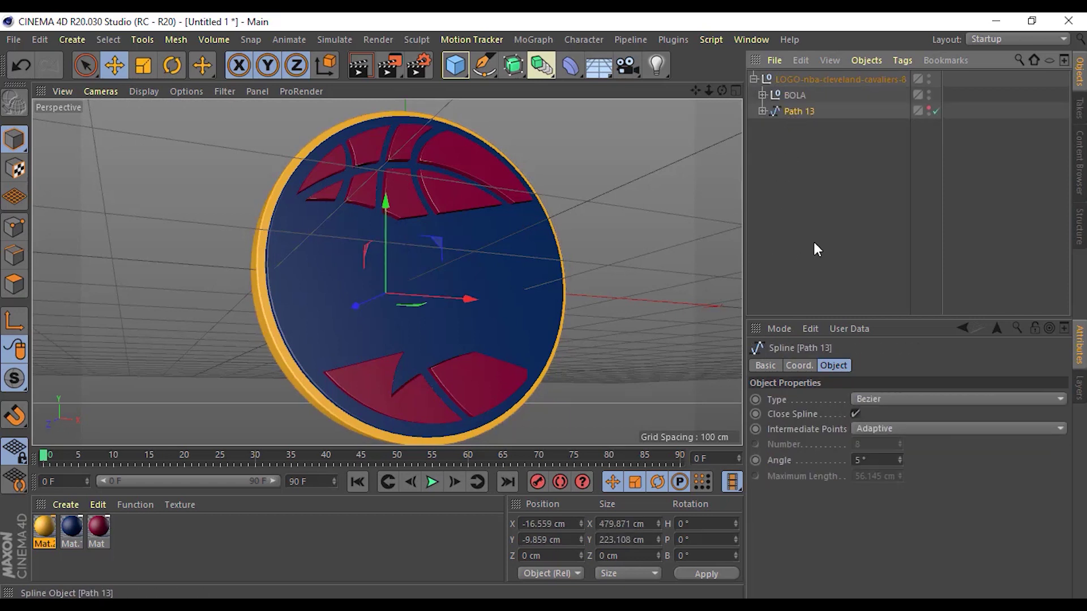
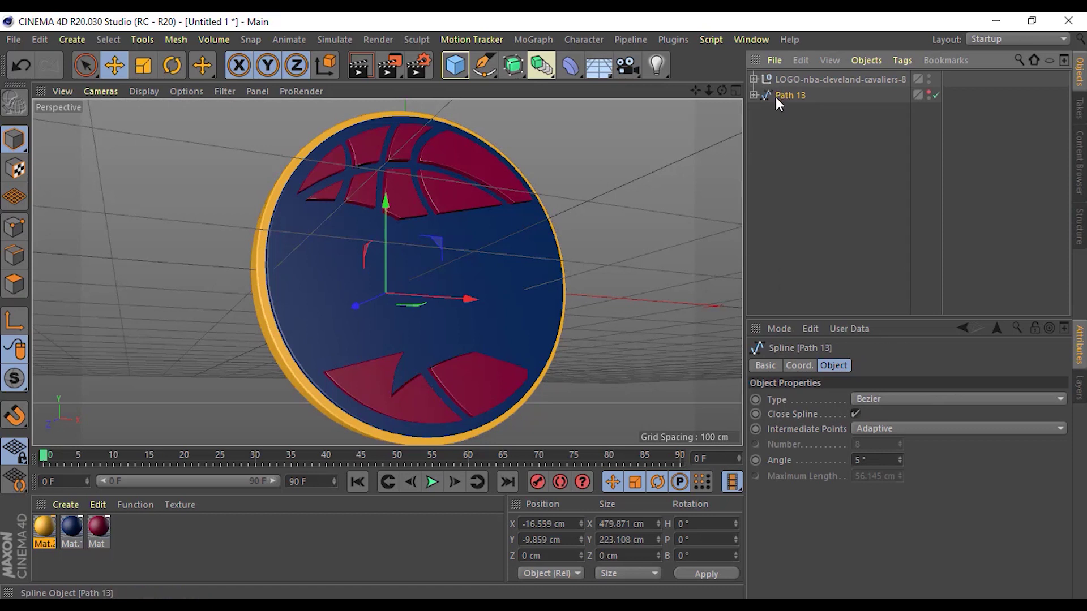
Show the Path 13 outline and set the LOGO null's editor visibility to hidden.
{"action": "left_click", "coordinate": [931, 97]}
{"action": "left_click", "coordinate": [832, 156]}
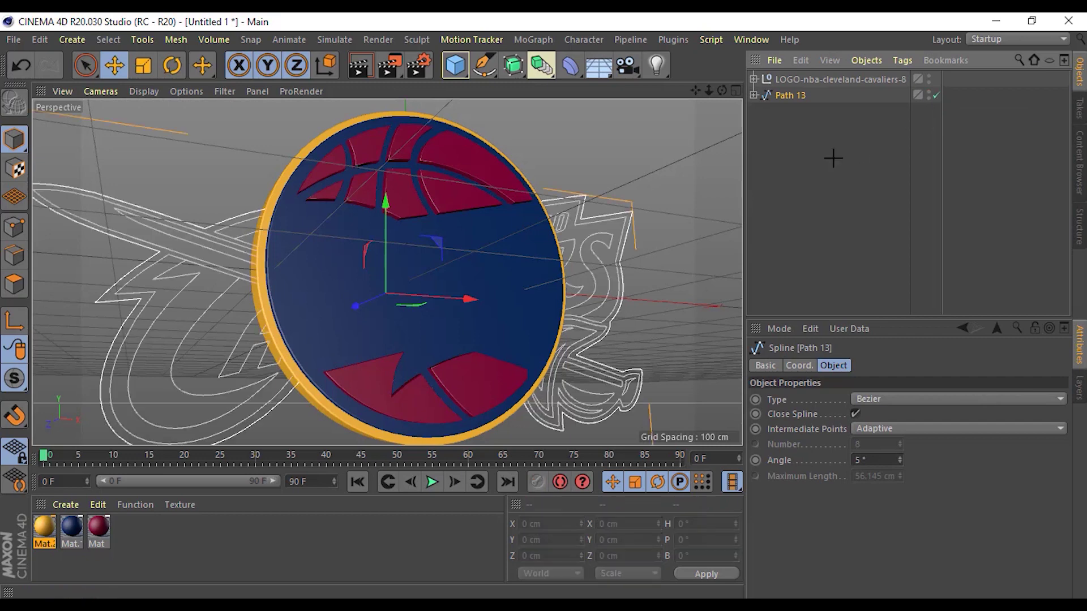
{"action": "left_click", "coordinate": [837, 80]}
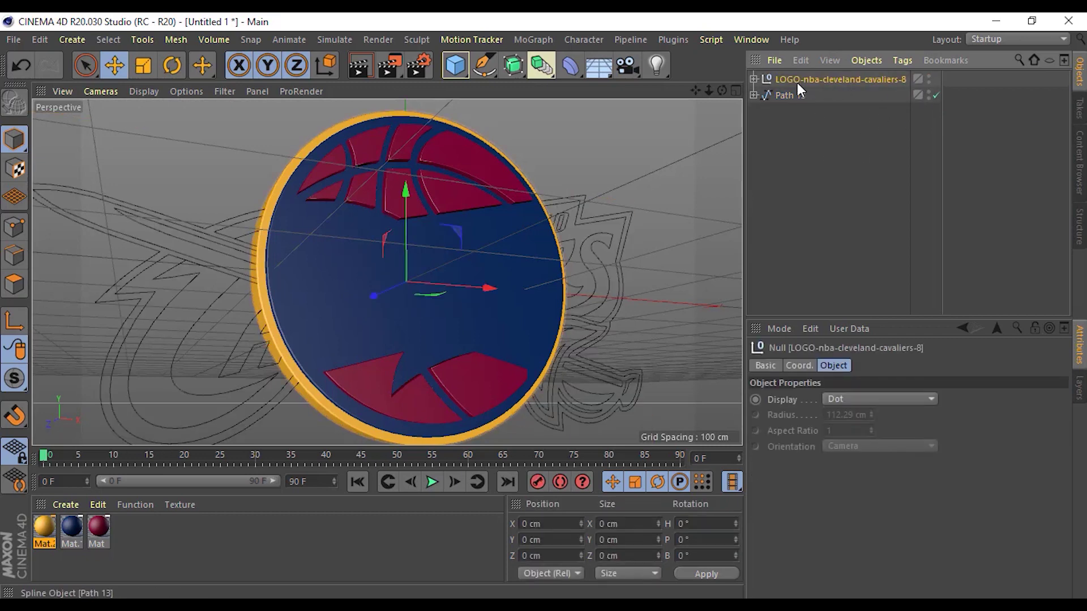
{"action": "left_click", "coordinate": [929, 77]}
Orbit the view to see the outline at an angle and expand Path 13.
{"action": "left_click", "coordinate": [891, 109]}
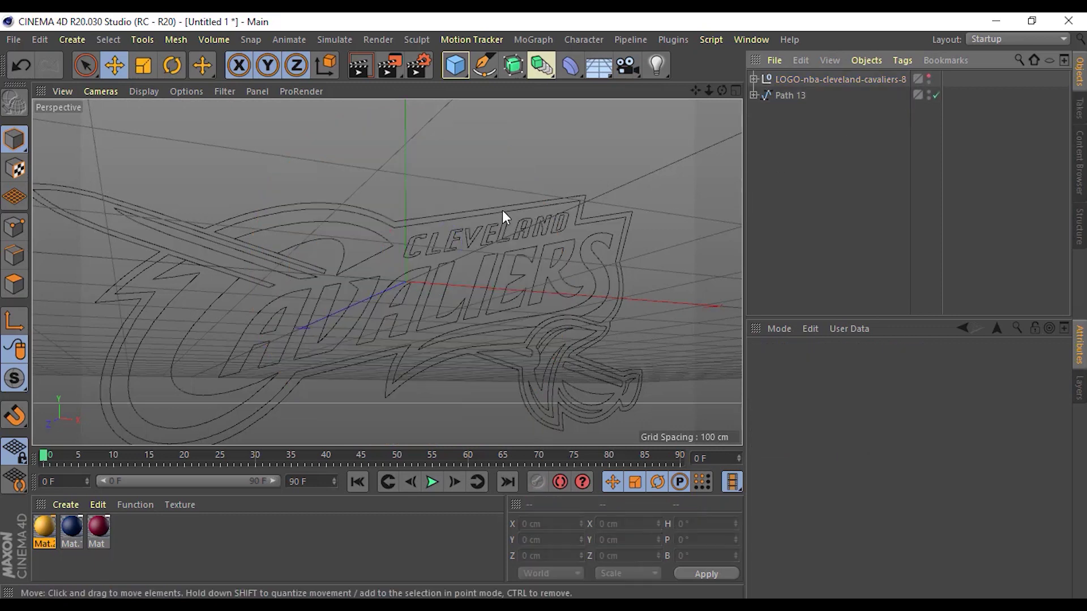
{"action": "mouse_move", "coordinate": [502, 210]}
{"action": "left_mouse_down", "text": "alt"}
{"action": "mouse_move", "coordinate": [468, 169]}
{"action": "mouse_move", "coordinate": [412, 264]}
{"action": "mouse_move", "coordinate": [422, 241]}
{"action": "left_mouse_up", "text": "alt"}
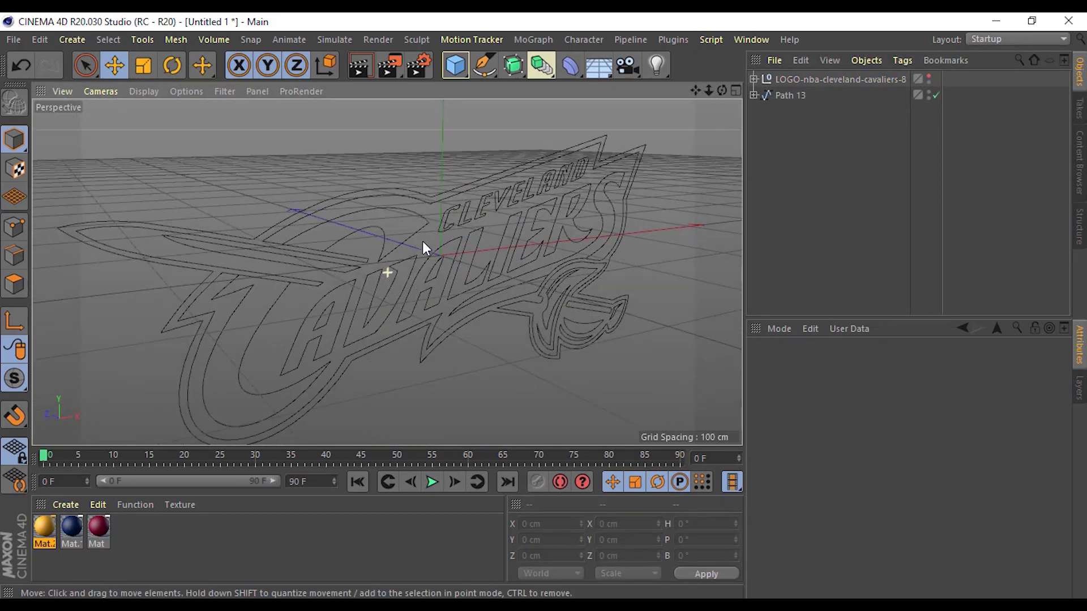
{"action": "left_click", "coordinate": [754, 95]}
Browse Path 13's child paths, select sword-guard Path 14, and zoom in on it.
{"action": "left_click", "coordinate": [762, 143]}
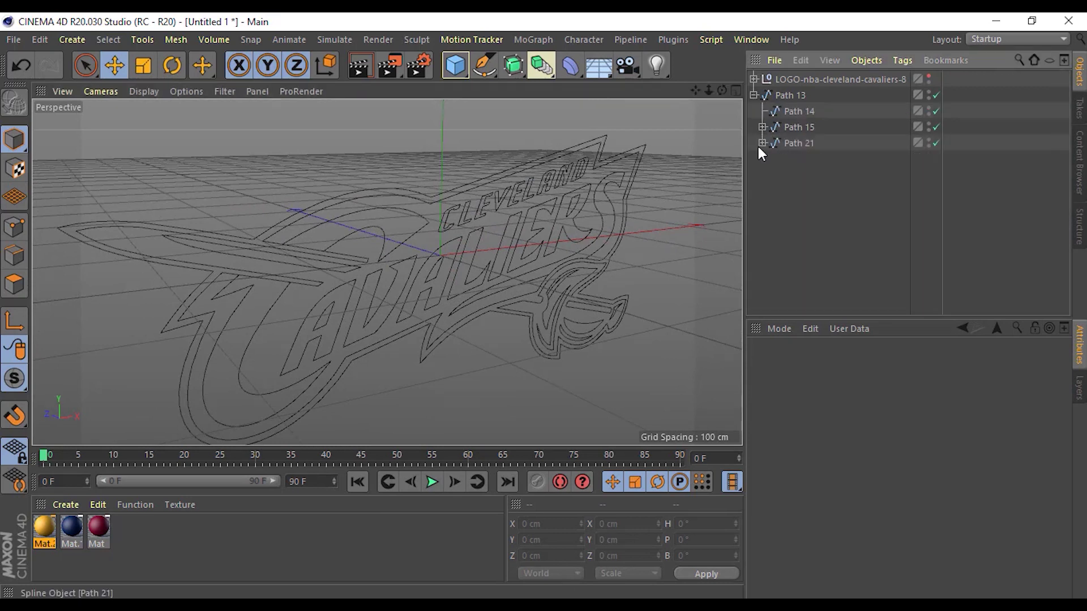
{"action": "left_click", "coordinate": [762, 143]}
{"action": "left_click", "coordinate": [772, 143]}
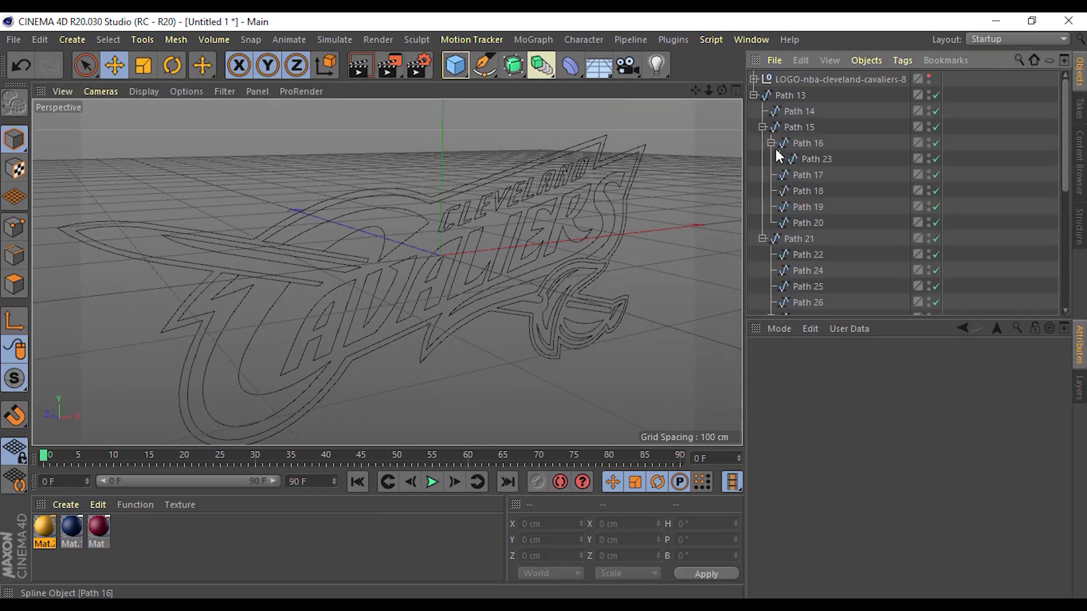
{"action": "left_click", "coordinate": [799, 238]}
{"action": "left_click", "coordinate": [763, 126]}
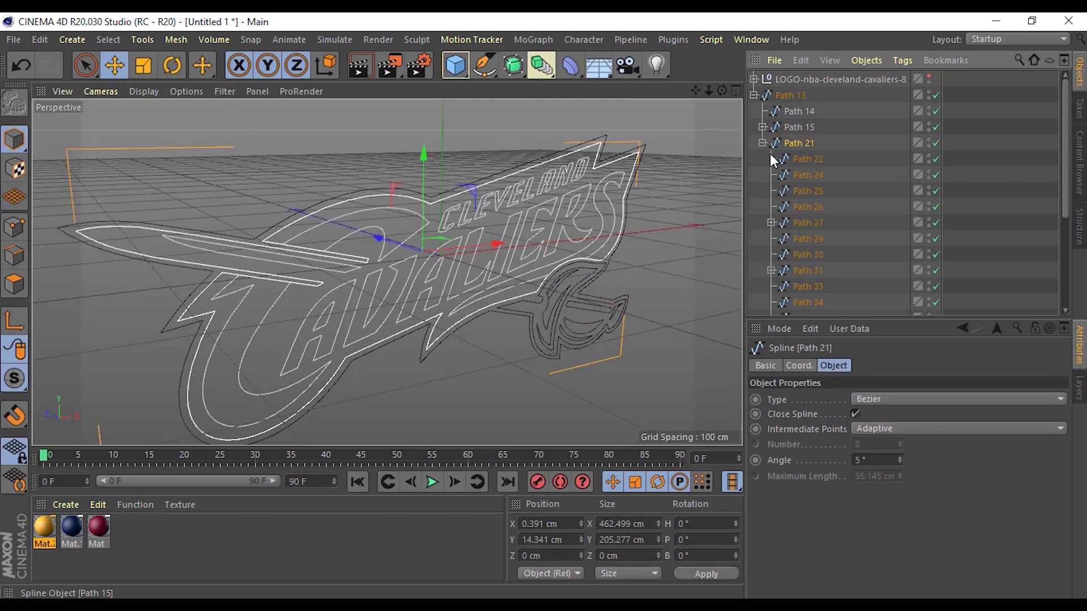
{"action": "left_click", "coordinate": [658, 192]}
{"action": "left_click", "coordinate": [784, 112]}
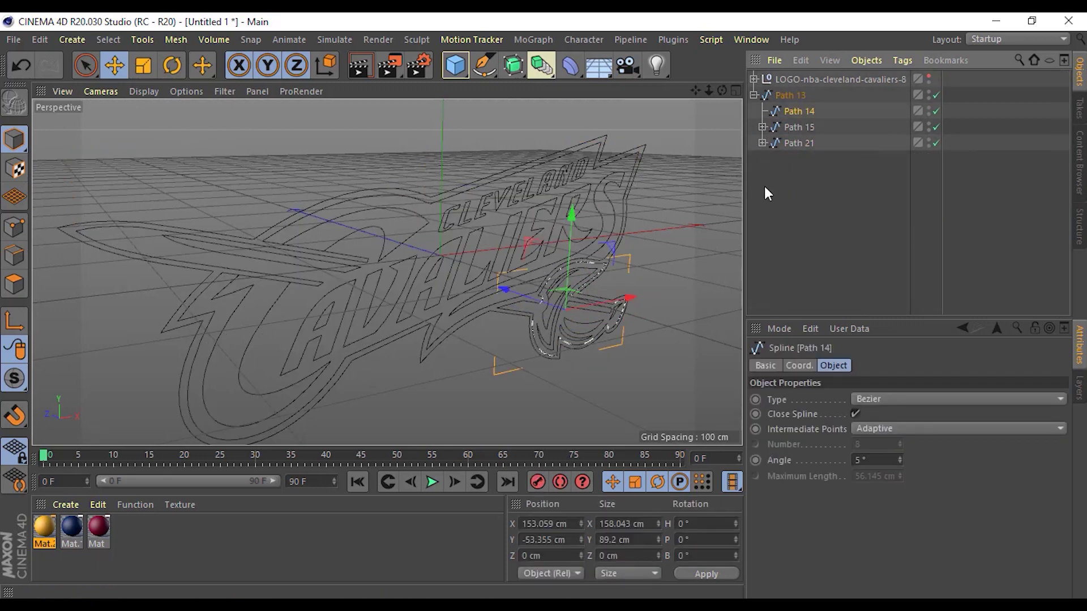
{"action": "mouse_move", "coordinate": [650, 263]}
{"action": "left_mouse_down", "text": "alt"}
{"action": "mouse_move", "coordinate": [667, 247]}
{"action": "mouse_move", "coordinate": [622, 226]}
{"action": "left_mouse_up", "text": "alt"}
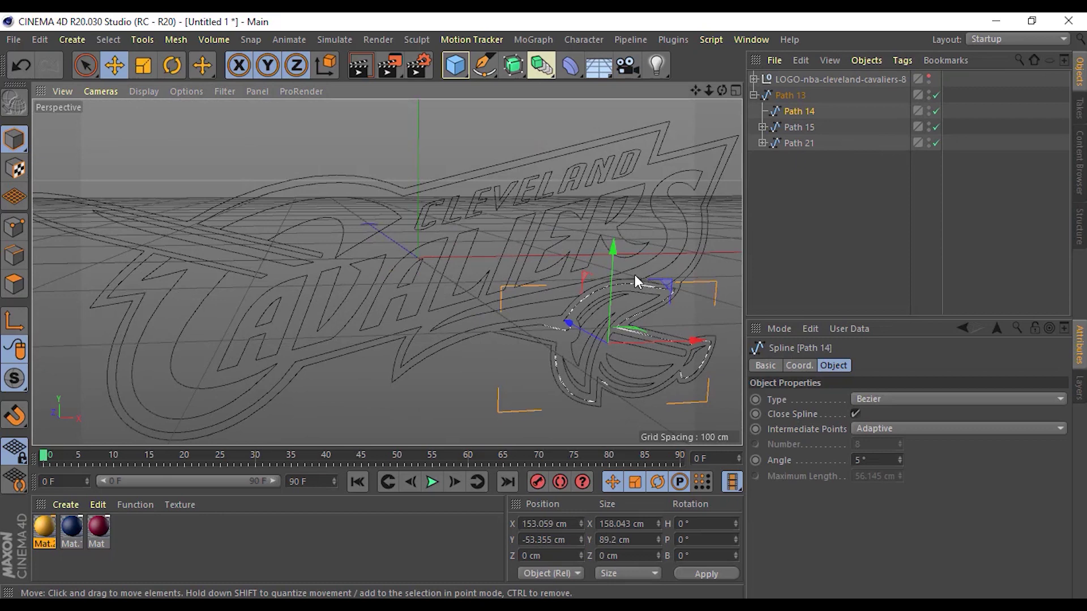
{"action": "mouse_move", "coordinate": [634, 274]}
{"action": "left_mouse_down", "text": "alt"}
{"action": "mouse_move", "coordinate": [579, 273]}
{"action": "mouse_move", "coordinate": [621, 257]}
{"action": "mouse_move", "coordinate": [603, 291]}
{"action": "mouse_move", "coordinate": [532, 274]}
{"action": "mouse_move", "coordinate": [614, 269]}
{"action": "mouse_move", "coordinate": [617, 216]}
{"action": "mouse_move", "coordinate": [595, 218]}
{"action": "left_mouse_up", "text": "alt"}
Undo the accidental move and rename Path 14 to Gagang-1.
{"action": "key", "text": "ctrl+z"}
{"action": "left_click", "coordinate": [790, 112]}
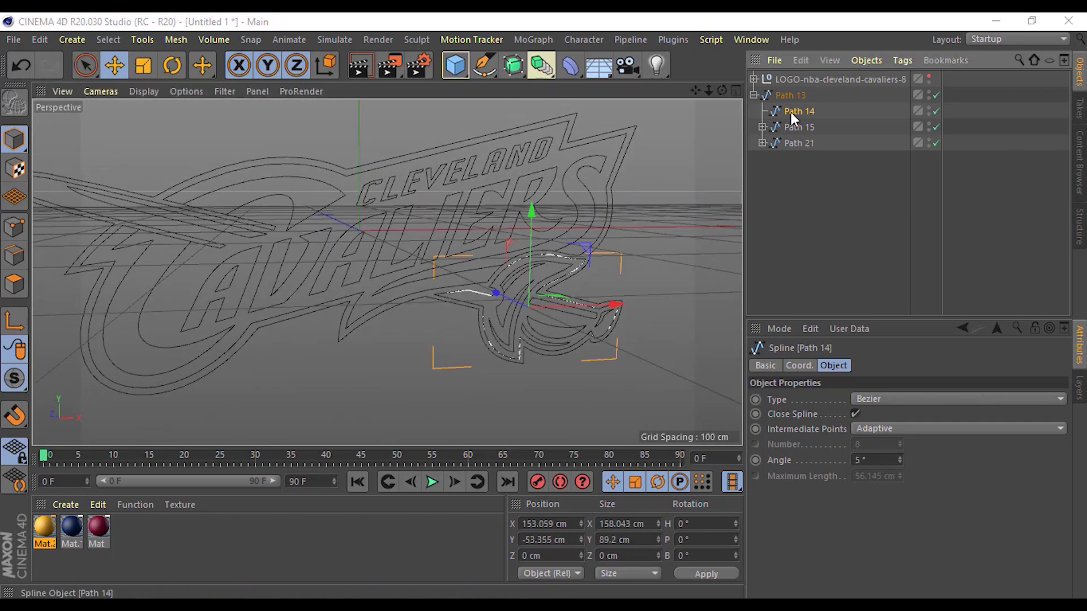
{"action": "double_click", "coordinate": [790, 112]}
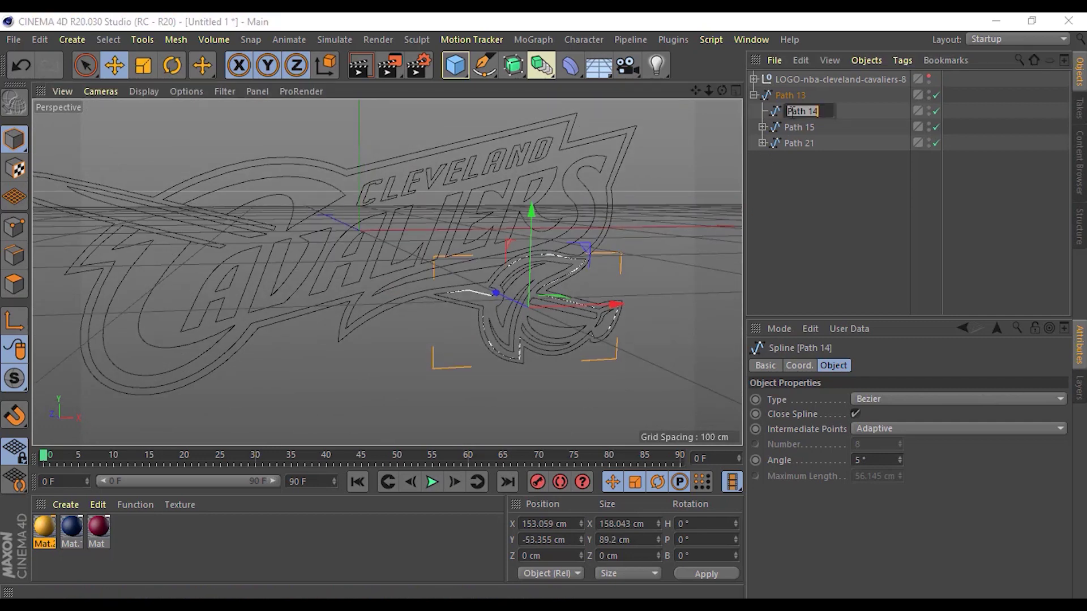
{"action": "type", "text": "Ca"}
{"action": "type", "text": "gang-1"}
{"action": "key", "text": "Return"}
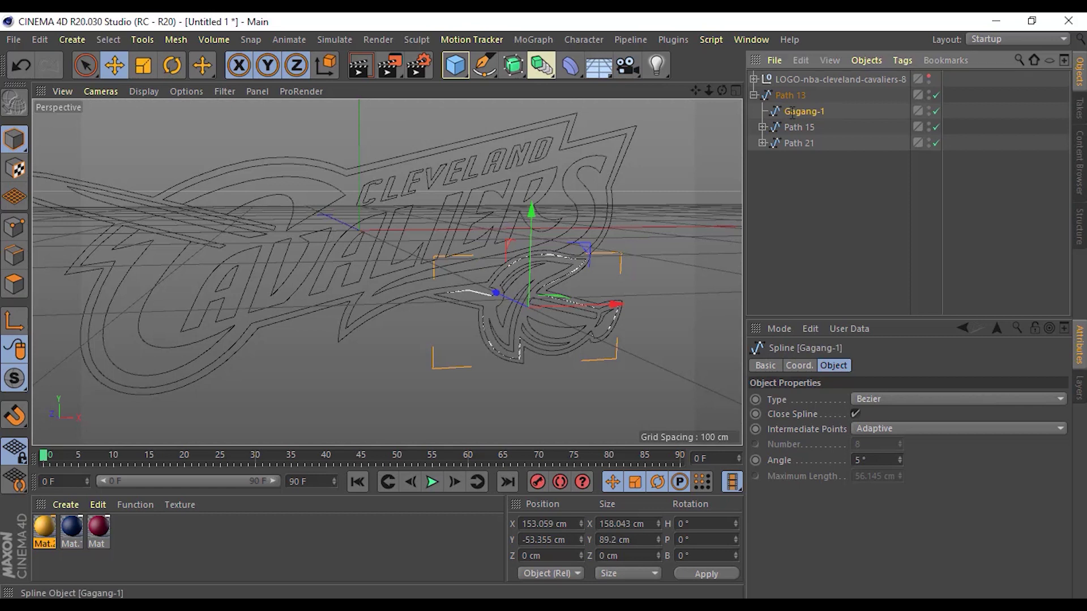
Compare Path 15 with Gagang-1, then hide Path 21 in the viewport.
{"action": "left_click", "coordinate": [786, 177]}
{"action": "left_click", "coordinate": [796, 128]}
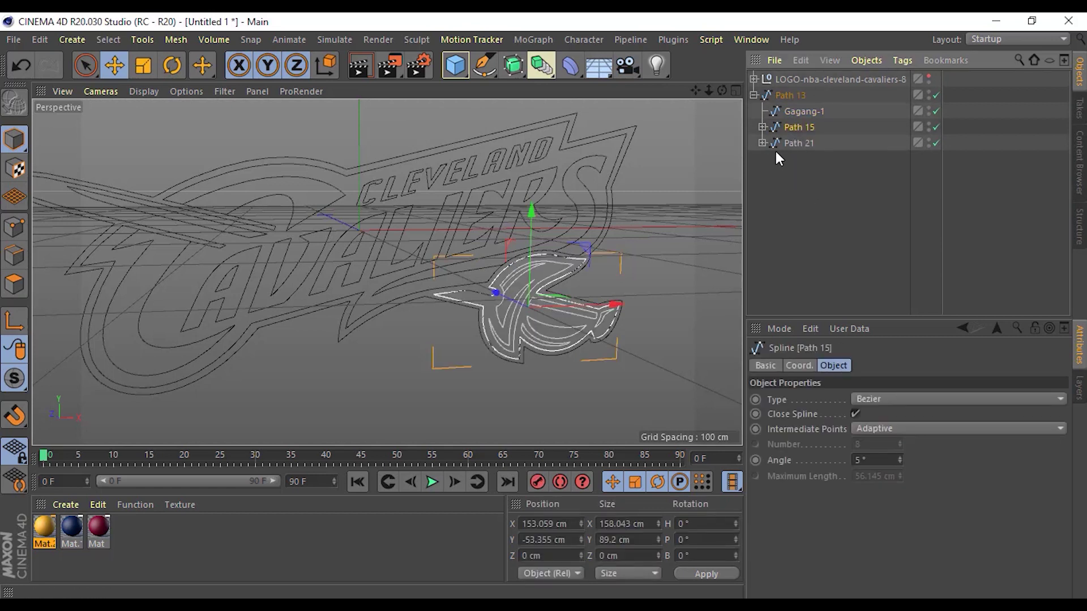
{"action": "left_click", "coordinate": [797, 114]}
{"action": "left_click", "coordinate": [789, 131]}
{"action": "left_click", "coordinate": [796, 143]}
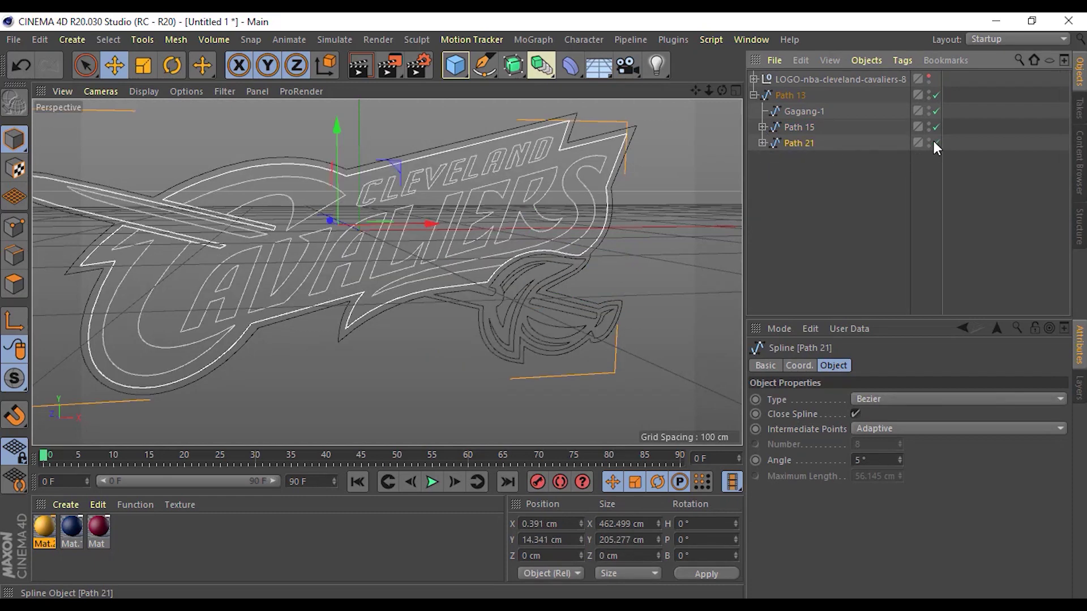
{"action": "left_click", "coordinate": [921, 152]}
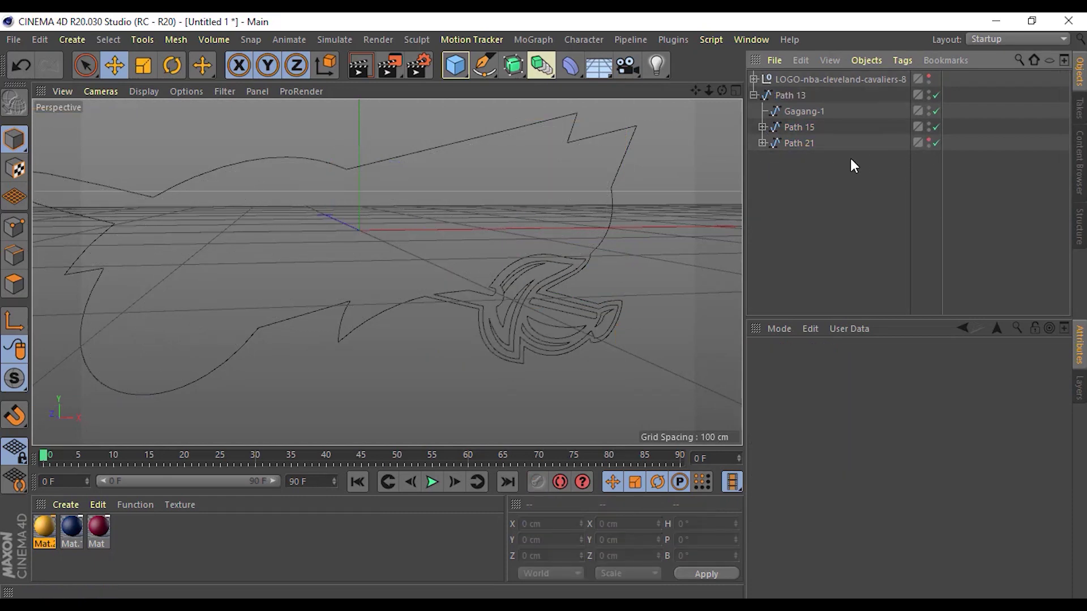
Move Path 15, Gagang-1 and Path 21 out of Path 13 to top level.
{"action": "left_click", "coordinate": [796, 127]}
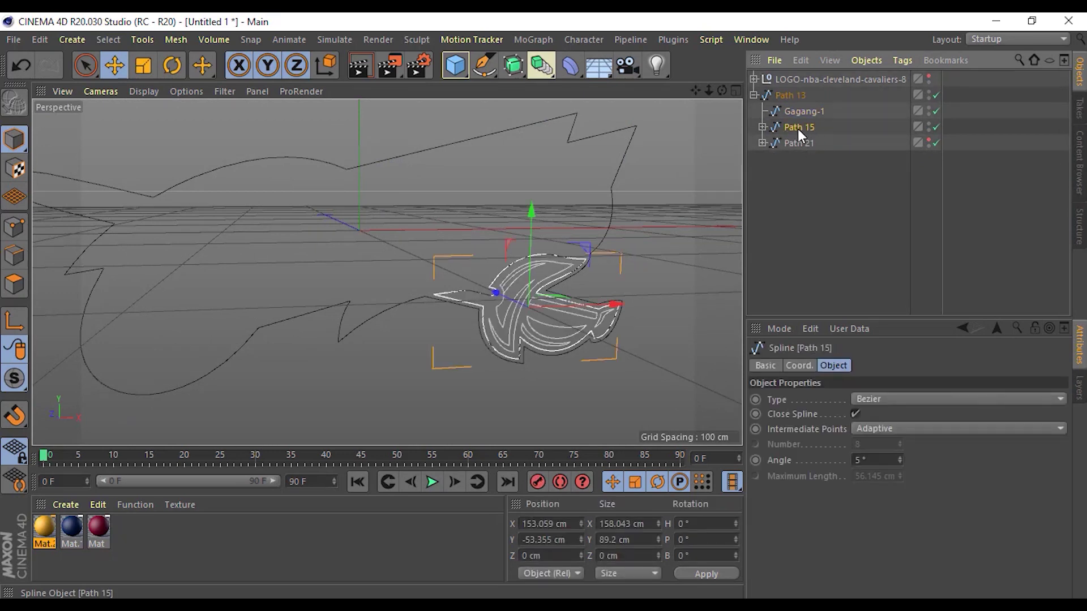
{"action": "left_click_drag", "start_coordinate": [787, 236], "coordinate": [787, 238]}
{"action": "left_click", "coordinate": [791, 95]}
{"action": "left_click", "coordinate": [753, 95]}
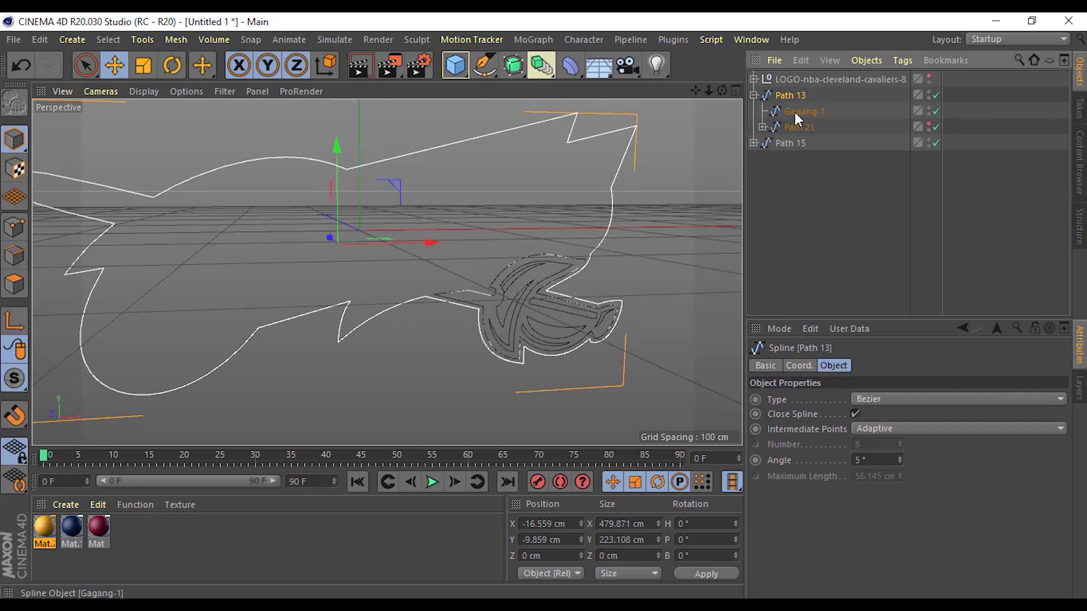
{"action": "left_click", "coordinate": [795, 112]}
{"action": "left_click_drag", "start_coordinate": [800, 126], "coordinate": [819, 210]}
Rename Path 13 to OUTLINE.
{"action": "left_click", "coordinate": [819, 211]}
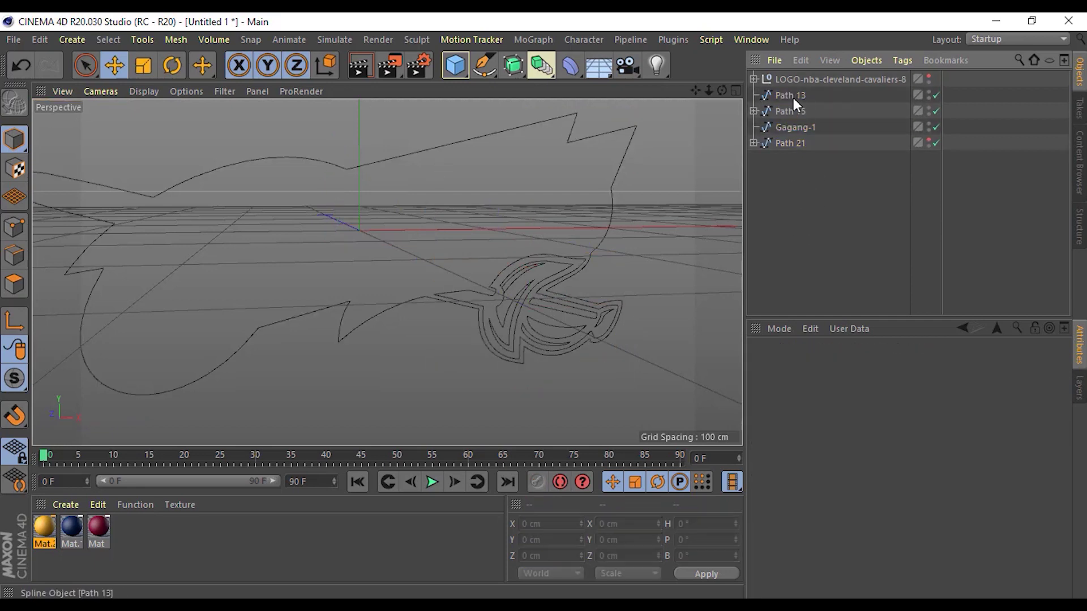
{"action": "left_click", "coordinate": [792, 95]}
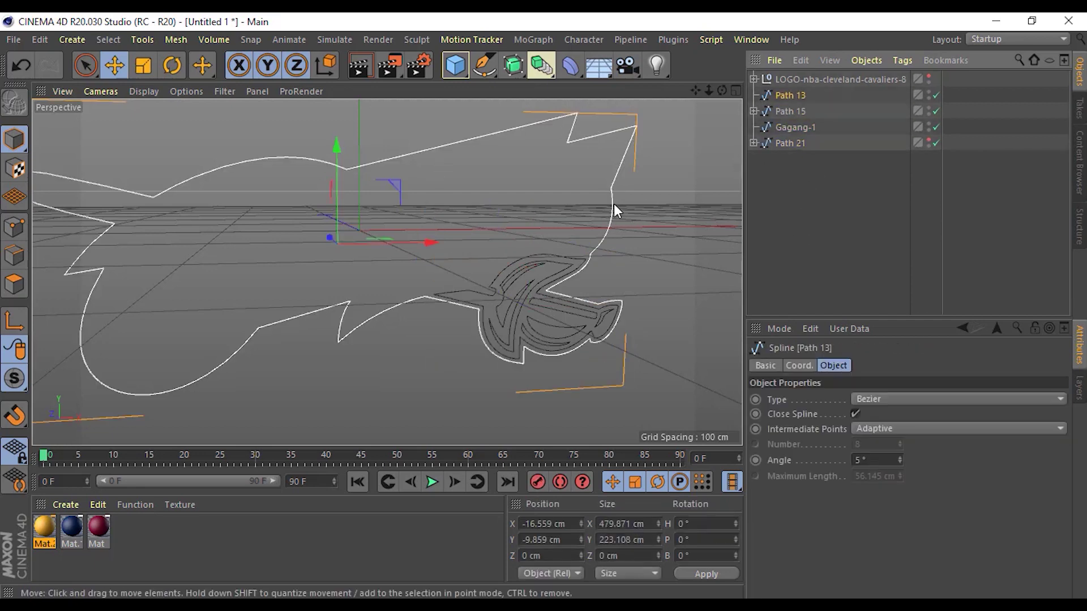
{"action": "double_click", "coordinate": [790, 96]}
{"action": "type", "text": "OU"}
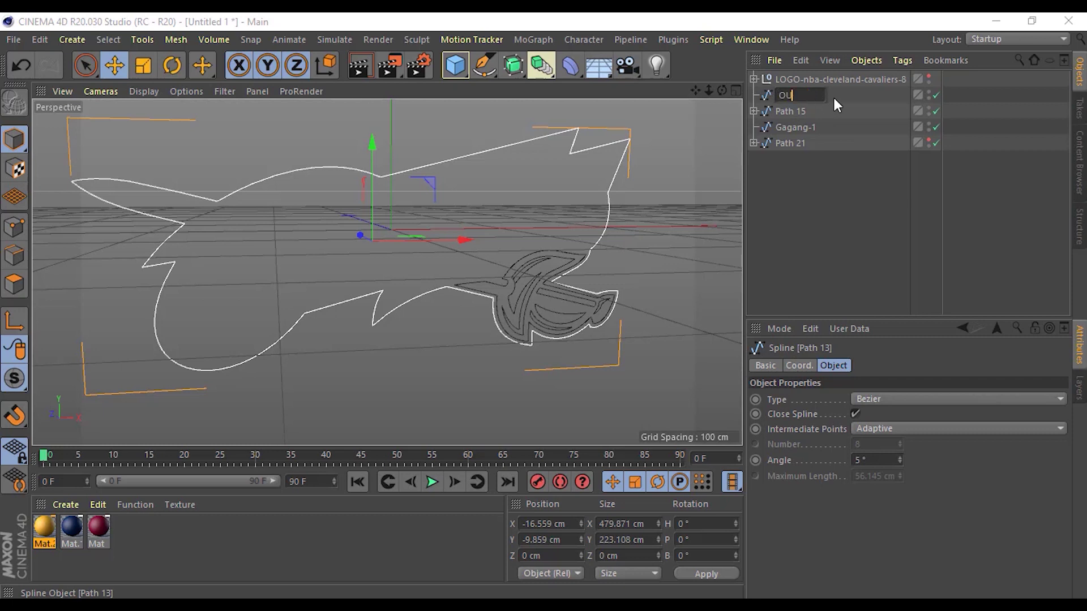
{"action": "type", "text": "TLO"}
{"action": "key", "text": "Return"}
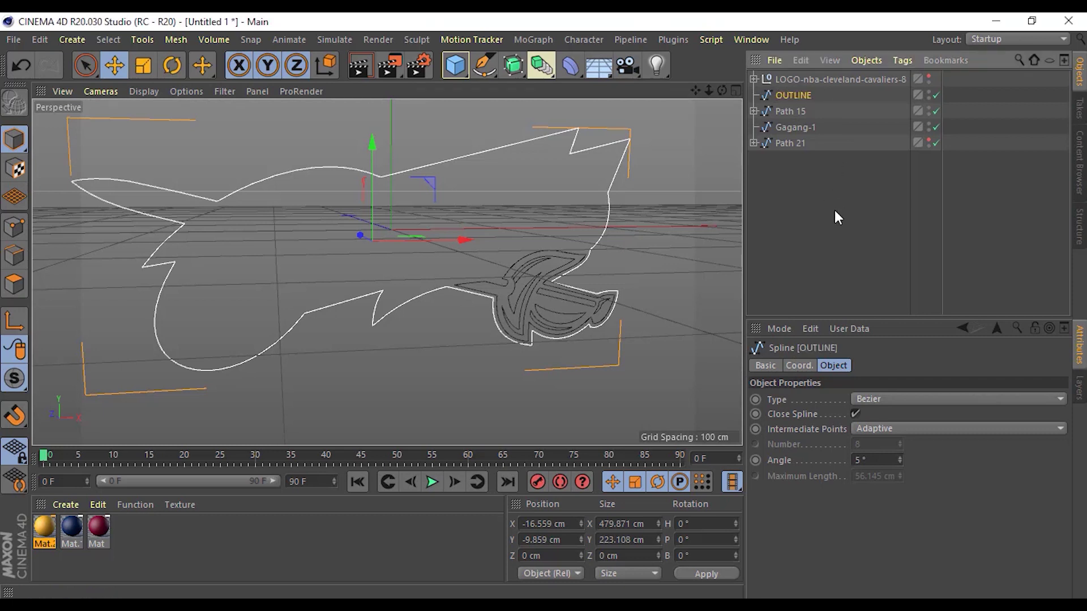
{"action": "left_click", "coordinate": [834, 209]}
Reorder the top-level objects with Gagang-1 above Path 15 and Path 15 below Path 21.
{"action": "left_click", "coordinate": [798, 127]}
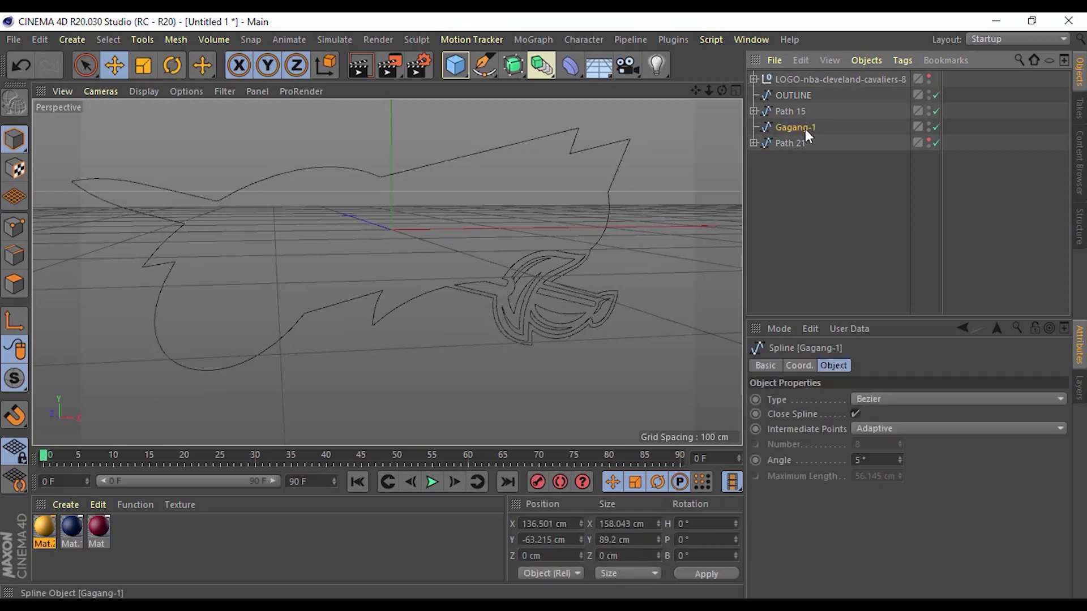
{"action": "left_click_drag", "start_coordinate": [804, 111], "coordinate": [798, 114]}
{"action": "left_click", "coordinate": [779, 173]}
{"action": "left_click", "coordinate": [796, 96]}
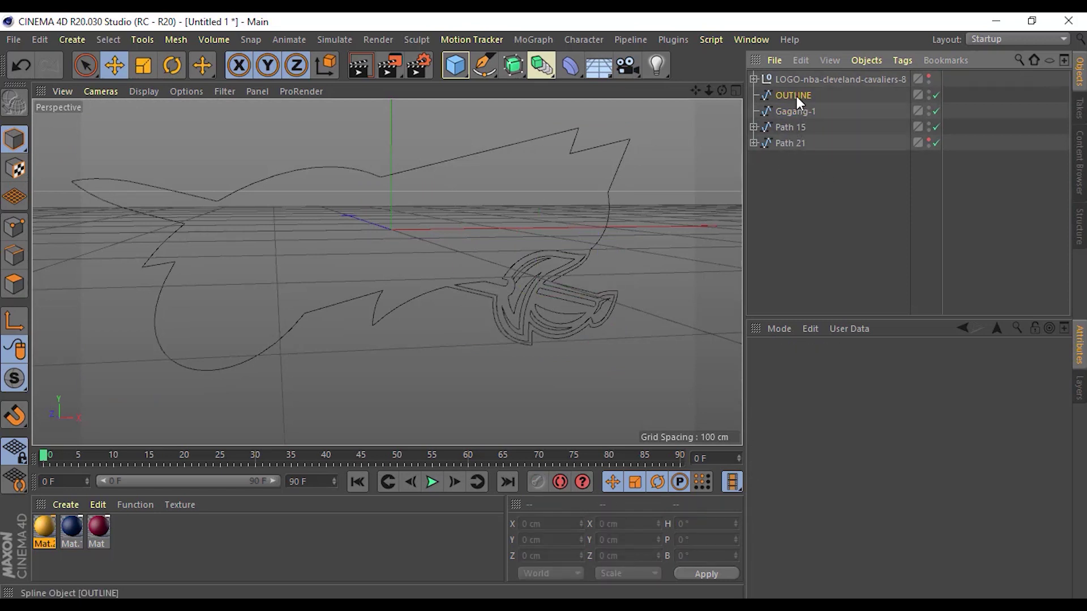
{"action": "left_click", "coordinate": [790, 141]}
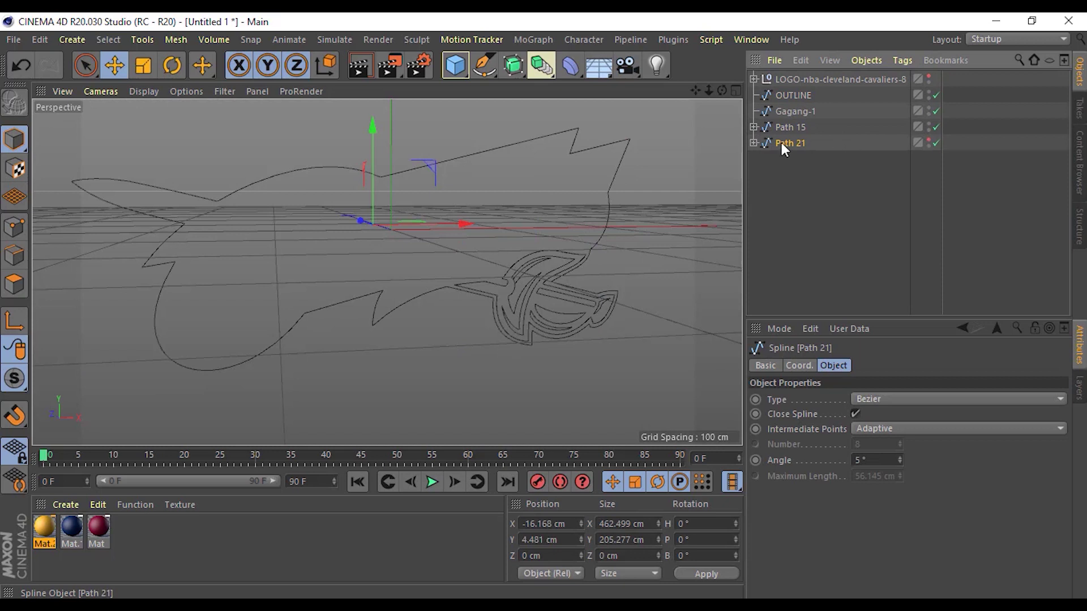
{"action": "left_click", "coordinate": [791, 131]}
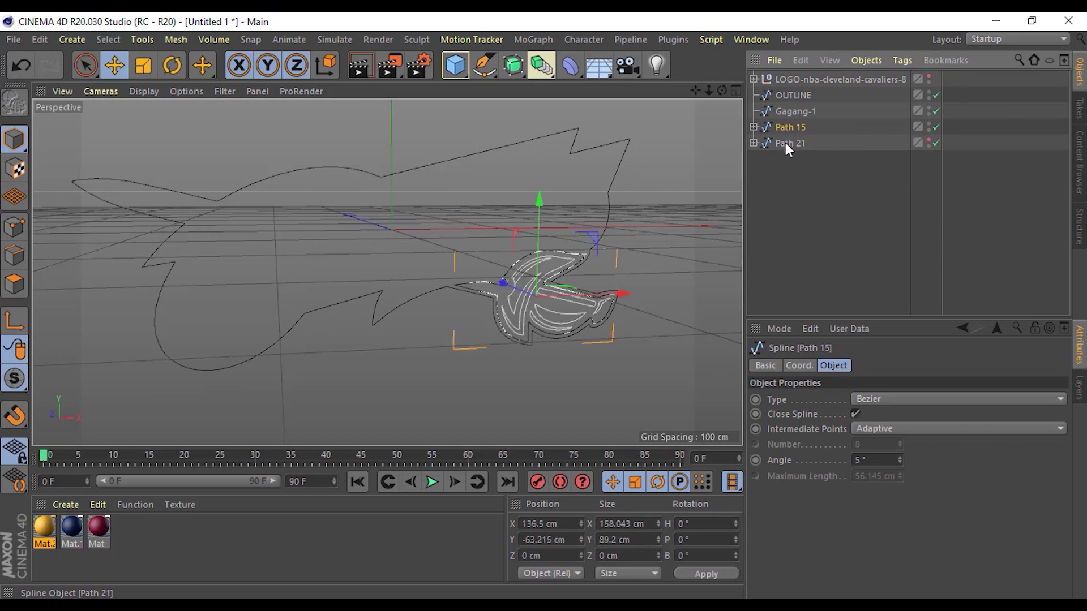
{"action": "left_click", "coordinate": [786, 144]}
{"action": "left_click_drag", "start_coordinate": [788, 130], "coordinate": [786, 167]}
Expand Path 15 and select Path 23 inside Path 16.
{"action": "left_click", "coordinate": [759, 142]}
{"action": "left_click", "coordinate": [786, 176]}
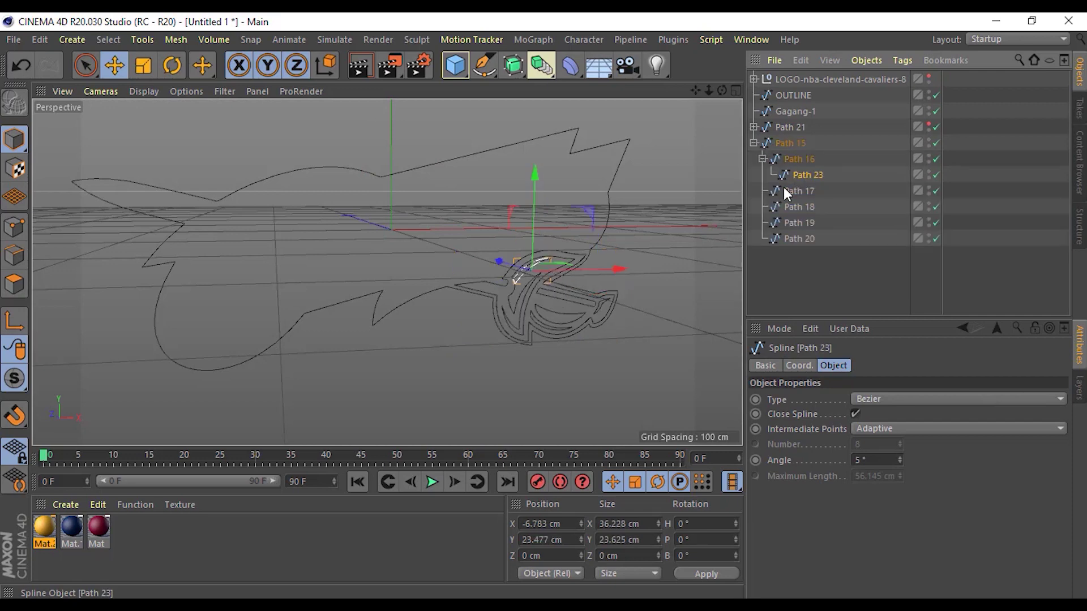
{"action": "scroll", "coordinate": [570, 245], "scroll_direction": "up", "scroll_amount": 3}
{"action": "scroll", "coordinate": [589, 263], "scroll_direction": "up", "scroll_amount": 3}
{"action": "scroll", "coordinate": [553, 227], "scroll_direction": "up", "scroll_amount": 2}
{"action": "key", "text": "ctrl+z"}
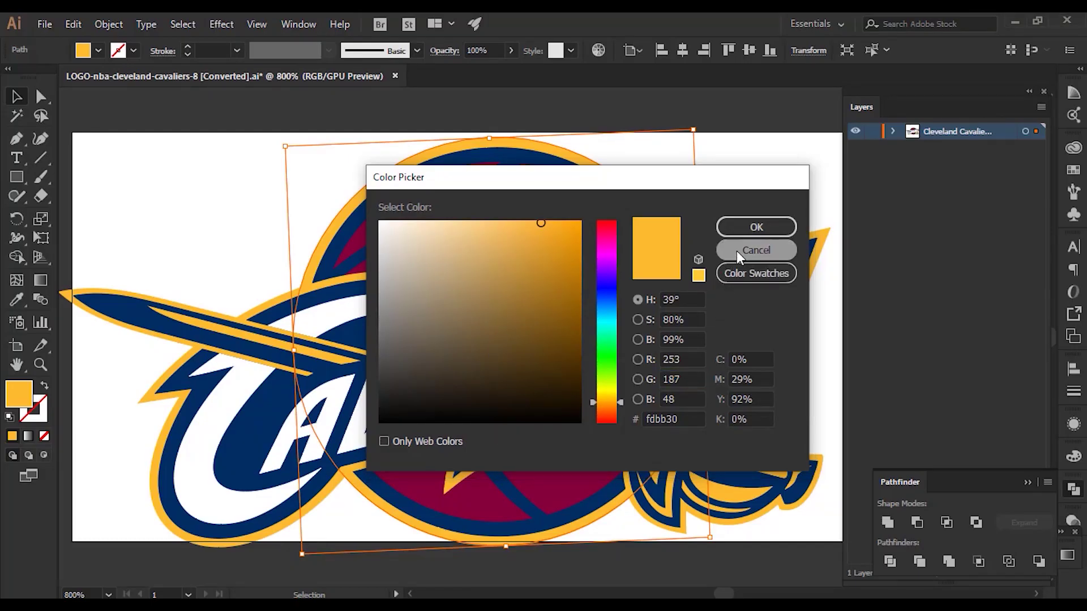
Zoom into the reference logo's sword guard and its white highlight shape.
{"action": "left_click", "coordinate": [739, 256]}
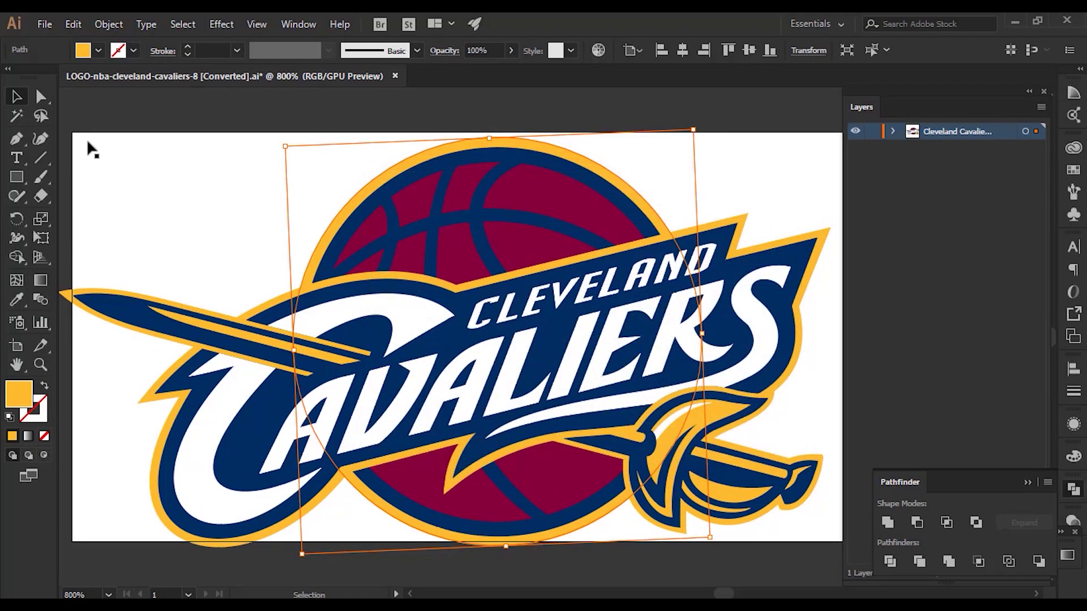
{"action": "scroll", "coordinate": [594, 340], "scroll_direction": "up", "scroll_amount": 2, "text": "alt"}
{"action": "mouse_move", "coordinate": [604, 339]}
{"action": "left_mouse_down"}
{"action": "mouse_move", "coordinate": [444, 209]}
{"action": "mouse_move", "coordinate": [393, 141]}
{"action": "left_mouse_up"}
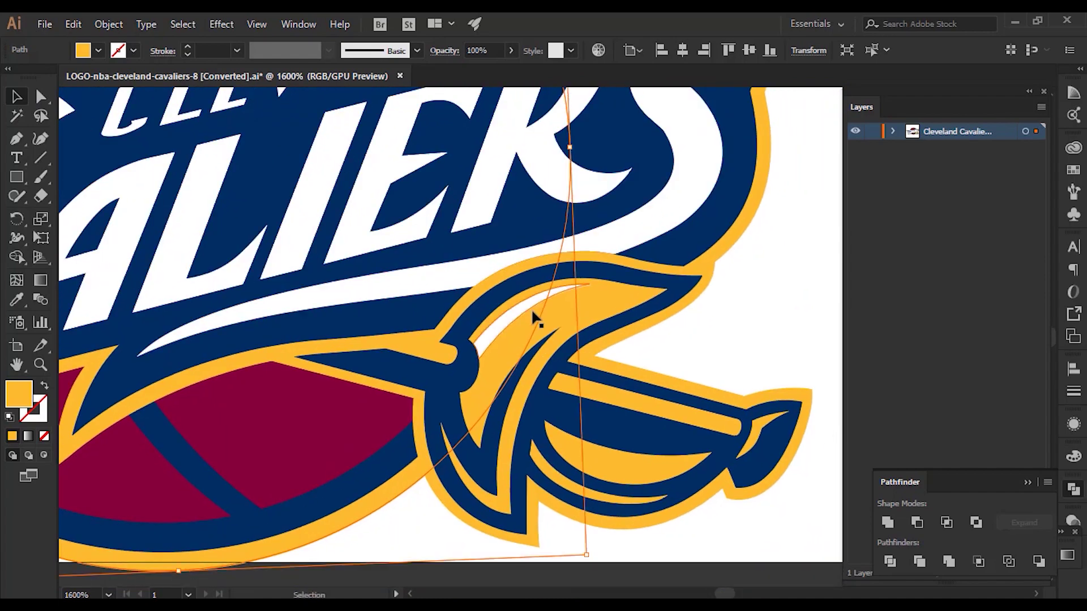
{"action": "left_click", "coordinate": [534, 315]}
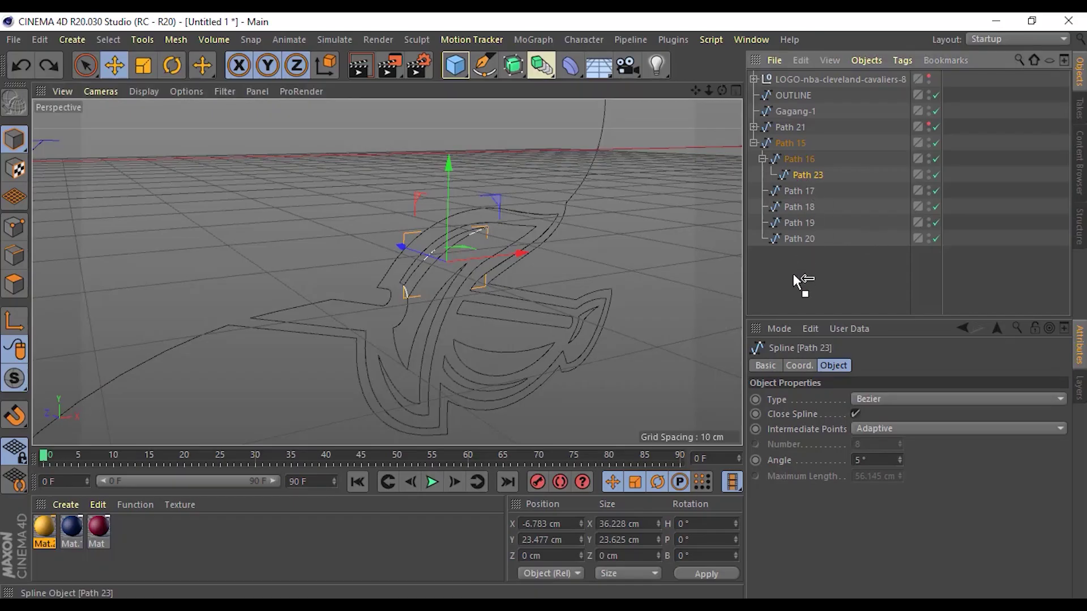
Move Path 23 to top level and rename it G-Putih.
{"action": "left_click_drag", "start_coordinate": [802, 205], "coordinate": [793, 273]}
{"action": "double_click", "coordinate": [786, 239]}
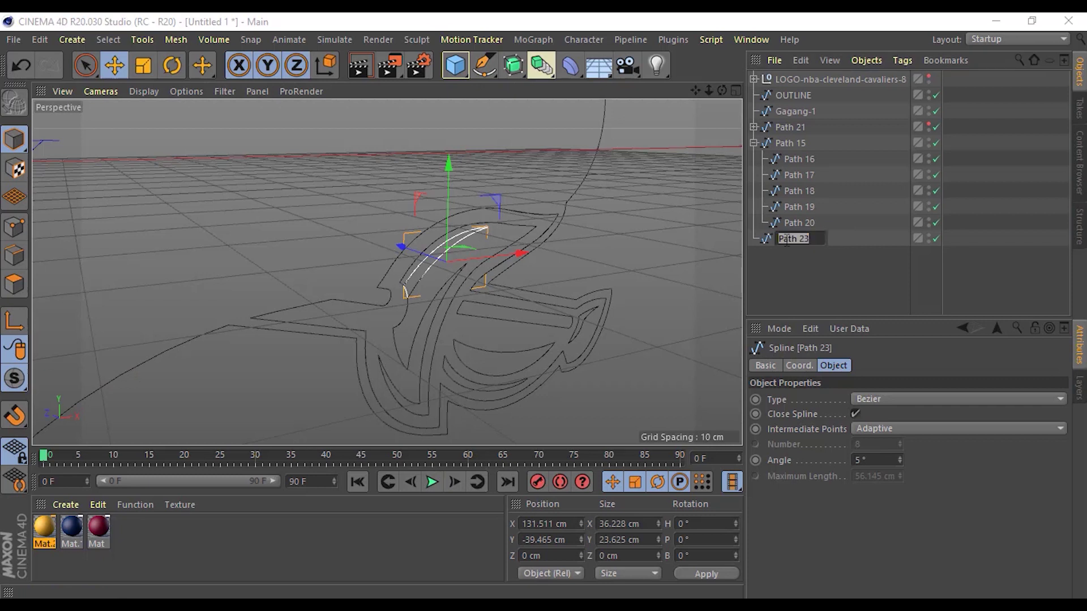
{"action": "type", "text": "G-P"}
{"action": "type", "text": "utih"}
{"action": "key", "text": "Return"}
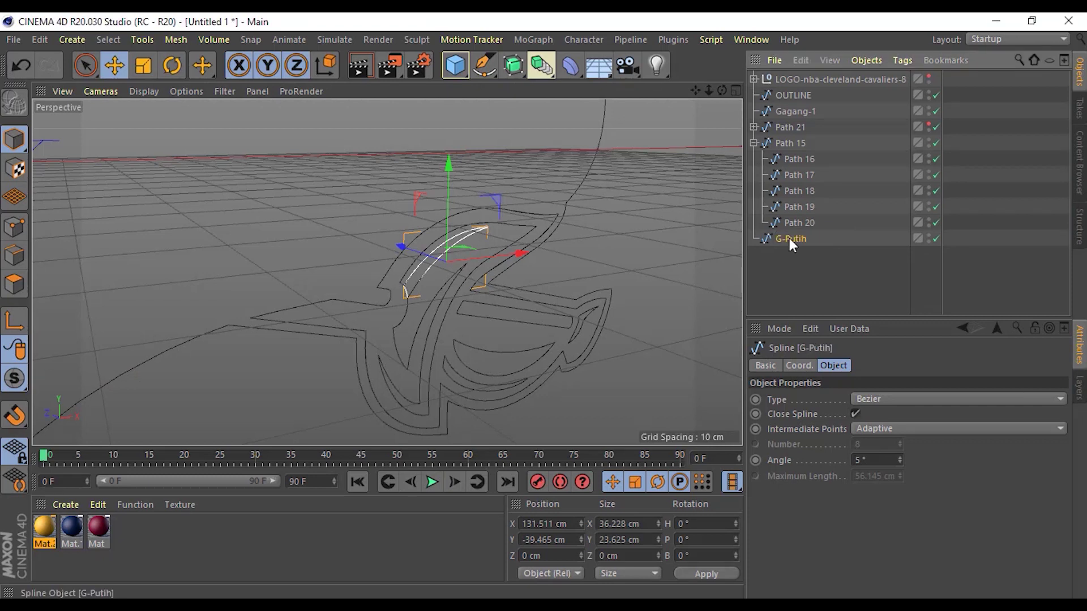
{"action": "left_click", "coordinate": [805, 259]}
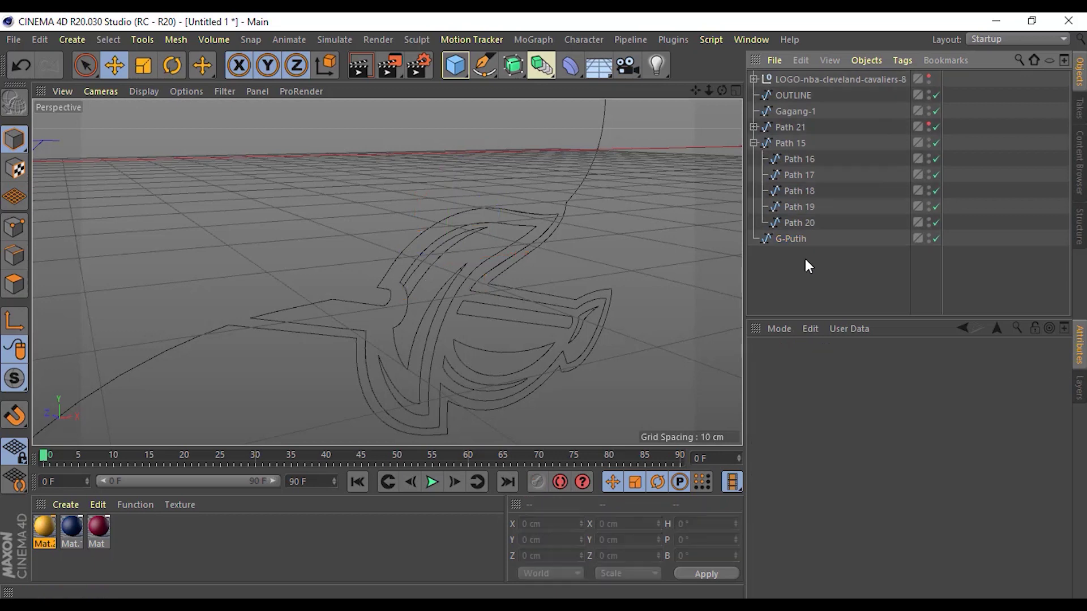
{"action": "left_click", "coordinate": [773, 240]}
Move Path 16 out of Path 15 to top level.
{"action": "left_click", "coordinate": [792, 163]}
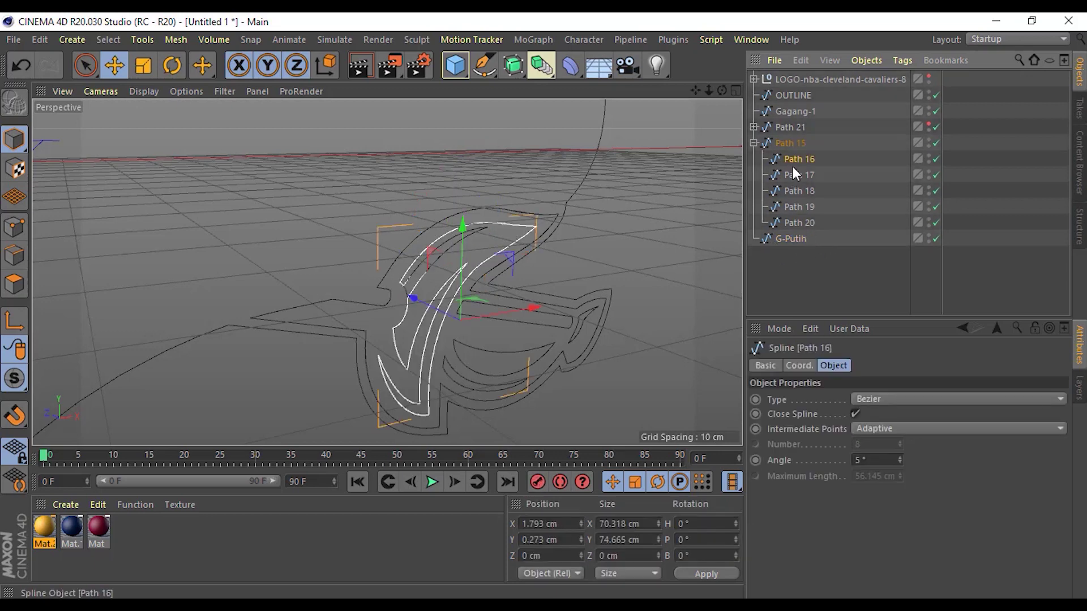
{"action": "scroll", "coordinate": [678, 237], "scroll_direction": "up", "scroll_amount": 2}
{"action": "scroll", "coordinate": [624, 233], "scroll_direction": "up", "scroll_amount": 2}
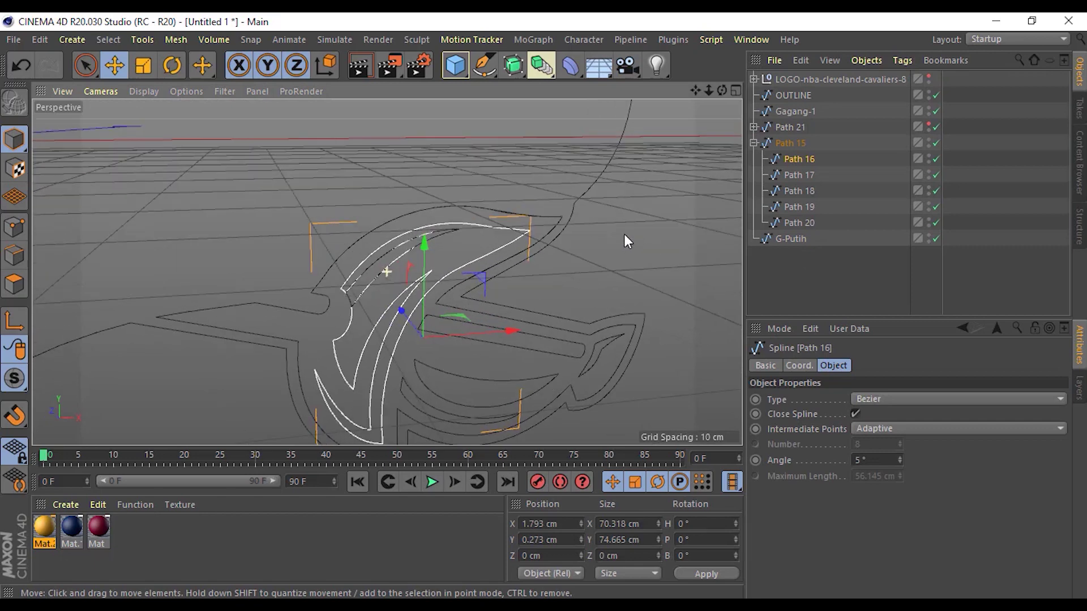
{"action": "scroll", "coordinate": [621, 230], "scroll_direction": "up", "scroll_amount": 2}
{"action": "left_click_drag", "start_coordinate": [796, 159], "coordinate": [793, 247]}
Select Paths 17–20 plus Path 16 and drag them out of Path 15.
{"action": "left_click", "coordinate": [796, 153]}
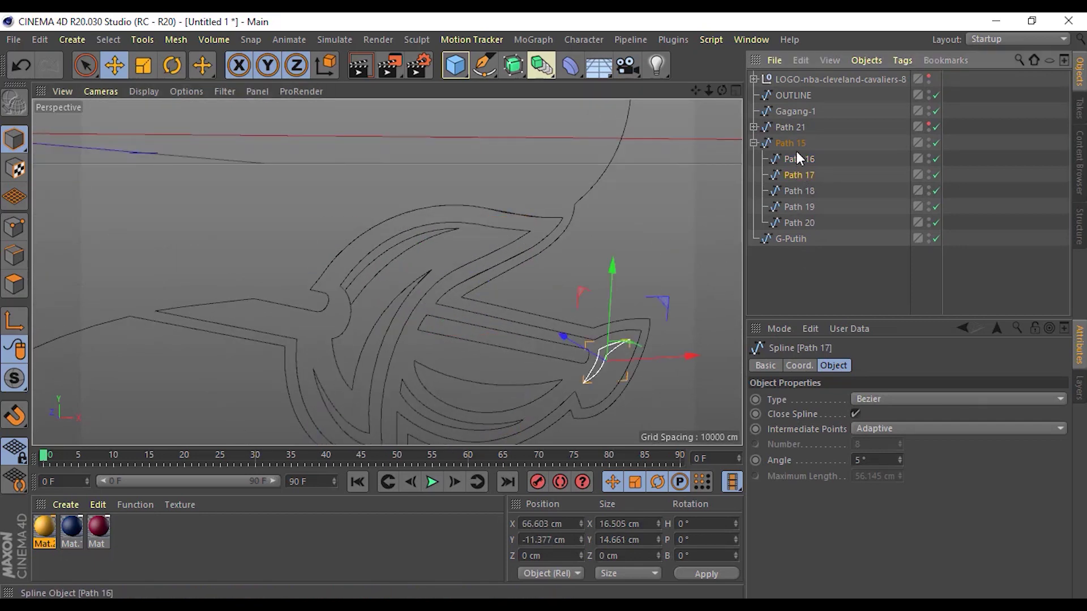
{"action": "left_click", "coordinate": [800, 174], "text": "ctrl"}
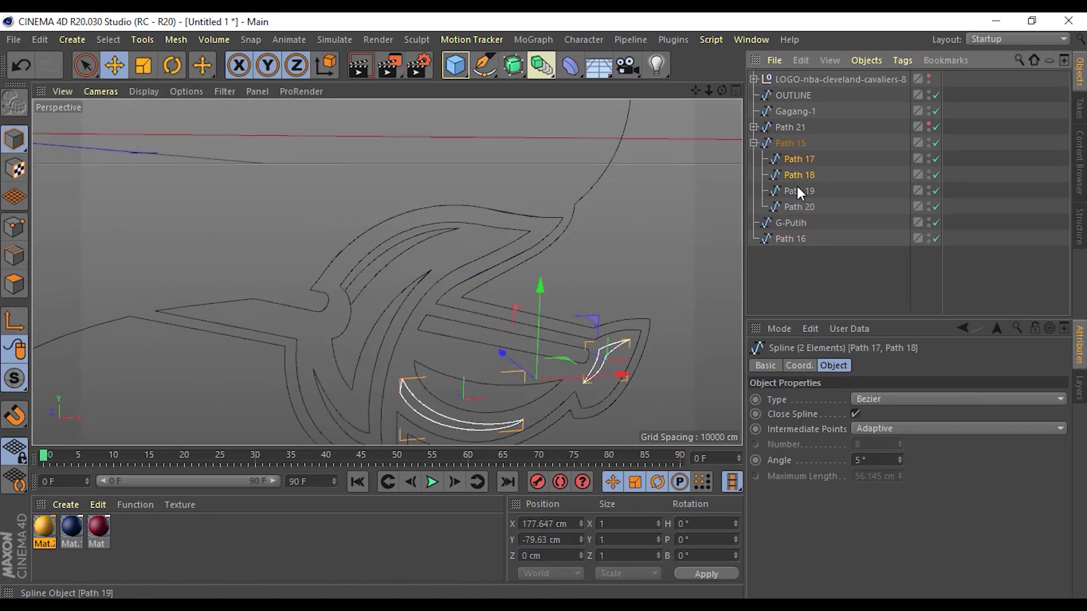
{"action": "scroll", "coordinate": [560, 233], "scroll_direction": "up", "scroll_amount": 2}
{"action": "scroll", "coordinate": [506, 247], "scroll_direction": "up", "scroll_amount": 1}
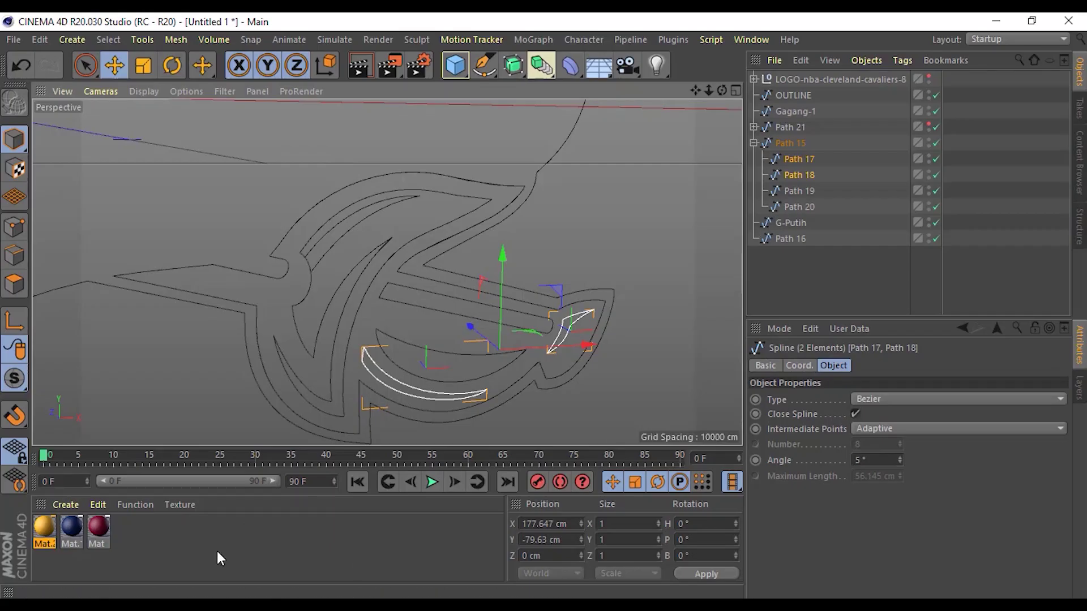
{"action": "left_click", "coordinate": [799, 191], "text": "shift"}
{"action": "left_click", "coordinate": [797, 207], "text": "shift"}
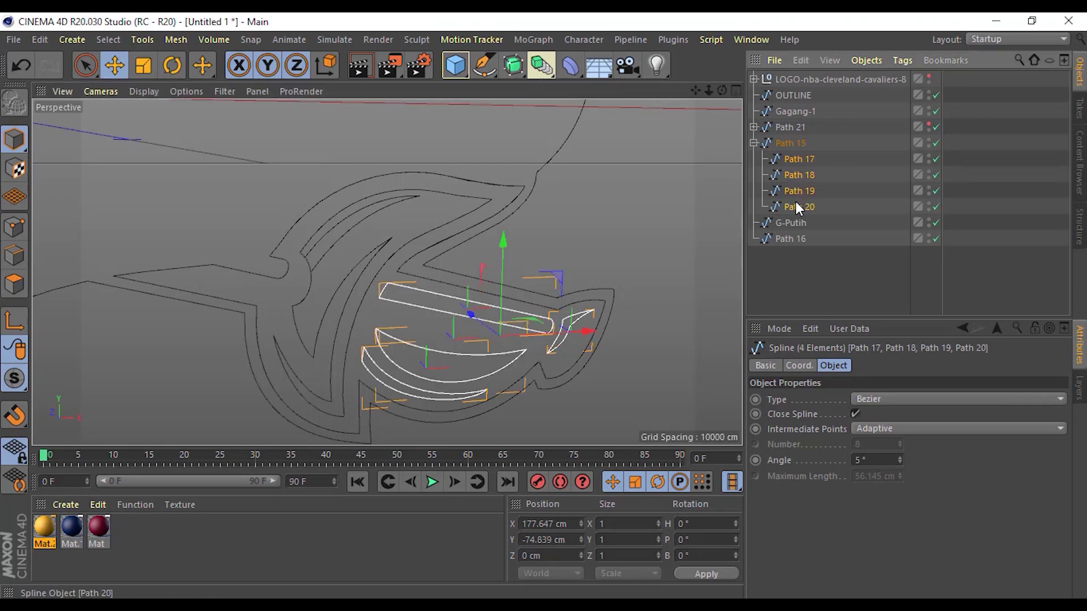
{"action": "left_click", "coordinate": [787, 239], "text": "shift"}
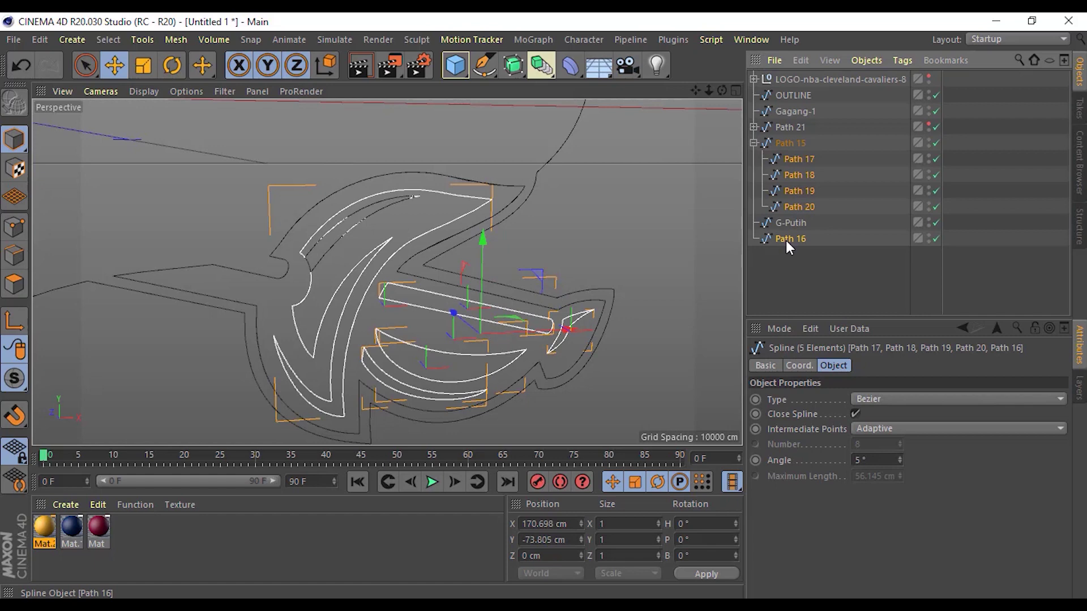
{"action": "left_click_drag", "start_coordinate": [796, 221], "coordinate": [799, 221]}
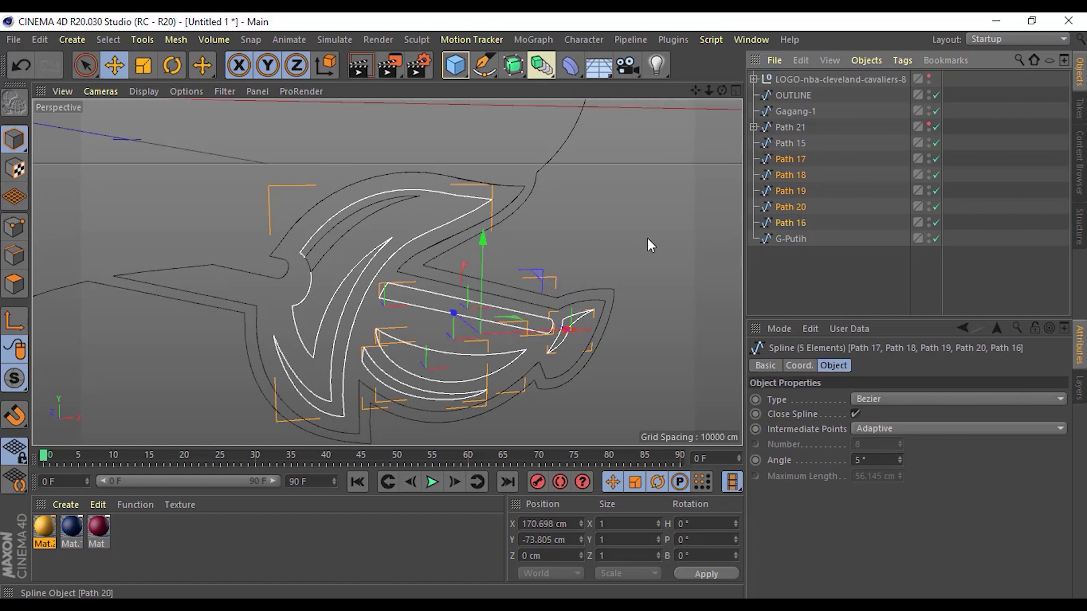
Merge Paths 16–20 into one spline with Connect Objects + Delete.
{"action": "left_click_drag", "start_coordinate": [544, 284], "coordinate": [695, 213]}
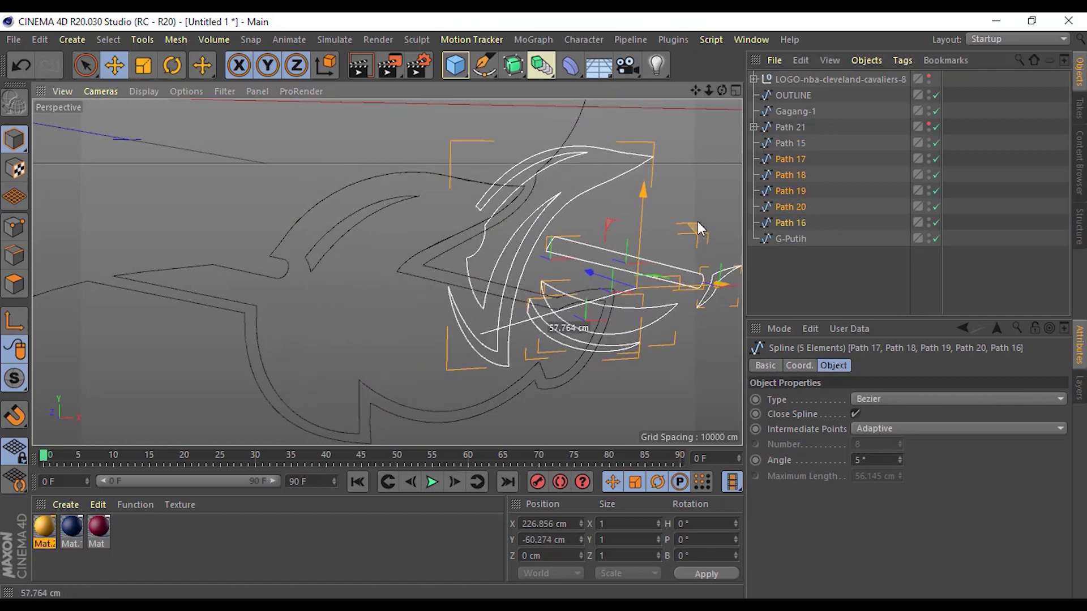
{"action": "key", "text": "ctrl+z"}
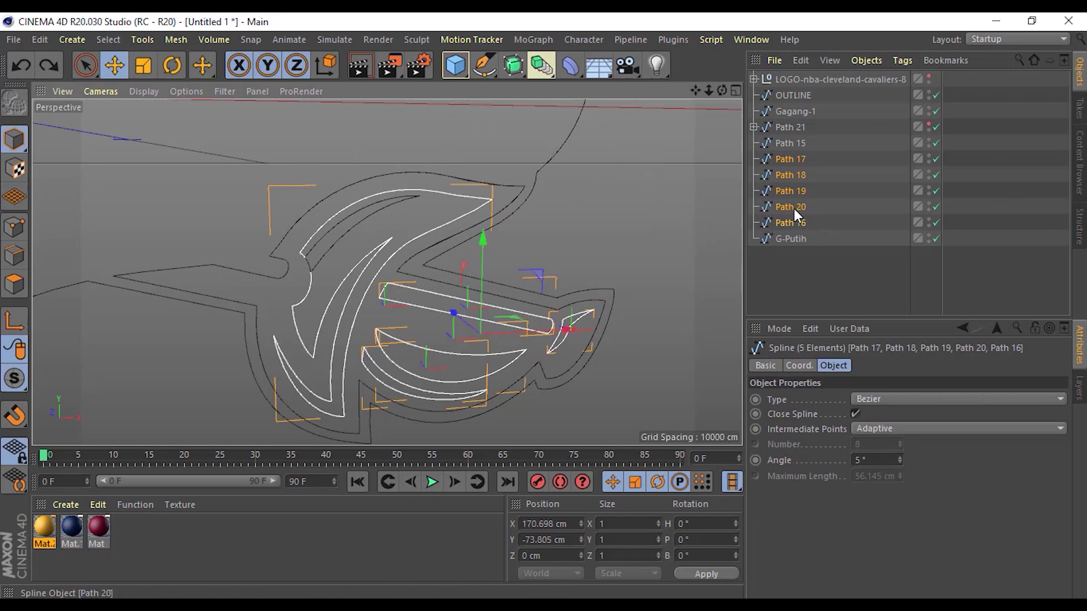
{"action": "right_click", "coordinate": [794, 209]}
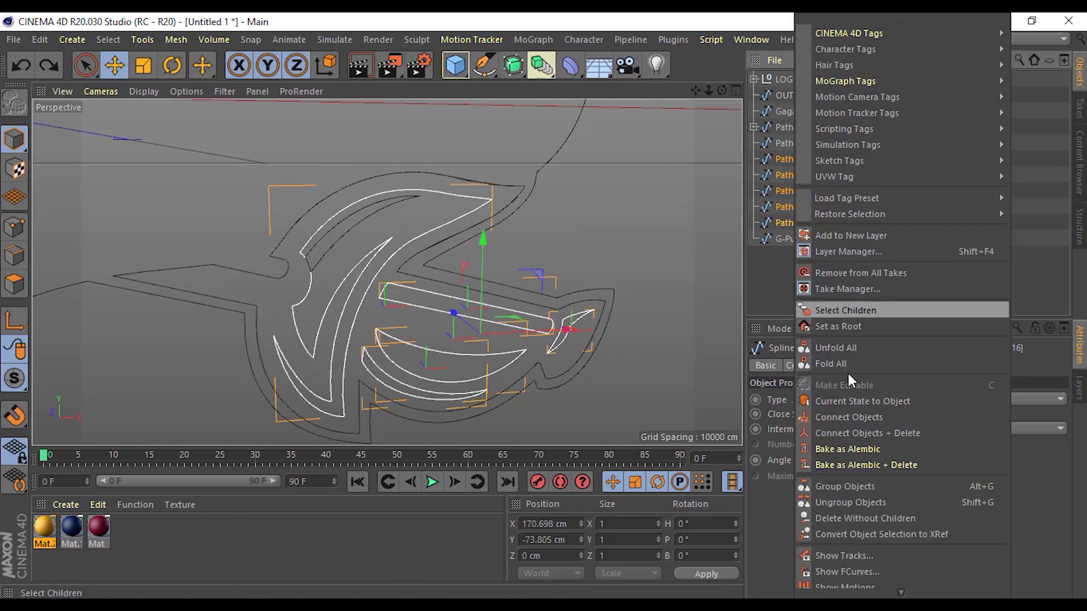
{"action": "left_click", "coordinate": [858, 432]}
Rename the merged spline Path 17.1 to Gagang-Kuning.
{"action": "left_click", "coordinate": [776, 215]}
{"action": "left_click", "coordinate": [788, 163]}
{"action": "double_click", "coordinate": [789, 164]}
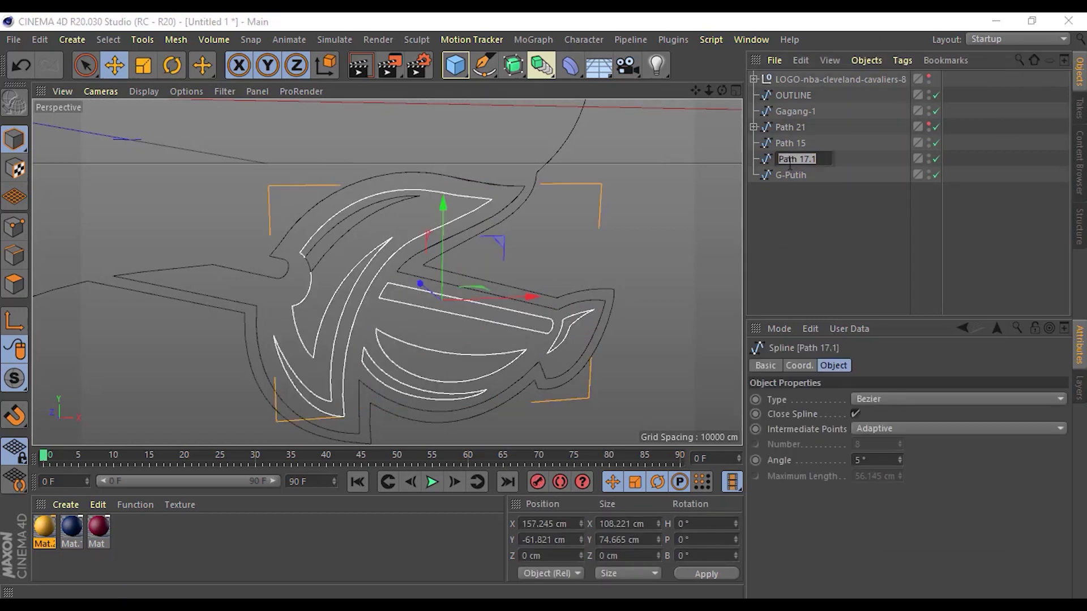
{"action": "type", "text": "Gagag"}
{"action": "key", "text": "BackSpace"}
{"action": "type", "text": "ng"}
{"action": "type", "text": "-Ku"}
{"action": "type", "text": "ning"}
{"action": "key", "text": "Return"}
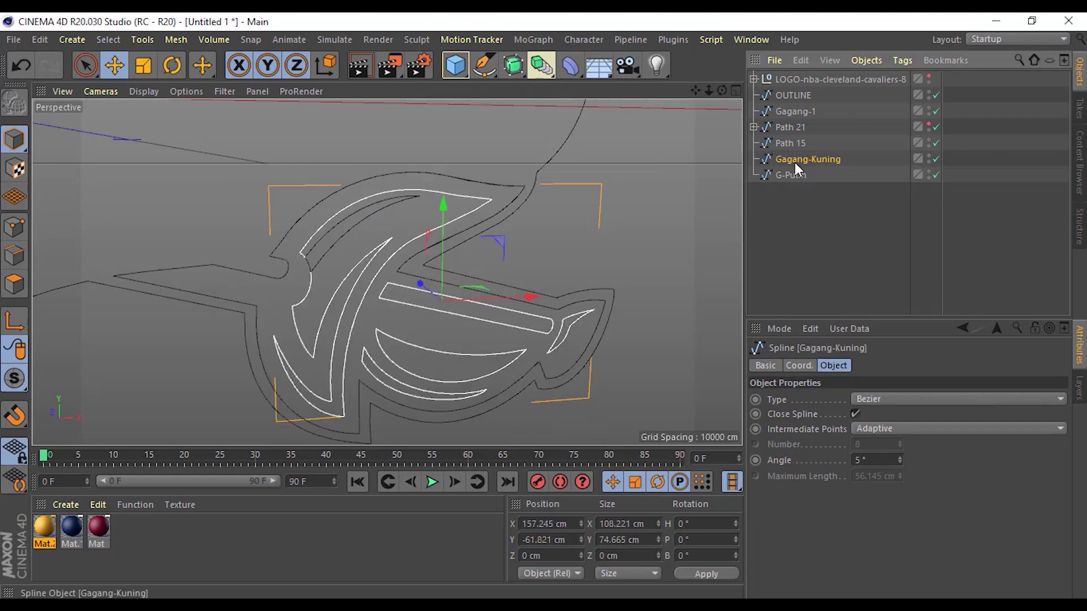
Rename Path 15 to Gagang-Biru.
{"action": "left_click", "coordinate": [800, 142]}
{"action": "left_click_drag", "start_coordinate": [428, 245], "coordinate": [581, 241]}
{"action": "key", "text": "ctrl+z"}
{"action": "double_click", "coordinate": [791, 144]}
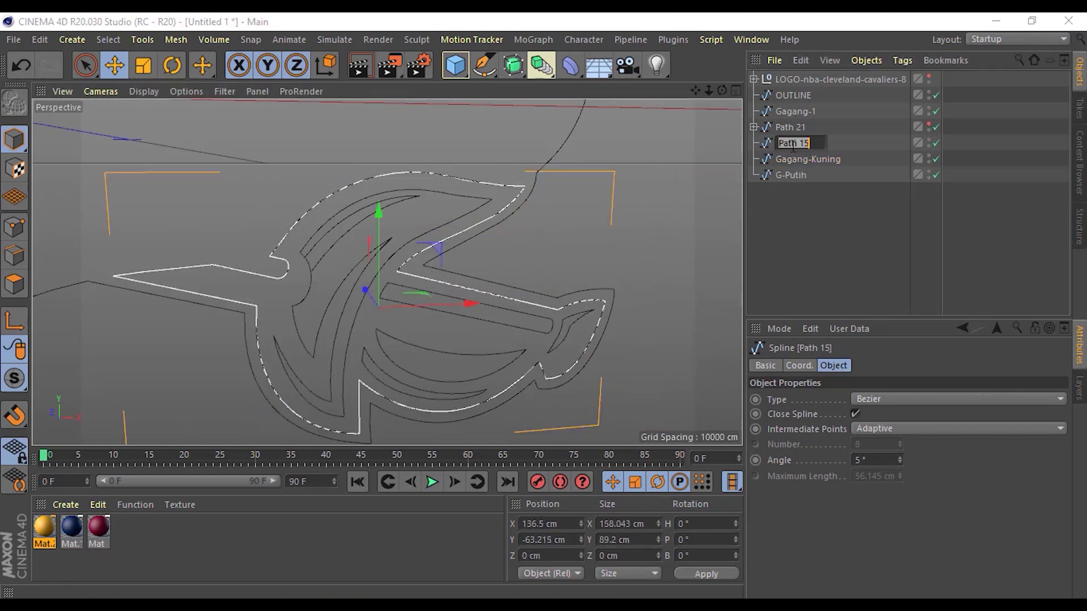
{"action": "type", "text": "Gagang-"}
{"action": "type", "text": "Biru"}
{"action": "key", "text": "Return"}
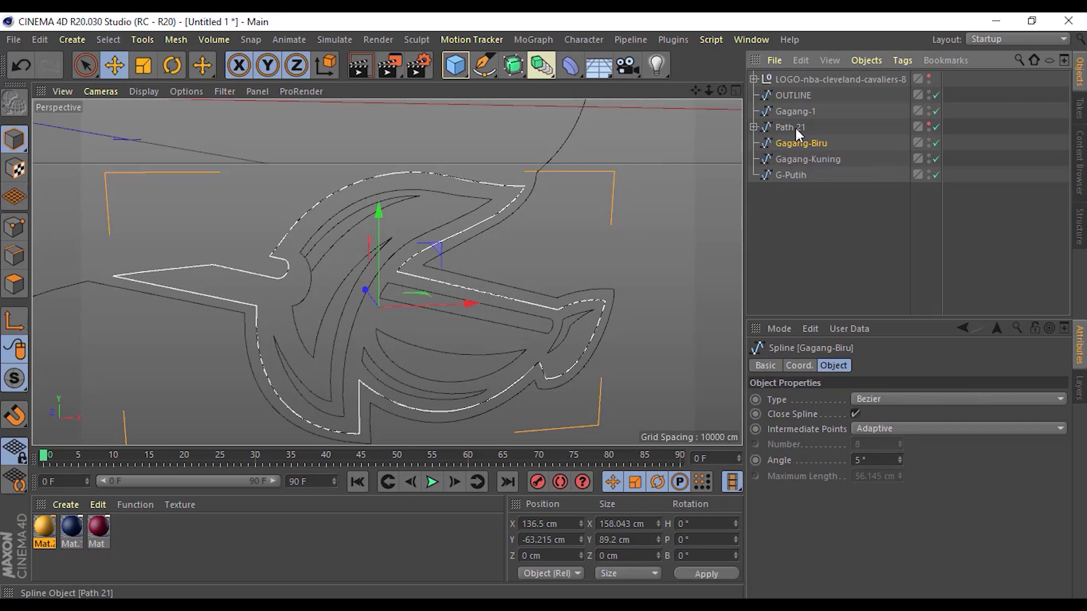
{"action": "left_click", "coordinate": [797, 130]}
Move Path 21 to the bottom of the list and select Gagang-1 through G-Putih.
{"action": "left_click_drag", "start_coordinate": [511, 218], "coordinate": [482, 246], "text": "alt"}
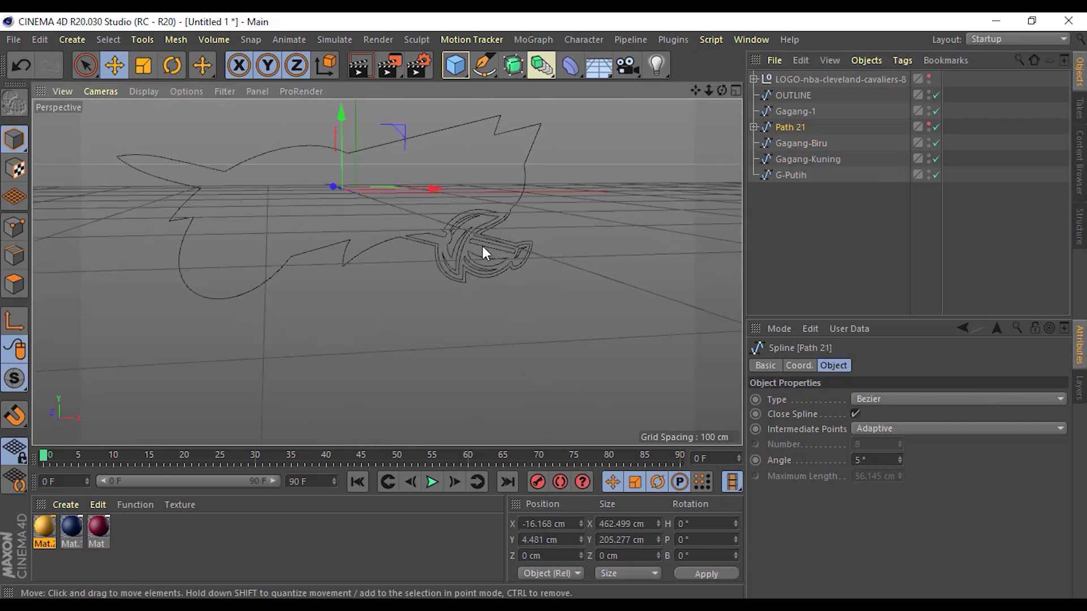
{"action": "left_click_drag", "start_coordinate": [790, 126], "coordinate": [779, 196]}
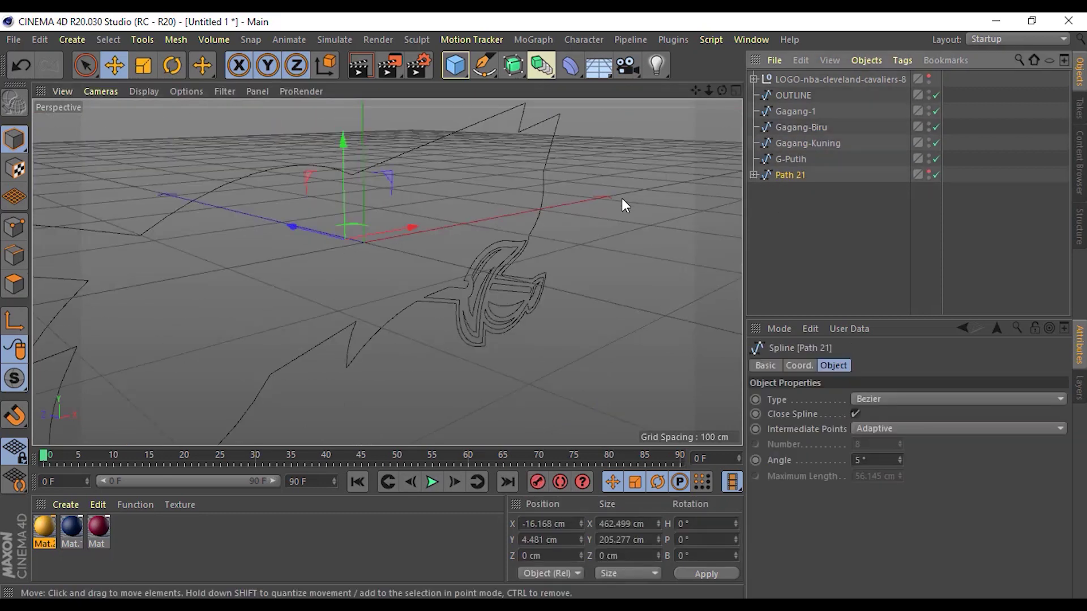
{"action": "left_click", "coordinate": [794, 95]}
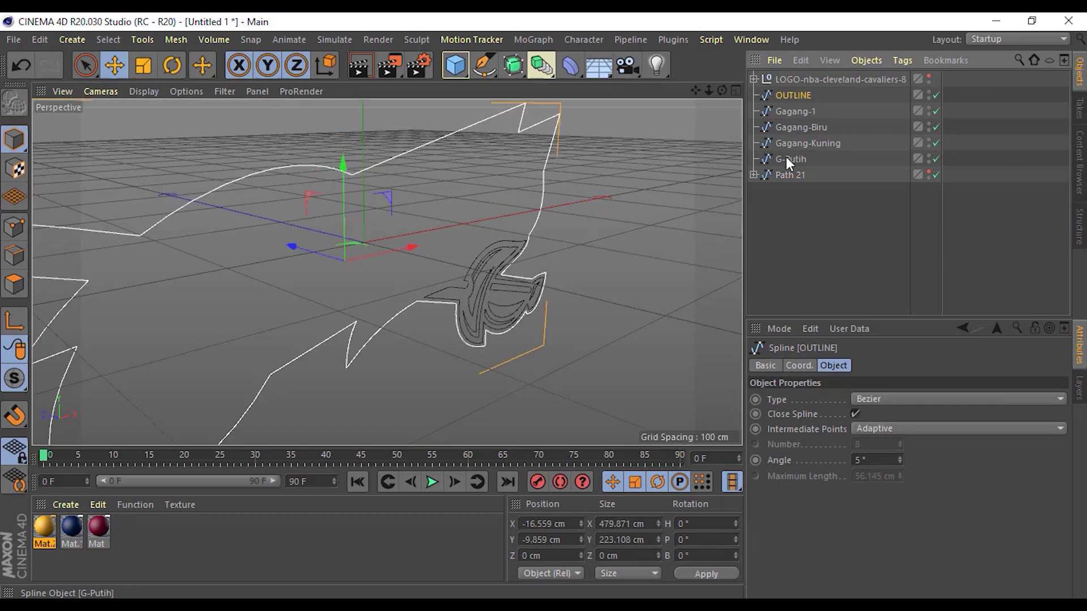
{"action": "left_click", "coordinate": [786, 159], "text": "shift"}
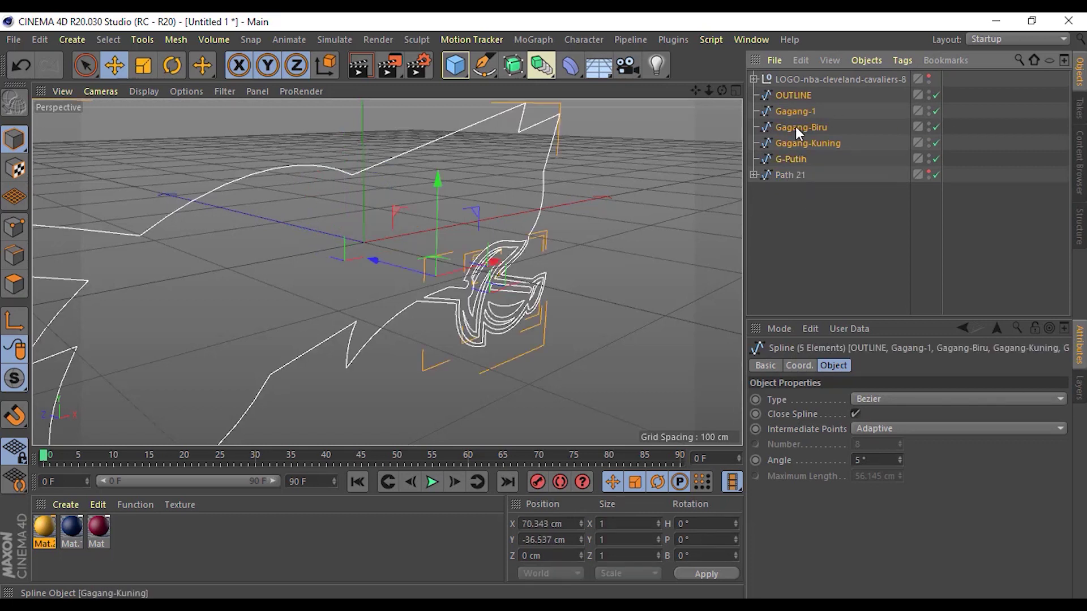
{"action": "left_click", "coordinate": [790, 99]}
{"action": "left_click", "coordinate": [790, 111]}
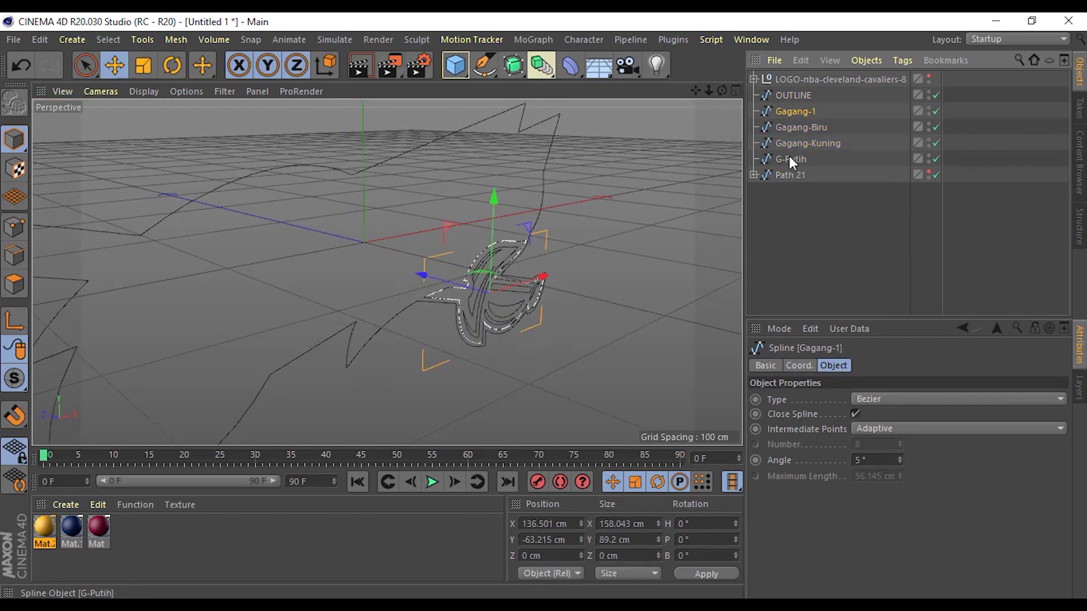
{"action": "left_click", "coordinate": [789, 155], "text": "shift"}
Group the four sword-guard splines into a null named GAGANG and hide it.
{"action": "right_click", "coordinate": [789, 155]}
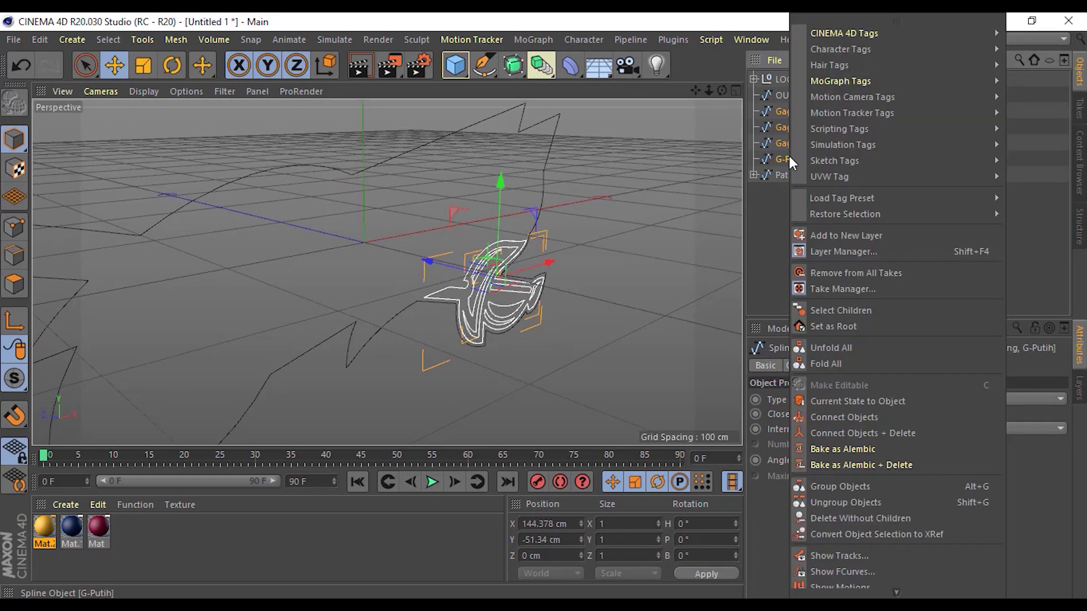
{"action": "left_click", "coordinate": [830, 487]}
{"action": "double_click", "coordinate": [782, 112]}
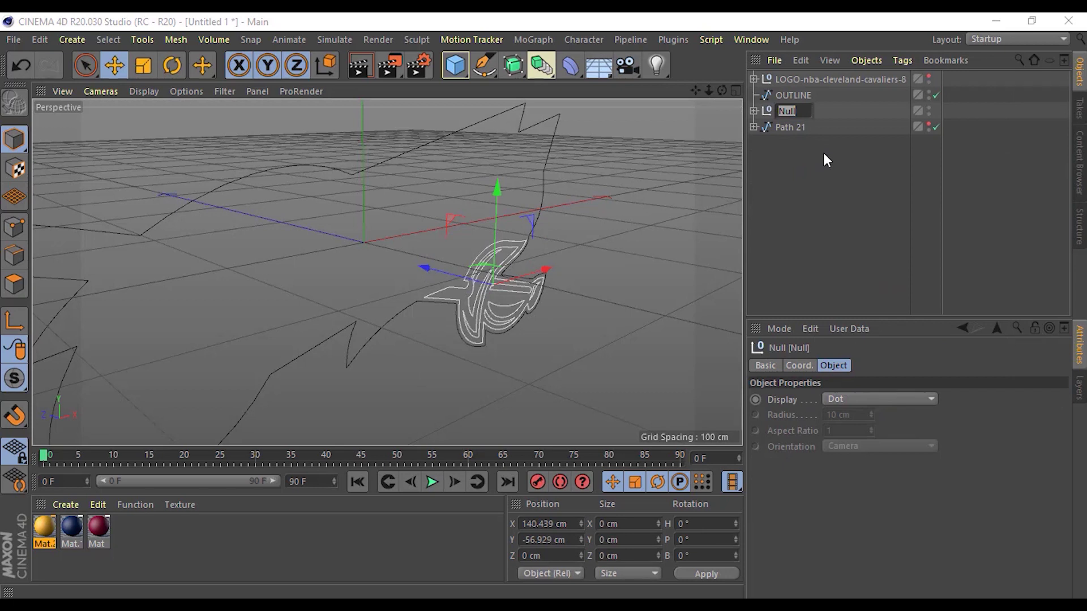
{"action": "type", "text": "GAGANG"}
{"action": "key", "text": "Return"}
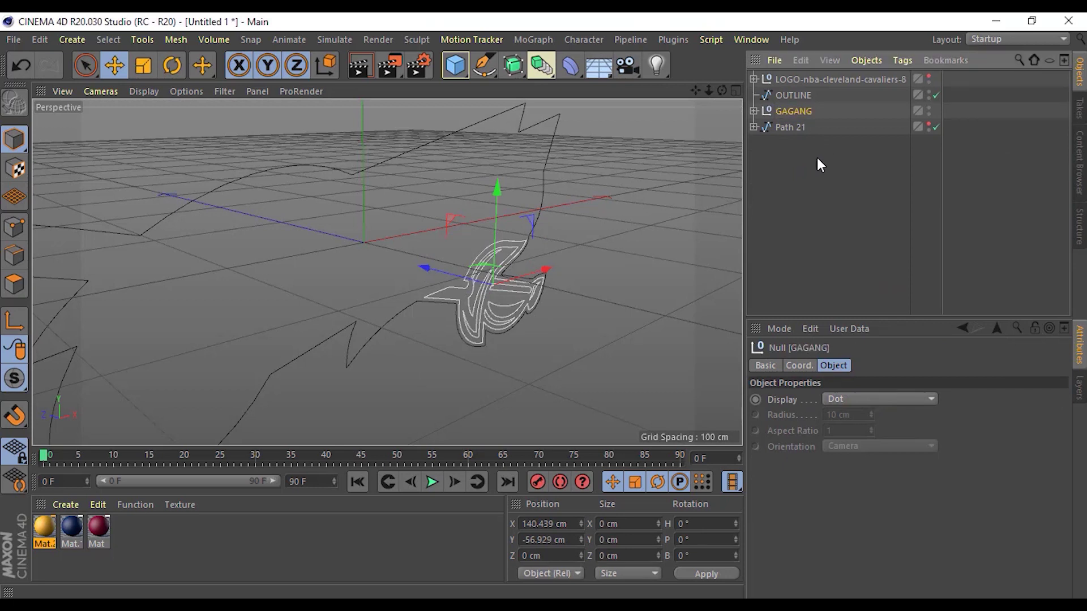
{"action": "left_click", "coordinate": [817, 158]}
{"action": "left_click", "coordinate": [783, 128]}
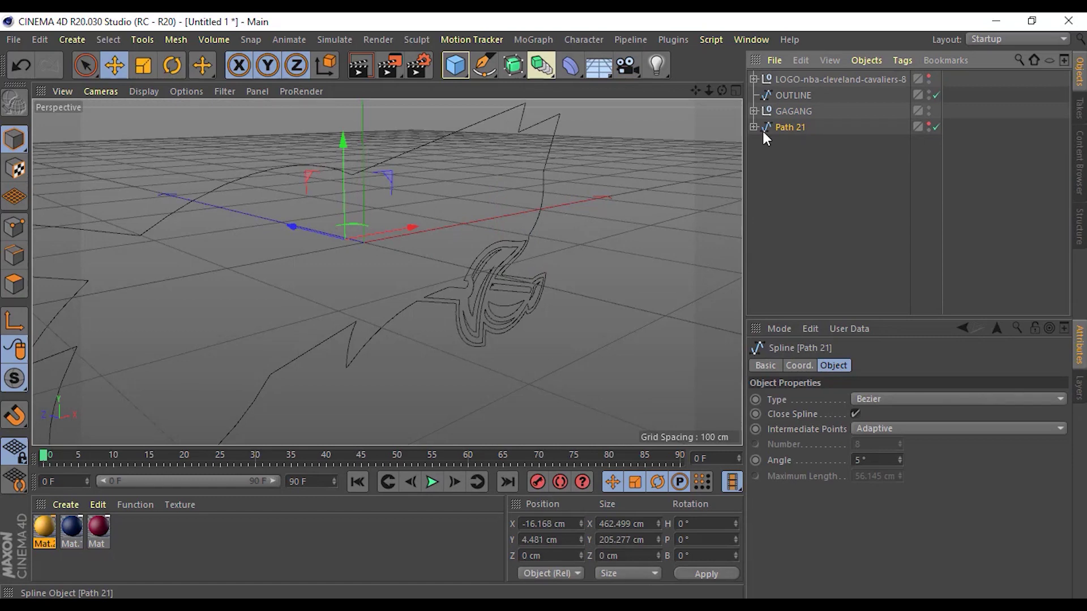
{"action": "left_click", "coordinate": [929, 108]}
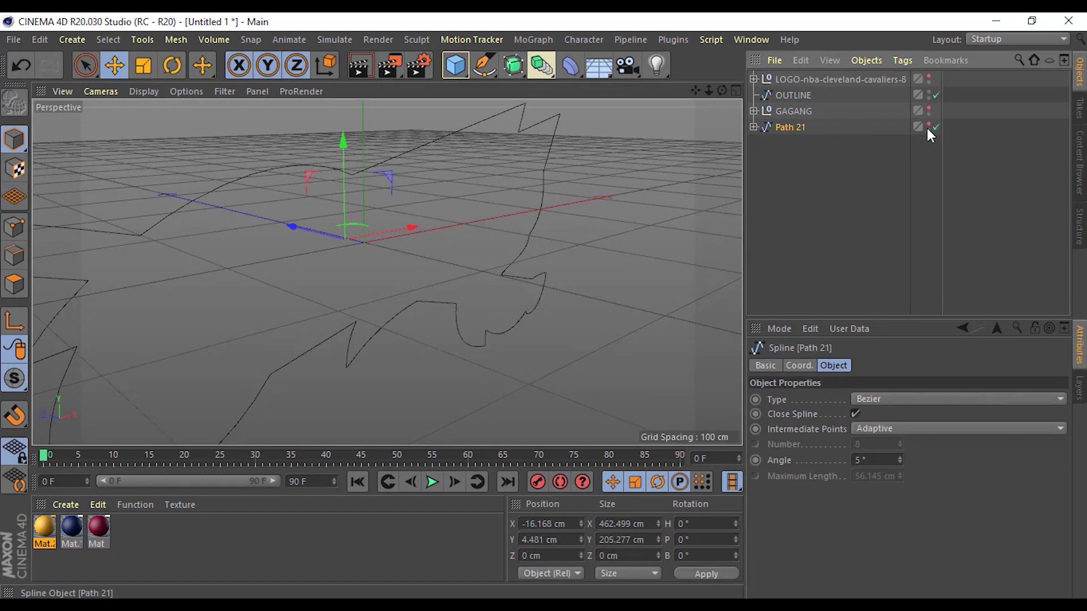
Set OUTLINE's editor visibility to hidden so only Path 21 shows.
{"action": "left_click", "coordinate": [900, 136]}
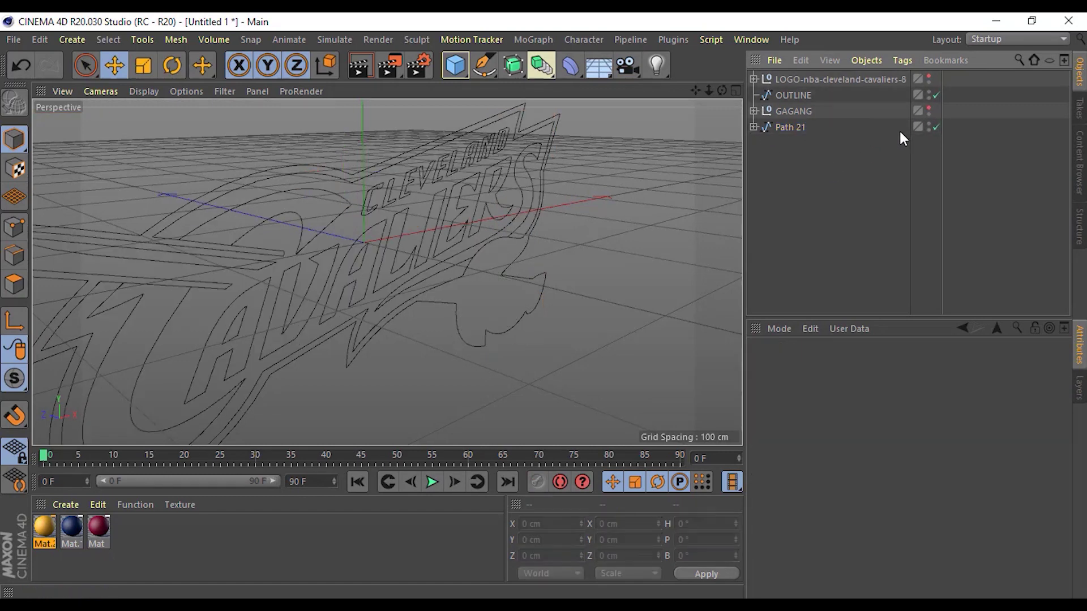
{"action": "left_click", "coordinate": [781, 127]}
{"action": "left_click_drag", "start_coordinate": [634, 202], "coordinate": [559, 191], "text": "alt"}
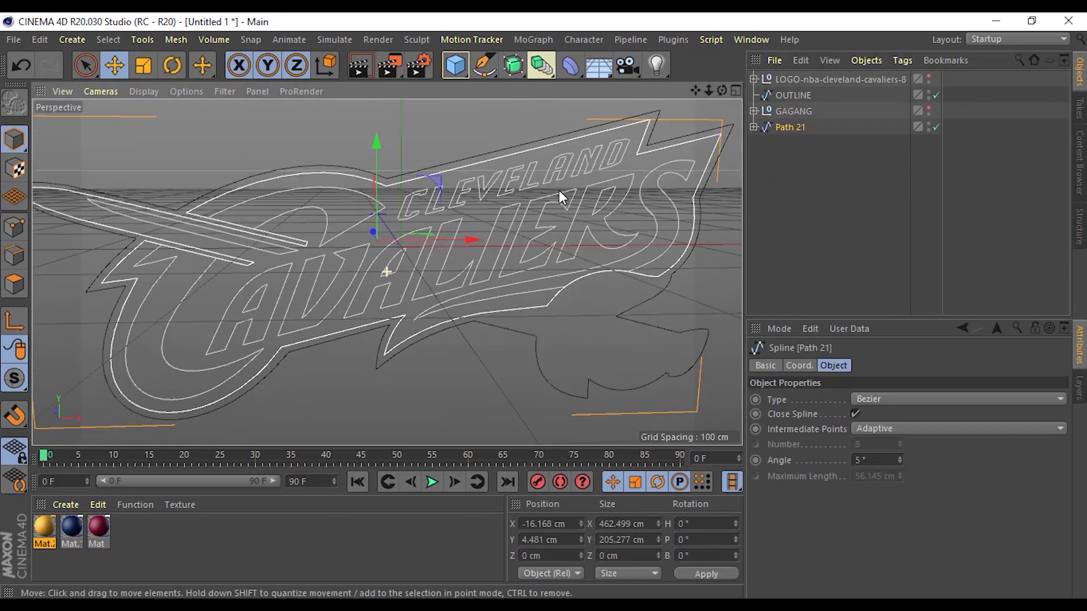
{"action": "left_click", "coordinate": [793, 96]}
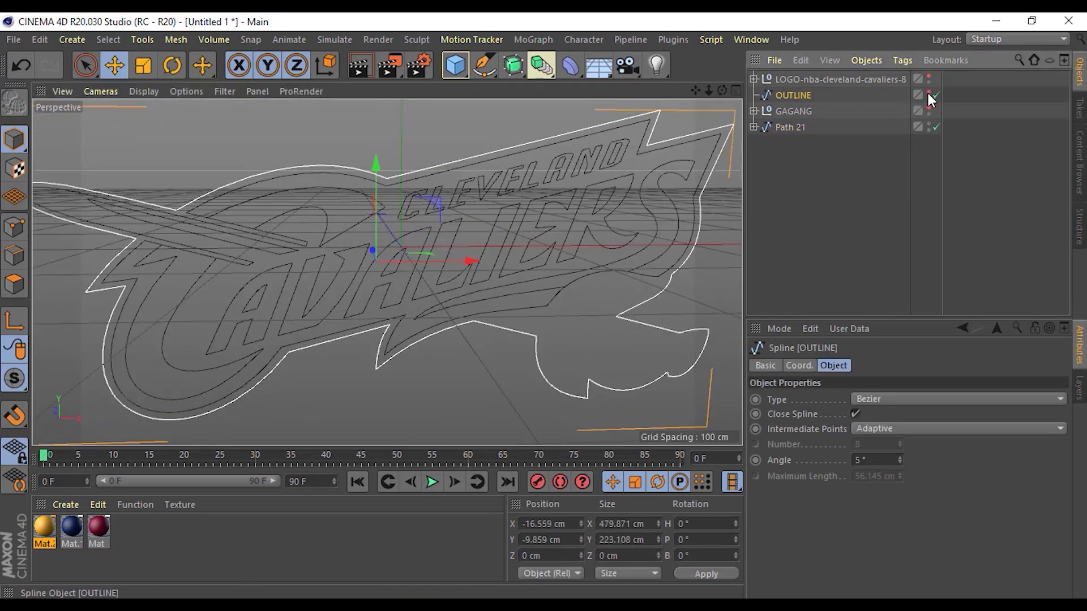
{"action": "left_click", "coordinate": [929, 92]}
{"action": "left_click", "coordinate": [830, 189]}
{"action": "left_click_drag", "start_coordinate": [566, 238], "coordinate": [397, 284], "text": "alt"}
Expand Path 21 and select the sword blade spline Path 22.
{"action": "left_click", "coordinate": [781, 127]}
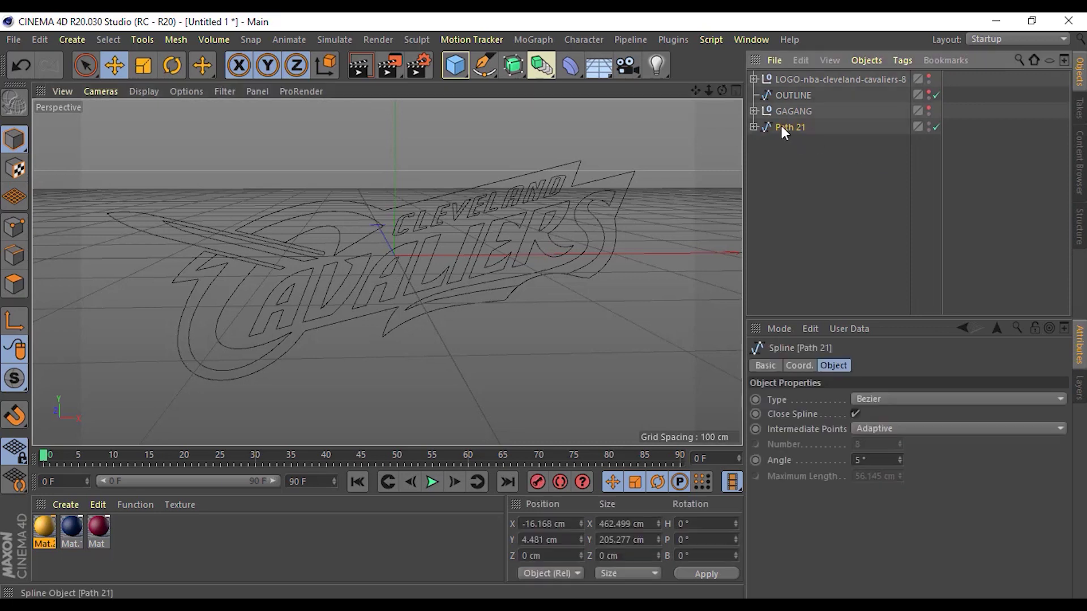
{"action": "left_click", "coordinate": [806, 141]}
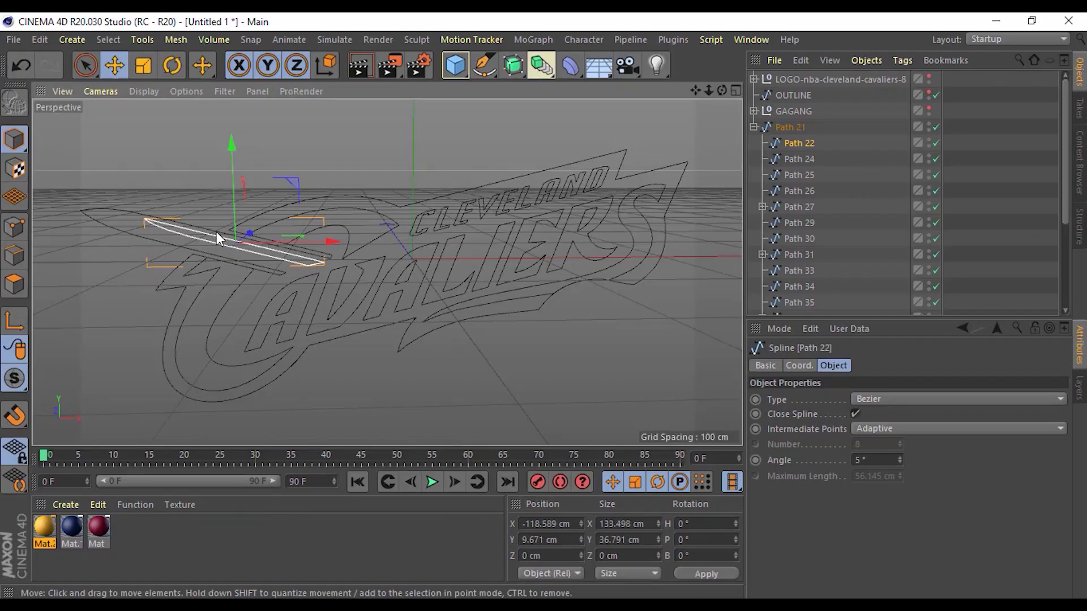
{"action": "scroll", "coordinate": [216, 238], "scroll_direction": "up", "scroll_amount": 1}
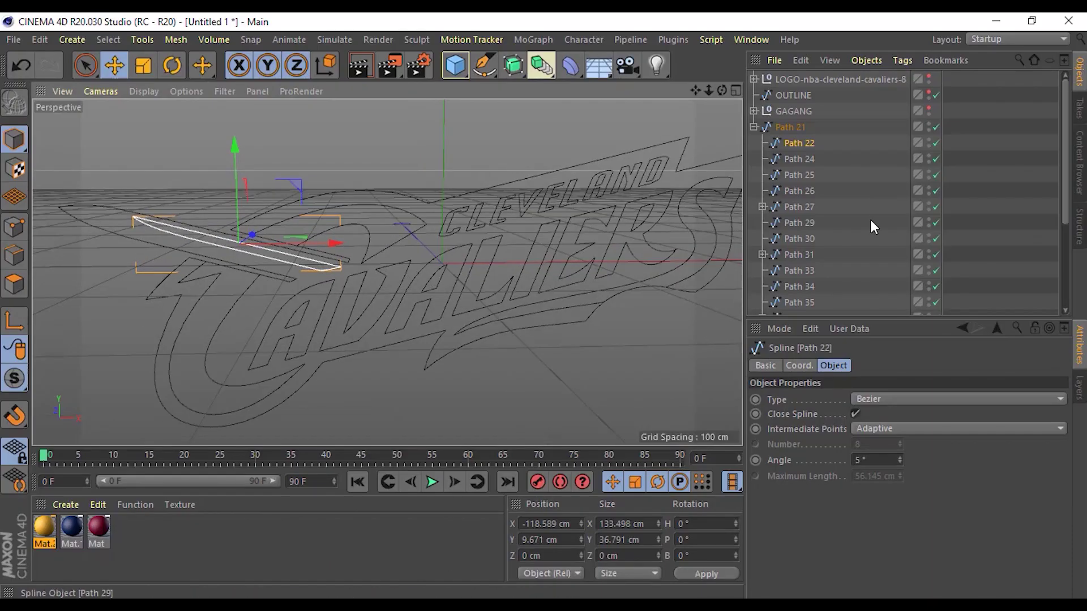
Select the letter paths Path 24 through Path 28 in the Object Manager.
{"action": "left_click", "coordinate": [796, 160]}
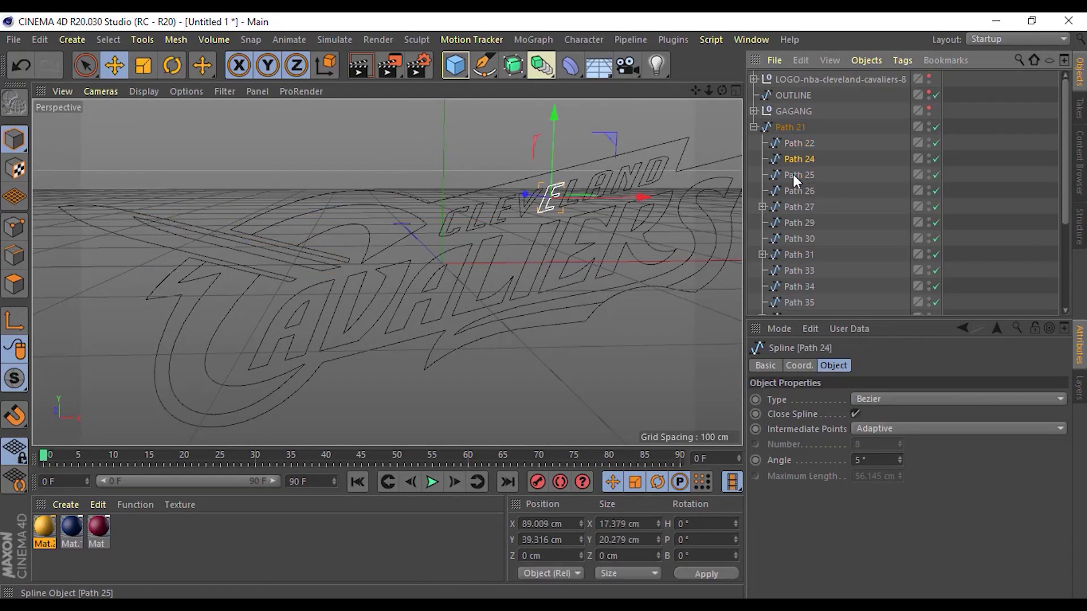
{"action": "left_click", "coordinate": [793, 179], "text": "ctrl"}
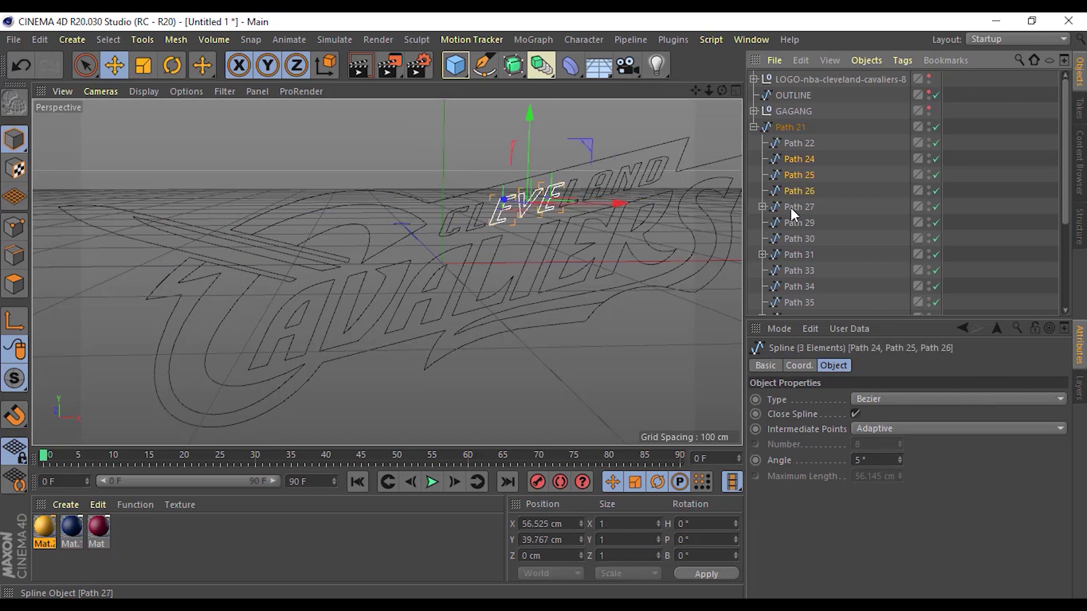
{"action": "left_click", "coordinate": [791, 209], "text": "ctrl"}
{"action": "left_click", "coordinate": [763, 207]}
{"action": "left_click", "coordinate": [804, 223]}
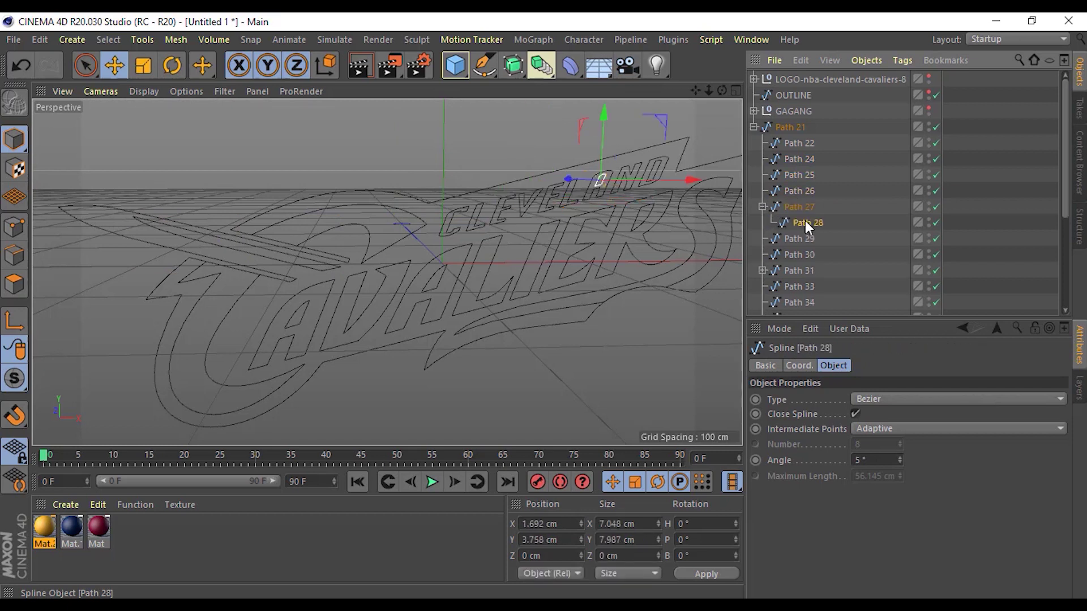
{"action": "left_click", "coordinate": [799, 207], "text": "ctrl"}
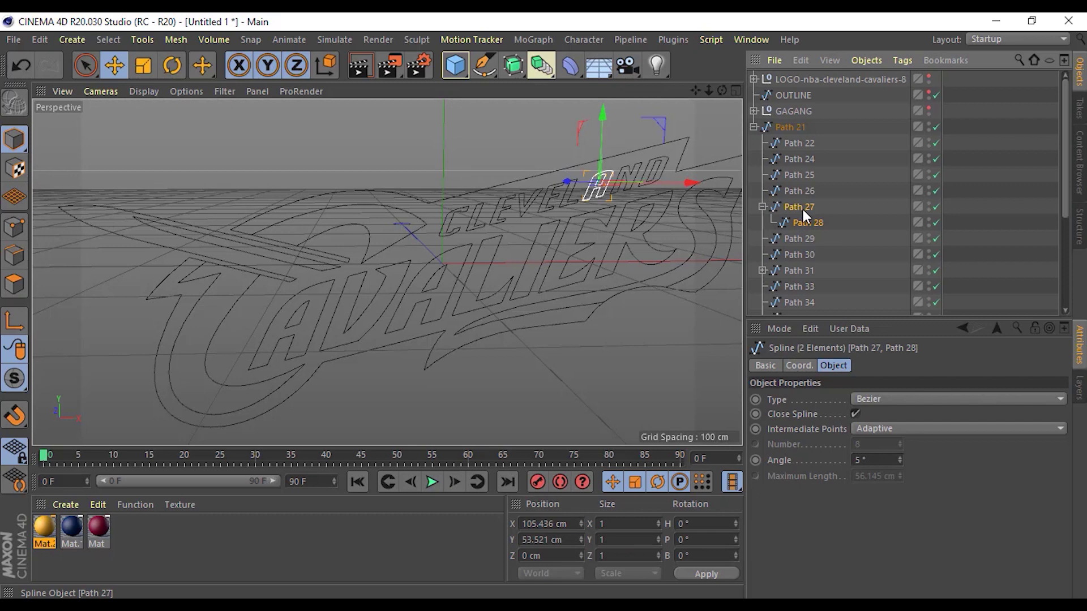
{"action": "scroll", "coordinate": [590, 192], "scroll_direction": "up", "scroll_amount": 2}
{"action": "scroll", "coordinate": [480, 237], "scroll_direction": "up", "scroll_amount": 2}
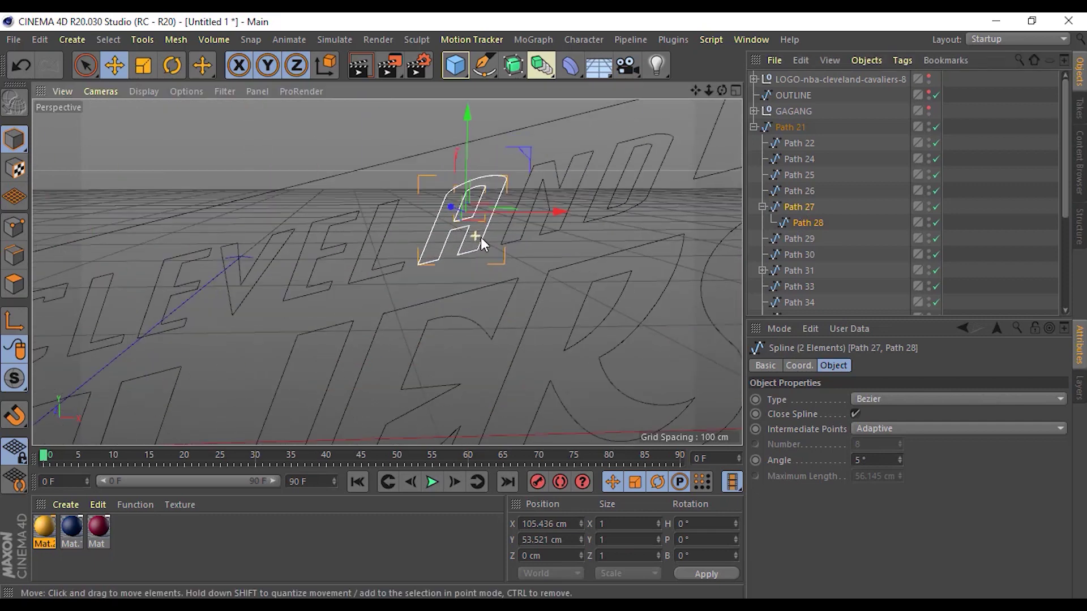
{"action": "scroll", "coordinate": [496, 240], "scroll_direction": "down", "scroll_amount": 1}
Merge the A's outer Path 27 and inner Path 28 into a single spline.
{"action": "left_click", "coordinate": [800, 223]}
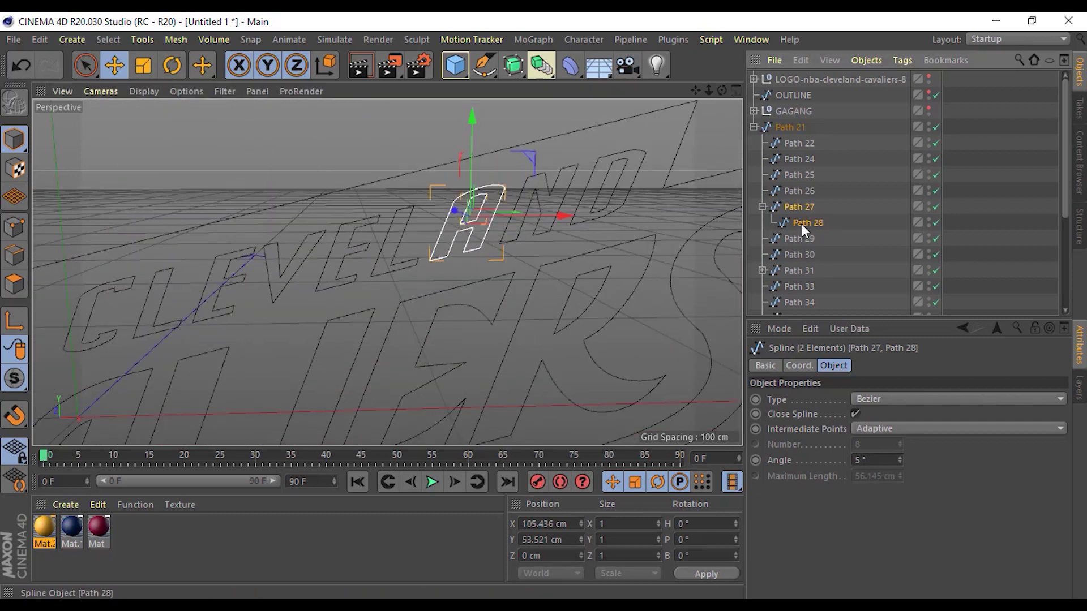
{"action": "left_click", "coordinate": [793, 211]}
{"action": "left_click", "coordinate": [803, 207]}
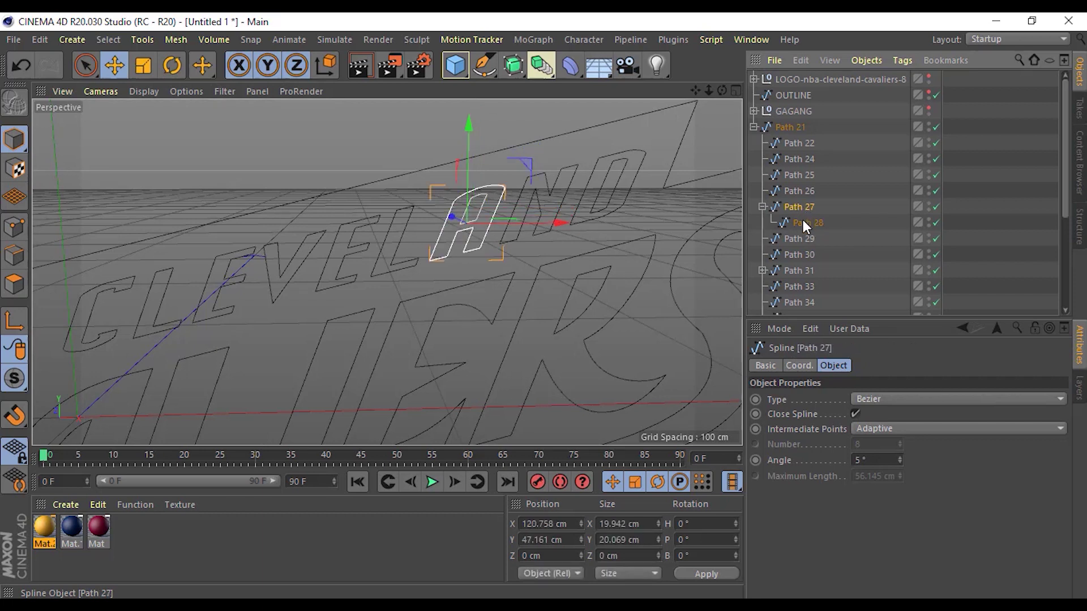
{"action": "left_click", "coordinate": [802, 221]}
{"action": "left_click", "coordinate": [799, 208], "text": "ctrl"}
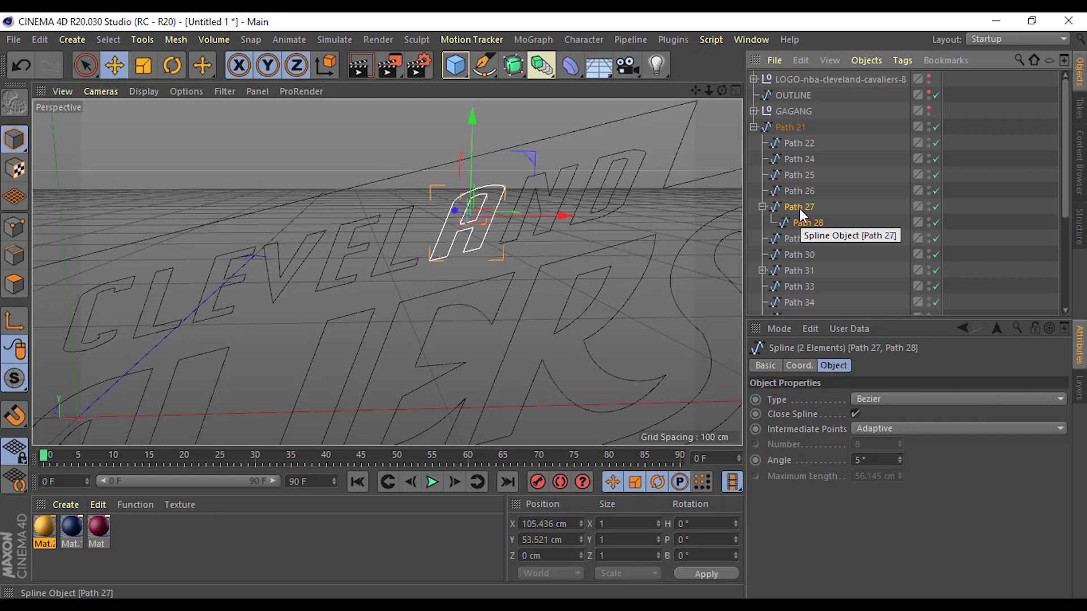
{"action": "right_click", "coordinate": [800, 208]}
{"action": "left_click", "coordinate": [854, 431]}
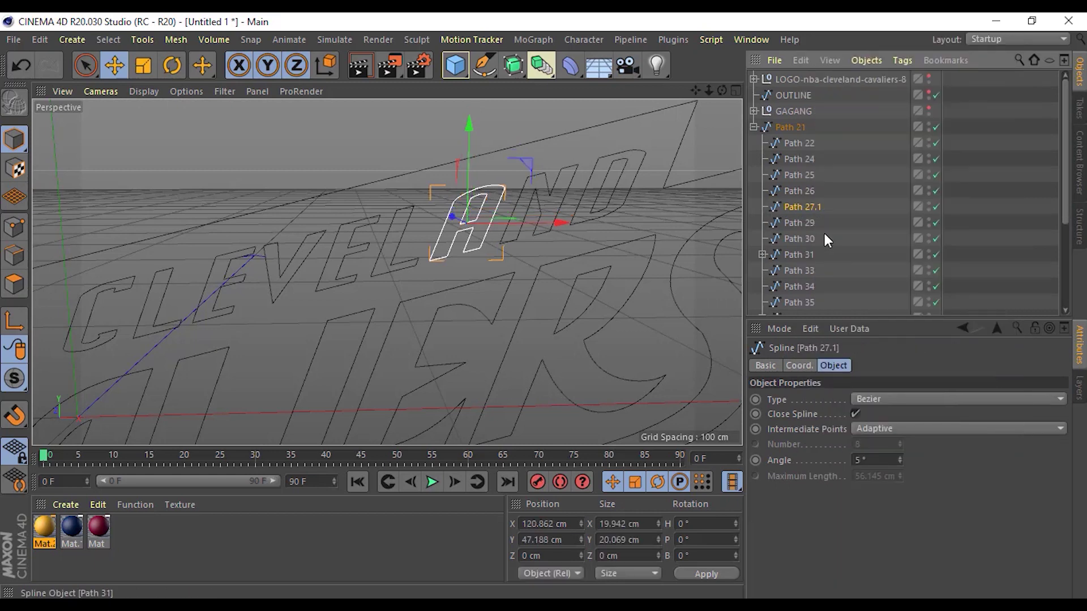
Select Path 22 together with the CLEVELAND letter paths 24 through 34.
{"action": "left_click", "coordinate": [800, 224]}
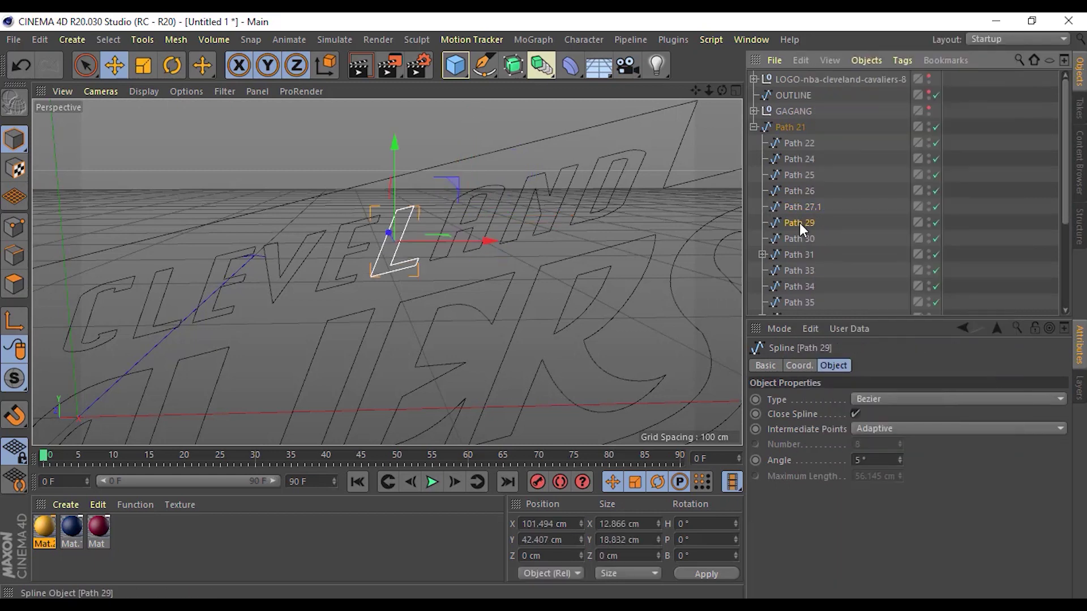
{"action": "left_click", "coordinate": [798, 143]}
{"action": "left_click", "coordinate": [799, 174], "text": "ctrl"}
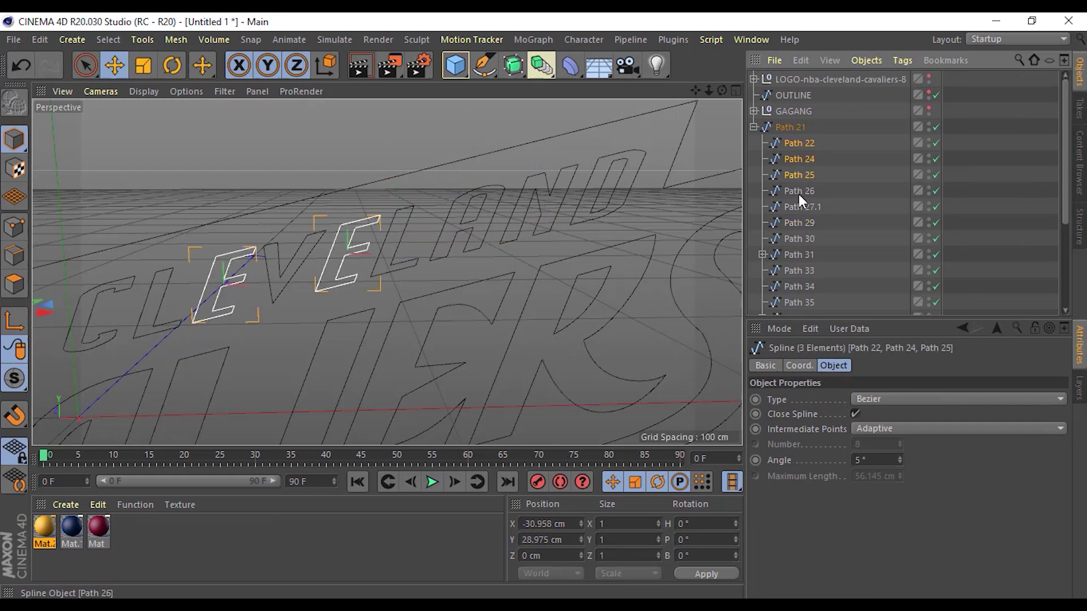
{"action": "left_click", "coordinate": [799, 195], "text": "ctrl"}
{"action": "left_click", "coordinate": [799, 222], "text": "ctrl"}
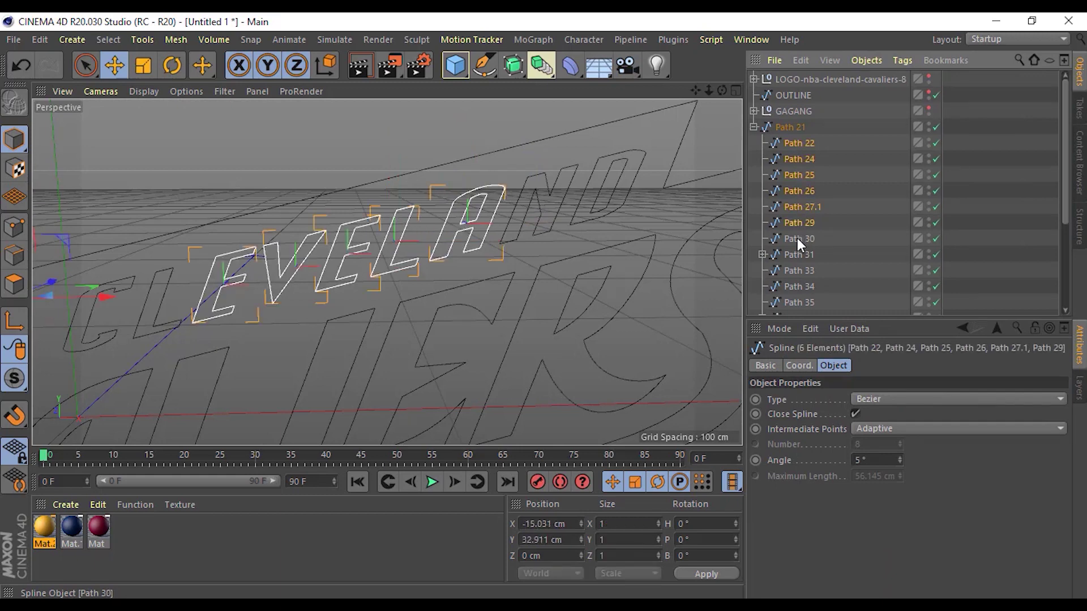
{"action": "left_click", "coordinate": [798, 238], "text": "ctrl"}
{"action": "left_click_drag", "start_coordinate": [654, 240], "coordinate": [708, 238], "text": "alt"}
{"action": "left_click", "coordinate": [801, 271], "text": "ctrl"}
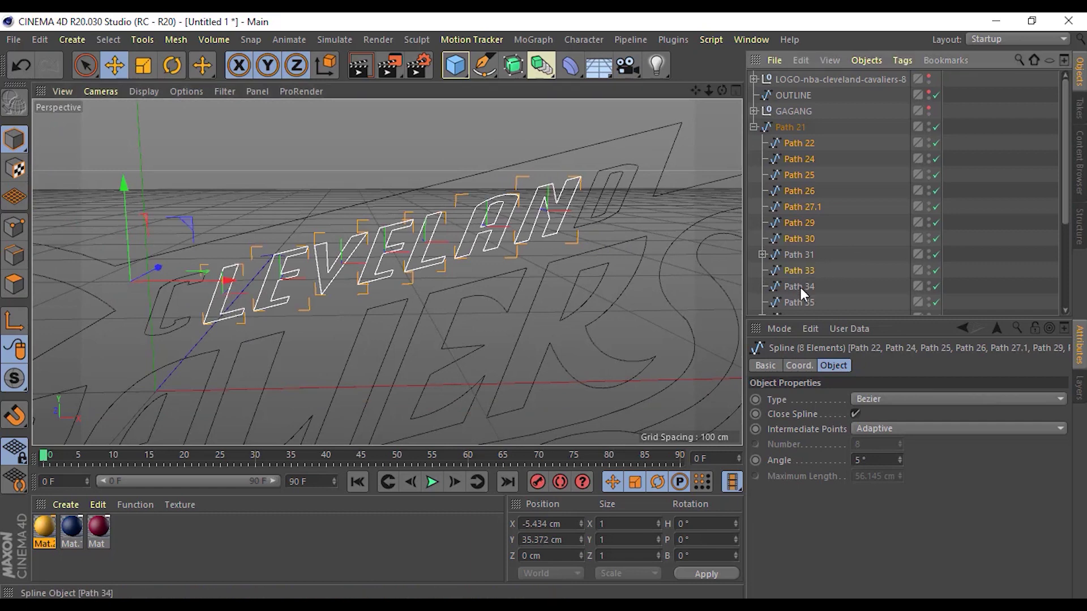
{"action": "left_click", "coordinate": [799, 297], "text": "ctrl"}
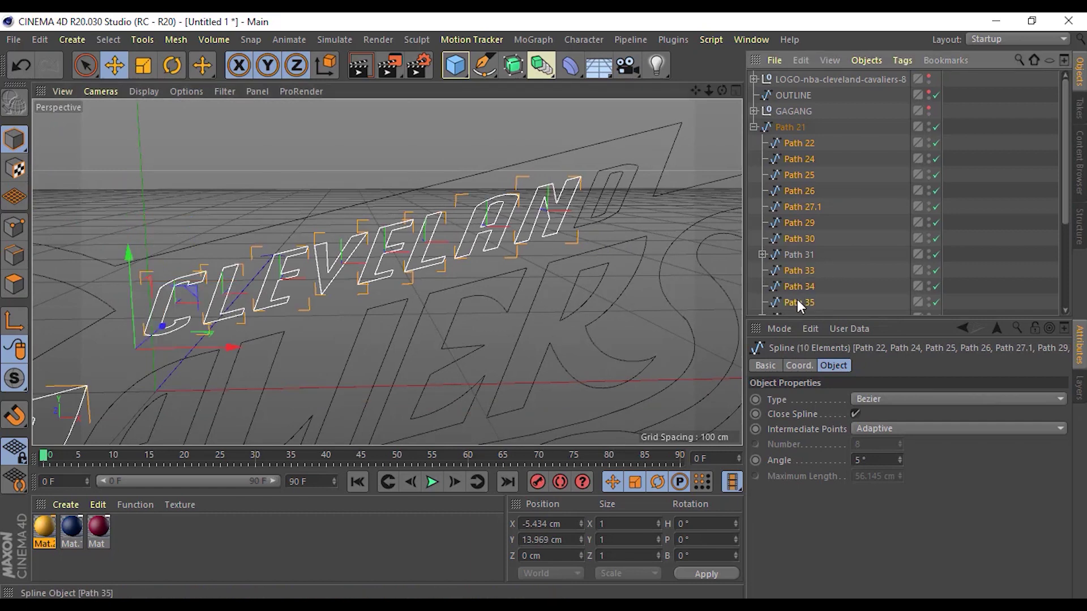
{"action": "left_click", "coordinate": [798, 300], "text": "ctrl"}
{"action": "left_click_drag", "start_coordinate": [513, 246], "coordinate": [492, 249], "text": "alt"}
{"action": "scroll", "coordinate": [820, 283], "scroll_direction": "down", "scroll_amount": 3}
{"action": "scroll", "coordinate": [820, 282], "scroll_direction": "down", "scroll_amount": 2}
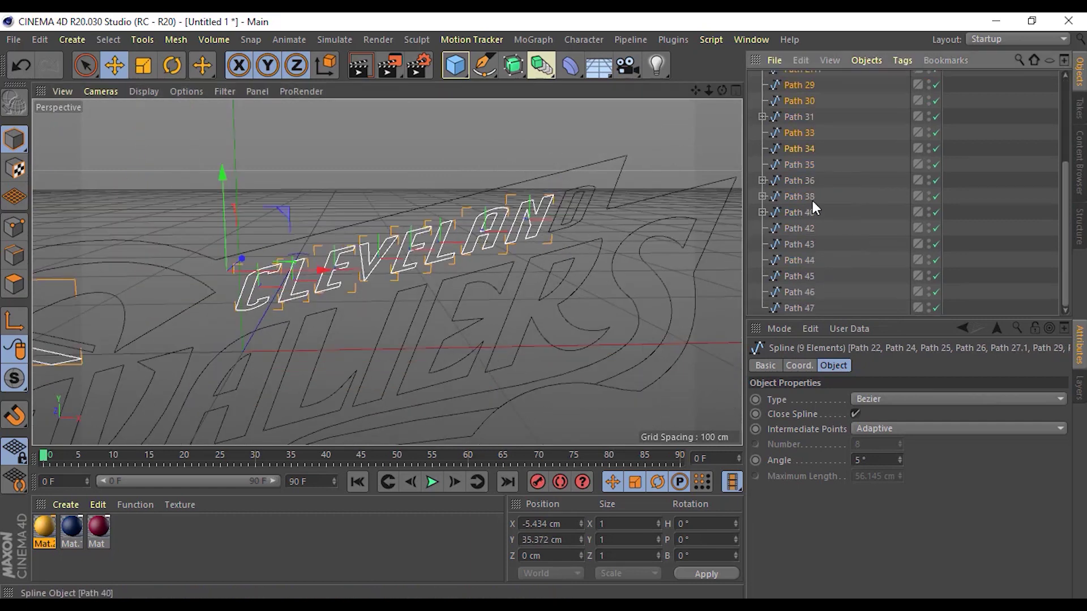
Add Paths 31 and 32, then merge all selected letters into one spline.
{"action": "left_click", "coordinate": [796, 164], "text": "ctrl"}
{"action": "left_click", "coordinate": [798, 167], "text": "ctrl"}
{"action": "left_click", "coordinate": [797, 119], "text": "ctrl"}
{"action": "left_click", "coordinate": [762, 118]}
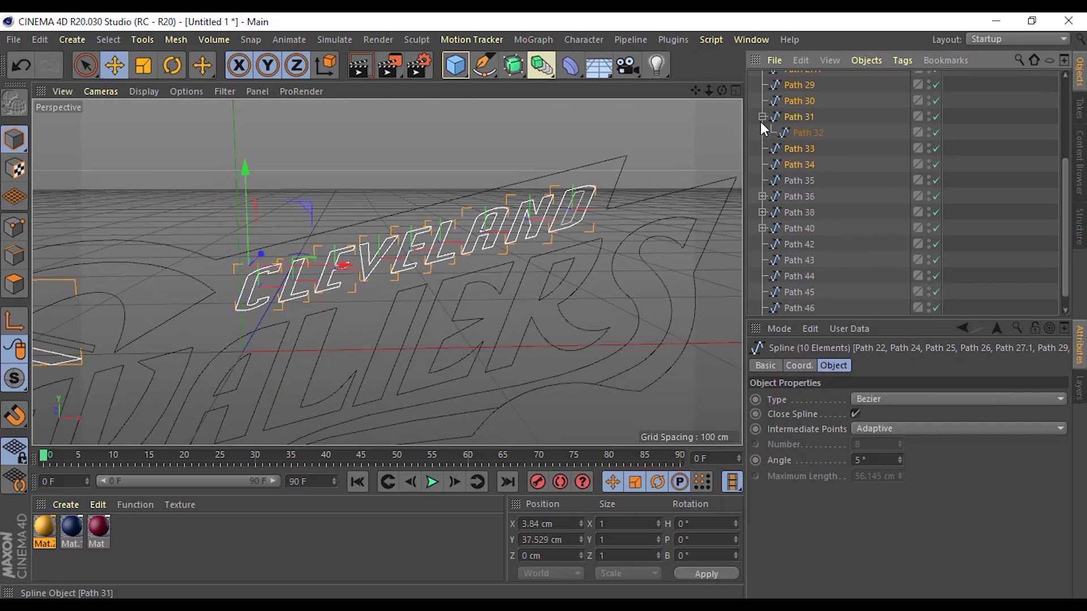
{"action": "left_click", "coordinate": [801, 136], "text": "ctrl"}
{"action": "right_click", "coordinate": [804, 134]}
{"action": "left_click", "coordinate": [857, 426]}
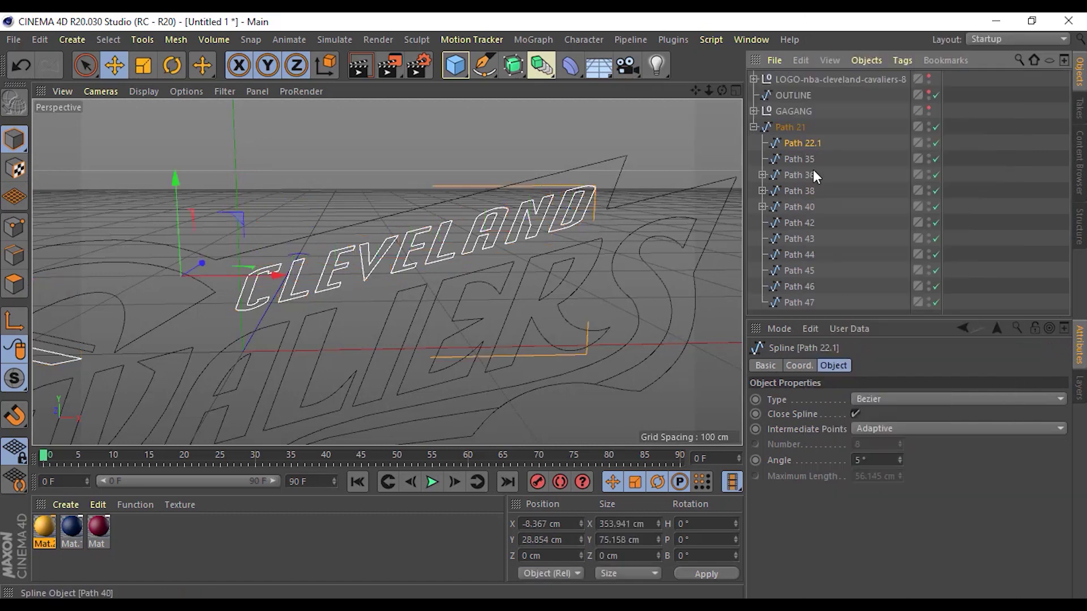
Undo the CLEVELAND merge after viewing it from a tilted perspective.
{"action": "double_click", "coordinate": [797, 143]}
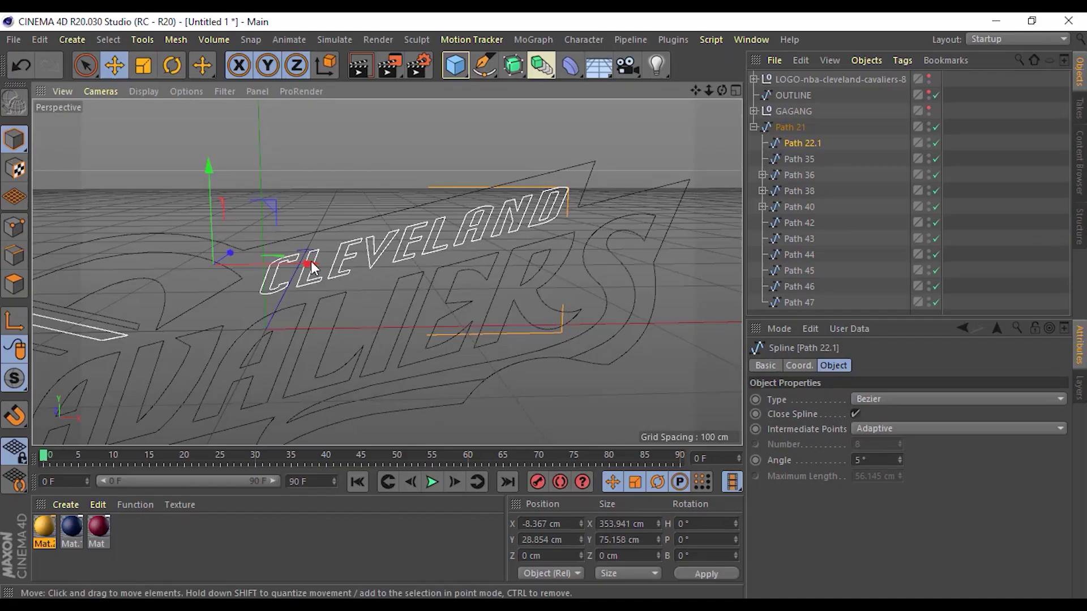
{"action": "mouse_move", "coordinate": [433, 426]}
{"action": "left_mouse_down", "text": "alt"}
{"action": "mouse_move", "coordinate": [538, 243]}
{"action": "mouse_move", "coordinate": [821, 145]}
{"action": "left_mouse_up", "text": "alt"}
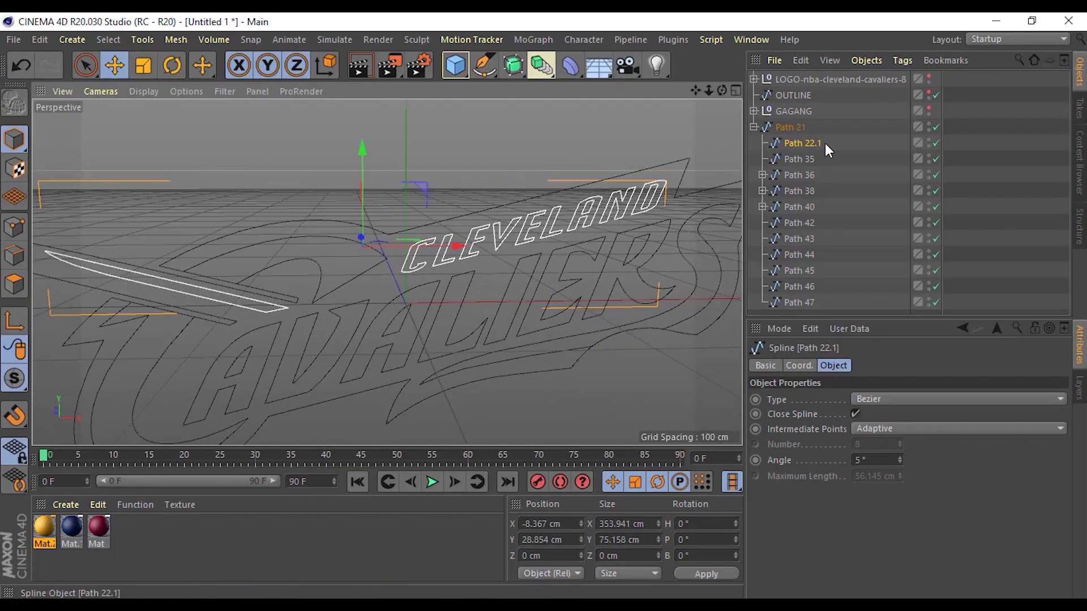
{"action": "key", "text": "ctrl+z"}
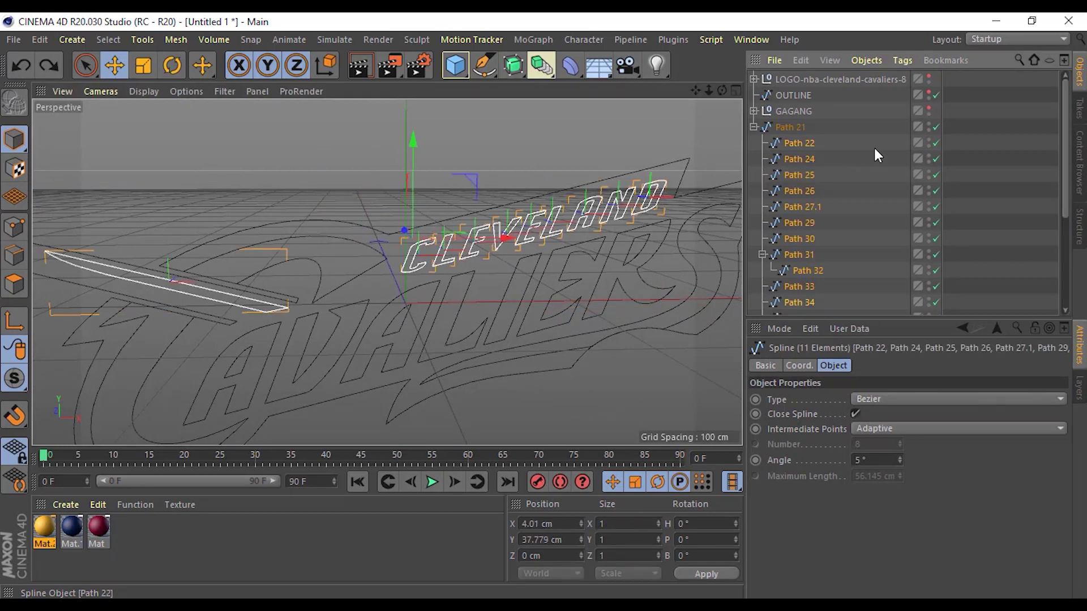
Reselect only the CLEVELAND letters, excluding sword Path 22, and merge them into one spline.
{"action": "left_click", "coordinate": [805, 142]}
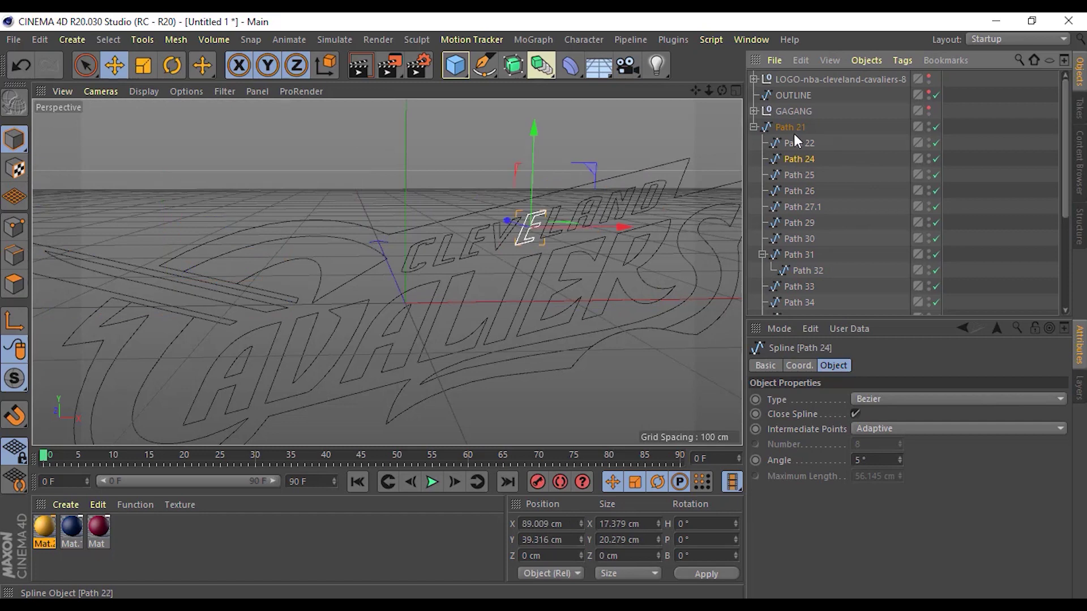
{"action": "left_click", "coordinate": [793, 129]}
{"action": "left_click", "coordinate": [793, 149]}
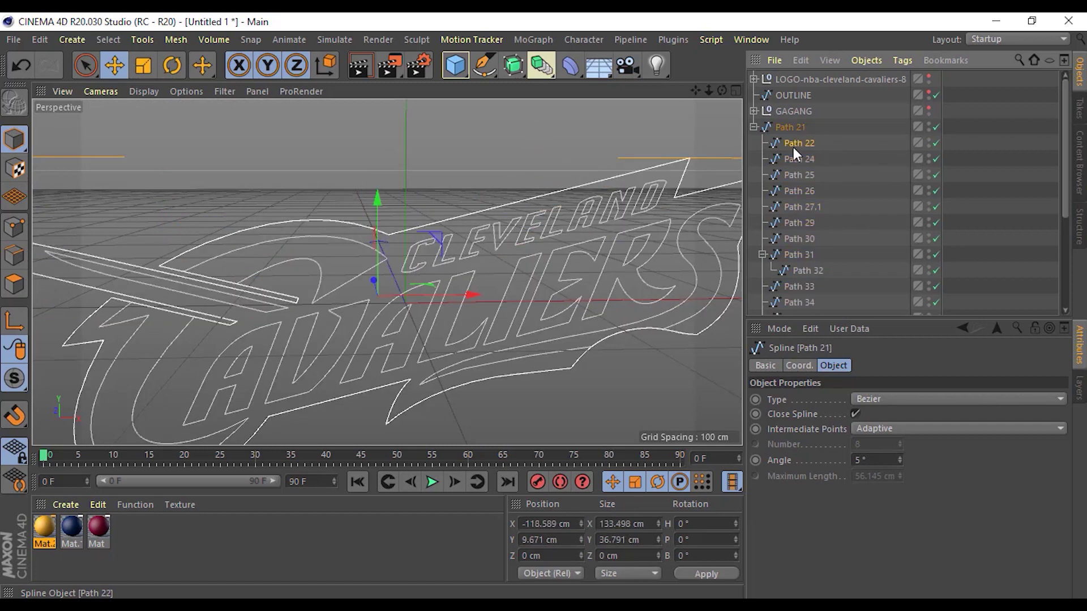
{"action": "left_click", "coordinate": [796, 240], "text": "shift"}
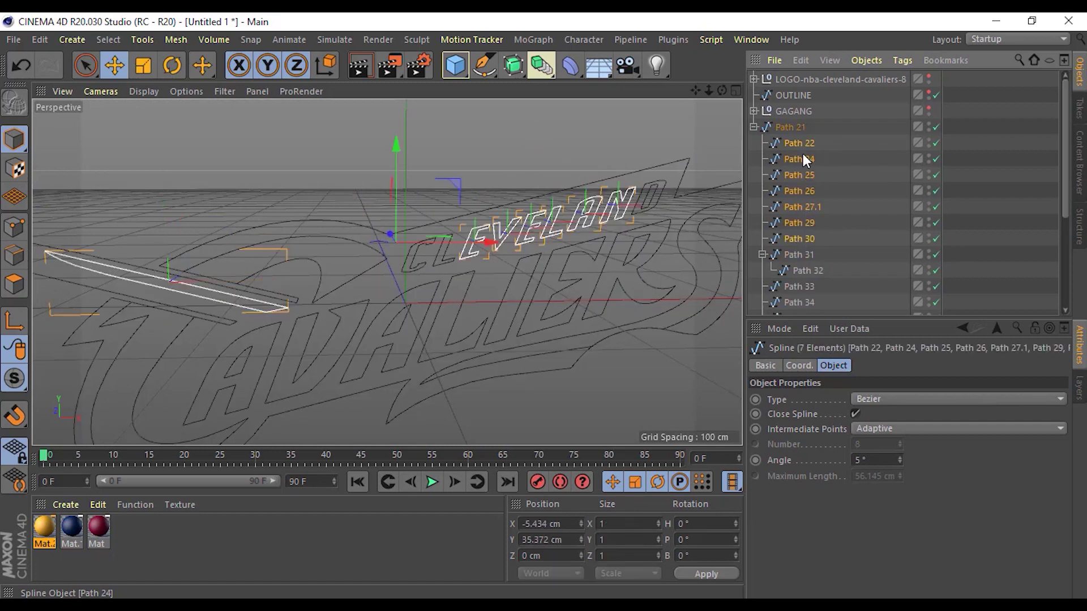
{"action": "left_click", "coordinate": [802, 157], "text": "ctrl"}
{"action": "left_click", "coordinate": [801, 144], "text": "ctrl"}
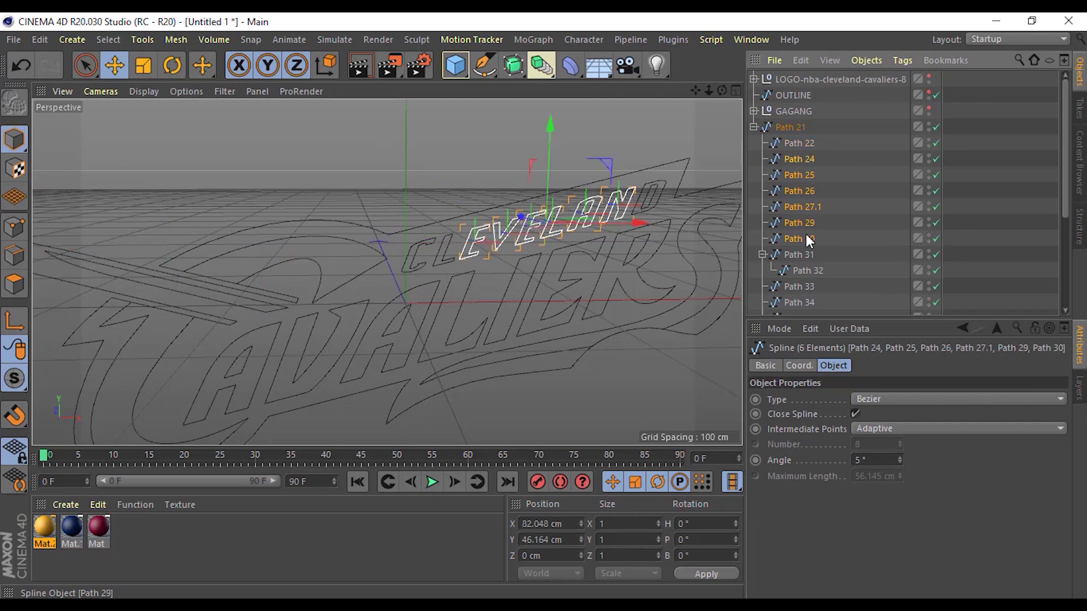
{"action": "left_click", "coordinate": [796, 255], "text": "ctrl"}
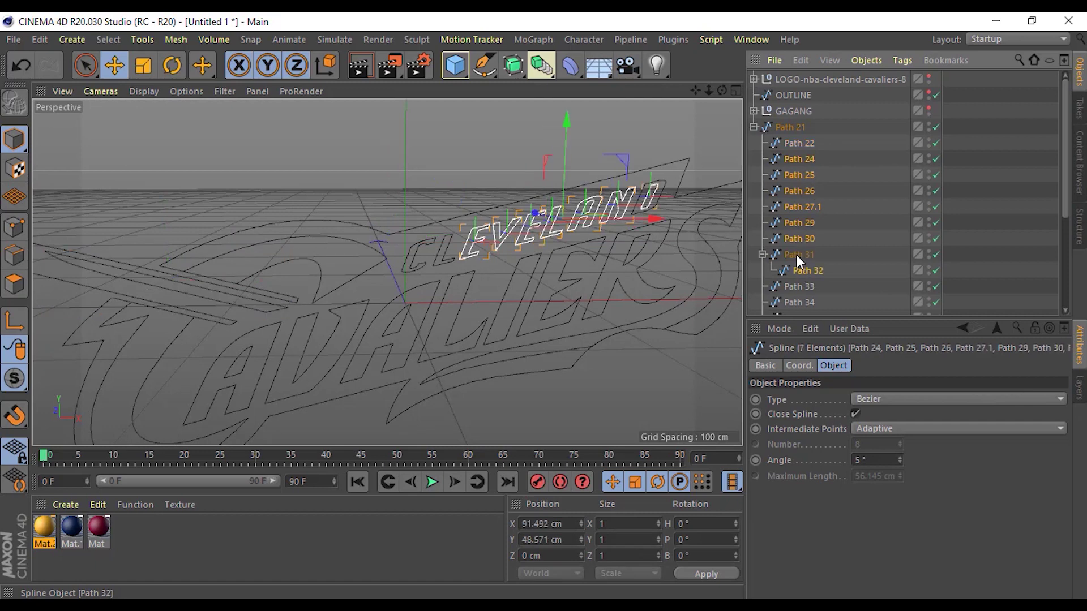
{"action": "left_click", "coordinate": [800, 285], "text": "ctrl"}
{"action": "left_click", "coordinate": [794, 301], "text": "ctrl"}
{"action": "right_click", "coordinate": [794, 300]}
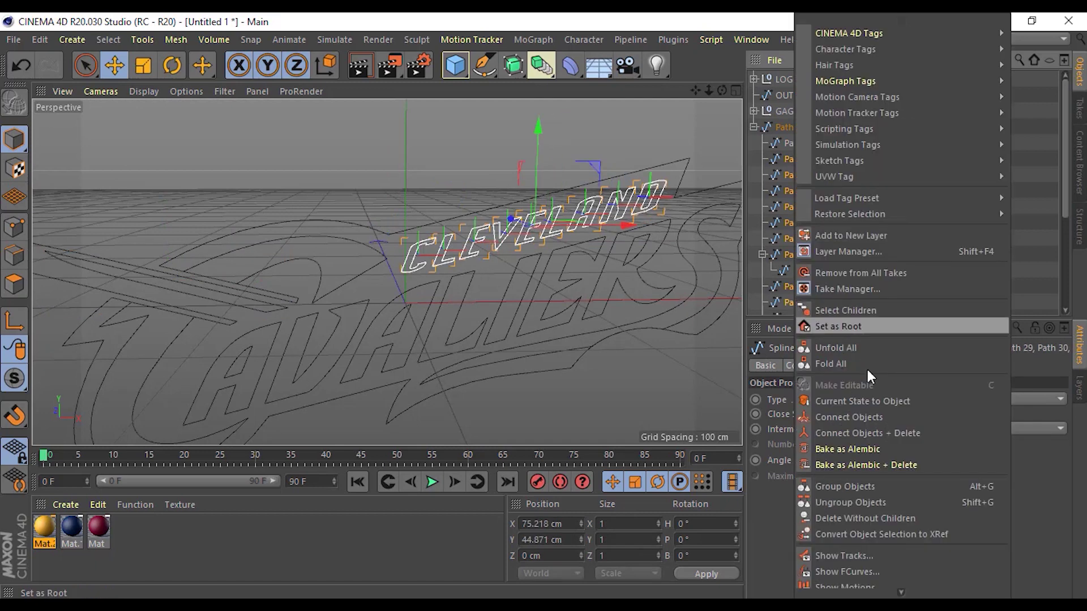
{"action": "left_click", "coordinate": [858, 430]}
Rename merged Path 24.1 to 'Cleveland' and move it above Path 21 at top level.
{"action": "double_click", "coordinate": [809, 159]}
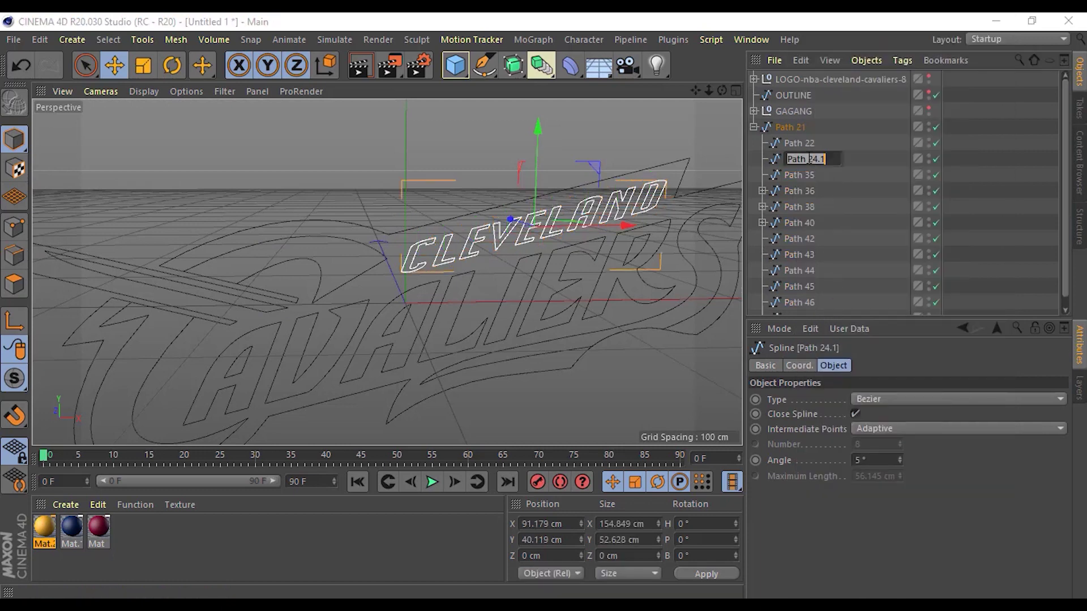
{"action": "type", "text": "C"}
{"action": "type", "text": "l"}
{"action": "type", "text": "eve"}
{"action": "type", "text": "land"}
{"action": "key", "text": "Return"}
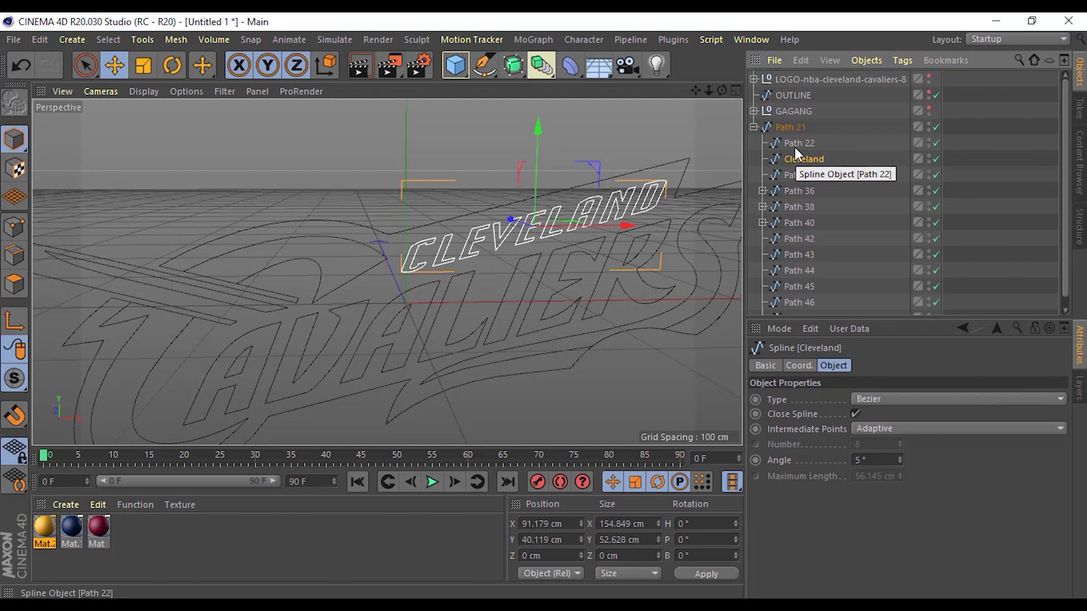
{"action": "left_click", "coordinate": [795, 146]}
{"action": "left_click", "coordinate": [805, 159]}
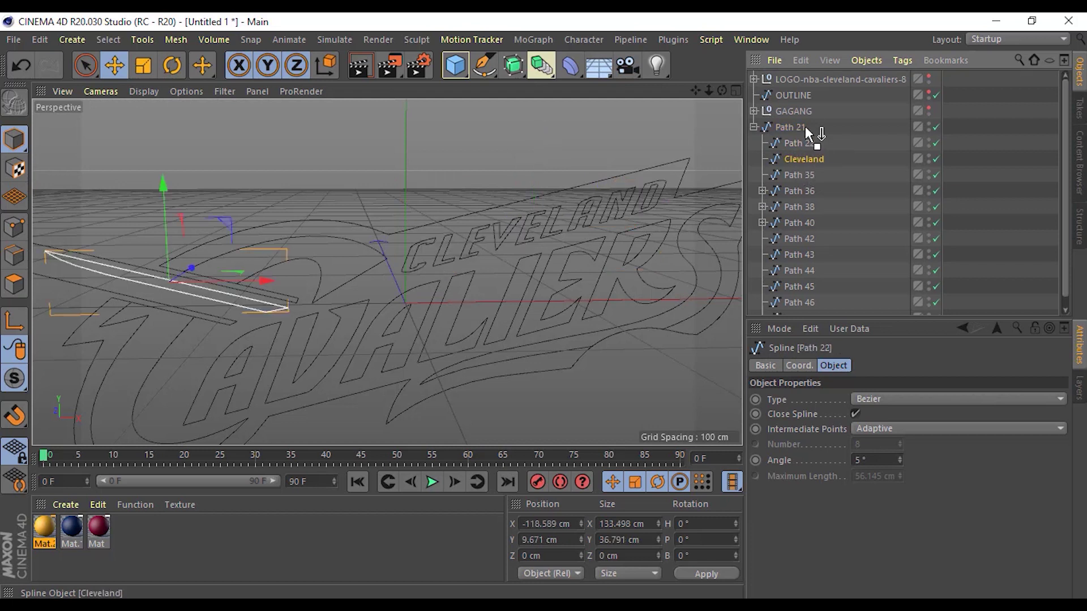
{"action": "left_click_drag", "start_coordinate": [801, 119], "coordinate": [772, 145]}
Join letter A Path 36 with its inner hole Path 37 into Path 36.1.
{"action": "left_click", "coordinate": [756, 143]}
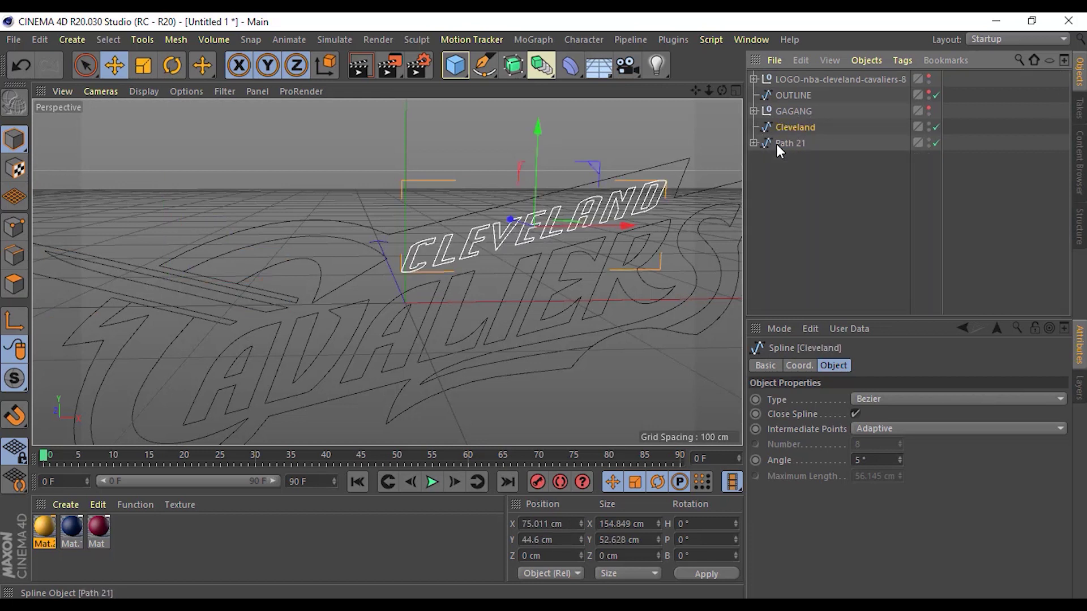
{"action": "left_click", "coordinate": [754, 144]}
{"action": "left_click", "coordinate": [797, 160]}
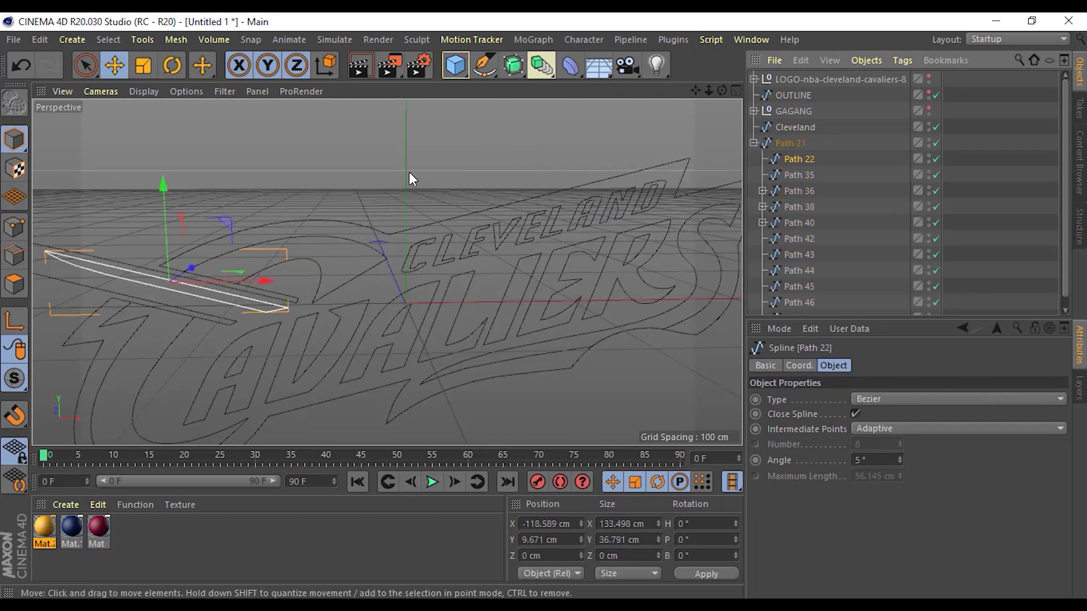
{"action": "scroll", "coordinate": [411, 175], "scroll_direction": "down", "scroll_amount": 2}
{"action": "left_click", "coordinate": [800, 177], "text": "shift"}
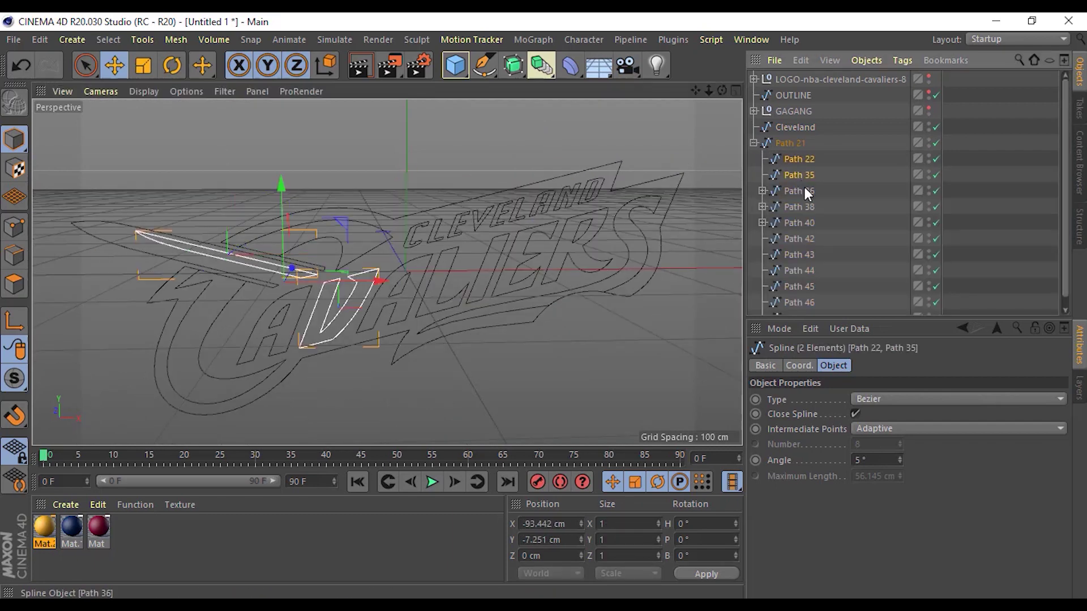
{"action": "left_click", "coordinate": [804, 189]}
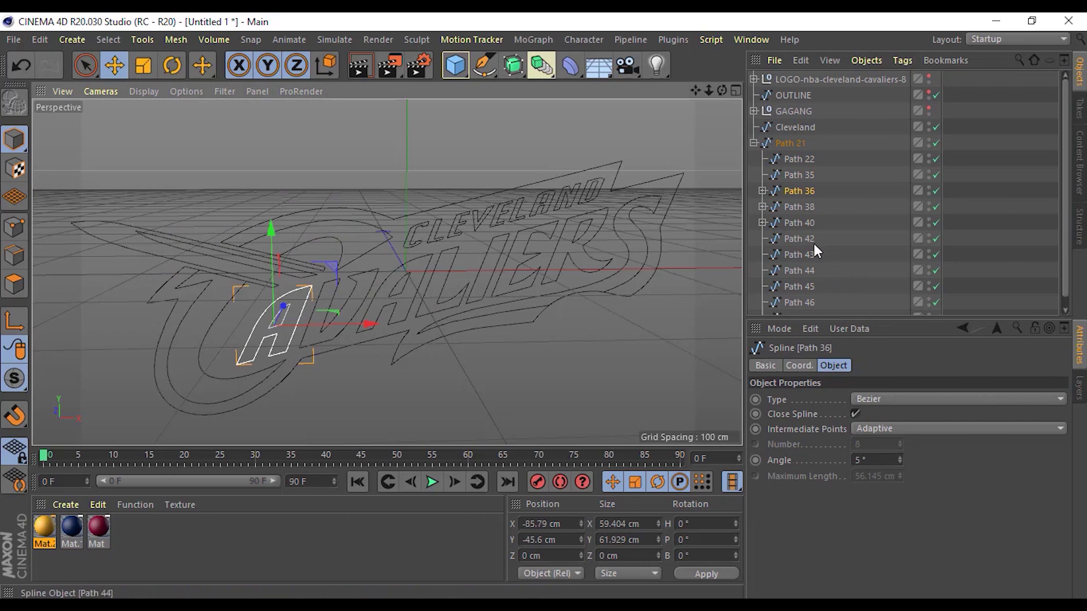
{"action": "left_click", "coordinate": [763, 191]}
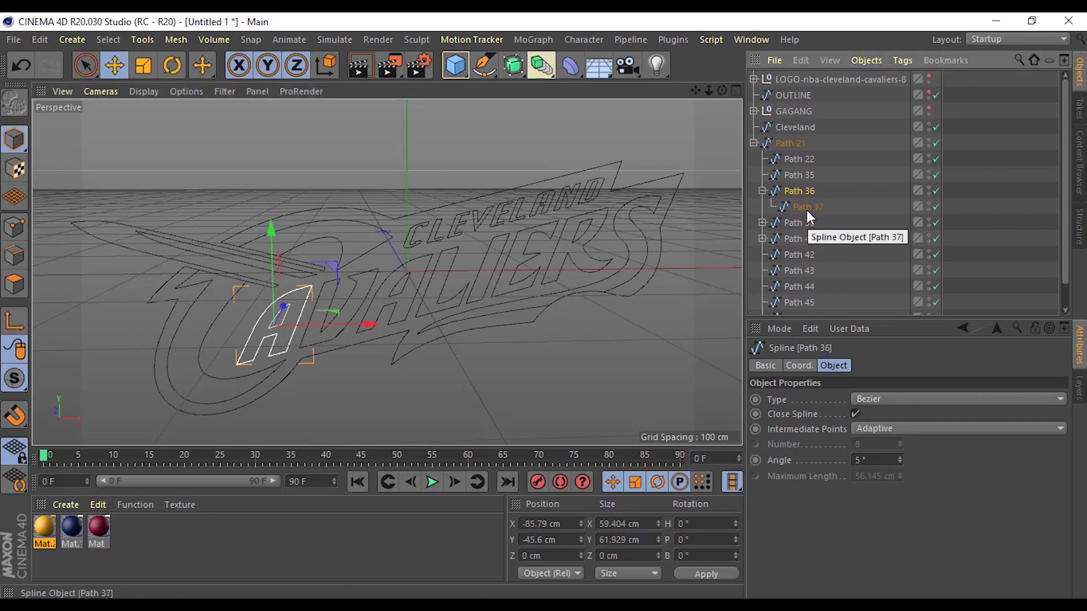
{"action": "left_click", "coordinate": [807, 209], "text": "ctrl"}
{"action": "right_click", "coordinate": [808, 209]}
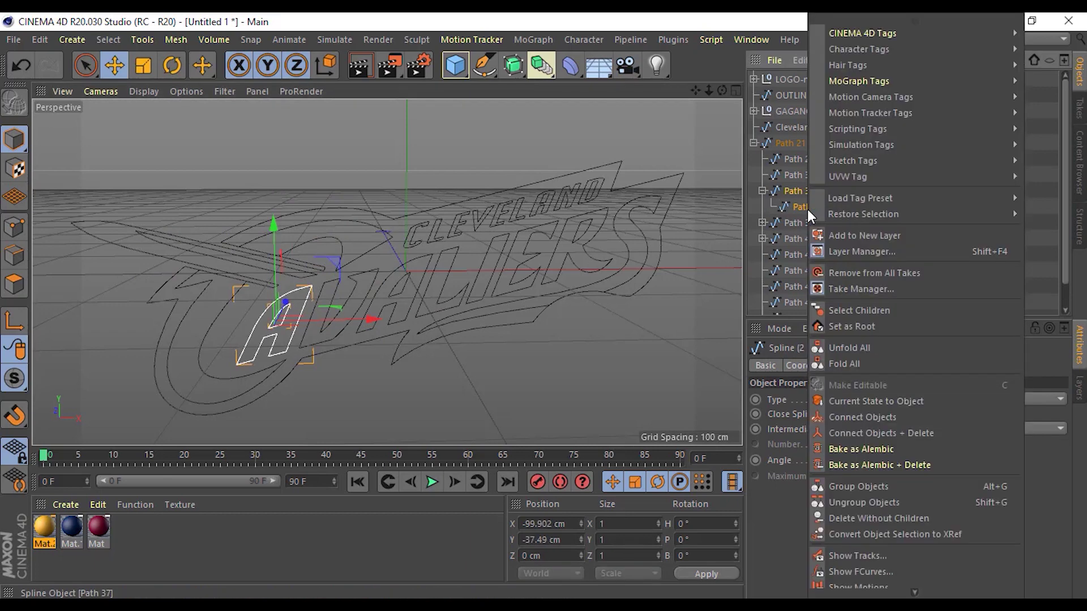
{"action": "left_click", "coordinate": [855, 430]}
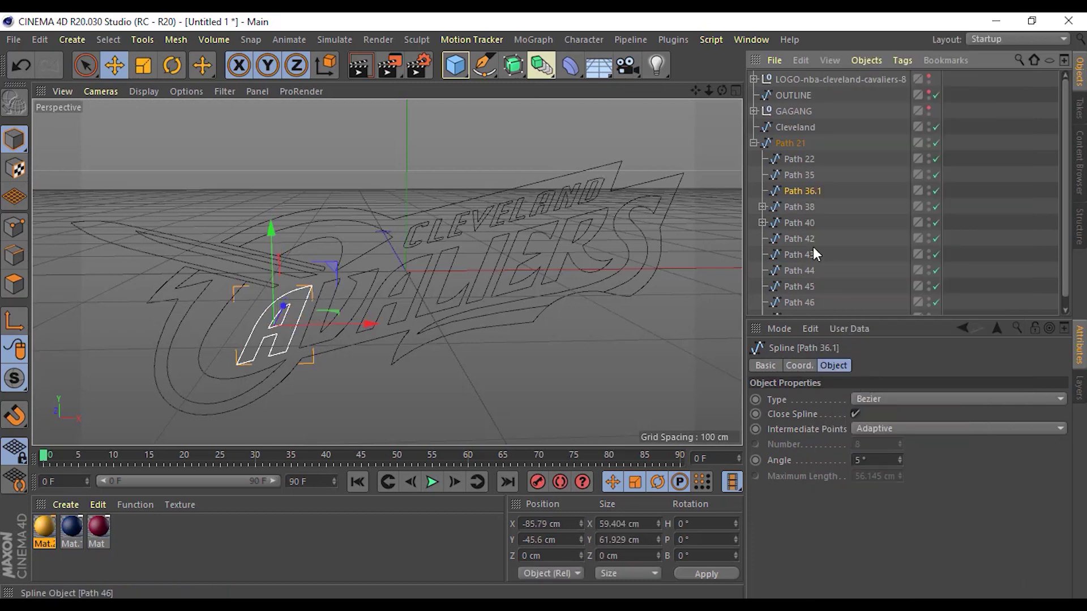
Join letter R Path 38 with its inner hole Path 39 into Path 38.1.
{"action": "left_click", "coordinate": [780, 208]}
{"action": "left_click", "coordinate": [763, 207]}
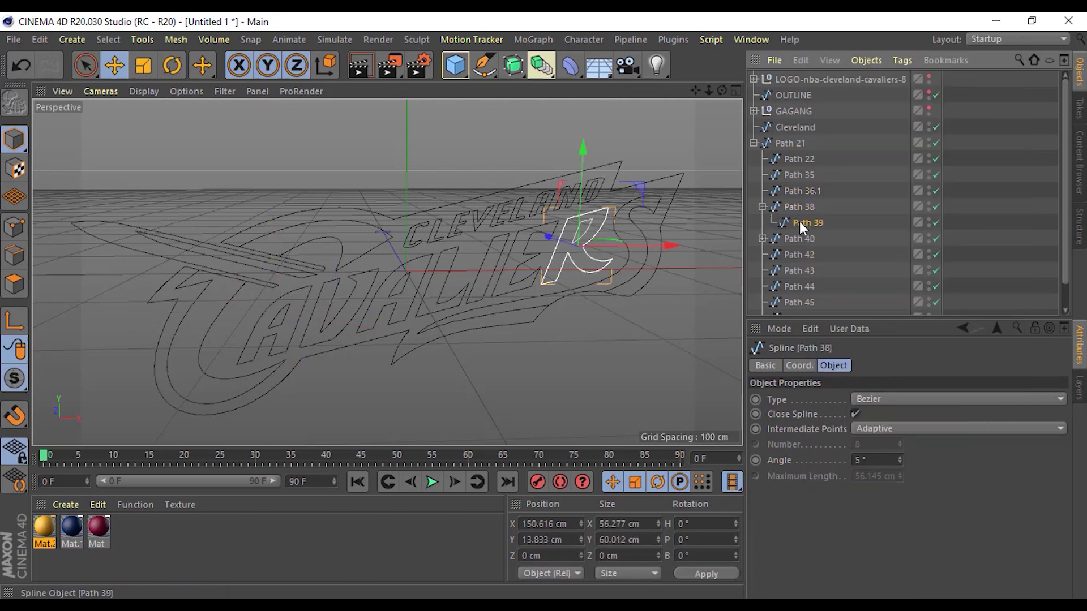
{"action": "left_click", "coordinate": [801, 222]}
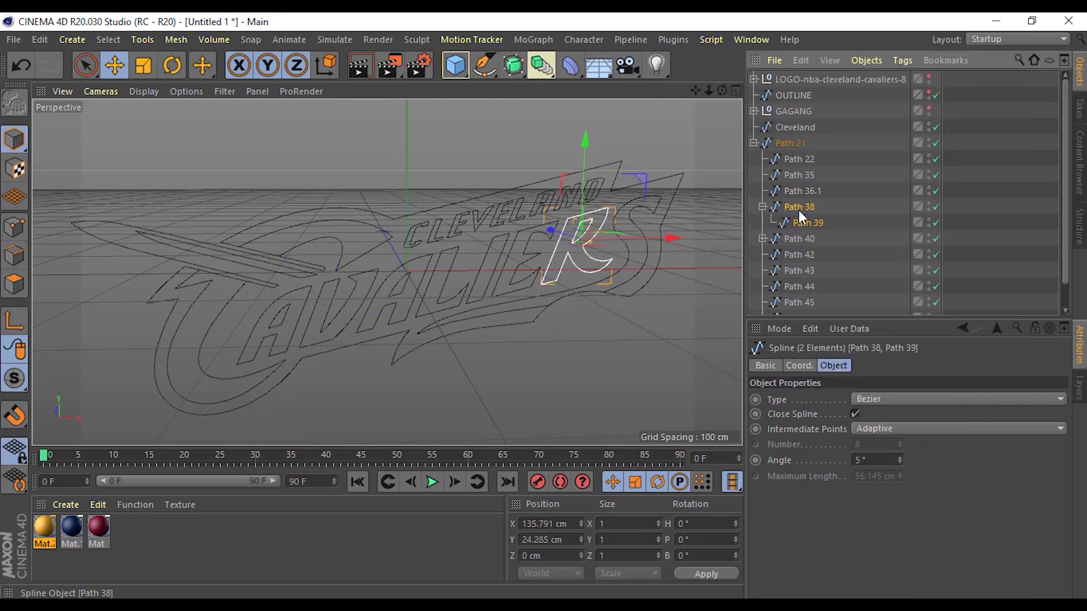
{"action": "right_click", "coordinate": [816, 287]}
{"action": "left_click", "coordinate": [862, 430]}
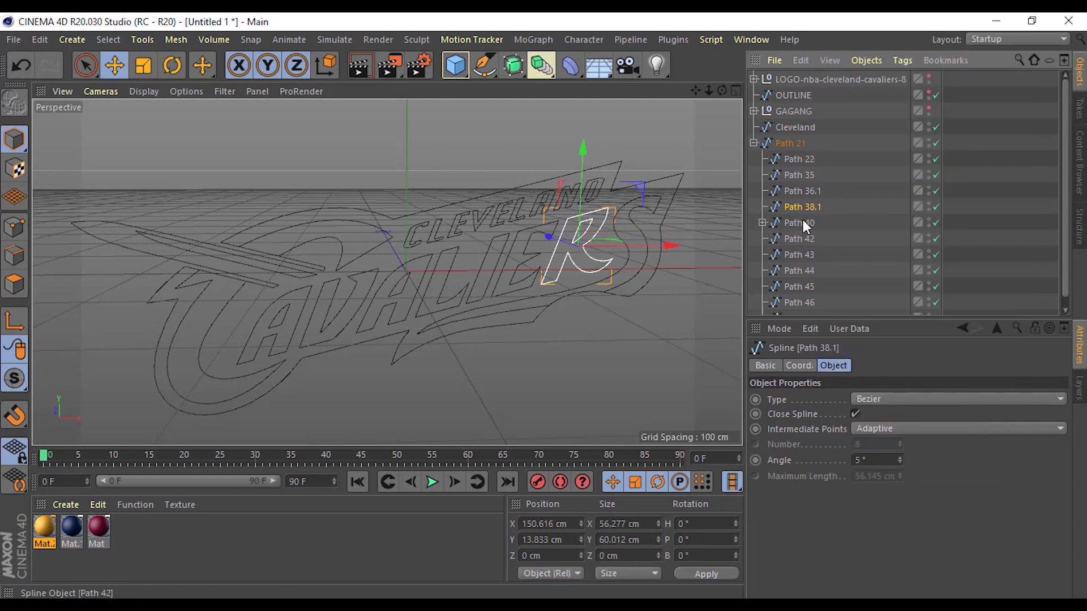
Join the second A, Path 40, with its inner hole Path 41 into Path 40.1.
{"action": "left_click", "coordinate": [794, 224]}
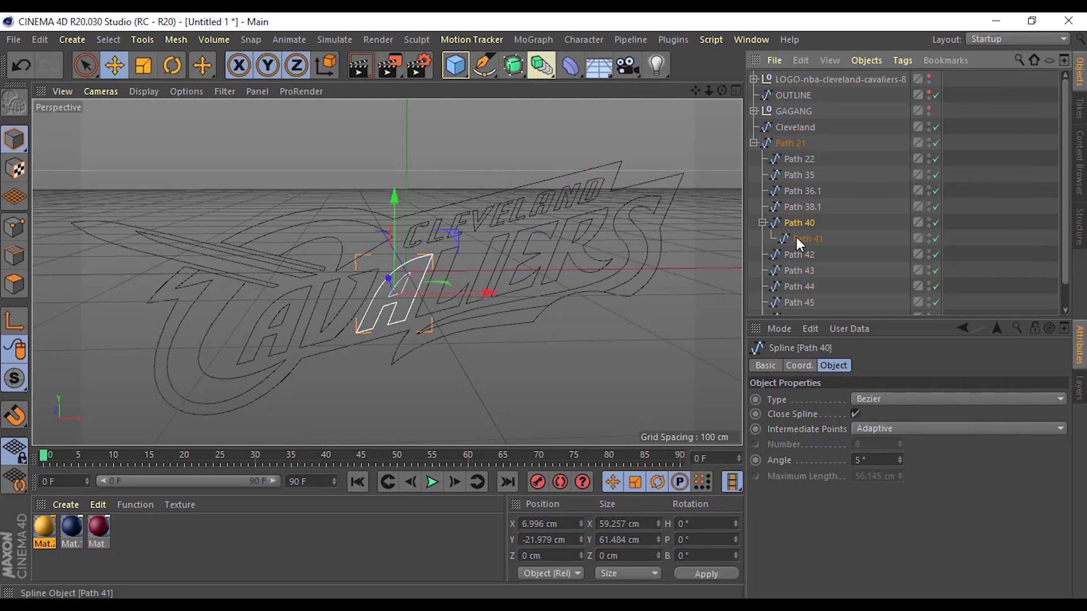
{"action": "left_click", "coordinate": [798, 232], "text": "ctrl"}
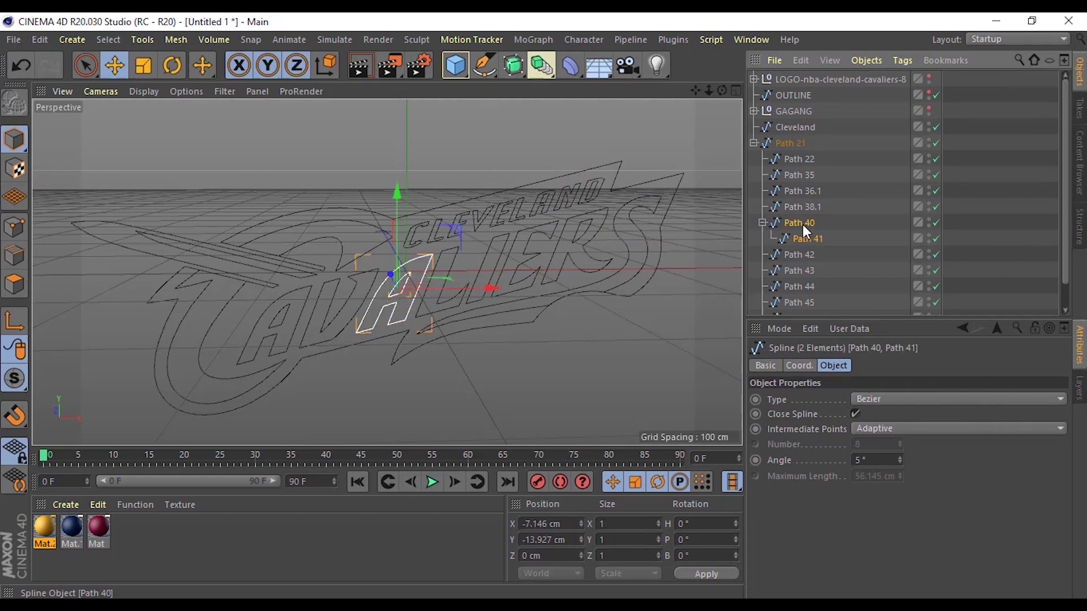
{"action": "right_click", "coordinate": [807, 223]}
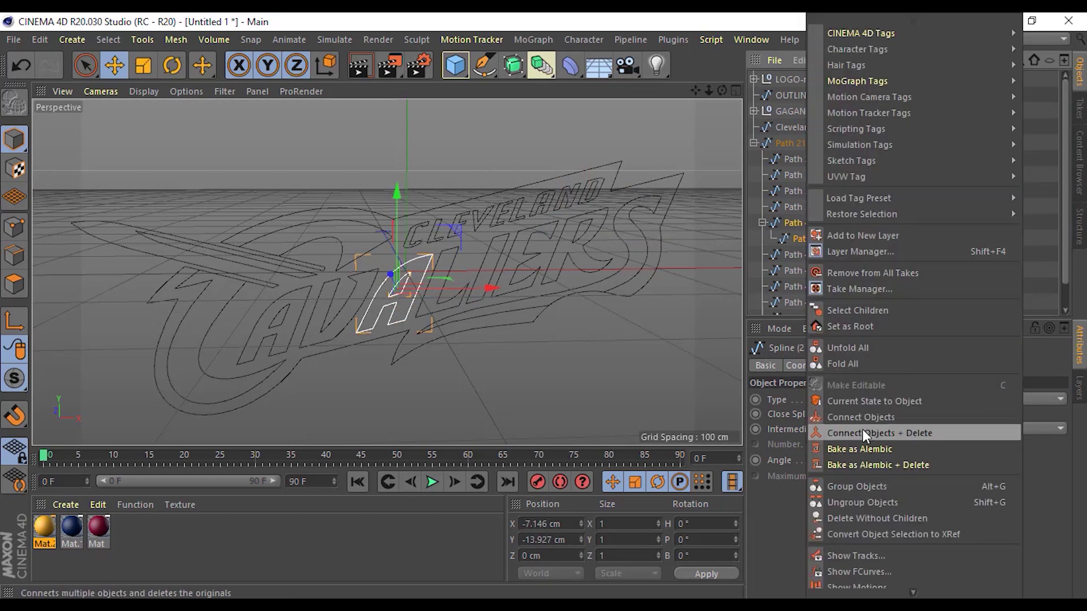
{"action": "left_click", "coordinate": [862, 433]}
{"action": "left_click", "coordinate": [796, 238]}
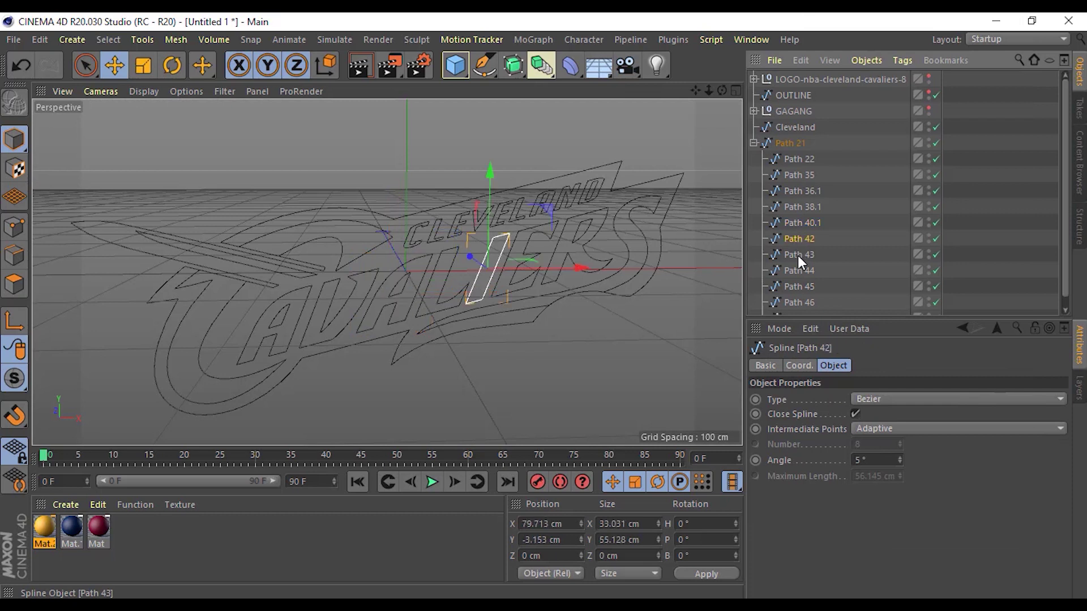
Merge the CAVALIERS letter paths, Path 35 through Path 47 without sword Path 22, into one spline.
{"action": "scroll", "coordinate": [799, 256], "scroll_direction": "down", "scroll_amount": 1}
{"action": "left_click", "coordinate": [798, 308]}
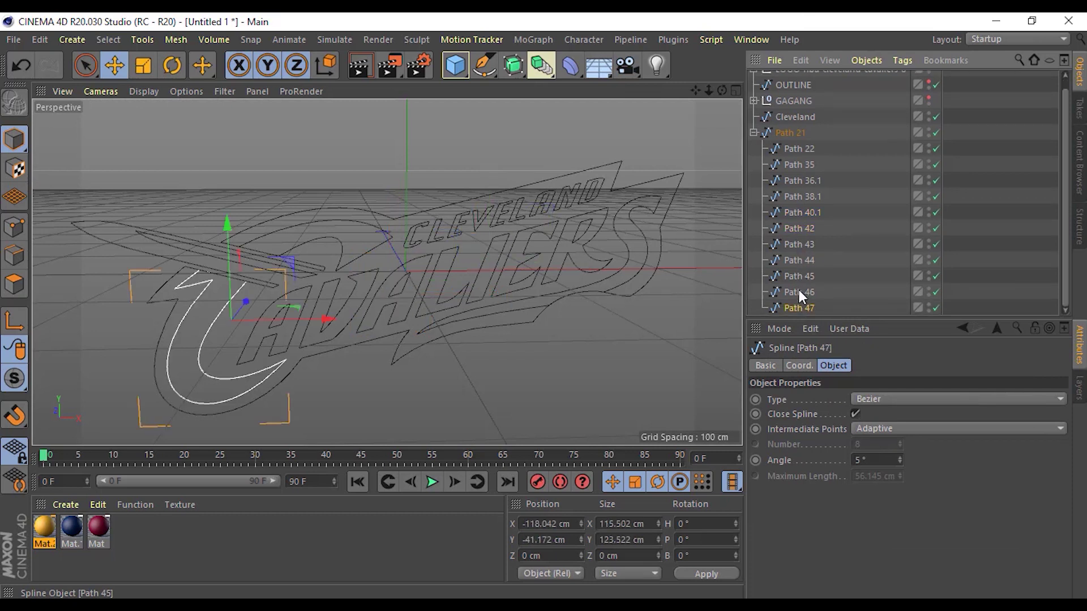
{"action": "left_click", "coordinate": [797, 294], "text": "ctrl"}
{"action": "left_click", "coordinate": [795, 261], "text": "ctrl"}
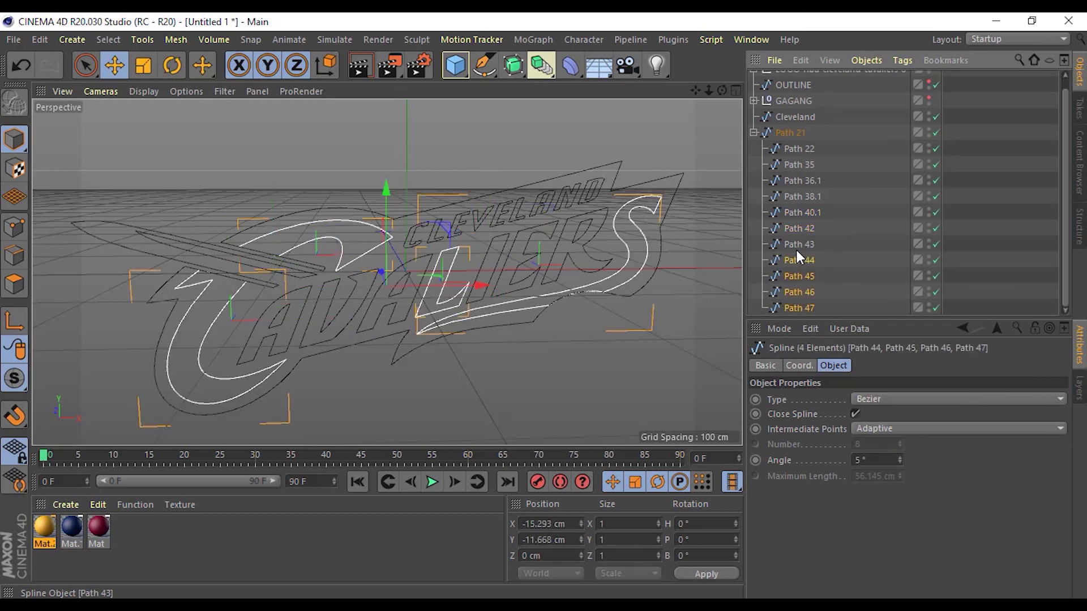
{"action": "left_click", "coordinate": [798, 230], "text": "ctrl"}
{"action": "left_click", "coordinate": [797, 213], "text": "ctrl"}
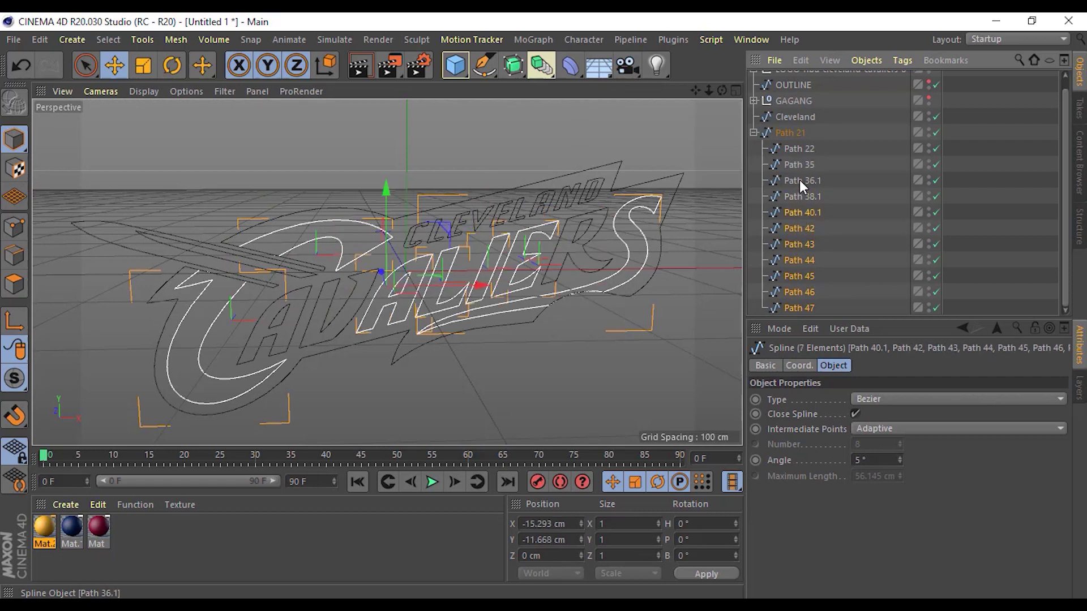
{"action": "left_click", "coordinate": [800, 196], "text": "ctrl"}
{"action": "left_click", "coordinate": [794, 164], "text": "ctrl"}
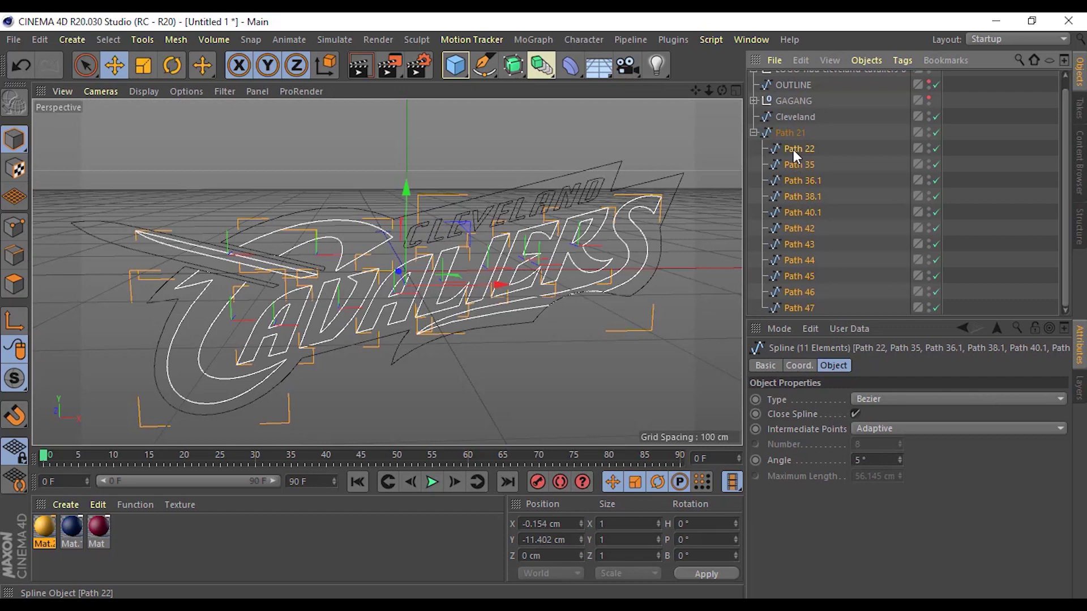
{"action": "left_click", "coordinate": [794, 149], "text": "ctrl"}
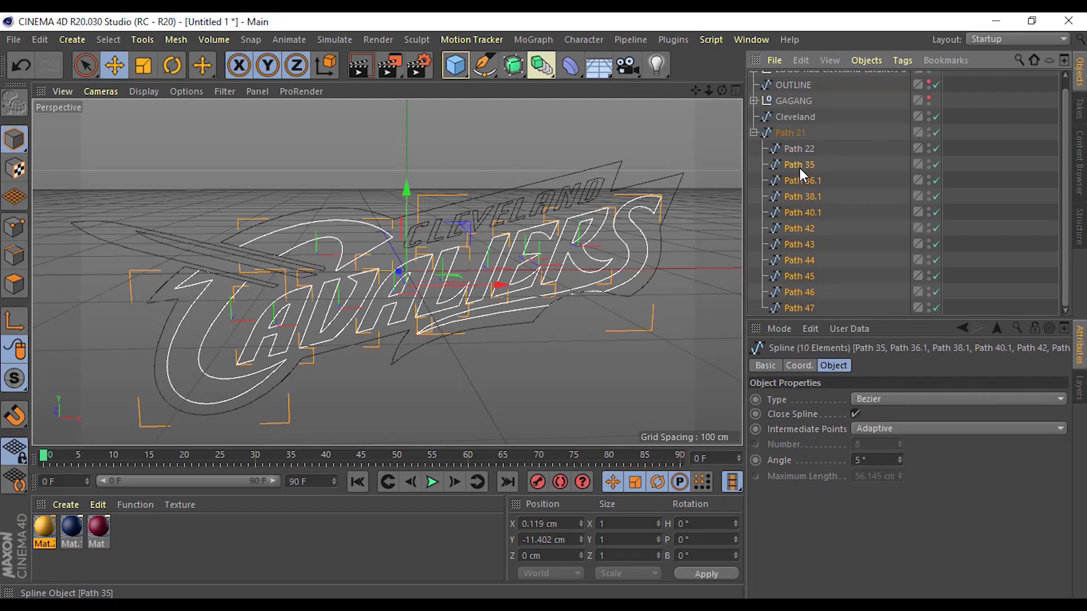
{"action": "right_click", "coordinate": [800, 167]}
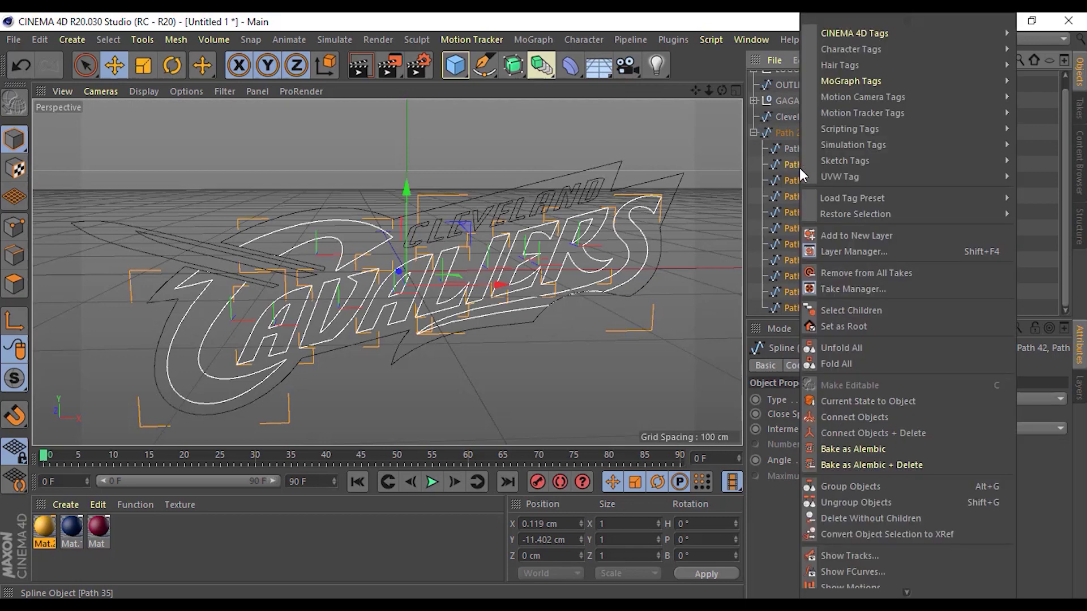
{"action": "left_click", "coordinate": [875, 432]}
Rename merged Path 35.1 to 'Cavaliers' and move it out of Path 21 to top level.
{"action": "double_click", "coordinate": [801, 179]}
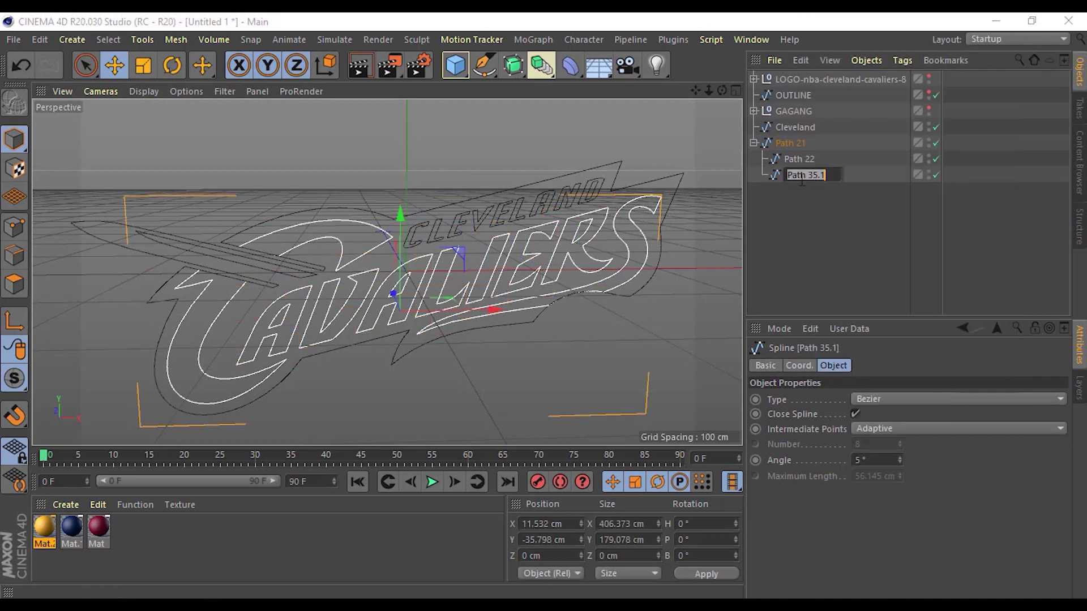
{"action": "type", "text": "Cavaliers"}
{"action": "key", "text": "Return"}
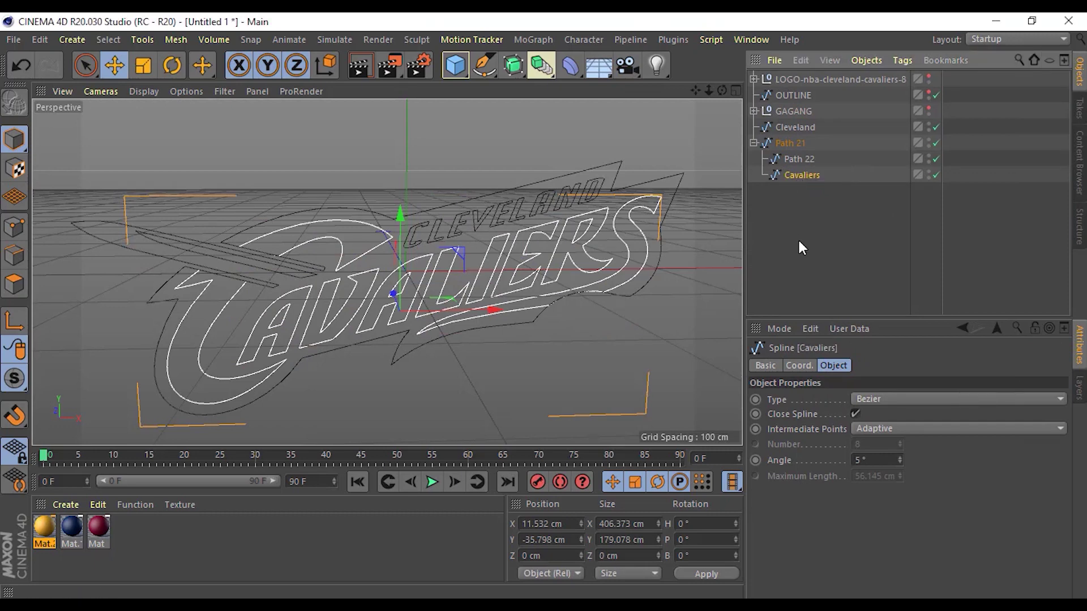
{"action": "left_click", "coordinate": [798, 238]}
{"action": "left_click", "coordinate": [798, 174]}
{"action": "left_click_drag", "start_coordinate": [798, 173], "coordinate": [774, 260]}
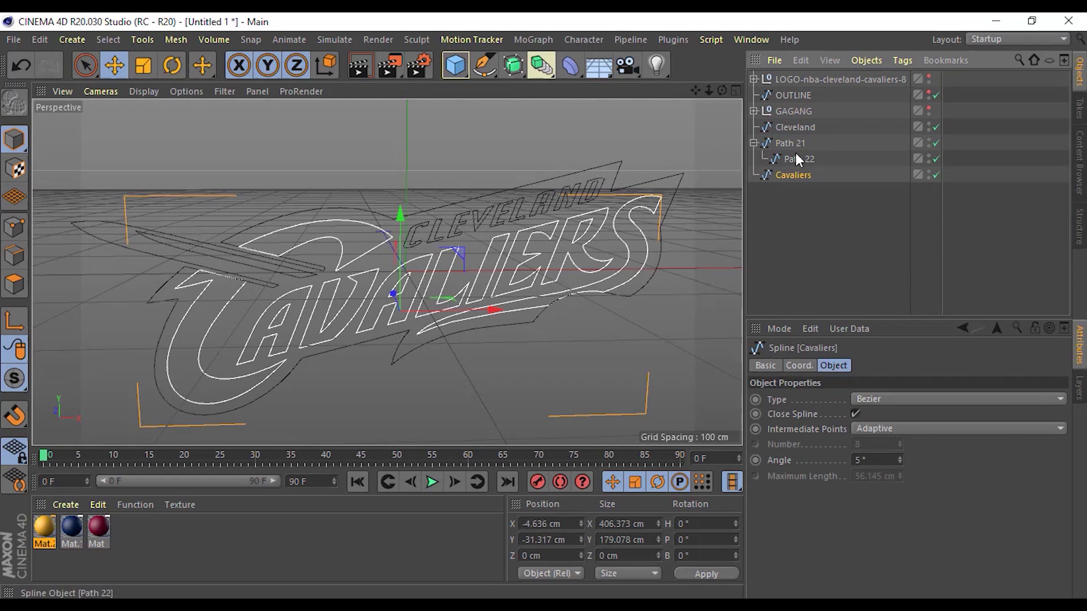
Move sword spline Path 22 out of Path 21 to top level and rename it 'Cleret'.
{"action": "left_click_drag", "start_coordinate": [796, 159], "coordinate": [780, 222]}
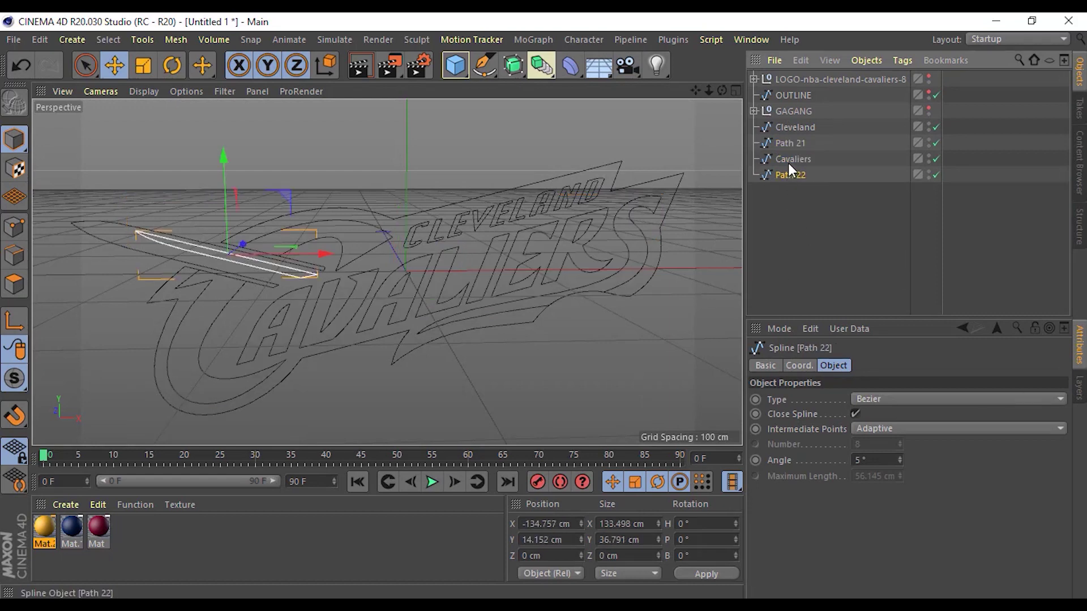
{"action": "left_click", "coordinate": [788, 161]}
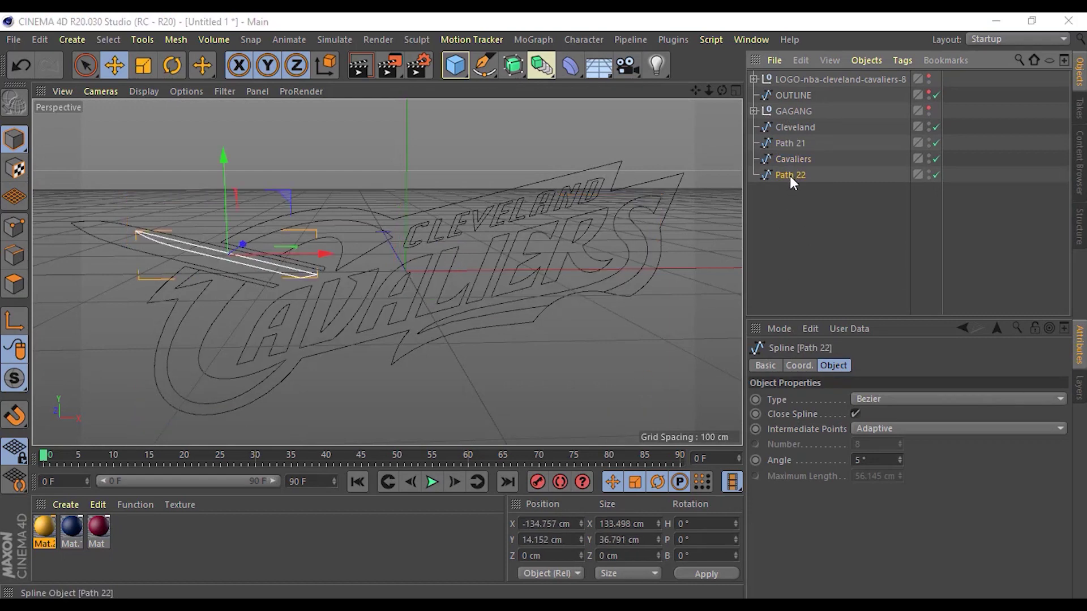
{"action": "double_click", "coordinate": [790, 176]}
{"action": "type", "text": "Cleret"}
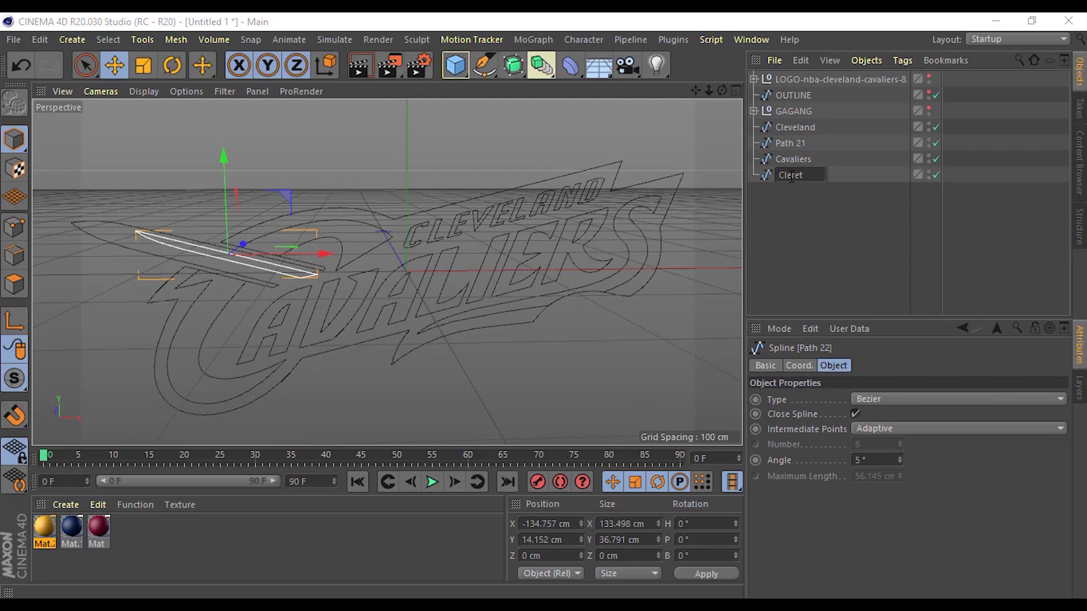
{"action": "key", "text": "Return"}
Move the Path 21 outline to the bottom of the list and compare with the Illustrator artwork.
{"action": "left_click", "coordinate": [794, 127]}
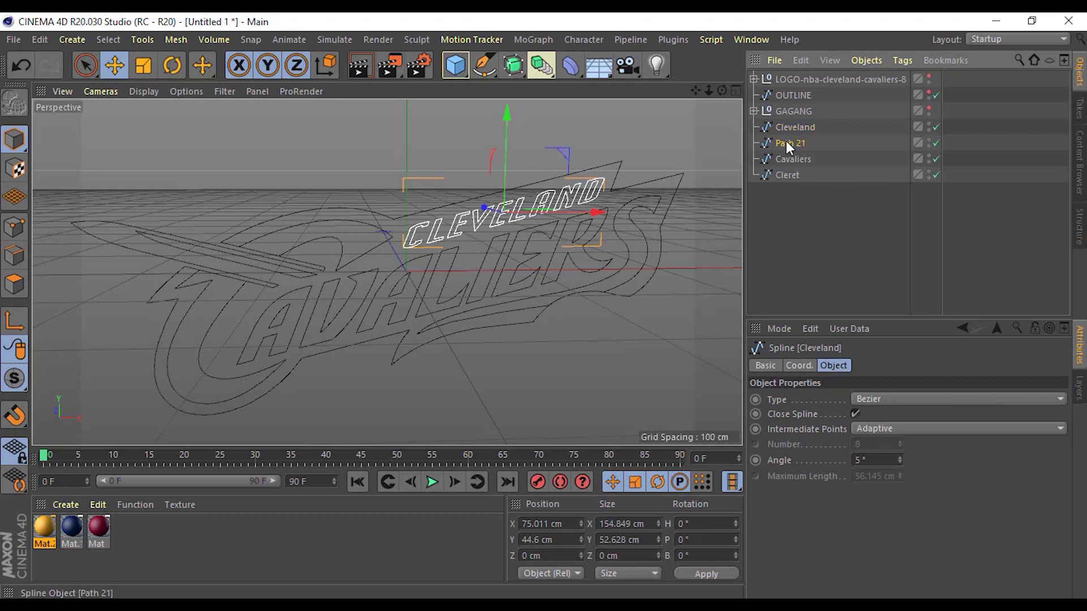
{"action": "left_click", "coordinate": [787, 144]}
{"action": "left_click_drag", "start_coordinate": [786, 141], "coordinate": [787, 185]}
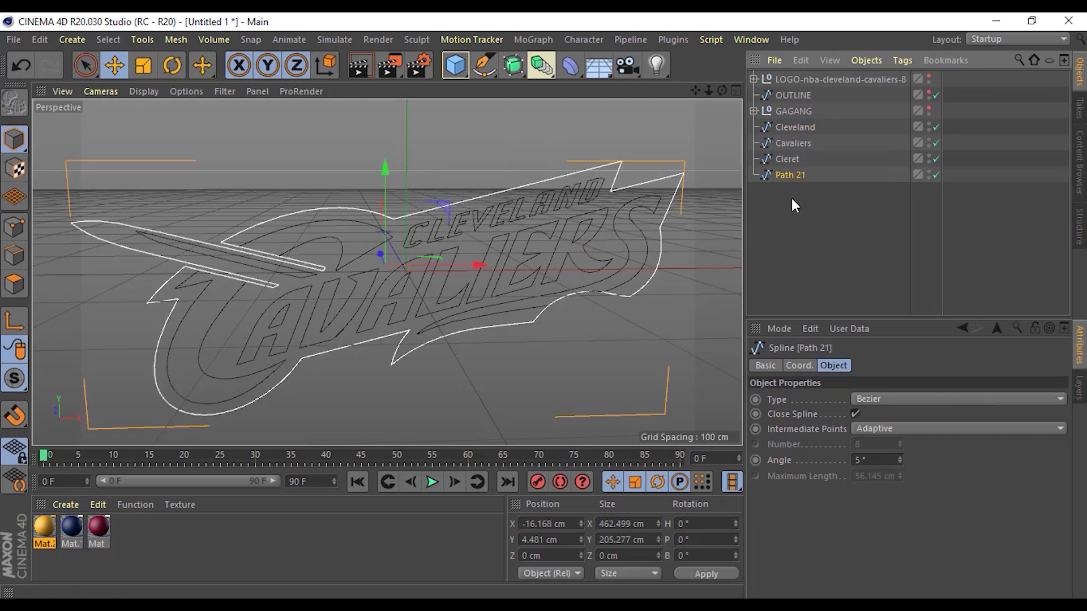
{"action": "key", "text": "alt+Tab"}
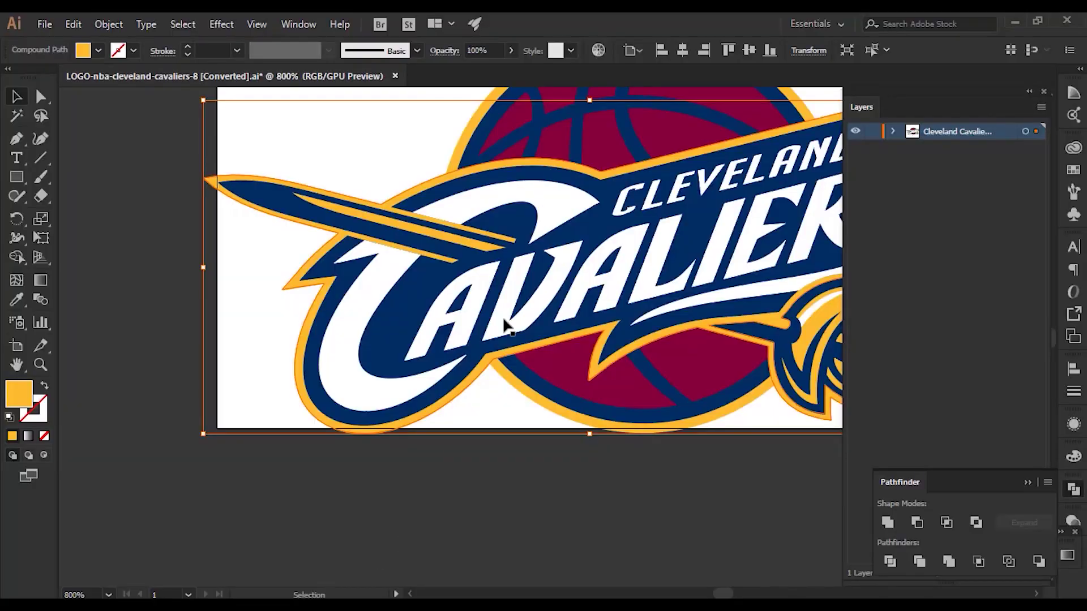
{"action": "scroll", "coordinate": [505, 326], "scroll_direction": "down", "scroll_amount": 5, "text": "alt"}
{"action": "scroll", "coordinate": [456, 417], "scroll_direction": "up", "scroll_amount": 3, "text": "alt"}
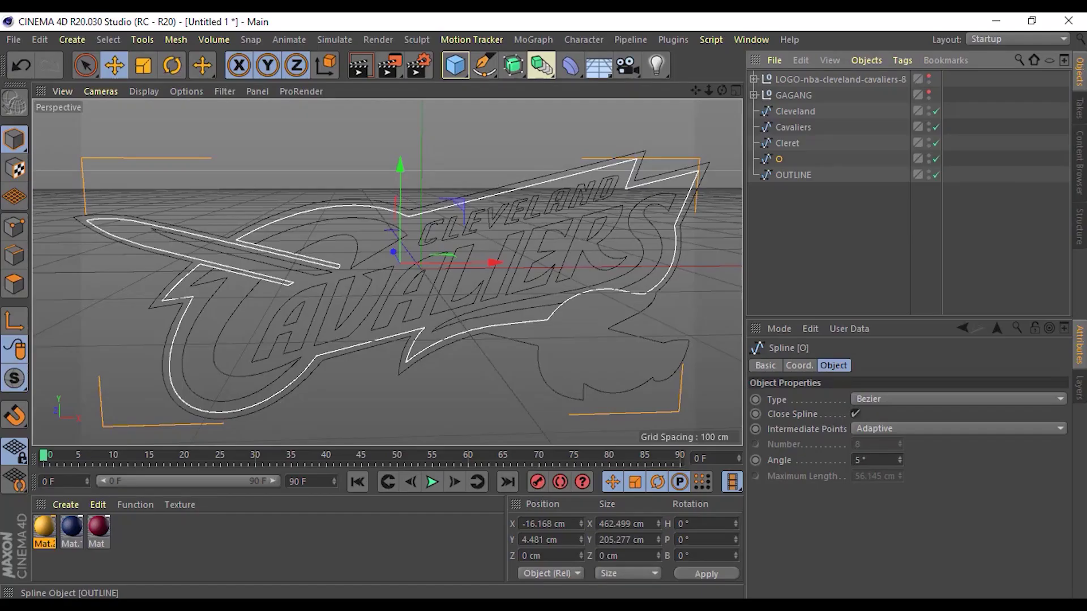
Rename spline OUTLINE to 'OUTLINE-Kuning' and spline O to 'OUTLINE-BIRU'.
{"action": "double_click", "coordinate": [797, 175]}
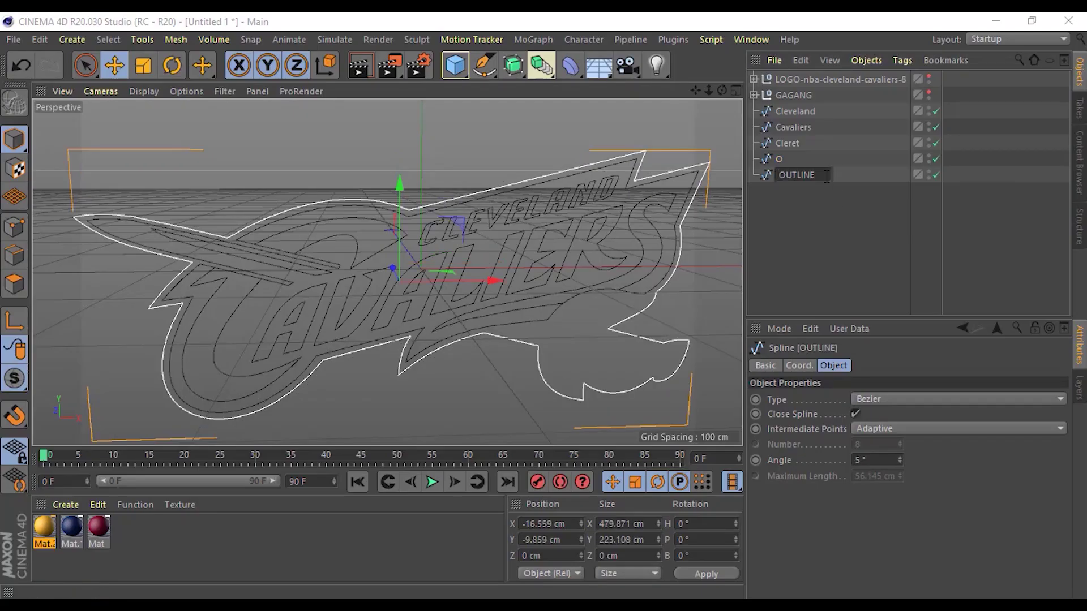
{"action": "type", "text": "-Kuning"}
{"action": "key", "text": "Return"}
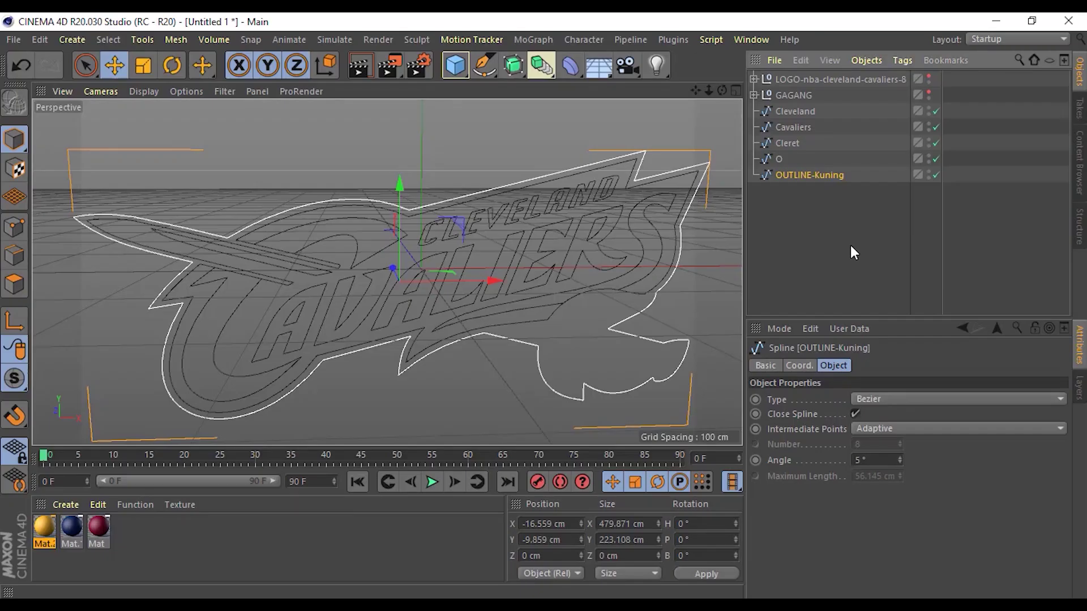
{"action": "double_click", "coordinate": [785, 160]}
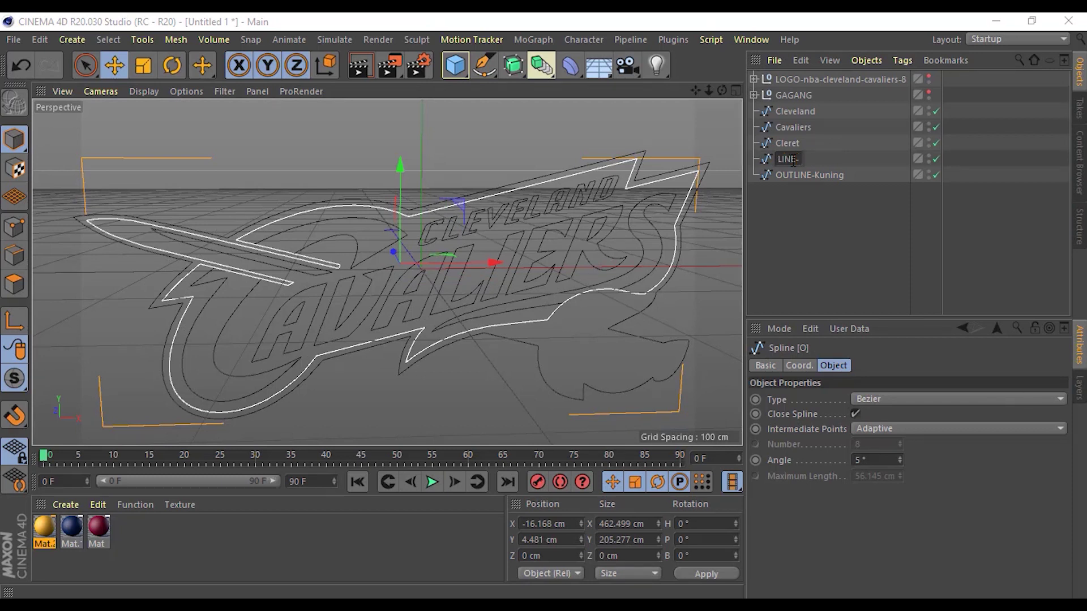
{"action": "key", "text": "Return"}
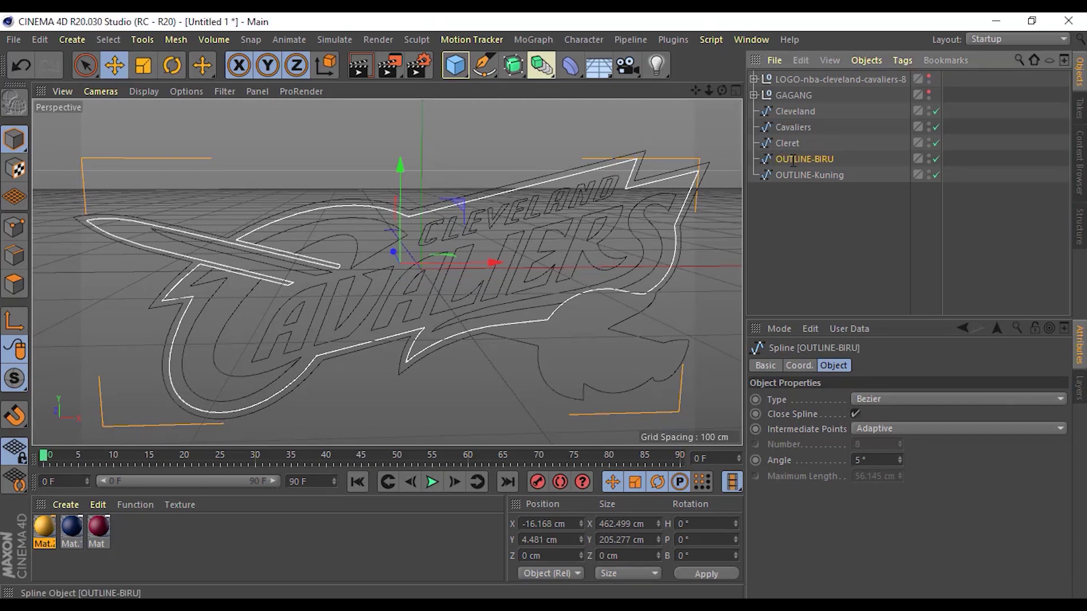
{"action": "left_click", "coordinate": [790, 246]}
Put the Cleveland spline in an Extrude for solid 3D lettering, orbiting to inspect the result.
{"action": "left_click", "coordinate": [445, 223]}
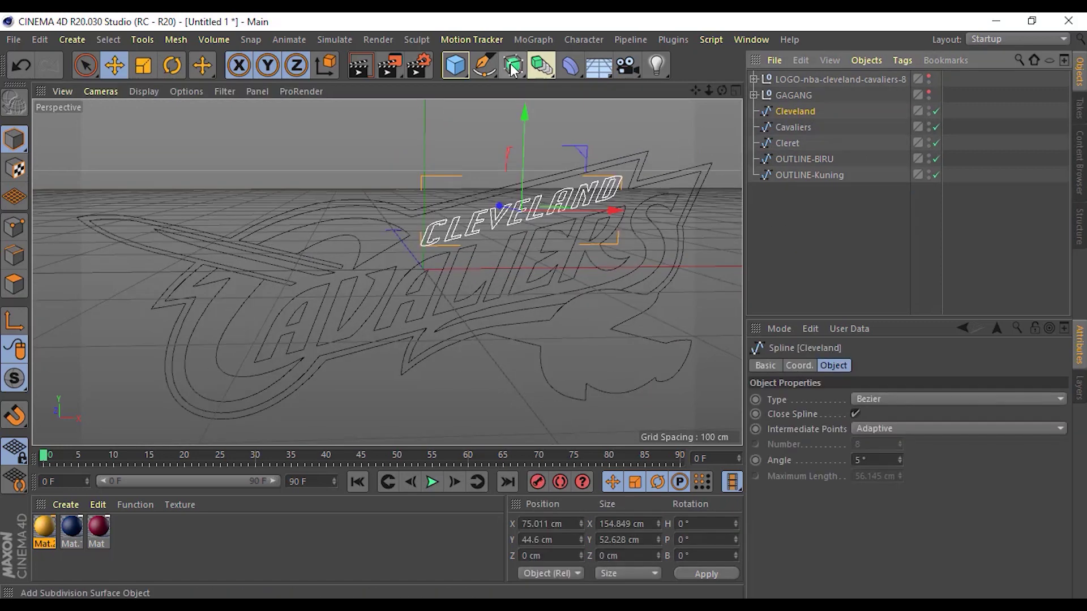
{"action": "left_click", "coordinate": [511, 65]}
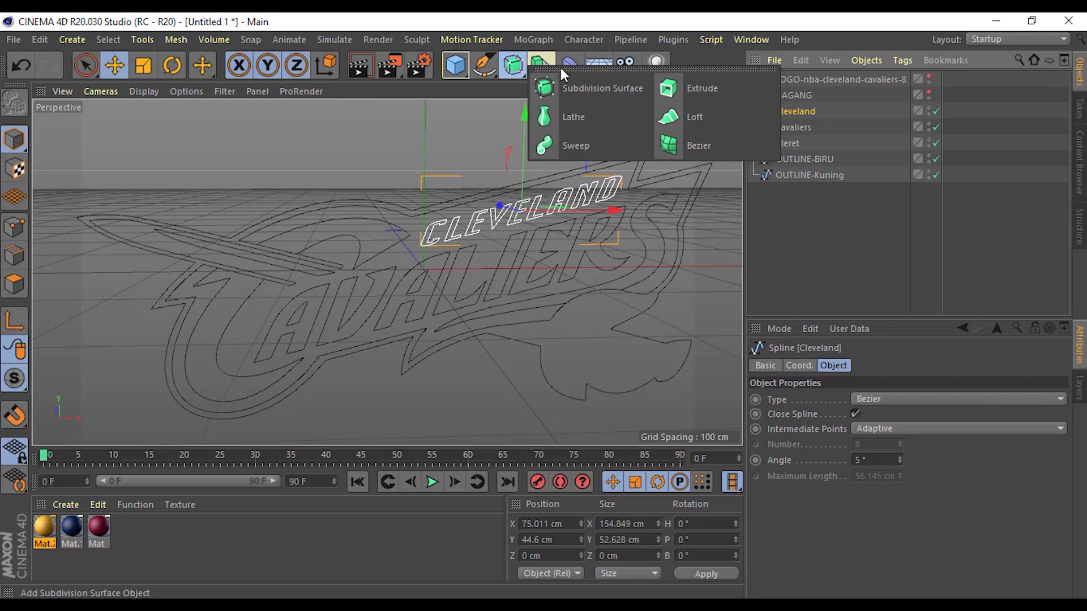
{"action": "left_click", "coordinate": [687, 90], "text": "alt"}
{"action": "left_click", "coordinate": [790, 129]}
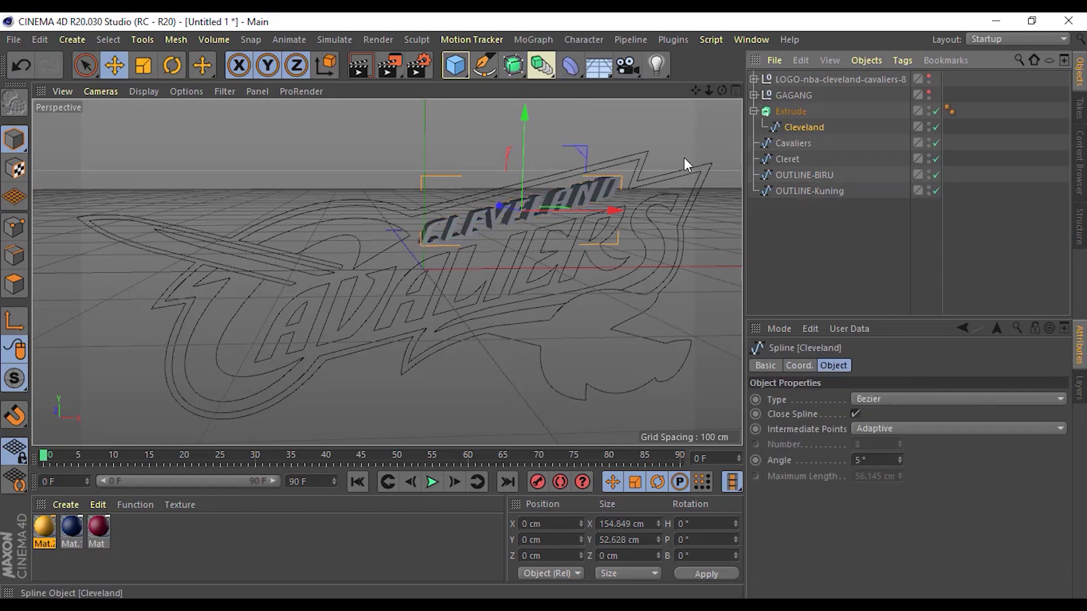
{"action": "key", "text": "o"}
{"action": "mouse_move", "coordinate": [549, 226]}
{"action": "left_mouse_down", "text": "alt"}
{"action": "mouse_move", "coordinate": [413, 283]}
{"action": "mouse_move", "coordinate": [453, 239]}
{"action": "mouse_move", "coordinate": [488, 261]}
{"action": "mouse_move", "coordinate": [345, 246]}
{"action": "mouse_move", "coordinate": [301, 258]}
{"action": "left_mouse_up", "text": "alt"}
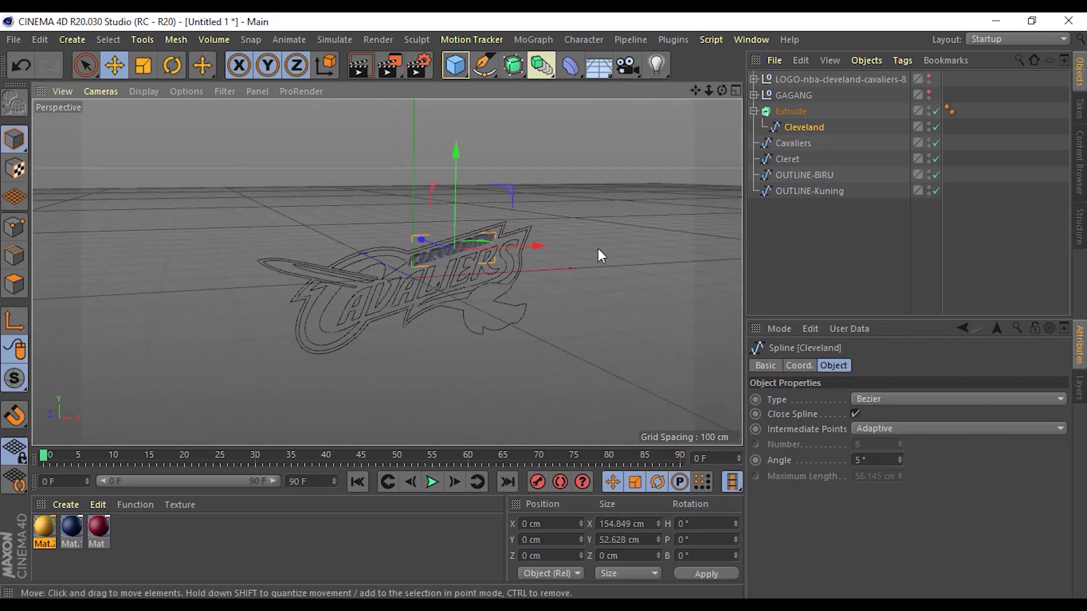
{"action": "left_click", "coordinate": [620, 249]}
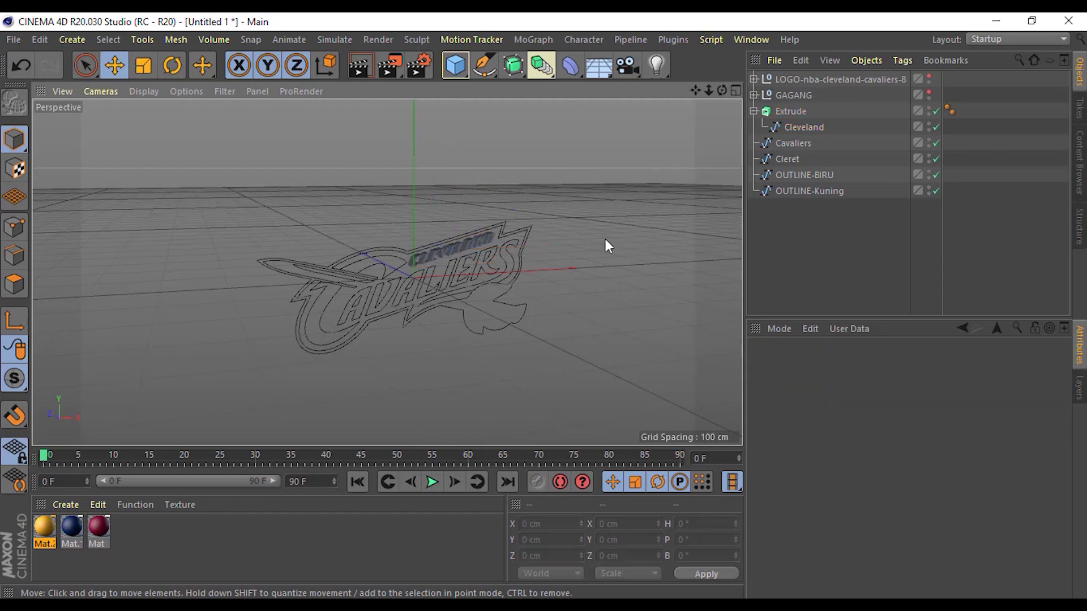
{"action": "mouse_move", "coordinate": [607, 243]}
{"action": "left_mouse_down", "text": "alt"}
{"action": "mouse_move", "coordinate": [331, 235]}
{"action": "mouse_move", "coordinate": [668, 223]}
{"action": "mouse_move", "coordinate": [271, 289]}
{"action": "mouse_move", "coordinate": [601, 199]}
{"action": "mouse_move", "coordinate": [279, 189]}
{"action": "mouse_move", "coordinate": [382, 287]}
{"action": "mouse_move", "coordinate": [468, 167]}
{"action": "mouse_move", "coordinate": [396, 145]}
{"action": "mouse_move", "coordinate": [463, 236]}
{"action": "mouse_move", "coordinate": [430, 185]}
{"action": "mouse_move", "coordinate": [439, 313]}
{"action": "mouse_move", "coordinate": [453, 256]}
{"action": "mouse_move", "coordinate": [459, 277]}
{"action": "mouse_move", "coordinate": [481, 253]}
{"action": "left_mouse_up", "text": "alt"}
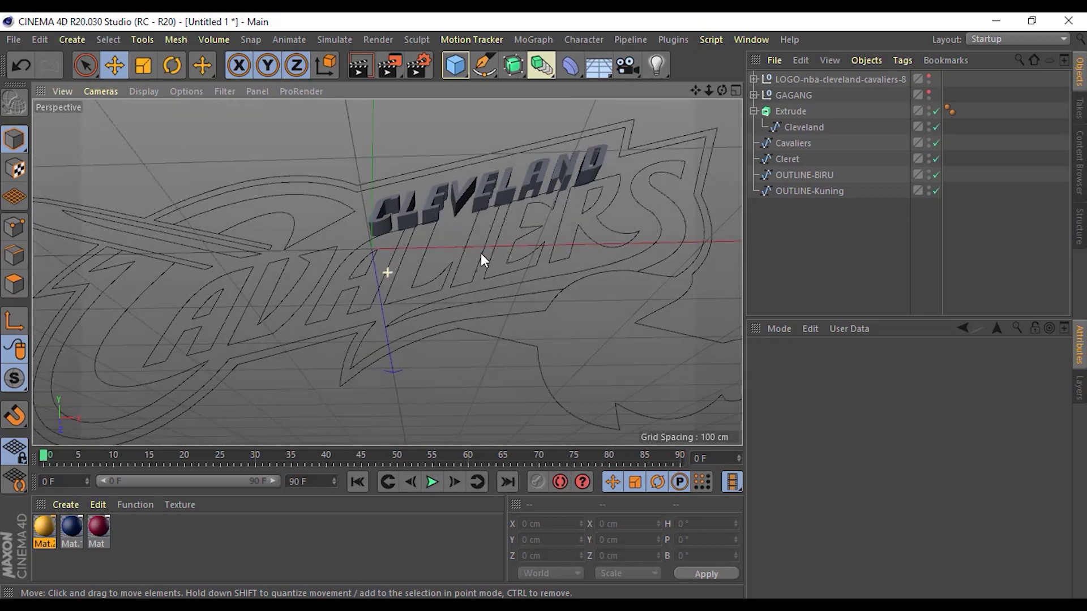
{"action": "double_click", "coordinate": [804, 128]}
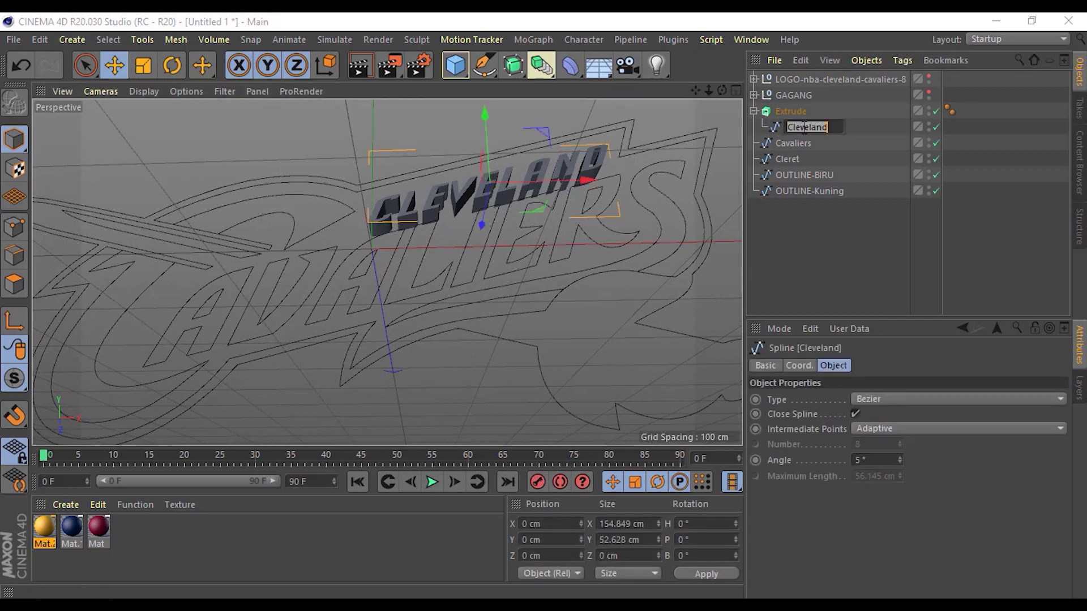
{"action": "key", "text": "Return"}
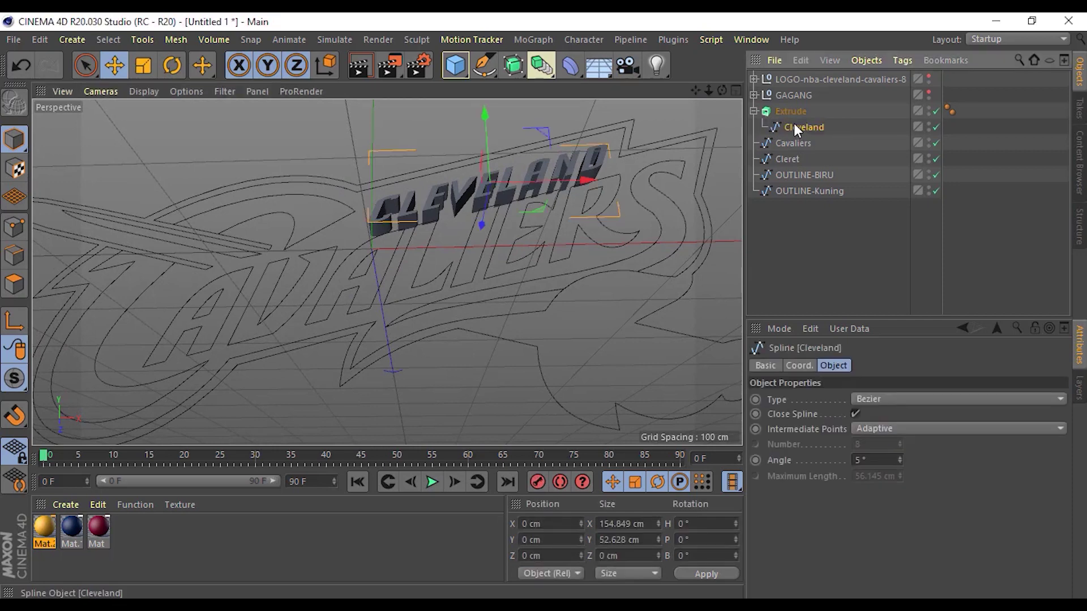
{"action": "left_click", "coordinate": [790, 112]}
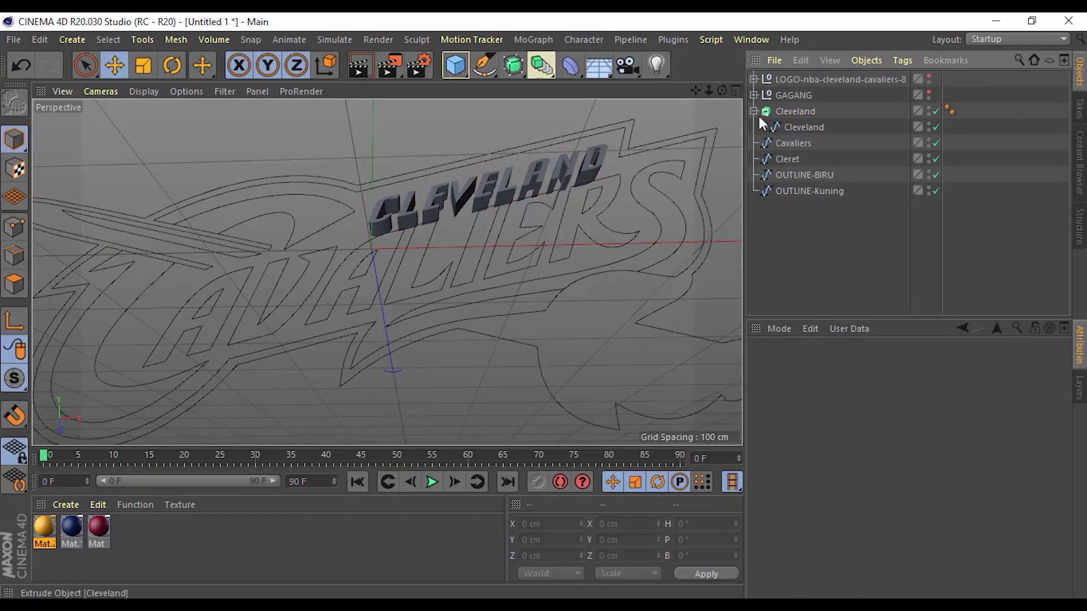
Extrude the Cavaliers lettering and the Cleret sword spline into 3D.
{"action": "left_click", "coordinate": [754, 111]}
{"action": "left_click", "coordinate": [786, 128]}
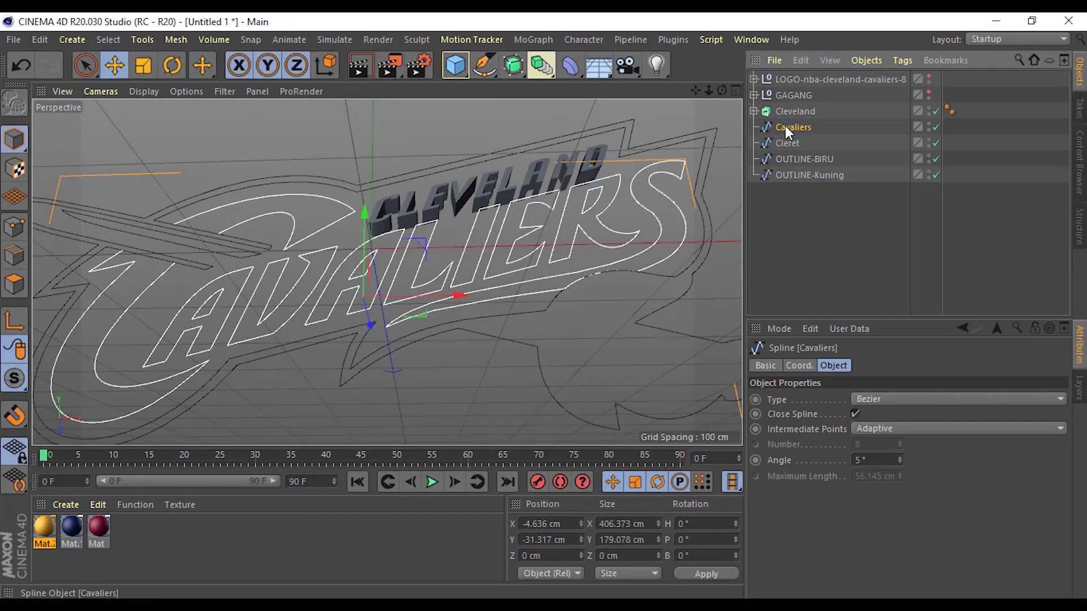
{"action": "left_click_drag", "start_coordinate": [518, 66], "coordinate": [682, 75], "text": "alt"}
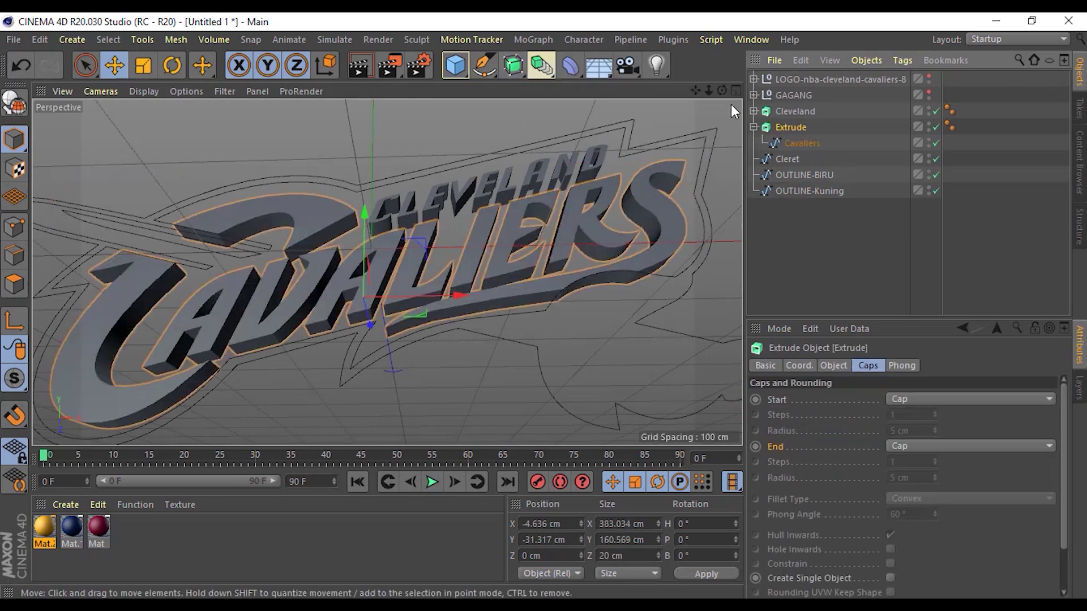
{"action": "left_click", "coordinate": [754, 127]}
{"action": "left_click", "coordinate": [786, 142]}
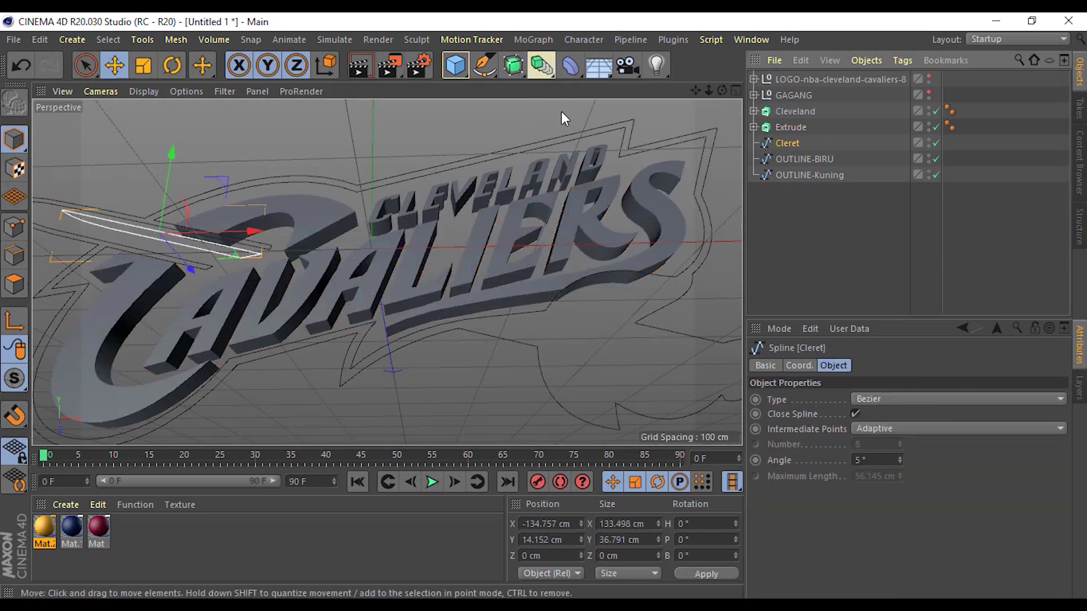
{"action": "left_click_drag", "start_coordinate": [513, 66], "coordinate": [711, 90], "text": "alt"}
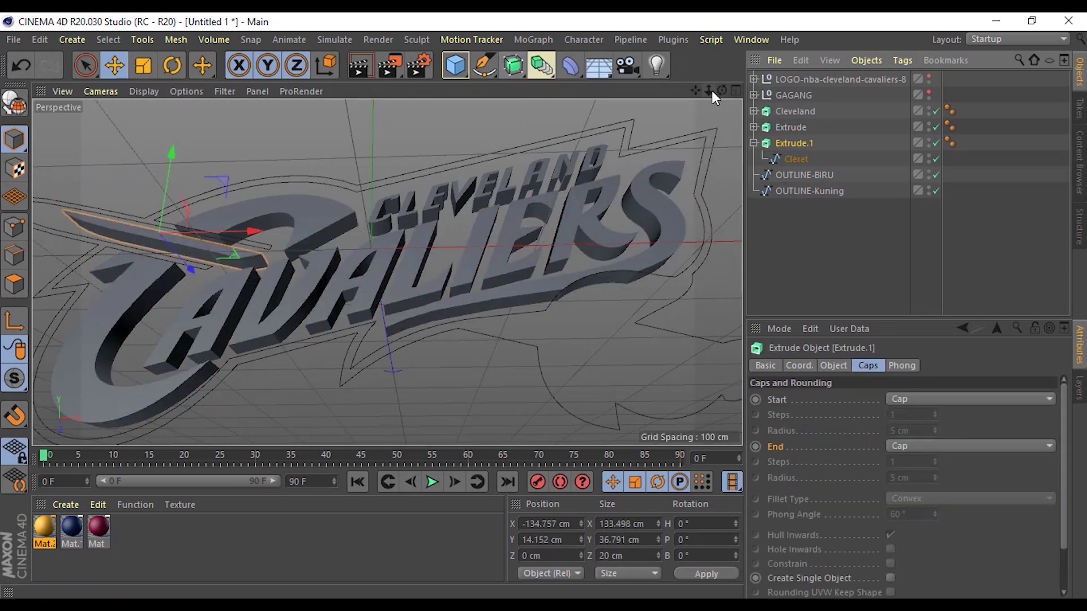
Extrude the OUTLINE-BIRU and OUTLINE-Kuning splines and orbit to check the outline shapes.
{"action": "left_click", "coordinate": [754, 143]}
{"action": "left_click", "coordinate": [789, 159]}
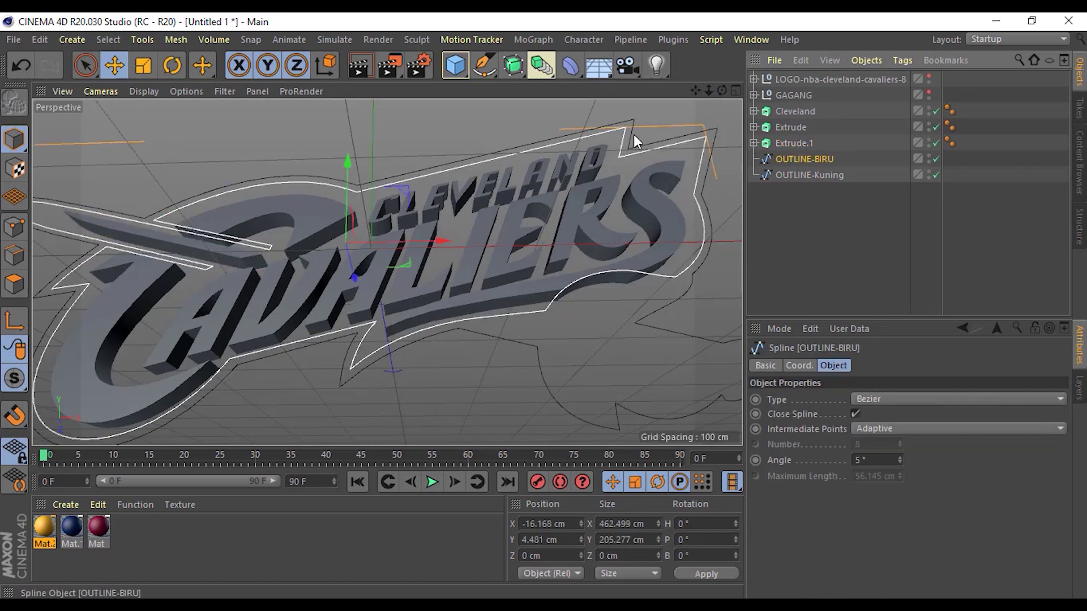
{"action": "left_click_drag", "start_coordinate": [514, 68], "coordinate": [841, 162], "text": "alt"}
{"action": "left_click", "coordinate": [798, 191]}
{"action": "left_click_drag", "start_coordinate": [515, 71], "coordinate": [668, 87]}
{"action": "left_click", "coordinate": [792, 250]}
{"action": "left_click", "coordinate": [754, 158]}
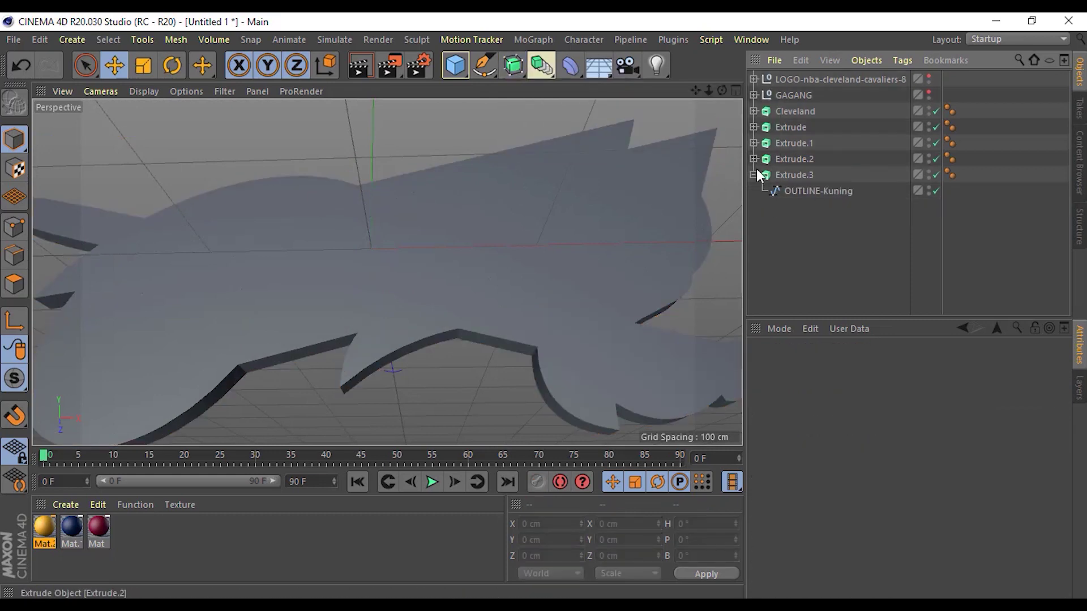
{"action": "left_click", "coordinate": [793, 175]}
{"action": "mouse_move", "coordinate": [290, 216]}
{"action": "left_mouse_down", "text": "alt"}
{"action": "mouse_move", "coordinate": [481, 292]}
{"action": "mouse_move", "coordinate": [403, 255]}
{"action": "mouse_move", "coordinate": [449, 200]}
{"action": "mouse_move", "coordinate": [430, 249]}
{"action": "left_mouse_up", "text": "alt"}
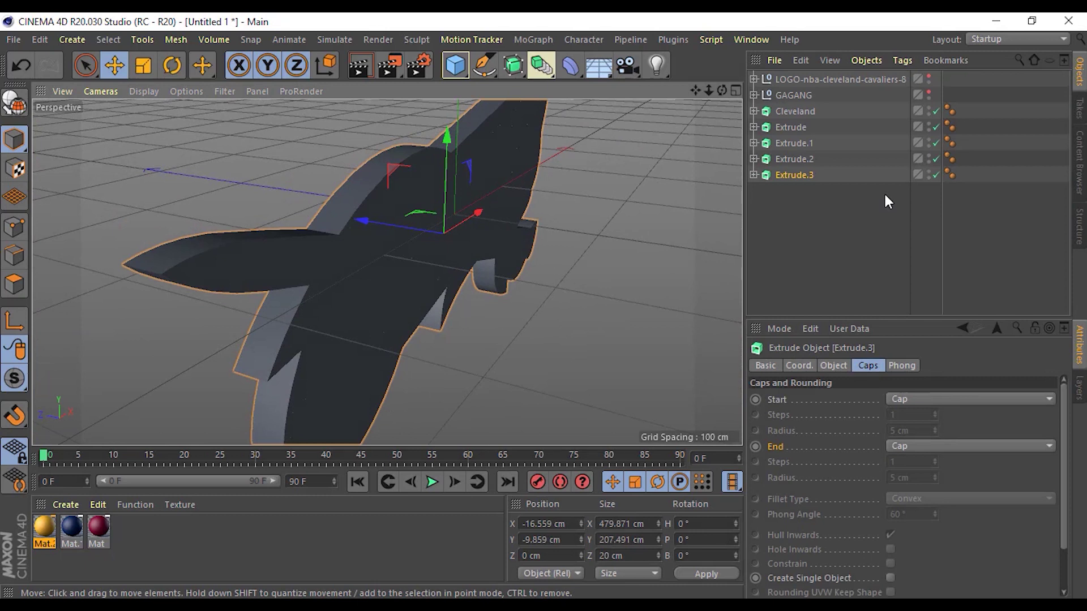
Layer the extrudes in depth: blue outline to Z -3.655 cm, Cleret to Z -6.172 cm.
{"action": "left_click", "coordinate": [794, 161]}
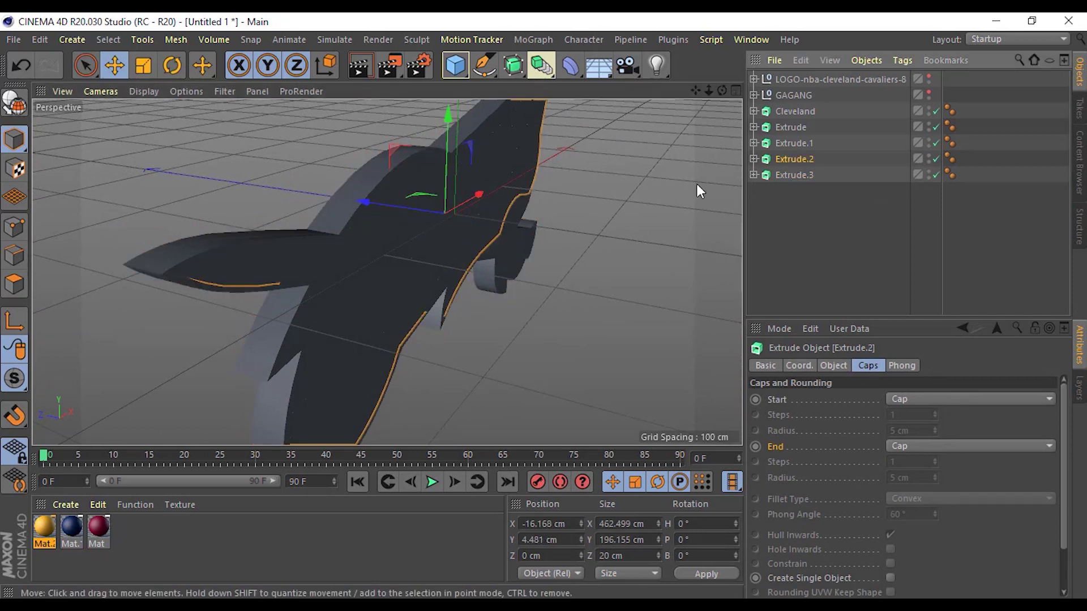
{"action": "left_click_drag", "start_coordinate": [382, 202], "coordinate": [387, 213]}
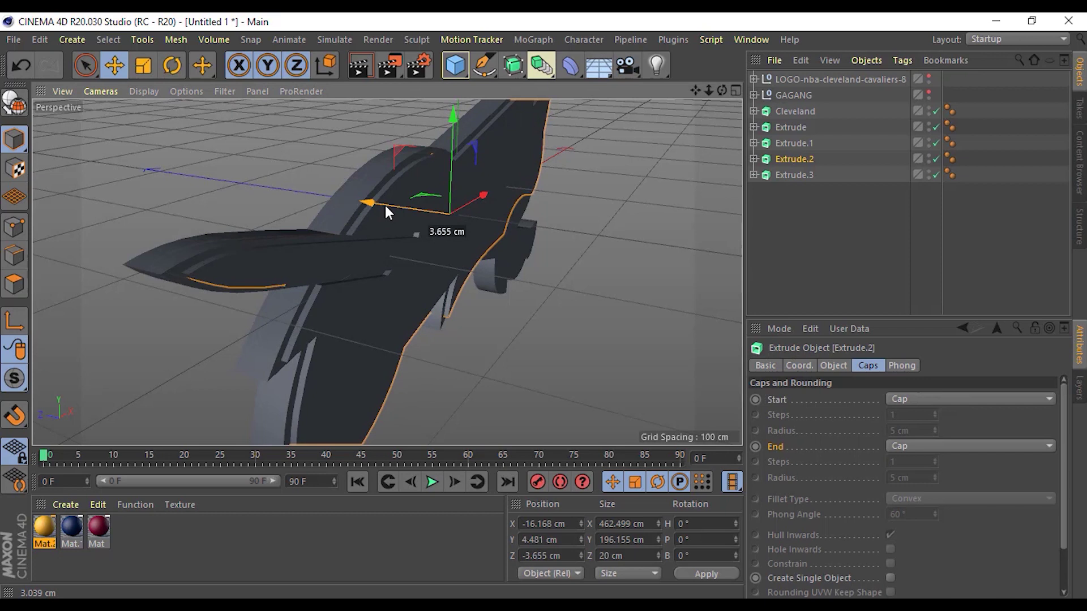
{"action": "left_click", "coordinate": [811, 145]}
{"action": "left_click_drag", "start_coordinate": [305, 239], "coordinate": [341, 247]}
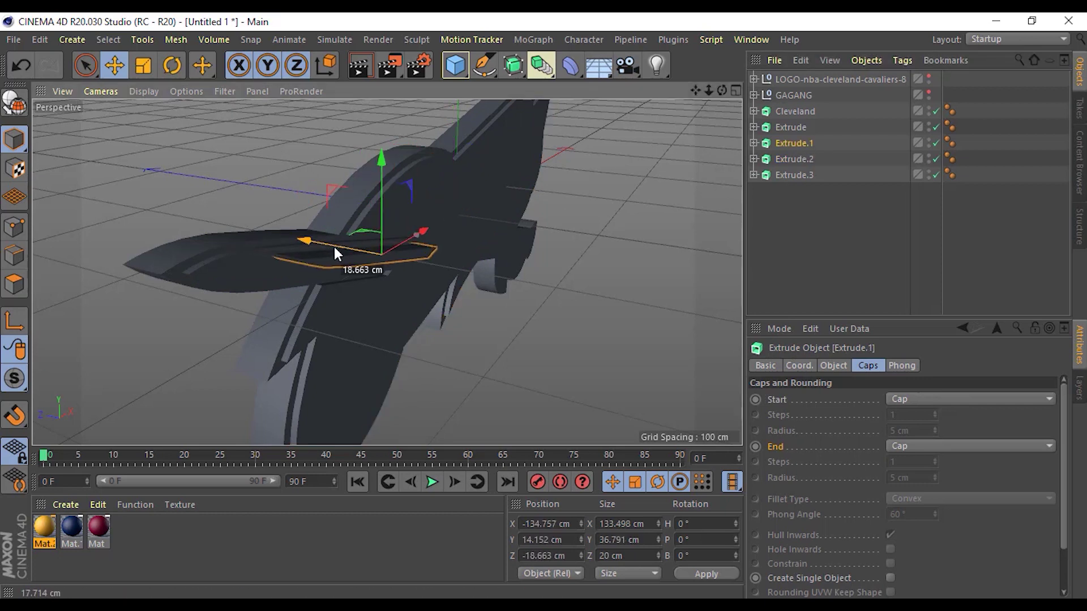
{"action": "key", "text": "ctrl+z"}
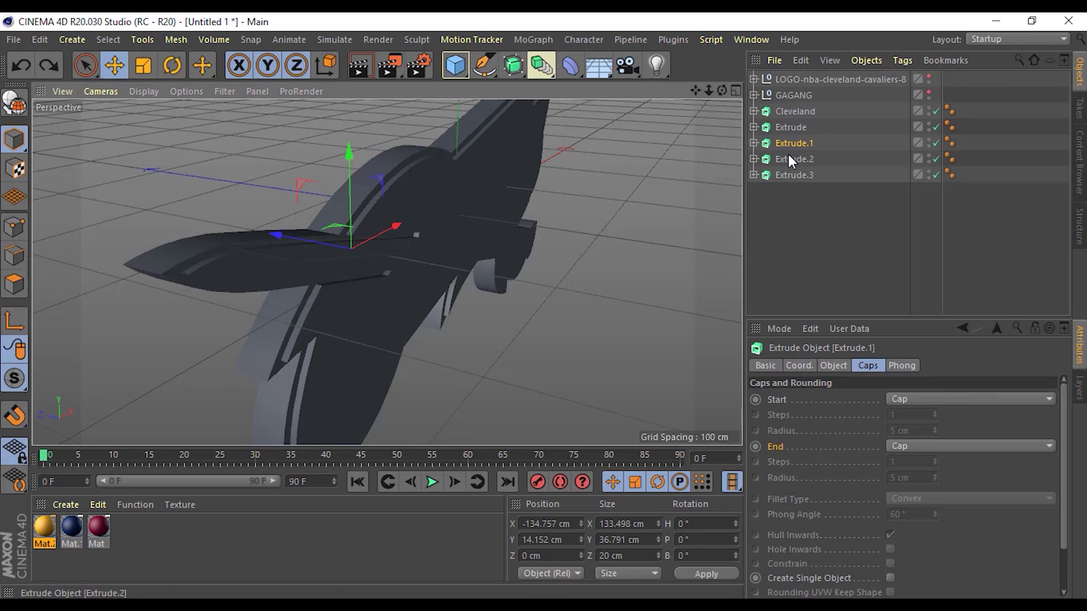
{"action": "left_click_drag", "start_coordinate": [377, 267], "coordinate": [670, 230], "text": "alt"}
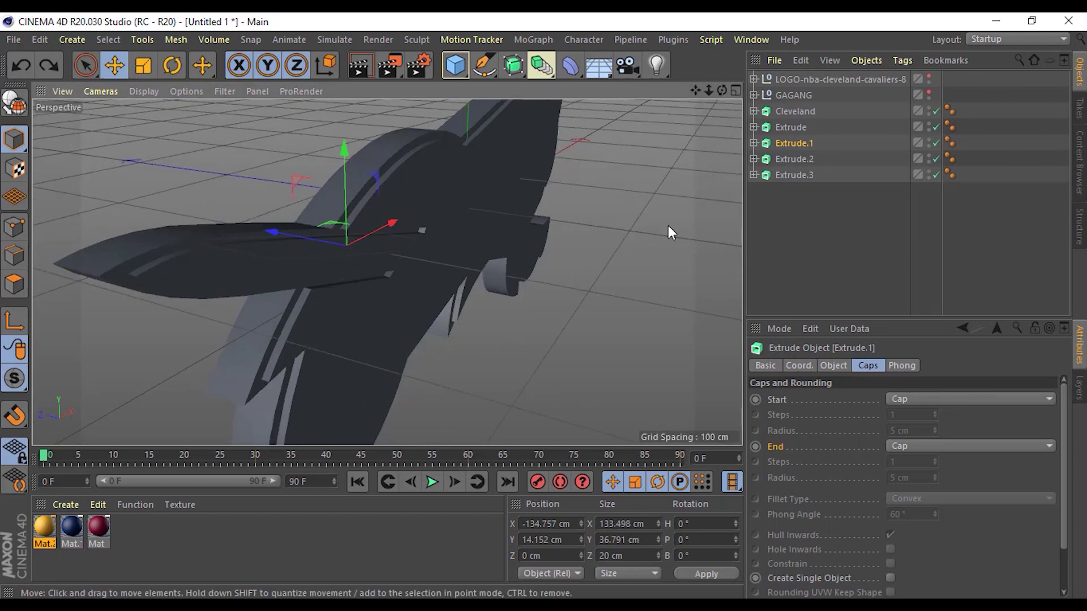
{"action": "left_click_drag", "start_coordinate": [315, 235], "coordinate": [325, 235]}
{"action": "mouse_move", "coordinate": [325, 236]}
{"action": "left_mouse_down", "text": "alt"}
{"action": "mouse_move", "coordinate": [290, 249]}
{"action": "mouse_move", "coordinate": [260, 219]}
{"action": "mouse_move", "coordinate": [204, 248]}
{"action": "mouse_move", "coordinate": [172, 311]}
{"action": "mouse_move", "coordinate": [271, 258]}
{"action": "mouse_move", "coordinate": [368, 235]}
{"action": "left_mouse_up", "text": "alt"}
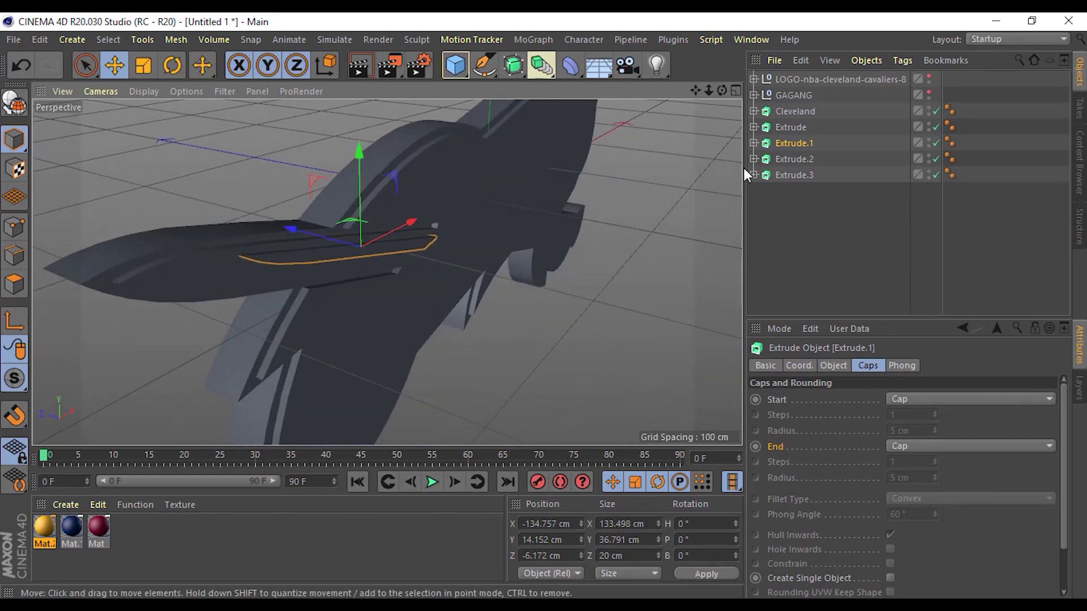
Try moving the Cavaliers extrude in depth, undo it, and select the Cavaliers spline.
{"action": "left_click", "coordinate": [789, 127]}
{"action": "left_click_drag", "start_coordinate": [457, 226], "coordinate": [510, 256]}
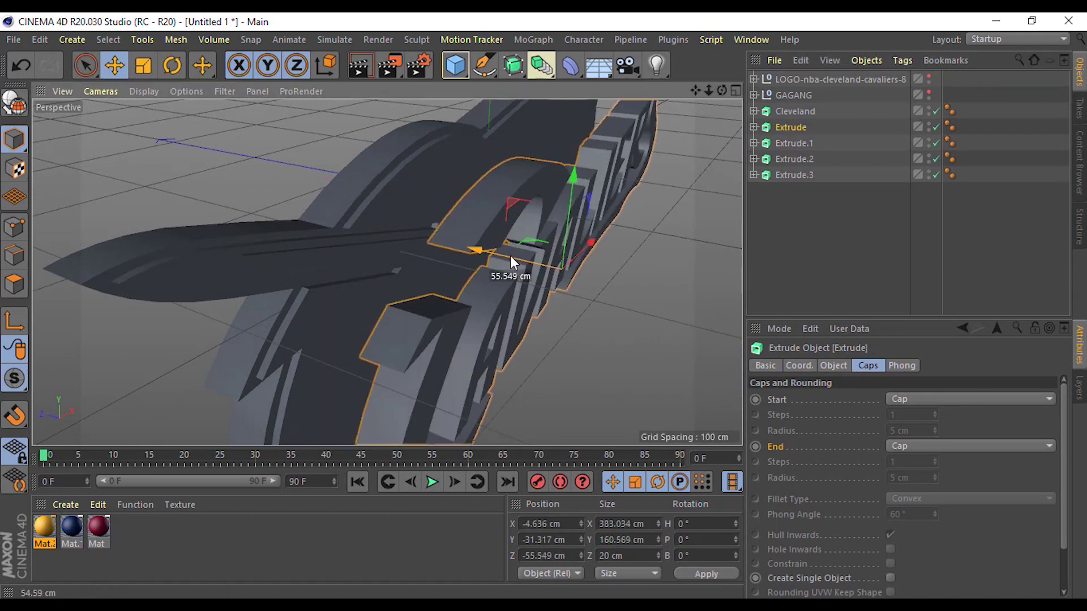
{"action": "key", "text": "ctrl+z"}
{"action": "key", "text": "ctrl+z"}
{"action": "left_click", "coordinate": [787, 141]}
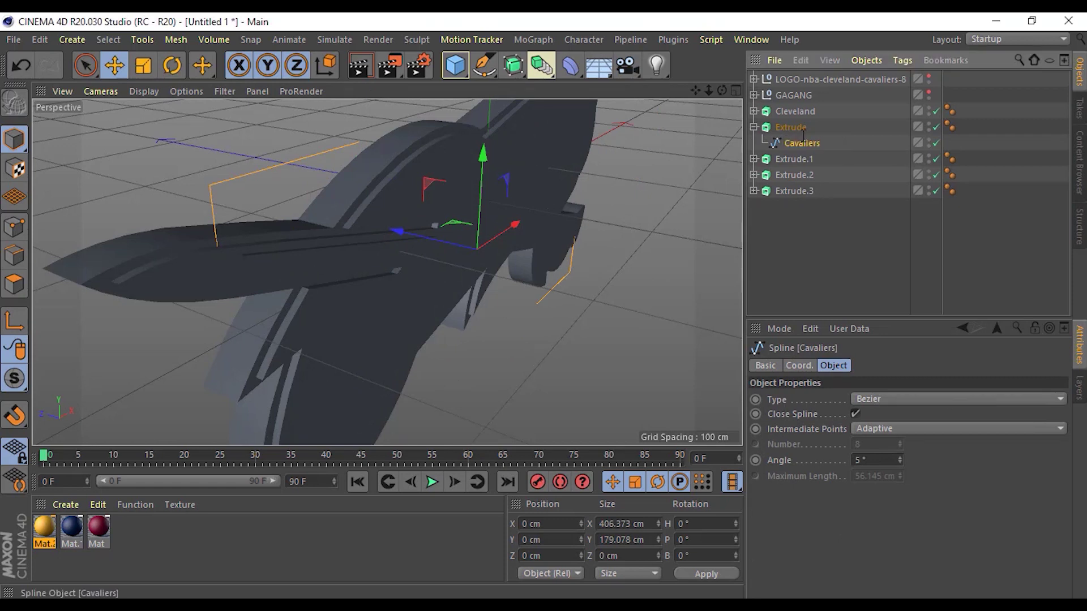
Rename the Cavaliers lettering extrude to 'Cavaliers'.
{"action": "double_click", "coordinate": [784, 128]}
{"action": "type", "text": "Cavaliers"}
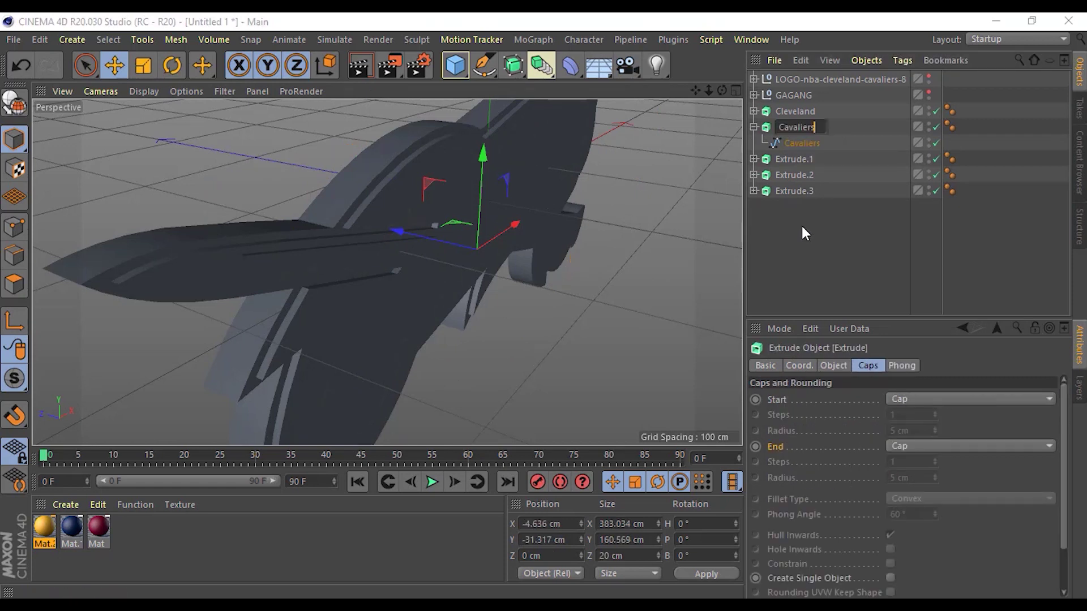
{"action": "key", "text": "Return"}
{"action": "left_click", "coordinate": [802, 226]}
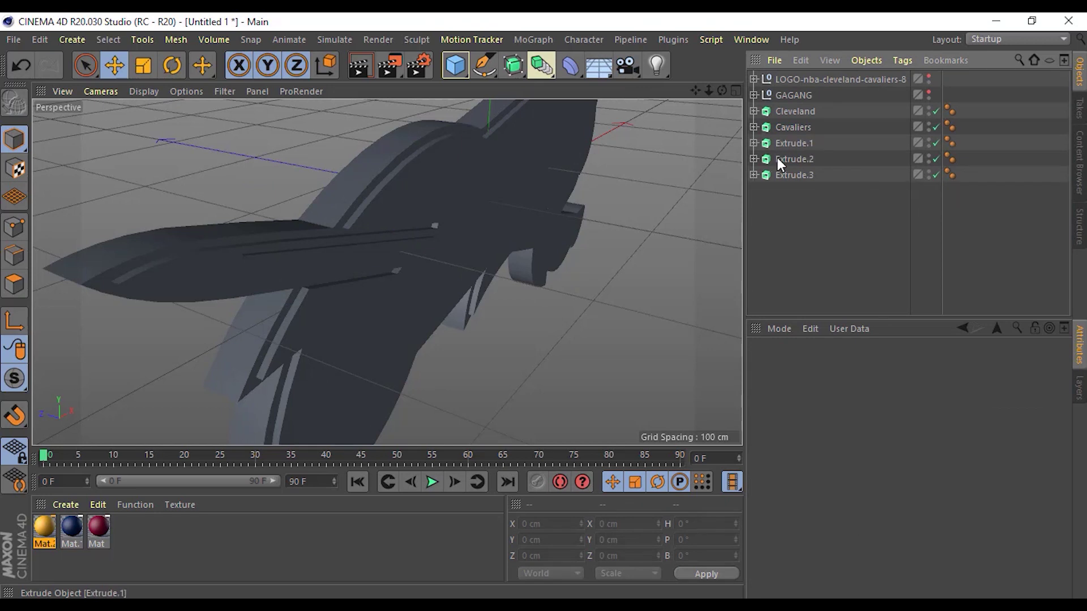
Rename Extrude.2 to 'OUTLINE-BIRU', copying its spline's name.
{"action": "left_click", "coordinate": [753, 159]}
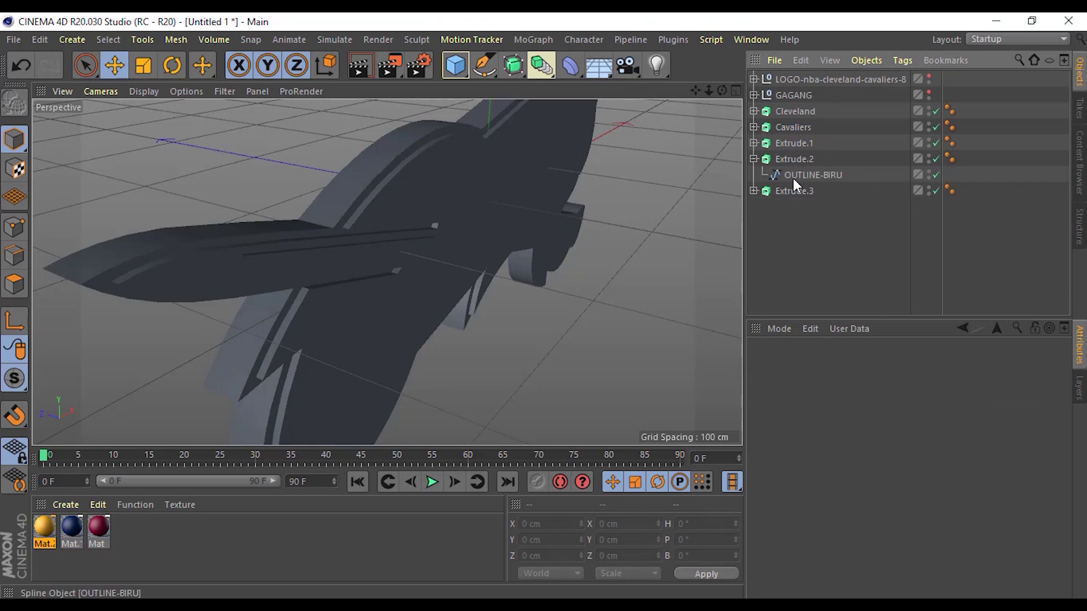
{"action": "left_click", "coordinate": [795, 175]}
{"action": "double_click", "coordinate": [795, 176]}
{"action": "key", "text": "ctrl+c"}
{"action": "key", "text": "Escape"}
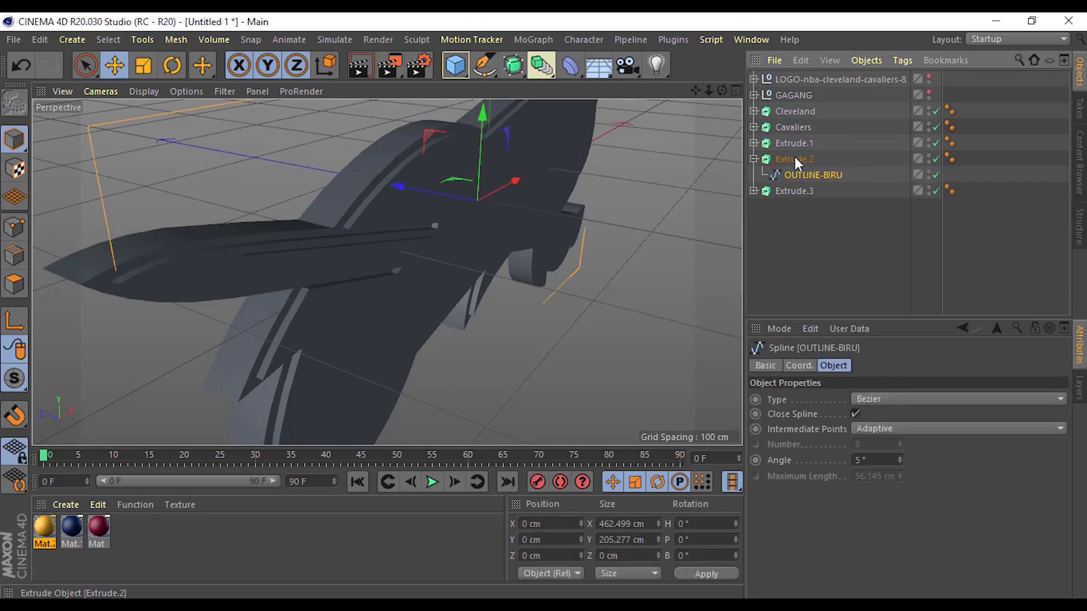
{"action": "double_click", "coordinate": [795, 157]}
{"action": "key", "text": "ctrl+v"}
{"action": "key", "text": "Return"}
Rename Extrude.3 to 'OUTLINE-Kuning', copying its spline's name.
{"action": "left_click", "coordinate": [790, 192]}
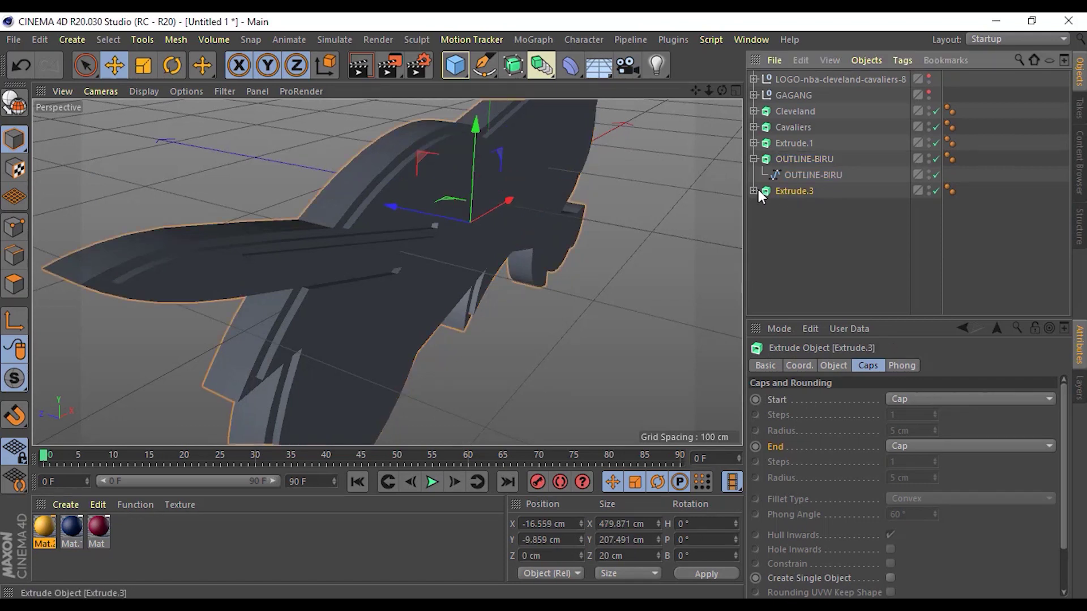
{"action": "left_click", "coordinate": [754, 191]}
{"action": "left_click", "coordinate": [806, 206]}
{"action": "double_click", "coordinate": [806, 206]}
{"action": "key", "text": "Return"}
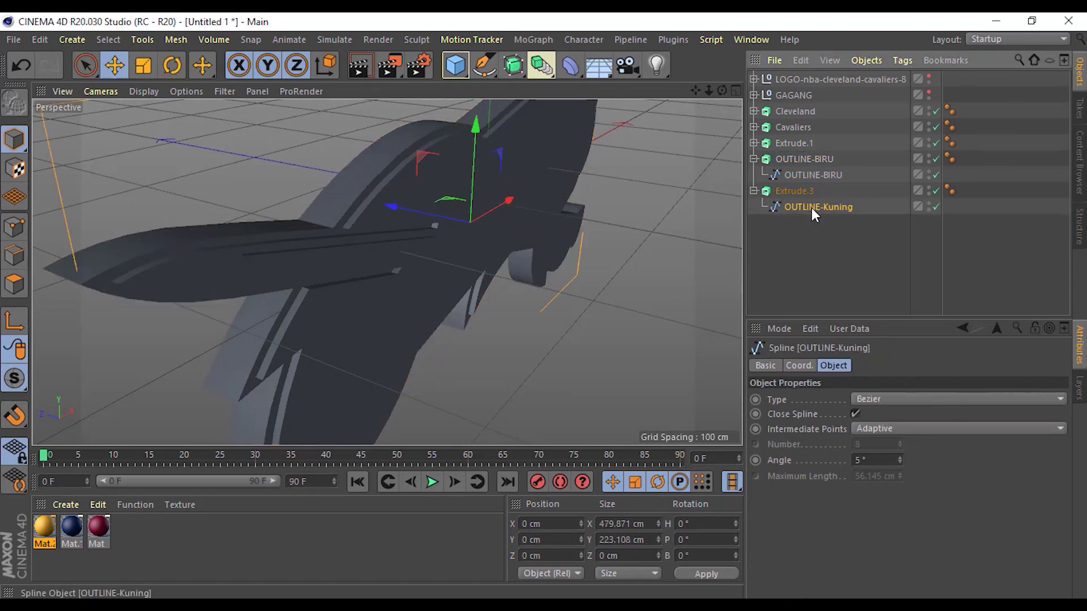
{"action": "double_click", "coordinate": [790, 191]}
{"action": "type", "text": "OUTLINE-Kuning"}
{"action": "key", "text": "Return"}
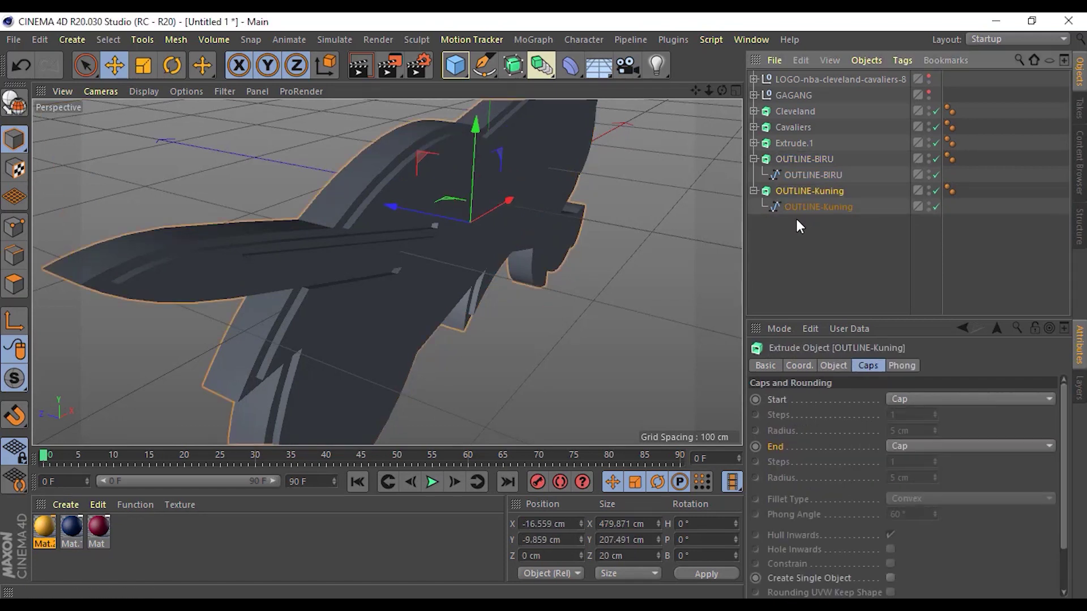
Rename Extrude.1 to 'Cleret' to match its sword spline.
{"action": "left_click", "coordinate": [792, 144]}
{"action": "left_click", "coordinate": [753, 143]}
{"action": "double_click", "coordinate": [795, 159]}
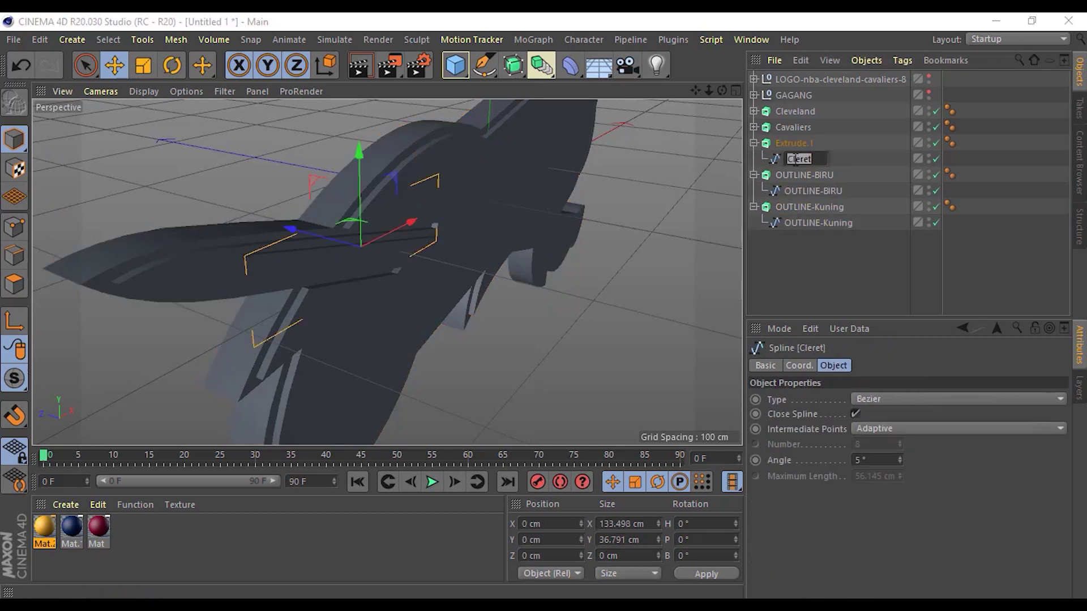
{"action": "key", "text": "Return"}
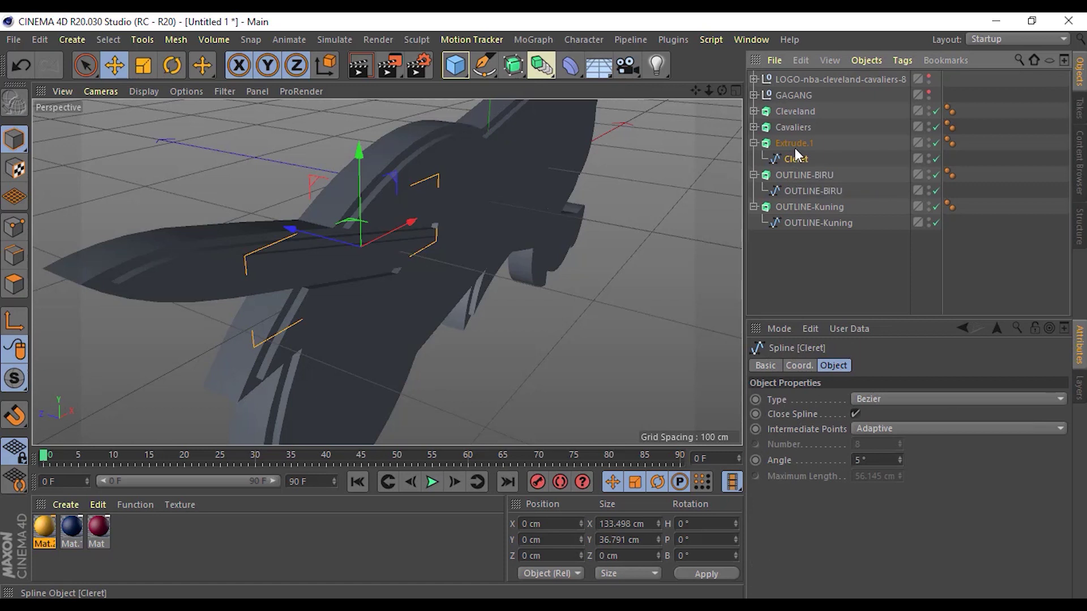
{"action": "double_click", "coordinate": [793, 144]}
{"action": "type", "text": "Cleret"}
{"action": "key", "text": "Return"}
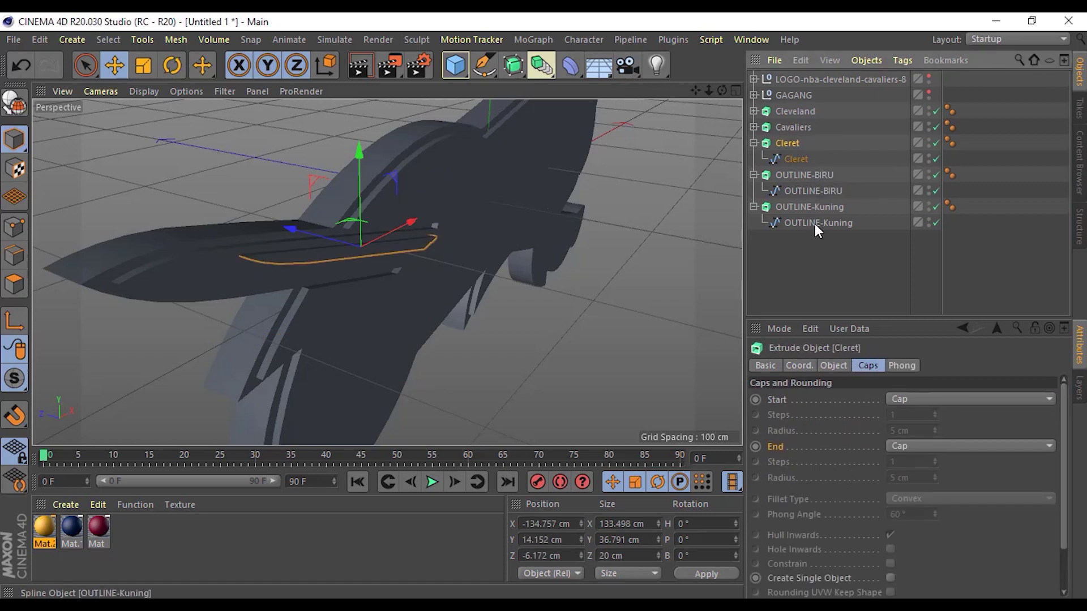
Collapse the Cleret, OUTLINE-BIRU and OUTLINE-Kuning hierarchies and orbit to view the logo from above.
{"action": "left_click", "coordinate": [753, 145]}
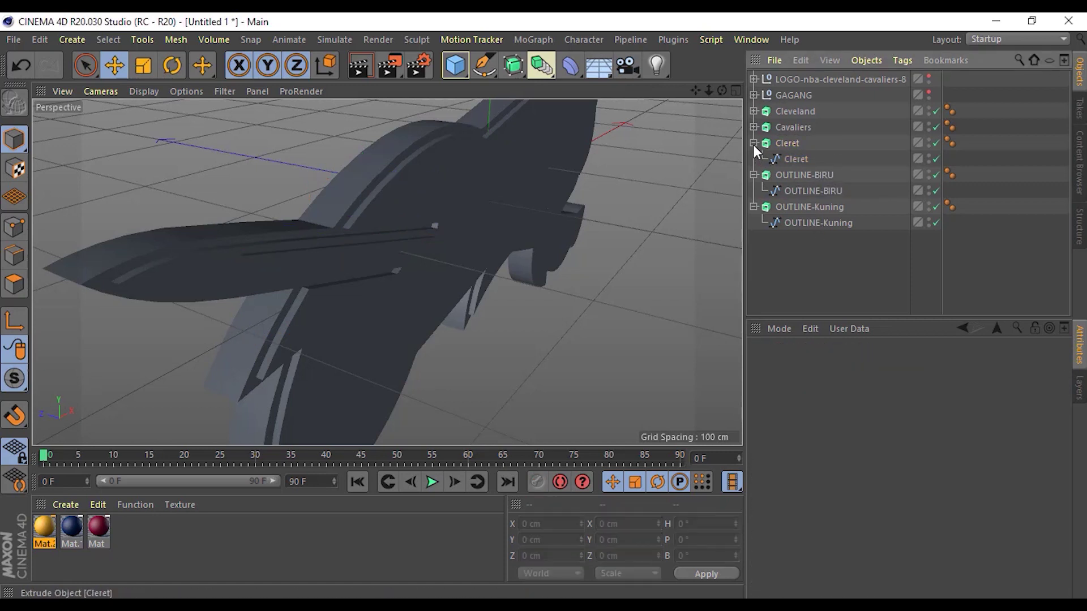
{"action": "left_click", "coordinate": [754, 159]}
{"action": "left_click", "coordinate": [754, 175]}
{"action": "left_click", "coordinate": [808, 176]}
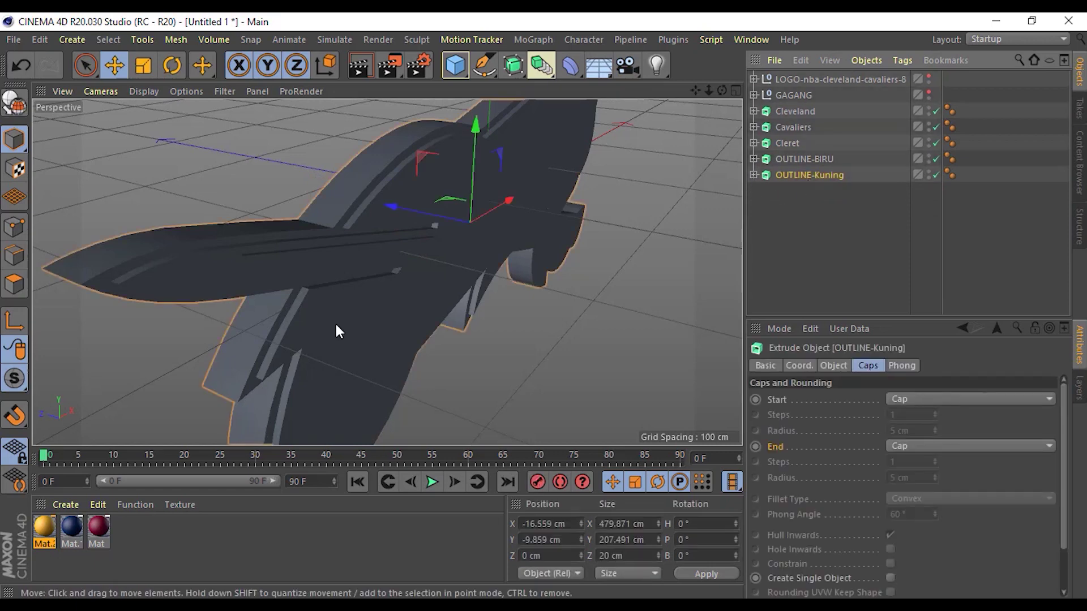
{"action": "mouse_move", "coordinate": [336, 331]}
{"action": "left_mouse_down", "text": "alt"}
{"action": "mouse_move", "coordinate": [474, 304]}
{"action": "mouse_move", "coordinate": [444, 249]}
{"action": "mouse_move", "coordinate": [467, 269]}
{"action": "mouse_move", "coordinate": [433, 341]}
{"action": "left_mouse_up", "text": "alt"}
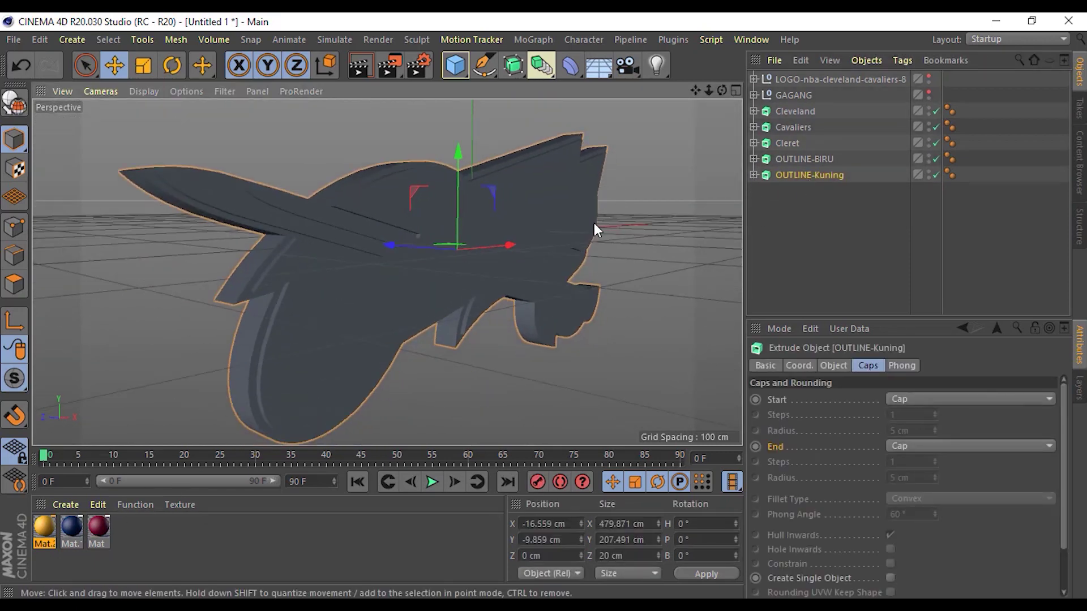
{"action": "left_click_drag", "start_coordinate": [634, 206], "coordinate": [633, 306], "text": "alt"}
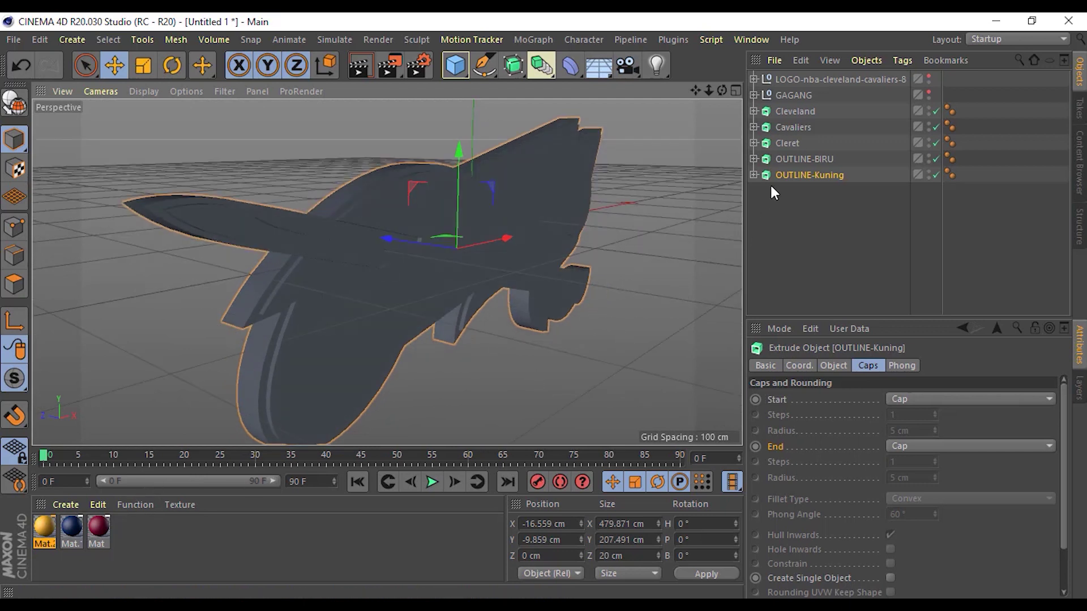
{"action": "left_click", "coordinate": [797, 107]}
Create white material Mat.3 and apply it to Cleveland and Cavaliers.
{"action": "double_click", "coordinate": [161, 535]}
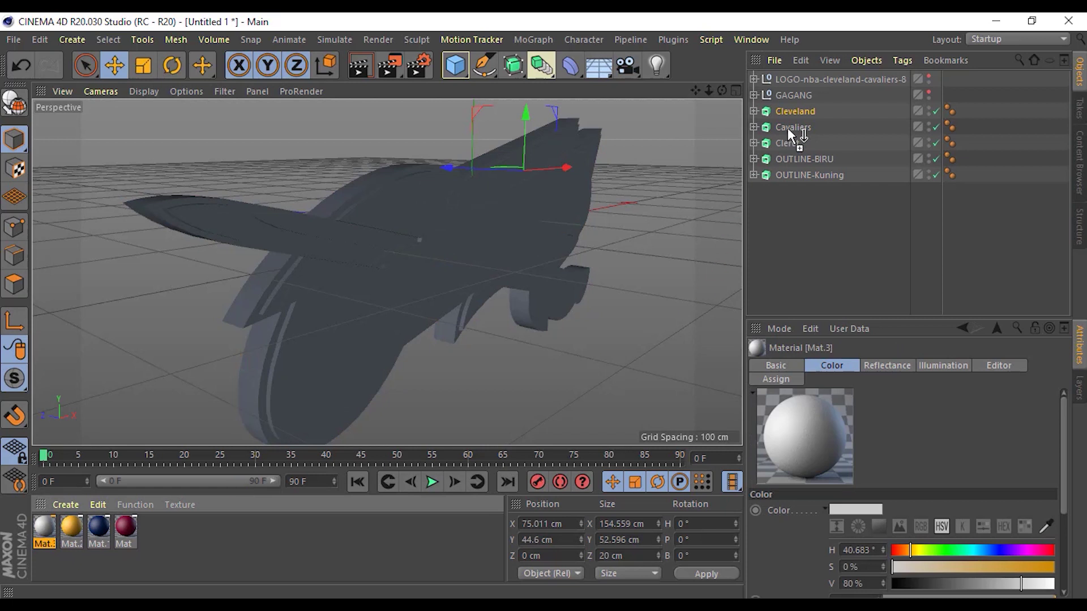
{"action": "left_click_drag", "start_coordinate": [236, 488], "coordinate": [798, 112]}
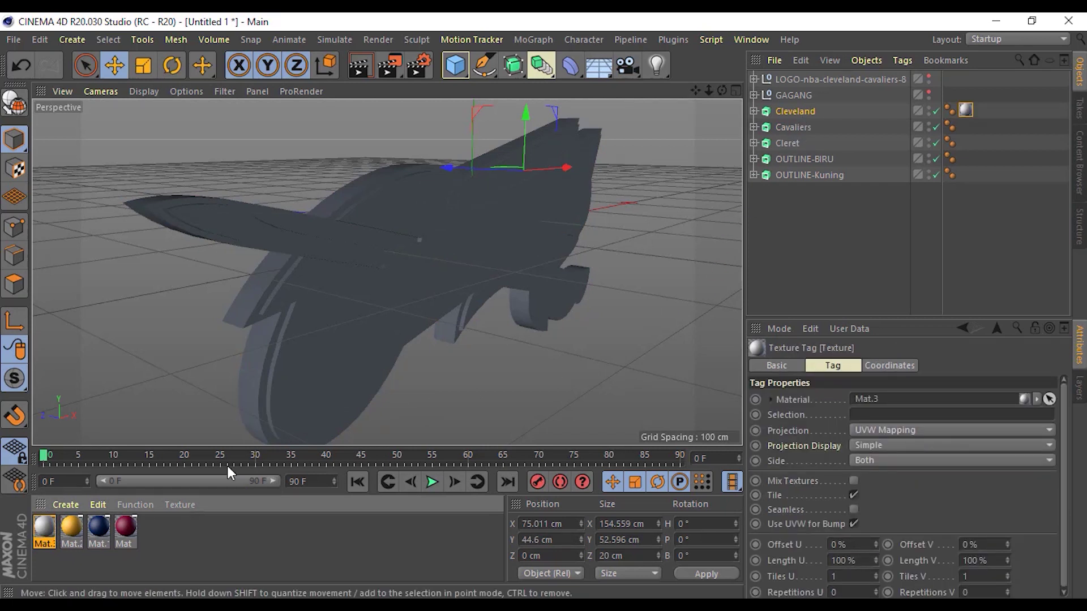
{"action": "left_click_drag", "start_coordinate": [586, 316], "coordinate": [803, 131]}
{"action": "left_click", "coordinate": [820, 232]}
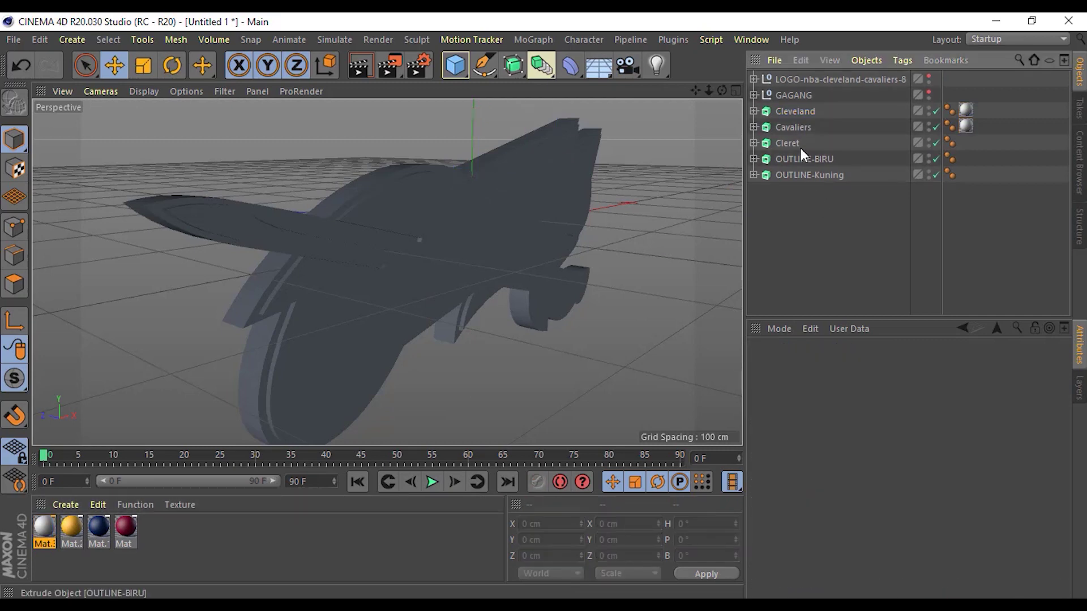
Move the Cleveland and Cavaliers lettering forward along Z.
{"action": "left_click", "coordinate": [797, 122]}
{"action": "left_click_drag", "start_coordinate": [651, 187], "coordinate": [543, 209], "text": "alt"}
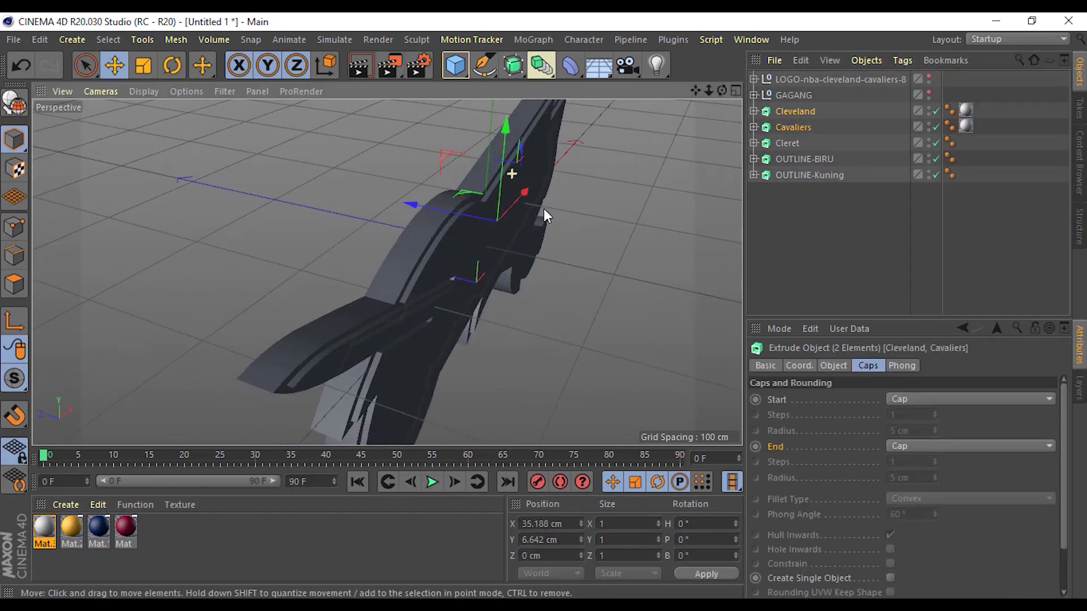
{"action": "mouse_move", "coordinate": [438, 206]}
{"action": "left_mouse_down"}
{"action": "mouse_move", "coordinate": [447, 213]}
{"action": "mouse_move", "coordinate": [446, 203]}
{"action": "left_mouse_up"}
{"action": "mouse_move", "coordinate": [617, 250]}
{"action": "left_mouse_down", "text": "alt"}
{"action": "mouse_move", "coordinate": [495, 168]}
{"action": "mouse_move", "coordinate": [429, 164]}
{"action": "mouse_move", "coordinate": [369, 226]}
{"action": "mouse_move", "coordinate": [359, 256]}
{"action": "mouse_move", "coordinate": [385, 222]}
{"action": "mouse_move", "coordinate": [555, 148]}
{"action": "mouse_move", "coordinate": [490, 231]}
{"action": "mouse_move", "coordinate": [482, 211]}
{"action": "mouse_move", "coordinate": [450, 251]}
{"action": "mouse_move", "coordinate": [543, 220]}
{"action": "left_mouse_up", "text": "alt"}
Apply the gold material to Cleret and OUTLINE-Kuning.
{"action": "left_click", "coordinate": [788, 143]}
{"action": "left_click_drag", "start_coordinate": [71, 528], "coordinate": [789, 144]}
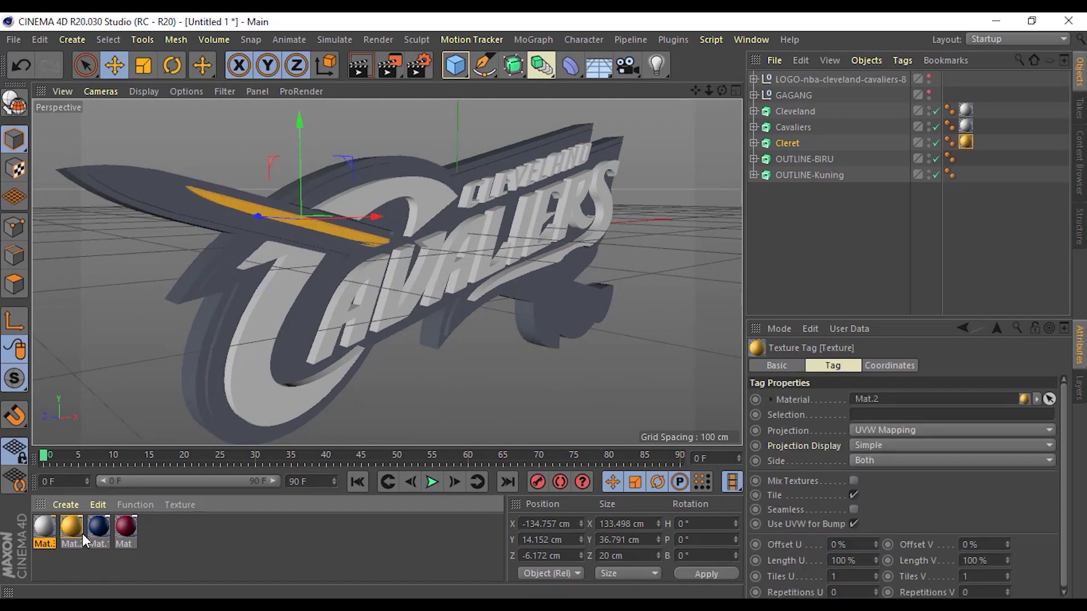
{"action": "left_click_drag", "start_coordinate": [76, 530], "coordinate": [810, 186]}
{"action": "left_click_drag", "start_coordinate": [813, 175], "coordinate": [814, 176]}
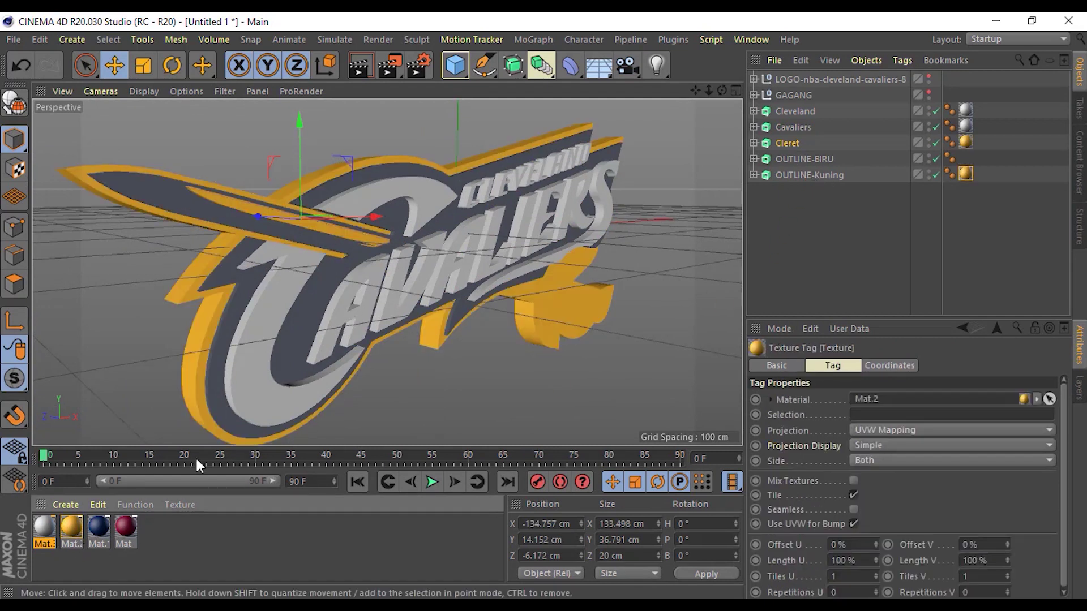
Apply the navy material to OUTLINE-BIRU and orbit to a frontal view of the logo.
{"action": "left_click_drag", "start_coordinate": [97, 525], "coordinate": [667, 298]}
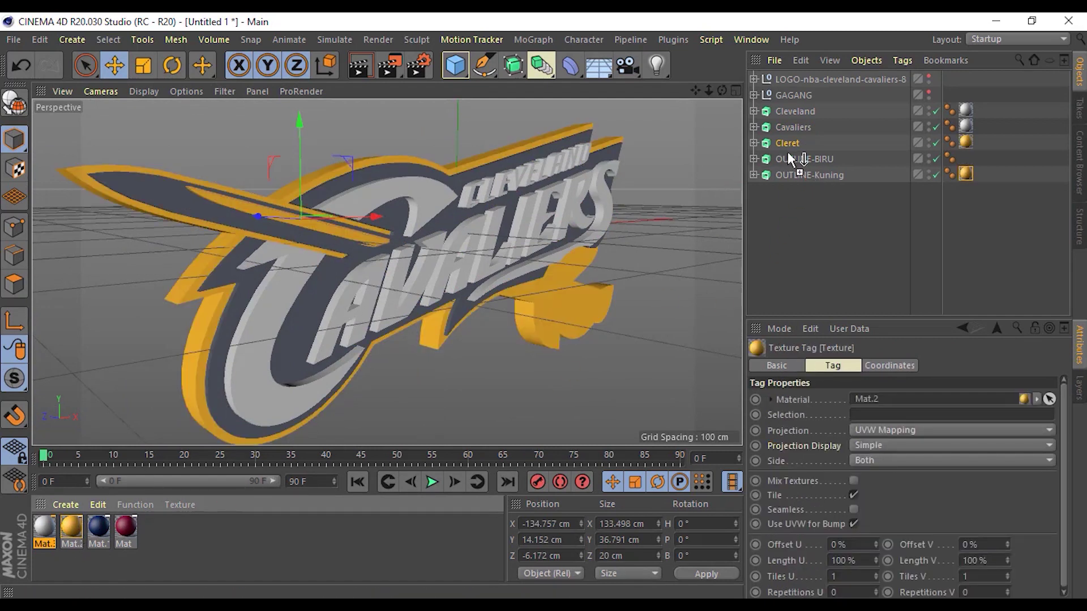
{"action": "left_click_drag", "start_coordinate": [789, 153], "coordinate": [790, 159]}
{"action": "left_click", "coordinate": [638, 256]}
{"action": "mouse_move", "coordinate": [637, 256]}
{"action": "left_mouse_down", "text": "alt"}
{"action": "mouse_move", "coordinate": [589, 270]}
{"action": "mouse_move", "coordinate": [453, 247]}
{"action": "mouse_move", "coordinate": [346, 327]}
{"action": "mouse_move", "coordinate": [330, 227]}
{"action": "mouse_move", "coordinate": [433, 154]}
{"action": "mouse_move", "coordinate": [422, 225]}
{"action": "mouse_move", "coordinate": [490, 244]}
{"action": "mouse_move", "coordinate": [535, 413]}
{"action": "mouse_move", "coordinate": [424, 251]}
{"action": "mouse_move", "coordinate": [368, 192]}
{"action": "mouse_move", "coordinate": [374, 250]}
{"action": "left_mouse_up", "text": "alt"}
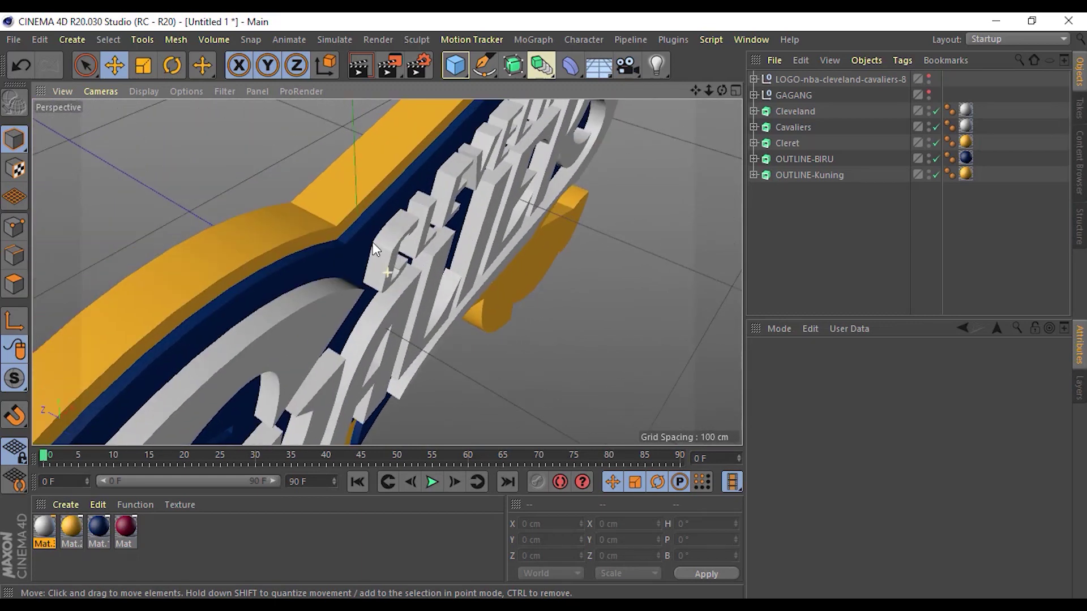
Nudge Cleveland forward along Z and zoom in close on the letters.
{"action": "left_click", "coordinate": [795, 111]}
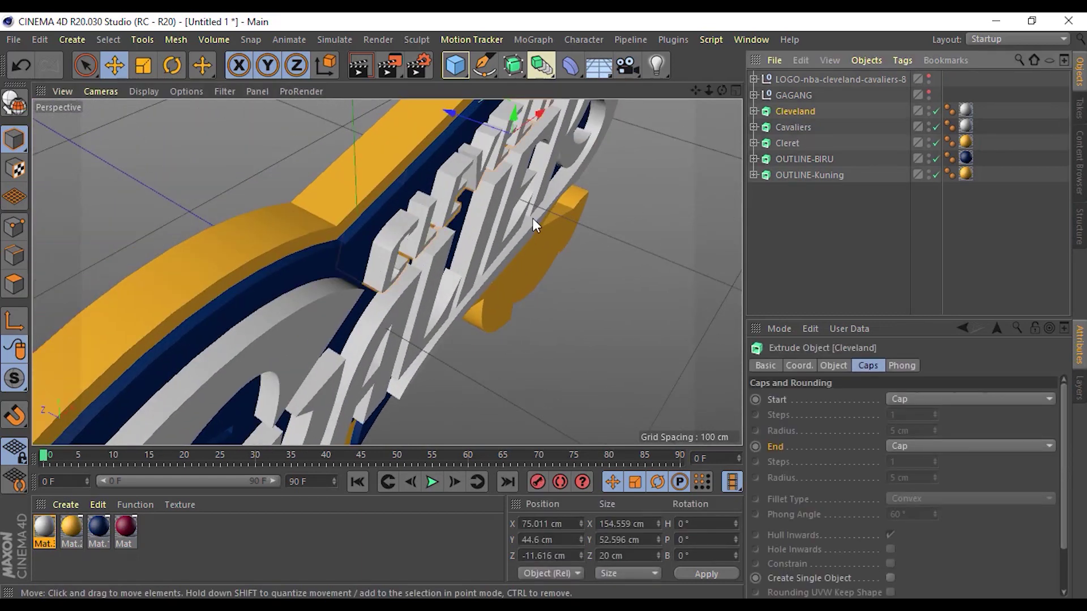
{"action": "left_click_drag", "start_coordinate": [532, 219], "coordinate": [470, 172], "text": "alt"}
{"action": "left_click_drag", "start_coordinate": [447, 128], "coordinate": [450, 138]}
{"action": "left_click", "coordinate": [651, 252]}
{"action": "mouse_move", "coordinate": [651, 252]}
{"action": "left_mouse_down", "text": "alt"}
{"action": "mouse_move", "coordinate": [577, 334]}
{"action": "mouse_move", "coordinate": [445, 168]}
{"action": "mouse_move", "coordinate": [378, 199]}
{"action": "mouse_move", "coordinate": [318, 309]}
{"action": "mouse_move", "coordinate": [332, 213]}
{"action": "mouse_move", "coordinate": [316, 242]}
{"action": "left_mouse_up", "text": "alt"}
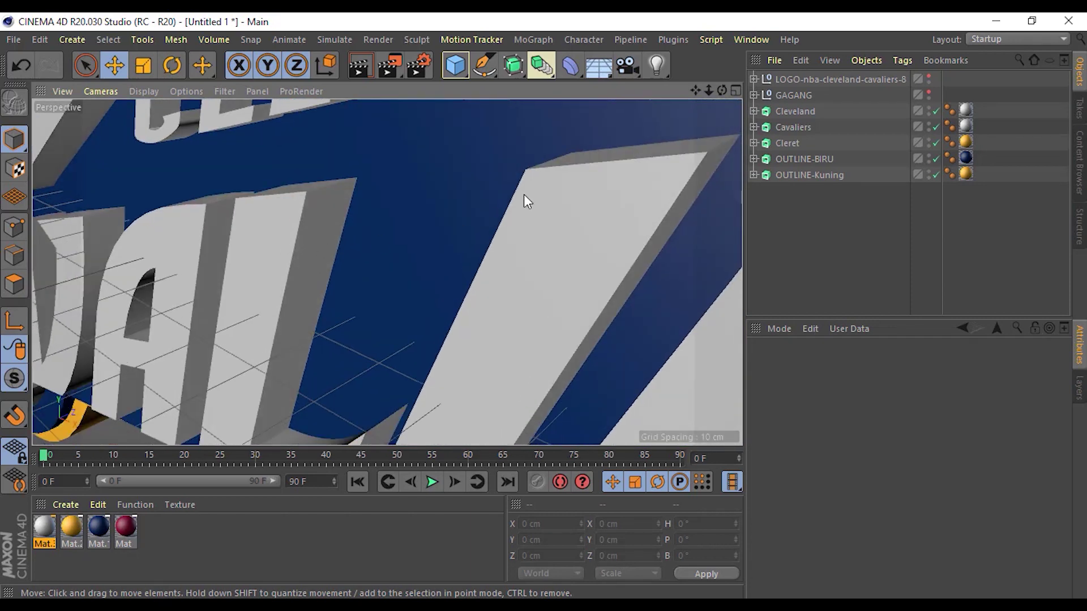
{"action": "left_click_drag", "start_coordinate": [317, 200], "coordinate": [351, 210], "text": "alt"}
Give the Cavaliers extrude a Fillet Cap start, trying radii of 0.5 and 0.3 cm.
{"action": "left_click", "coordinate": [802, 115]}
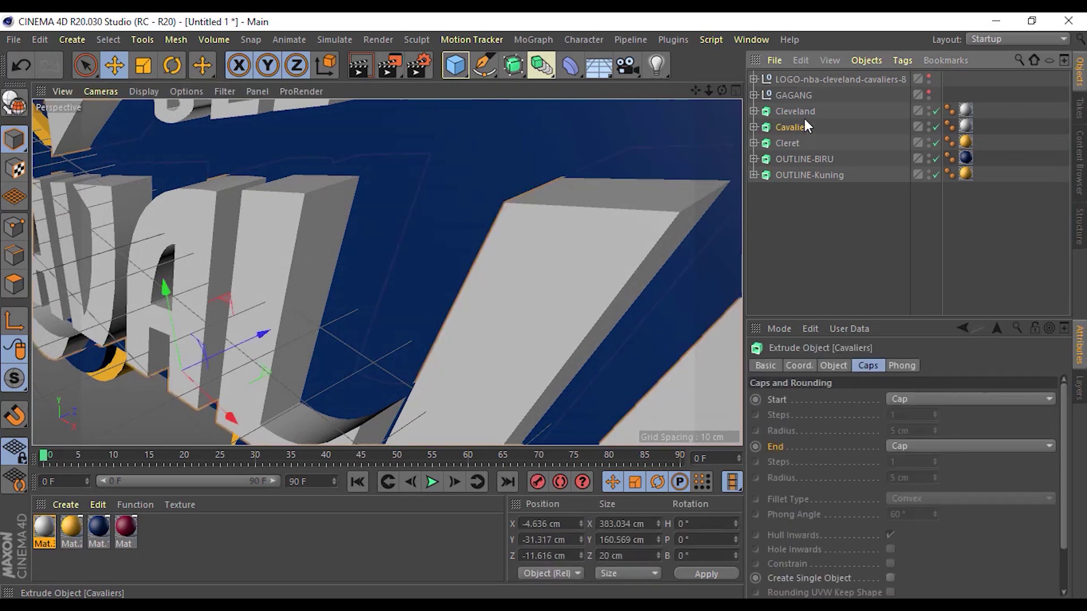
{"action": "left_click", "coordinate": [801, 128]}
{"action": "left_click", "coordinate": [864, 368]}
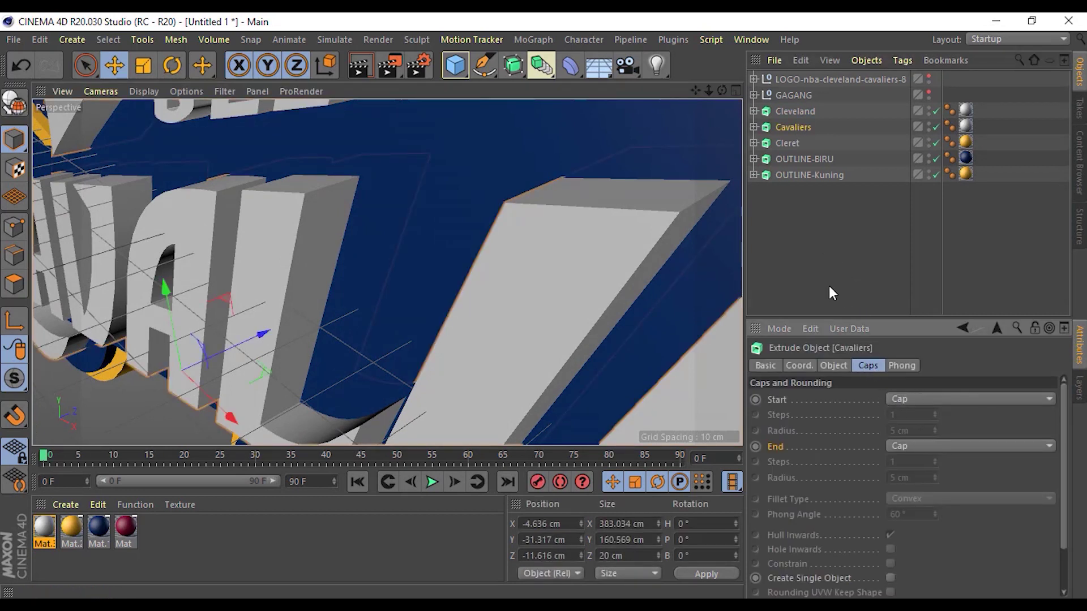
{"action": "left_click", "coordinate": [912, 397]}
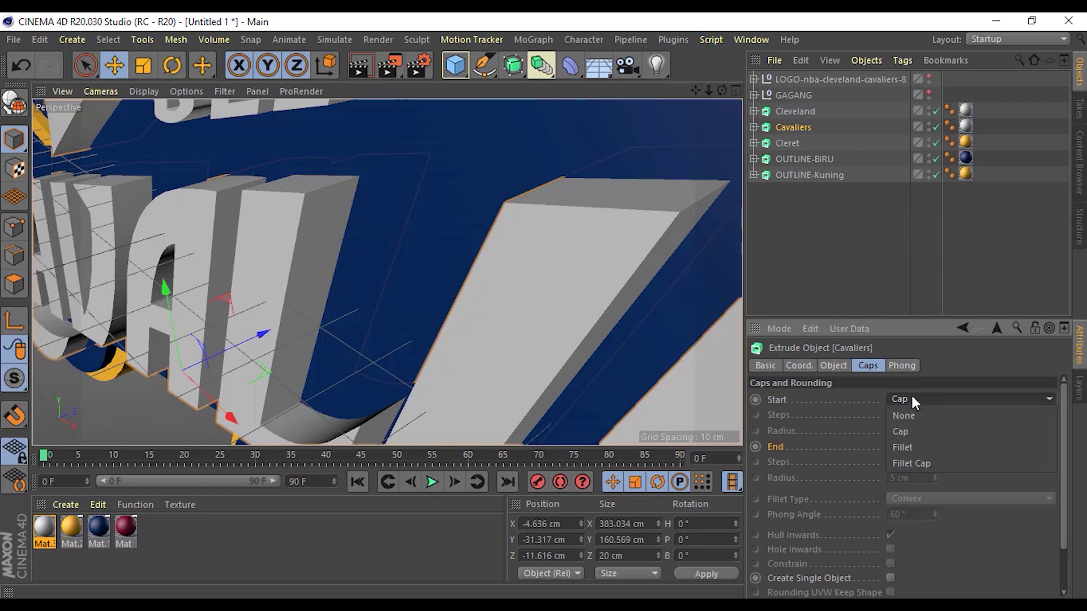
{"action": "left_click", "coordinate": [921, 464]}
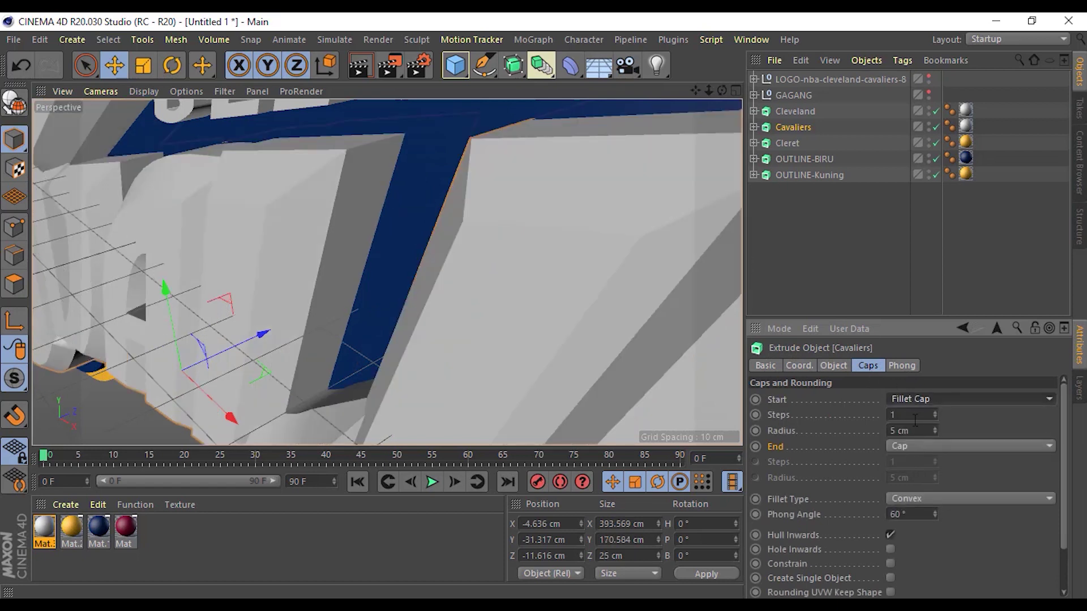
{"action": "left_click", "coordinate": [893, 417]}
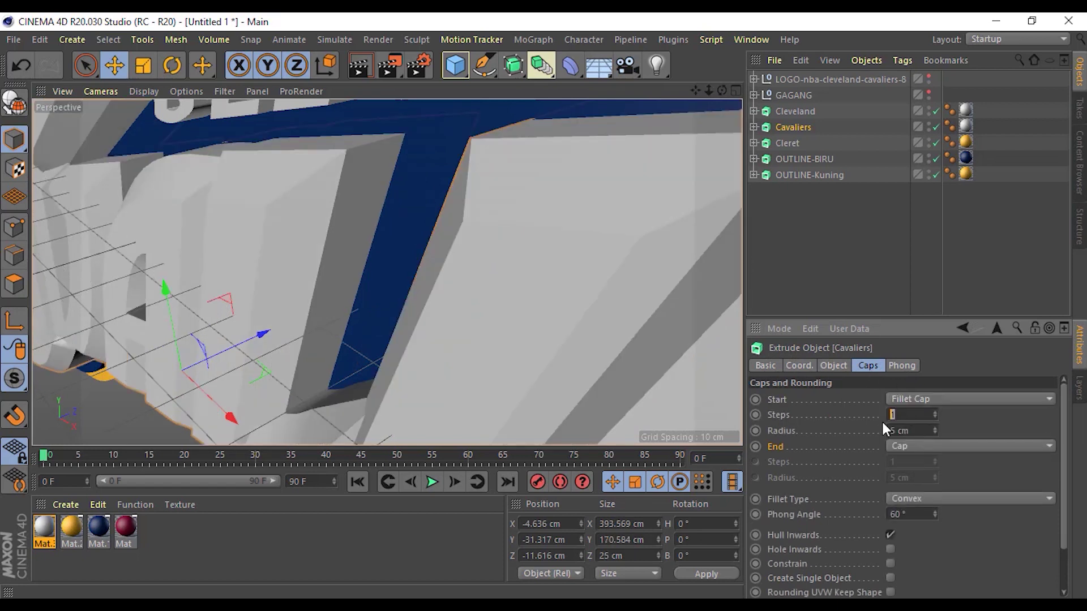
{"action": "left_click", "coordinate": [914, 432]}
{"action": "type", "text": "0."}
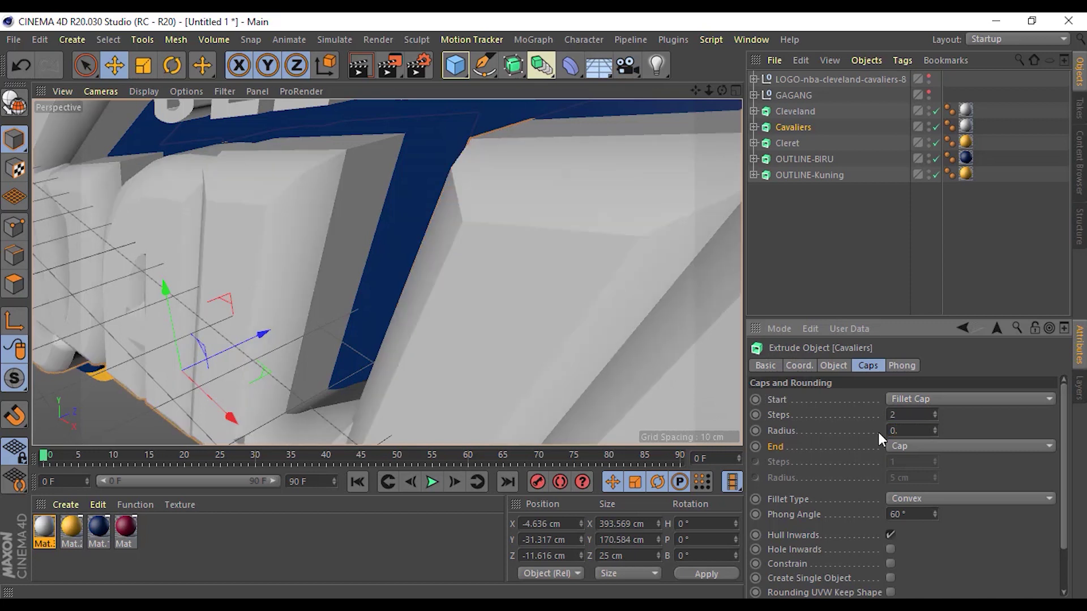
{"action": "type", "text": "5"}
{"action": "key", "text": "Return"}
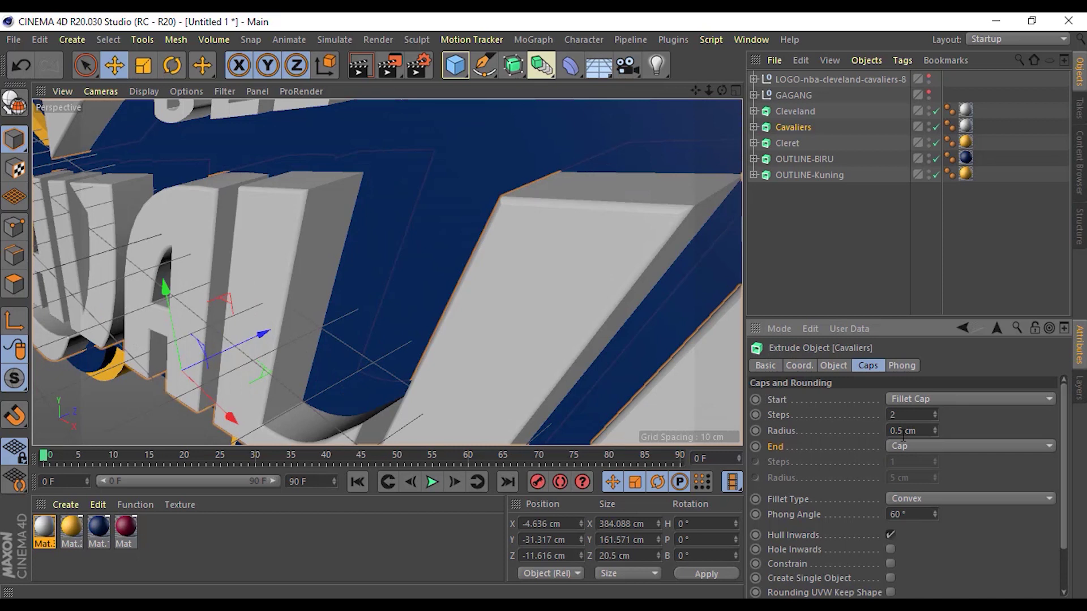
{"action": "key", "text": "BackSpace"}
{"action": "key", "text": "BackSpace"}
{"action": "key", "text": "BackSpace"}
{"action": "key", "text": "Return"}
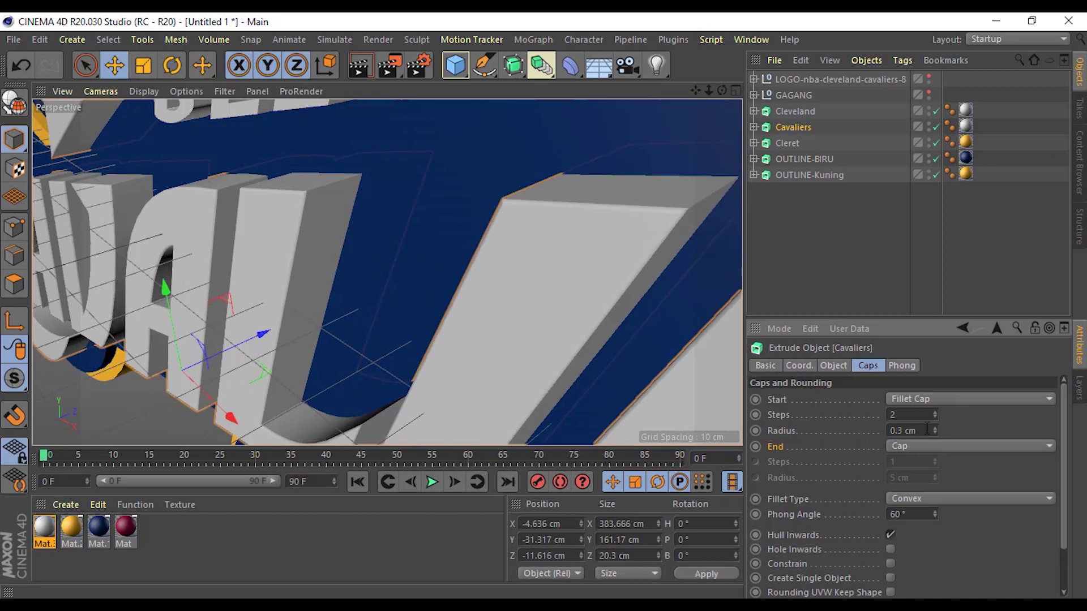
Finalize the Cavaliers fillet cap at 3 steps and 0.2 cm radius.
{"action": "mouse_move", "coordinate": [572, 260]}
{"action": "left_mouse_down", "text": "alt"}
{"action": "mouse_move", "coordinate": [375, 251]}
{"action": "mouse_move", "coordinate": [481, 287]}
{"action": "left_mouse_up", "text": "alt"}
{"action": "double_click", "coordinate": [903, 414]}
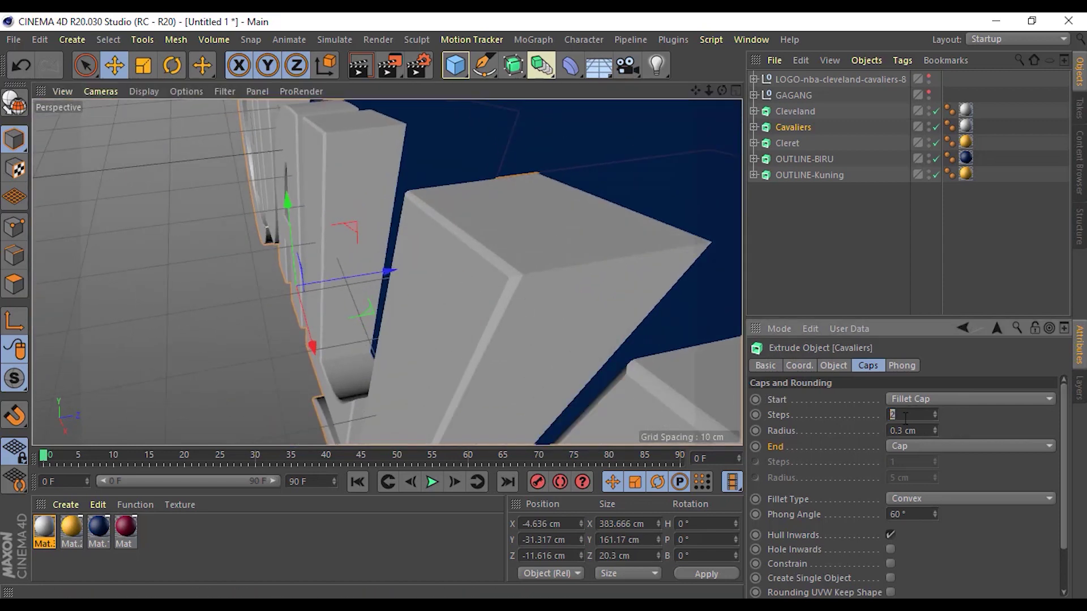
{"action": "type", "text": "1"}
{"action": "key", "text": "Return"}
{"action": "type", "text": "3"}
{"action": "key", "text": "Return"}
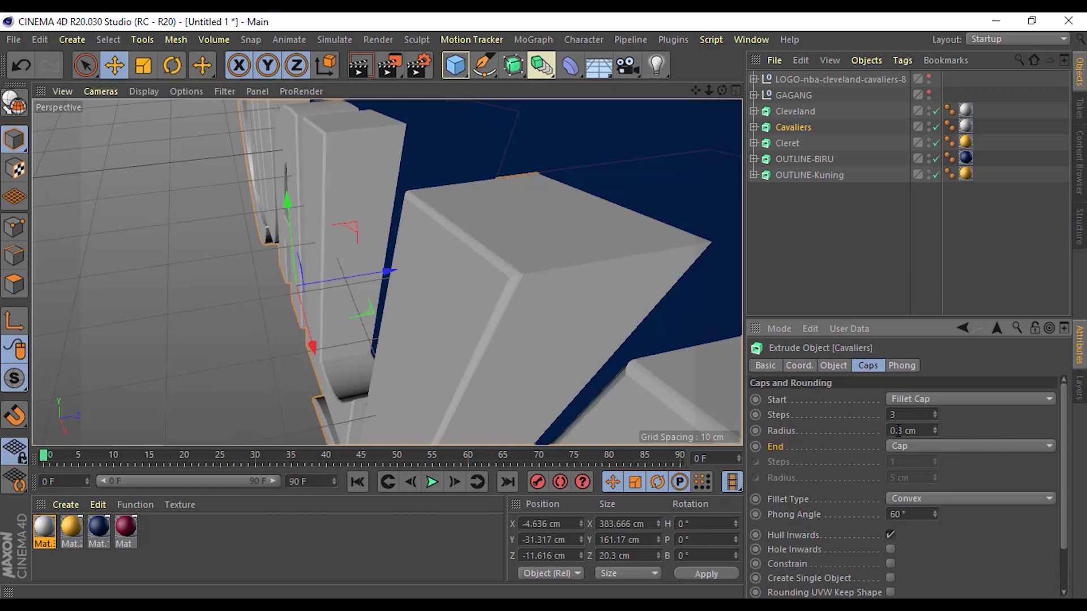
{"action": "left_click_drag", "start_coordinate": [898, 432], "coordinate": [918, 431]}
{"action": "type", "text": "2"}
{"action": "key", "text": "Return"}
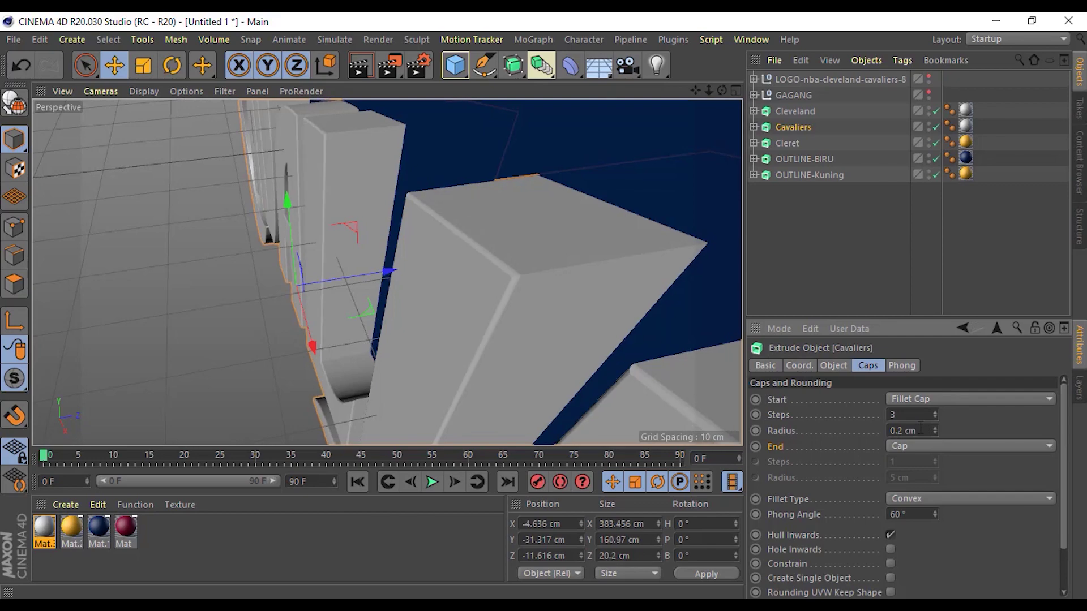
{"action": "mouse_move", "coordinate": [351, 254]}
{"action": "left_mouse_down", "text": "alt"}
{"action": "mouse_move", "coordinate": [497, 218]}
{"action": "mouse_move", "coordinate": [652, 206]}
{"action": "mouse_move", "coordinate": [579, 241]}
{"action": "mouse_move", "coordinate": [631, 238]}
{"action": "mouse_move", "coordinate": [455, 240]}
{"action": "mouse_move", "coordinate": [479, 265]}
{"action": "mouse_move", "coordinate": [464, 153]}
{"action": "mouse_move", "coordinate": [443, 236]}
{"action": "mouse_move", "coordinate": [688, 226]}
{"action": "left_mouse_up", "text": "alt"}
{"action": "left_click", "coordinate": [578, 241]}
Give Cleveland a Fillet Cap start with a 0.3 cm radius.
{"action": "left_click", "coordinate": [795, 111]}
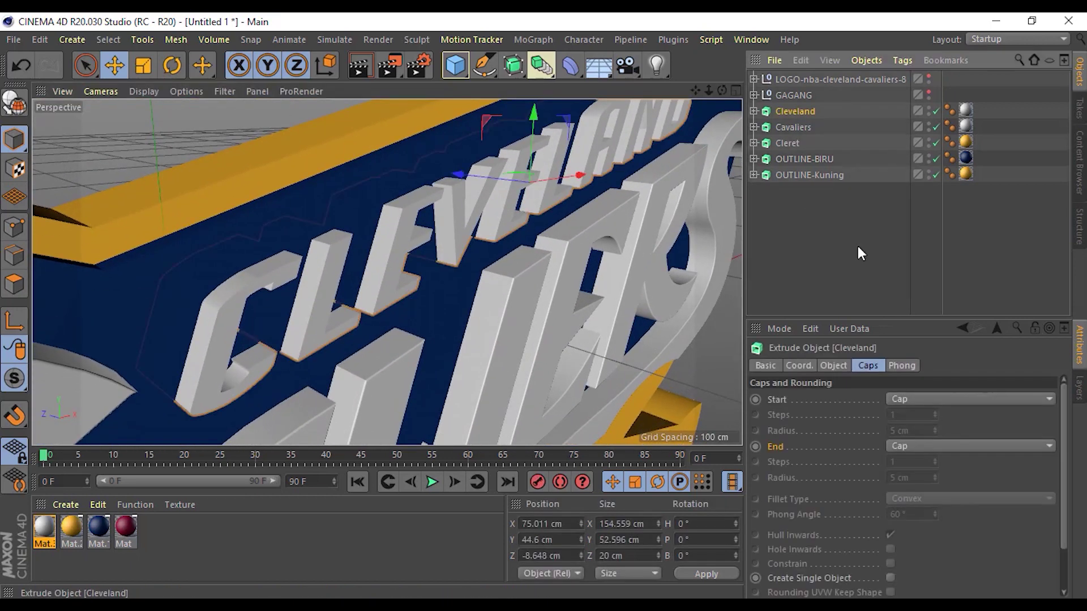
{"action": "left_click", "coordinate": [919, 401]}
{"action": "left_click", "coordinate": [916, 453]}
{"action": "left_click", "coordinate": [903, 431]}
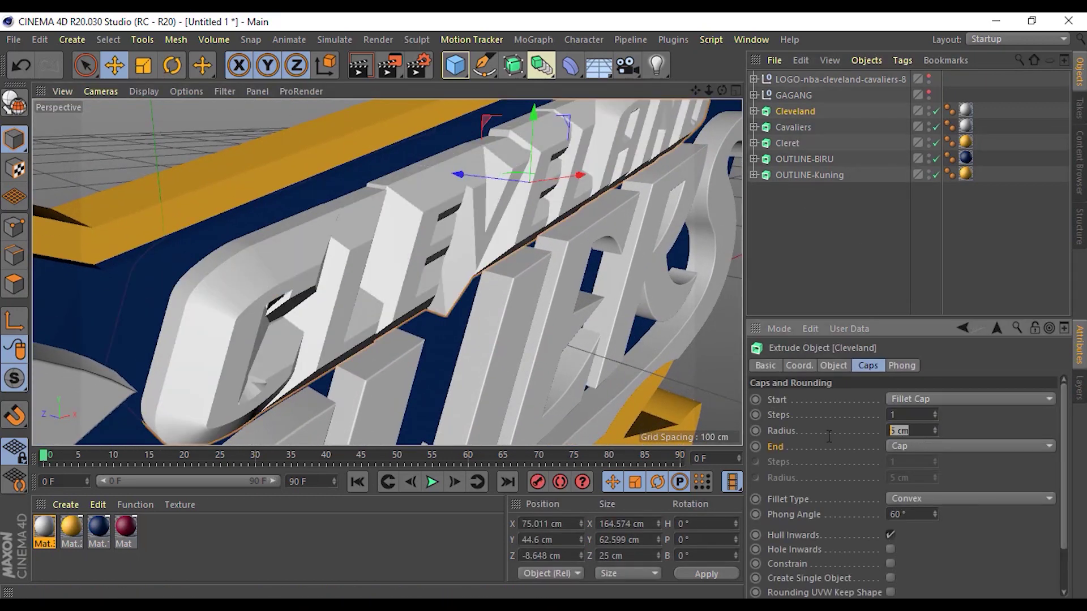
{"action": "type", "text": "0."}
{"action": "type", "text": "3"}
{"action": "key", "text": "Return"}
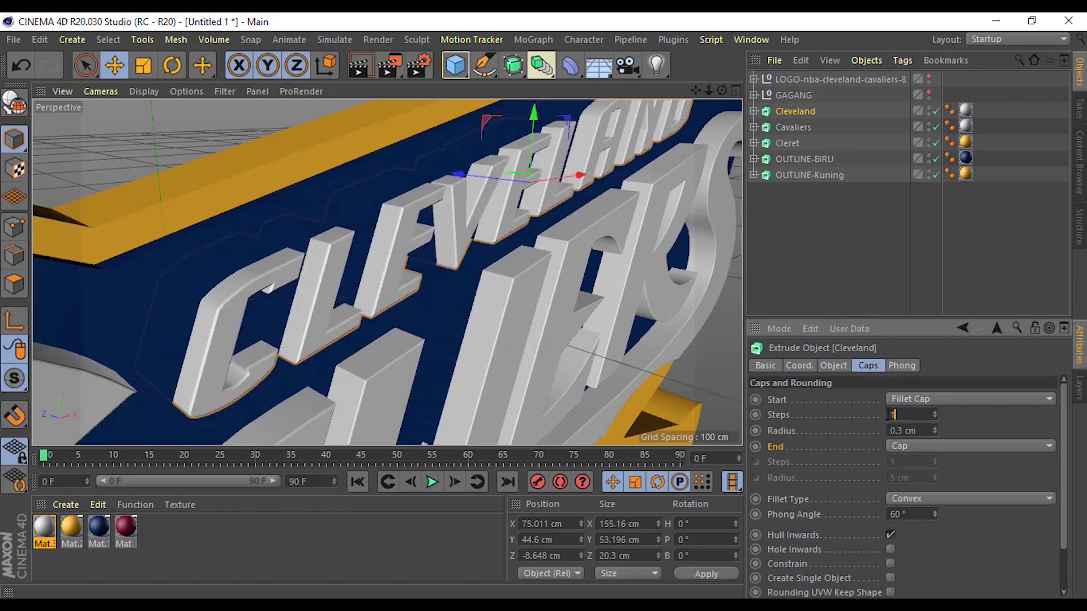
Give OUTLINE-Kuning a Fillet Cap start with a 1 cm radius.
{"action": "left_click", "coordinate": [795, 128]}
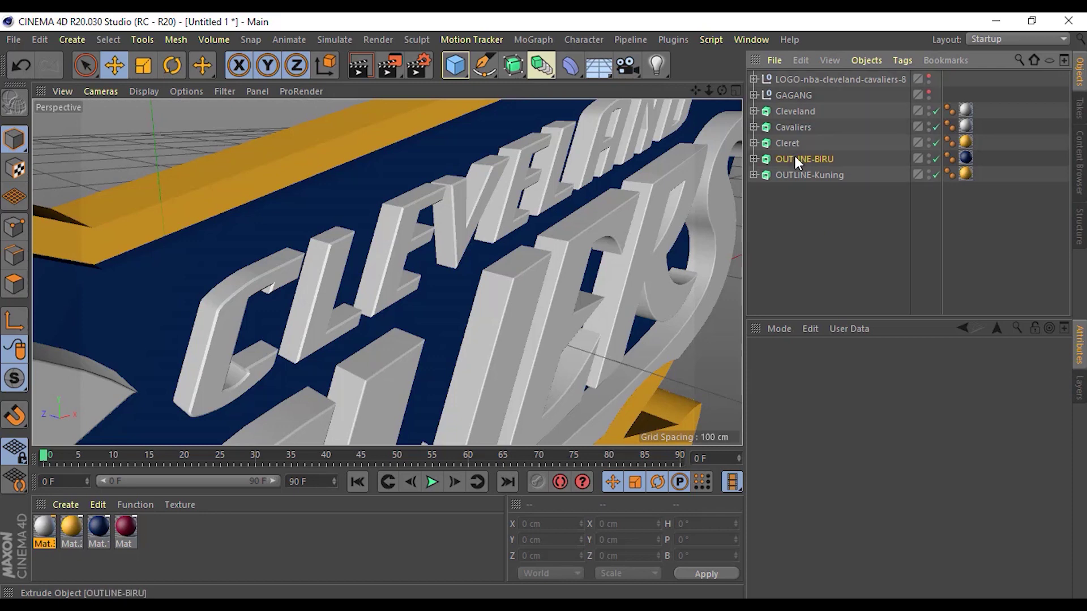
{"action": "left_click", "coordinate": [805, 160]}
{"action": "mouse_move", "coordinate": [705, 203]}
{"action": "left_mouse_down", "text": "alt"}
{"action": "mouse_move", "coordinate": [517, 277]}
{"action": "mouse_move", "coordinate": [534, 277]}
{"action": "mouse_move", "coordinate": [420, 256]}
{"action": "mouse_move", "coordinate": [493, 260]}
{"action": "mouse_move", "coordinate": [369, 269]}
{"action": "mouse_move", "coordinate": [396, 257]}
{"action": "left_mouse_up", "text": "alt"}
{"action": "left_click", "coordinate": [841, 175]}
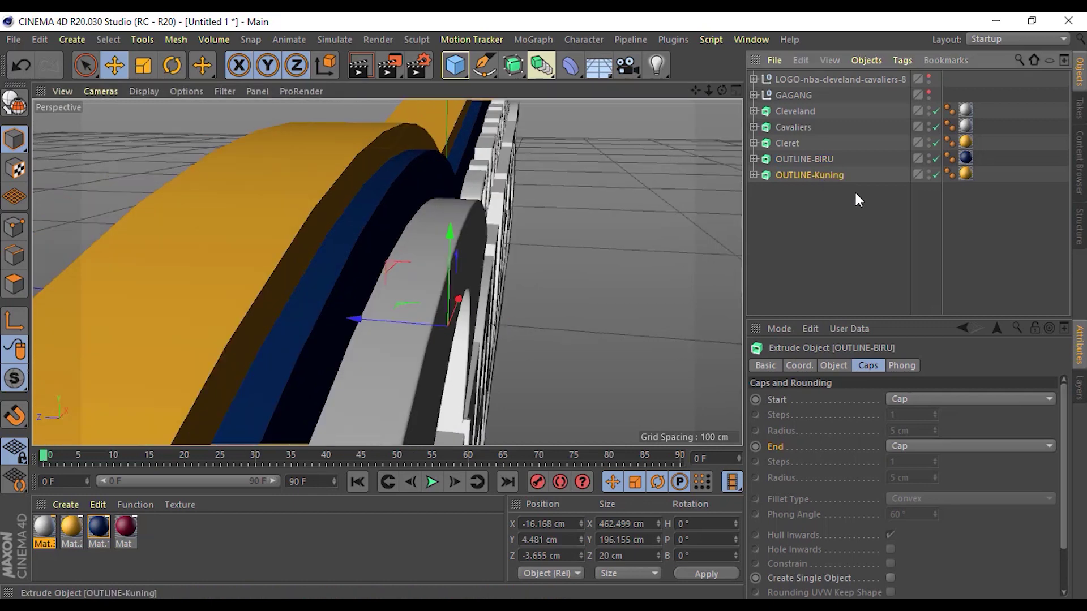
{"action": "left_click", "coordinate": [923, 403]}
{"action": "left_click", "coordinate": [925, 444]}
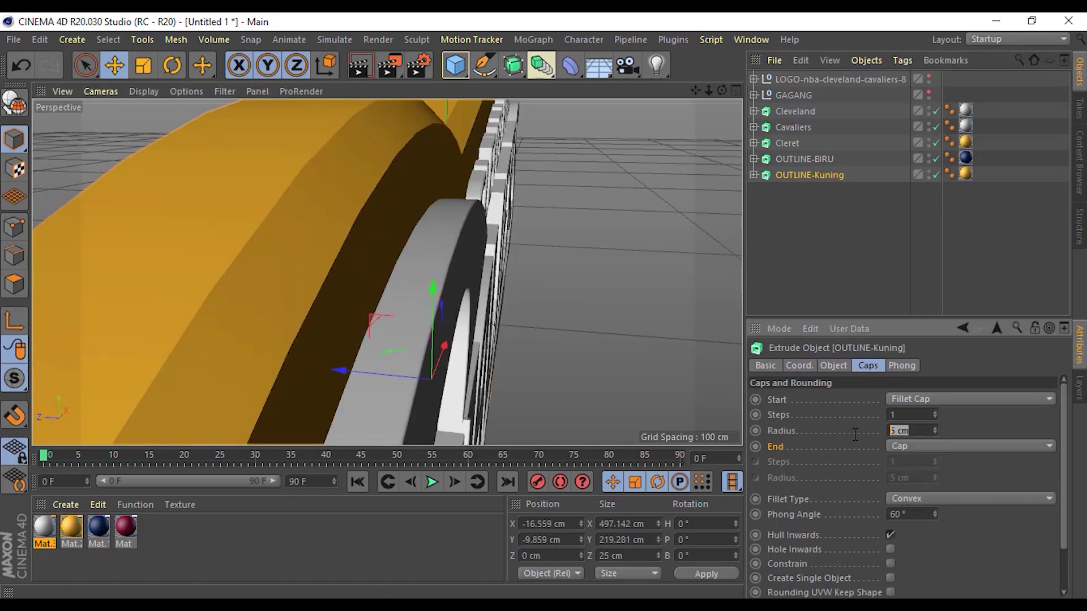
{"action": "type", "text": "1"}
{"action": "key", "text": "Return"}
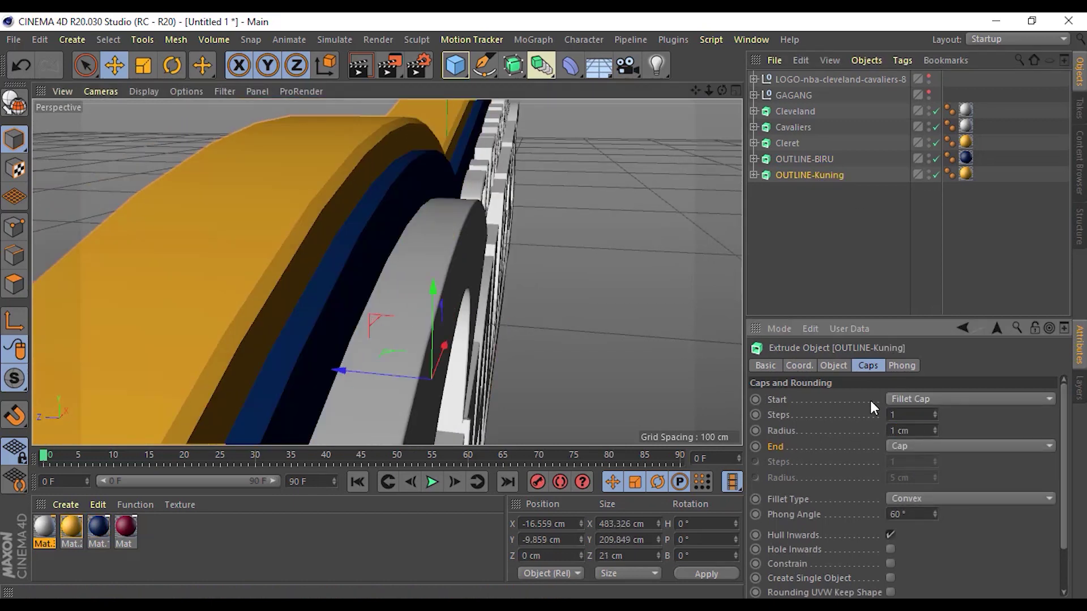
Change the OUTLINE-Kuning fillet cap to 2 steps and a 0.5 cm radius.
{"action": "double_click", "coordinate": [908, 414]}
{"action": "type", "text": "2"}
{"action": "key", "text": "Return"}
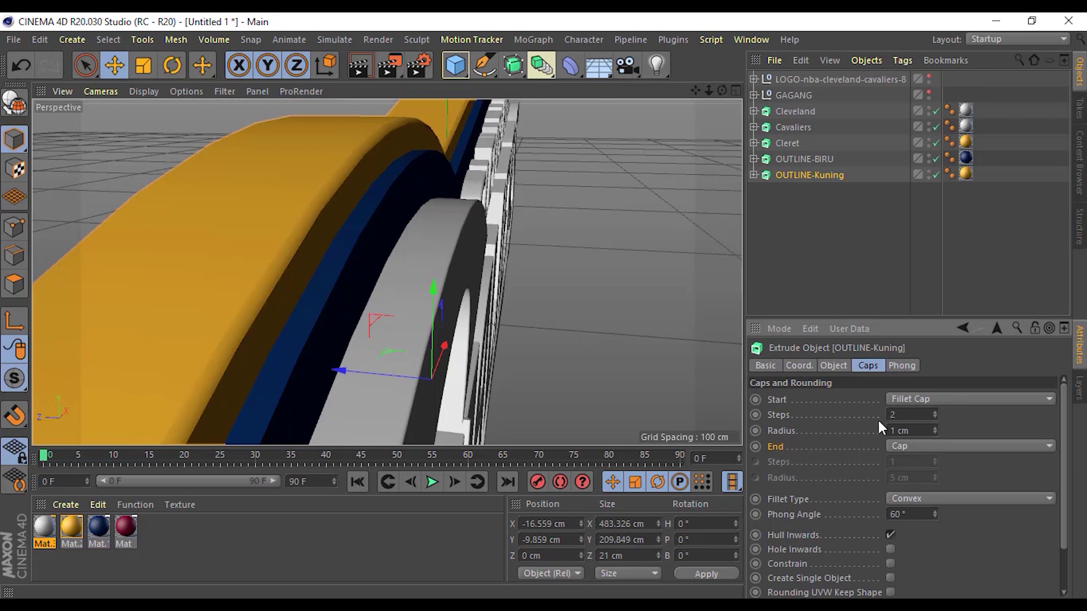
{"action": "double_click", "coordinate": [919, 430]}
{"action": "type", "text": "0."}
{"action": "type", "text": "5"}
{"action": "key", "text": "Return"}
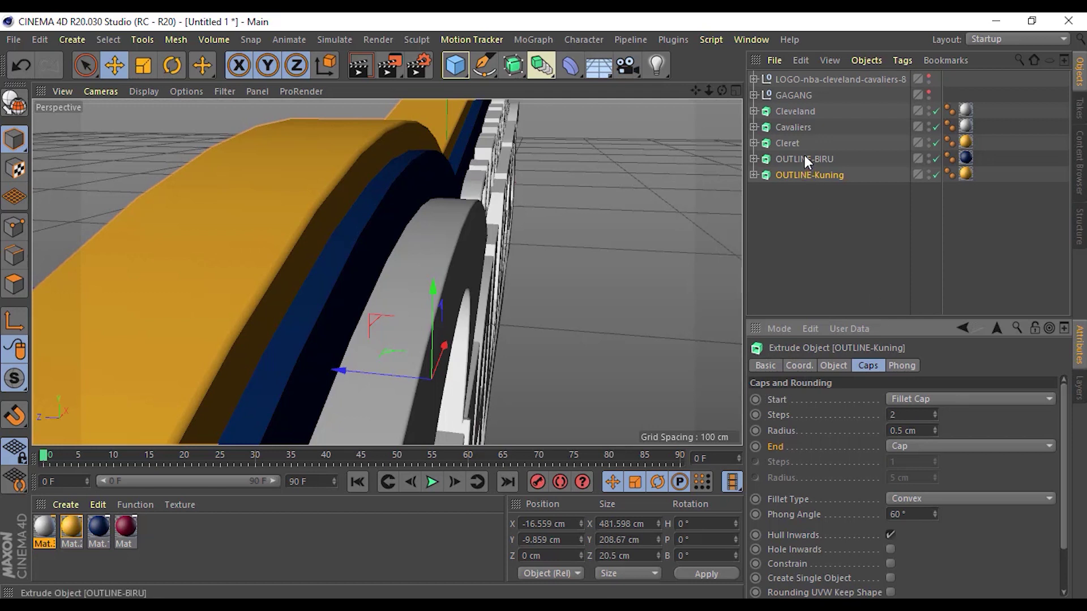
Give OUTLINE-BIRU a Fillet Cap start with 2 steps and 0.5 cm radius.
{"action": "left_click", "coordinate": [804, 158]}
{"action": "left_click", "coordinate": [912, 399]}
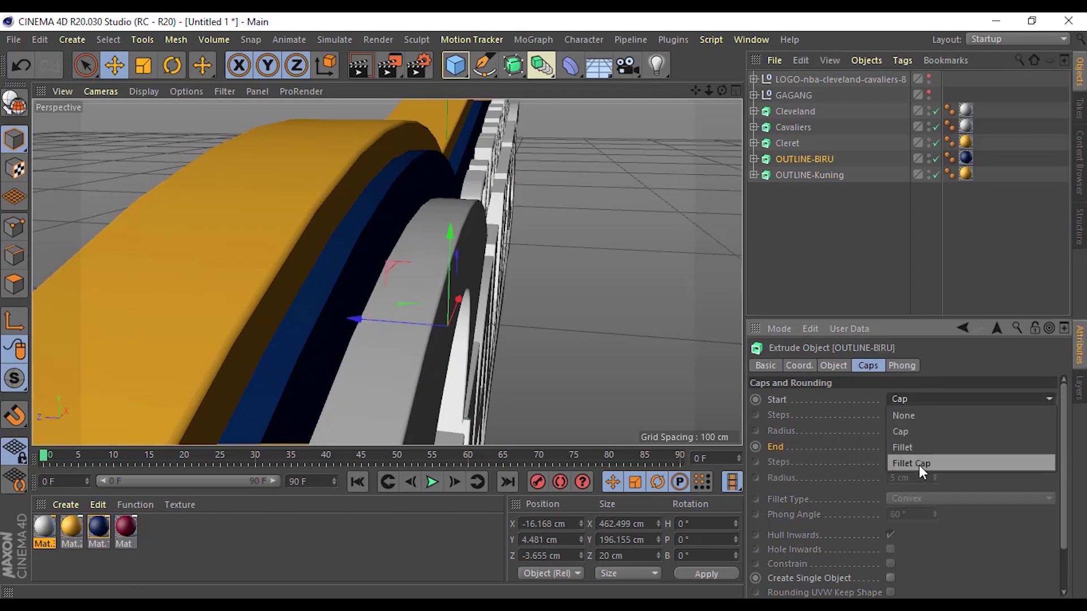
{"action": "left_click", "coordinate": [919, 464]}
{"action": "left_click_drag", "start_coordinate": [919, 432], "coordinate": [876, 431]}
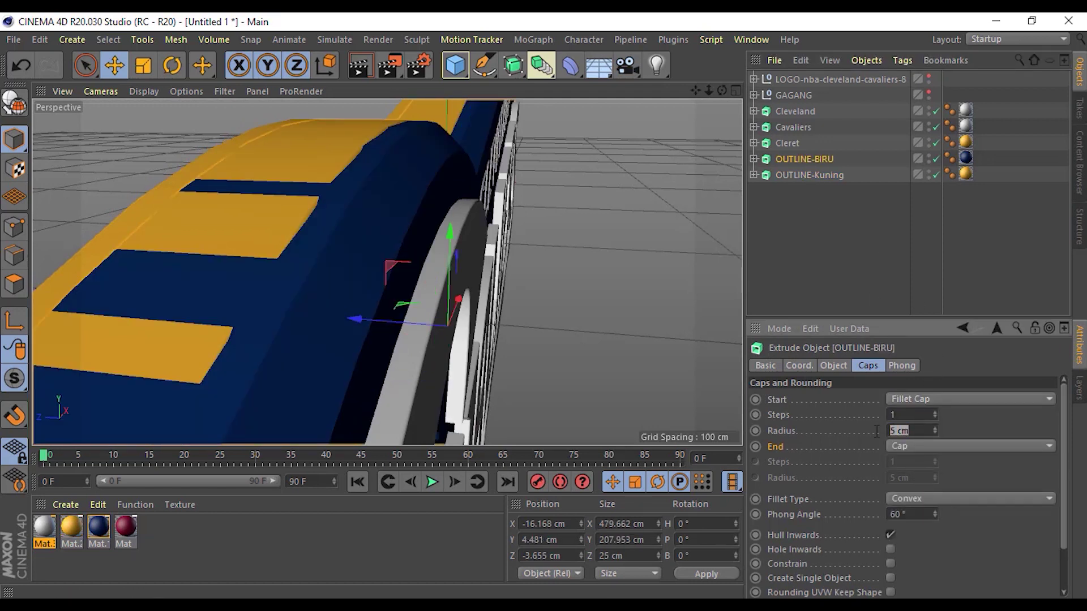
{"action": "type", "text": "0.5"}
{"action": "key", "text": "Return"}
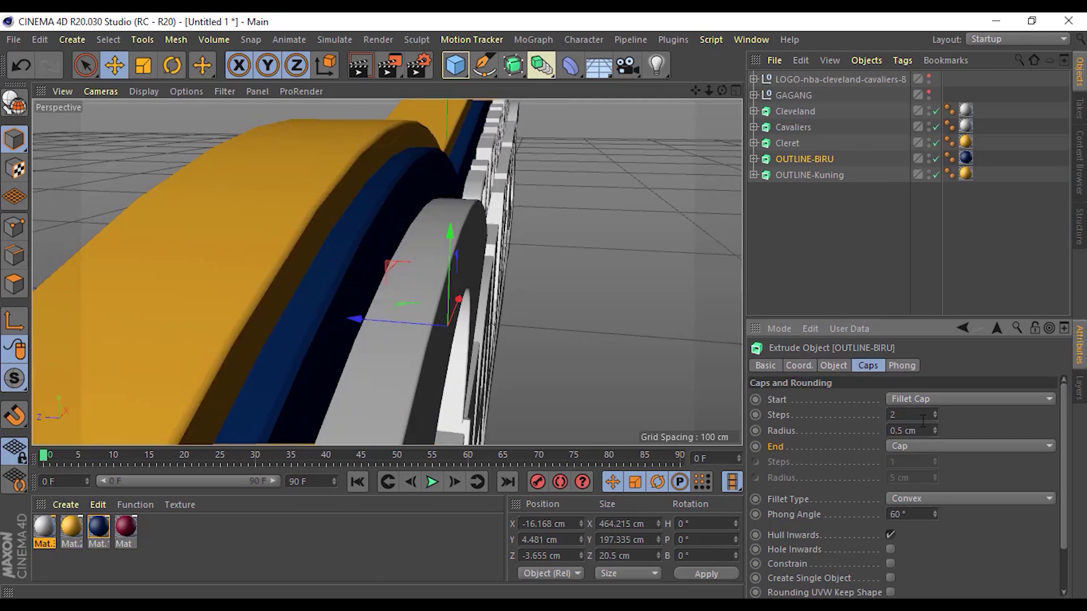
Orbit and zoom out to see the whole logo.
{"action": "mouse_move", "coordinate": [415, 315]}
{"action": "left_mouse_down", "text": "alt"}
{"action": "mouse_move", "coordinate": [426, 251]}
{"action": "mouse_move", "coordinate": [322, 200]}
{"action": "mouse_move", "coordinate": [305, 215]}
{"action": "mouse_move", "coordinate": [417, 237]}
{"action": "mouse_move", "coordinate": [413, 184]}
{"action": "mouse_move", "coordinate": [461, 309]}
{"action": "mouse_move", "coordinate": [555, 391]}
{"action": "mouse_move", "coordinate": [642, 319]}
{"action": "left_mouse_up", "text": "alt"}
{"action": "scroll", "coordinate": [311, 215], "scroll_direction": "down", "scroll_amount": 5}
{"action": "scroll", "coordinate": [324, 198], "scroll_direction": "down", "scroll_amount": 3}
{"action": "scroll", "coordinate": [325, 201], "scroll_direction": "down", "scroll_amount": 3}
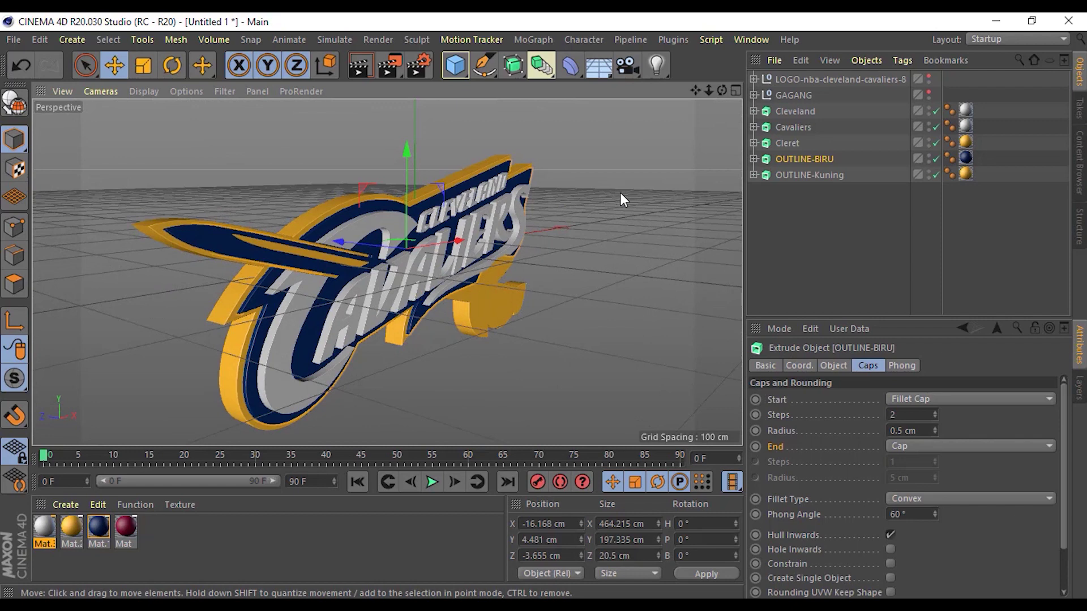
Orbit to a frontal view, then inspect and collapse the GAGANG group's splines.
{"action": "mouse_move", "coordinate": [620, 193]}
{"action": "left_mouse_down", "text": "alt"}
{"action": "mouse_move", "coordinate": [609, 218]}
{"action": "mouse_move", "coordinate": [626, 199]}
{"action": "mouse_move", "coordinate": [736, 215]}
{"action": "left_mouse_up", "text": "alt"}
{"action": "left_click", "coordinate": [840, 183]}
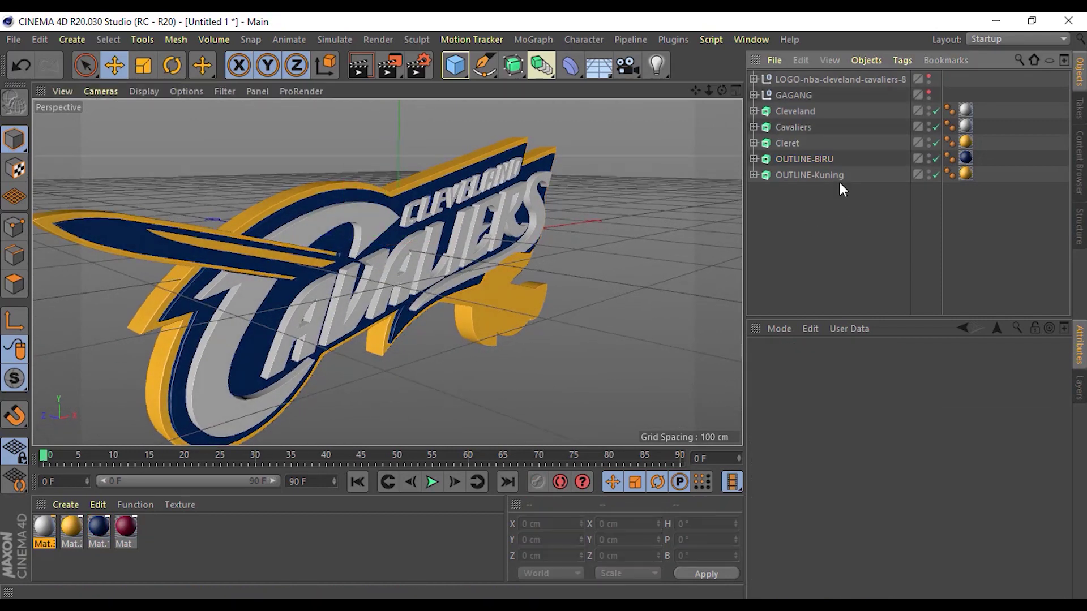
{"action": "left_click", "coordinate": [796, 97]}
{"action": "left_click", "coordinate": [754, 95]}
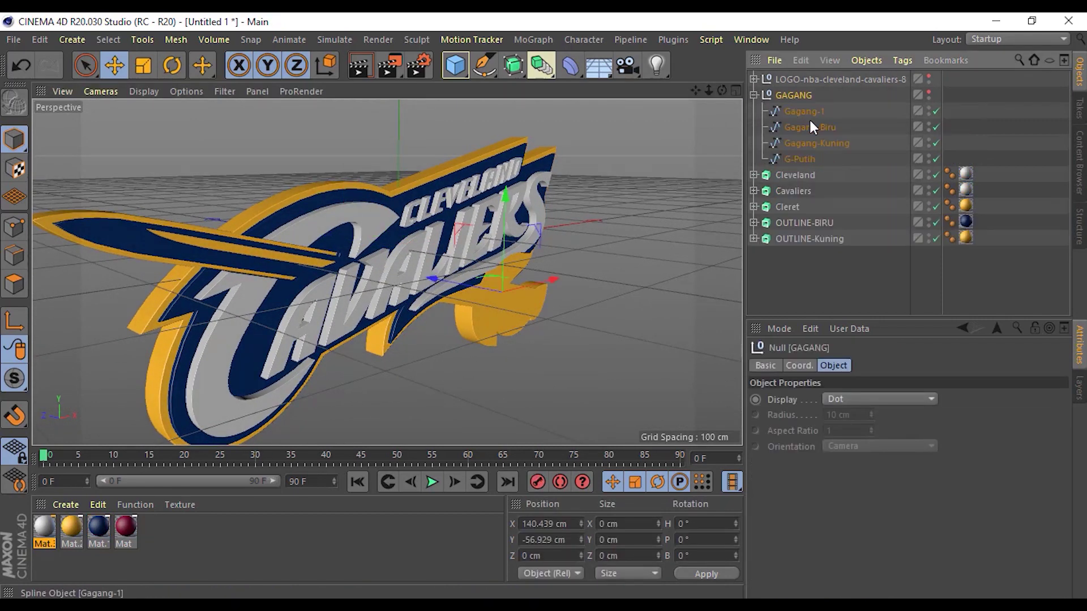
{"action": "left_click", "coordinate": [804, 111]}
{"action": "scroll", "coordinate": [597, 259], "scroll_direction": "up", "scroll_amount": 3}
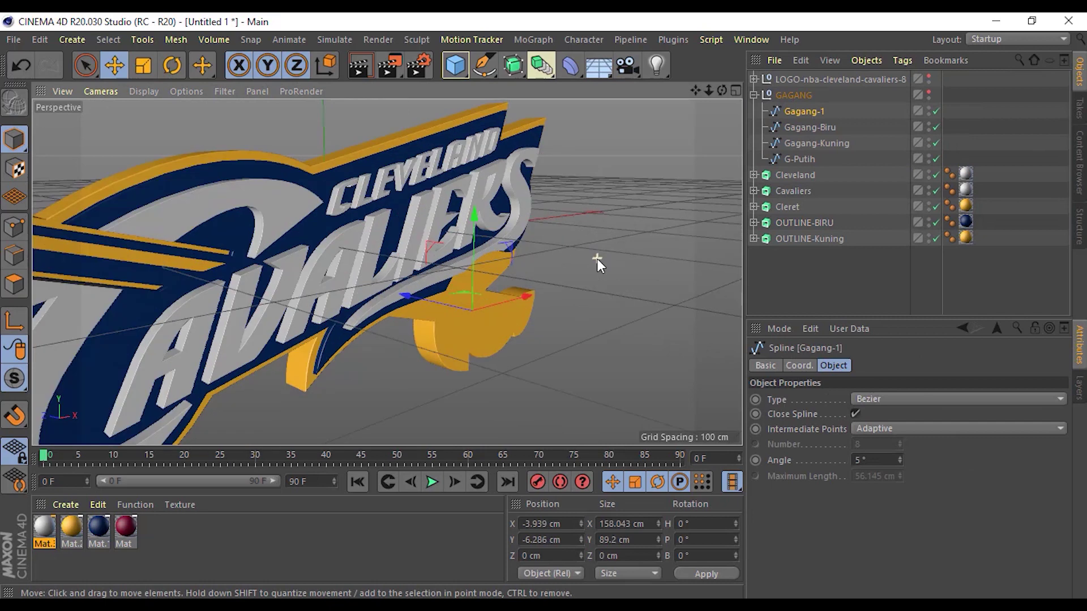
{"action": "left_click", "coordinate": [754, 96]}
Group Cleveland through OUTLINE-Kuning under a new null and start renaming it TEXT.
{"action": "left_click", "coordinate": [787, 113]}
{"action": "left_click", "coordinate": [795, 174], "text": "shift"}
{"action": "right_click", "coordinate": [806, 175]}
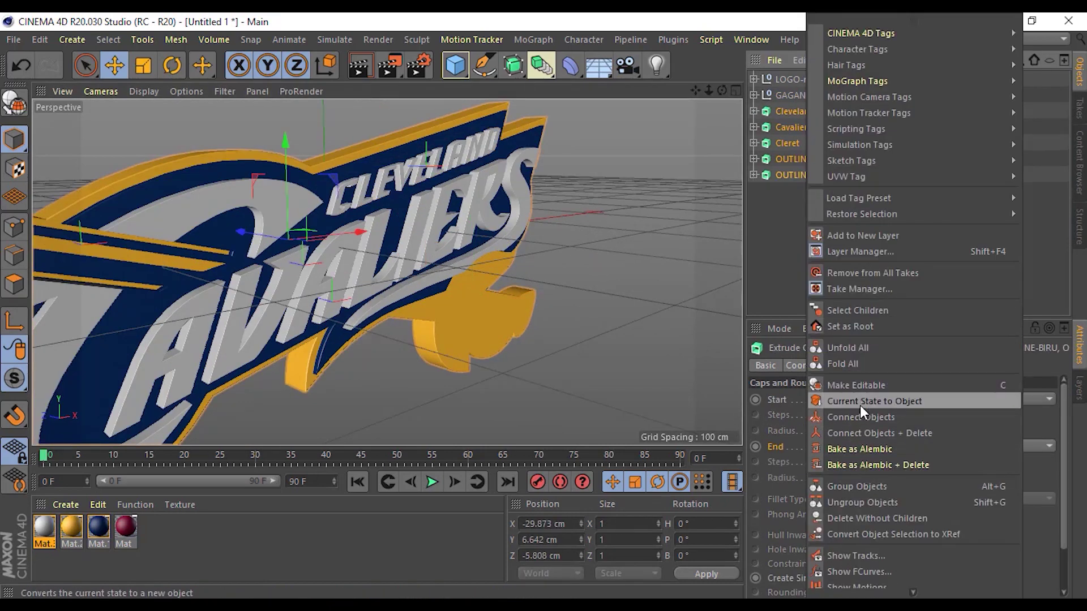
{"action": "left_click", "coordinate": [847, 486]}
{"action": "double_click", "coordinate": [787, 112]}
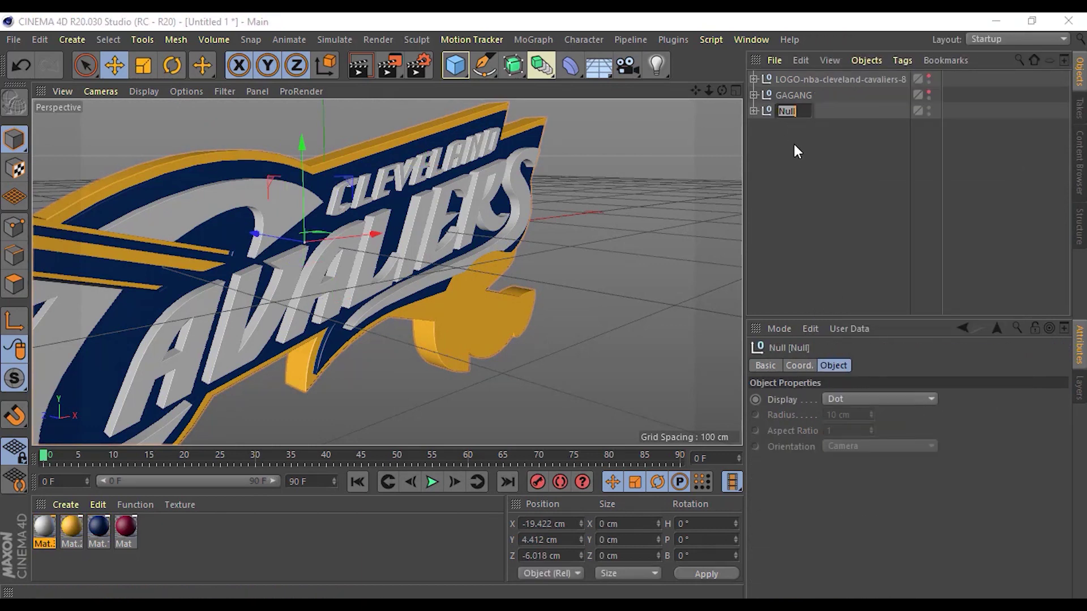
Name the group TEXT and place the GAGANG group below it.
{"action": "type", "text": "TEXT"}
{"action": "key", "text": "Return"}
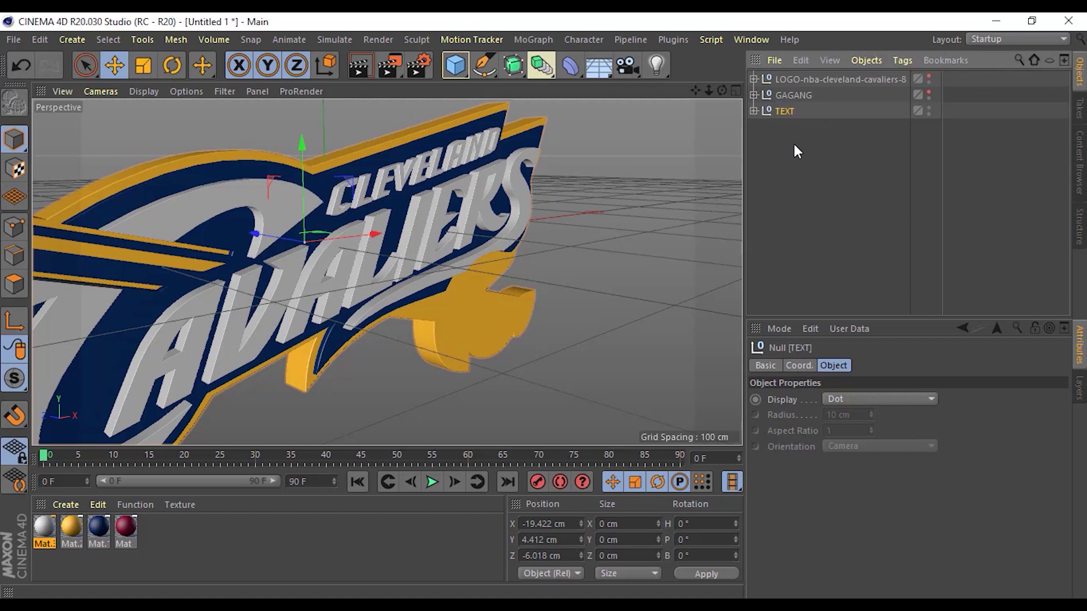
{"action": "left_click_drag", "start_coordinate": [804, 96], "coordinate": [824, 156]}
{"action": "left_click", "coordinate": [823, 157]}
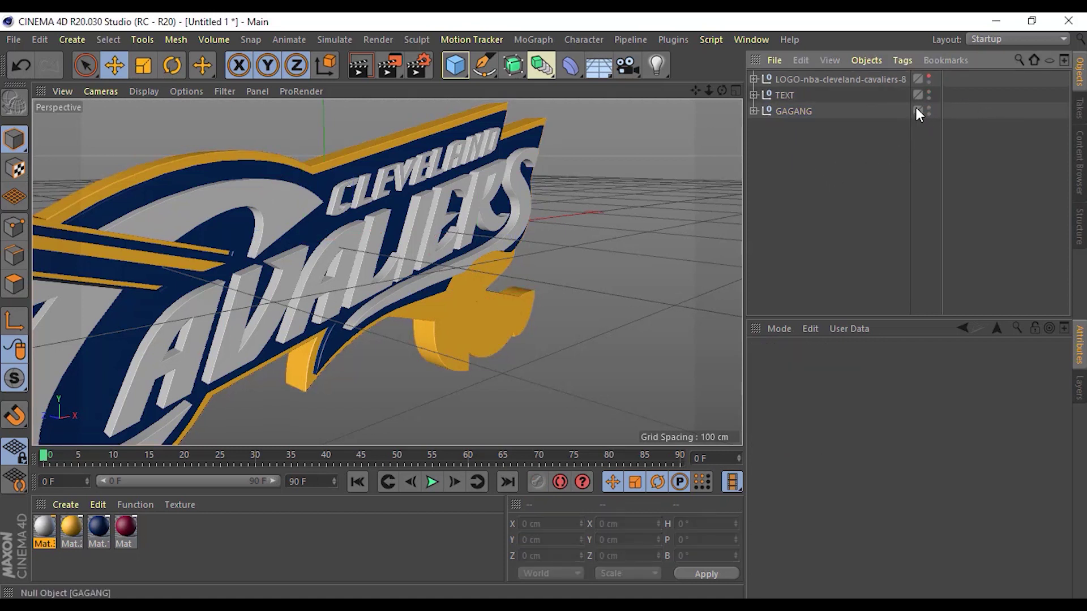
Hide the TEXT group and frame the GAGANG sword splines in the view.
{"action": "left_click", "coordinate": [929, 92]}
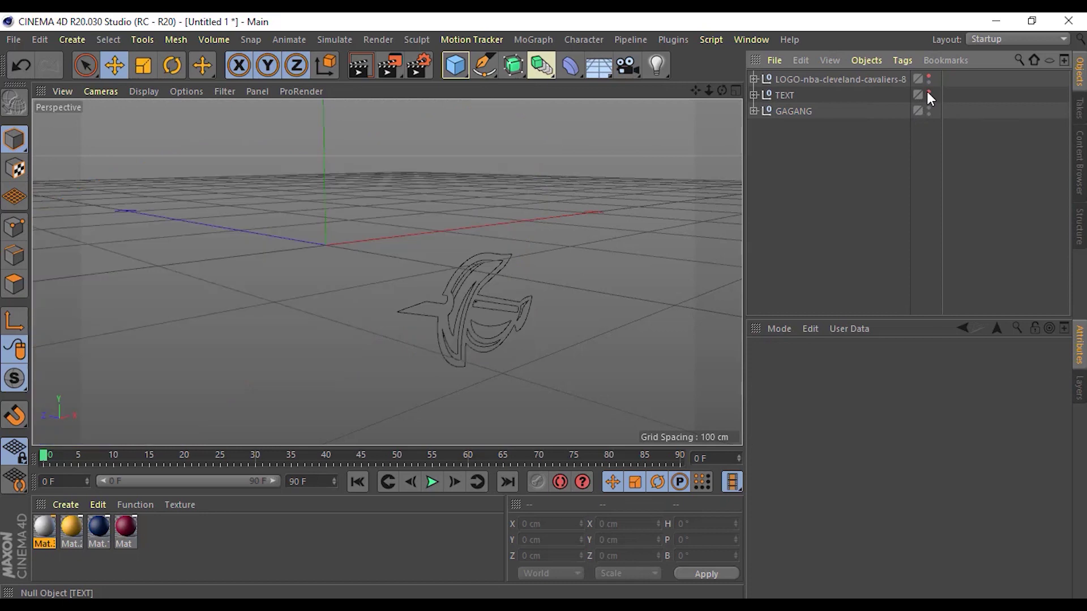
{"action": "left_click", "coordinate": [792, 112]}
{"action": "left_click", "coordinate": [754, 112]}
{"action": "left_click", "coordinate": [796, 128]}
{"action": "key", "text": "o"}
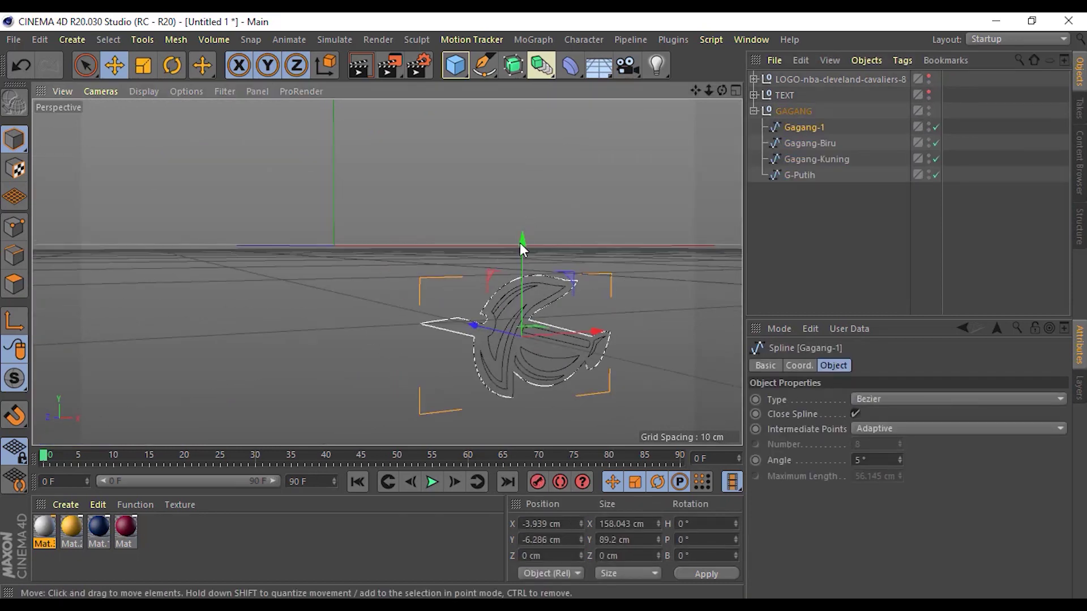
{"action": "mouse_move", "coordinate": [539, 263]}
{"action": "left_mouse_down", "text": "alt"}
{"action": "mouse_move", "coordinate": [488, 219]}
{"action": "mouse_move", "coordinate": [520, 217]}
{"action": "left_mouse_up", "text": "alt"}
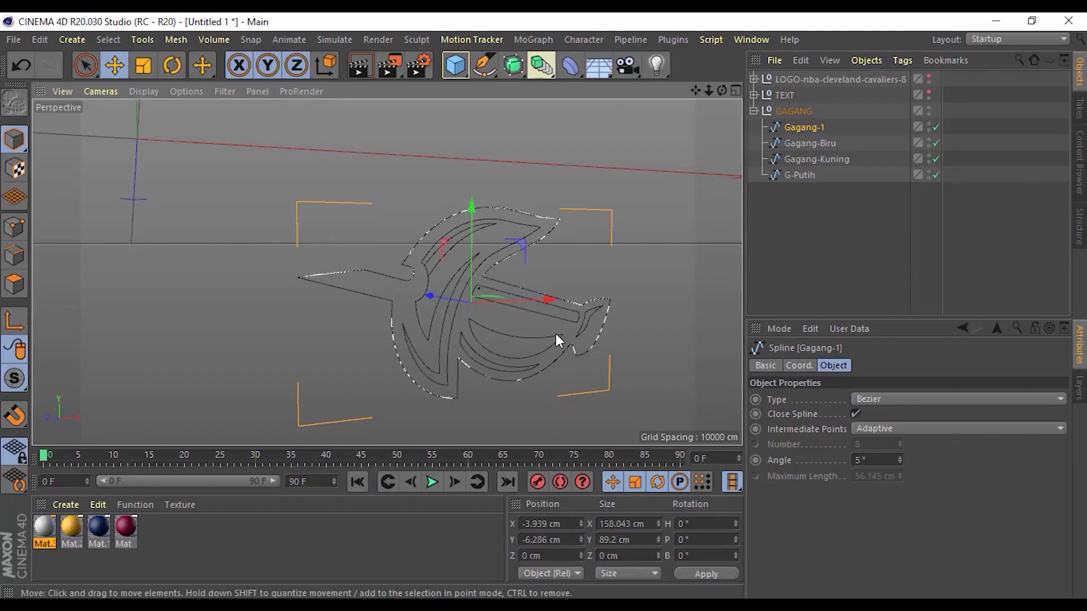
{"action": "left_click_drag", "start_coordinate": [555, 334], "coordinate": [514, 331], "text": "alt"}
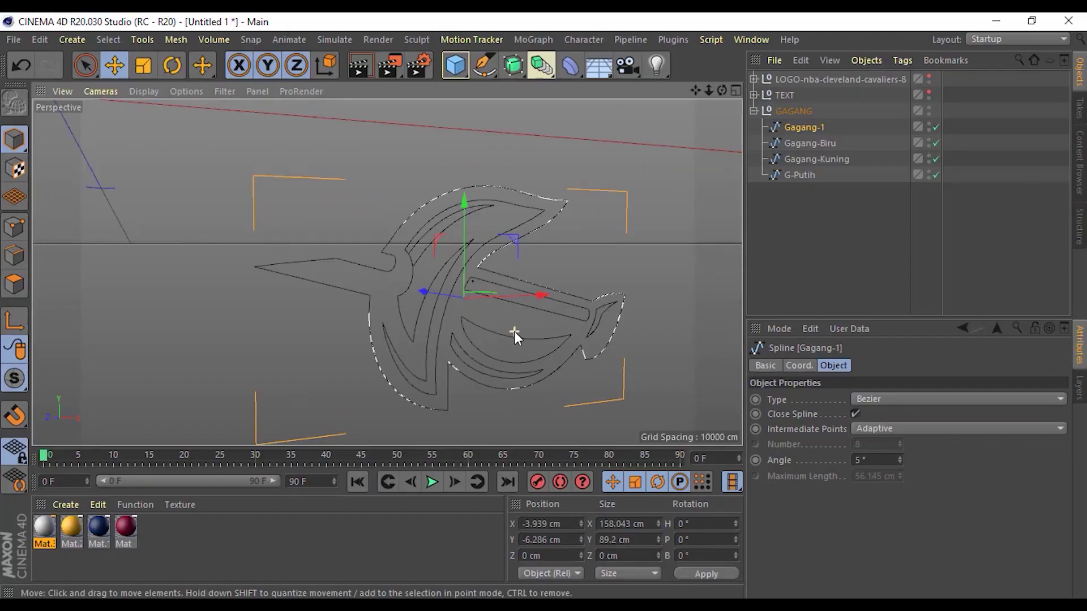
{"action": "left_click_drag", "start_coordinate": [458, 276], "coordinate": [452, 302], "text": "alt"}
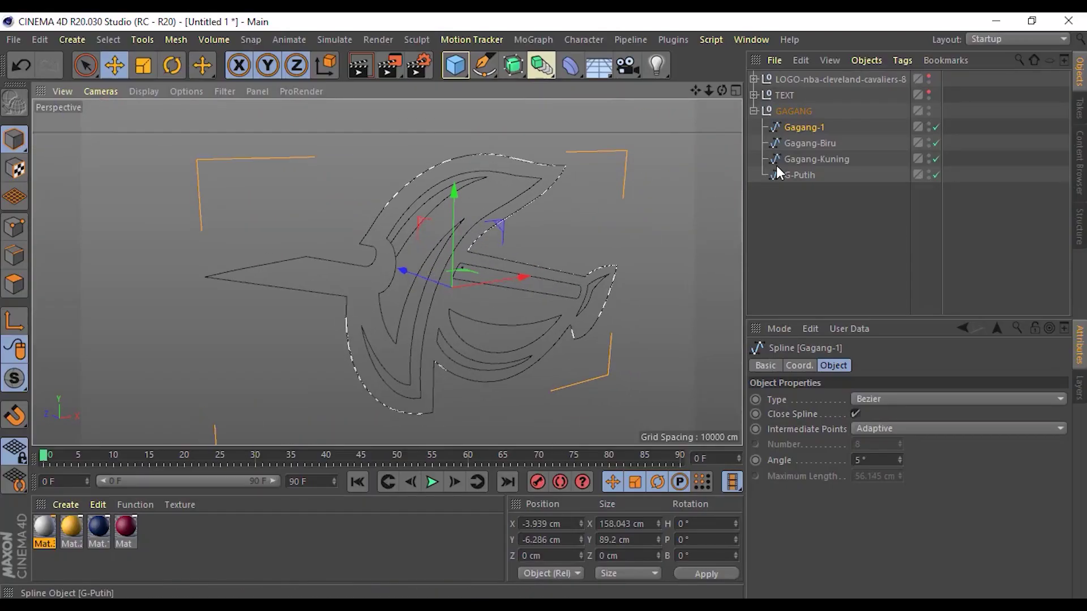
Extrude the Gagang-Kuning spline into a 3D sword-guard piece.
{"action": "left_click", "coordinate": [804, 143]}
{"action": "left_click", "coordinate": [809, 156]}
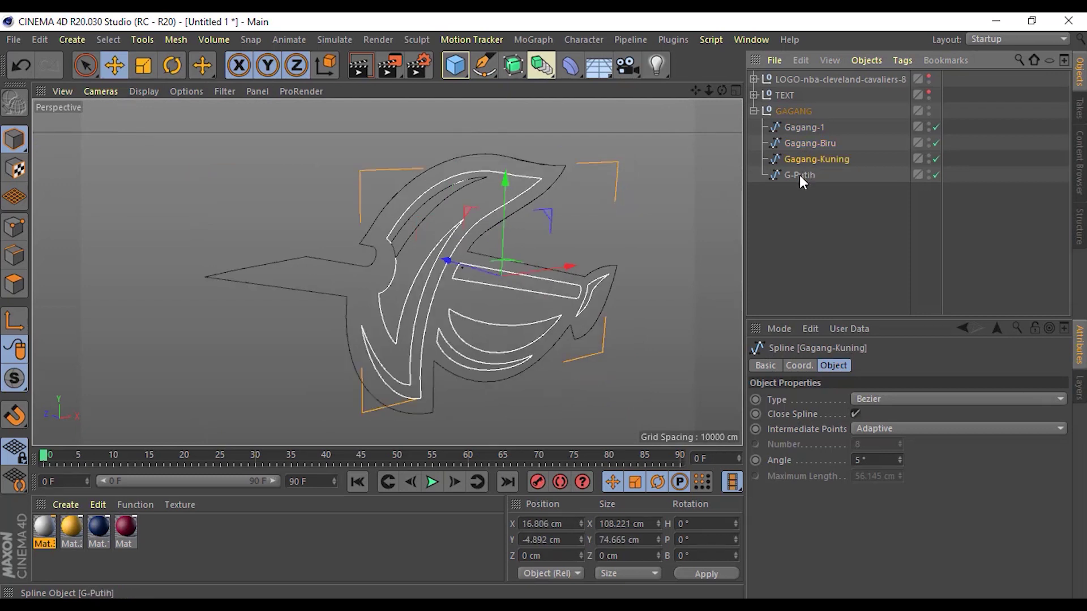
{"action": "left_click", "coordinate": [799, 175]}
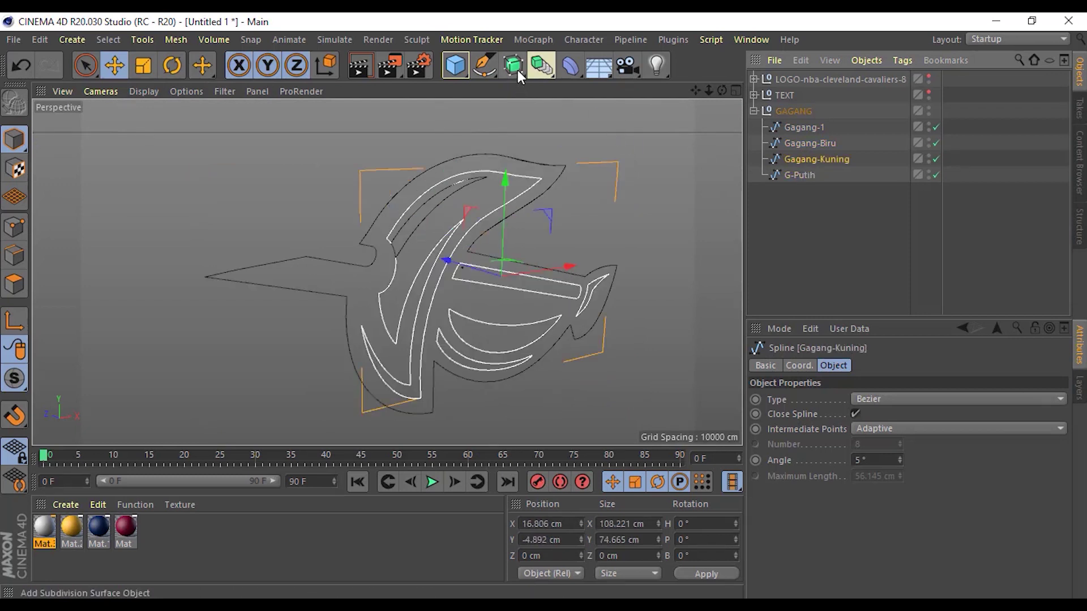
{"action": "left_click_drag", "start_coordinate": [517, 70], "coordinate": [749, 91], "text": "alt"}
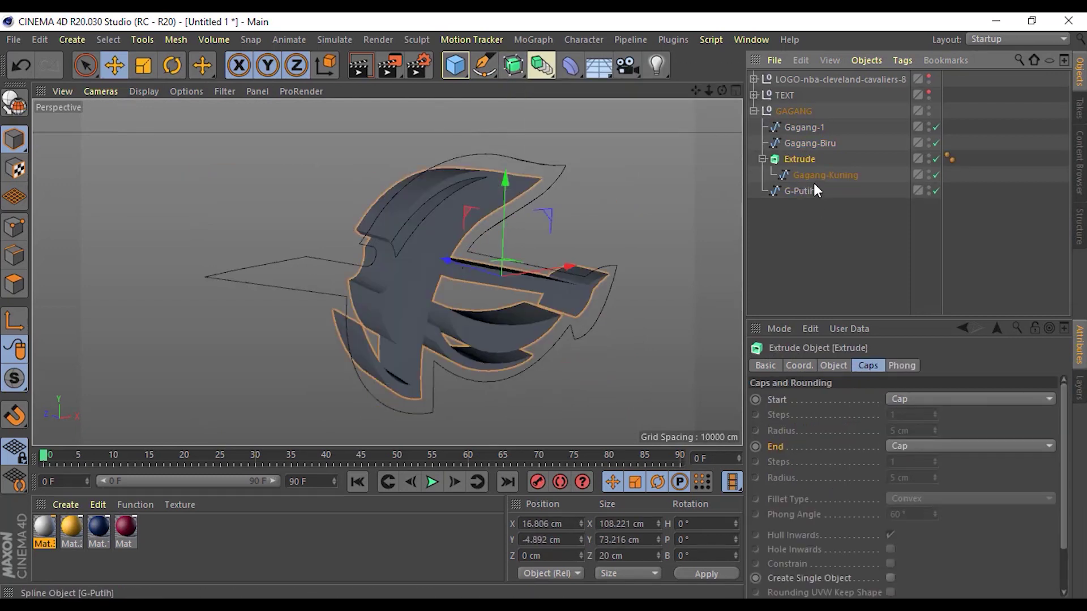
{"action": "left_click", "coordinate": [762, 159]}
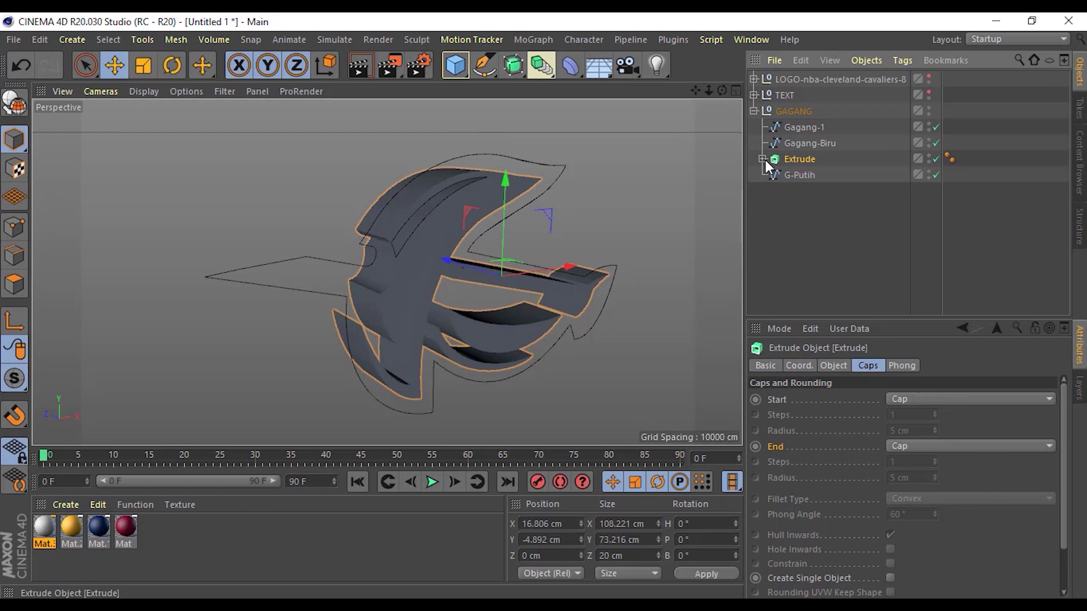
{"action": "left_click", "coordinate": [762, 159]}
{"action": "double_click", "coordinate": [818, 175]}
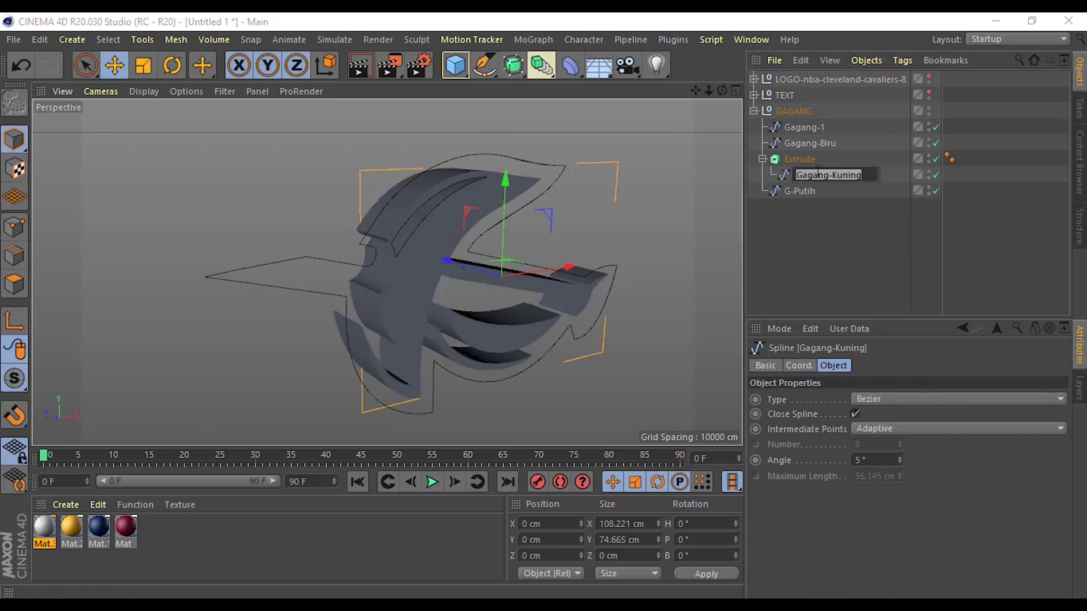
{"action": "left_click", "coordinate": [790, 159]}
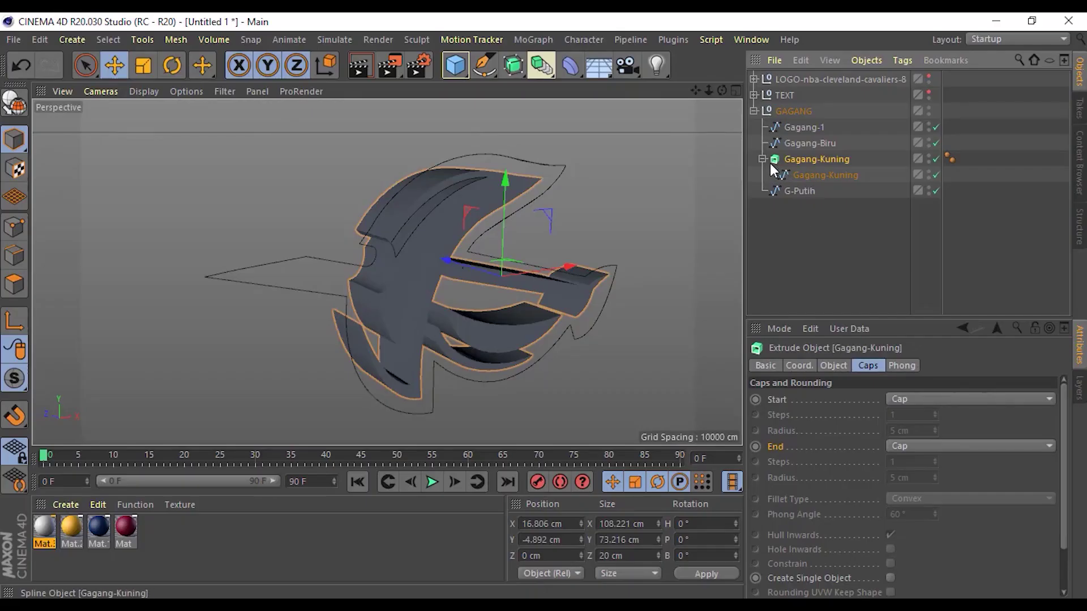
Put the G-Putih spline in a new Extrude and rename it G-Putih.
{"action": "left_click", "coordinate": [801, 175]}
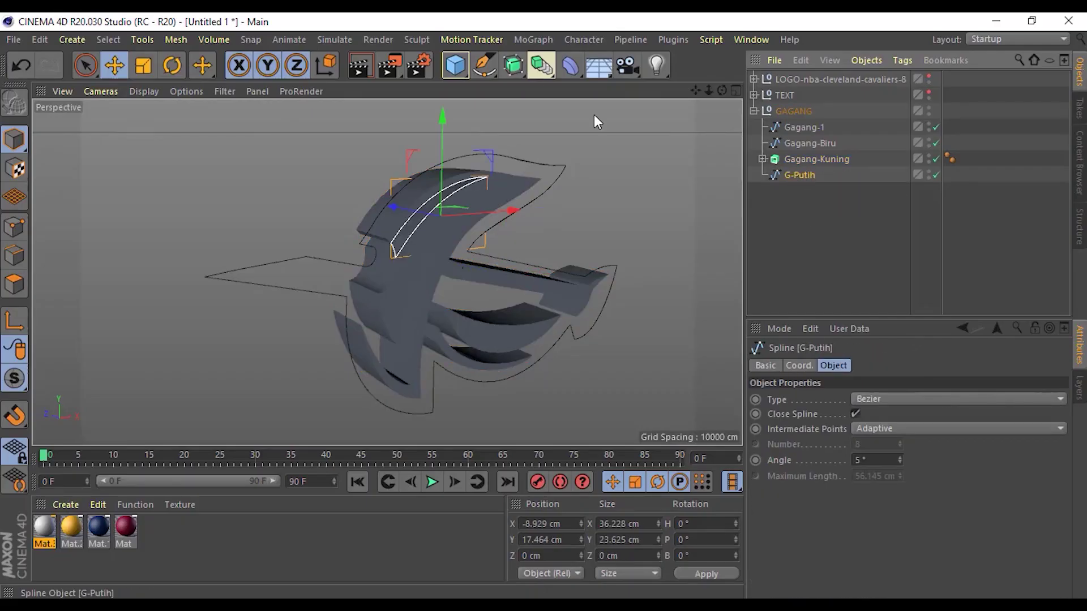
{"action": "left_click", "coordinate": [514, 66]}
{"action": "left_click", "coordinate": [673, 85]}
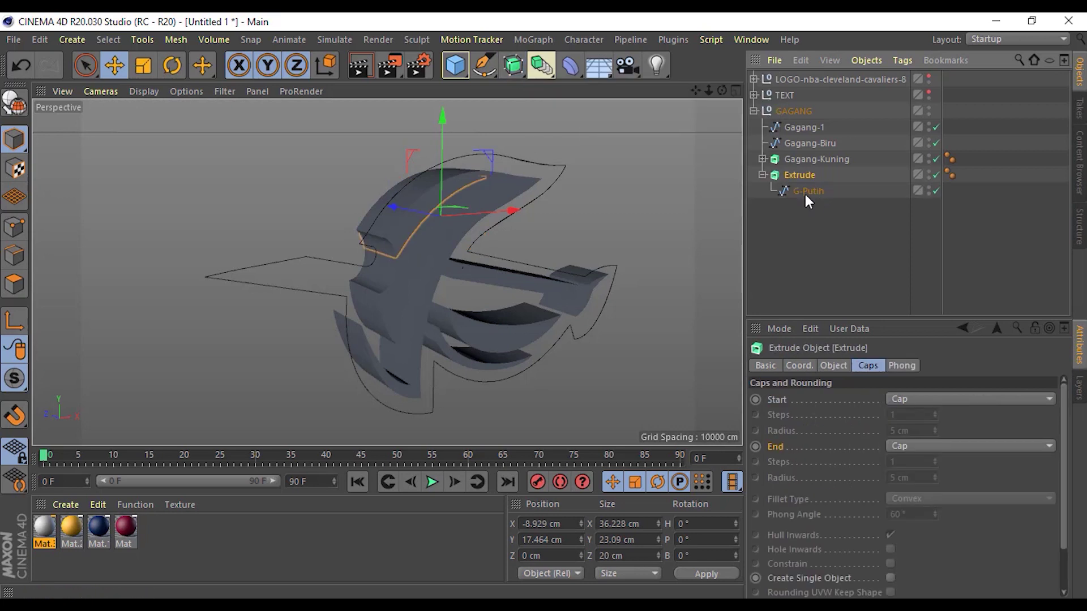
{"action": "left_click_drag", "start_coordinate": [805, 195], "coordinate": [801, 175]}
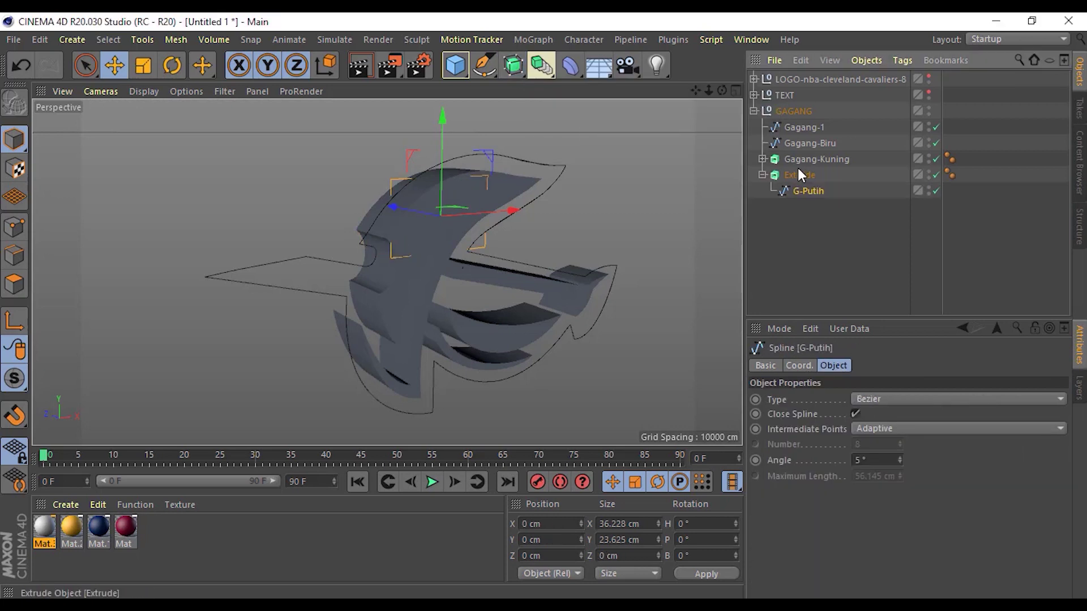
{"action": "double_click", "coordinate": [800, 175]}
{"action": "type", "text": "G-Putih"}
{"action": "key", "text": "Return"}
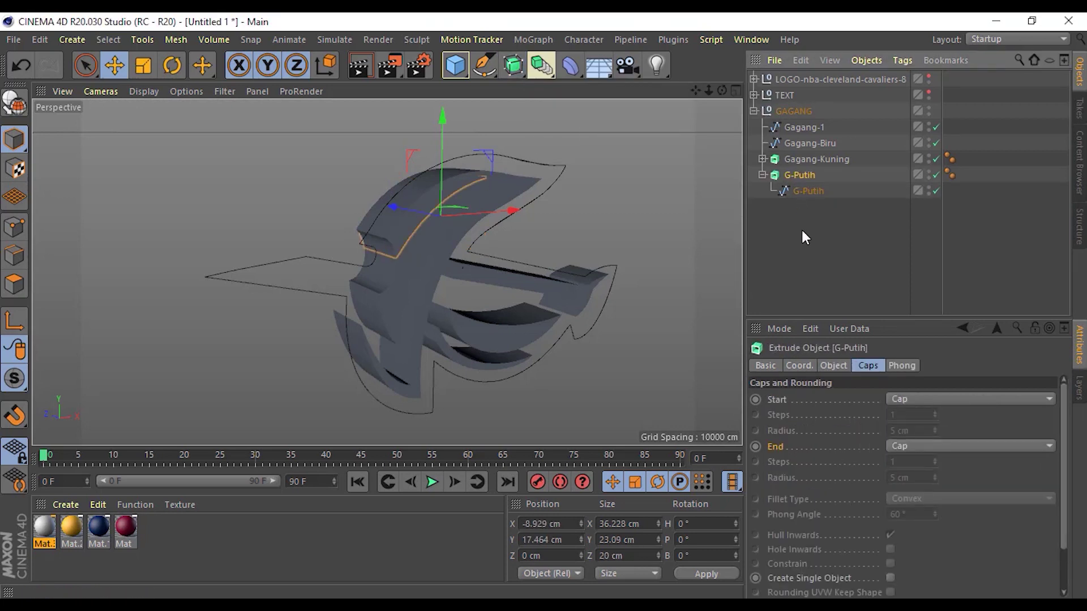
{"action": "left_click", "coordinate": [802, 230]}
{"action": "left_click", "coordinate": [763, 175]}
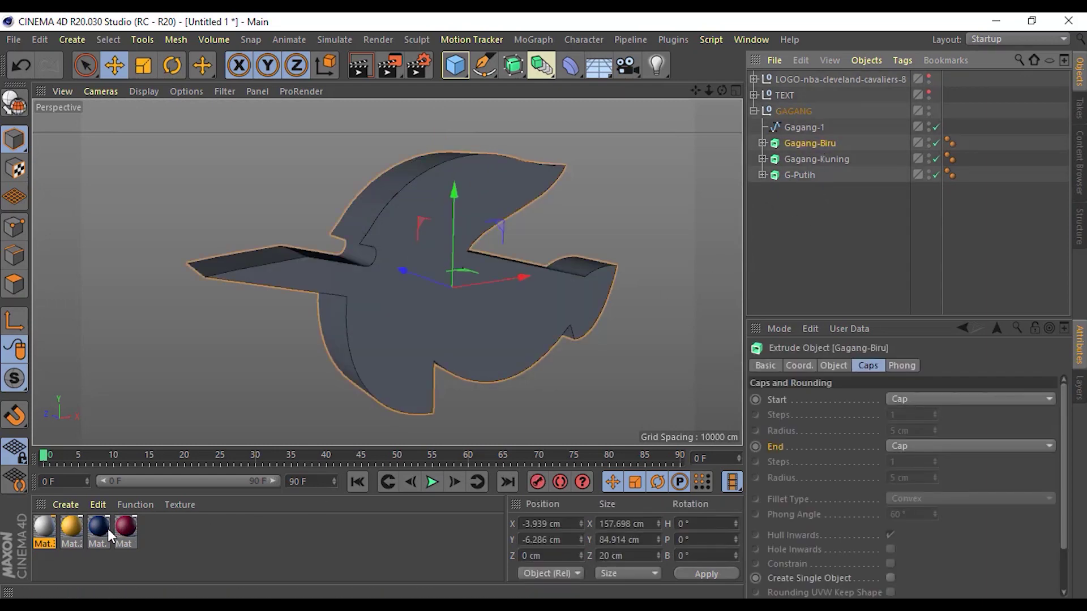
Apply navy to Gagang-Biru, gold to Gagang-Kuning and white to G-Putih.
{"action": "left_click_drag", "start_coordinate": [98, 527], "coordinate": [810, 143]}
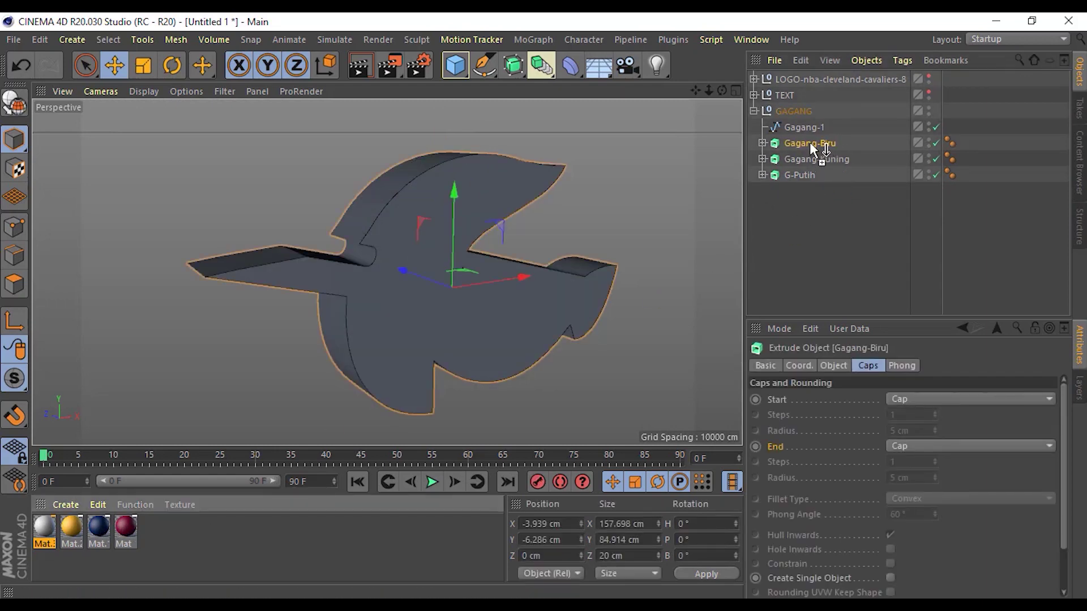
{"action": "left_click", "coordinate": [816, 160]}
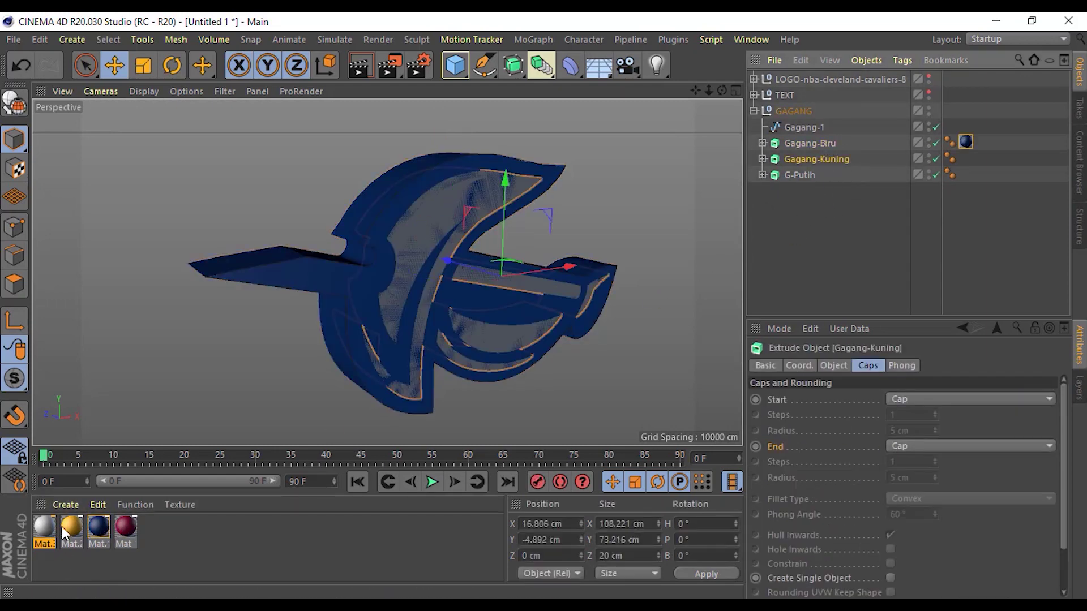
{"action": "mouse_move", "coordinate": [71, 526]}
{"action": "left_mouse_down"}
{"action": "mouse_move", "coordinate": [796, 162]}
{"action": "mouse_move", "coordinate": [808, 176]}
{"action": "left_mouse_up"}
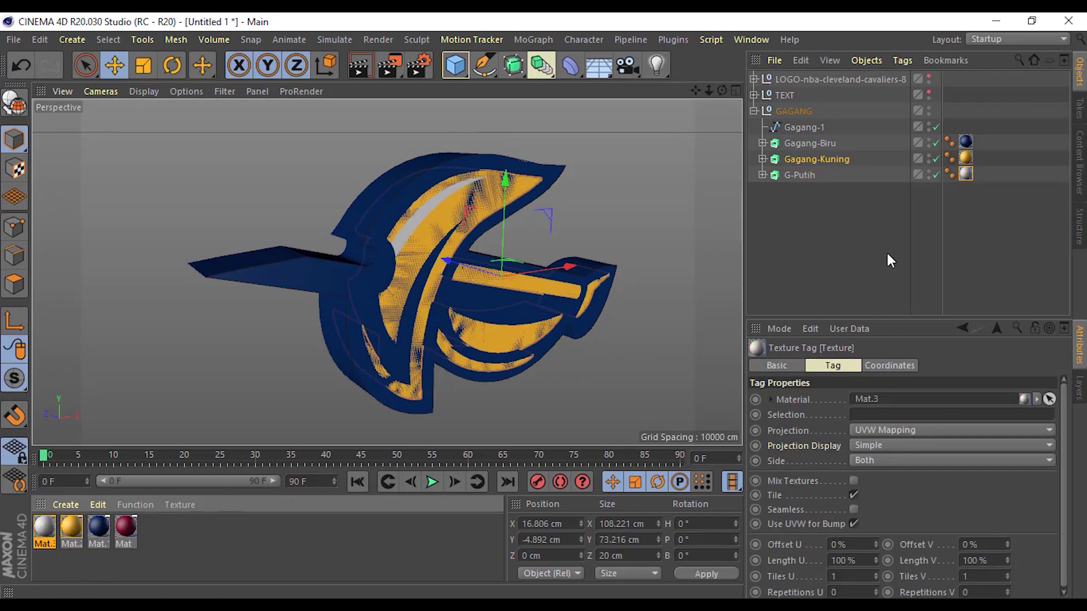
{"action": "left_click_drag", "start_coordinate": [485, 269], "coordinate": [512, 283], "text": "alt"}
Offset the gold and white strips in depth along Z, then return to a front view.
{"action": "scroll", "coordinate": [463, 267], "scroll_direction": "up", "scroll_amount": 3}
{"action": "scroll", "coordinate": [463, 267], "scroll_direction": "up", "scroll_amount": 2}
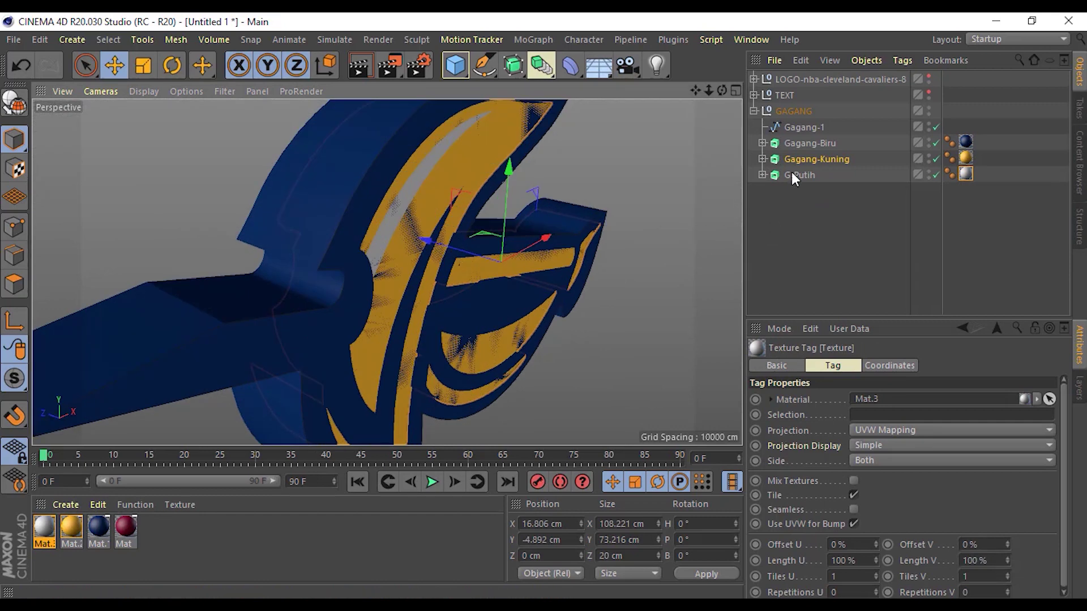
{"action": "left_click", "coordinate": [799, 172], "text": "ctrl"}
{"action": "left_click_drag", "start_coordinate": [469, 250], "coordinate": [436, 219]}
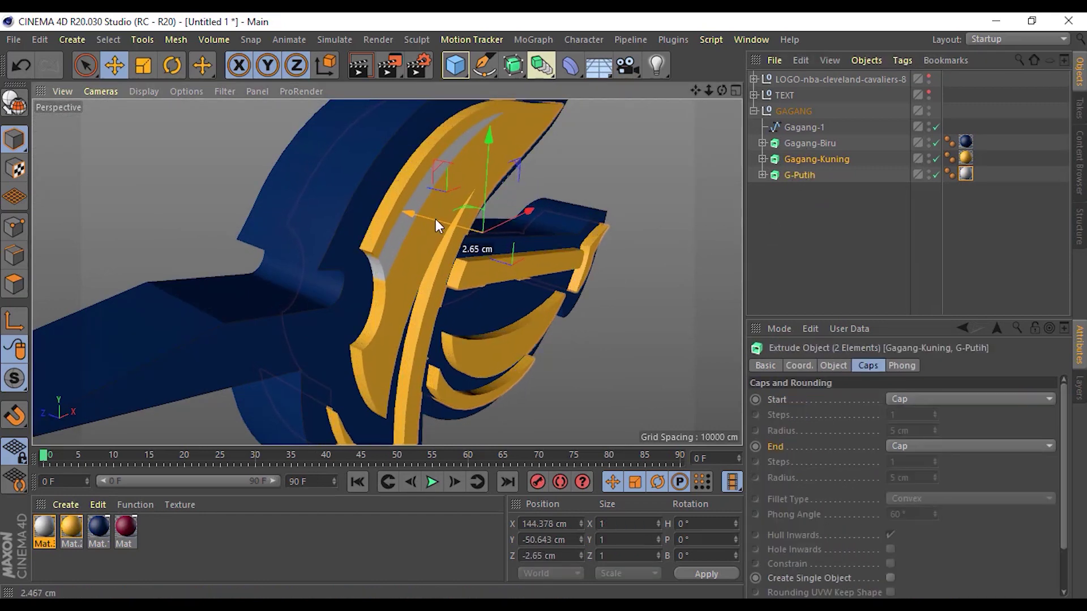
{"action": "left_click", "coordinate": [838, 209]}
{"action": "left_click", "coordinate": [800, 175]}
{"action": "left_click_drag", "start_coordinate": [388, 190], "coordinate": [395, 186]}
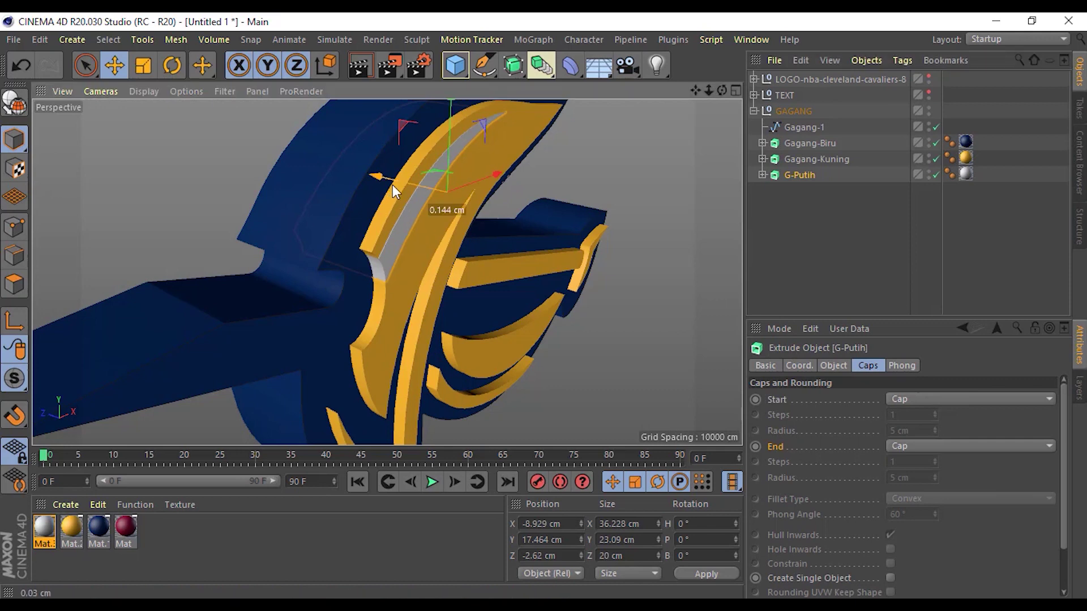
{"action": "left_click", "coordinate": [705, 233]}
{"action": "mouse_move", "coordinate": [705, 233]}
{"action": "left_mouse_down", "text": "alt"}
{"action": "mouse_move", "coordinate": [560, 273]}
{"action": "mouse_move", "coordinate": [459, 216]}
{"action": "left_mouse_up", "text": "alt"}
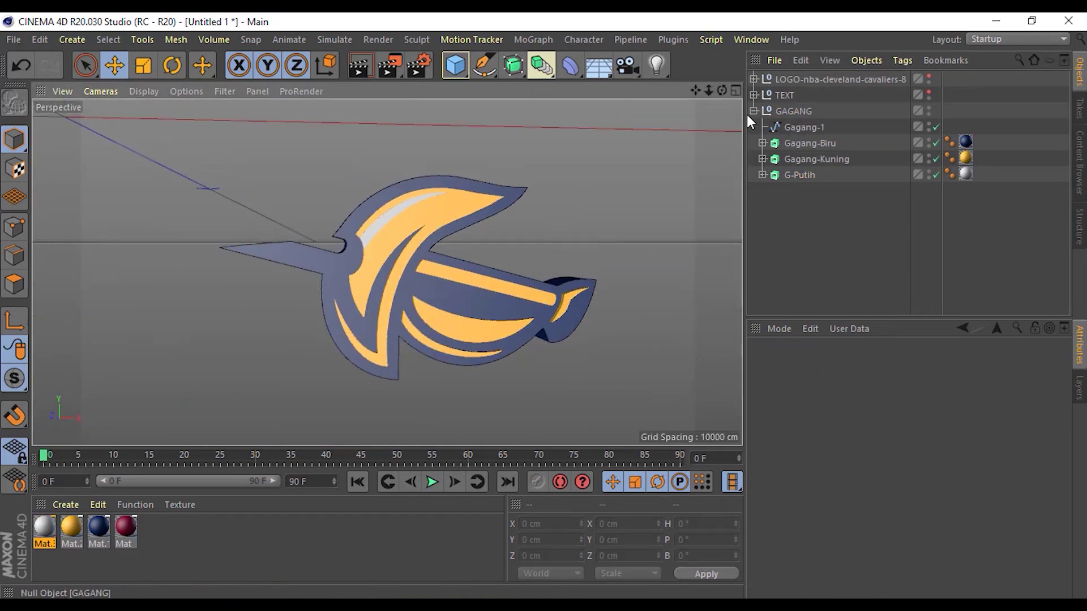
Collapse GAGANG and make the TEXT group and rest of the logo visible.
{"action": "left_click", "coordinate": [754, 111]}
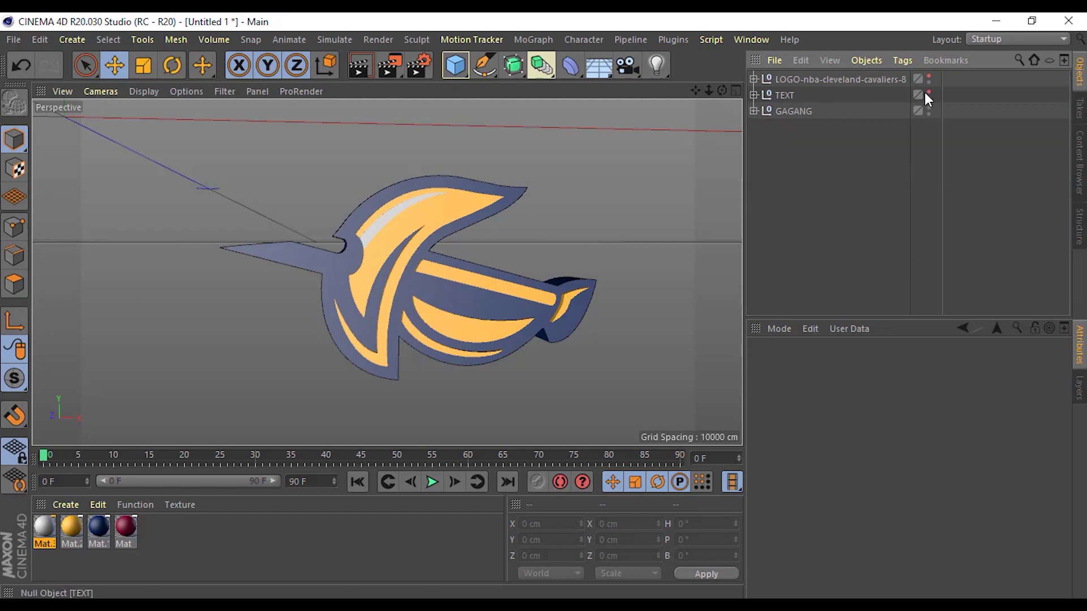
{"action": "left_click", "coordinate": [927, 93]}
{"action": "left_click", "coordinate": [929, 77]}
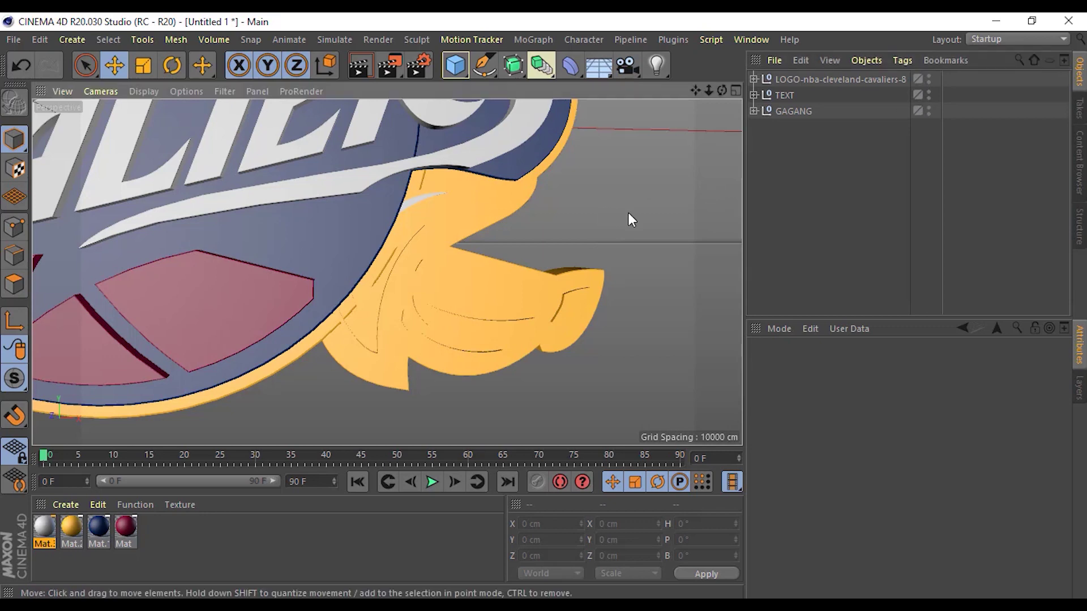
{"action": "mouse_move", "coordinate": [627, 212]}
{"action": "left_mouse_down", "text": "alt"}
{"action": "mouse_move", "coordinate": [583, 168]}
{"action": "mouse_move", "coordinate": [698, 174]}
{"action": "left_mouse_up", "text": "alt"}
Orbit and zoom to inspect the sword, ending on a level front view.
{"action": "left_click", "coordinate": [788, 111]}
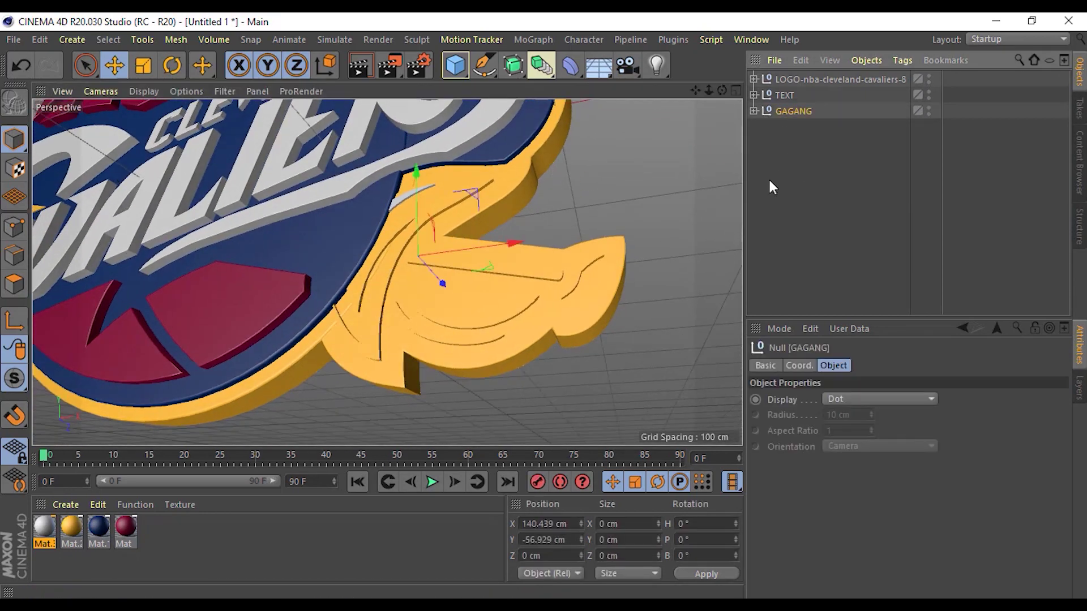
{"action": "mouse_move", "coordinate": [373, 271]}
{"action": "left_mouse_down", "text": "alt"}
{"action": "mouse_move", "coordinate": [420, 278]}
{"action": "mouse_move", "coordinate": [508, 256]}
{"action": "mouse_move", "coordinate": [502, 210]}
{"action": "left_mouse_up", "text": "alt"}
{"action": "mouse_move", "coordinate": [425, 247]}
{"action": "left_mouse_down", "text": "alt"}
{"action": "mouse_move", "coordinate": [555, 193]}
{"action": "mouse_move", "coordinate": [606, 189]}
{"action": "mouse_move", "coordinate": [635, 202]}
{"action": "left_mouse_up", "text": "alt"}
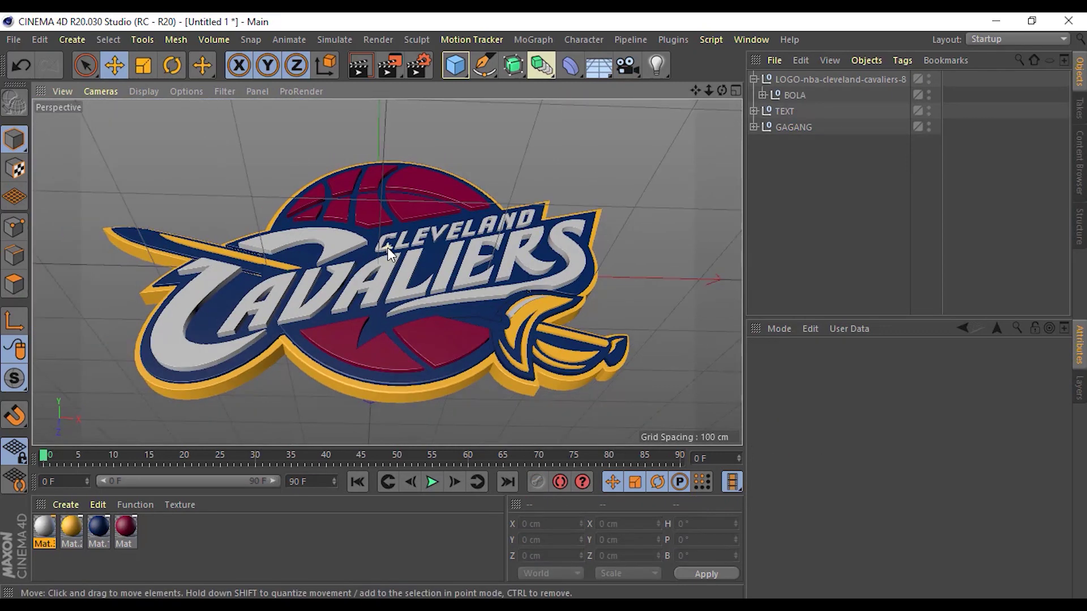
{"action": "scroll", "coordinate": [387, 246], "scroll_direction": "down", "scroll_amount": 3}
{"action": "scroll", "coordinate": [389, 253], "scroll_direction": "up", "scroll_amount": 3}
{"action": "scroll", "coordinate": [390, 253], "scroll_direction": "up", "scroll_amount": 1}
{"action": "scroll", "coordinate": [389, 254], "scroll_direction": "up", "scroll_amount": 2}
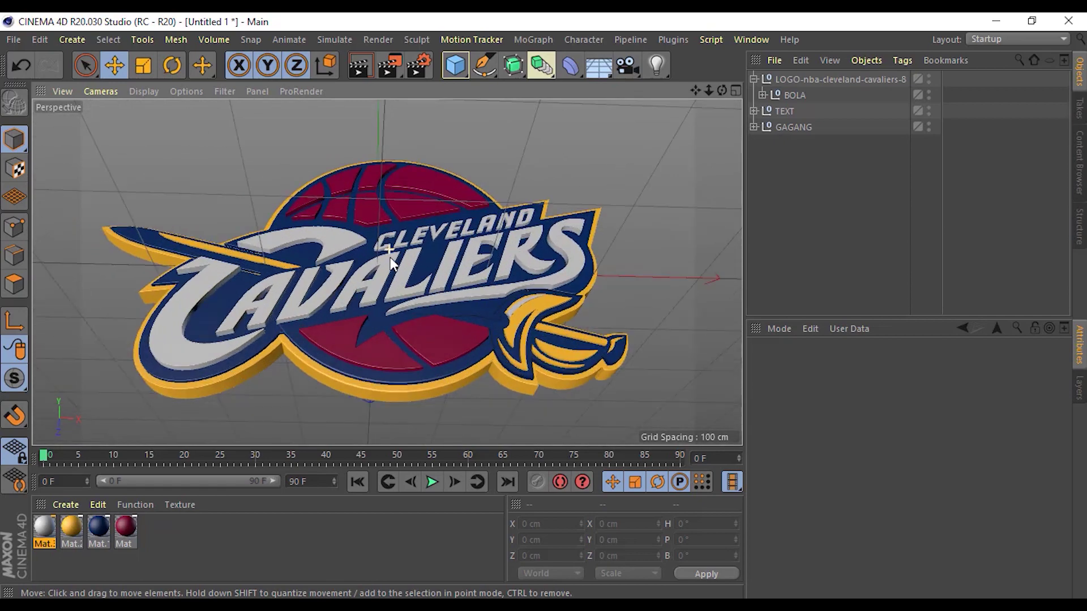
{"action": "scroll", "coordinate": [390, 257], "scroll_direction": "down", "scroll_amount": 3}
{"action": "scroll", "coordinate": [389, 257], "scroll_direction": "up", "scroll_amount": 5}
{"action": "scroll", "coordinate": [389, 259], "scroll_direction": "down", "scroll_amount": 3}
{"action": "scroll", "coordinate": [389, 260], "scroll_direction": "up", "scroll_amount": 2}
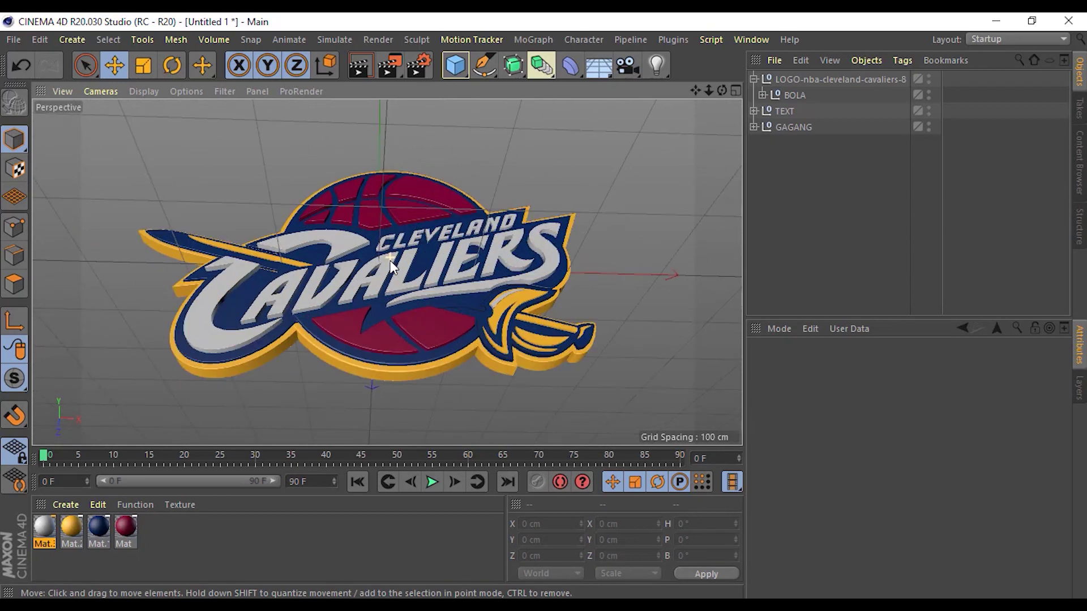
{"action": "scroll", "coordinate": [389, 260], "scroll_direction": "up", "scroll_amount": 2}
{"action": "scroll", "coordinate": [390, 261], "scroll_direction": "down", "scroll_amount": 3}
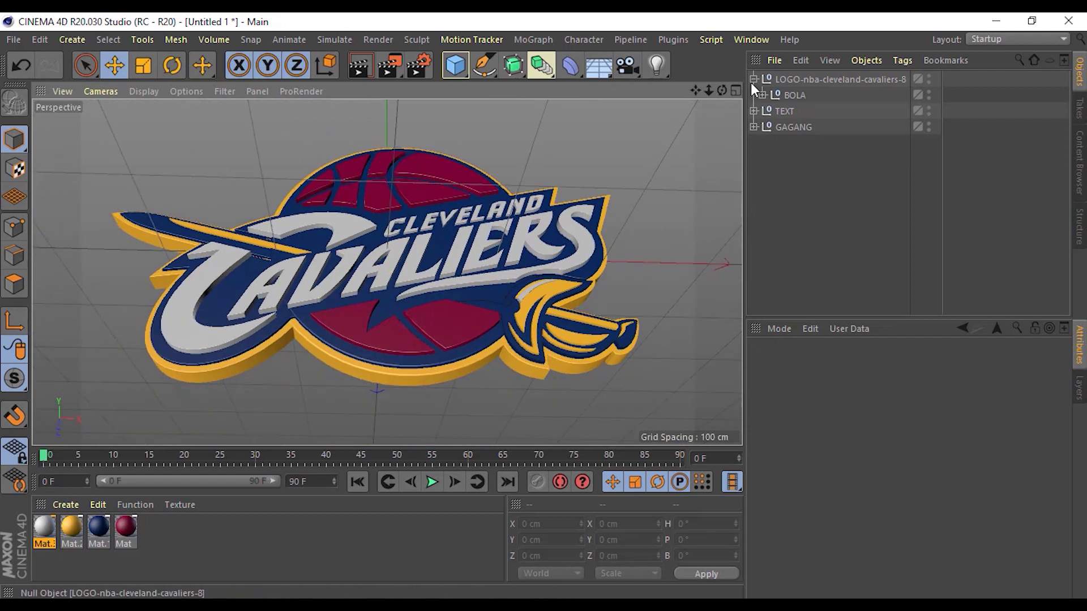
Move TEXT and GAGANG into the LOGO-nba-cleveland-cavaliers-8 null alongside BOLA.
{"action": "left_click", "coordinate": [754, 79]}
{"action": "left_click", "coordinate": [753, 79]}
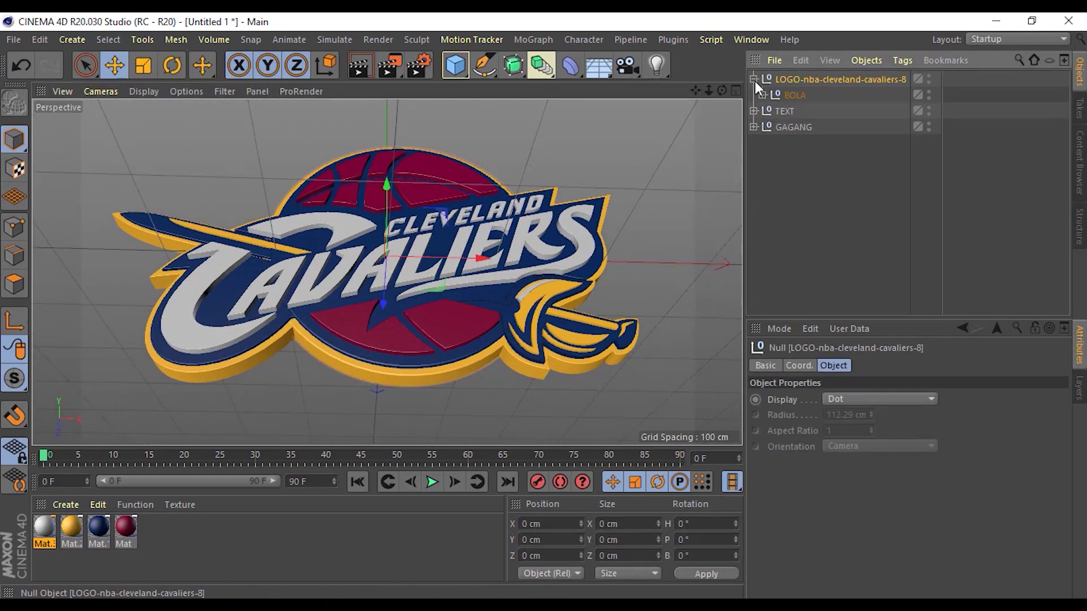
{"action": "left_click", "coordinate": [787, 97]}
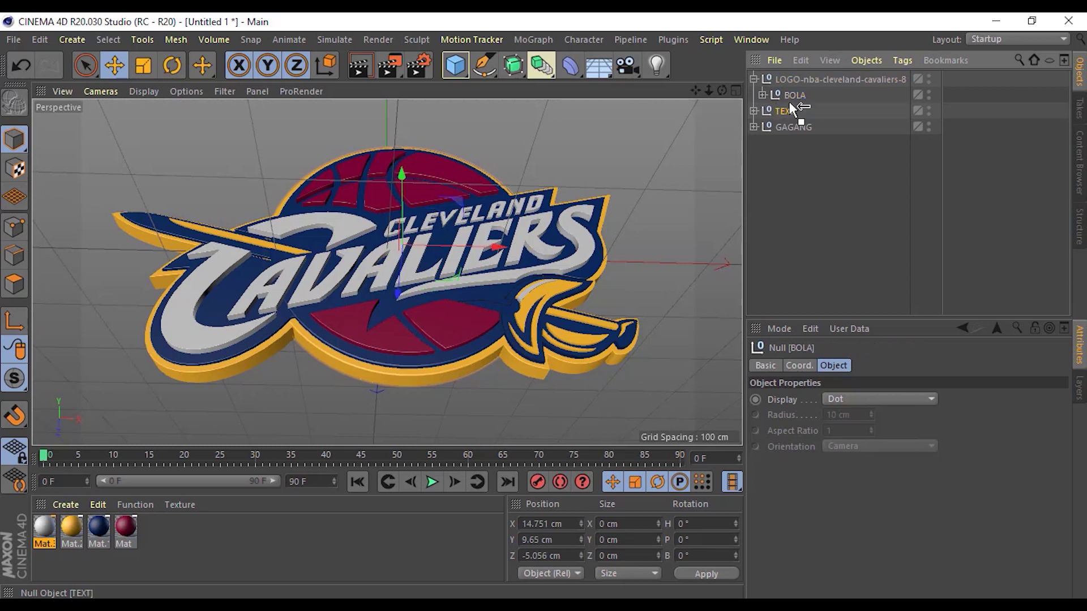
{"action": "left_click_drag", "start_coordinate": [778, 107], "coordinate": [810, 90]}
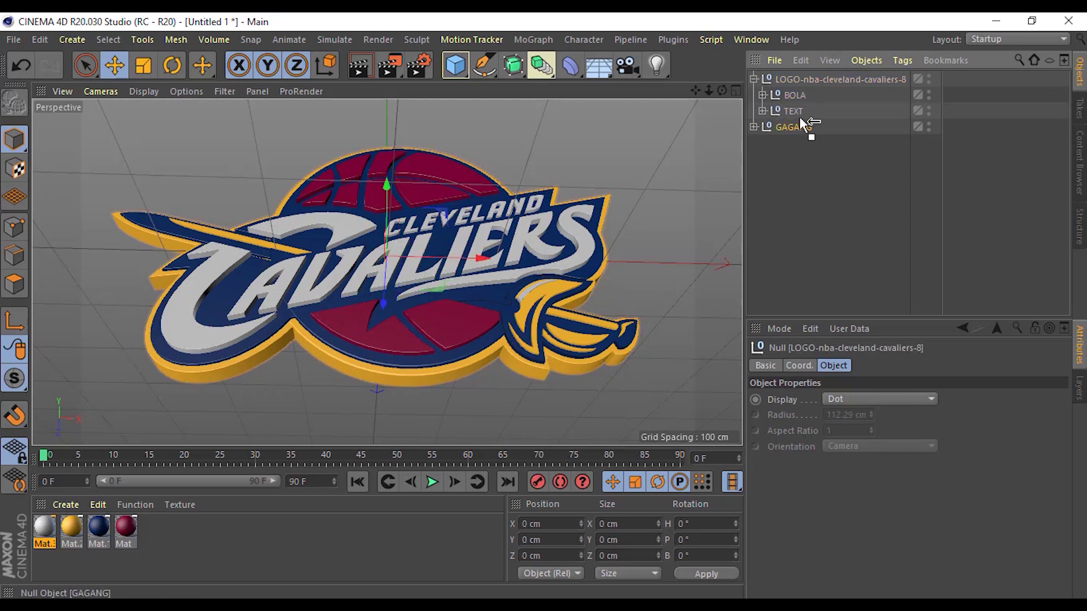
{"action": "left_click_drag", "start_coordinate": [793, 127], "coordinate": [783, 79]}
{"action": "left_click", "coordinate": [753, 80]}
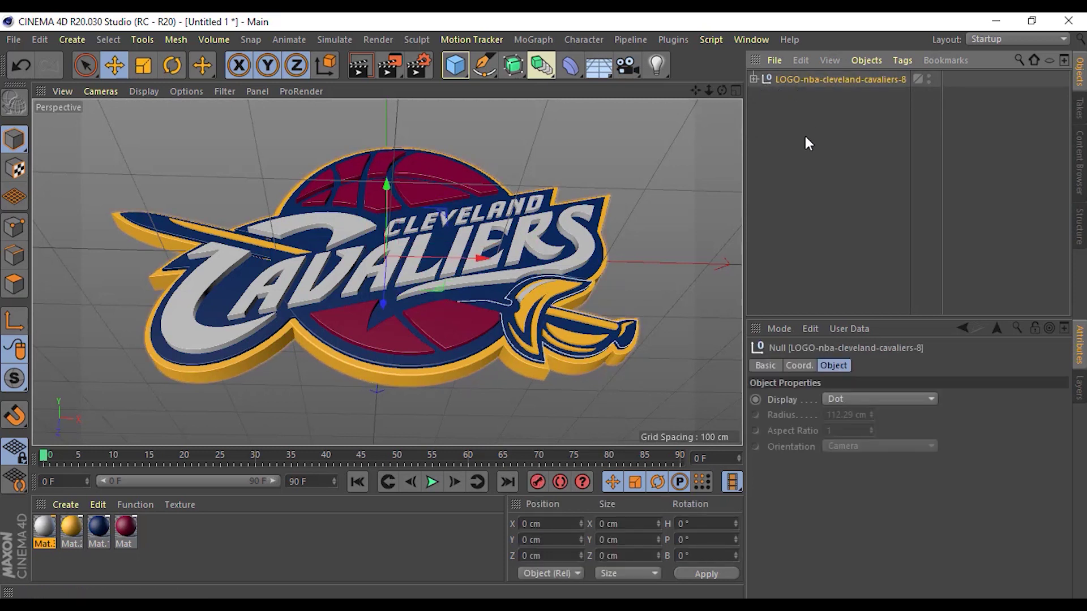
{"action": "left_click_drag", "start_coordinate": [595, 216], "coordinate": [446, 242], "text": "alt"}
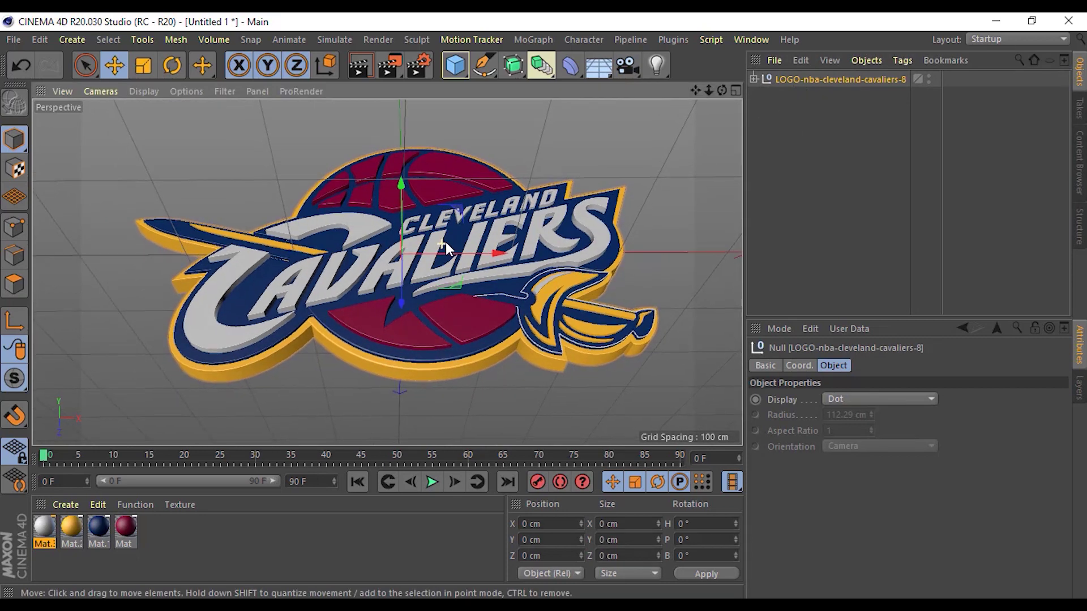
{"action": "left_click", "coordinate": [821, 192]}
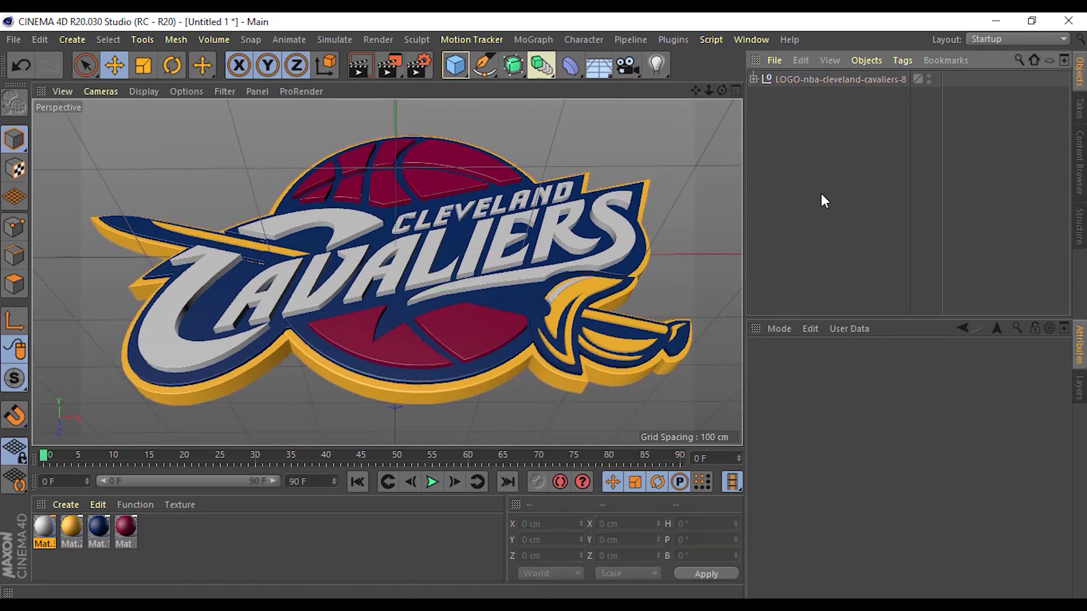
Open Render Settings and list the Output resolution presets.
{"action": "left_click", "coordinate": [422, 67]}
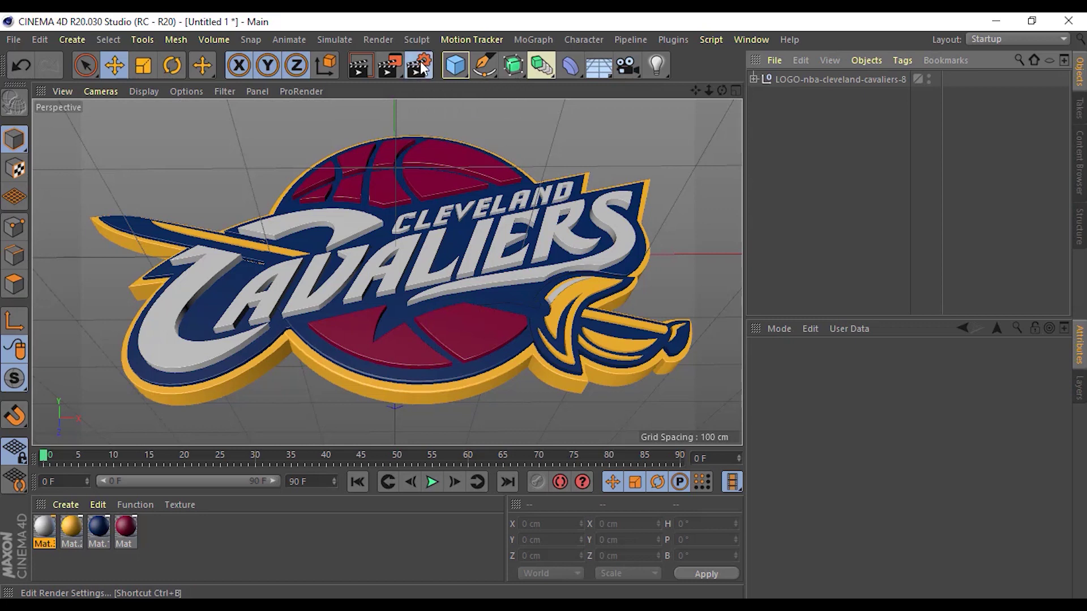
{"action": "left_click_drag", "start_coordinate": [512, 56], "coordinate": [493, 89]}
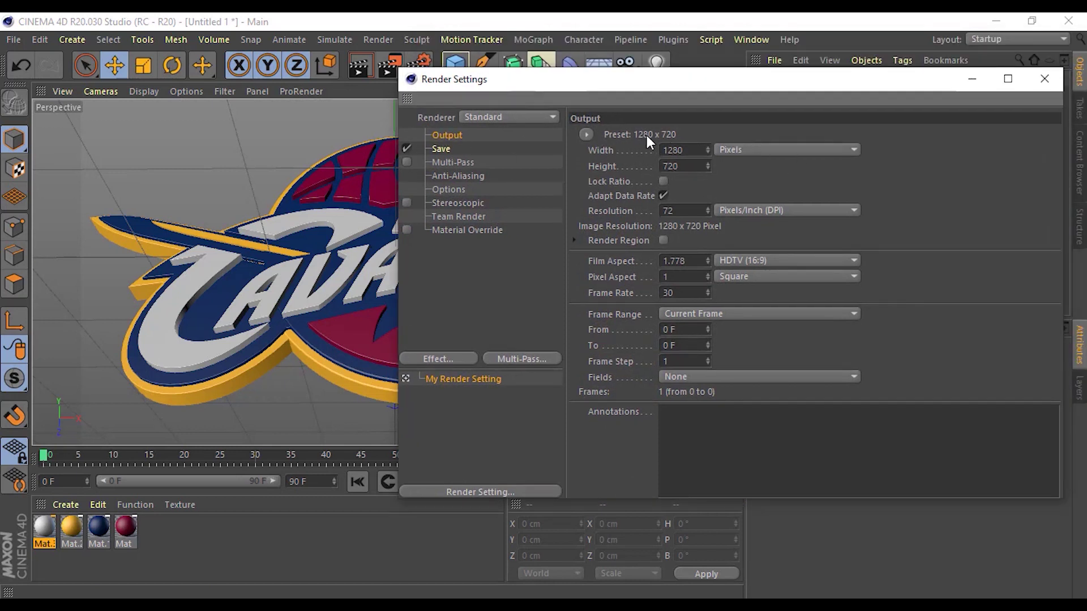
{"action": "left_click", "coordinate": [587, 134]}
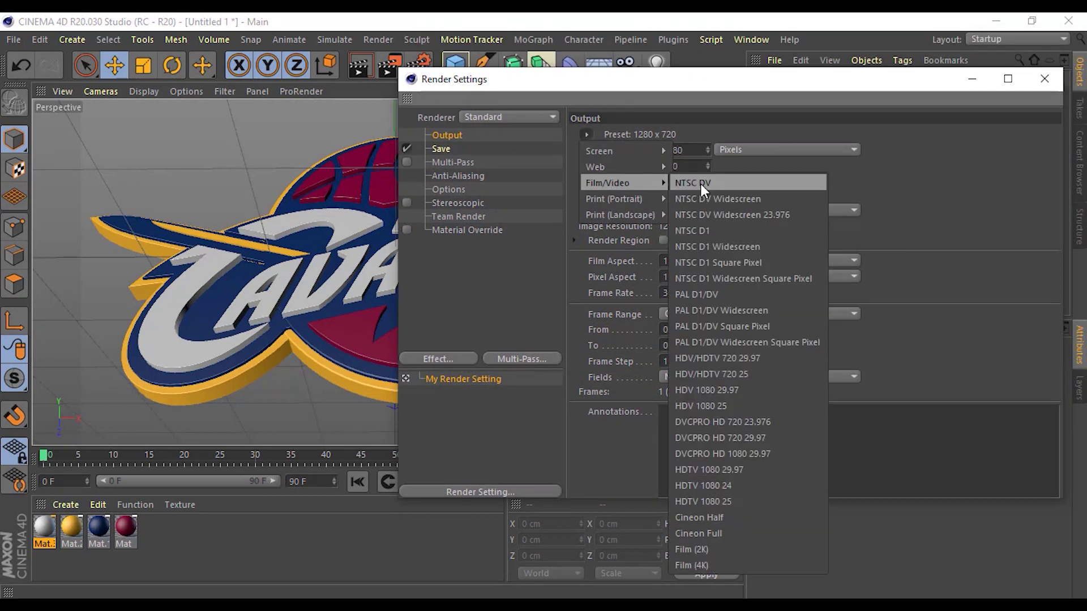
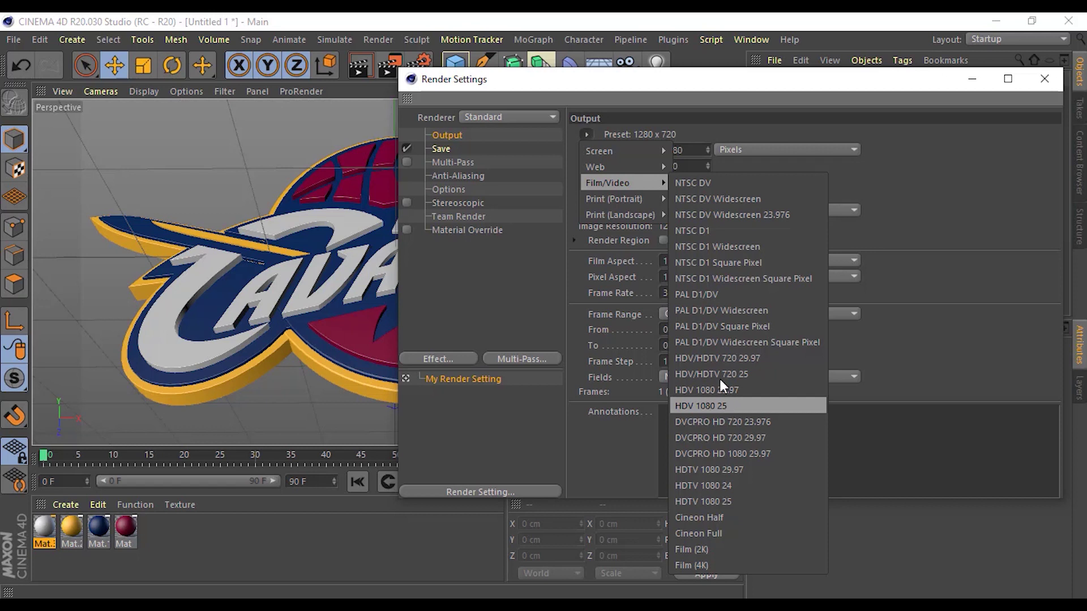
{"action": "left_click", "coordinate": [708, 406]}
{"action": "left_click", "coordinate": [586, 135]}
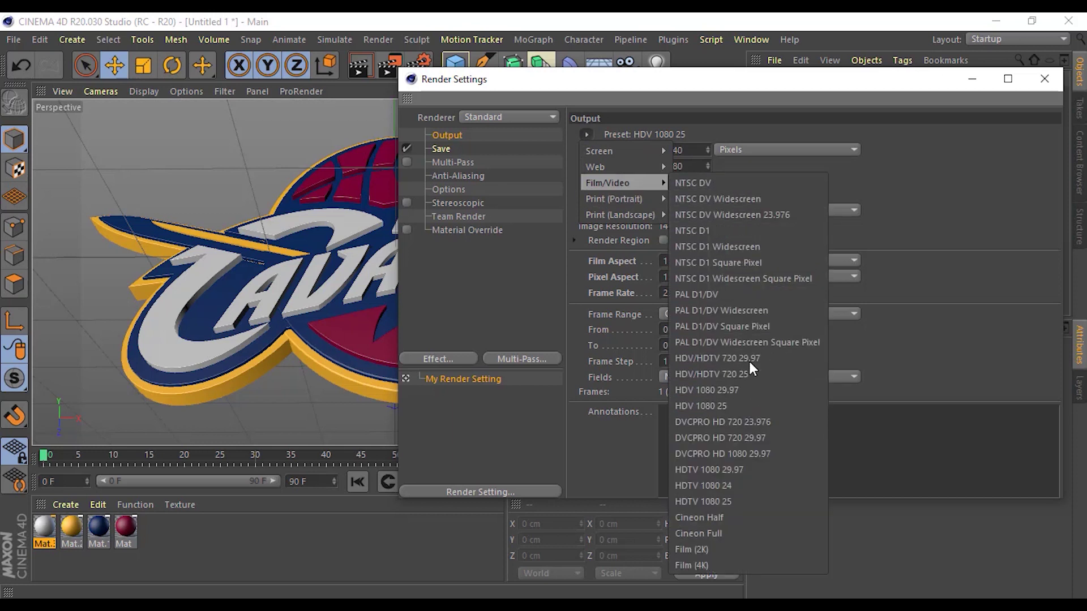
{"action": "left_click", "coordinate": [723, 506]}
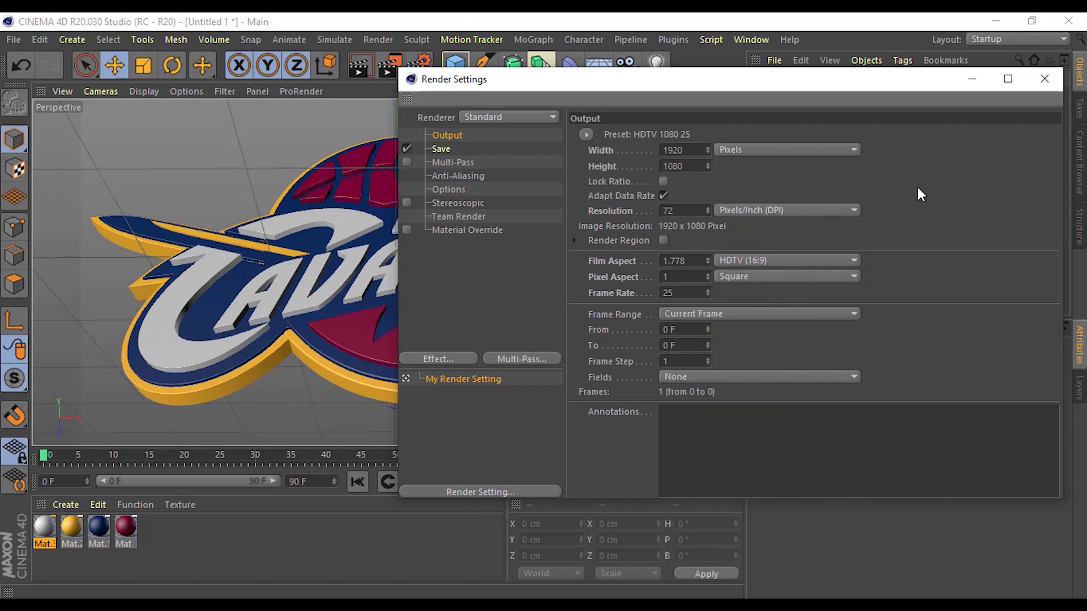
{"action": "left_click", "coordinate": [1037, 87]}
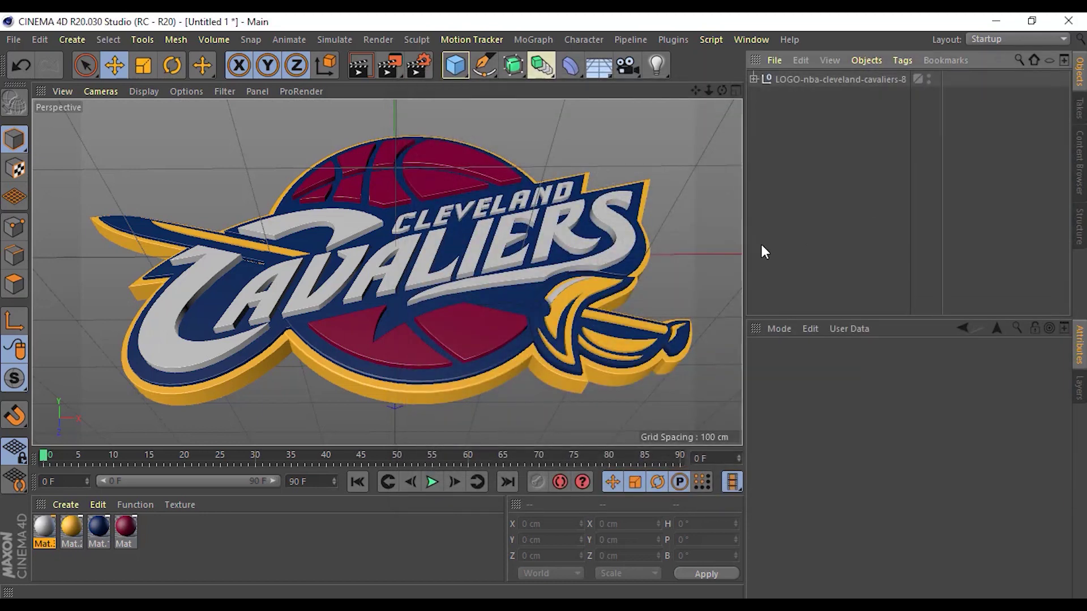
{"action": "left_click", "coordinate": [417, 67]}
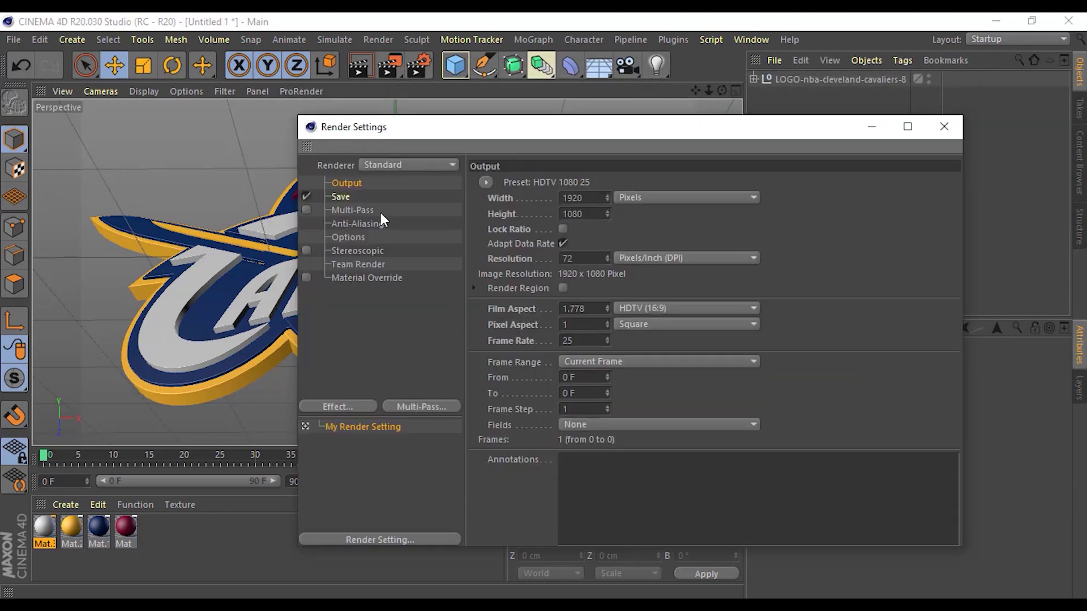
Save the render as an 8-bit PNG with Alpha Channel enabled.
{"action": "left_click", "coordinate": [342, 197]}
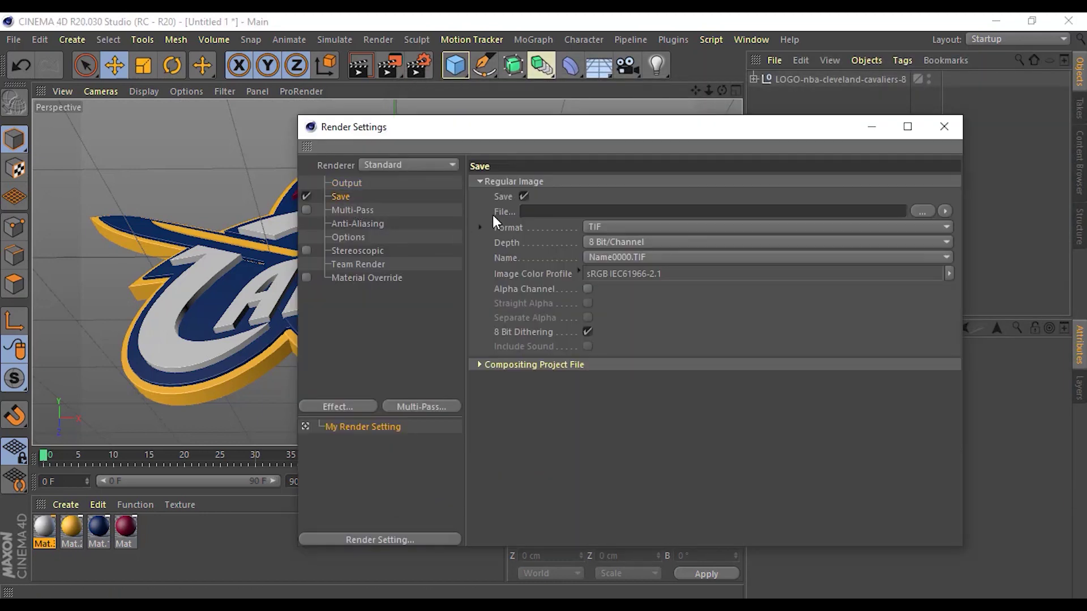
{"action": "left_click", "coordinate": [604, 210]}
{"action": "left_click", "coordinate": [606, 227]}
{"action": "left_click", "coordinate": [643, 389]}
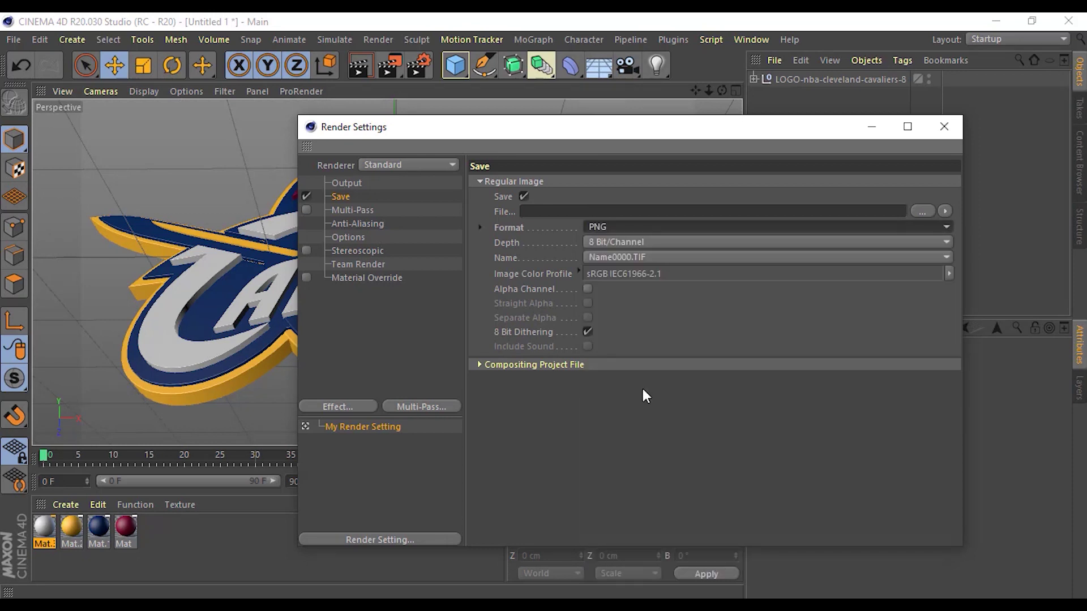
{"action": "left_click", "coordinate": [605, 229]}
{"action": "left_click", "coordinate": [588, 288]}
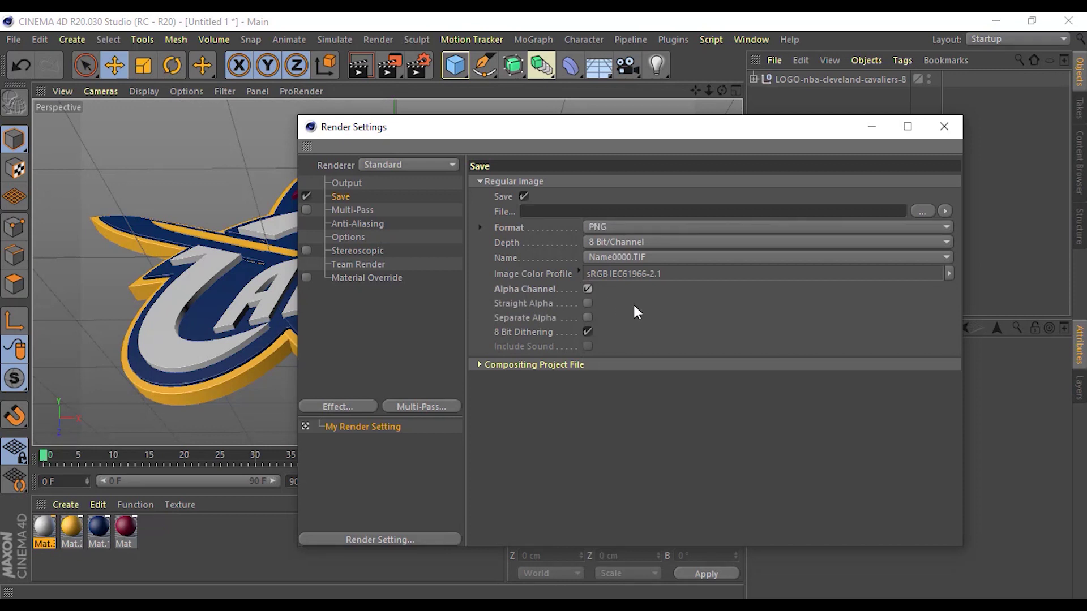
{"action": "left_click", "coordinate": [359, 225]}
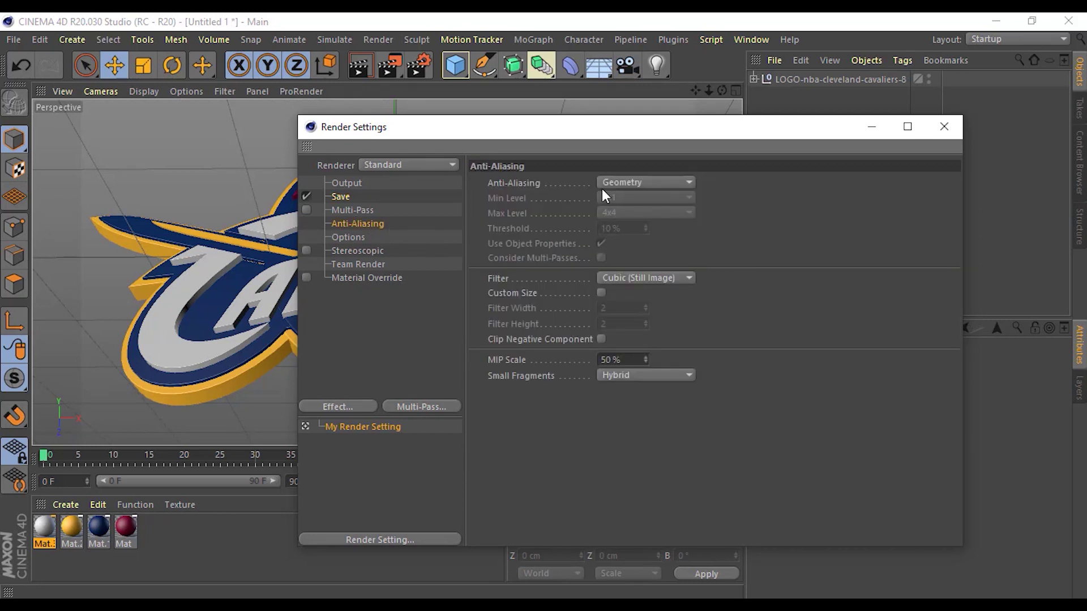
Set anti-aliasing to Best with Min Level 1x1 and Max Level 4x4.
{"action": "left_click", "coordinate": [642, 181]}
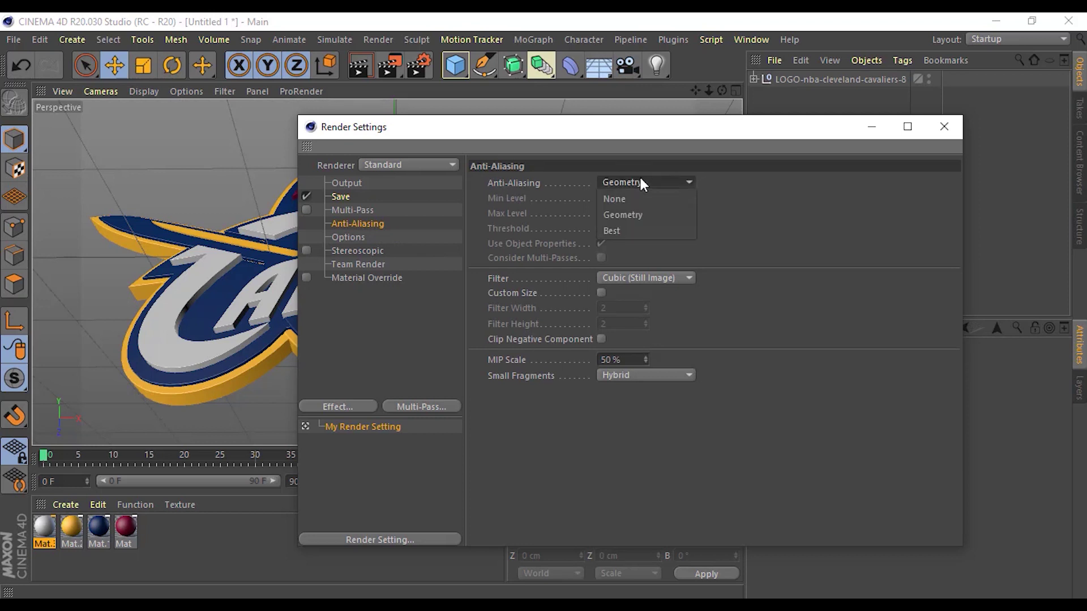
{"action": "left_click", "coordinate": [633, 227]}
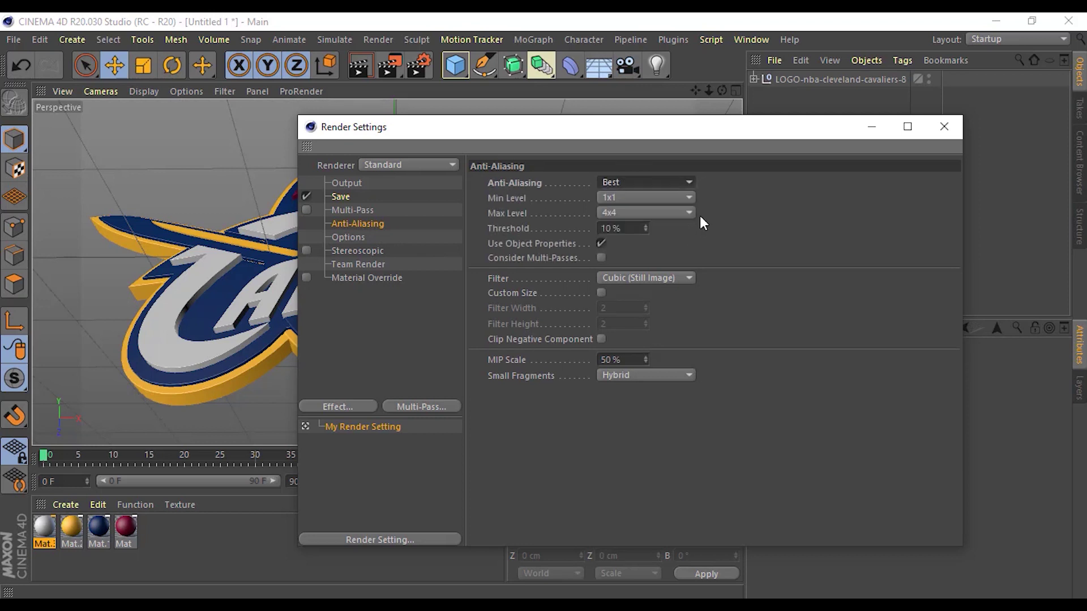
{"action": "left_click", "coordinate": [618, 213]}
{"action": "left_click", "coordinate": [618, 215]}
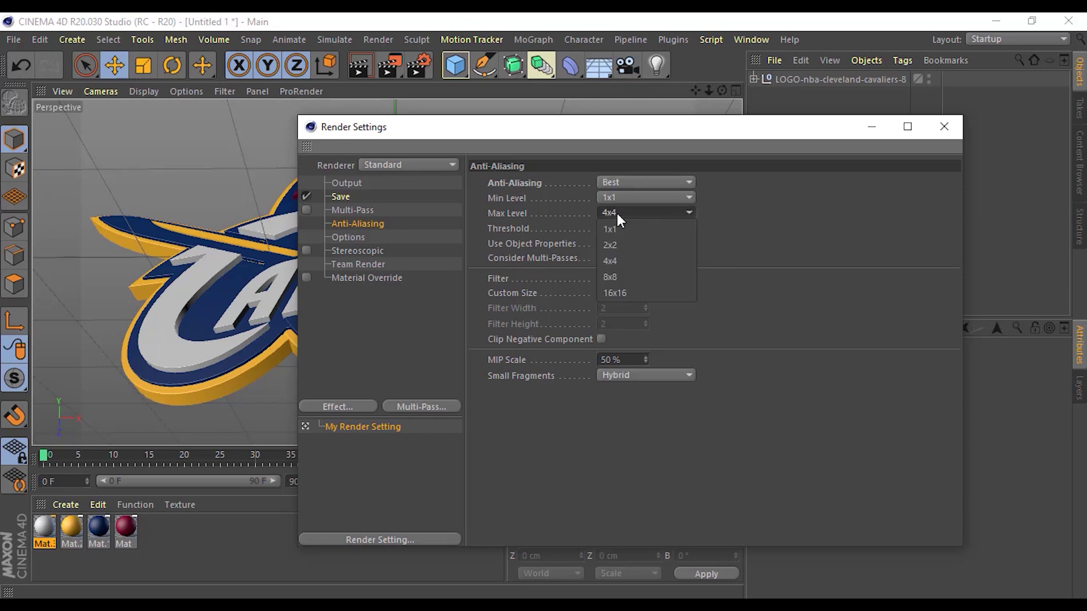
{"action": "left_click", "coordinate": [619, 262]}
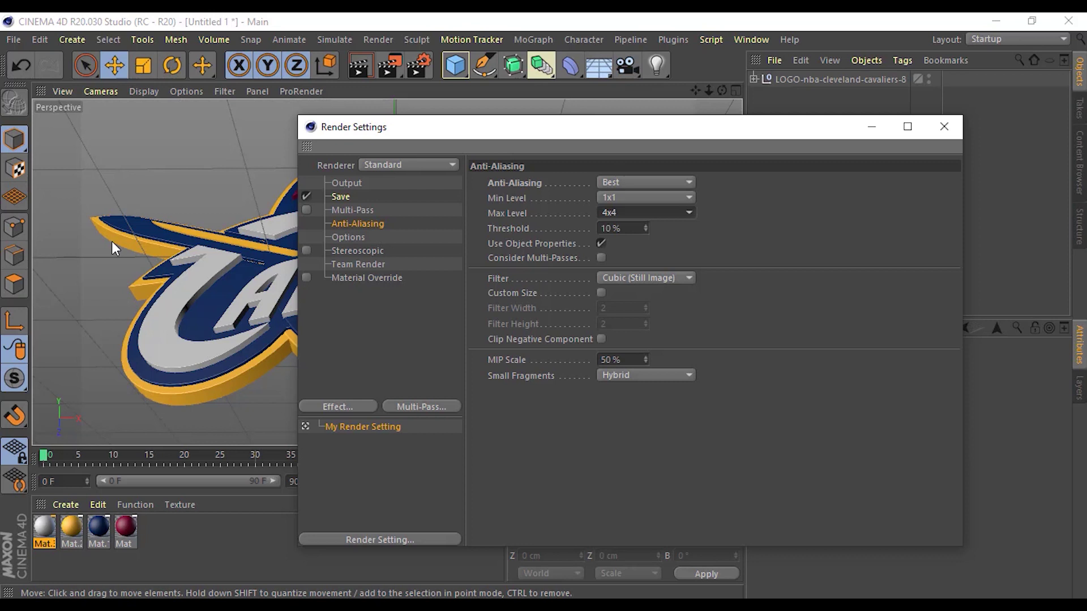
{"action": "left_click", "coordinate": [349, 184]}
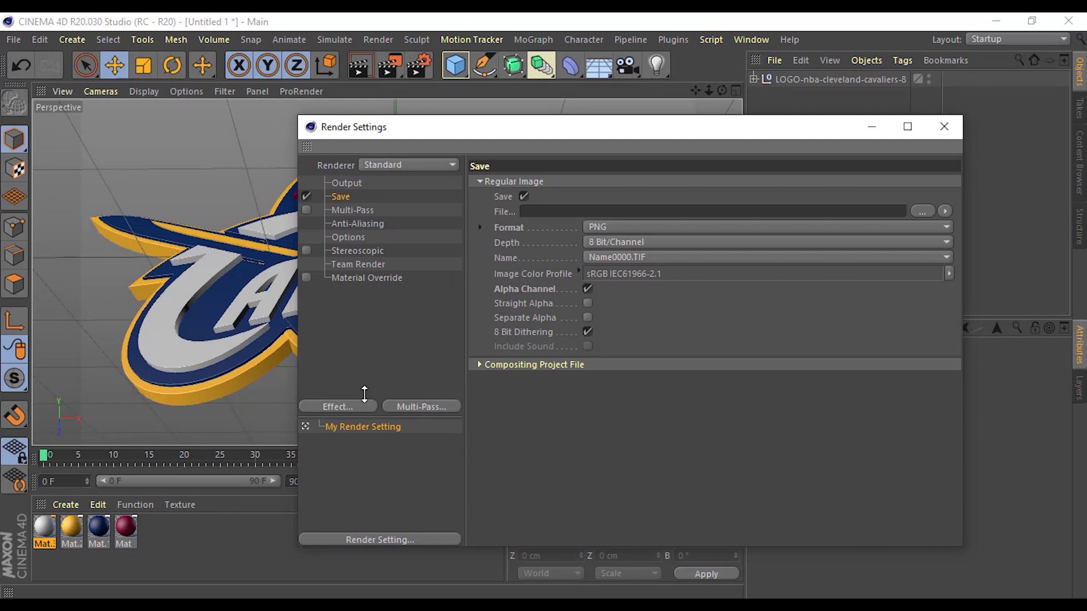
Add an Ambient Occlusion effect to the render settings.
{"action": "left_click", "coordinate": [433, 321]}
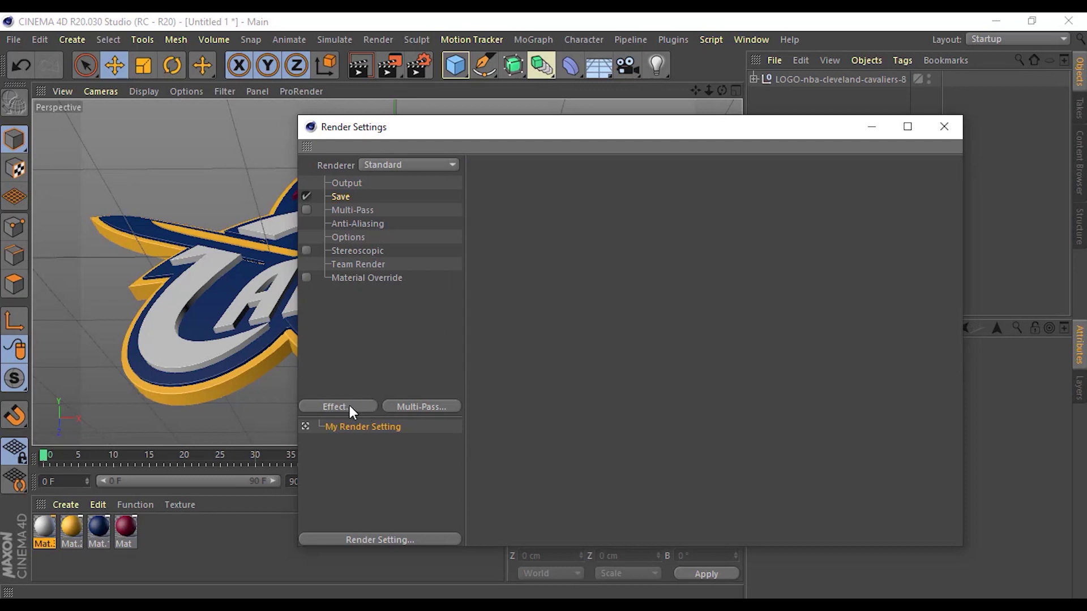
{"action": "left_click", "coordinate": [333, 408]}
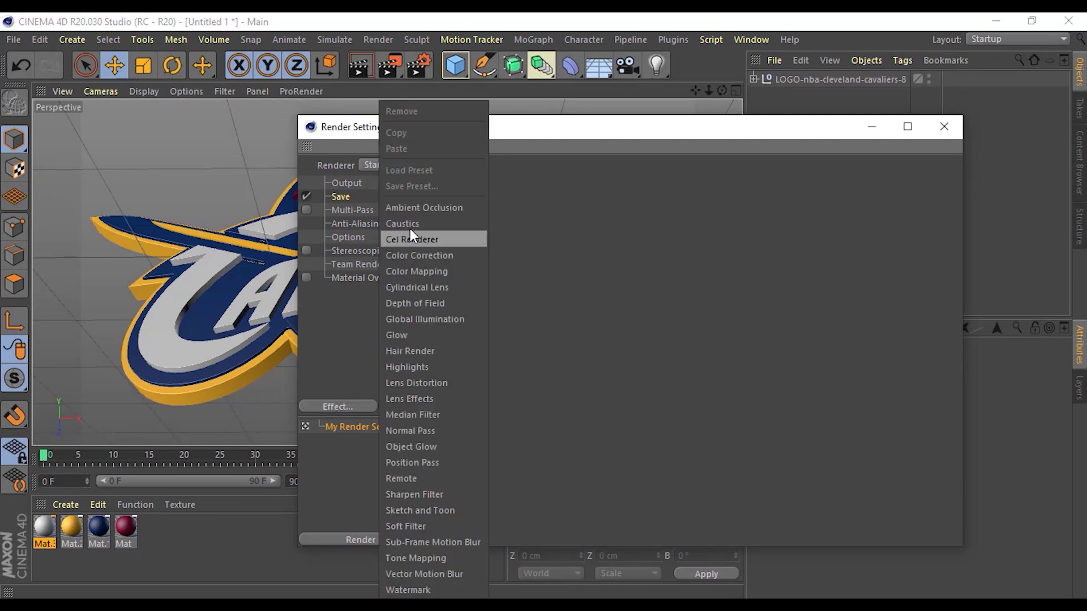
{"action": "left_click", "coordinate": [420, 210]}
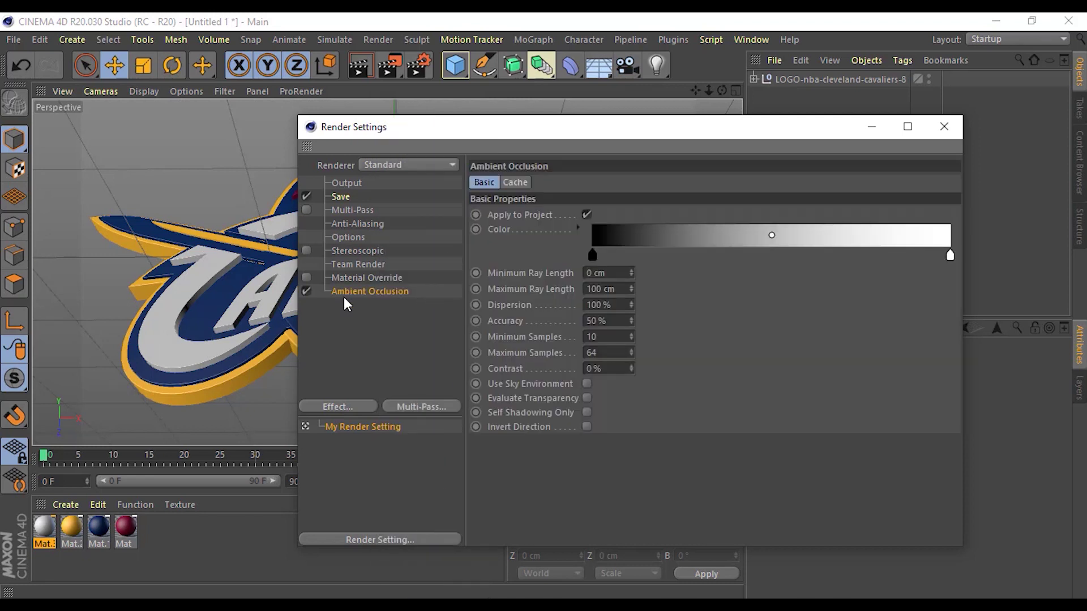
{"action": "left_click", "coordinate": [375, 367]}
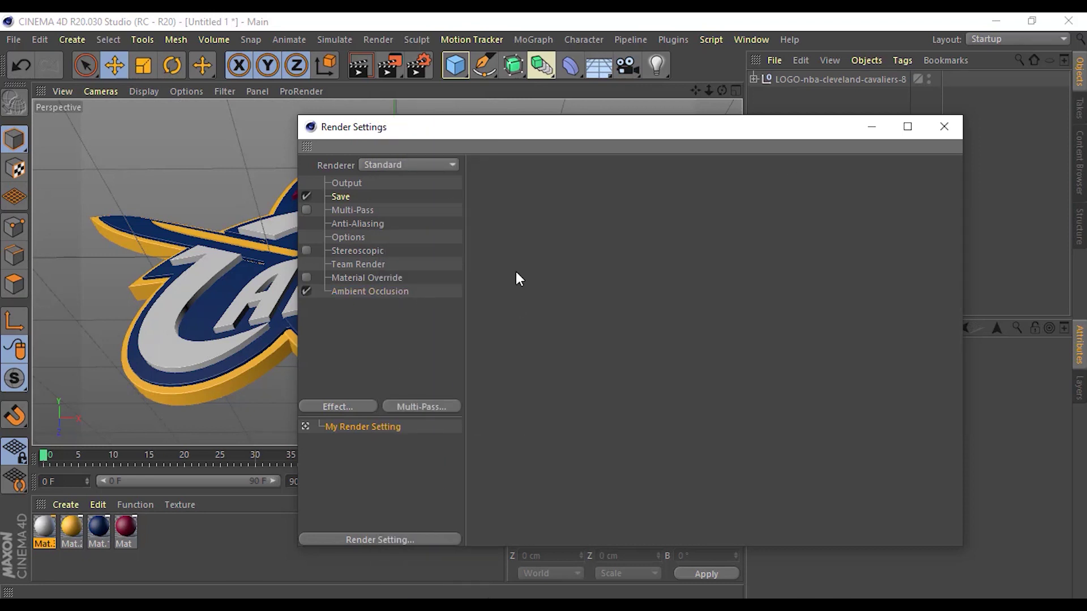
{"action": "left_click", "coordinate": [390, 292]}
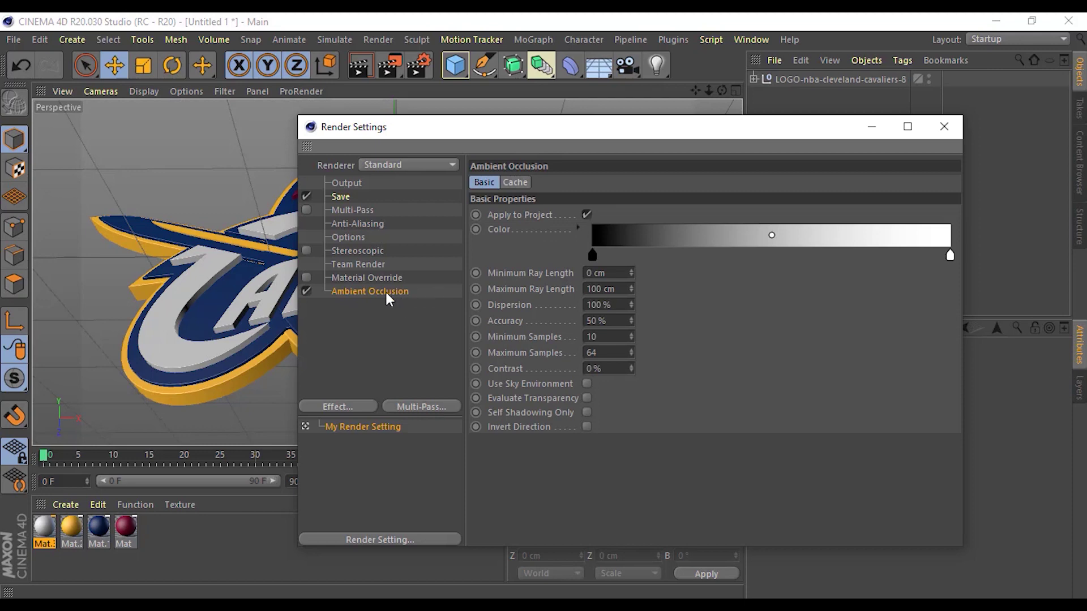
Reposition the Render Settings window and return to the Save page.
{"action": "left_click_drag", "start_coordinate": [506, 127], "coordinate": [623, 102]}
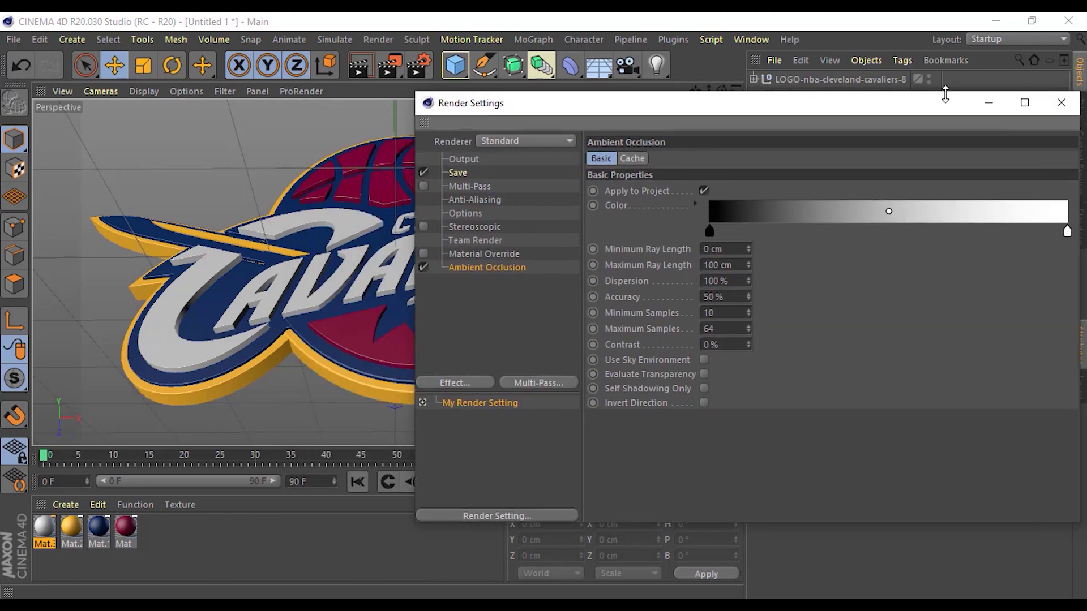
{"action": "left_click_drag", "start_coordinate": [900, 108], "coordinate": [819, 118]}
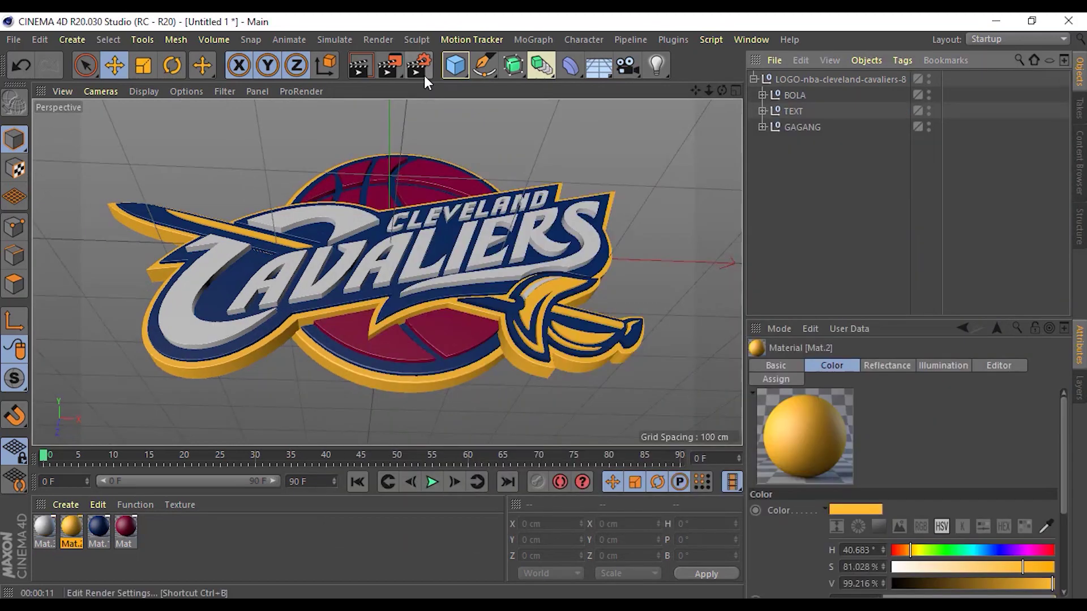
{"action": "left_click", "coordinate": [419, 68]}
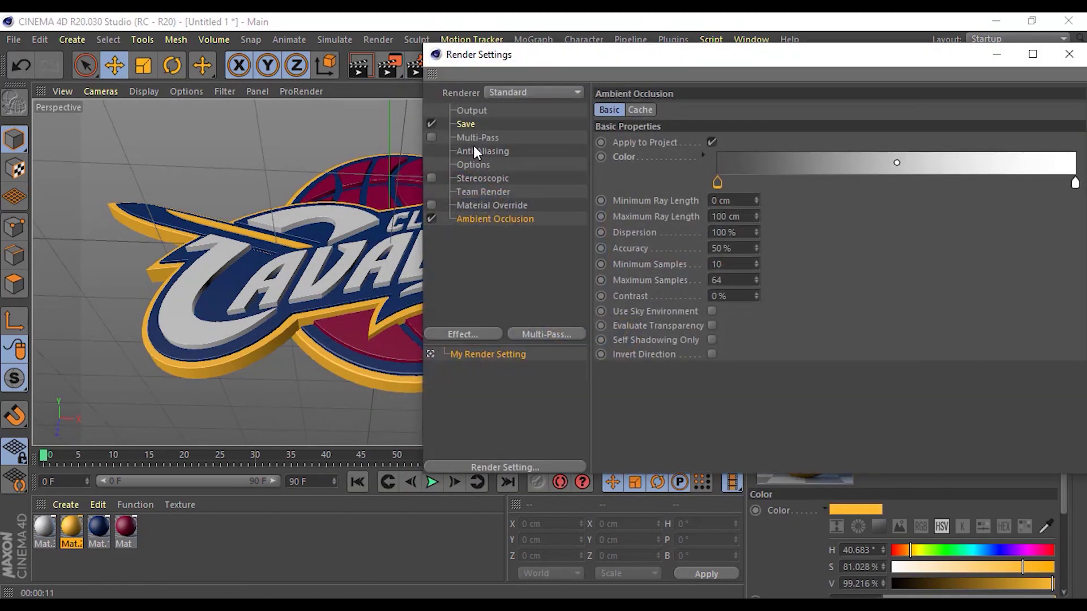
{"action": "left_click", "coordinate": [466, 124]}
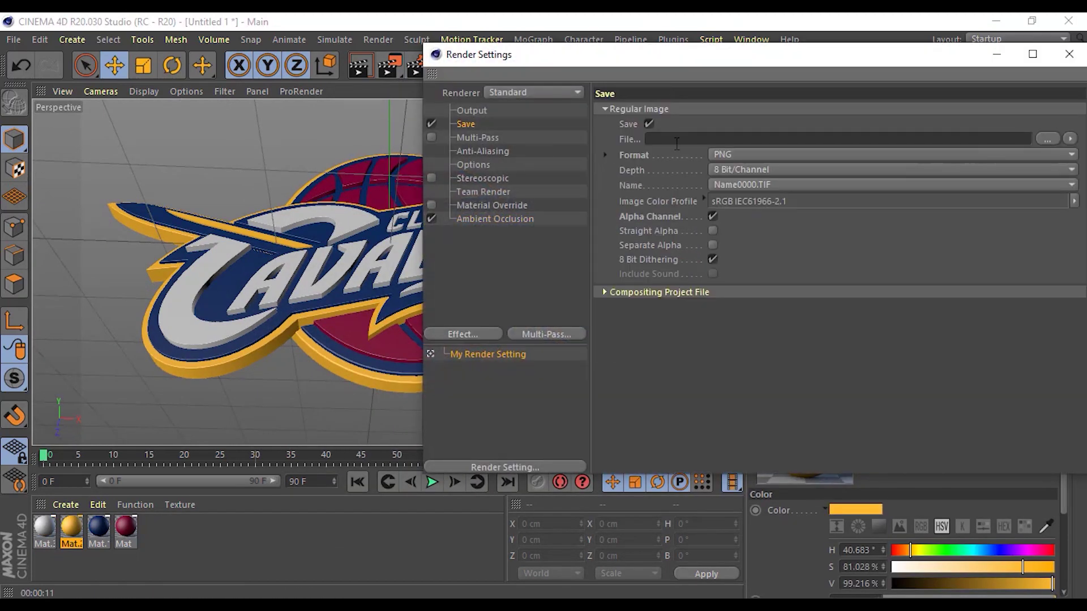
{"action": "left_click_drag", "start_coordinate": [717, 56], "coordinate": [575, 57]}
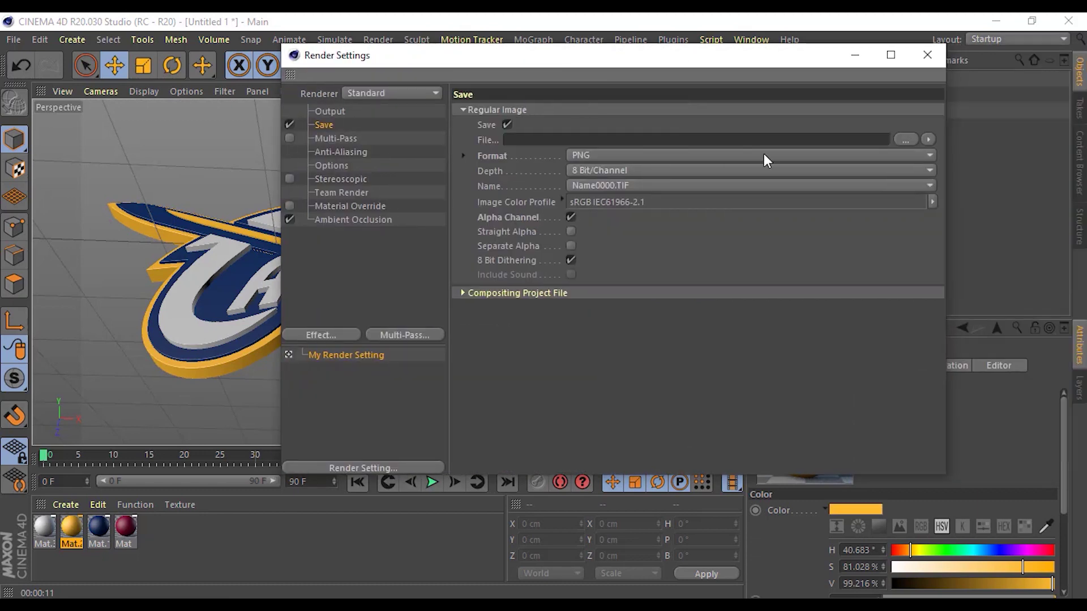
Create a new RENDER folder as the render output location.
{"action": "left_click", "coordinate": [906, 139]}
{"action": "left_click", "coordinate": [397, 132]}
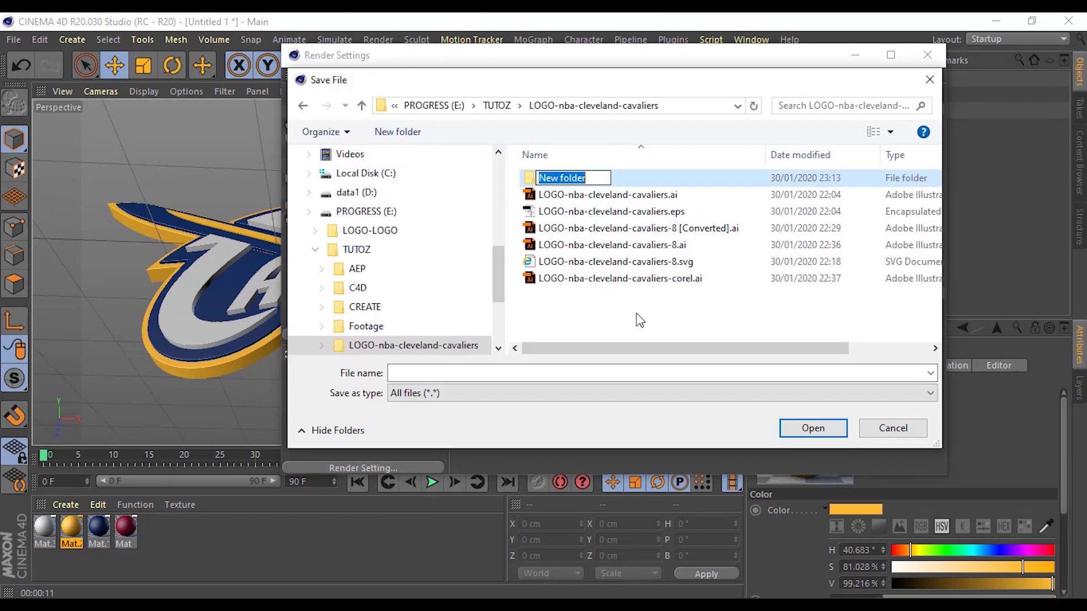
{"action": "type", "text": "REND"}
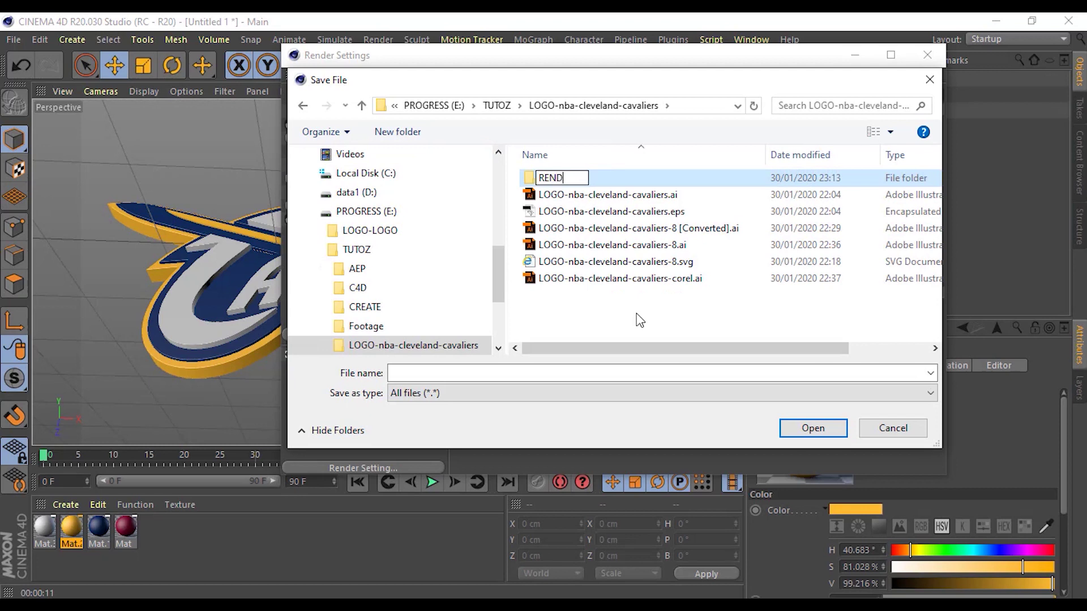
{"action": "type", "text": "ER"}
{"action": "key", "text": "Return"}
{"action": "key", "text": "Return"}
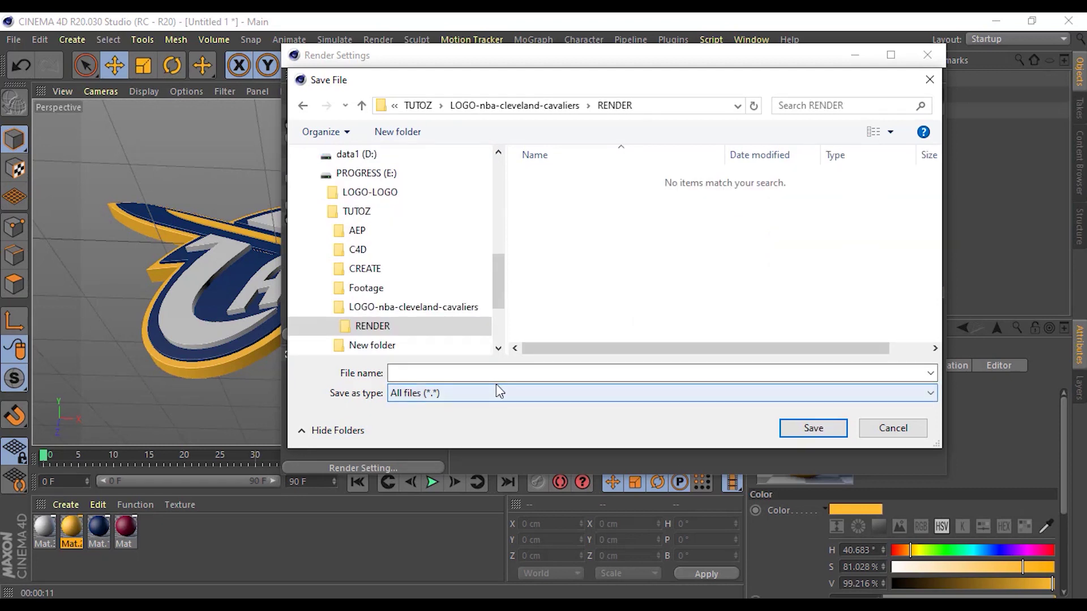
{"action": "left_click", "coordinate": [496, 373]}
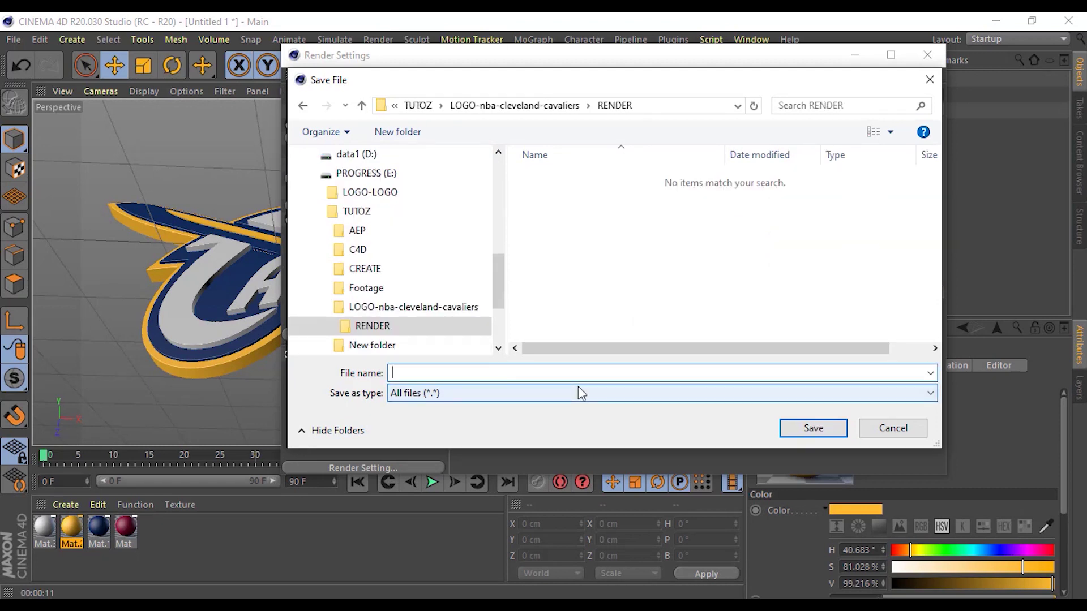
Name the output file LOGO-NBA and close Render Settings.
{"action": "type", "text": "LOGO-"}
{"action": "type", "text": "NA"}
{"action": "key", "text": "BackSpace"}
{"action": "type", "text": "BA"}
{"action": "key", "text": "Return"}
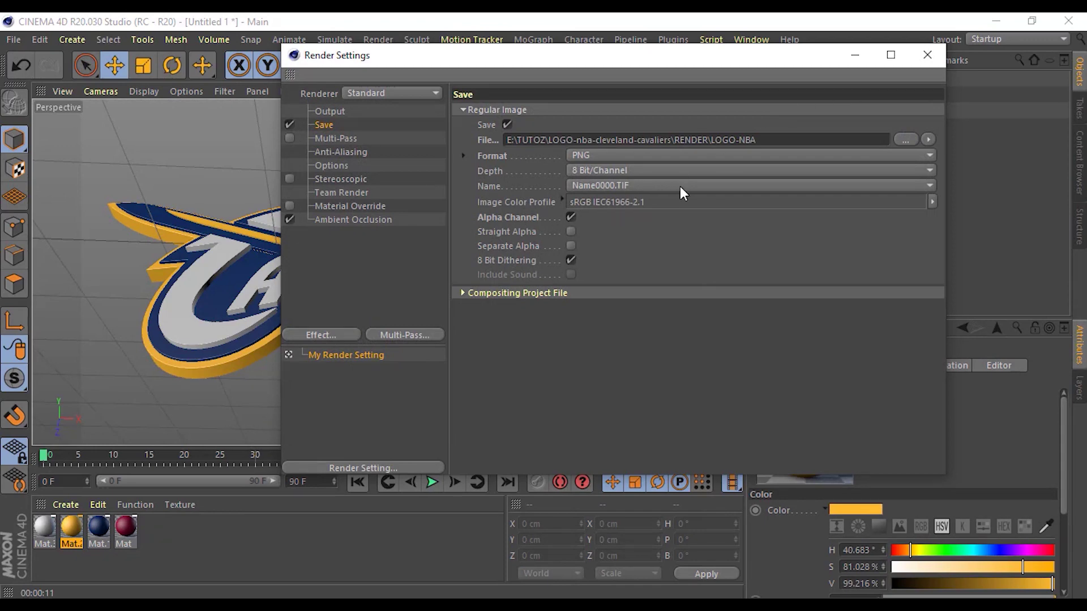
{"action": "left_click", "coordinate": [927, 55]}
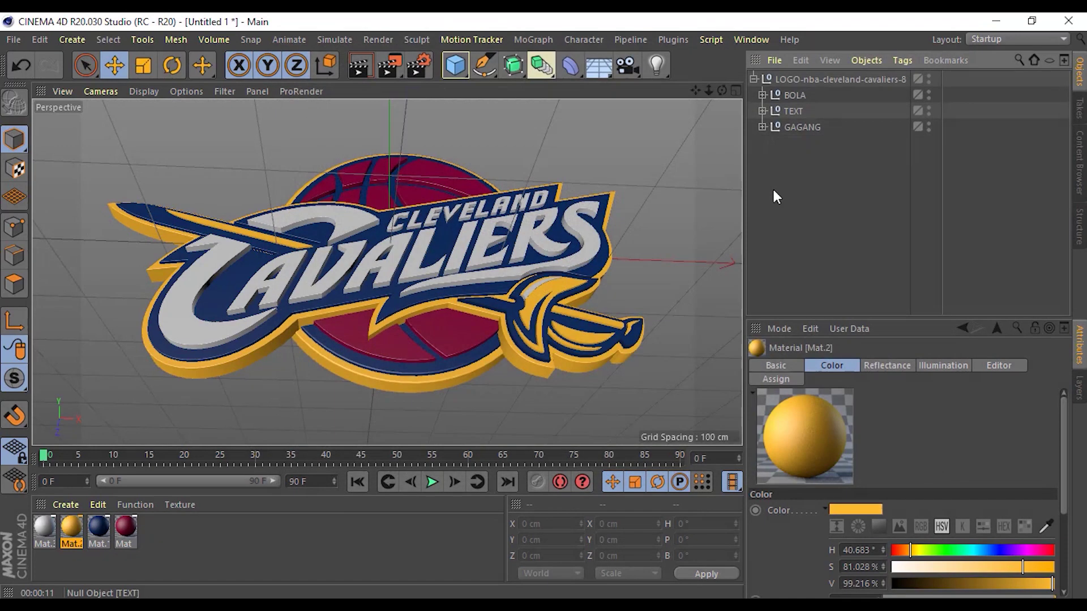
Render the logo to LOGO-NBA.png at 1920×1080 and zoom to inspect it.
{"action": "left_click", "coordinate": [389, 66]}
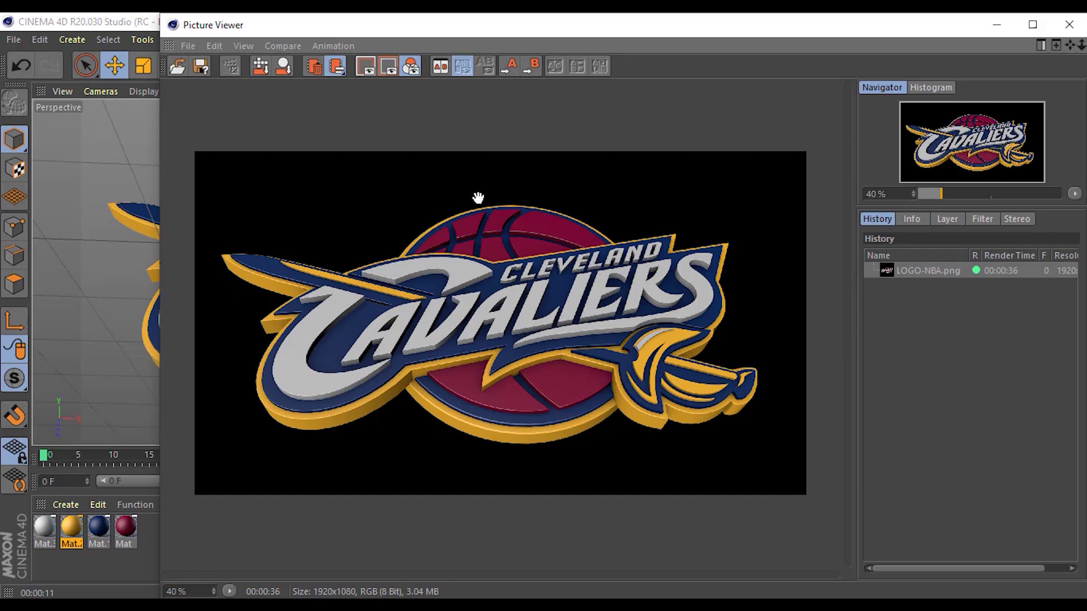
{"action": "scroll", "coordinate": [548, 241], "scroll_direction": "up", "scroll_amount": 3}
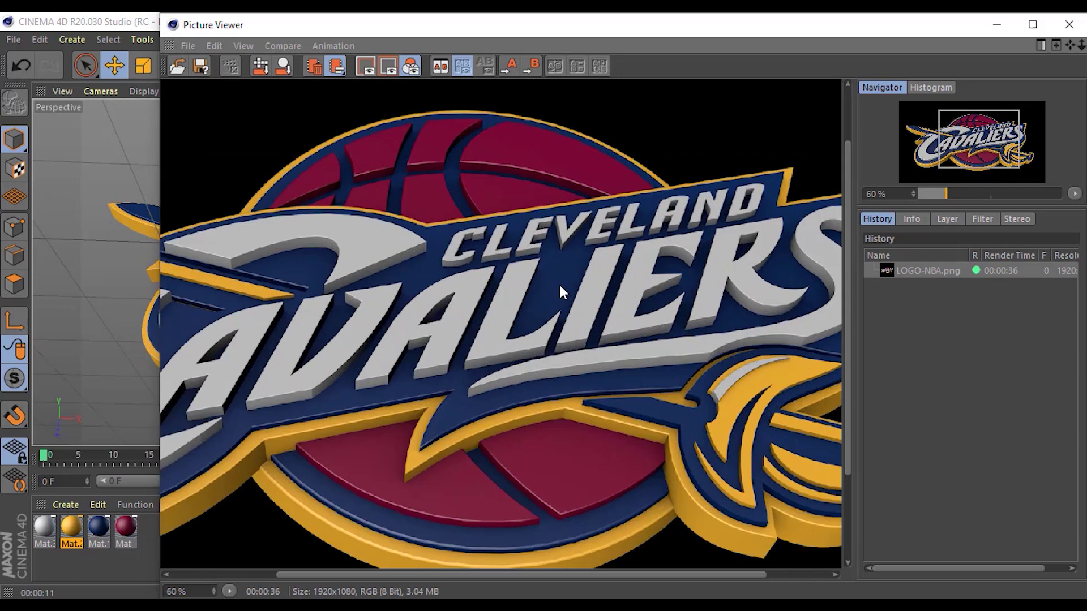
{"action": "scroll", "coordinate": [616, 245], "scroll_direction": "down", "scroll_amount": 2}
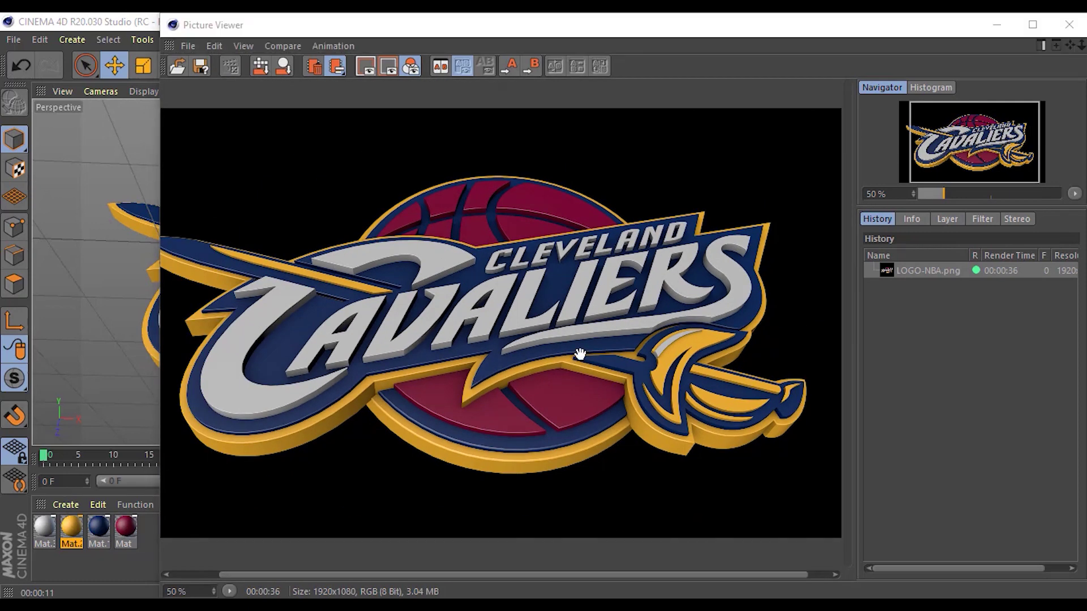
{"action": "scroll", "coordinate": [549, 286], "scroll_direction": "down", "scroll_amount": 1}
{"action": "scroll", "coordinate": [545, 290], "scroll_direction": "down", "scroll_amount": 1}
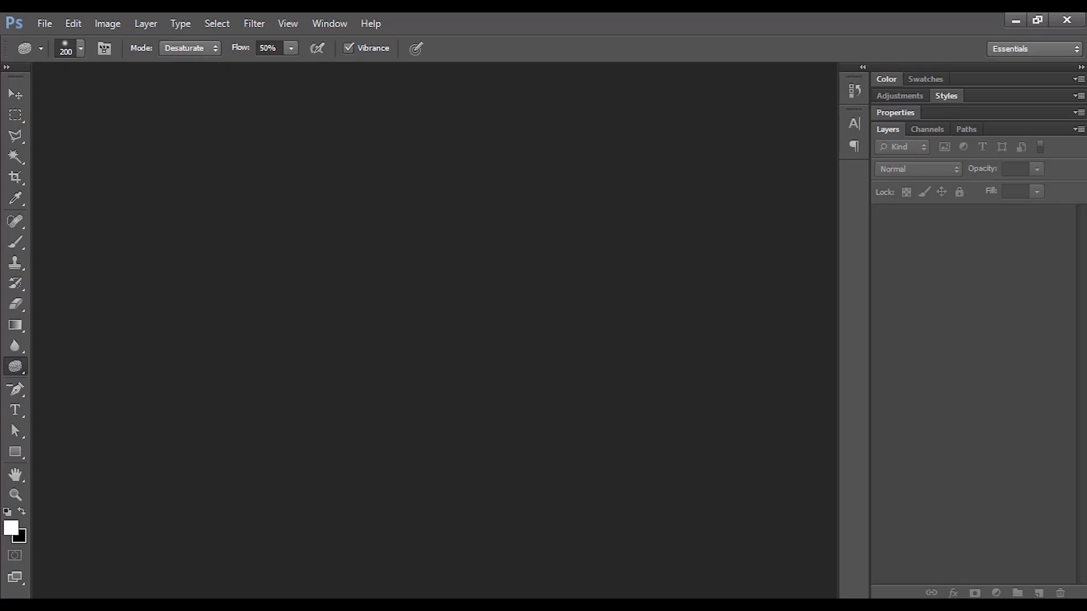
Open LOGO-NBA.png from the RENDER folder in Photoshop.
{"action": "left_click", "coordinate": [8, 95]}
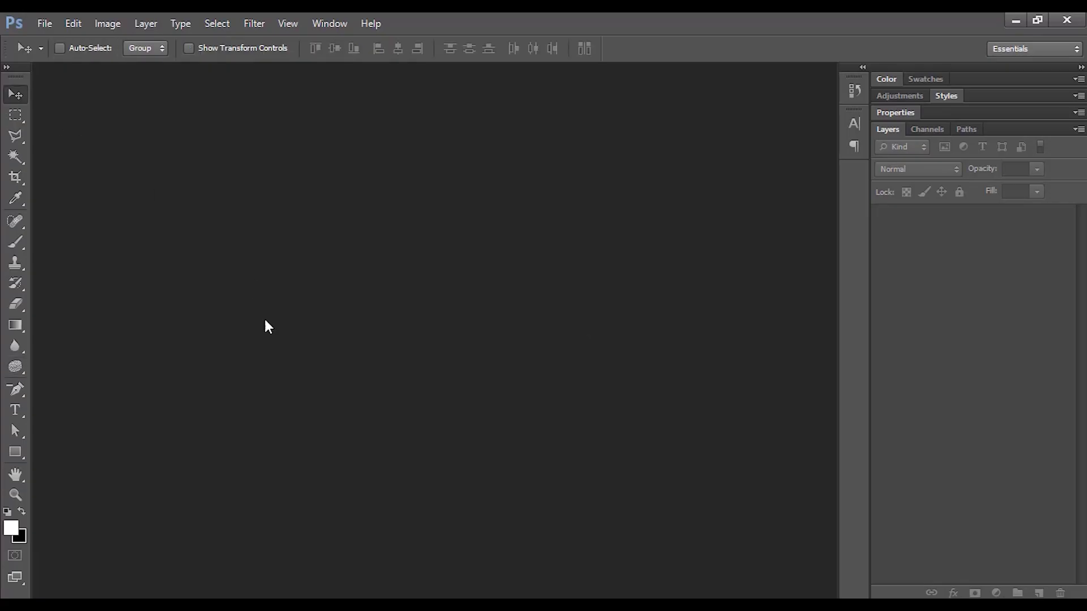
{"action": "double_click", "coordinate": [276, 358]}
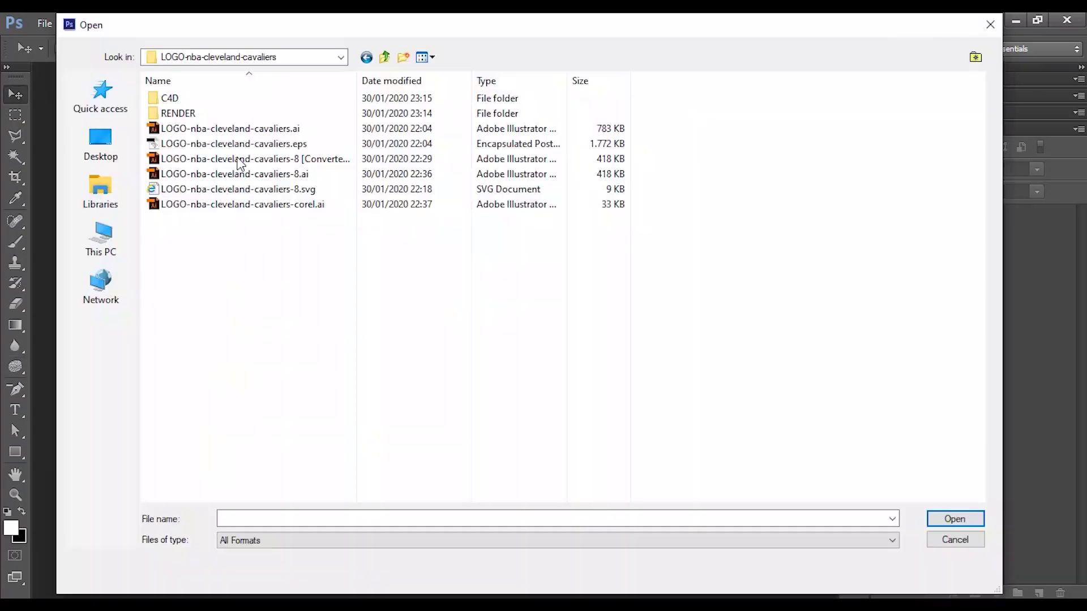
{"action": "double_click", "coordinate": [199, 112]}
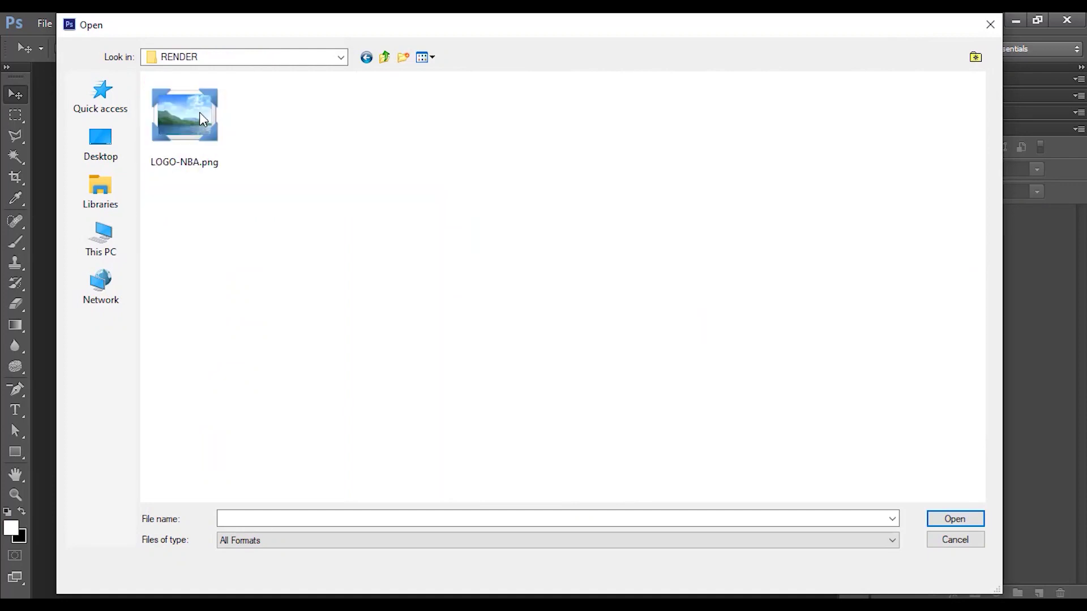
{"action": "double_click", "coordinate": [194, 127]}
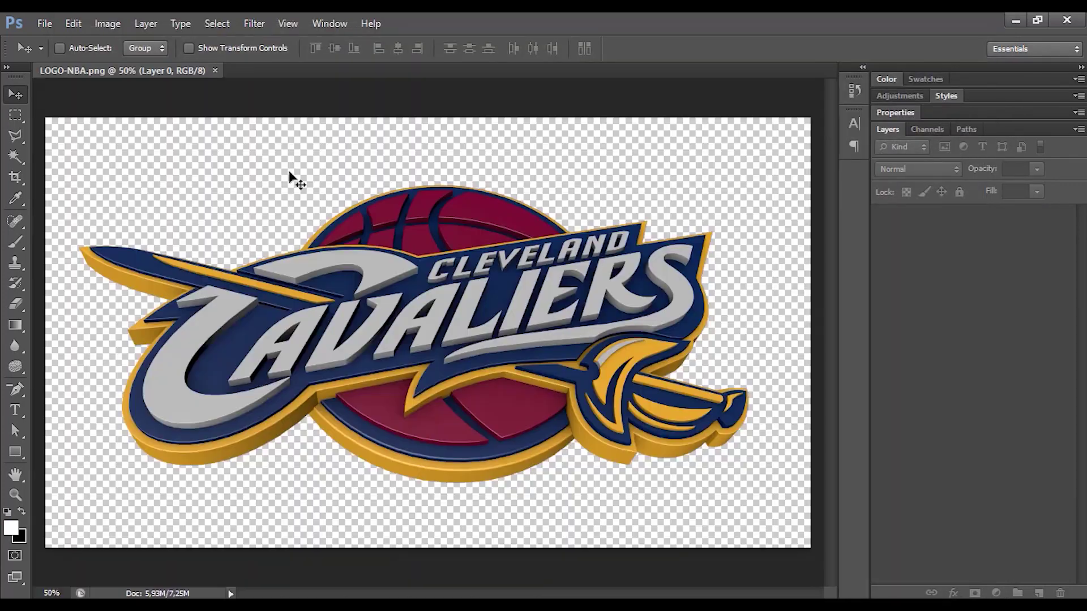
{"action": "scroll", "coordinate": [331, 307], "scroll_direction": "down", "scroll_amount": 1, "text": "alt"}
{"action": "scroll", "coordinate": [331, 308], "scroll_direction": "up", "scroll_amount": 2, "text": "alt"}
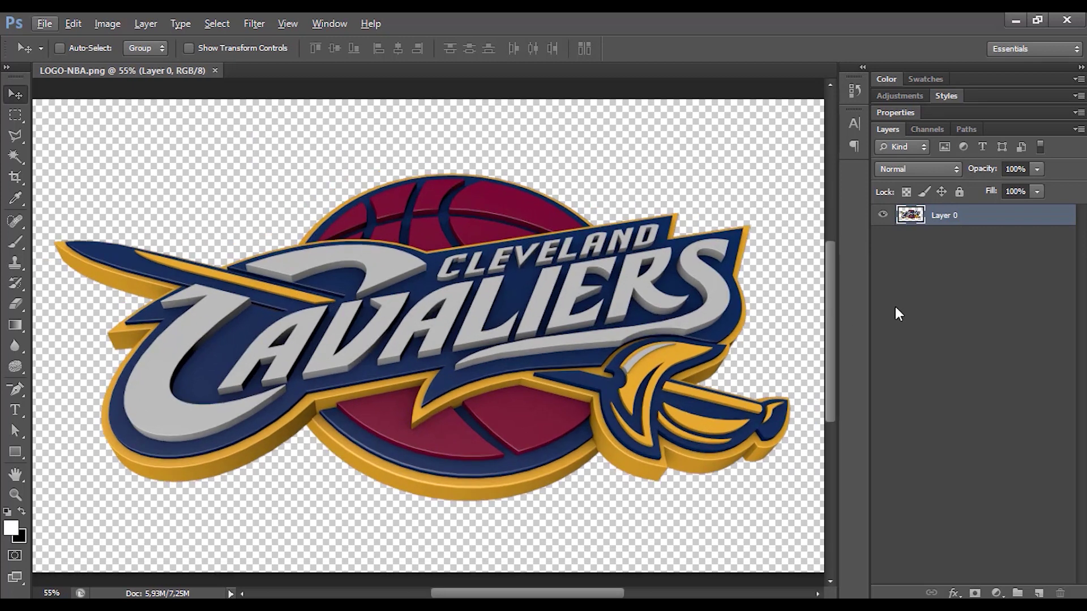
Add a new layer below the logo and set the foreground colour to grey 7b7b7b.
{"action": "left_click", "coordinate": [1039, 592]}
{"action": "left_click_drag", "start_coordinate": [937, 216], "coordinate": [910, 255]}
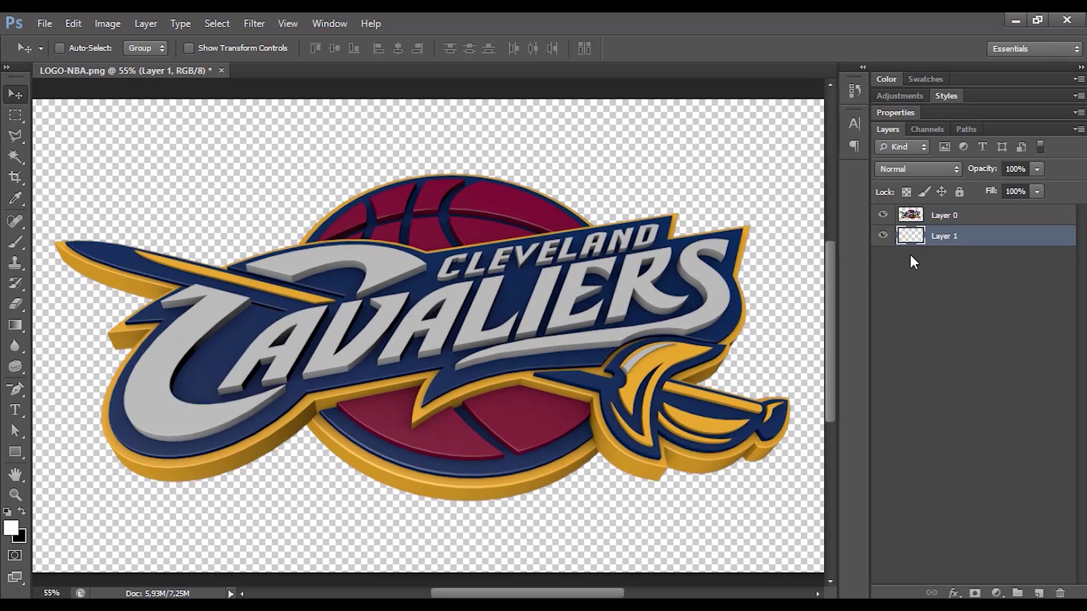
{"action": "left_click", "coordinate": [882, 215]}
{"action": "scroll", "coordinate": [521, 323], "scroll_direction": "down", "scroll_amount": 3, "text": "alt"}
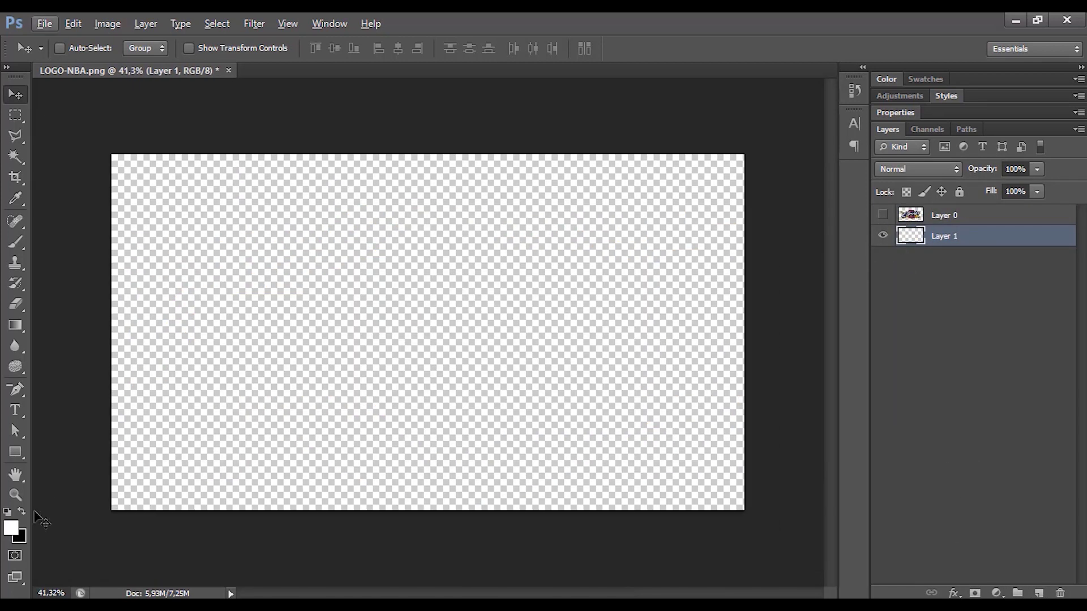
{"action": "left_click", "coordinate": [12, 530]}
{"action": "left_click_drag", "start_coordinate": [758, 358], "coordinate": [682, 372]}
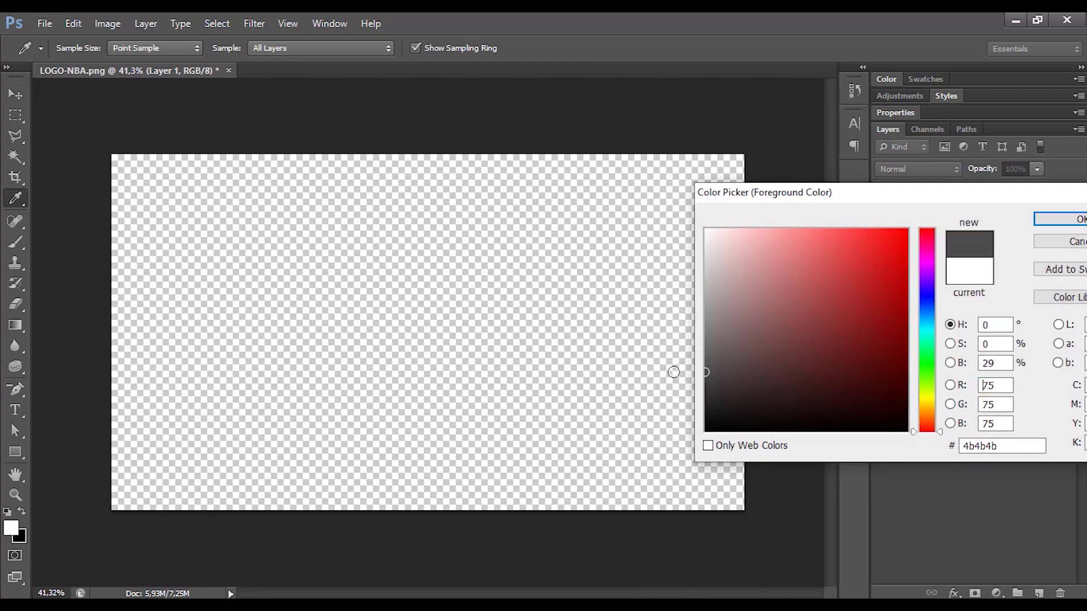
{"action": "left_click_drag", "start_coordinate": [724, 326], "coordinate": [690, 335]}
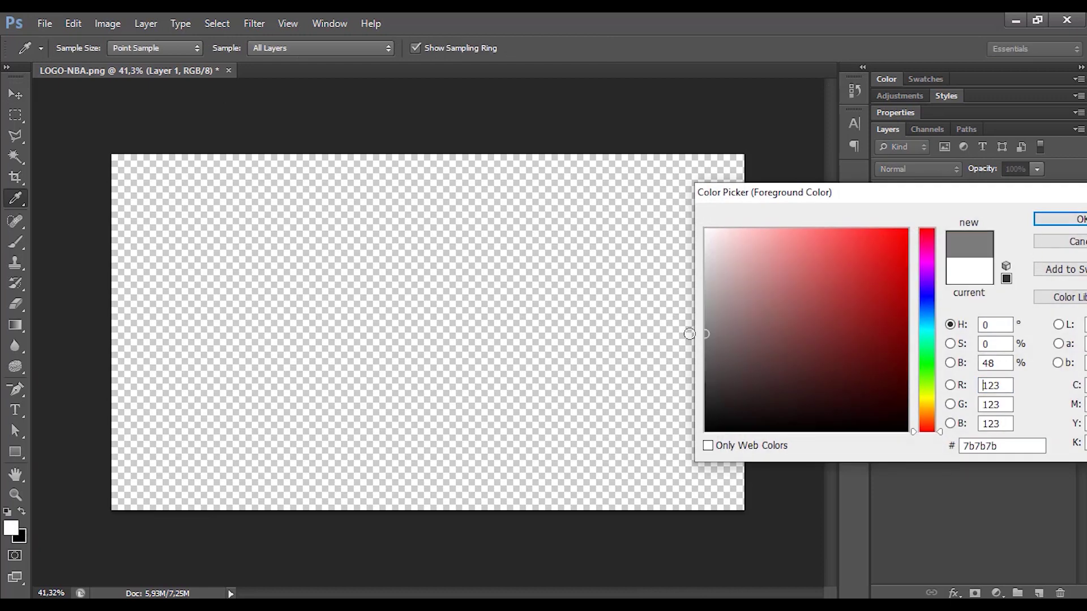
{"action": "left_click", "coordinate": [1067, 222]}
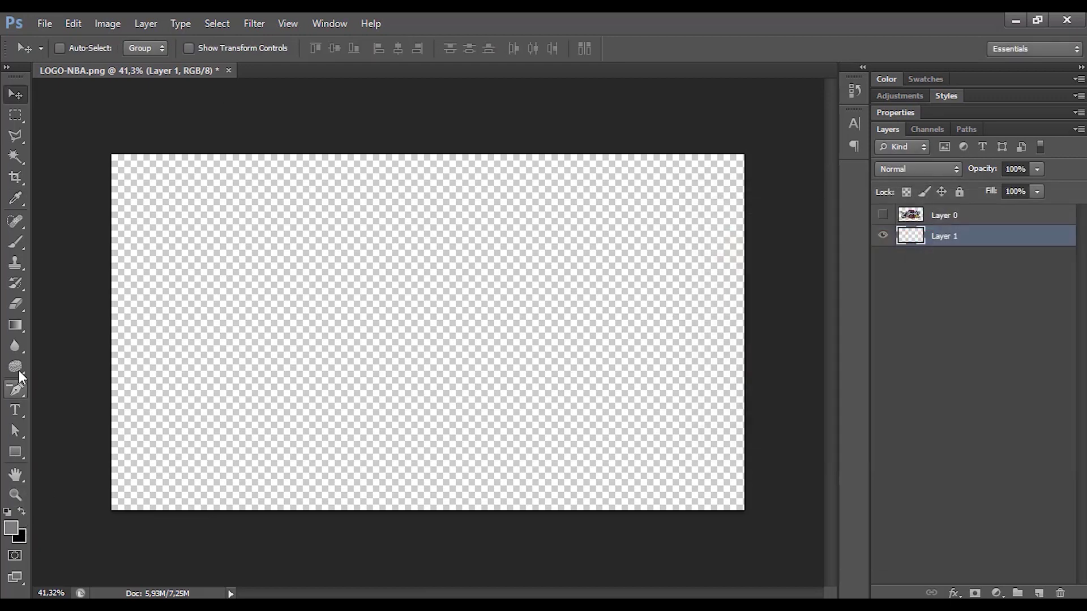
Fill the new layer with a vertical grey-to-black gradient and show the logo again.
{"action": "left_click", "coordinate": [14, 328]}
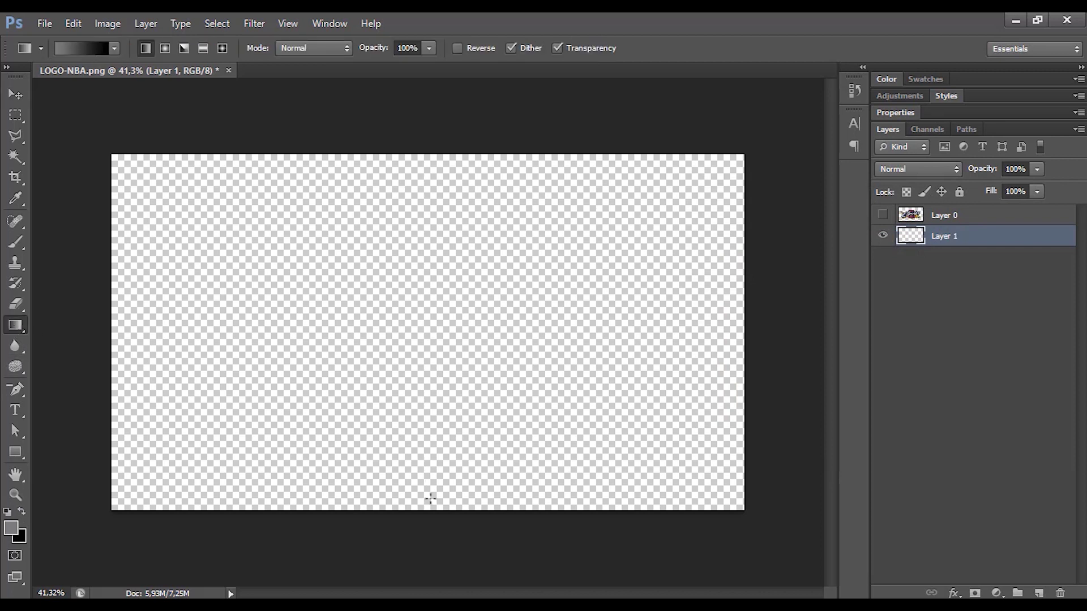
{"action": "mouse_move", "coordinate": [430, 498]}
{"action": "left_mouse_down"}
{"action": "mouse_move", "coordinate": [426, 189]}
{"action": "mouse_move", "coordinate": [415, 501]}
{"action": "left_mouse_up"}
{"action": "key", "text": "ctrl+z"}
{"action": "left_click", "coordinate": [883, 215]}
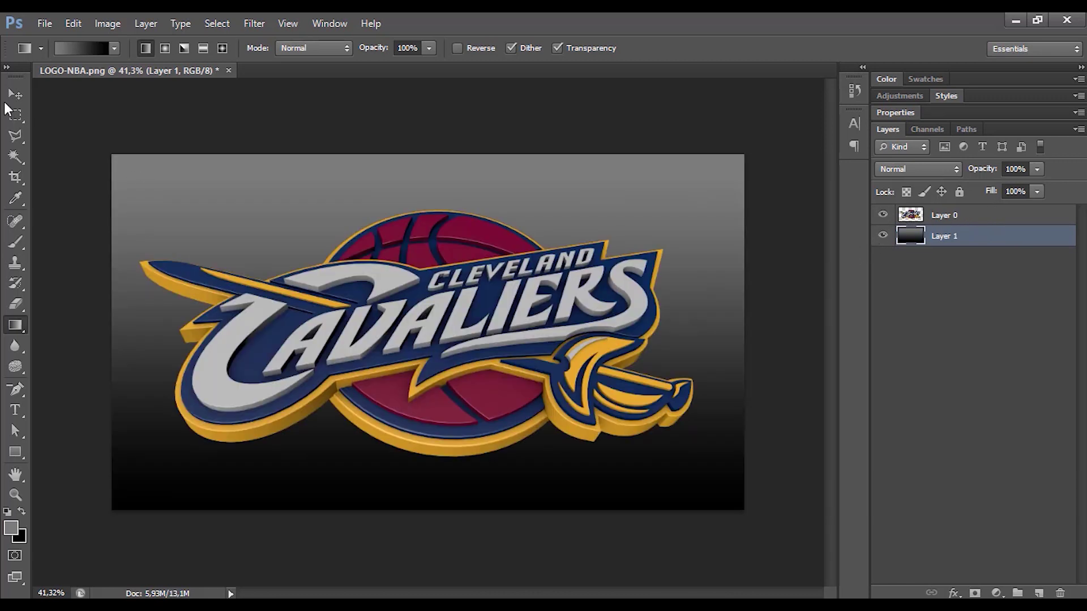
Give Layer 0 a Multiply drop shadow: angle 105°, distance 100 px, size 73 px.
{"action": "key", "text": "v"}
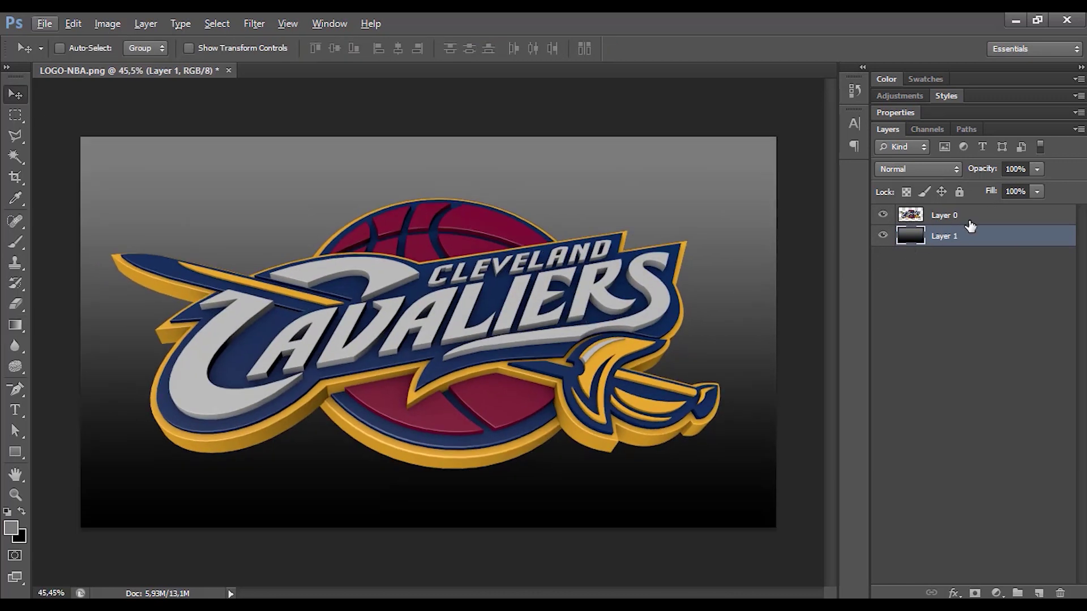
{"action": "right_click", "coordinate": [968, 216]}
{"action": "left_click", "coordinate": [873, 65]}
{"action": "left_click", "coordinate": [734, 345]}
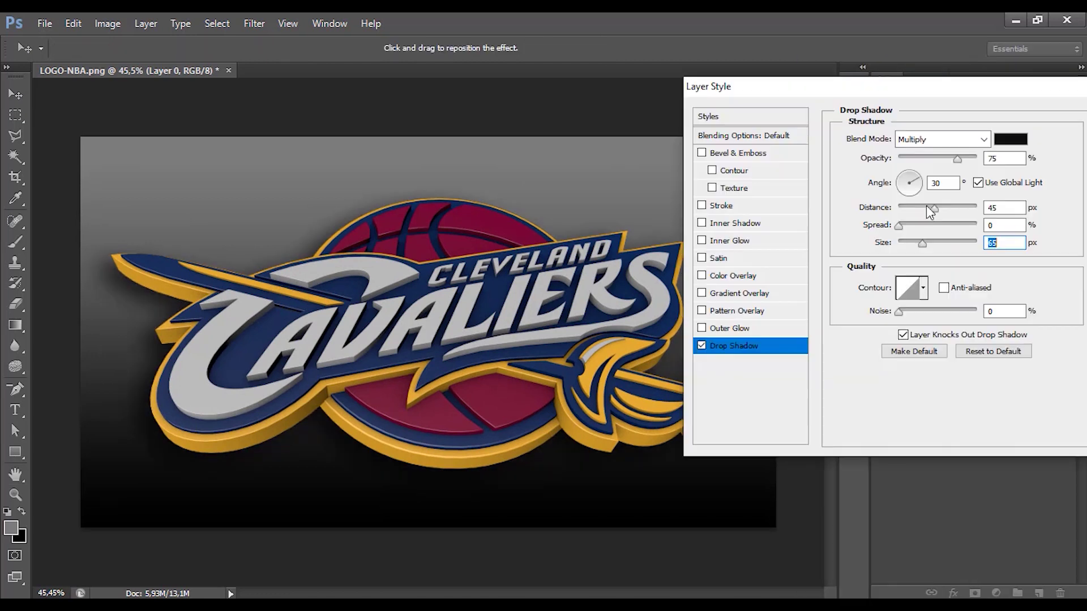
{"action": "left_click_drag", "start_coordinate": [920, 210], "coordinate": [915, 218]}
{"action": "left_click", "coordinate": [914, 195]}
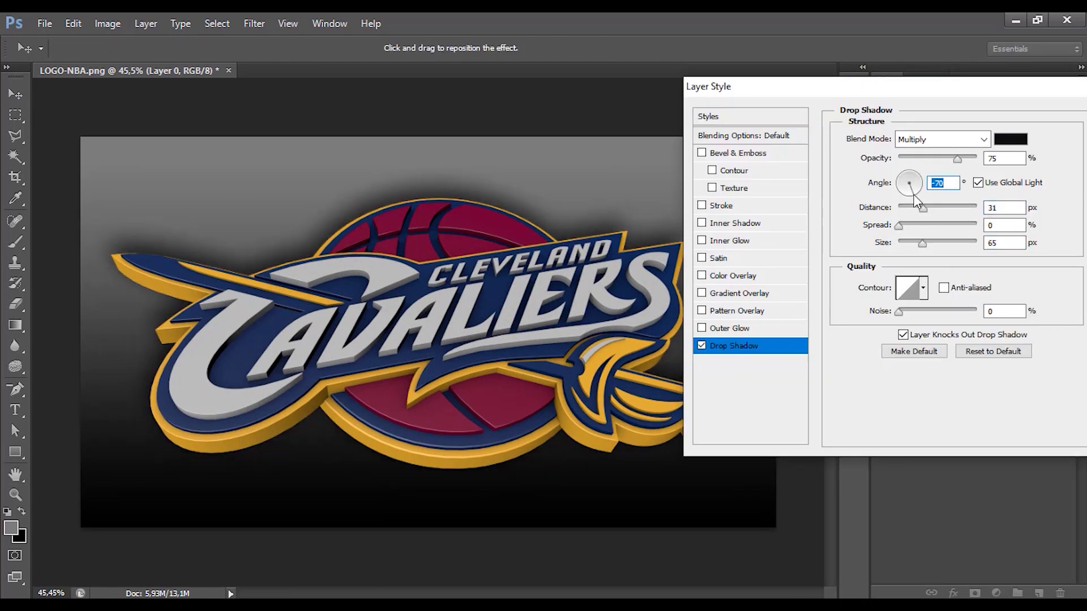
{"action": "left_click", "coordinate": [911, 179]}
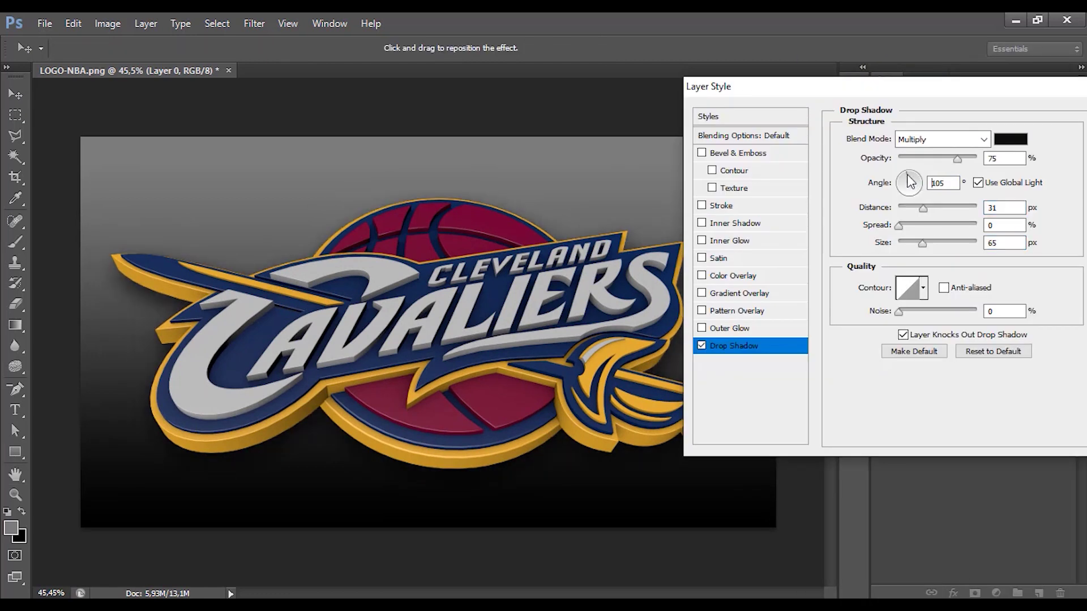
{"action": "mouse_move", "coordinate": [934, 245]}
{"action": "left_mouse_down"}
{"action": "mouse_move", "coordinate": [920, 243]}
{"action": "mouse_move", "coordinate": [957, 206]}
{"action": "left_mouse_up"}
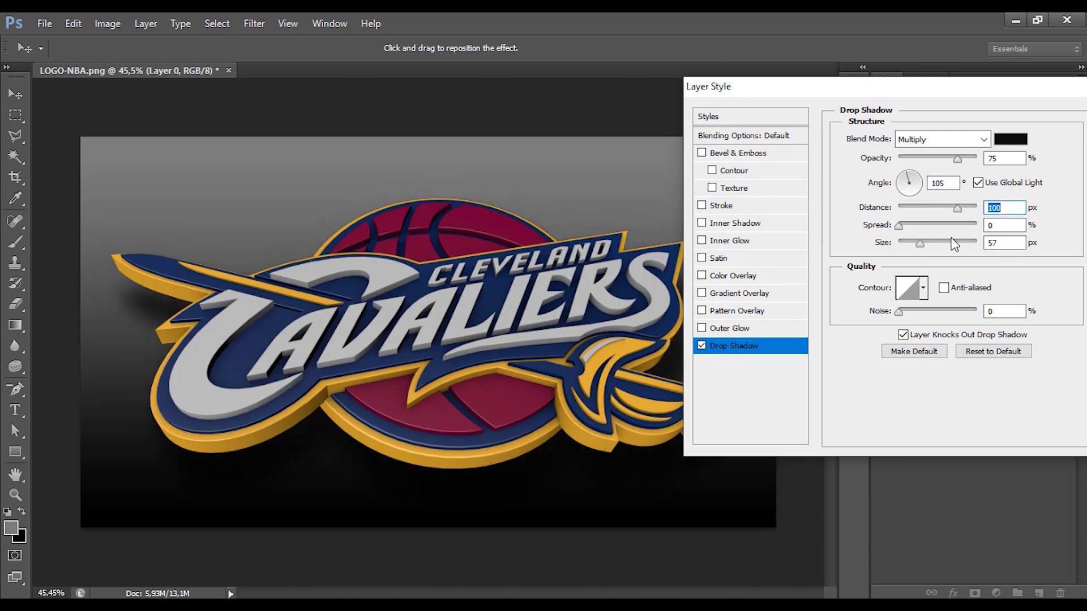
{"action": "left_click_drag", "start_coordinate": [955, 243], "coordinate": [925, 244]}
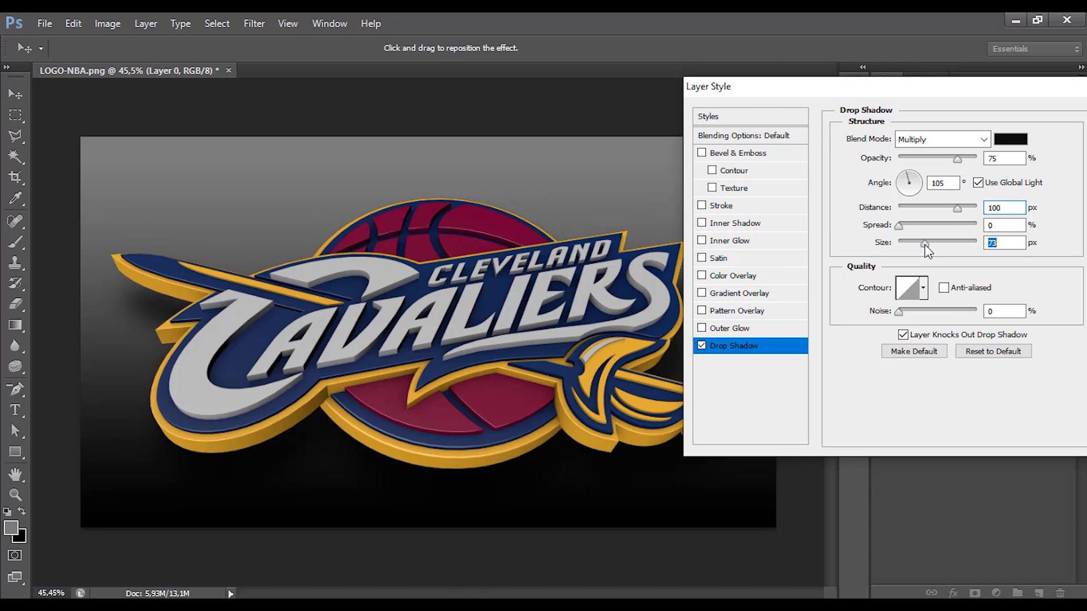
{"action": "mouse_move", "coordinate": [1014, 88]}
{"action": "left_mouse_down"}
{"action": "mouse_move", "coordinate": [916, 90]}
{"action": "mouse_move", "coordinate": [909, 101]}
{"action": "left_mouse_up"}
{"action": "left_click", "coordinate": [1029, 120]}
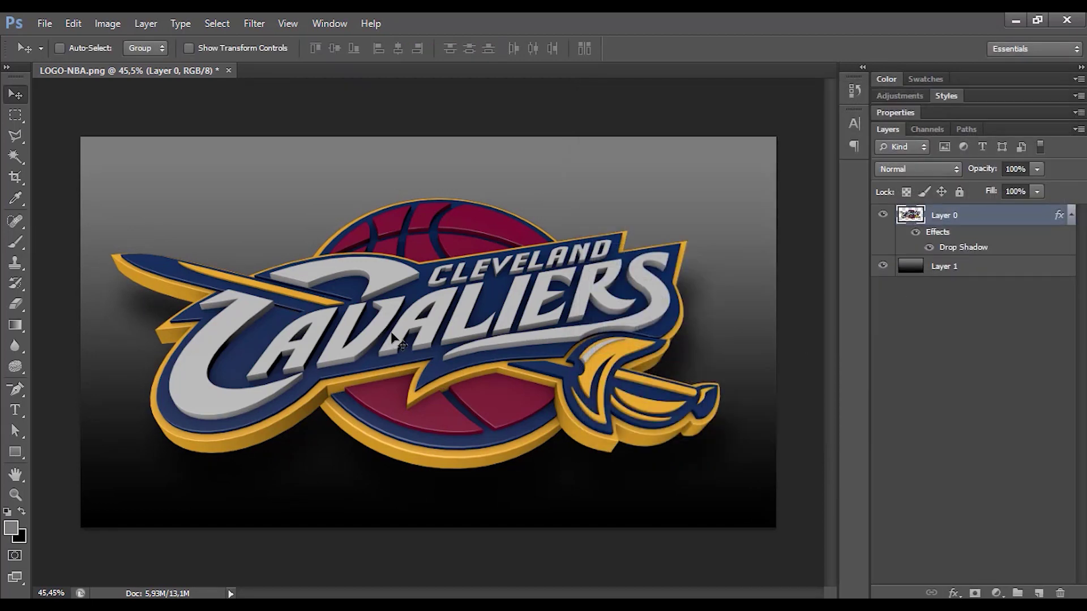
Add a Curves 1 adjustment with an S-curve and clip it to Layer 0.
{"action": "left_click", "coordinate": [1072, 216]}
{"action": "left_click", "coordinate": [997, 592]}
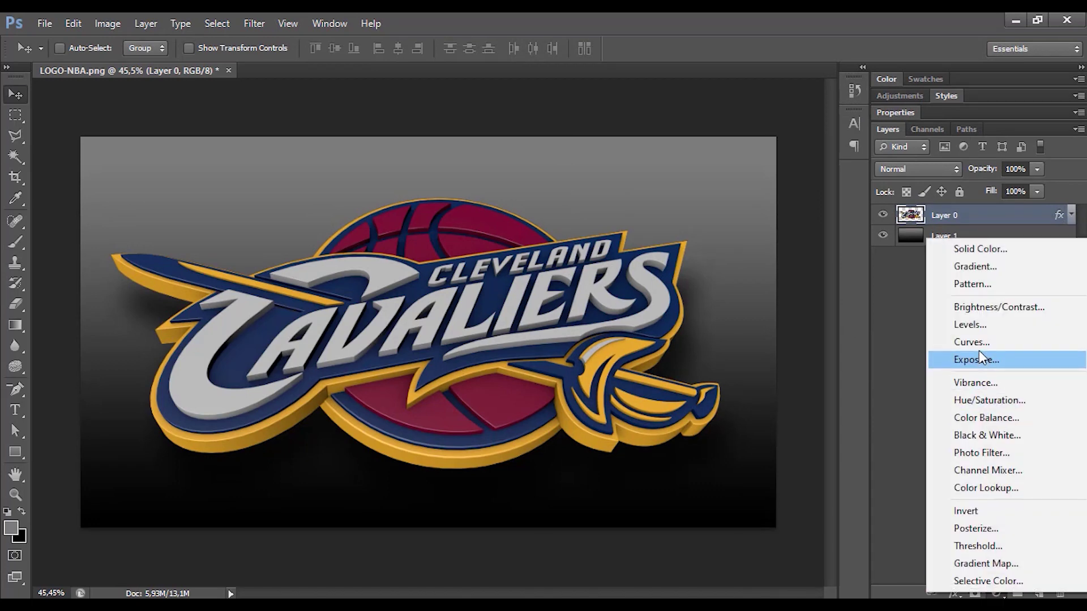
{"action": "left_click", "coordinate": [977, 342]}
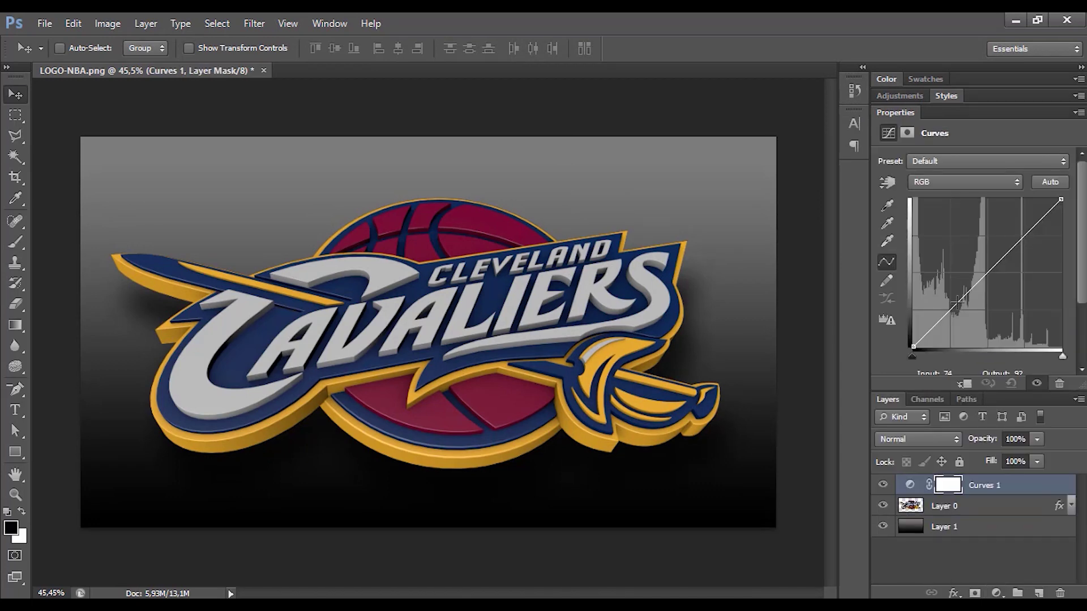
{"action": "left_click_drag", "start_coordinate": [957, 303], "coordinate": [956, 315]}
{"action": "left_click_drag", "start_coordinate": [996, 272], "coordinate": [984, 272]}
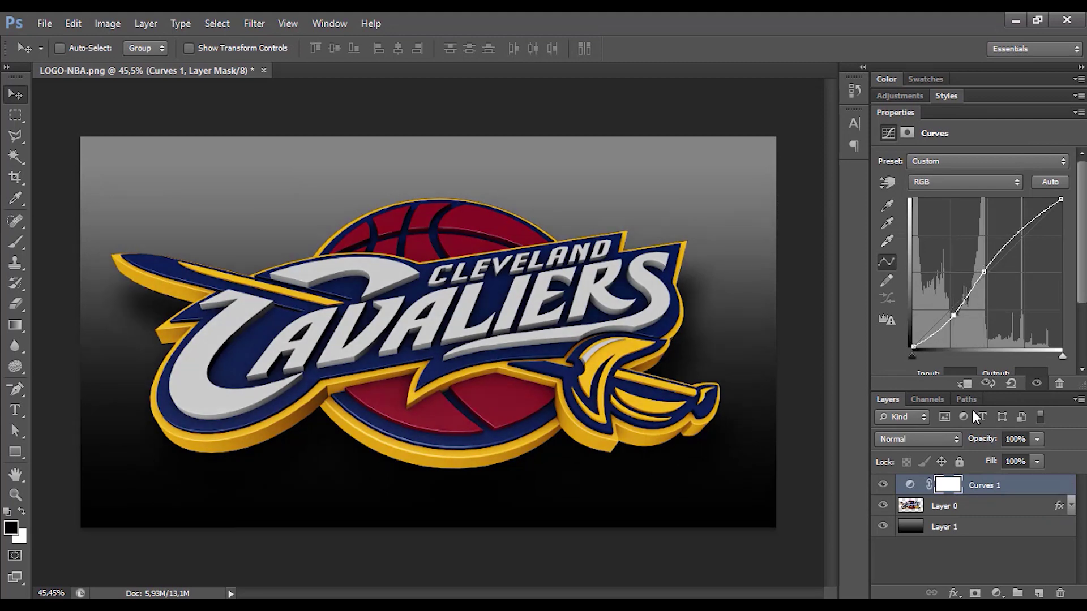
{"action": "left_click", "coordinate": [964, 494], "text": "alt"}
{"action": "scroll", "coordinate": [461, 348], "scroll_direction": "down", "scroll_amount": 1, "text": "alt"}
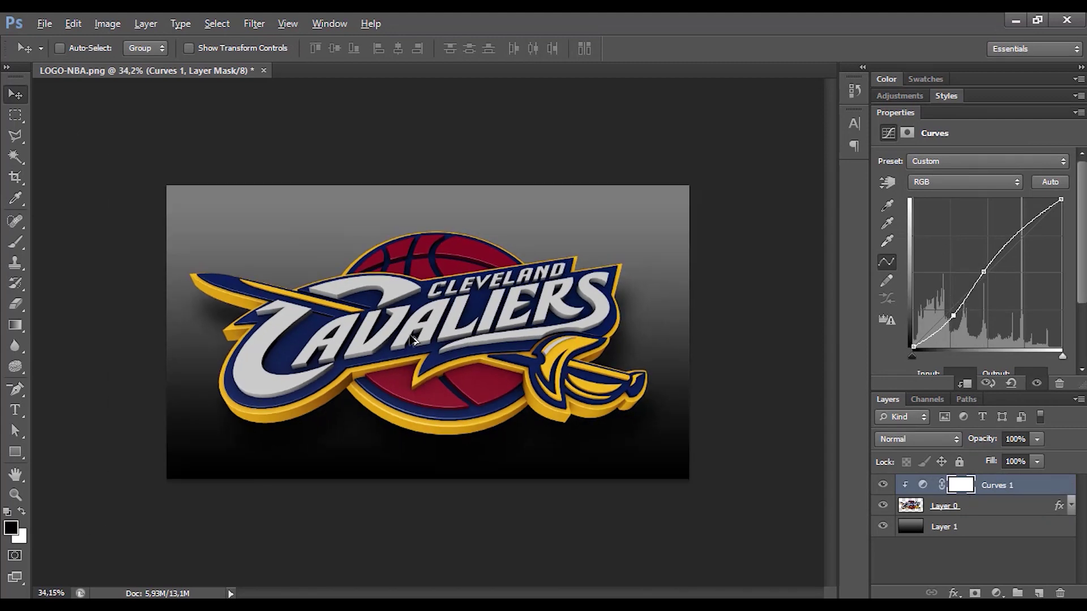
{"action": "scroll", "coordinate": [415, 346], "scroll_direction": "up", "scroll_amount": 1, "text": "alt"}
{"action": "key", "text": "alt"}
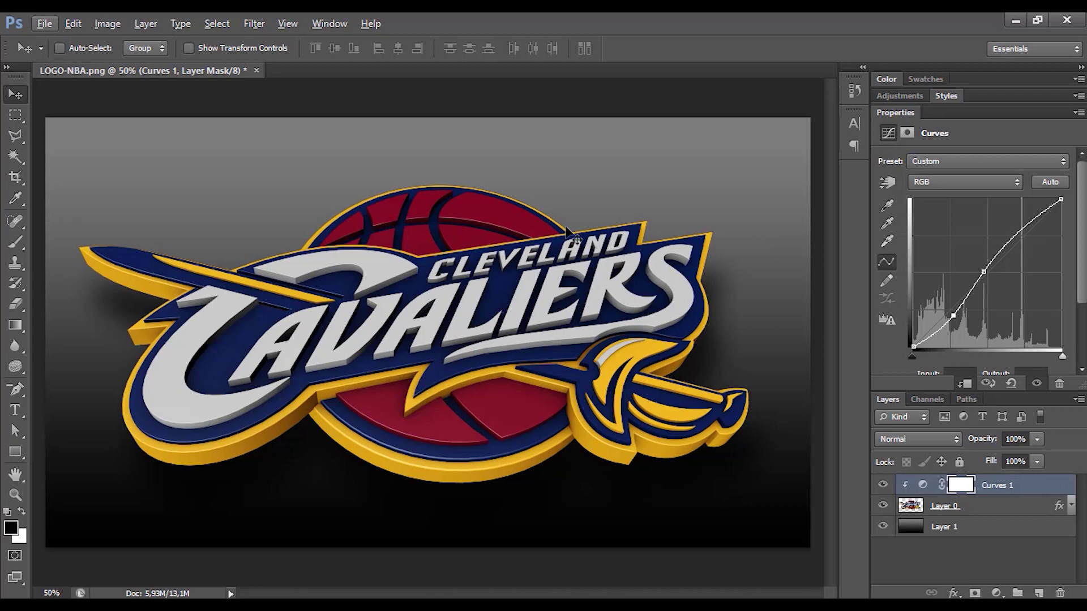